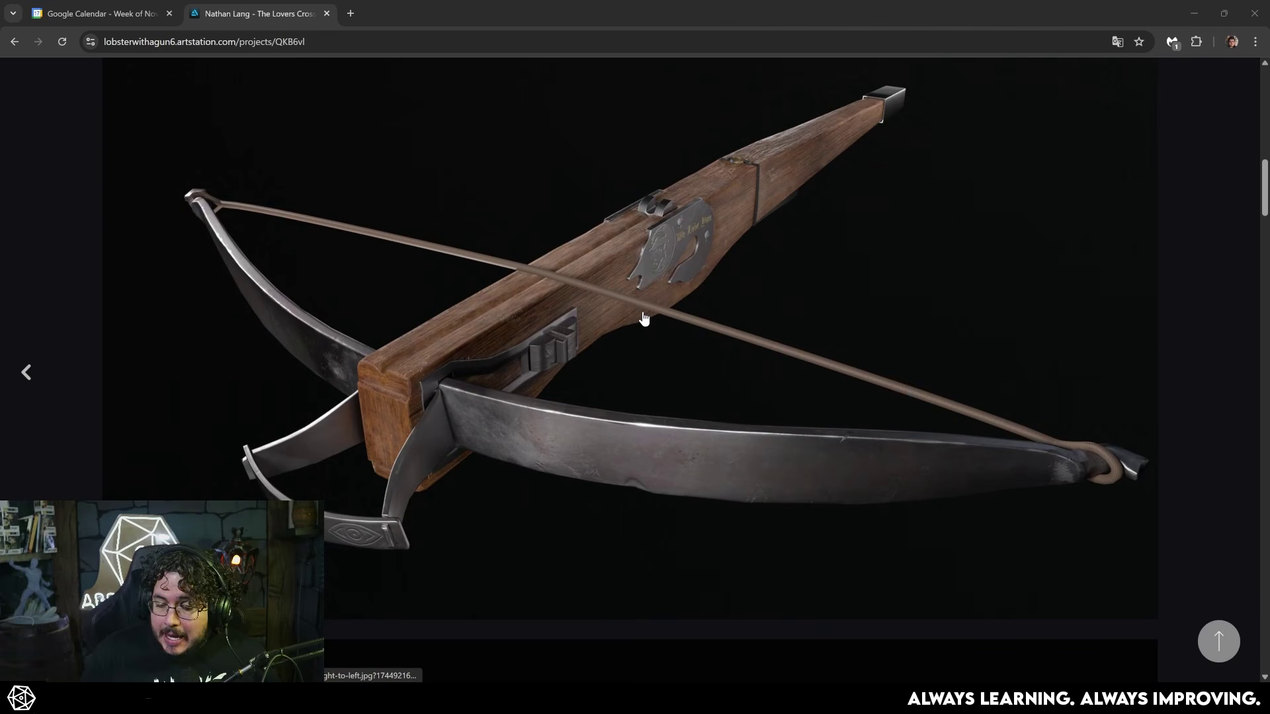
Look through the portfolio's crossbow renders, examining the wood stock, trigger plate, bow limbs and stirrup.
scroll(642, 316, "down", 10)
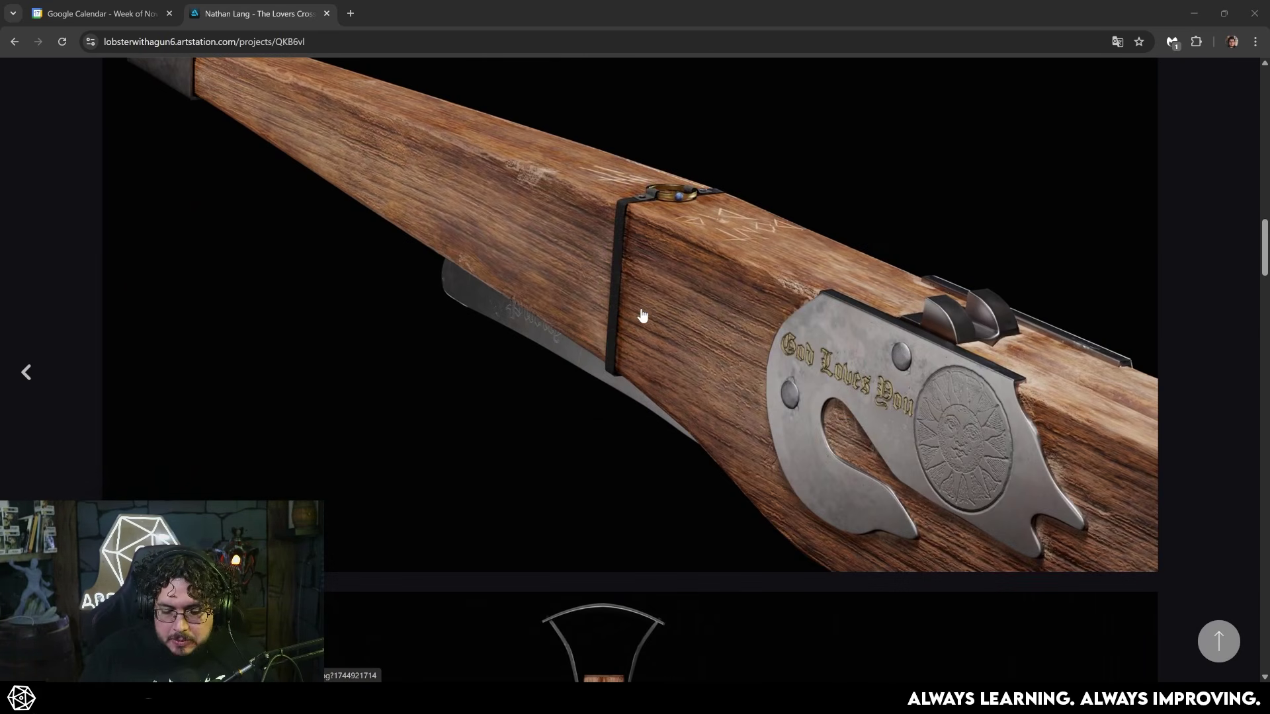
scroll(654, 306, "down", 20)
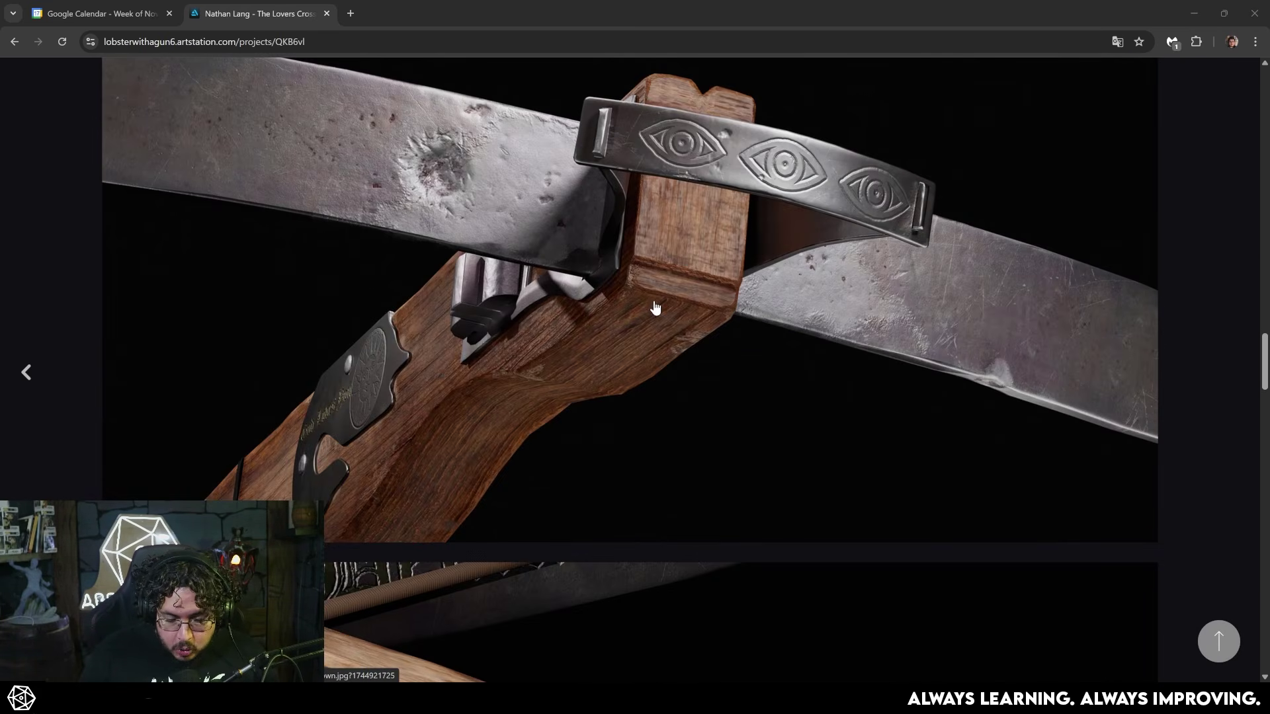
scroll(655, 307, "down", 15)
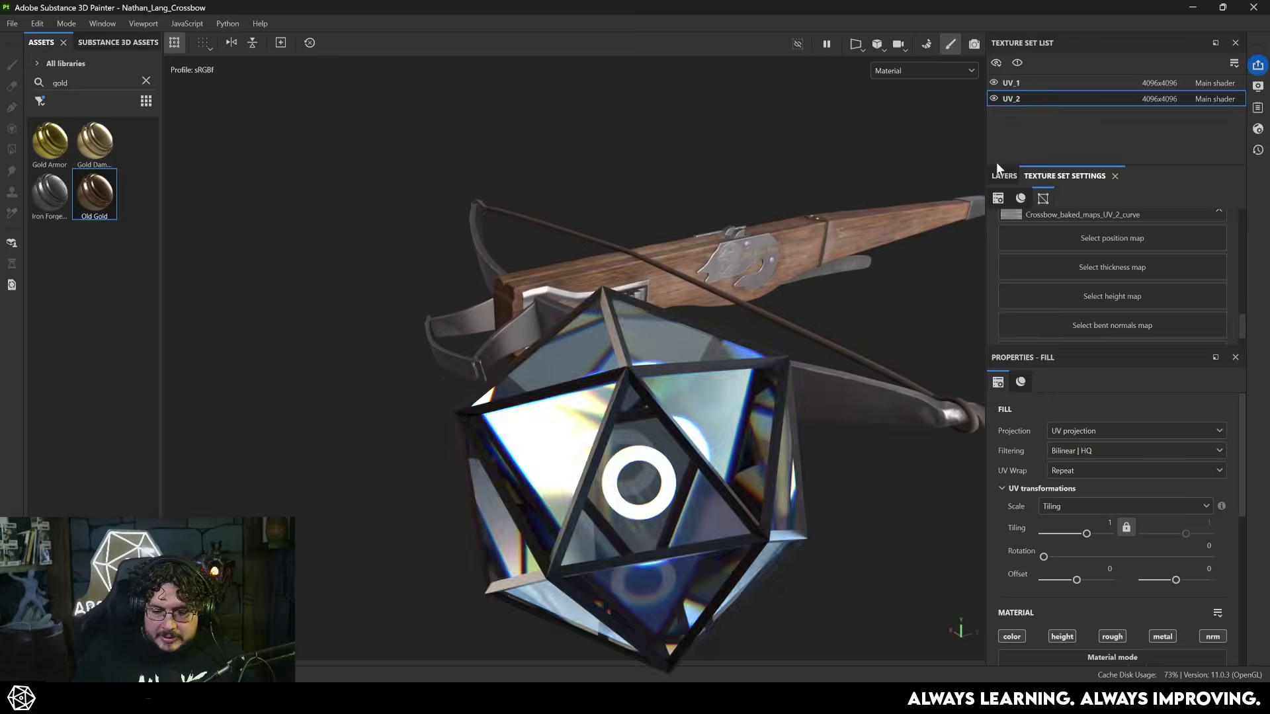
Switch to Substance 3D Painter and examine the crossbow limb's metal surface for pitting, scratches and edge damage.
middle_click_drag(780, 284, 742, 286, "alt")
left_click_drag(688, 284, 688, 374, "alt")
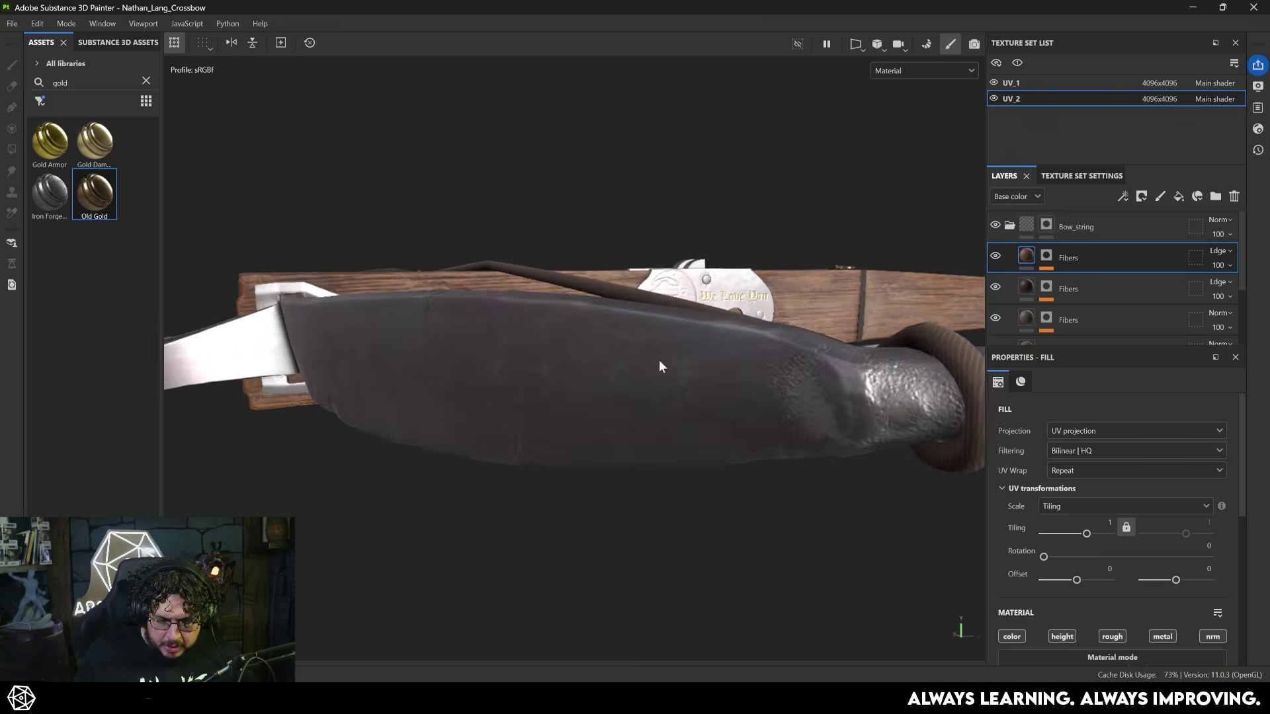
right_click_drag(689, 374, 720, 386, "alt")
left_click_drag(720, 386, 493, 306, "alt")
right_click_drag(494, 306, 463, 291, "alt")
left_click_drag(463, 291, 666, 295, "alt")
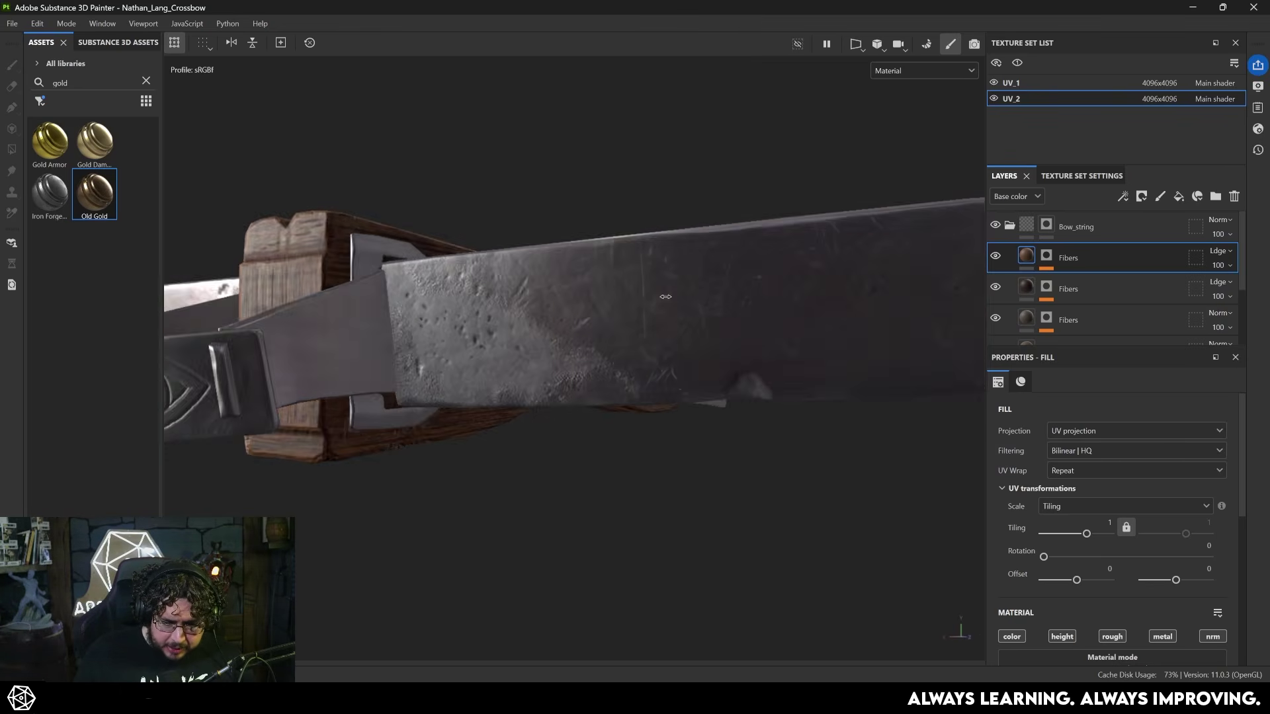
right_click_drag(665, 295, 681, 297, "shift")
right_click_drag(539, 284, 911, 383, "alt")
left_click_drag(911, 384, 880, 389, "alt")
right_click_drag(880, 389, 483, 367, "alt")
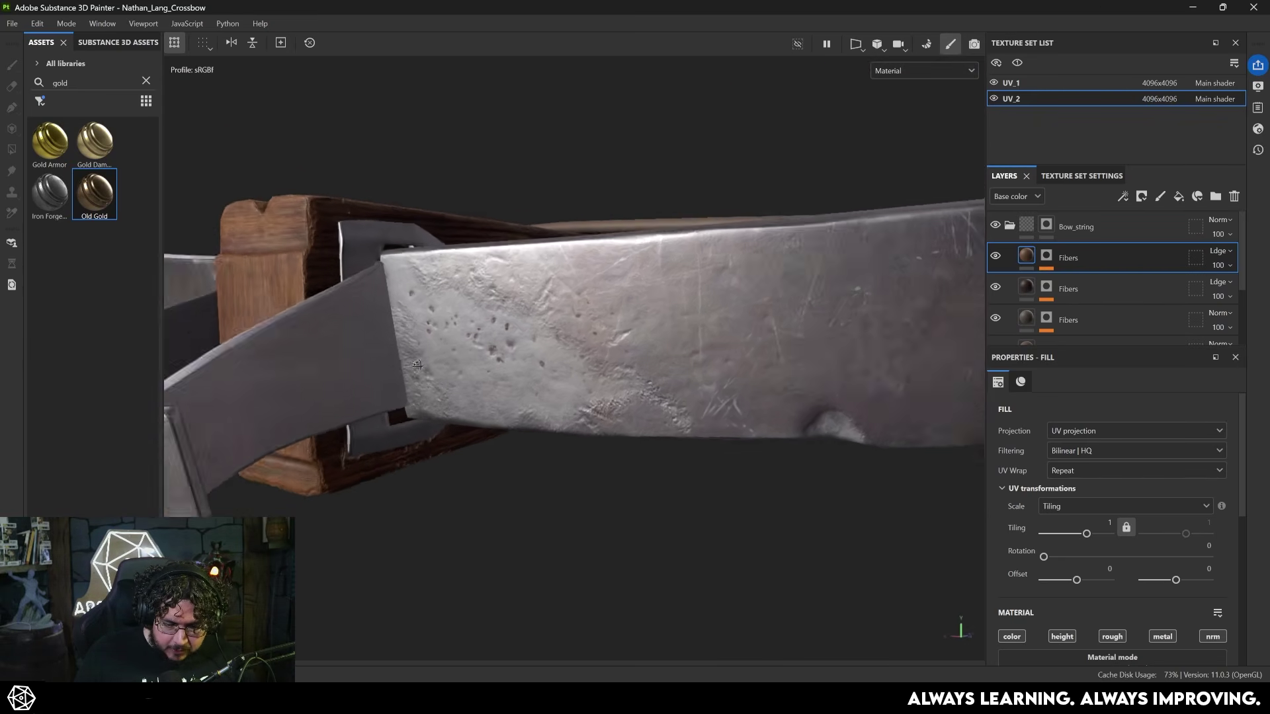
left_click_drag(482, 367, 581, 340, "alt")
right_click_drag(581, 340, 453, 370, "alt")
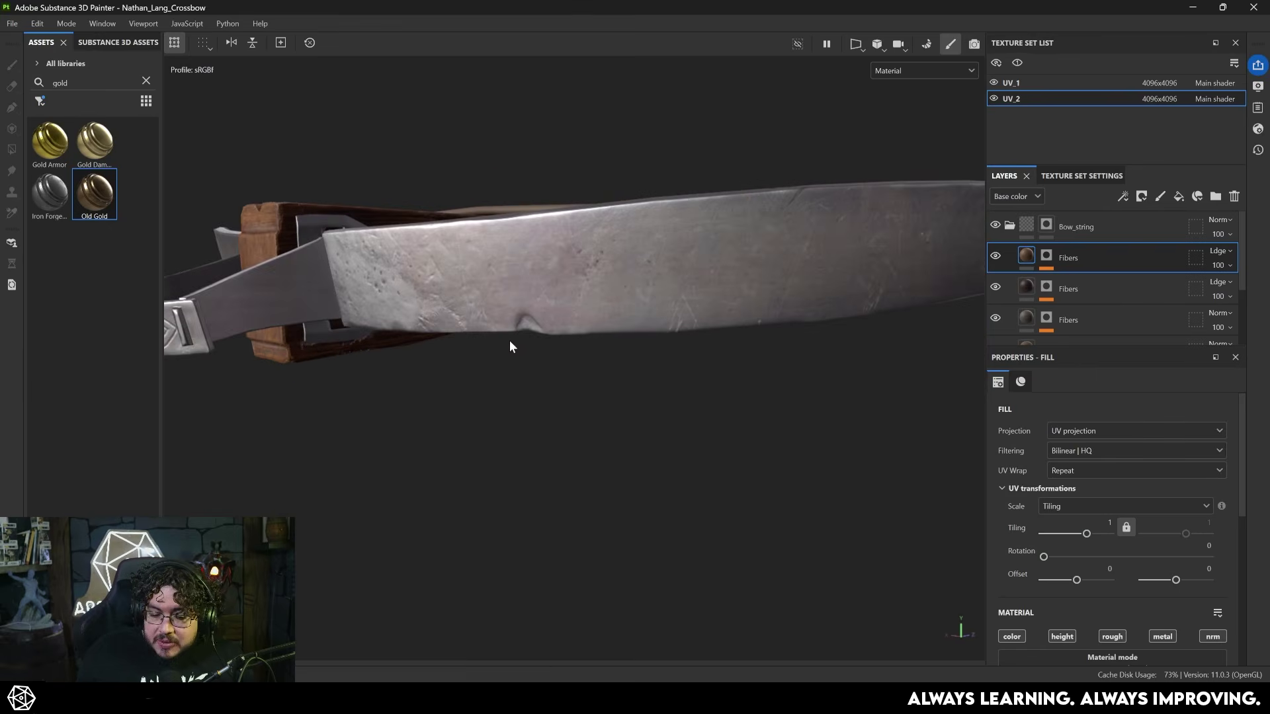
Examine the stirrup's eye engravings and the metal around the front of the stock up close.
mouse_move(510, 345)
left_mouse_down("alt")
mouse_move(758, 404)
mouse_move(519, 399)
mouse_move(679, 363)
mouse_move(742, 390)
mouse_move(760, 384)
left_mouse_up("alt")
right_click_drag(760, 383, 615, 456, "alt")
left_click_drag(615, 456, 715, 411, "alt")
right_click_drag(714, 410, 817, 440, "shift")
left_click_drag(817, 440, 734, 468, "alt")
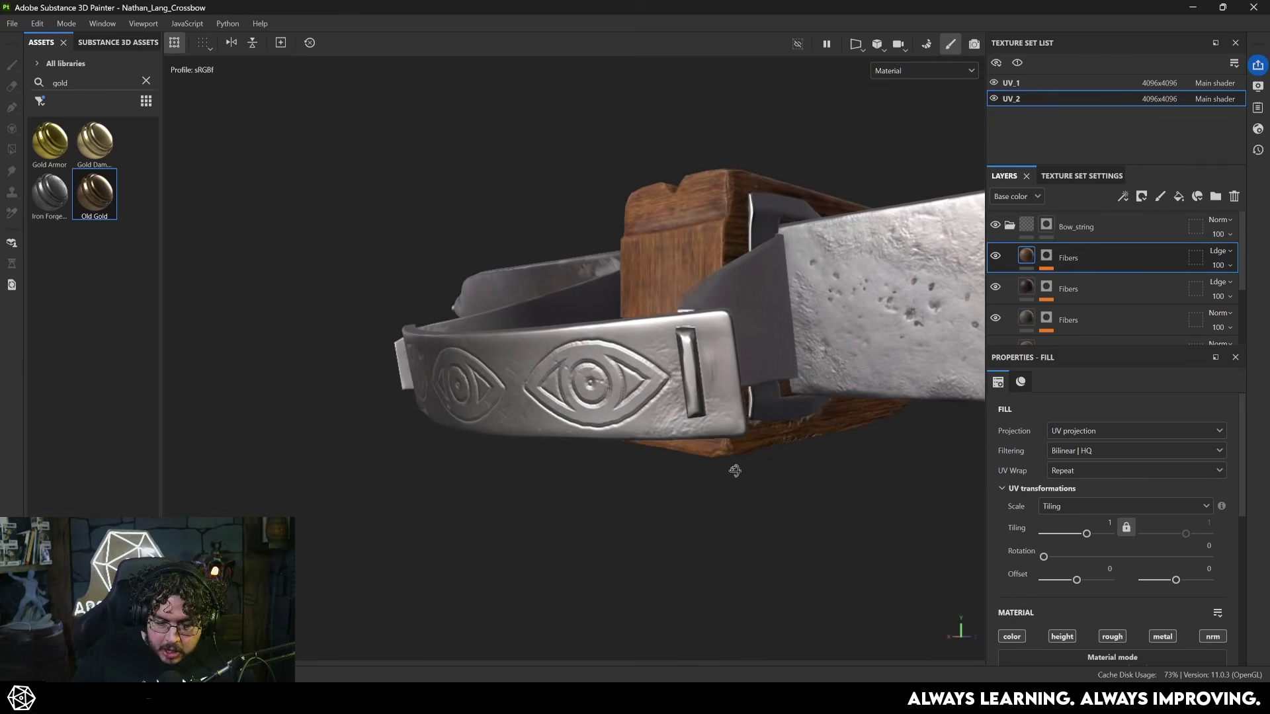
right_click_drag(734, 467, 814, 449, "shift")
left_click_drag(814, 449, 776, 433, "alt")
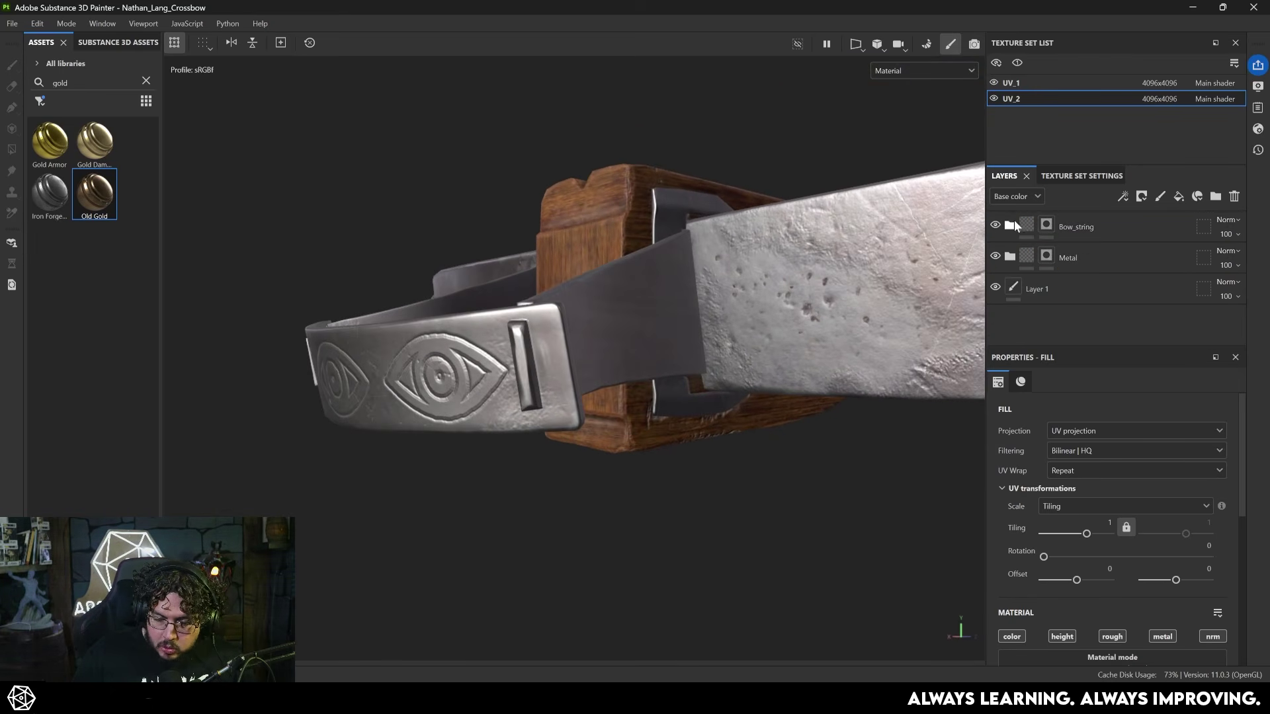
Add a fill layer at the top of the Metal folder with only the color channel enabled.
middle_click_drag(663, 232, 652, 201, "alt")
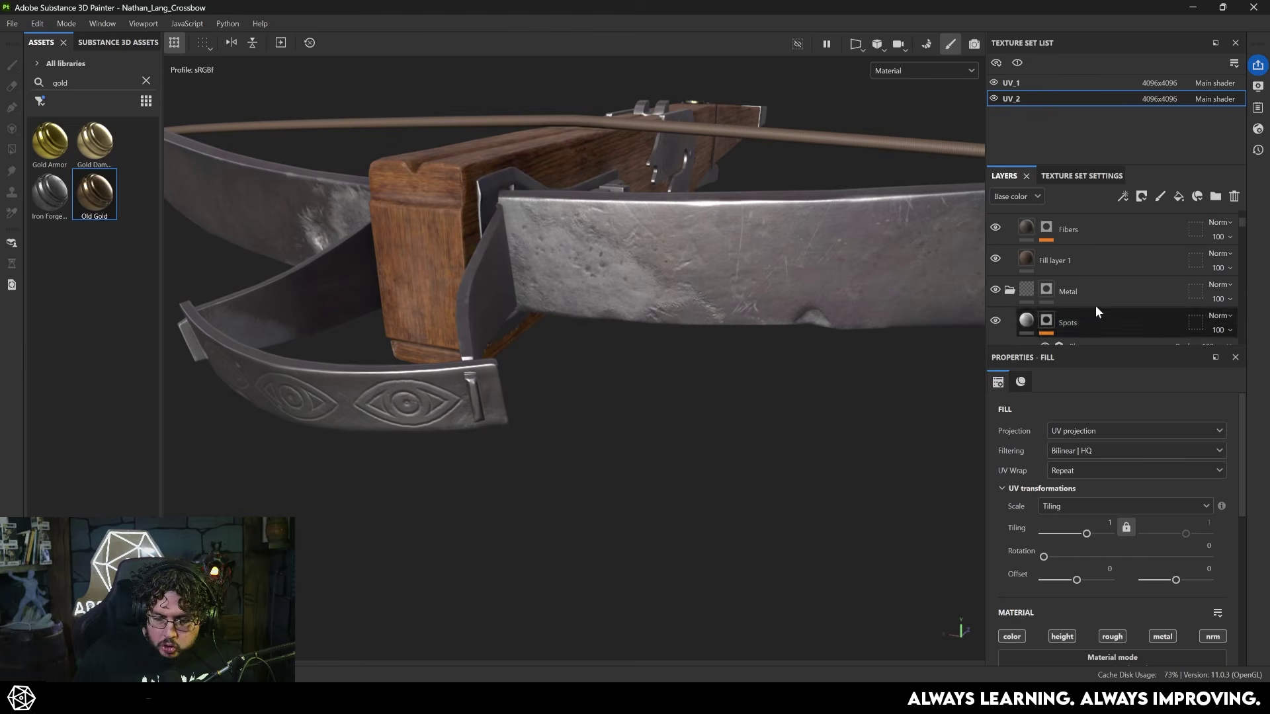
left_click(1097, 296)
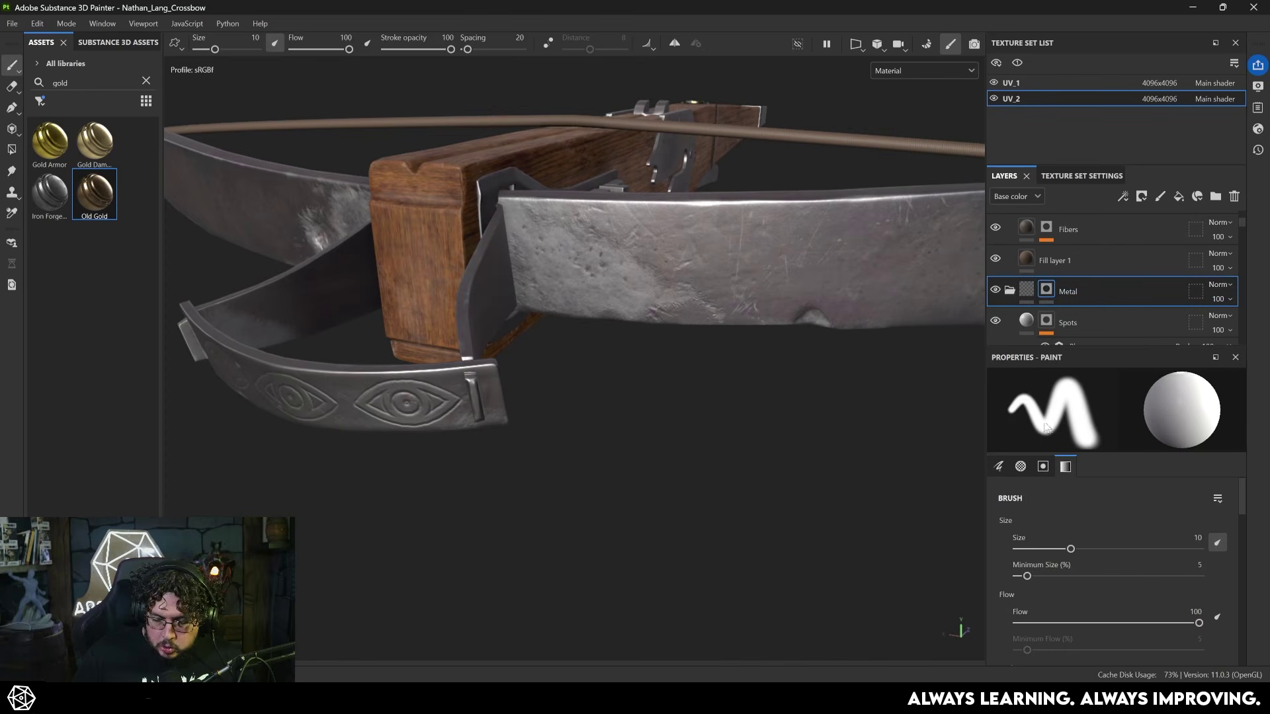
left_click(1179, 196)
left_click_drag(815, 339, 523, 229, "alt")
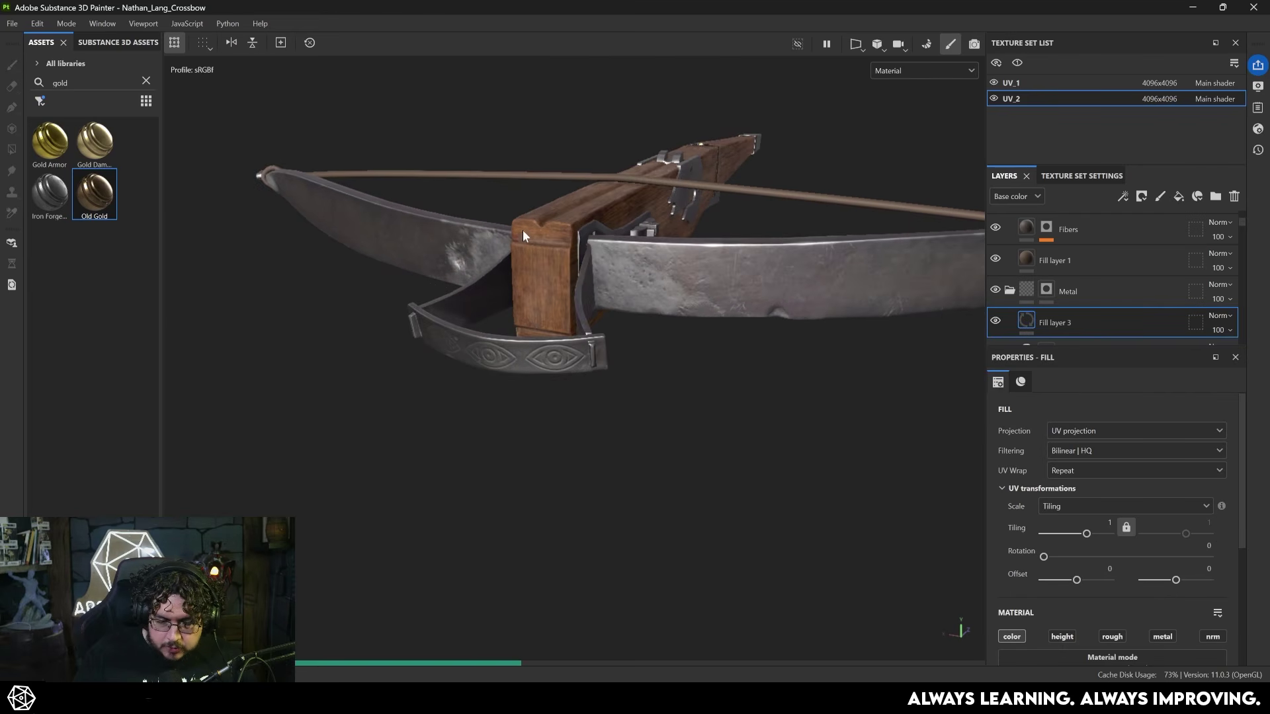
left_click_drag(775, 329, 711, 301, "alt")
scroll(713, 301, "up", 4)
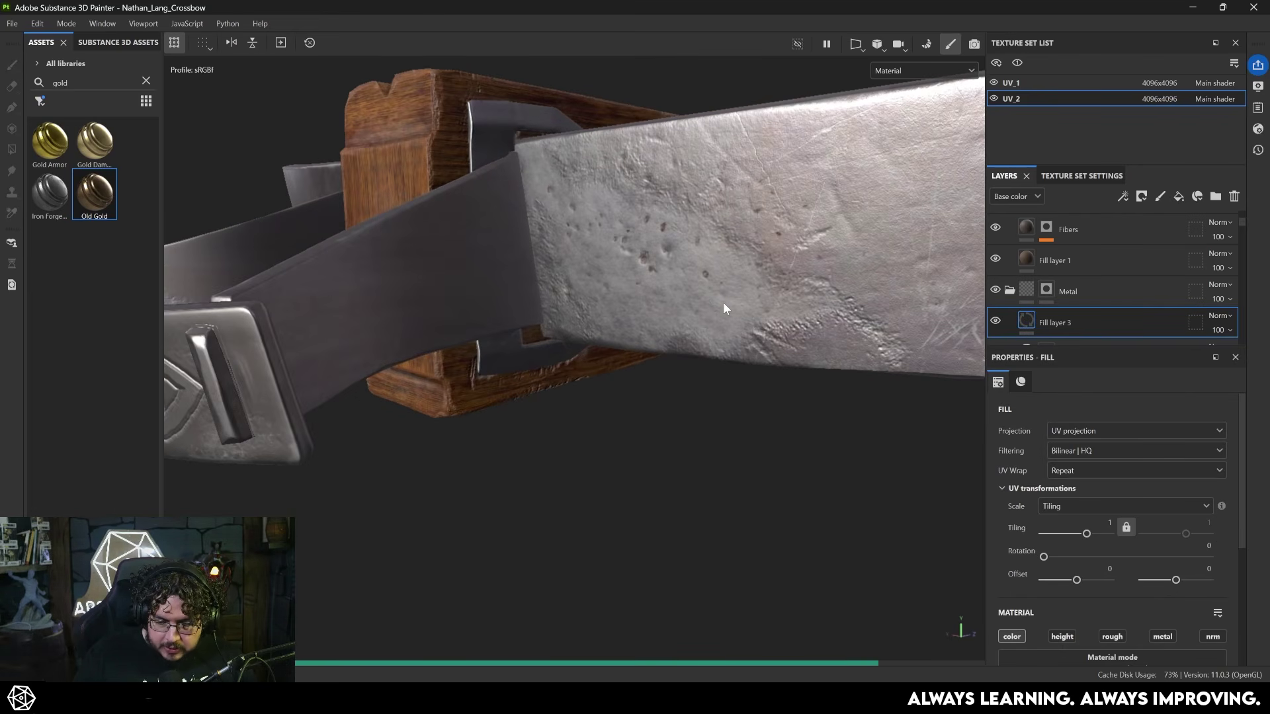
scroll(734, 340, "down", 3)
left_click_drag(734, 340, 922, 347, "alt")
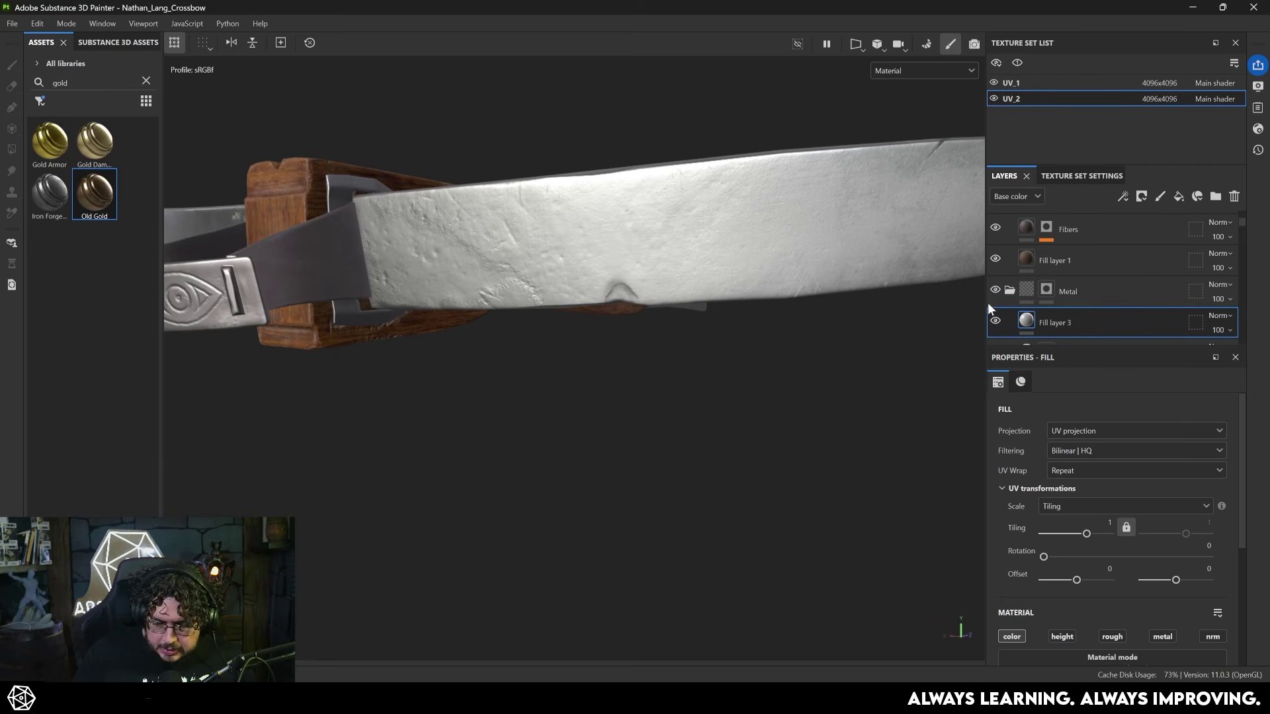
Inspect the limb's normal and roughness channels, hiding Fill layer 3, and return to the material view.
scroll(686, 340, "up", 2)
left_click_drag(686, 340, 695, 428, "alt")
middle_click_drag(636, 358, 632, 316, "alt")
key("c")
key("c")
key("c")
key("c")
key("c")
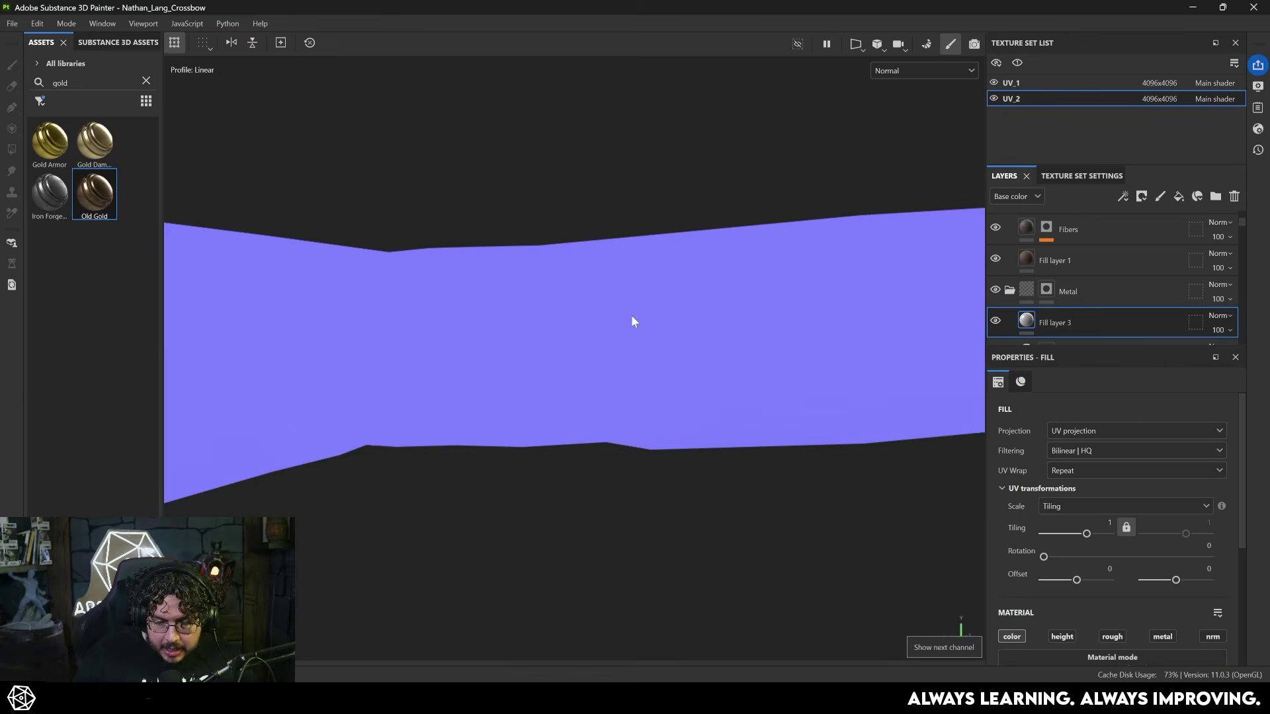
left_click_drag(647, 348, 694, 273, "alt")
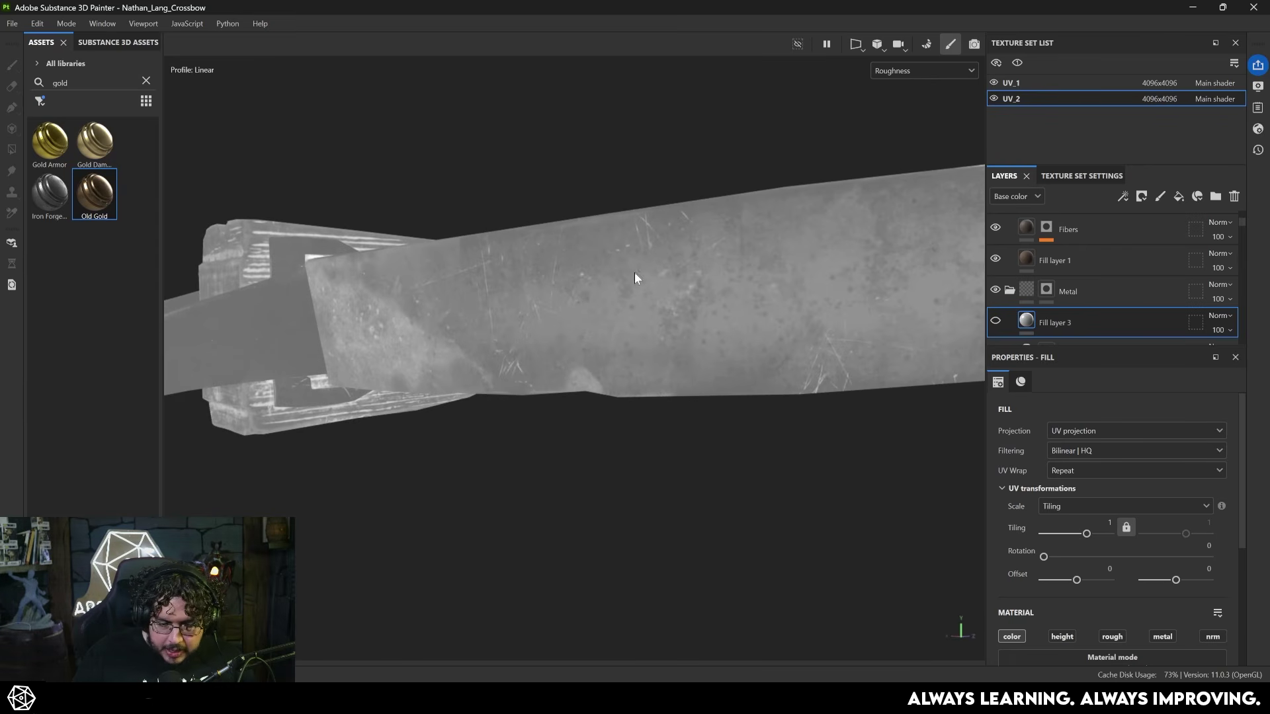
left_click_drag(484, 288, 594, 287, "alt")
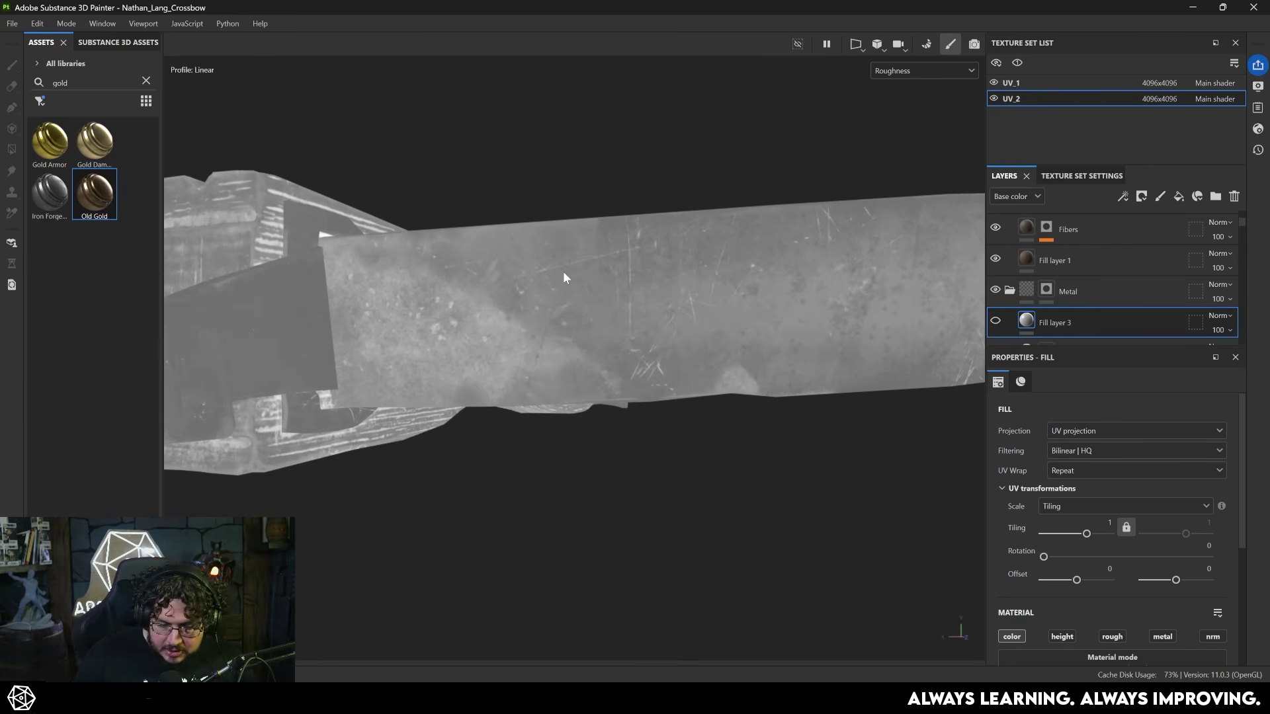
key("m")
left_click_drag(806, 348, 768, 351, "alt")
right_click_drag(767, 351, 684, 314, "shift")
left_click_drag(684, 314, 769, 367, "alt")
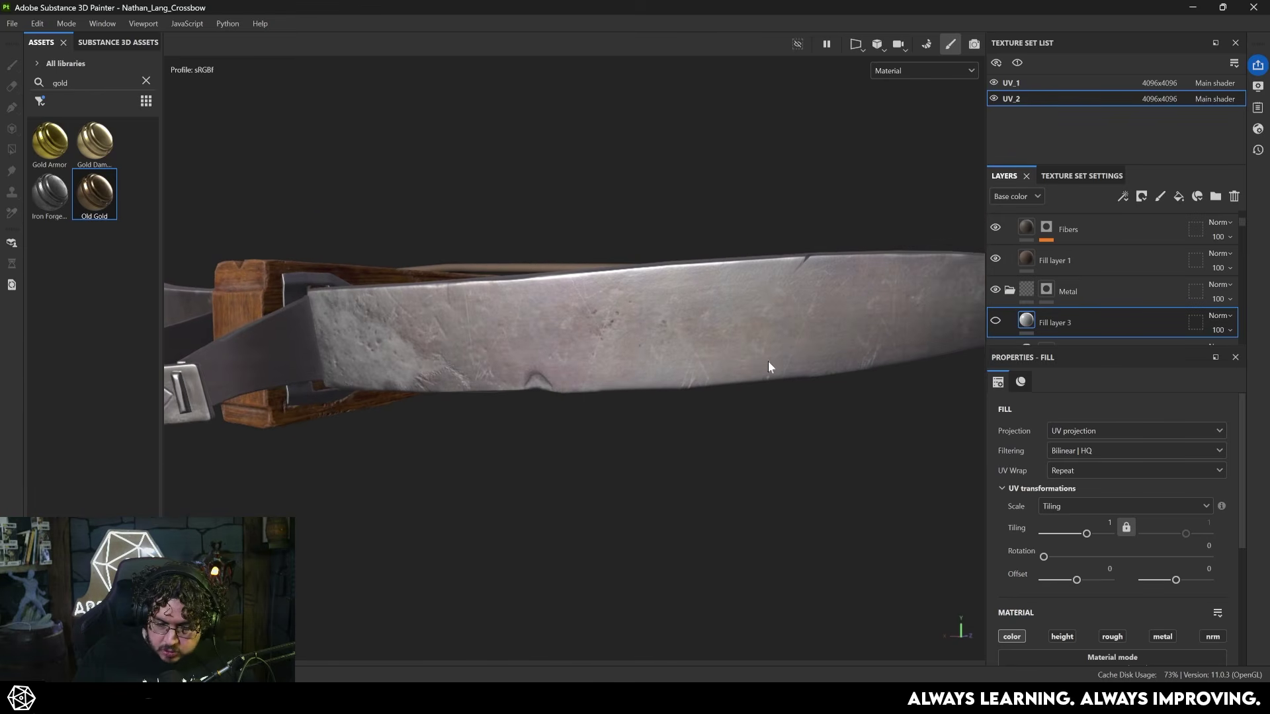
Show Fill layer 3 and set its base color to the dark desaturated green 283A1E.
left_click(995, 321)
scroll(1071, 558, "down", 1)
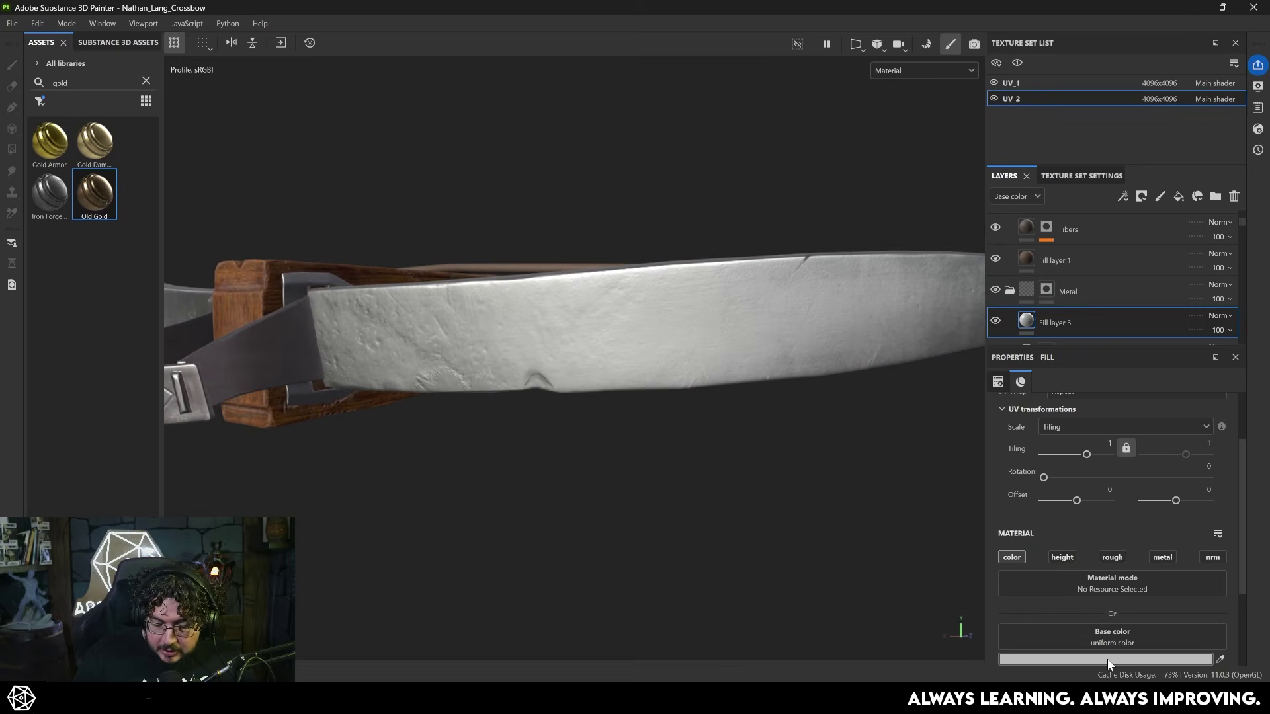
left_click(1108, 659)
left_click(1087, 570)
left_click_drag(1036, 584, 1052, 570)
left_click_drag(708, 421, 752, 368, "alt")
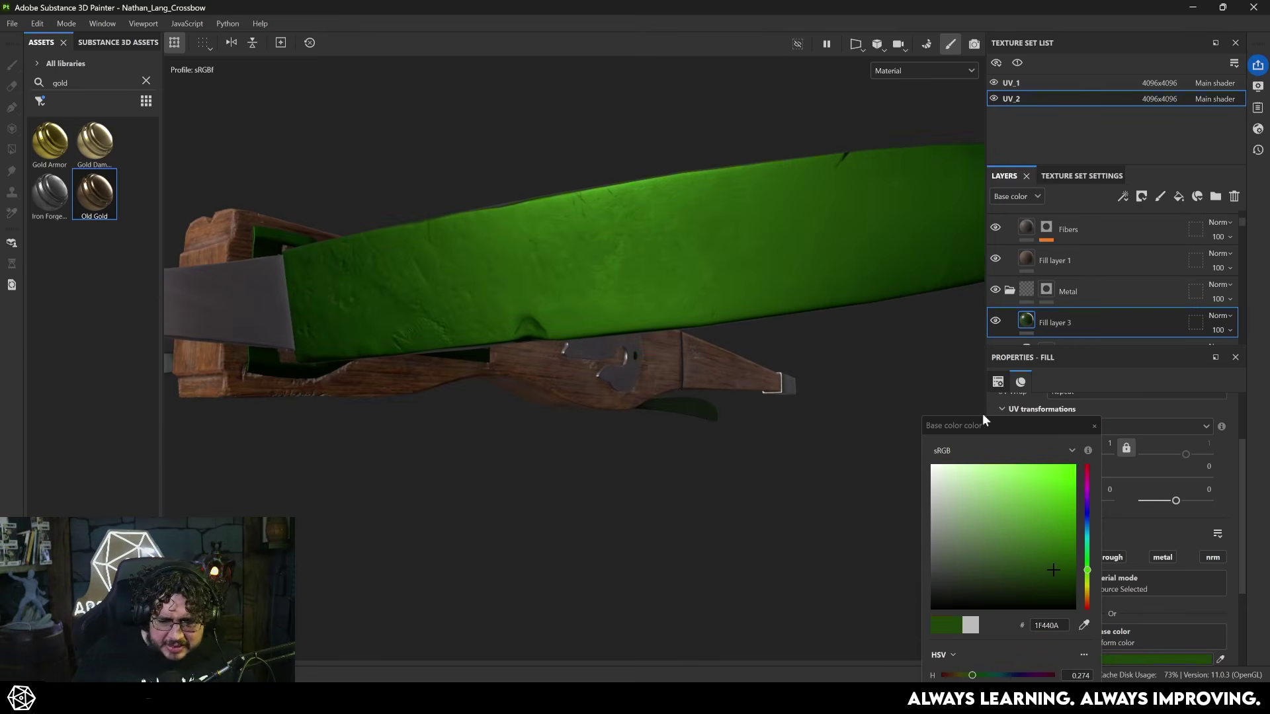
left_click_drag(1031, 576, 1004, 571)
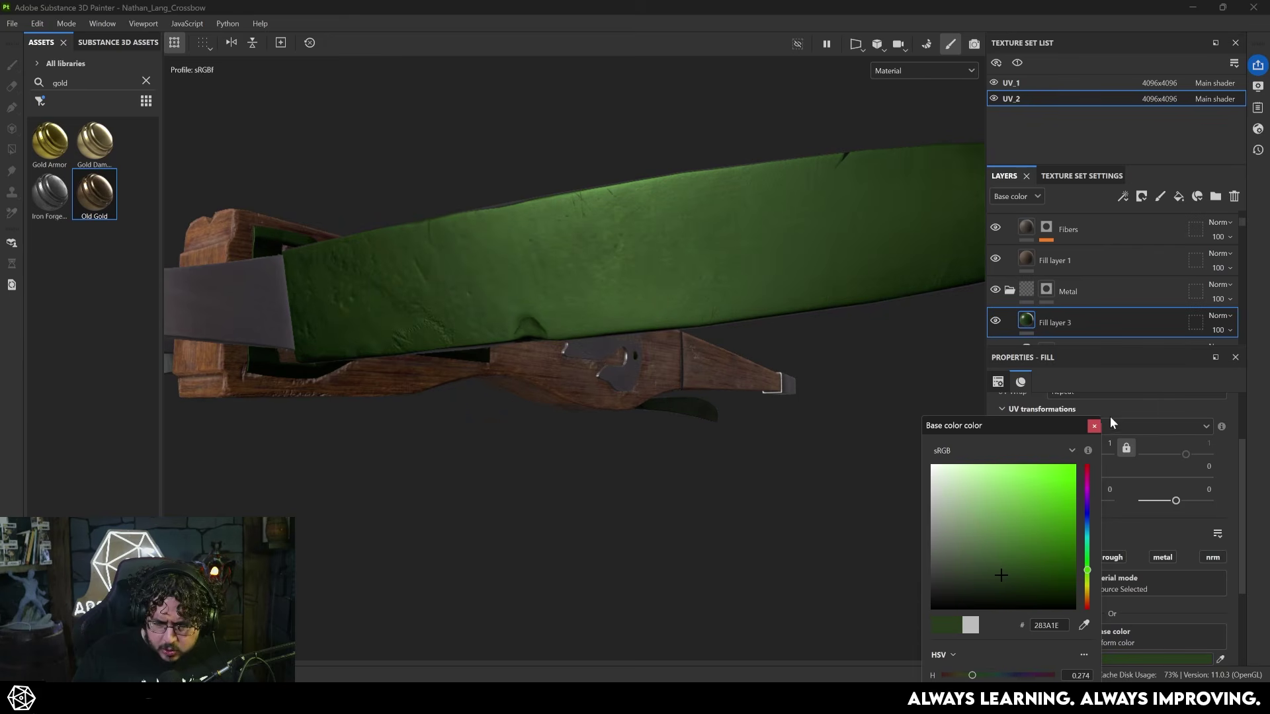
left_click(1095, 425)
Add a black mask with a fill effect to Fill layer 3 and open the fill's grayscale resource choices.
right_click(1050, 320)
left_click(1101, 25)
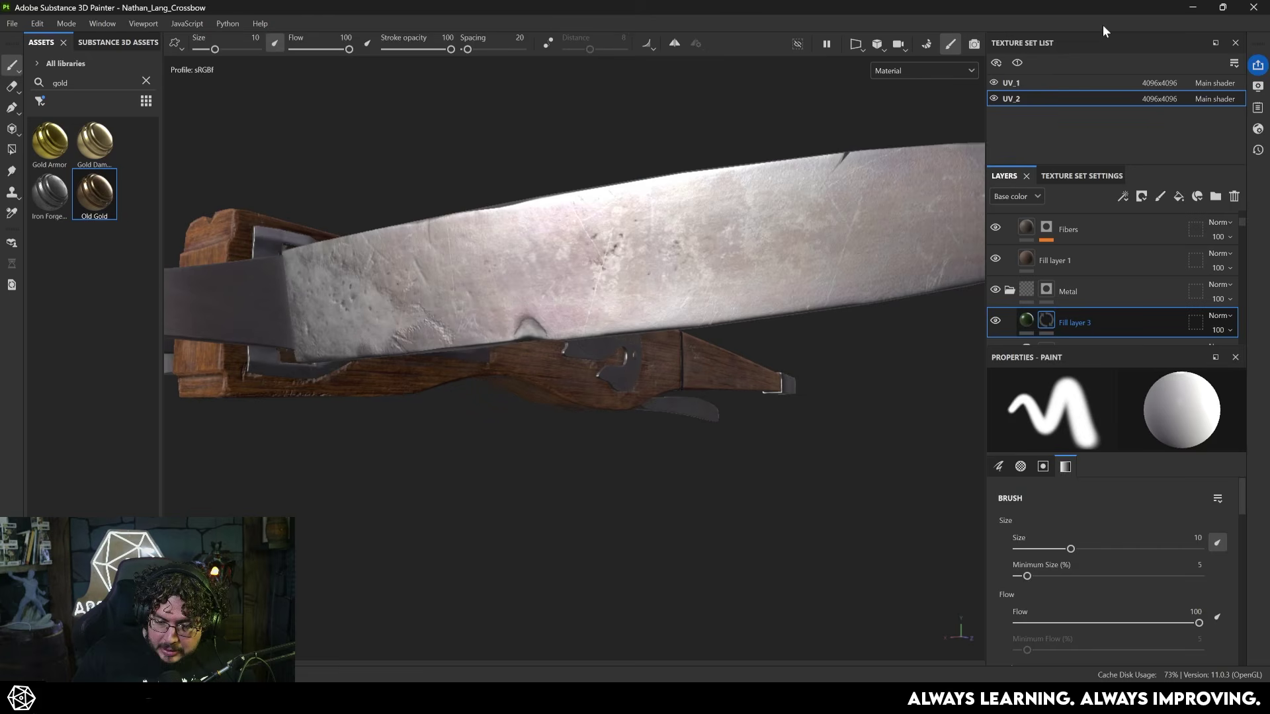
right_click(1050, 323)
left_click(1097, 451)
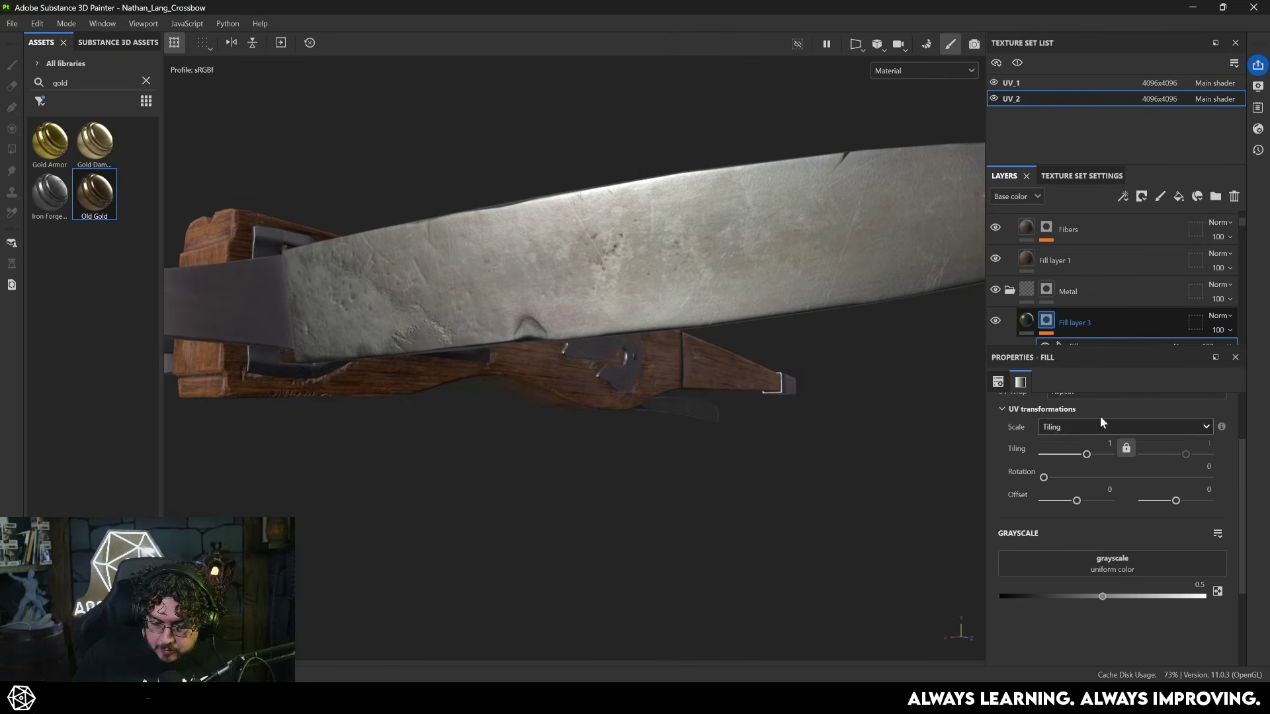
left_click(1111, 563)
type("cloud")
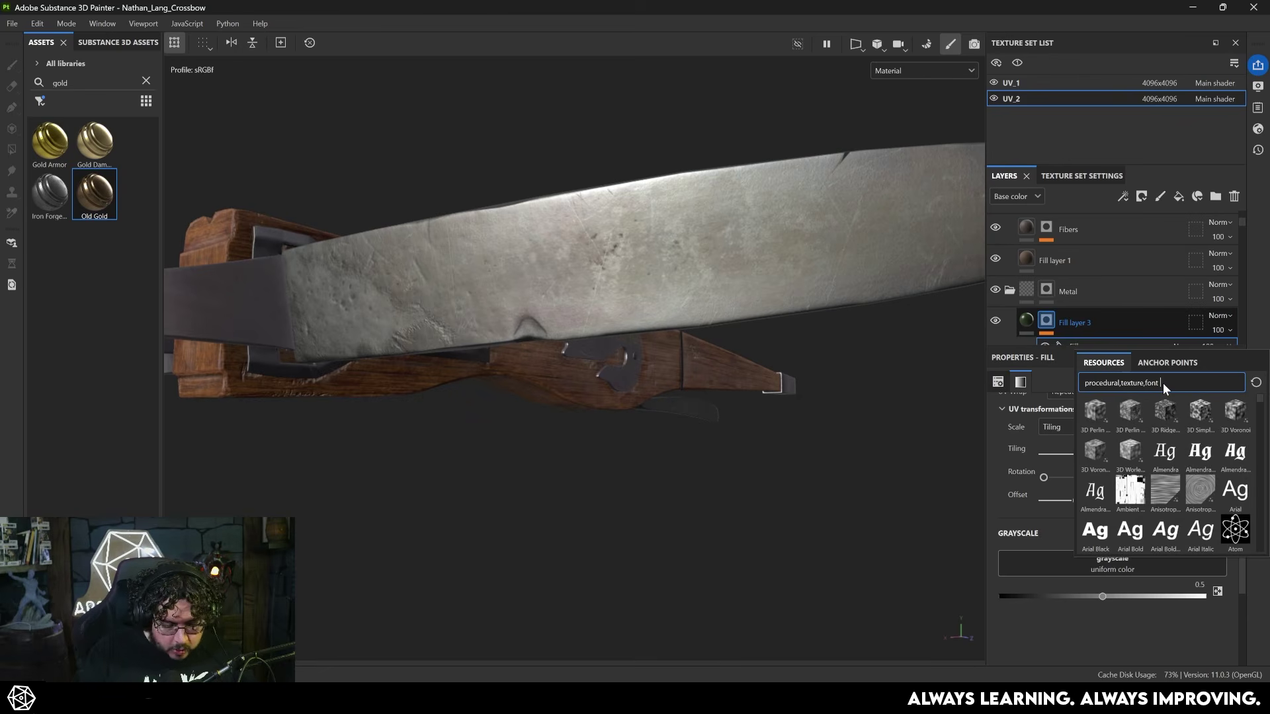
key("BackSpace")
key("BackSpace")
key("BackSpace")
key("BackSpace")
key("BackSpace")
Search for grunge, apply Grunge Croncrete Spots as the mask's grayscale texture and set its balance to 0.61.
type("grunge")
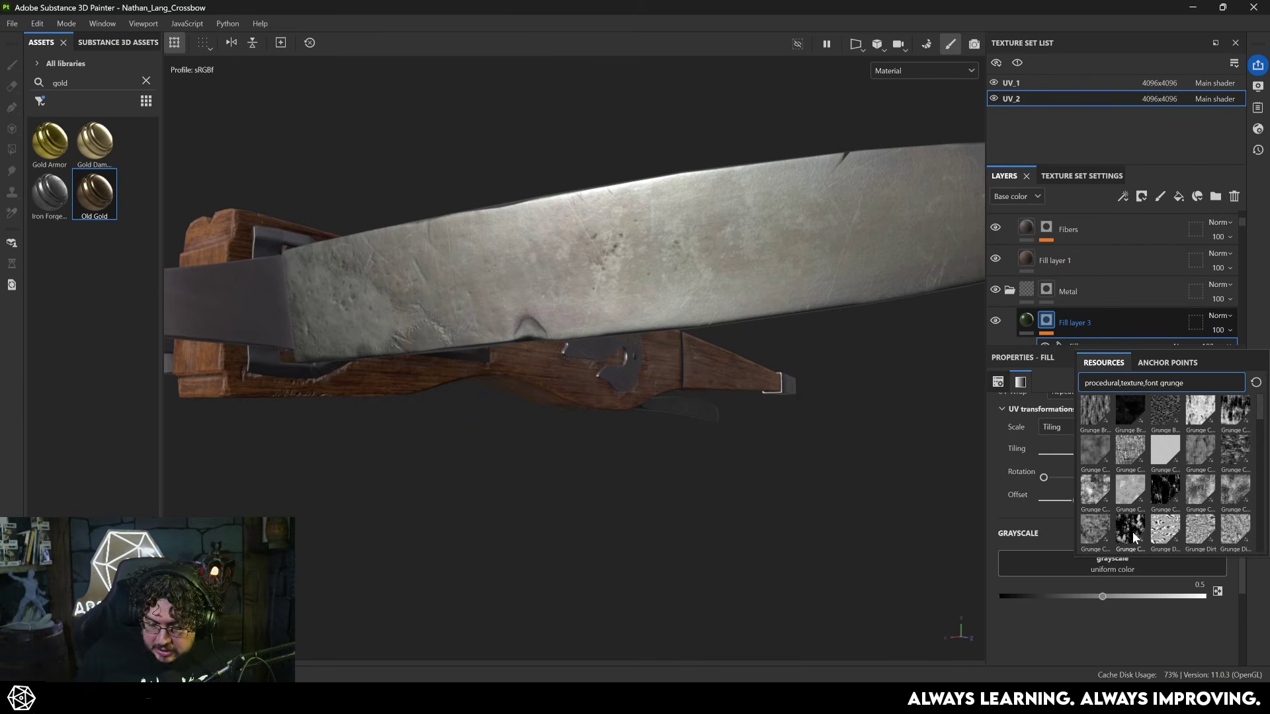
left_click(1132, 537)
left_click_drag(841, 463, 677, 407, "alt")
right_click_drag(678, 408, 776, 403, "alt")
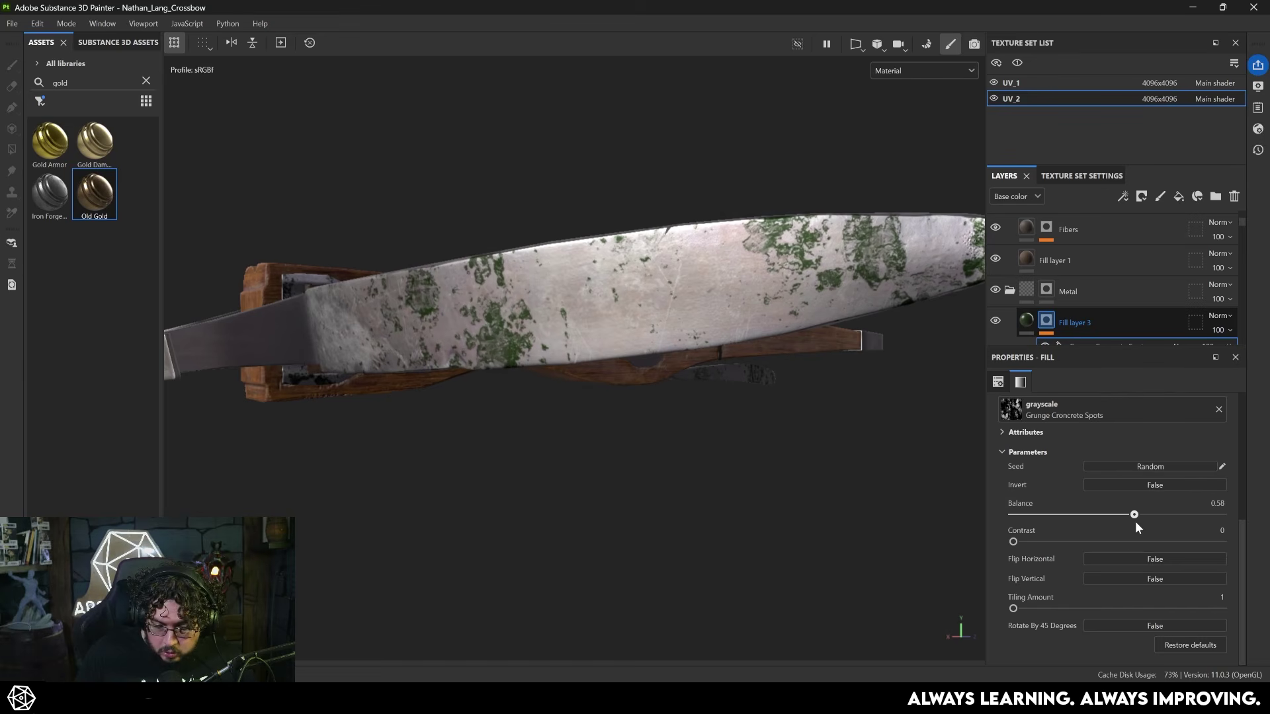
Set Fill layer 3 to Overlay blending and reduce its opacity to 38.
left_click(1220, 316)
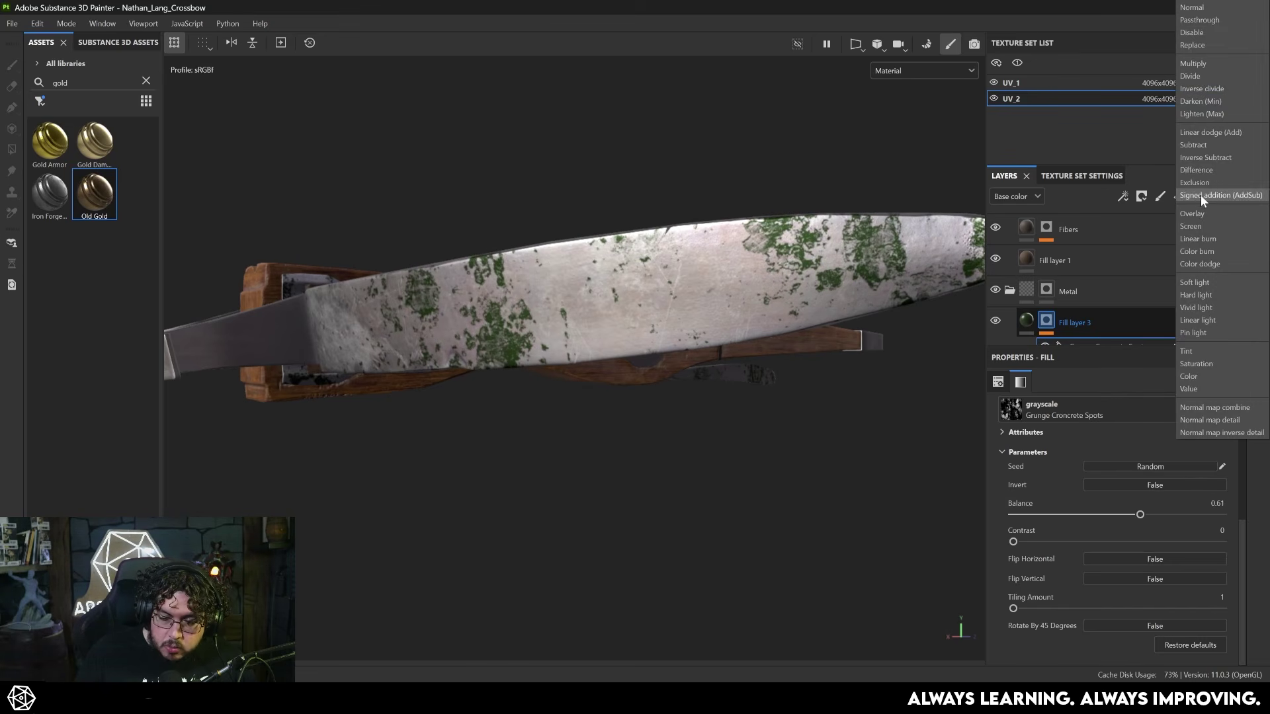
left_click(1193, 213)
right_click_drag(651, 340, 805, 550, "alt")
left_click_drag(805, 550, 820, 371, "alt")
middle_click_drag(820, 370, 570, 349, "alt")
right_click_drag(570, 349, 517, 375, "alt")
left_click_drag(517, 376, 492, 232, "alt")
right_click_drag(493, 232, 470, 285, "alt")
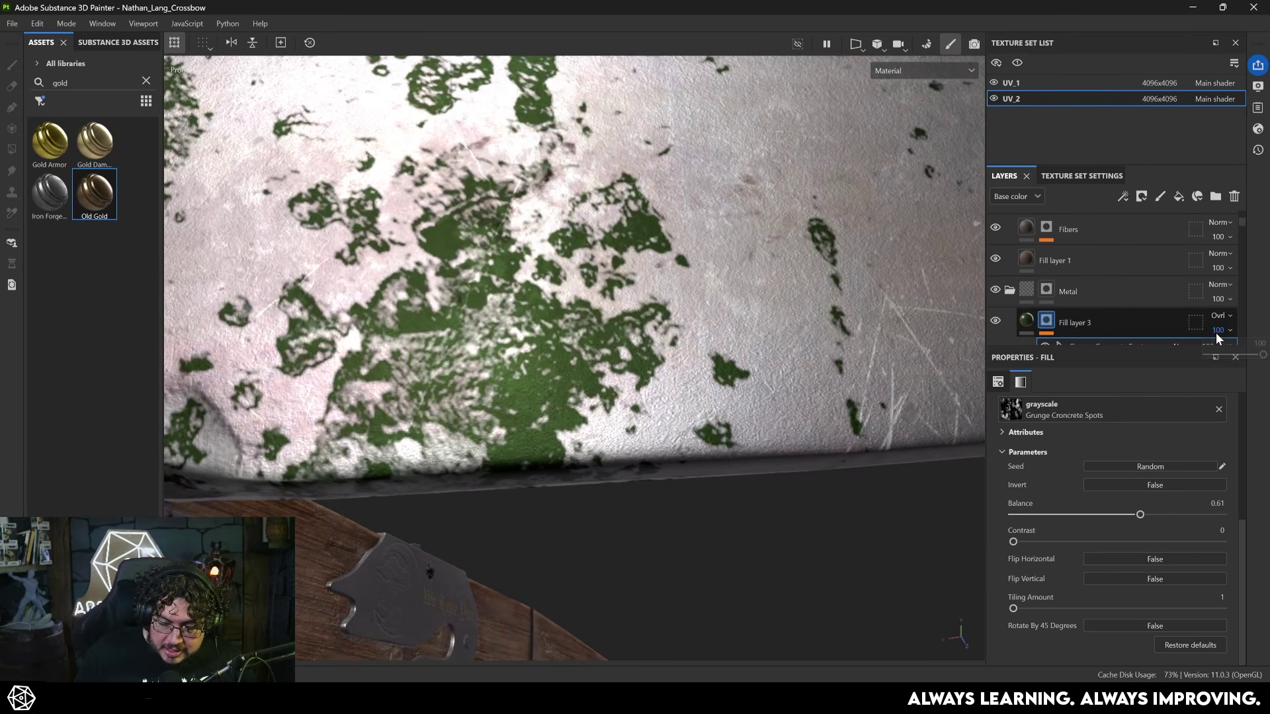
left_click_drag(1263, 356, 1227, 359)
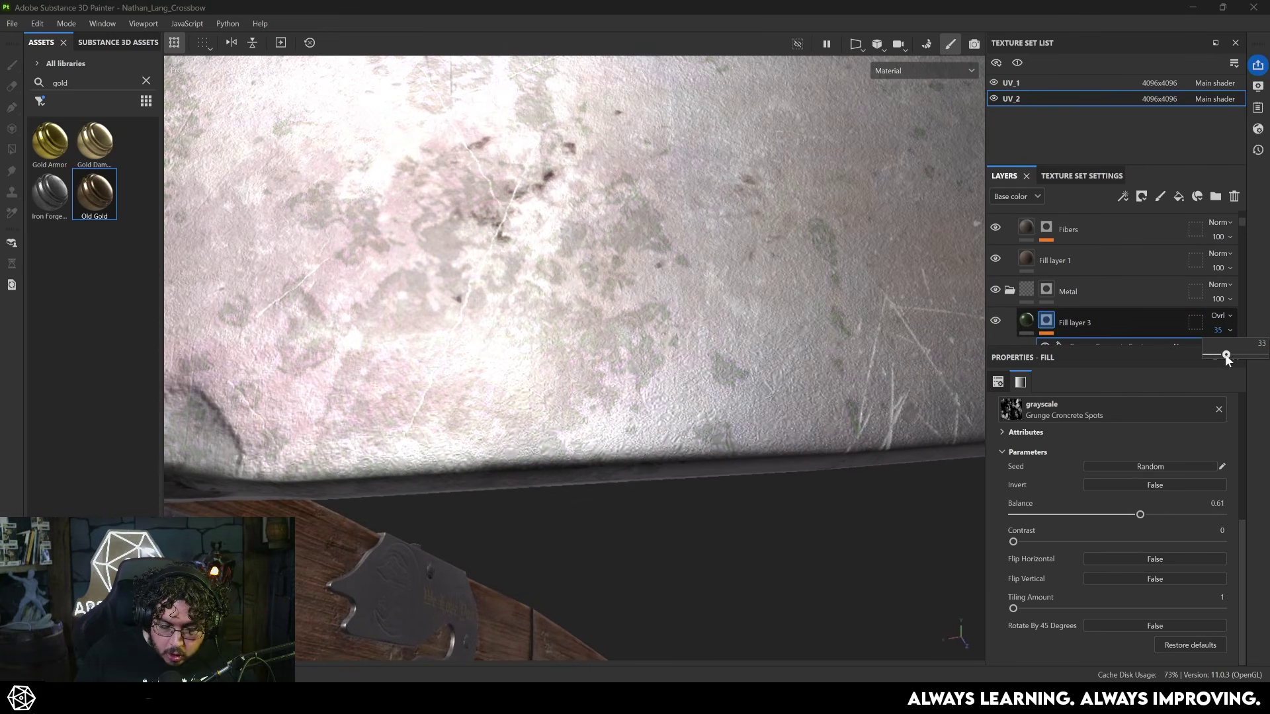
Examine the blended color spots along the metal limb from several angles and distances.
right_click_drag(589, 371, 134, 270, "alt")
left_click_drag(371, 370, 494, 462, "alt")
right_click_drag(494, 461, 410, 424, "alt")
left_click_drag(582, 443, 727, 424, "alt")
right_click_drag(727, 423, 828, 466, "alt")
middle_click_drag(827, 466, 572, 458, "alt")
left_click_drag(573, 458, 582, 391, "alt")
right_click_drag(582, 390, 542, 373, "alt")
middle_click_drag(380, 370, 461, 367, "alt")
left_click_drag(462, 367, 605, 380, "alt")
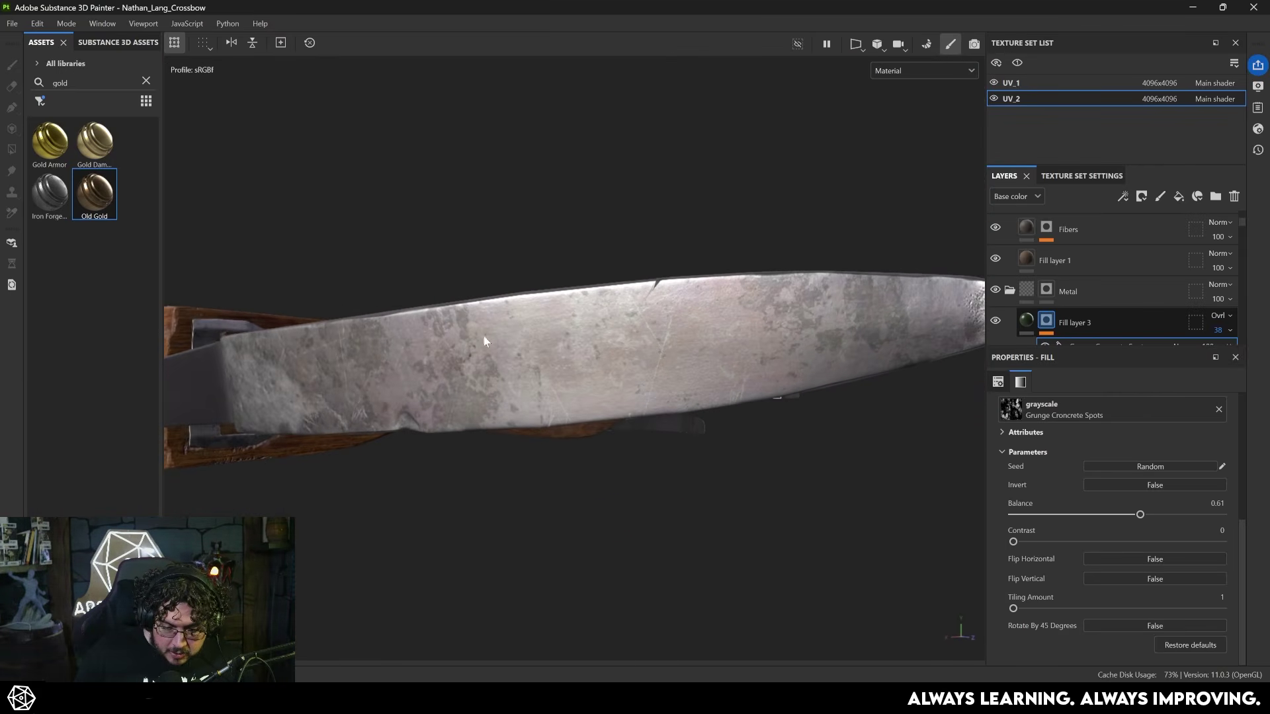
right_click_drag(605, 380, 656, 420, "alt")
middle_click_drag(656, 420, 668, 422, "alt")
left_click_drag(668, 422, 635, 390, "alt")
right_click_drag(635, 390, 675, 295, "alt")
left_click_drag(674, 295, 733, 377, "alt")
right_click_drag(734, 377, 809, 439, "alt")
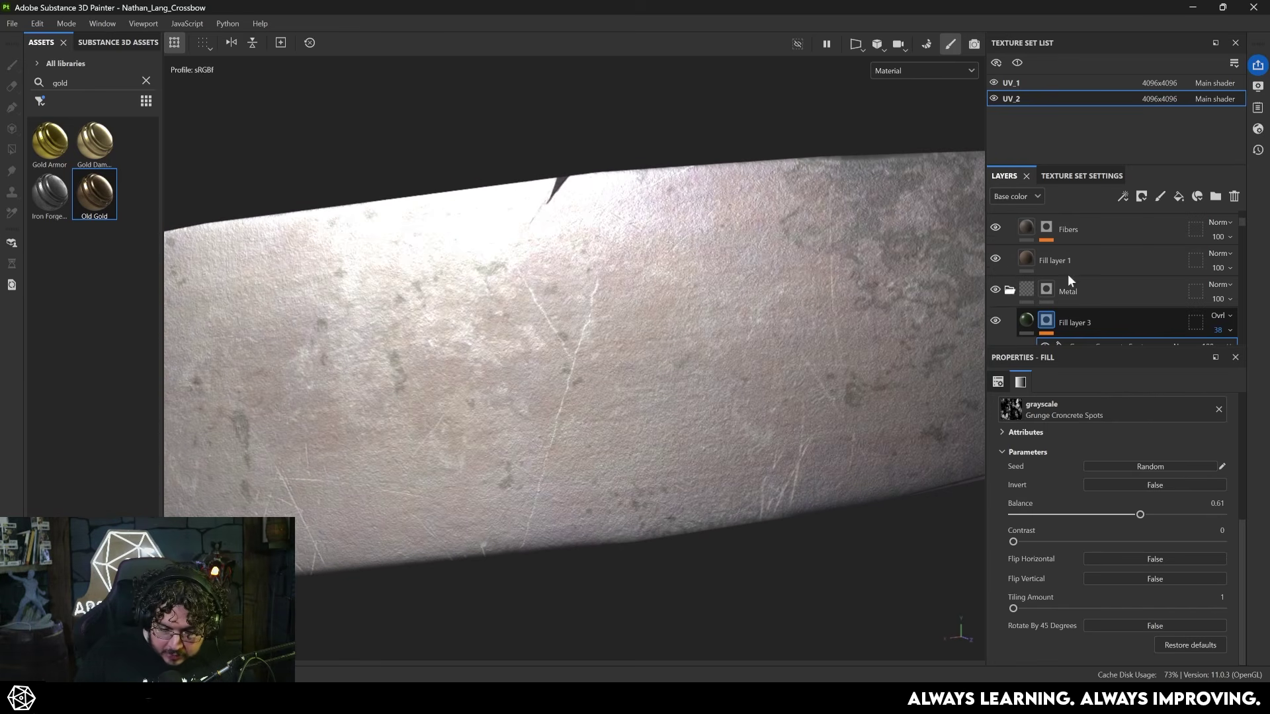
Lower the opacity of the Trigger Engravings layer.
scroll(1062, 288, "down", 5)
right_click_drag(449, 272, 620, 468, "alt")
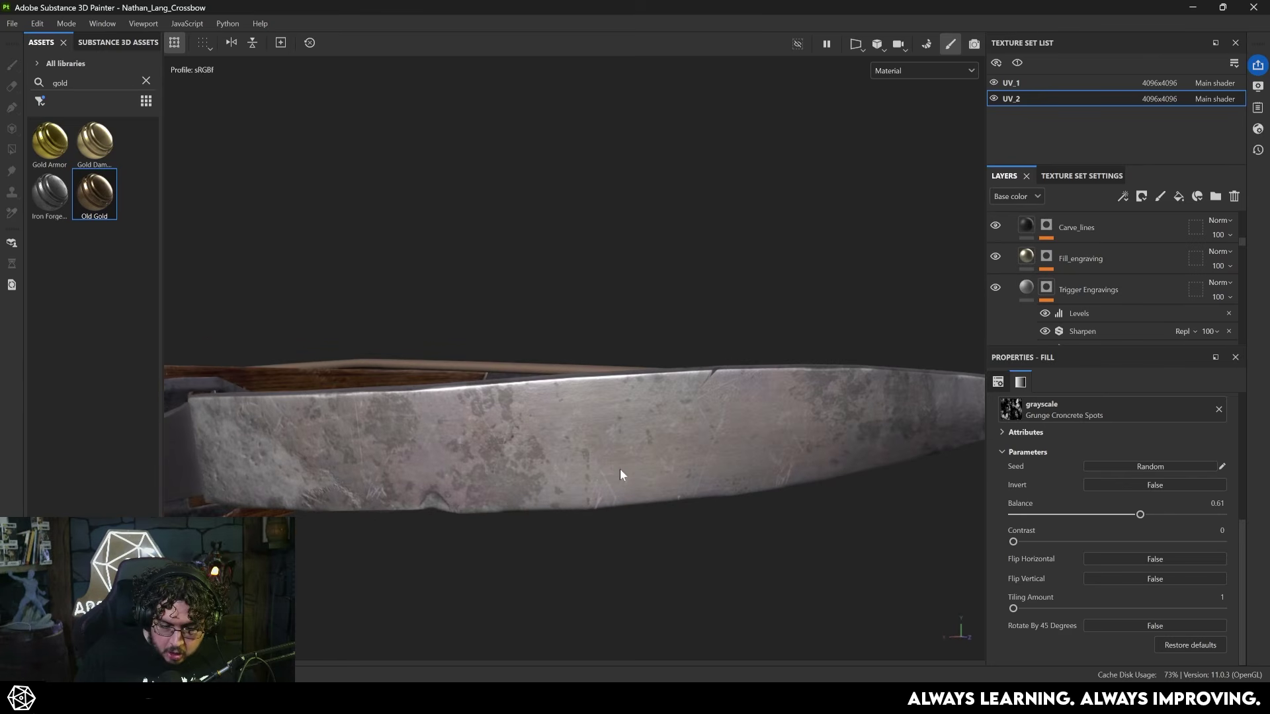
left_click(1217, 297)
left_click_drag(1260, 323, 1238, 324)
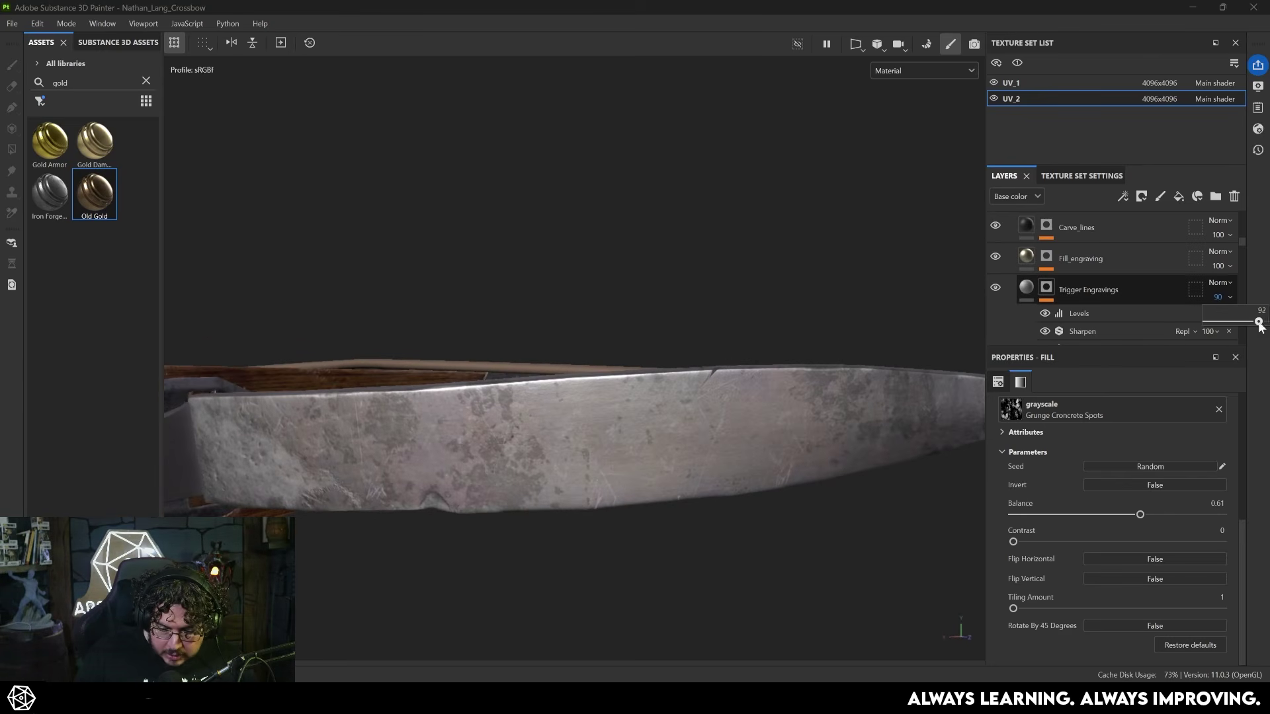
Reduce the opacity of Fill layer 3 in the Metal folder to about 19.
scroll(1180, 268, "up", 5)
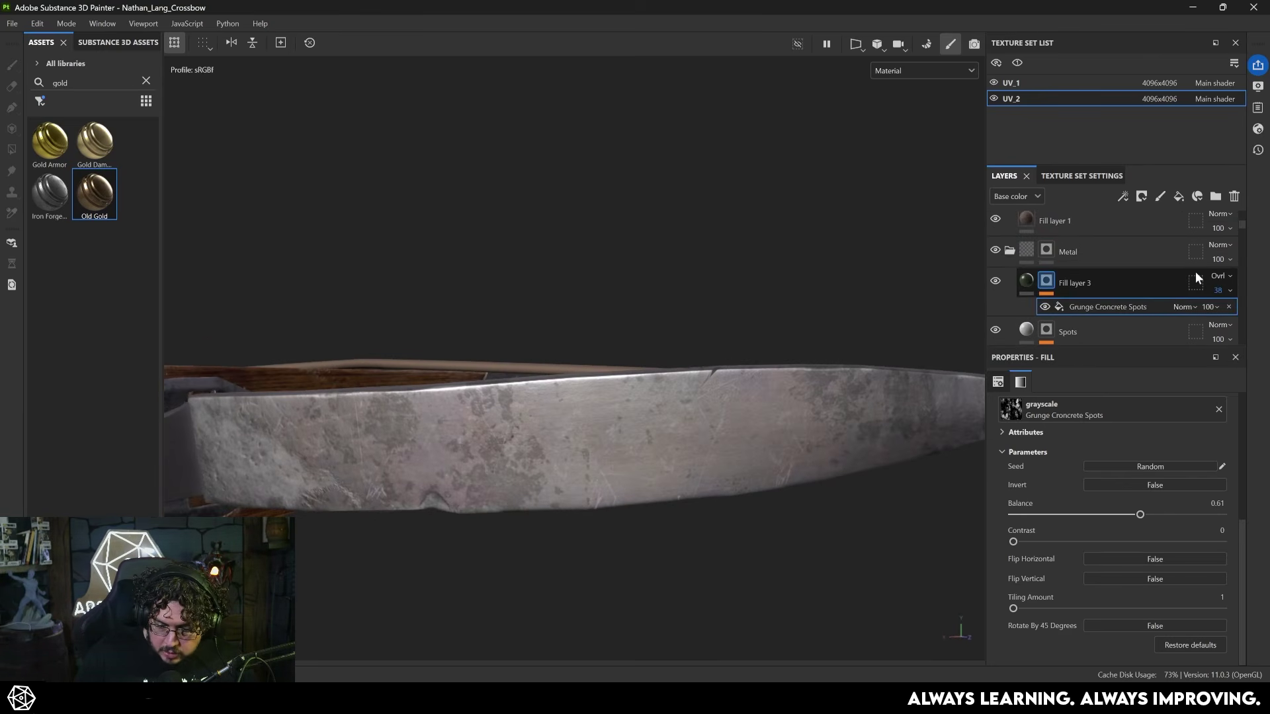
left_click(1220, 294)
left_click_drag(1229, 316, 1224, 315)
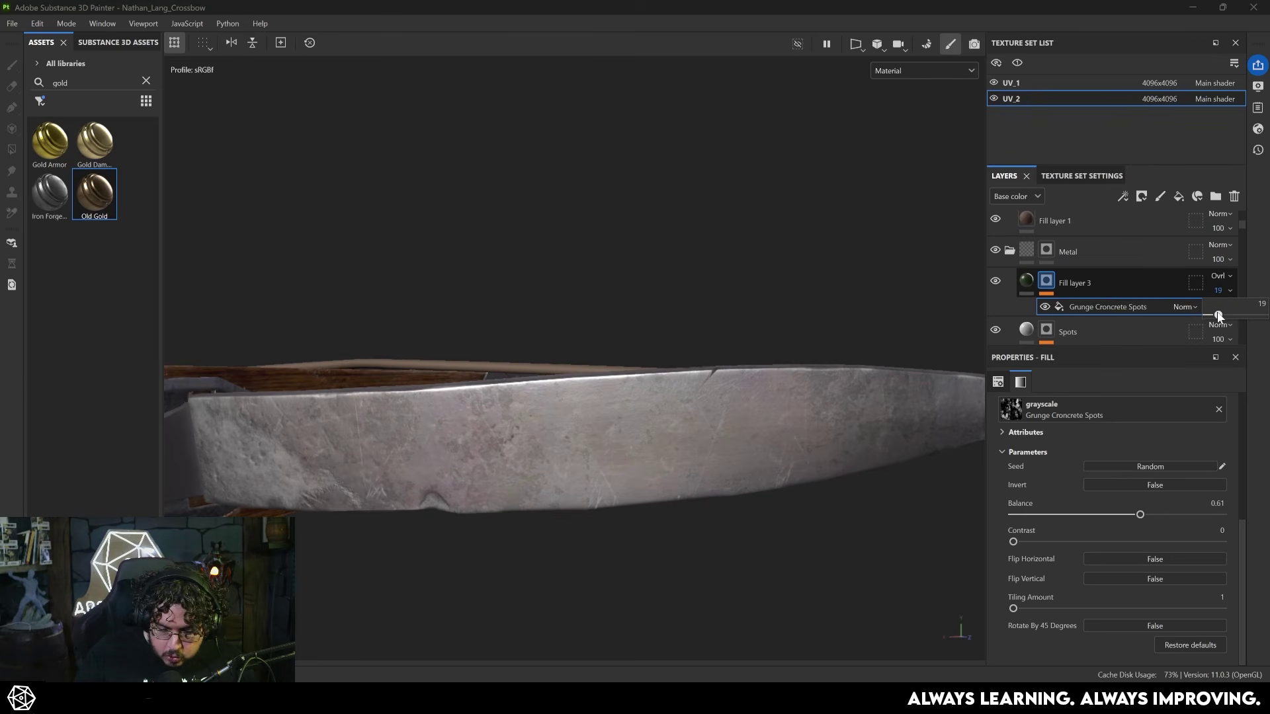
Try enabling the height channel on Fill layer 3 in UV_2 with a height of about -0.0096.
scroll(961, 581, "up", 5)
left_click_drag(791, 535, 849, 395, "alt")
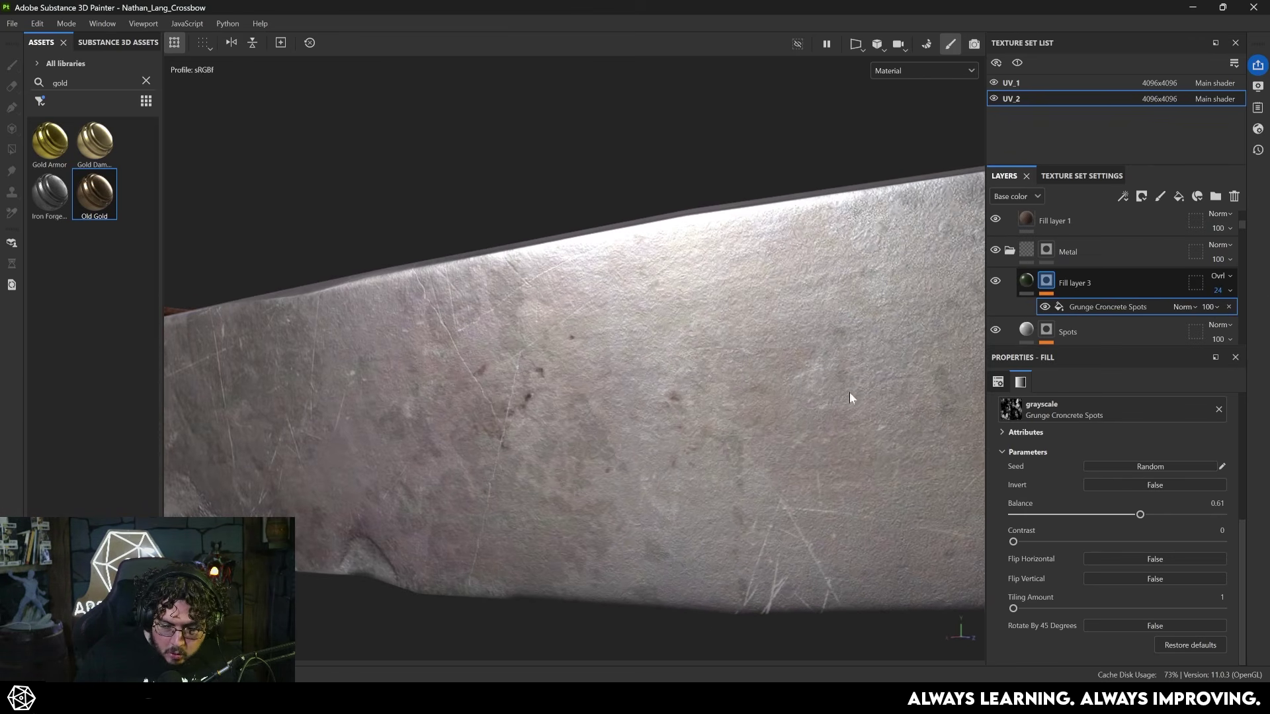
left_click(1029, 279)
left_click(1062, 433)
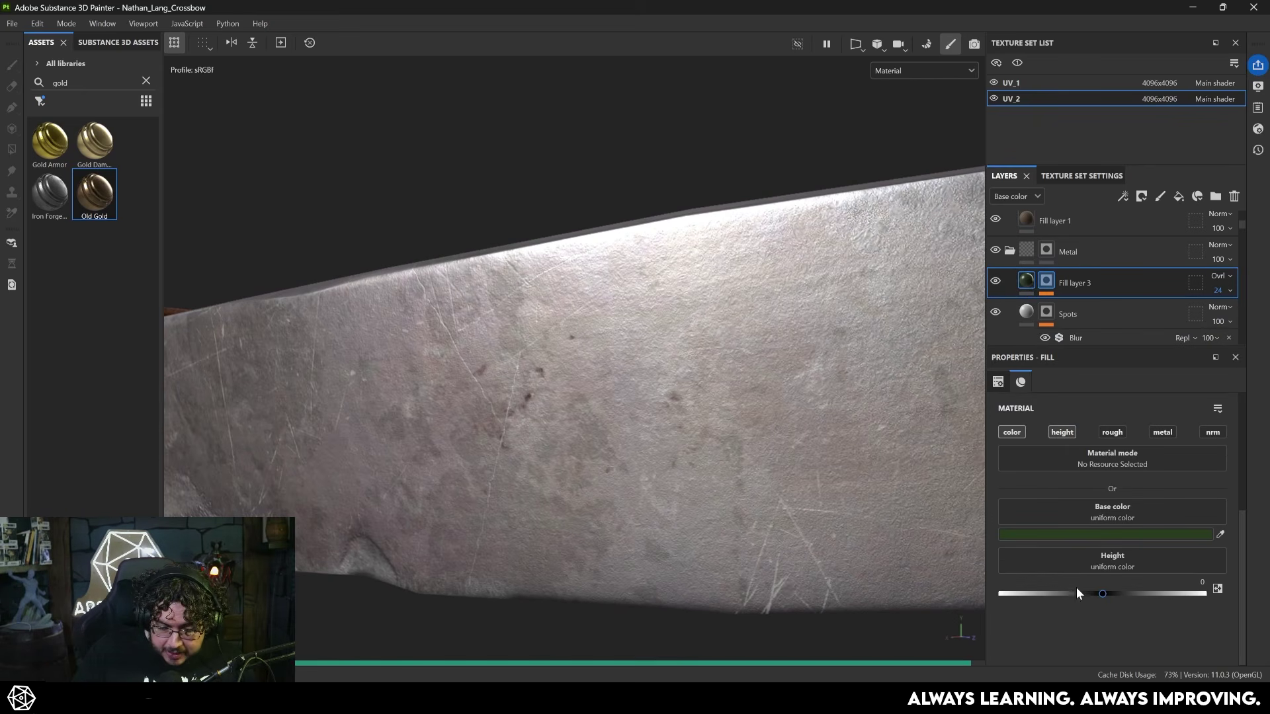
left_click_drag(1108, 594, 1100, 593)
scroll(569, 543, "down", 6)
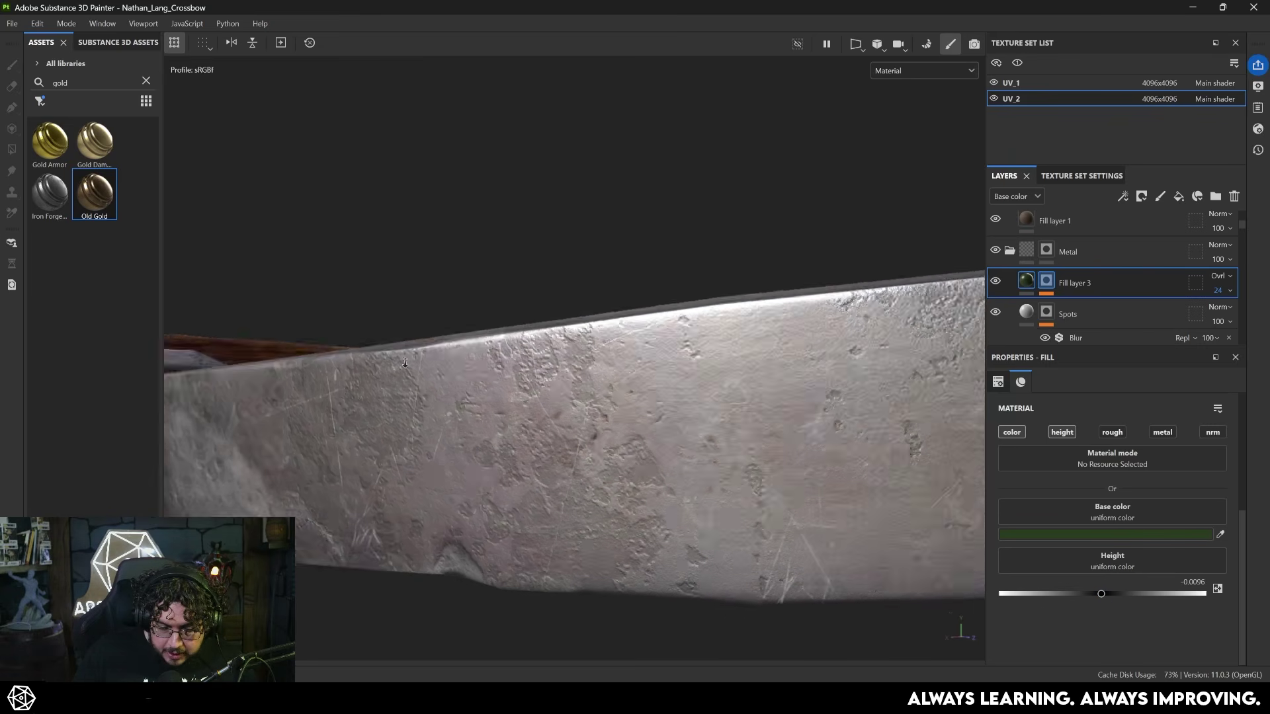
left_click_drag(569, 543, 710, 313, "alt")
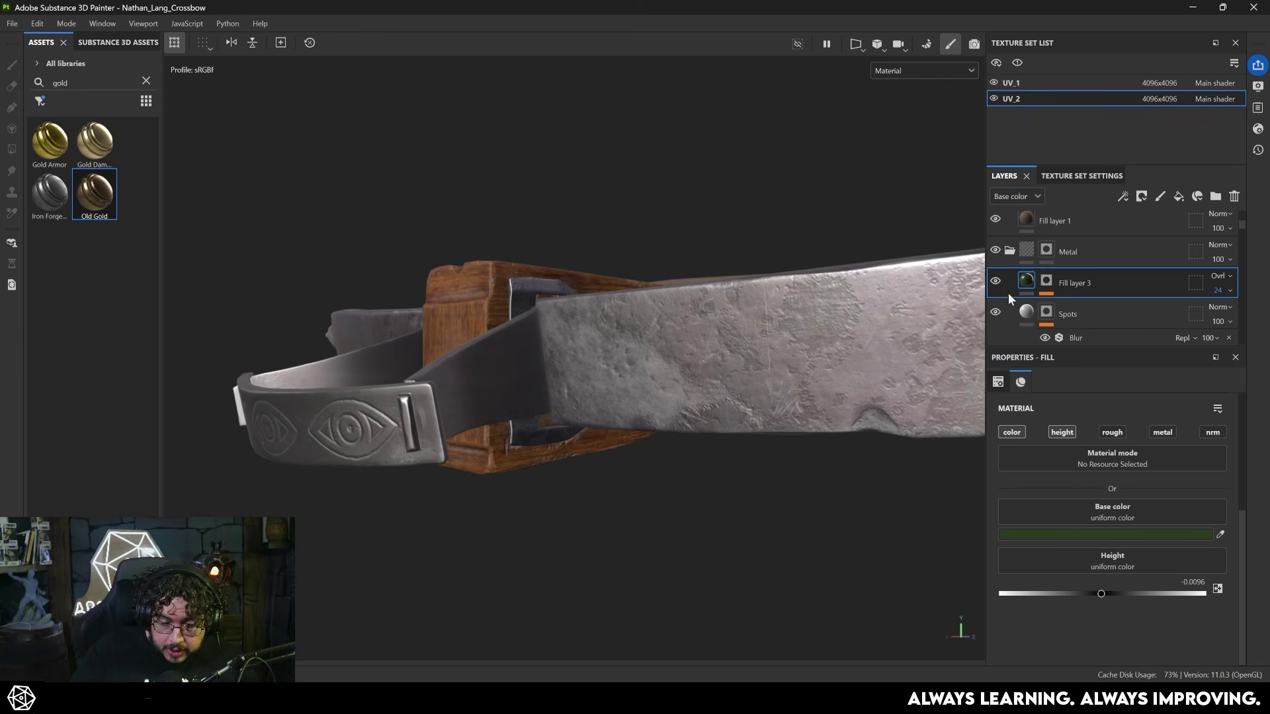
Copy Fill layer 3 from UV_2 and paste it above the Spots layer in UV_1's Metal folder.
right_click(1023, 285)
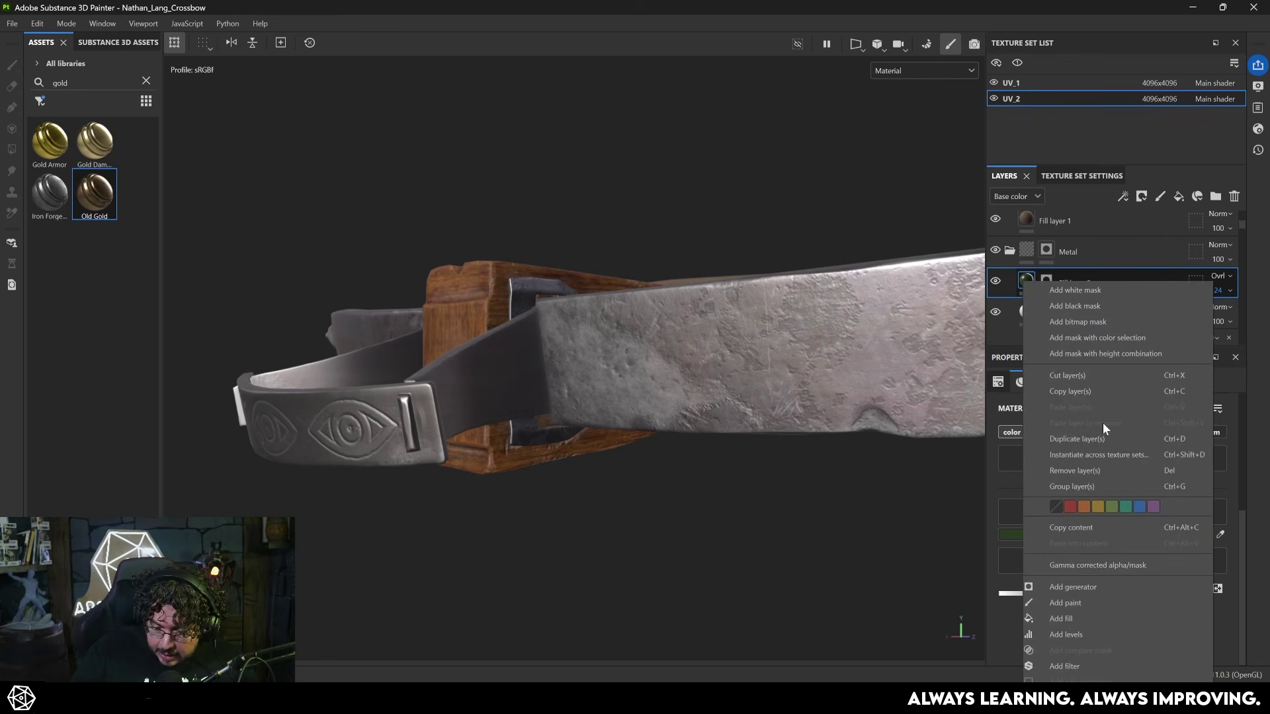
left_click(1084, 388)
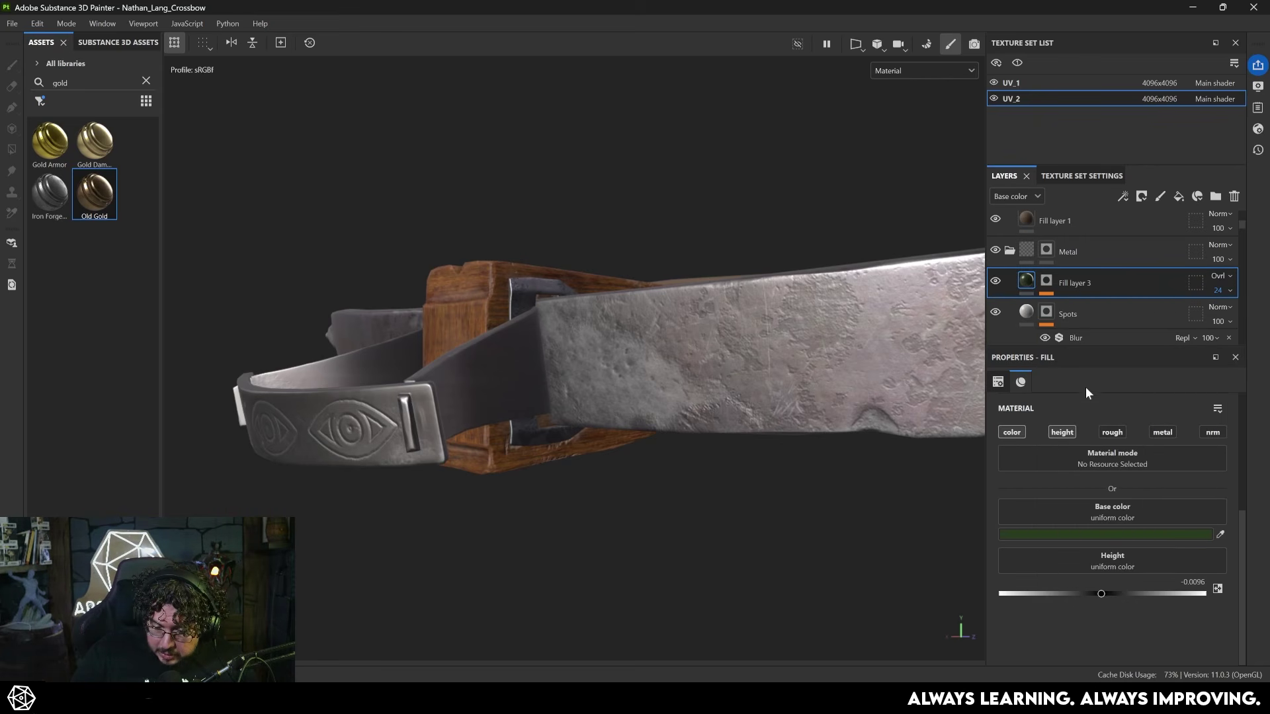
left_click(1009, 82)
left_click(1080, 241)
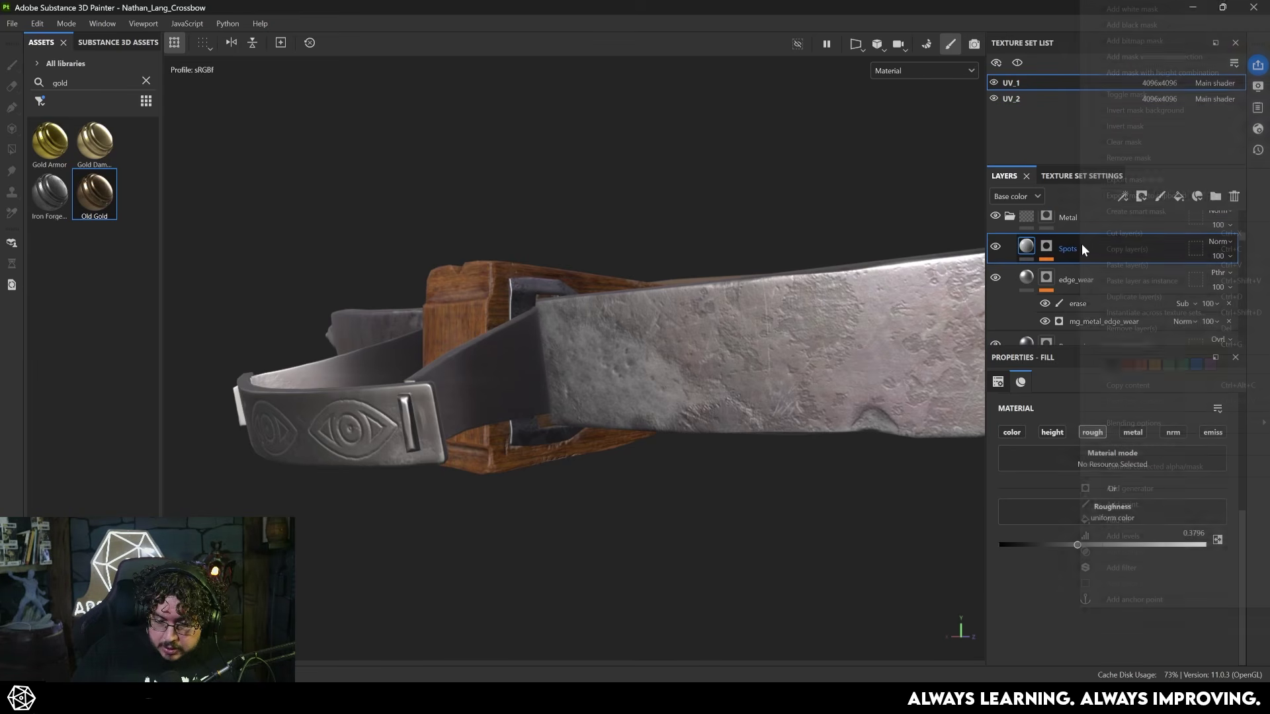
right_click(1081, 243)
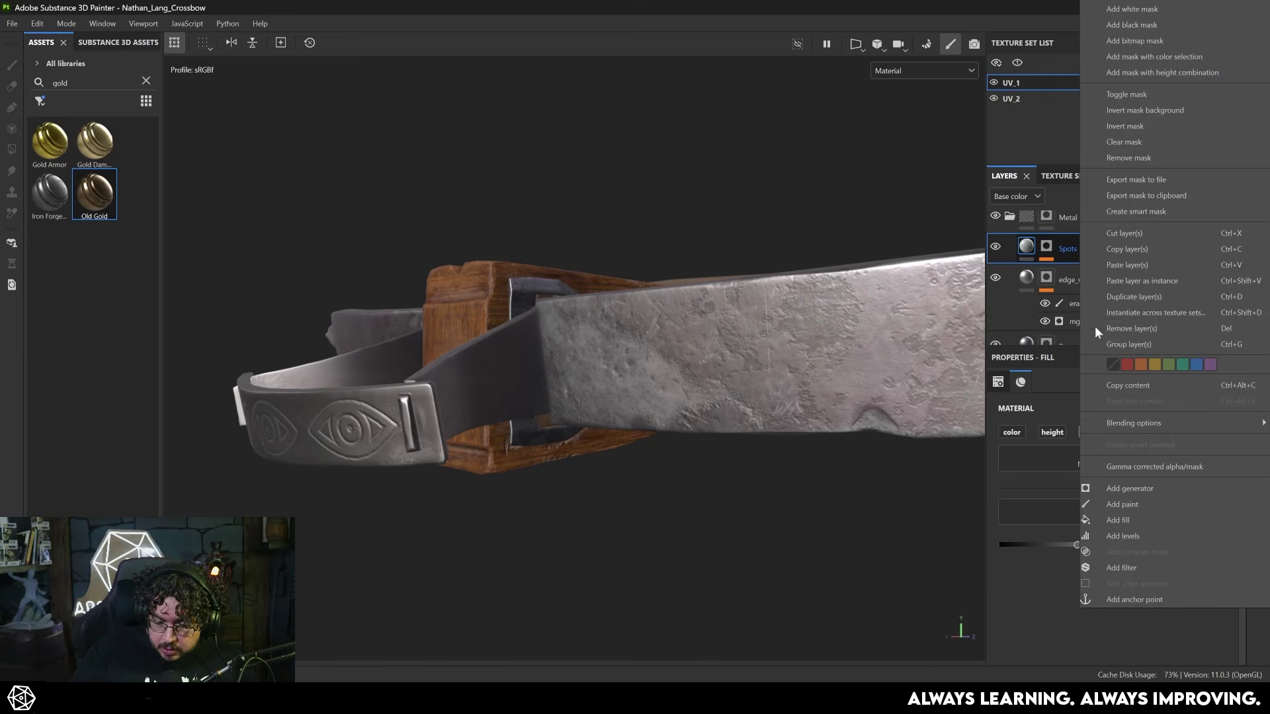
left_click(1154, 263)
Disable the height channel on Fill layer 3 in both UV_1 and UV_2.
scroll(582, 390, "up", 4)
left_click_drag(588, 384, 627, 408, "alt")
left_click_drag(683, 382, 476, 352, "alt")
right_click_drag(476, 353, 527, 286, "alt")
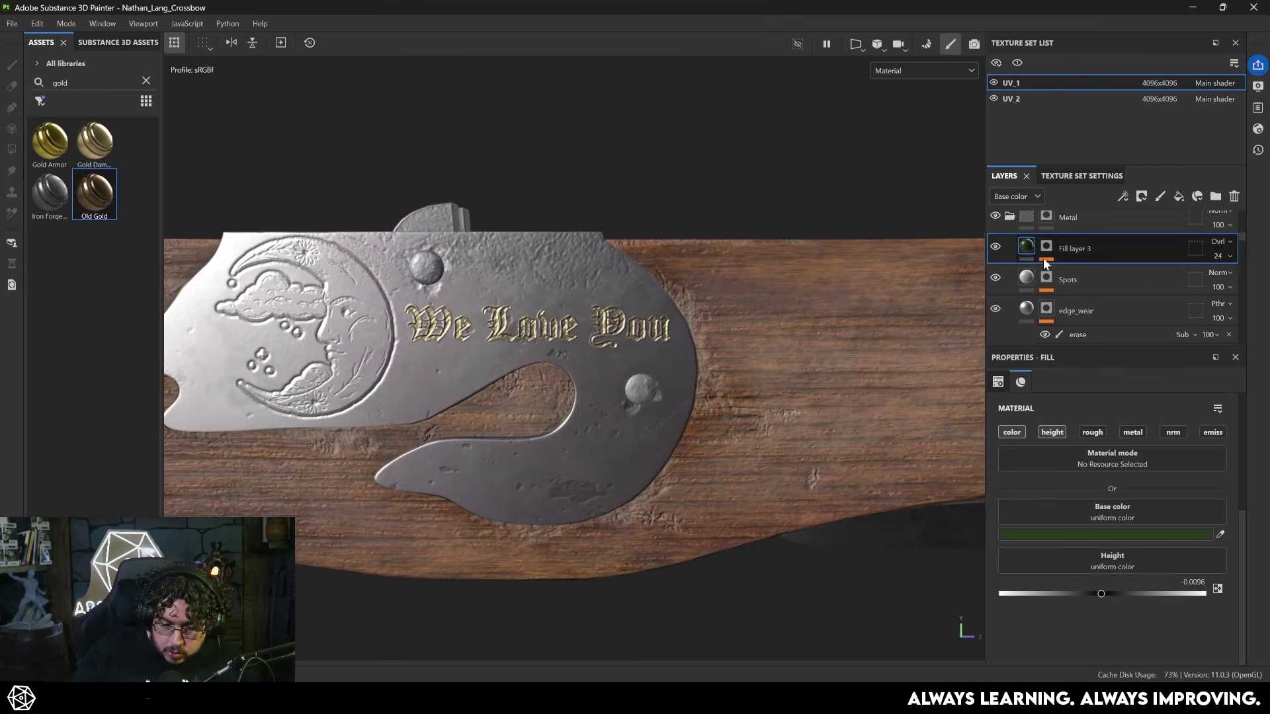
left_click(1051, 431)
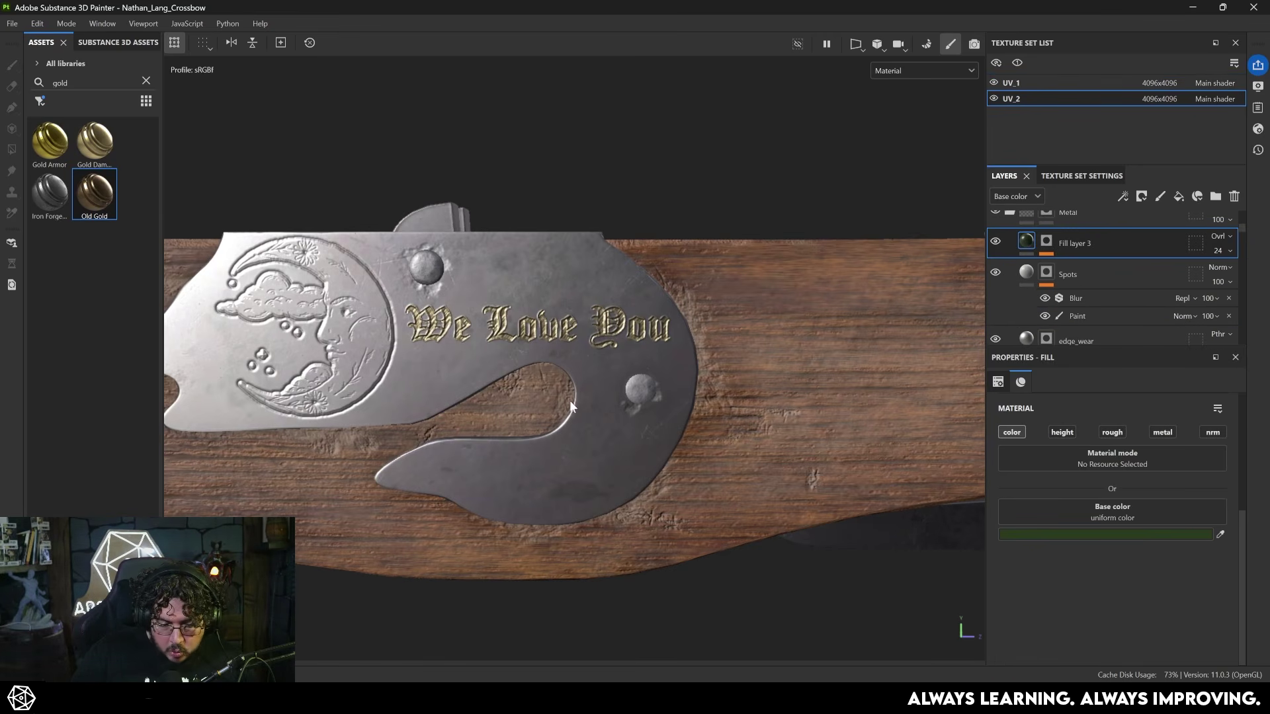
Enable roughness on Fill layer 3 in UV_2 and set it to about 0.65 while viewing the Roughness channel.
middle_click_drag(393, 335, 567, 336, "alt")
left_click_drag(566, 342, 743, 387, "alt")
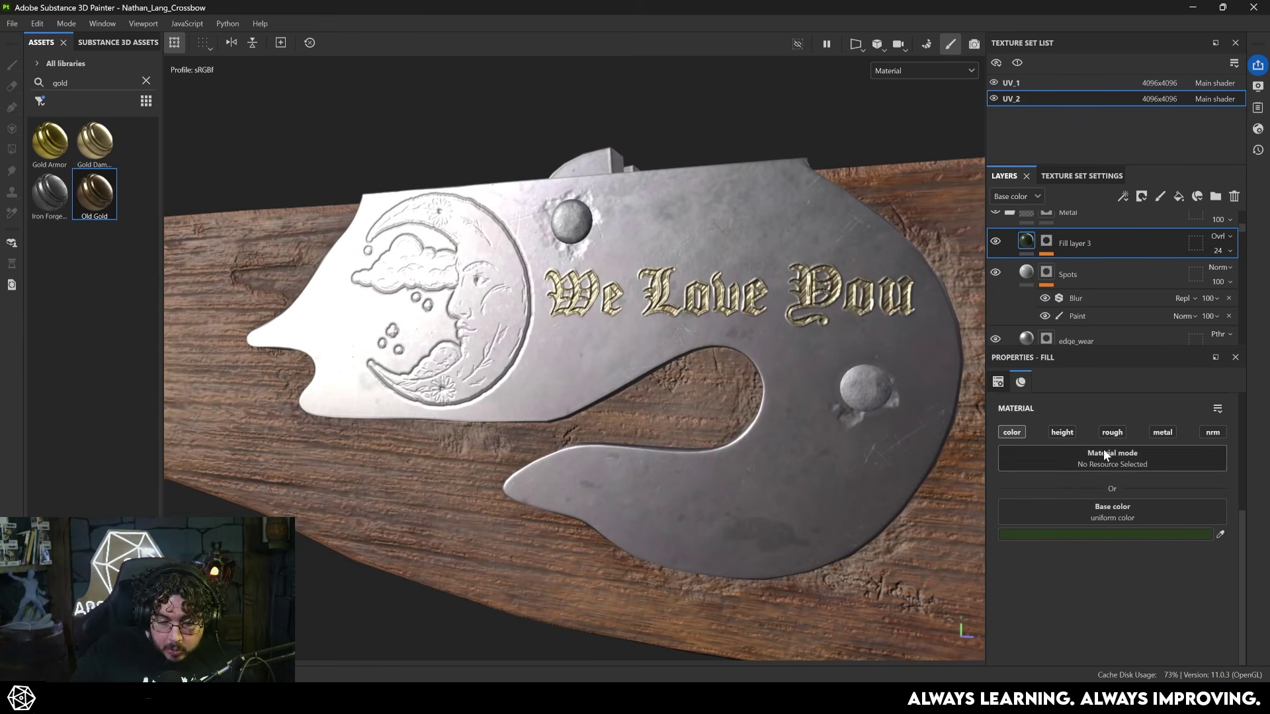
left_click(1116, 433)
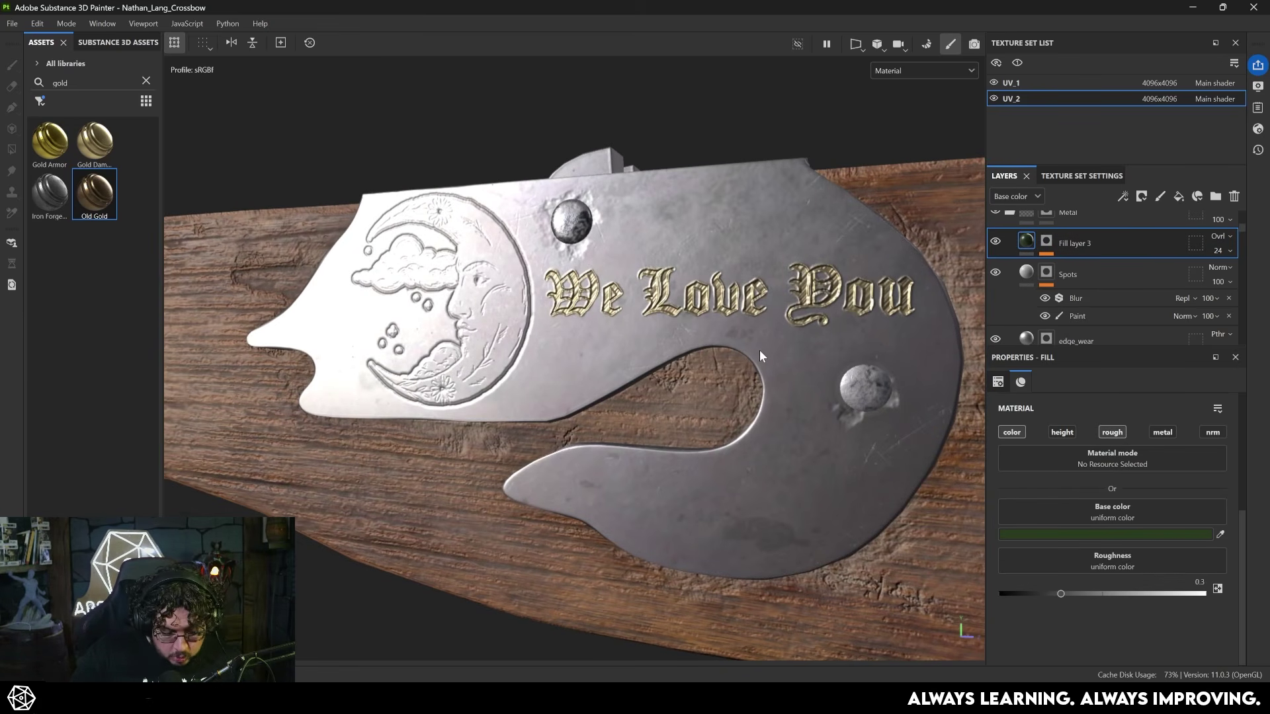
key("c")
left_click_drag(1062, 594, 1140, 590)
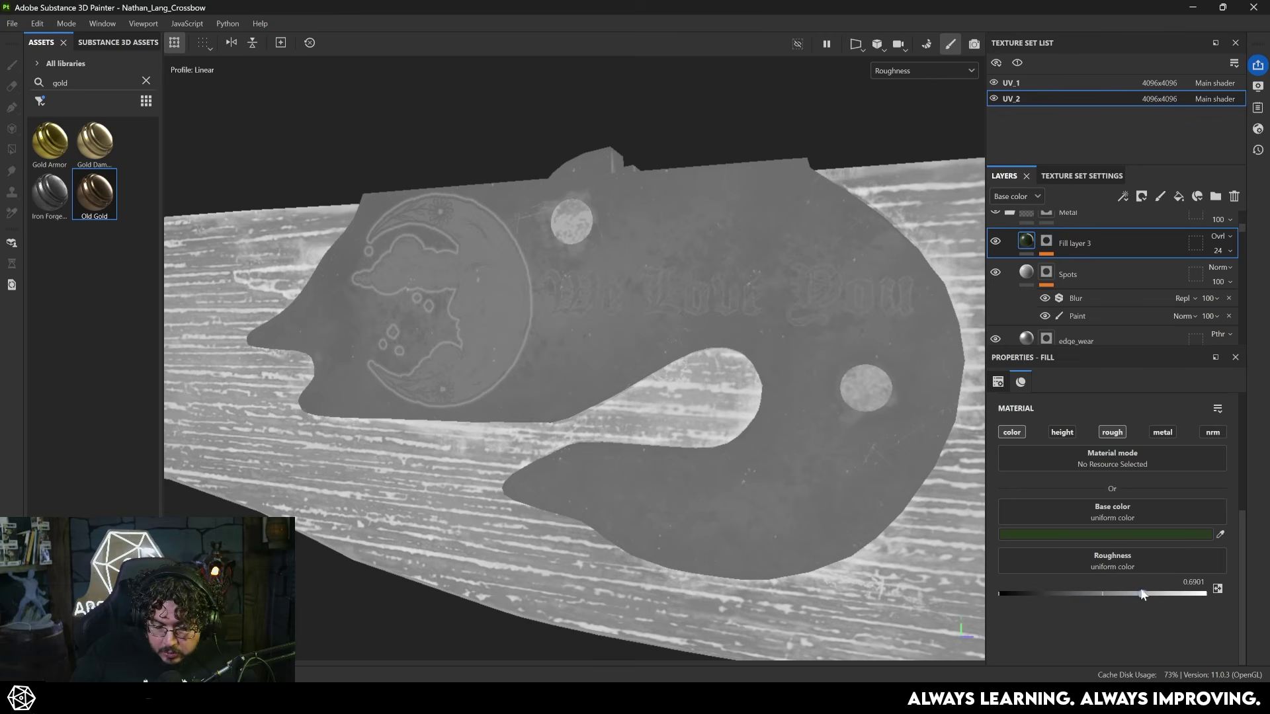
left_click_drag(711, 349, 794, 350, "alt")
right_click_drag(794, 350, 646, 374, "alt")
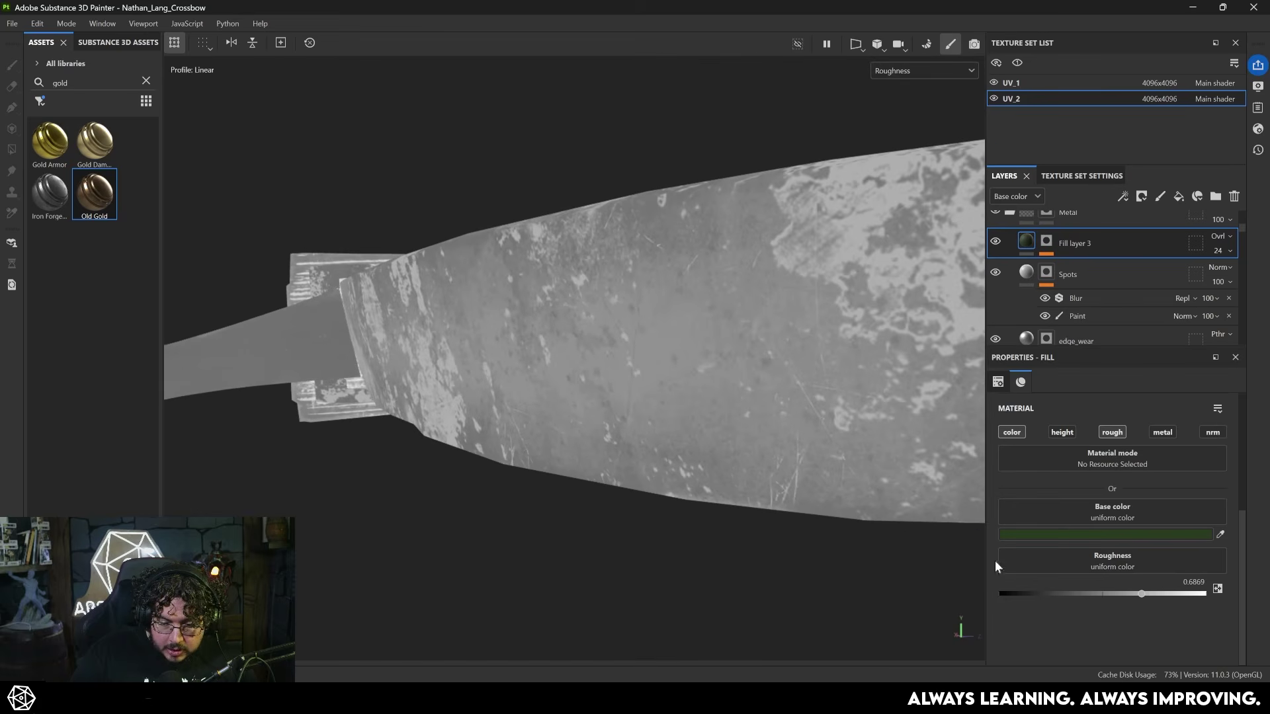
mouse_move(1138, 595)
left_mouse_down()
mouse_move(1102, 592)
mouse_move(1132, 594)
left_mouse_up()
Return to the material view and examine the metal limb and front stirrup from several angles and distances.
right_click_drag(506, 377, 192, 317, "alt")
left_click_drag(192, 317, 705, 434, "alt")
key("m")
right_click_drag(688, 416, 754, 388, "alt")
left_click_drag(754, 388, 655, 393, "alt")
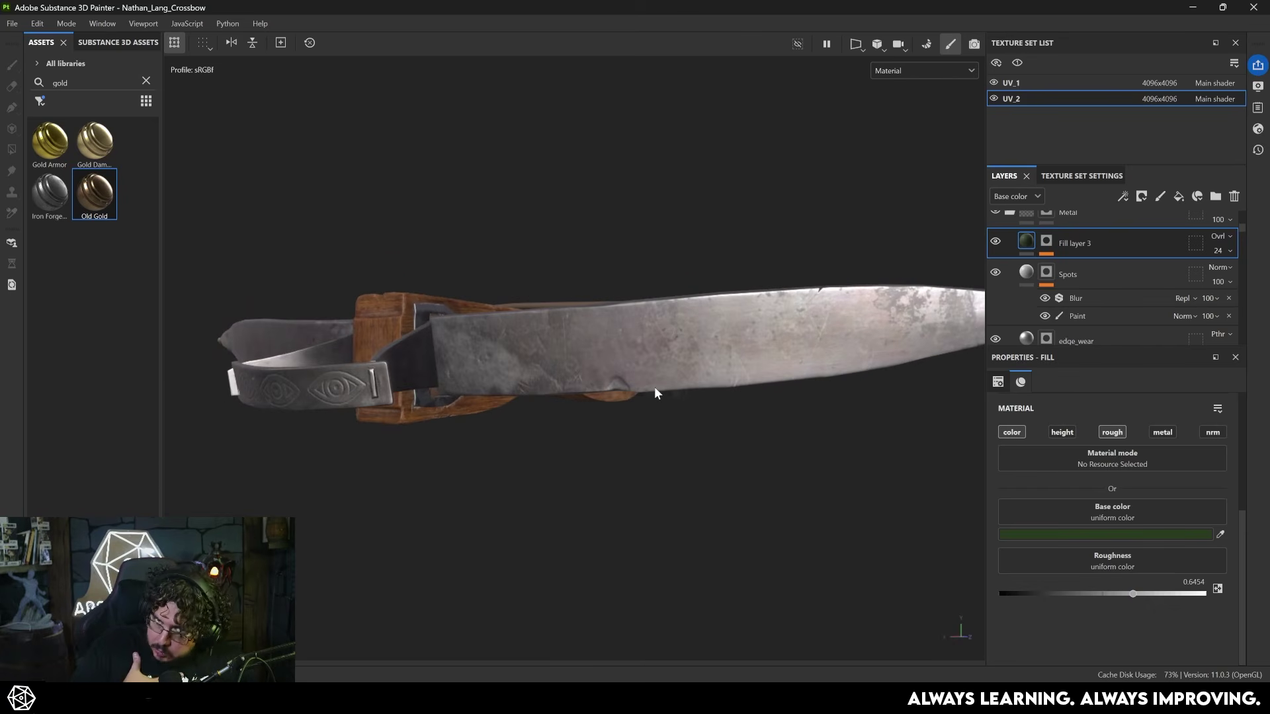
left_click_drag(482, 390, 585, 423, "alt")
right_click_drag(585, 423, 660, 508, "alt")
mouse_move(659, 507)
left_mouse_down("alt")
mouse_move(675, 423)
mouse_move(665, 486)
left_mouse_up("alt")
right_click_drag(664, 486, 612, 405, "alt")
left_click_drag(613, 405, 595, 493, "alt")
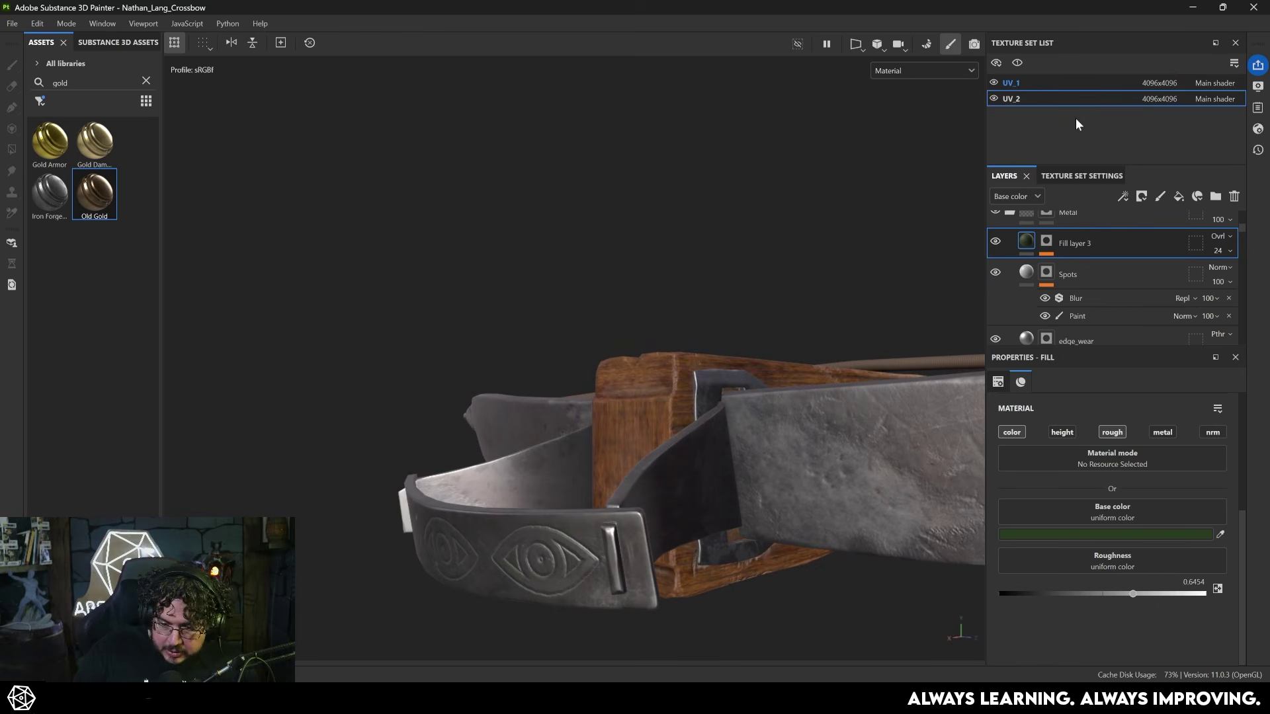
Enable the roughness channel on Fill layer 3 in UV_1 and set its roughness to about 0.58.
left_click(1038, 84)
scroll(1066, 312, "down", 4)
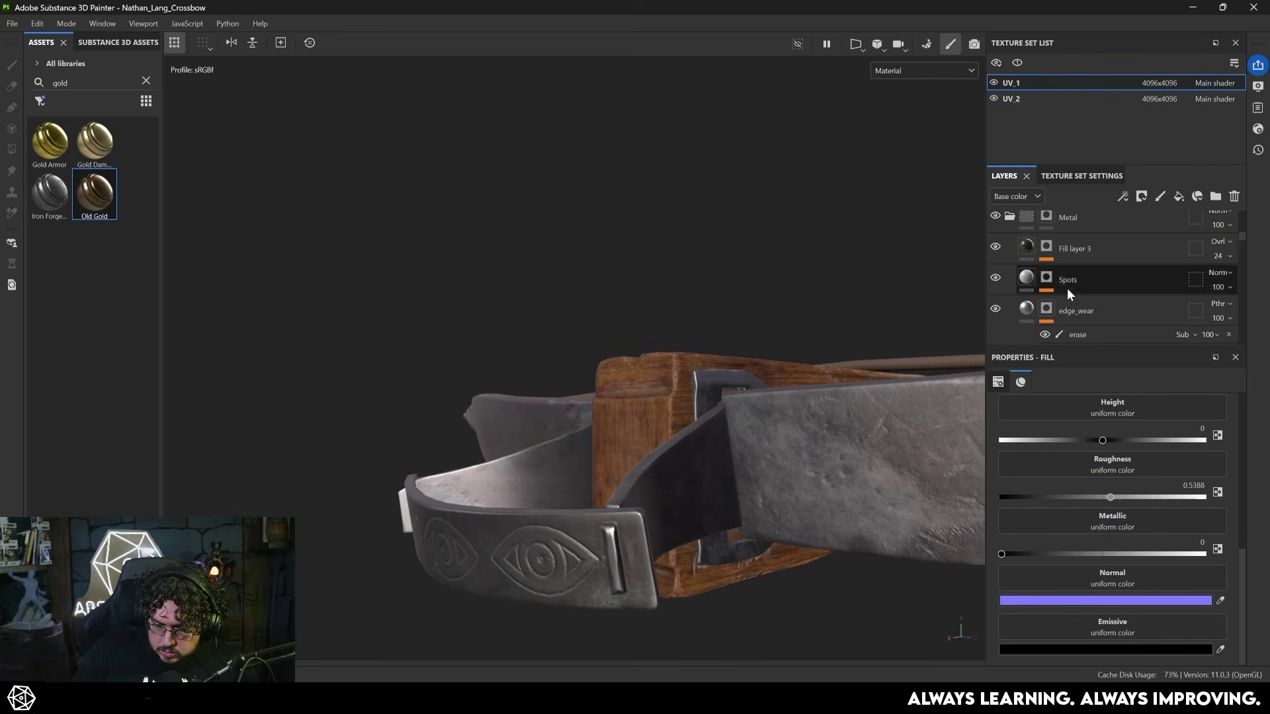
left_click(1061, 250)
left_click(1092, 432)
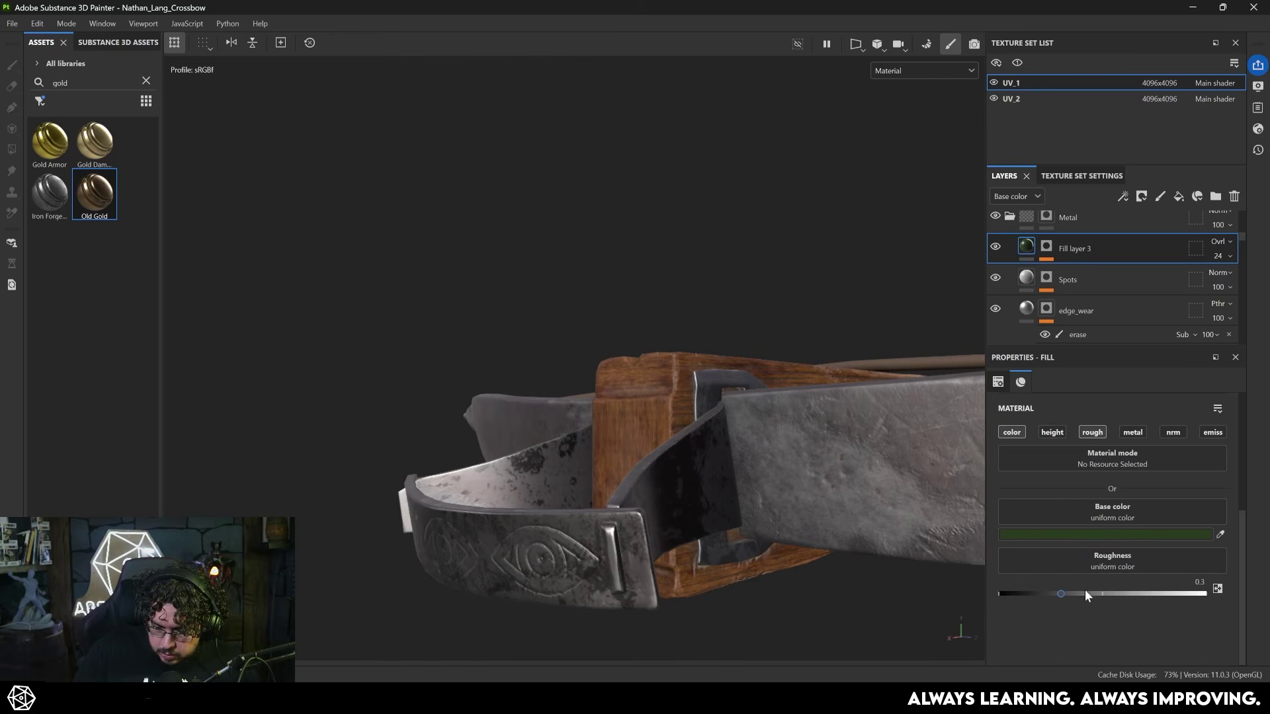
left_click_drag(1087, 591, 1133, 588)
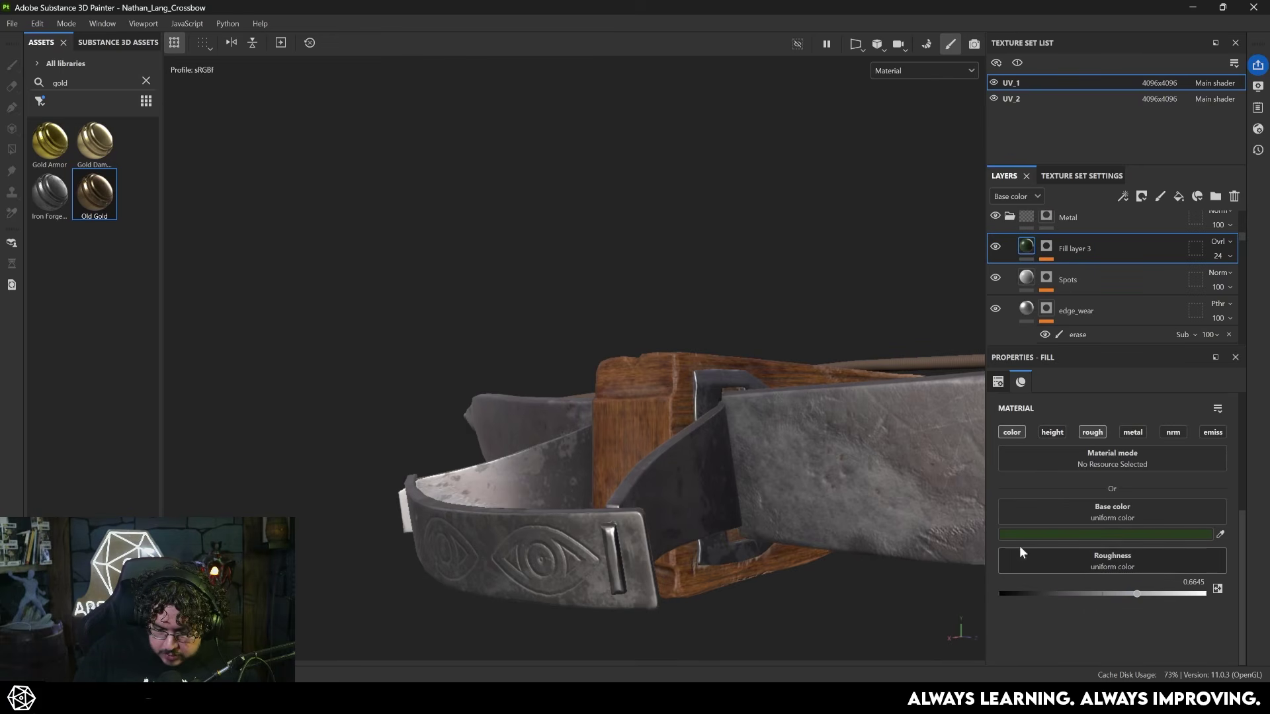
left_click_drag(744, 461, 952, 598, "alt")
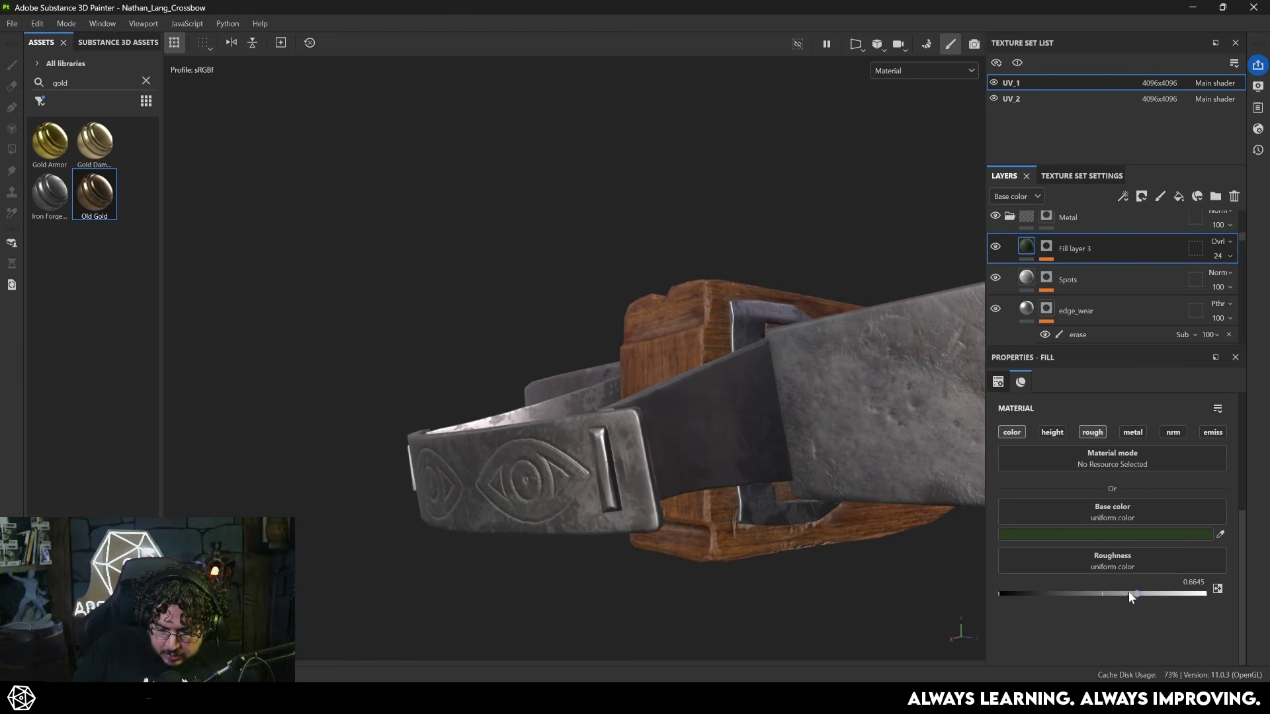
left_click_drag(1108, 593, 1119, 593)
left_click_drag(654, 479, 852, 532, "alt")
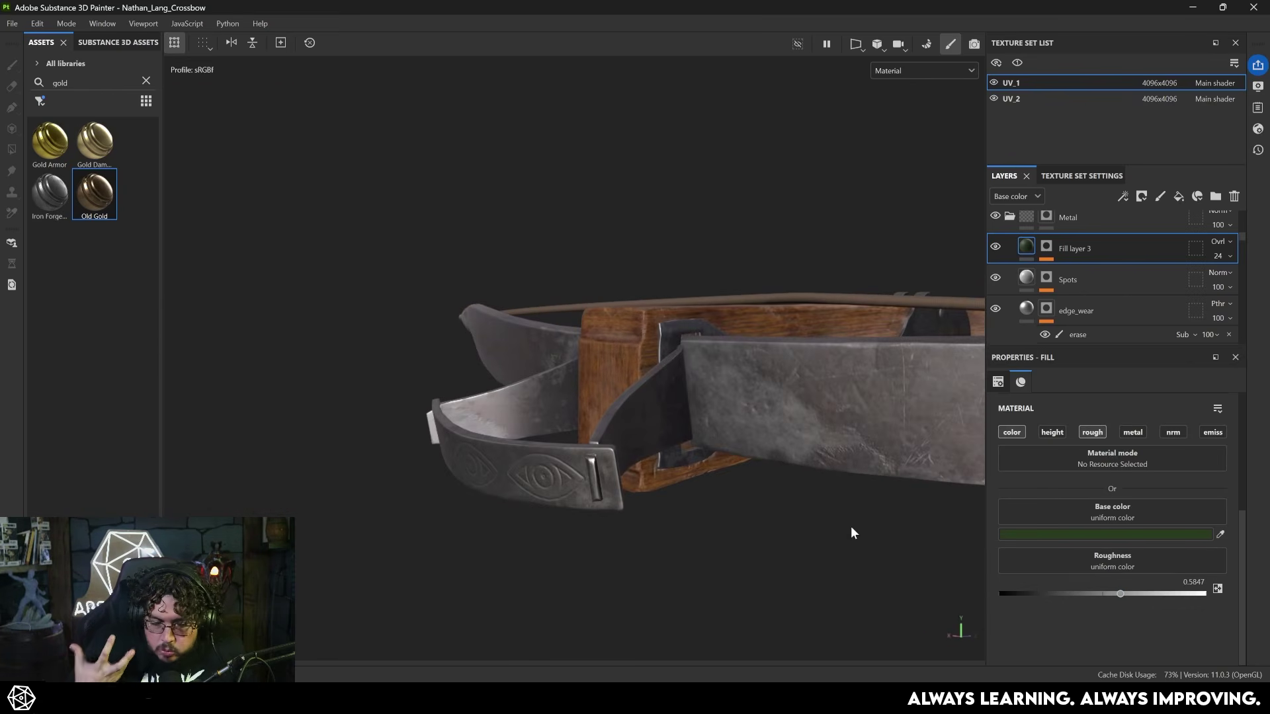
Find the Rust Brown material by searching for "rust" and add it as a layer above the Leather folder in UV_1.
left_click_drag(686, 425, 611, 397, "alt")
scroll(1073, 226, "up", 2)
scroll(1073, 232, "up", 2)
left_click(1105, 239)
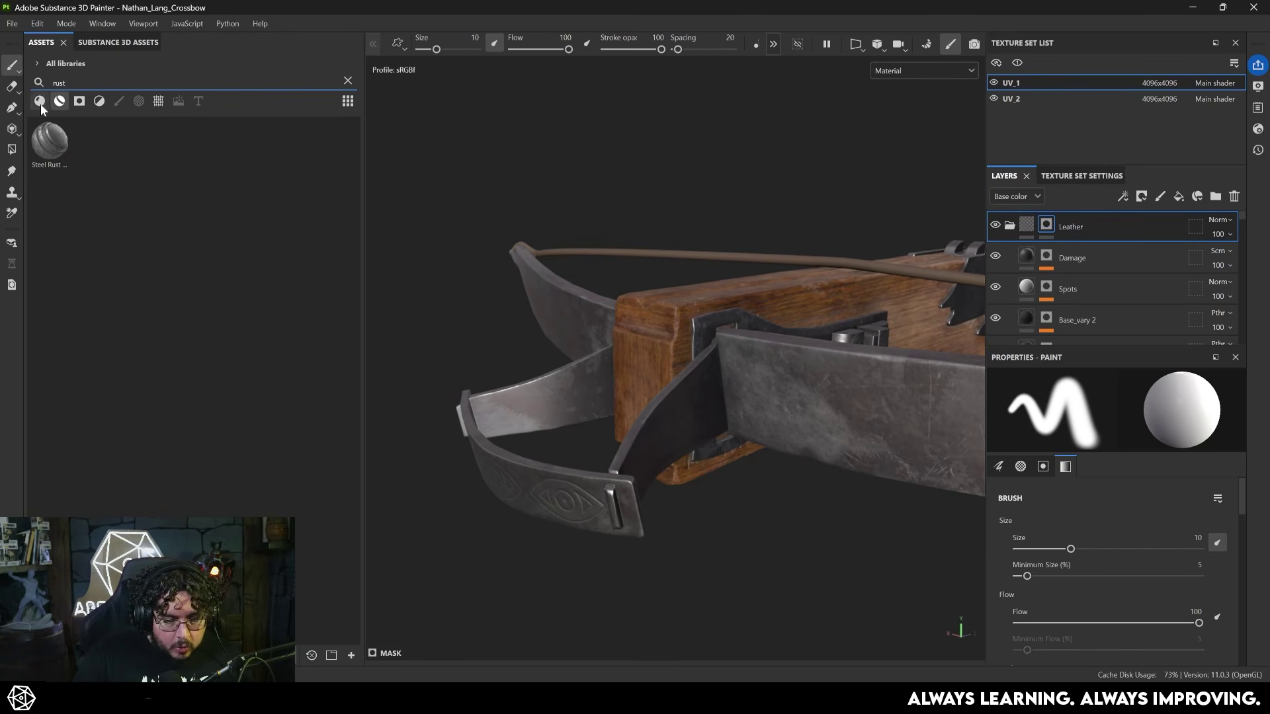
left_click(41, 103)
mouse_move(182, 153)
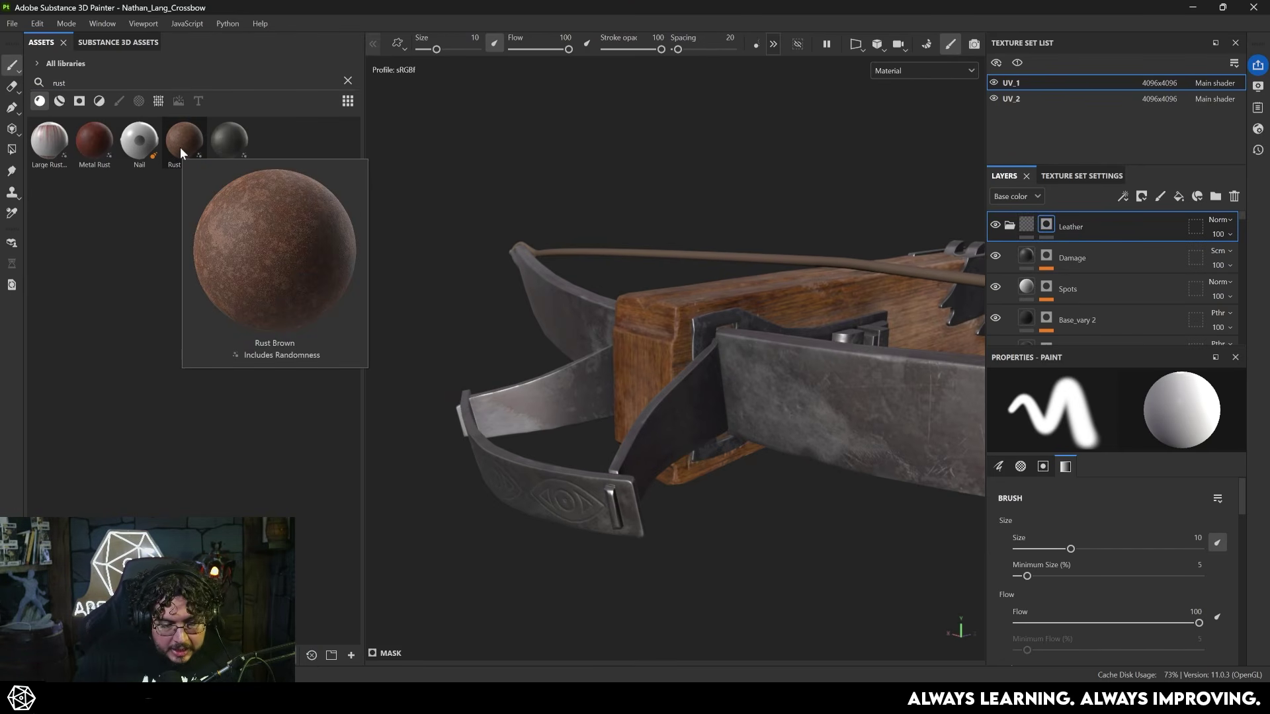
left_click_drag(183, 148, 1045, 219)
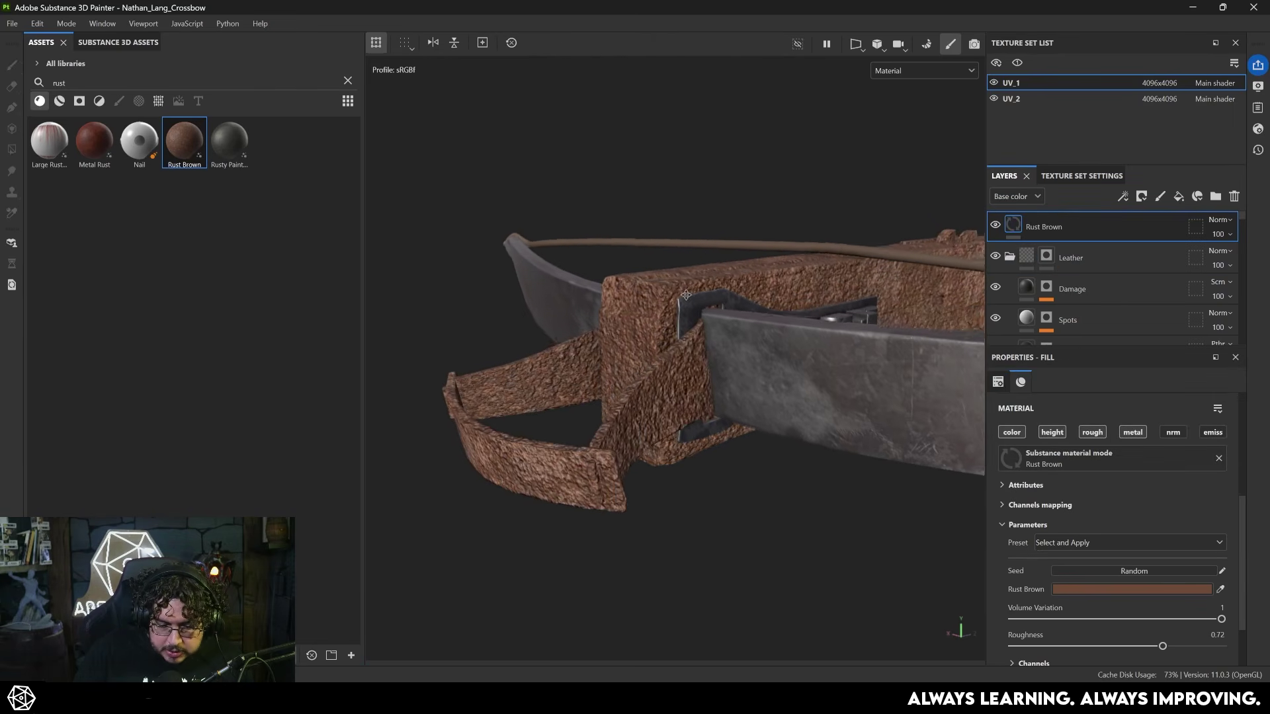
Instantiate the Rust Brown layer from UV_1 into the UV_2 texture set.
middle_click_drag(689, 300, 662, 274, "alt")
scroll(662, 274, "up", 4)
left_click_drag(662, 275, 706, 311, "alt")
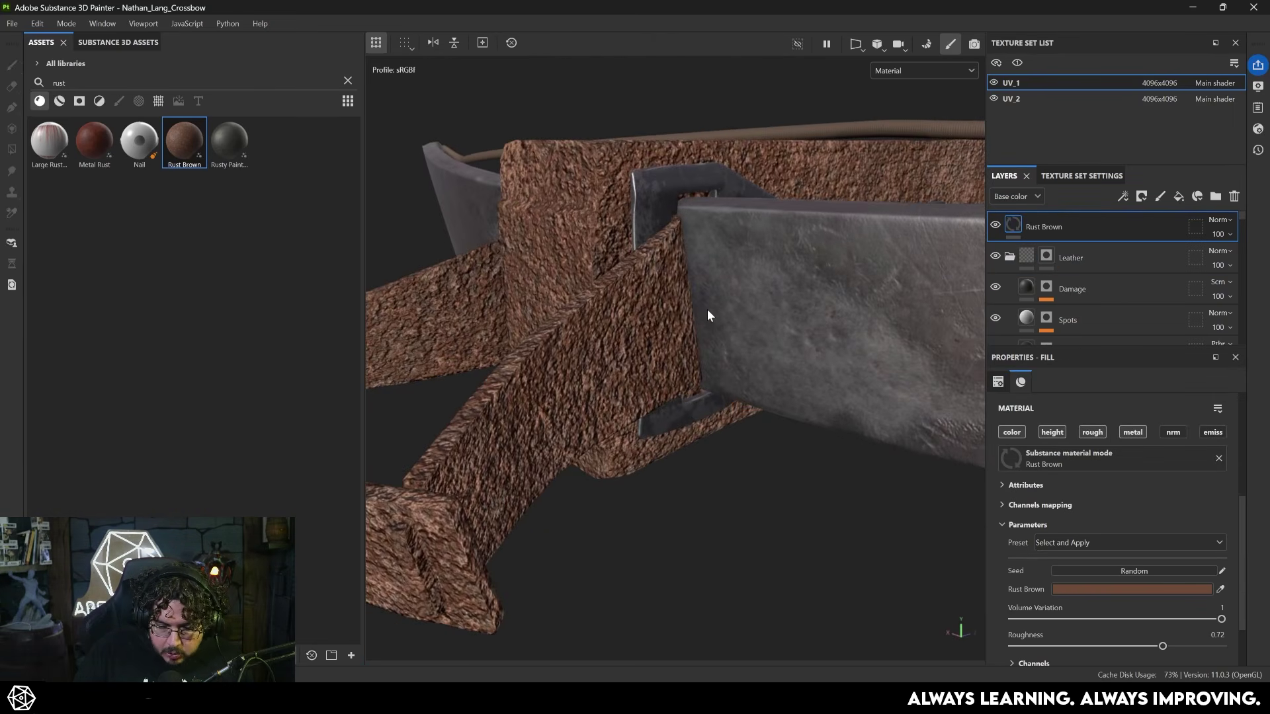
right_click(1047, 230)
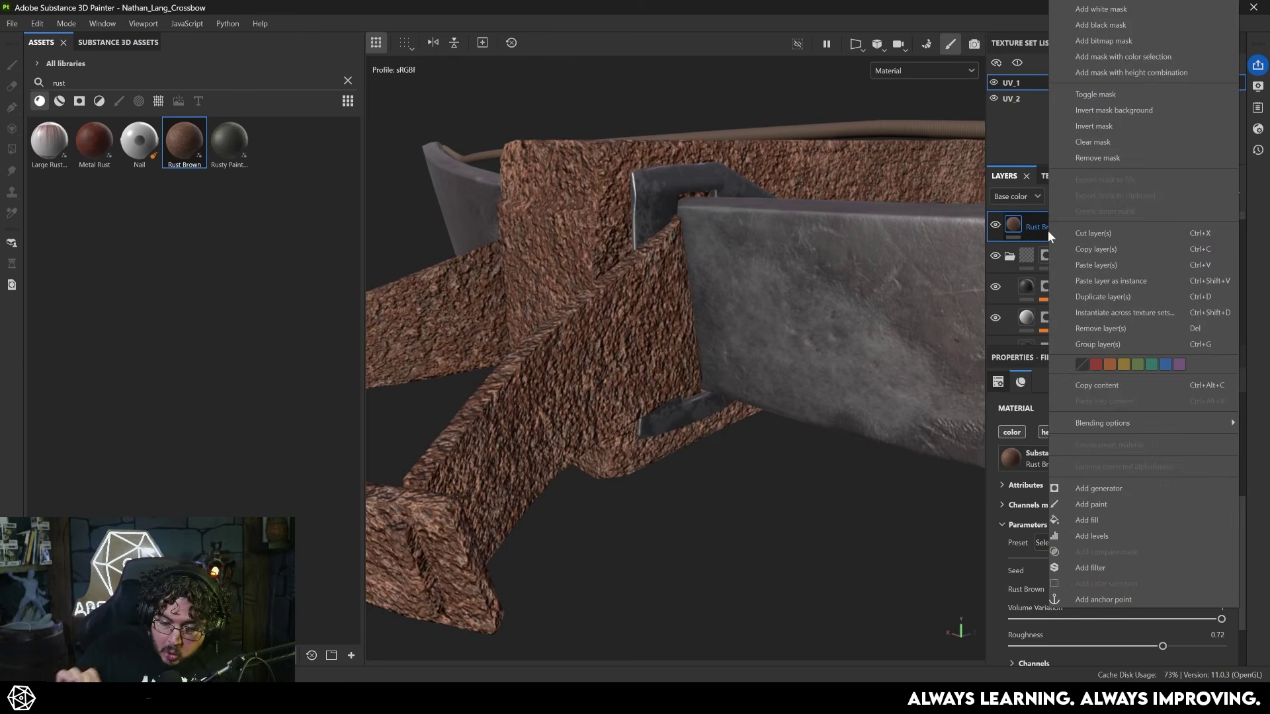
left_click(1118, 315)
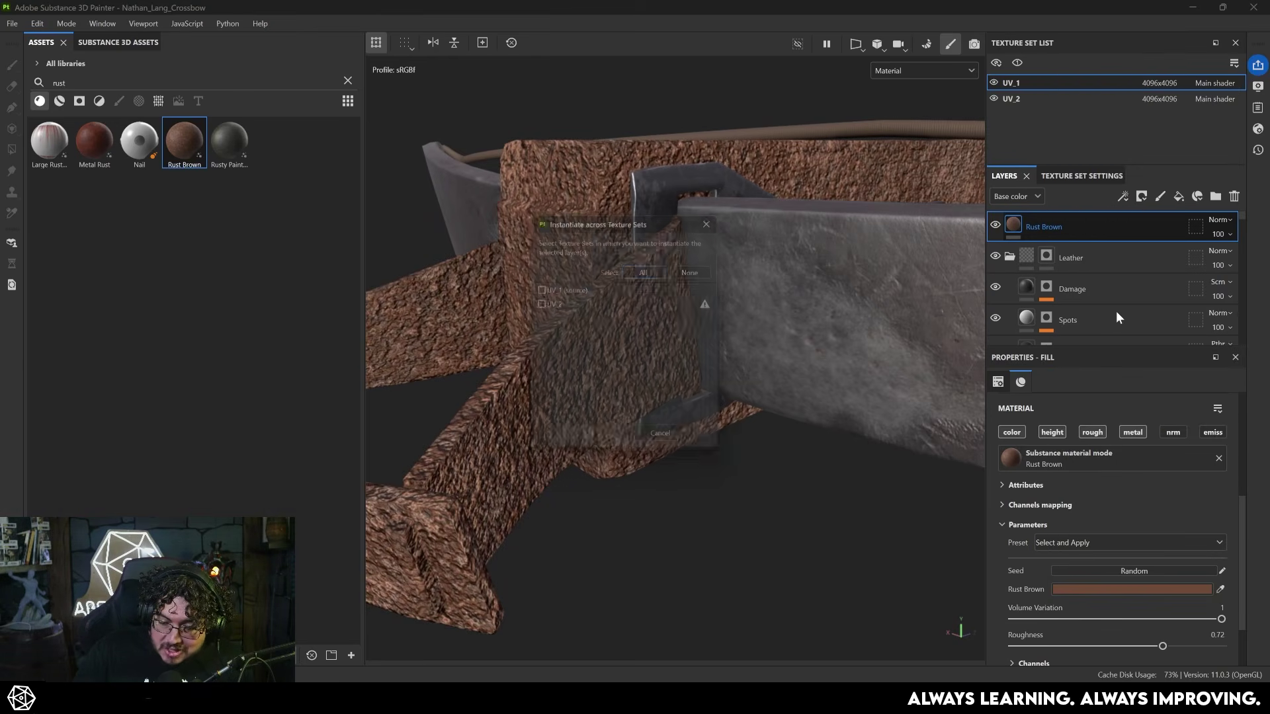
left_click(540, 306)
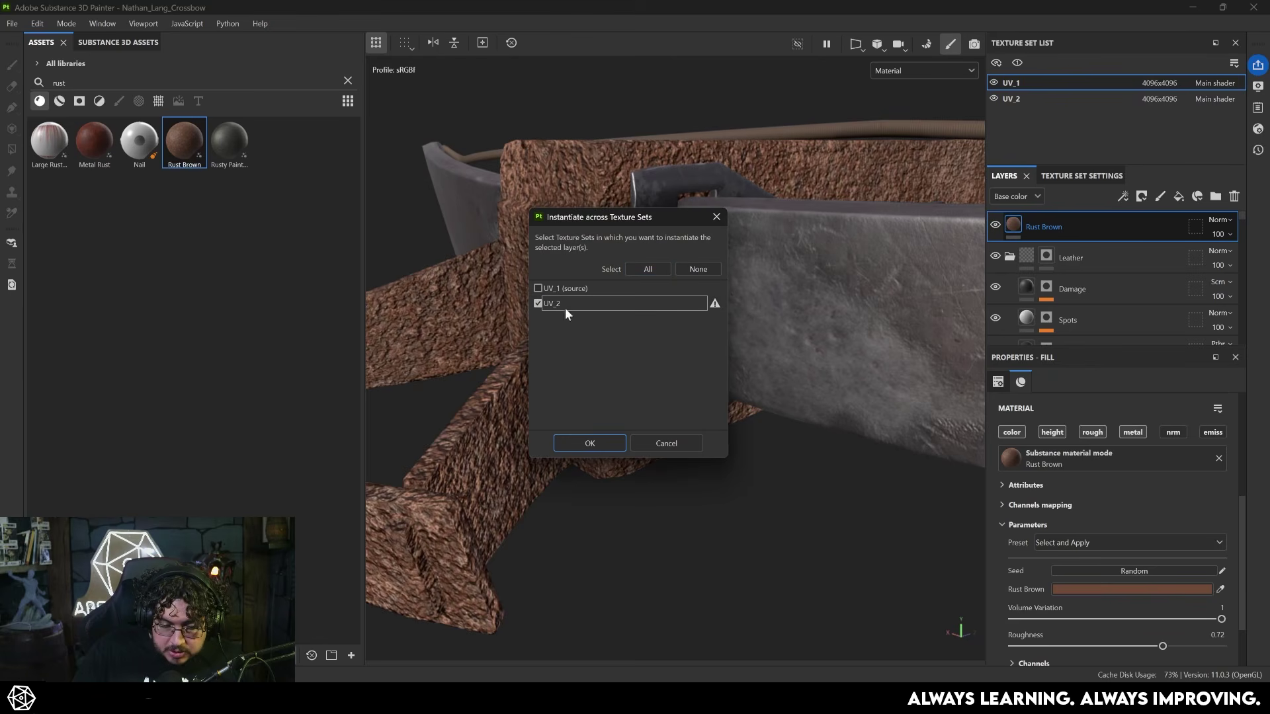
left_click(591, 440)
Set the Rust Brown layer's UV tiling to 4.
scroll(793, 361, "down", 5)
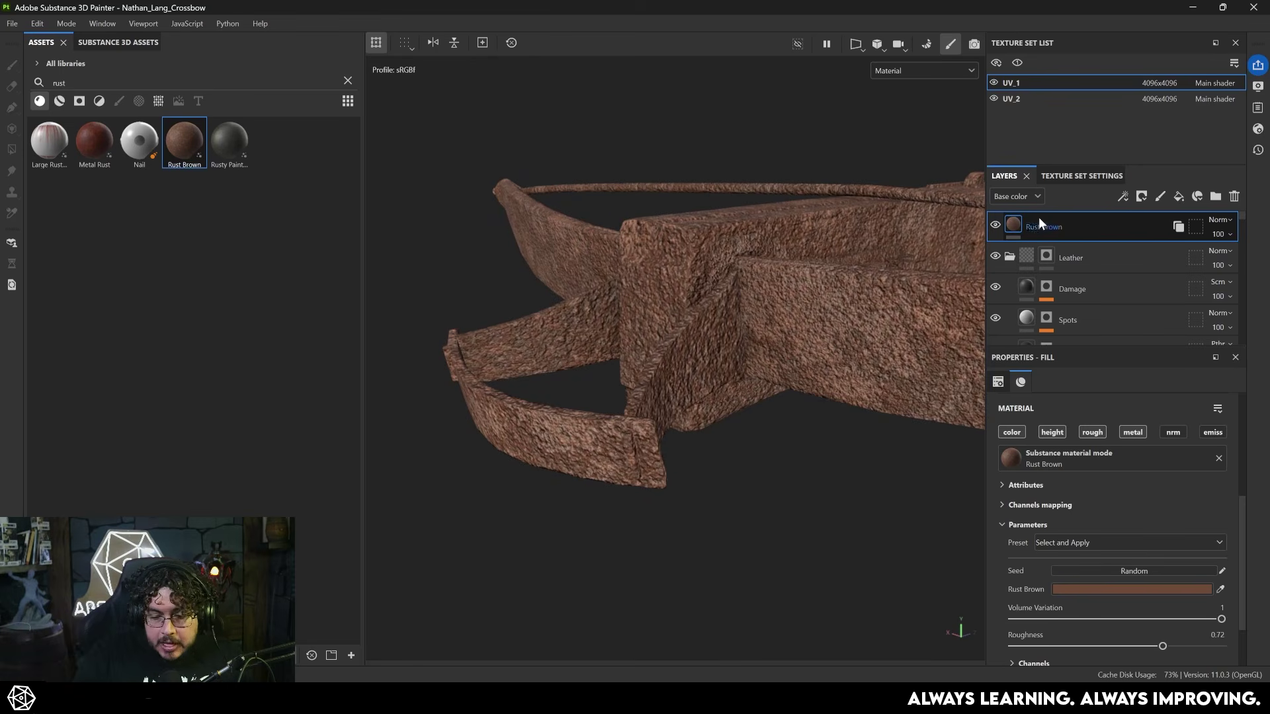
left_click_drag(689, 292, 717, 269, "alt")
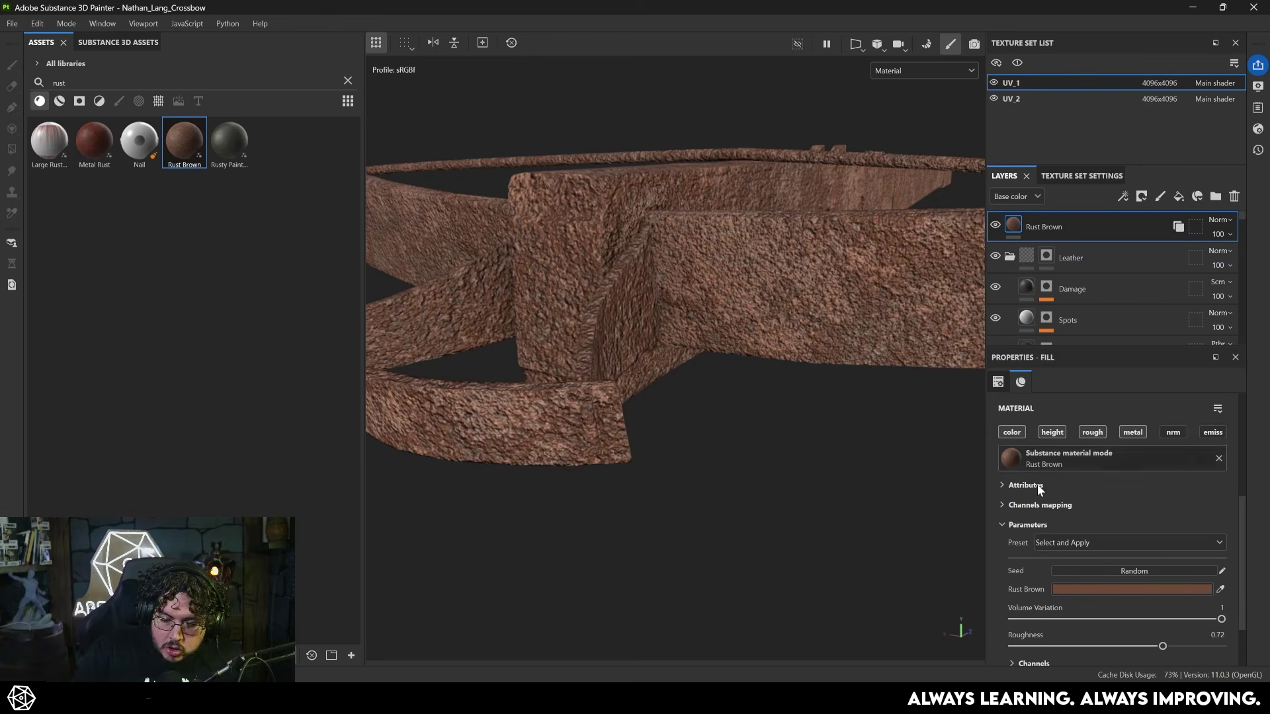
right_click_drag(640, 335, 858, 444, "alt")
left_click_drag(859, 444, 775, 339, "alt")
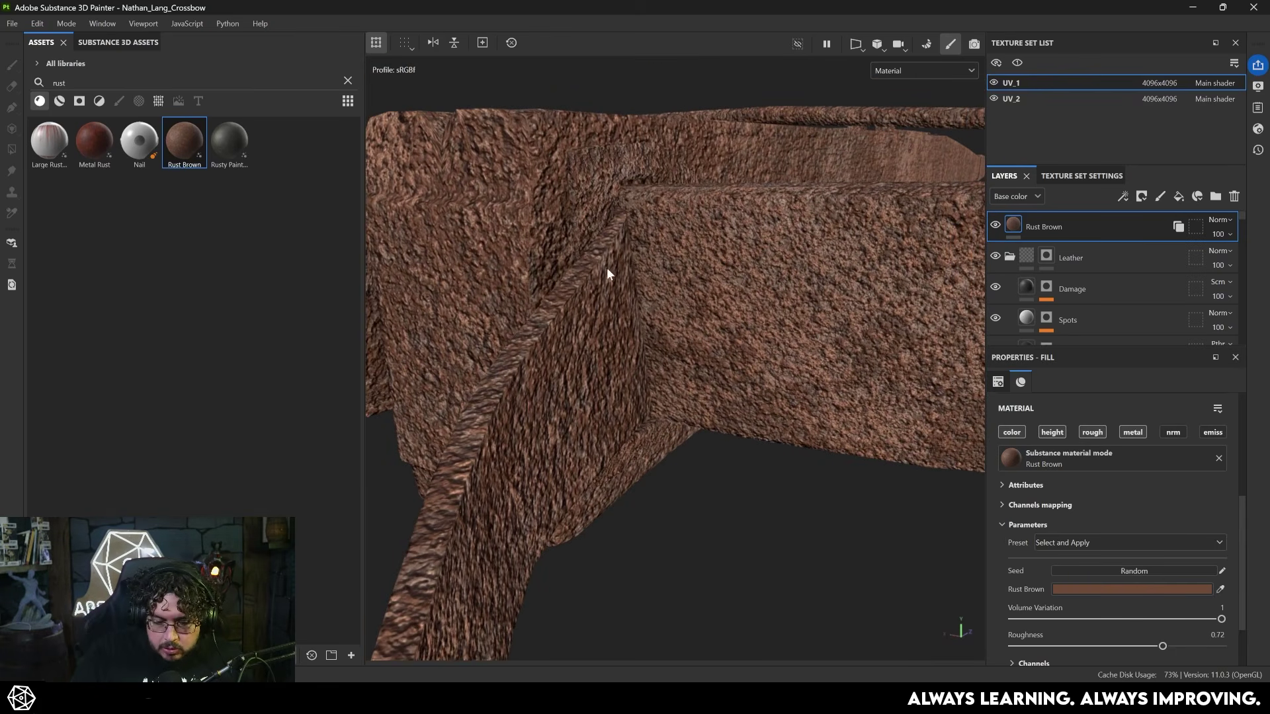
right_click_drag(606, 267, 793, 330, "alt")
left_click_drag(793, 331, 857, 339, "alt")
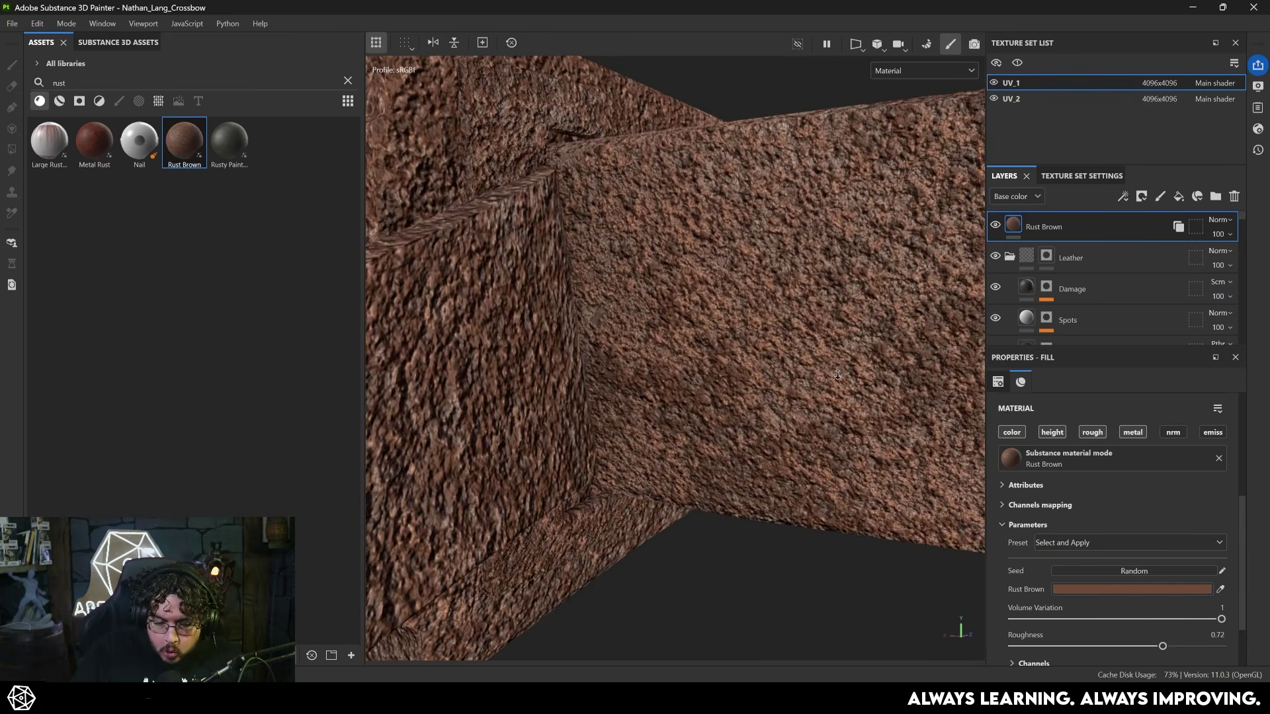
scroll(857, 391, "down", 3)
scroll(1085, 503, "up", 4)
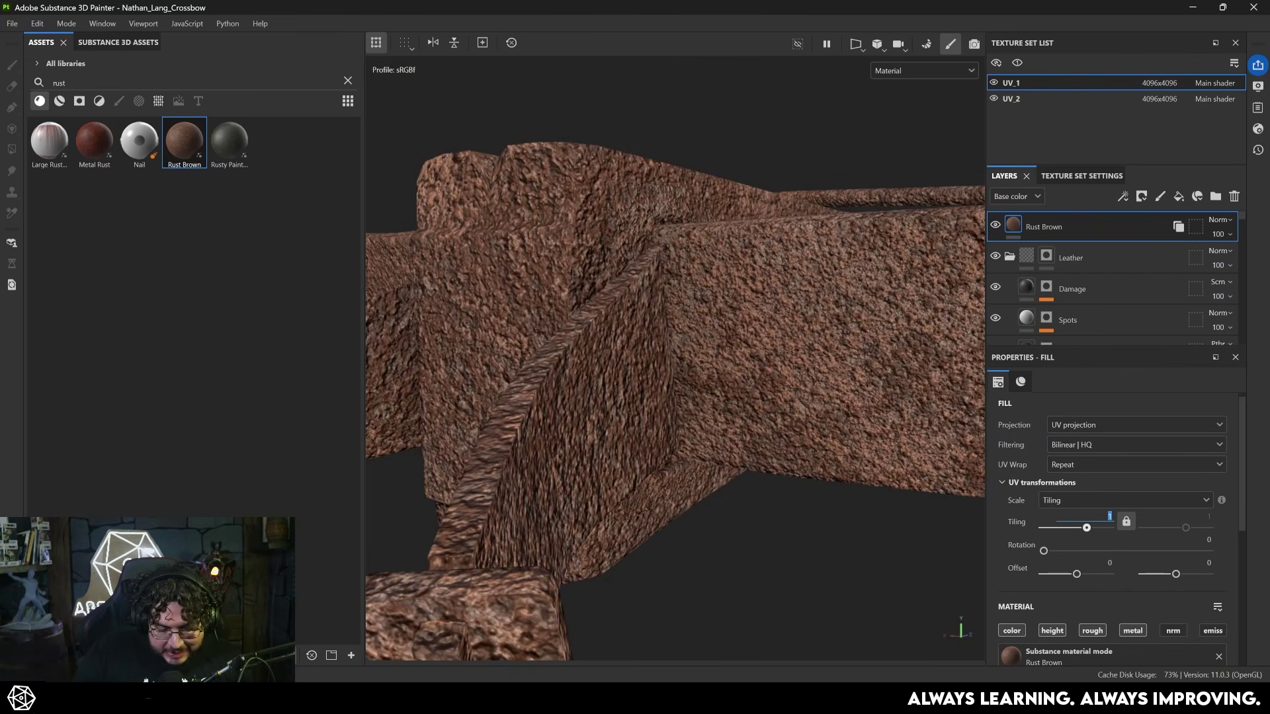
type("4")
key("Return")
Lower the Height Range technical parameter of the Rust Brown material to 0.05.
left_click_drag(635, 370, 867, 337, "alt")
left_click_drag(741, 331, 755, 427, "alt")
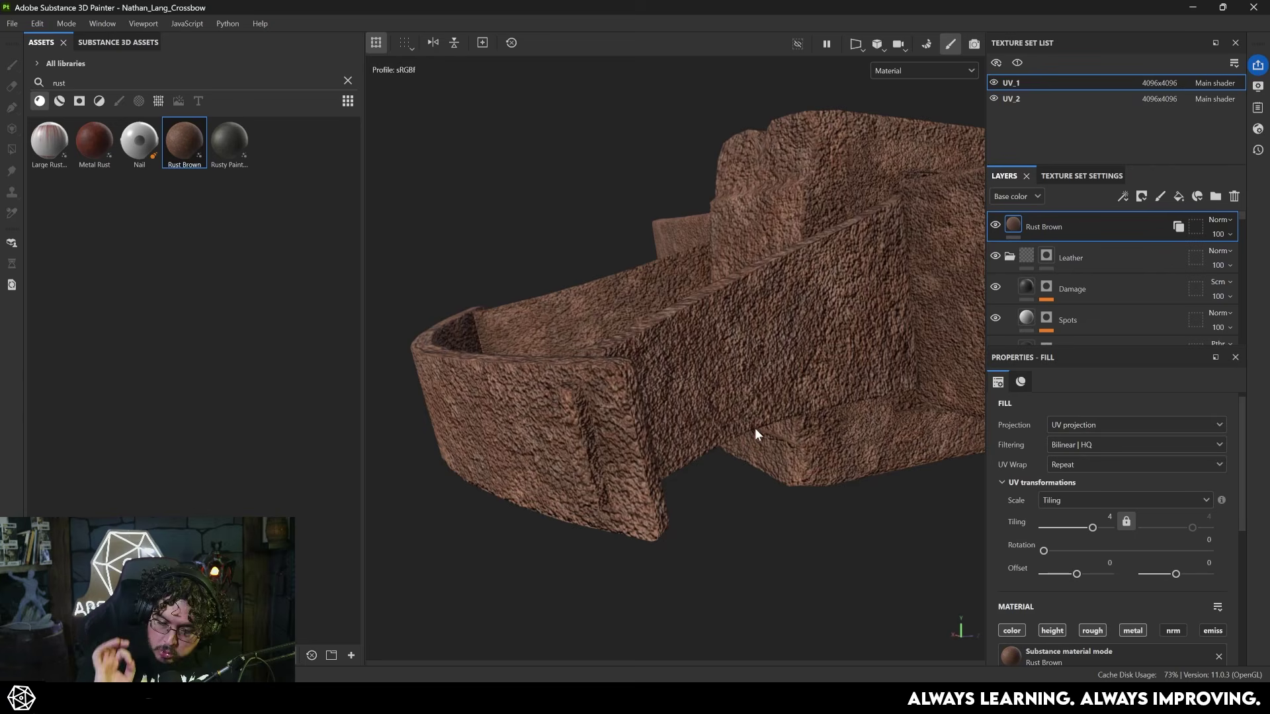
left_click_drag(863, 323, 817, 275, "alt")
scroll(1102, 602, "down", 6)
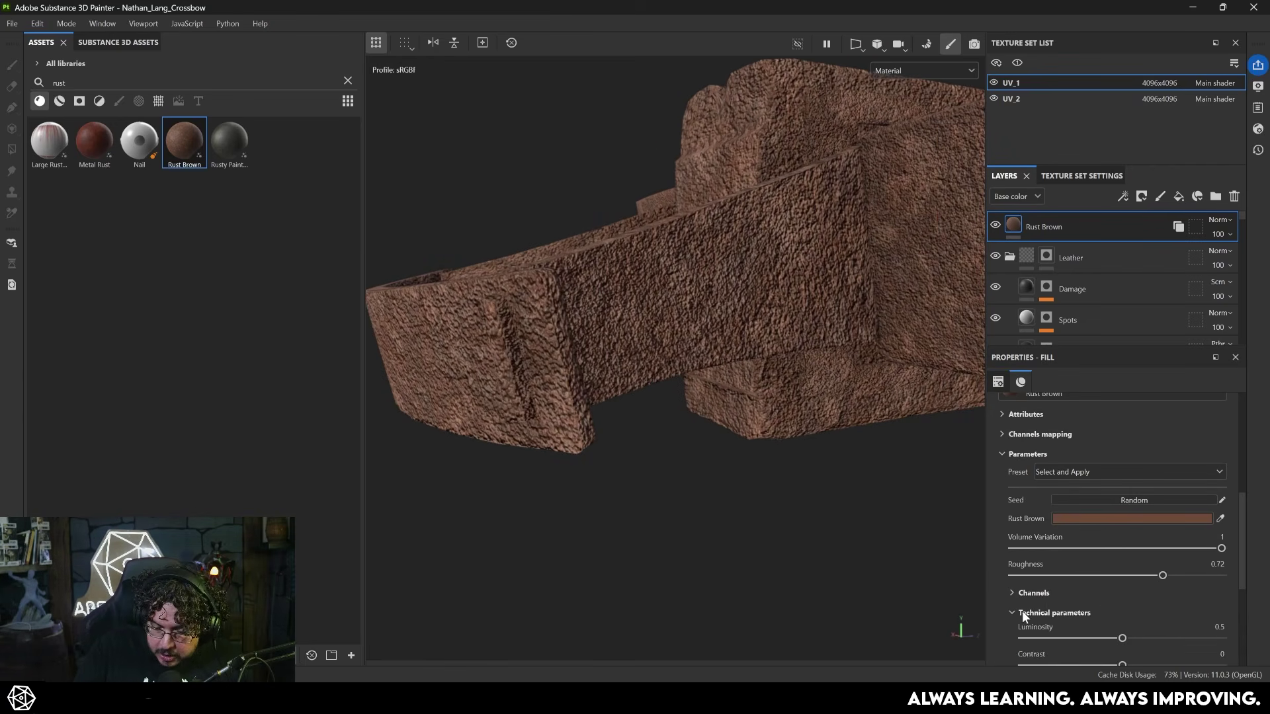
left_click(1022, 612)
left_click_drag(1082, 586, 1043, 587)
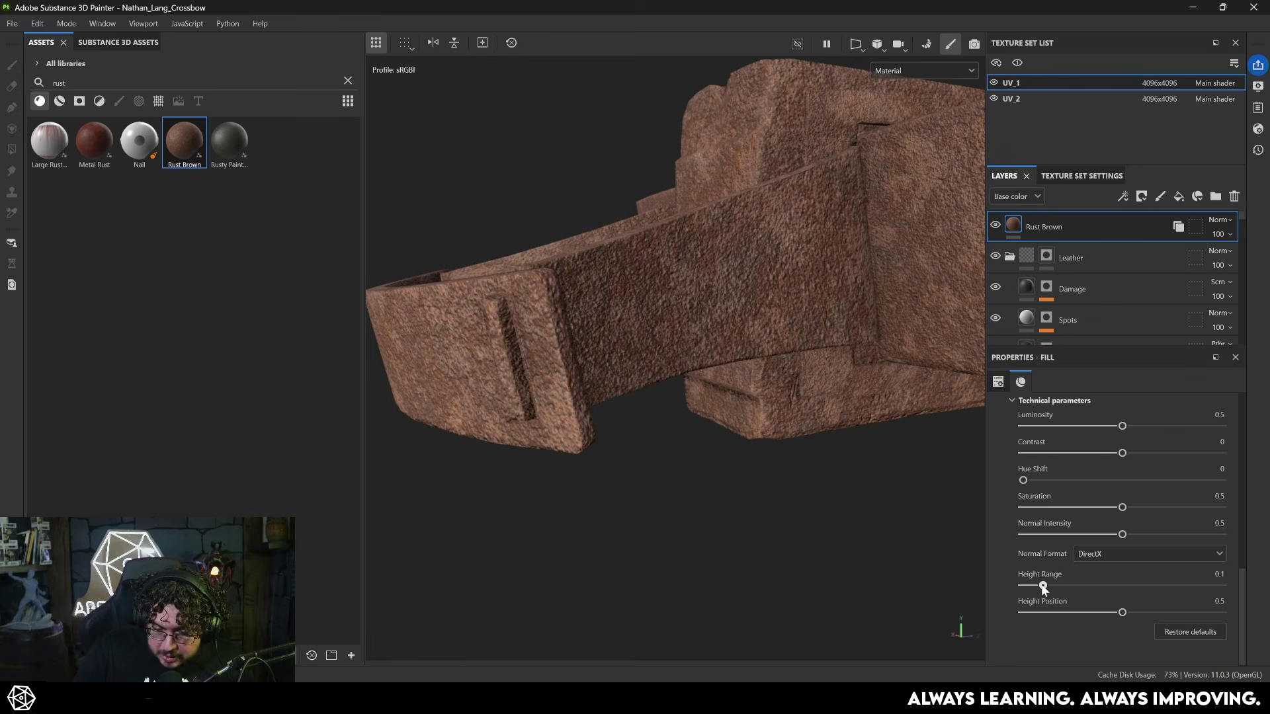
left_click_drag(1038, 585, 1042, 585)
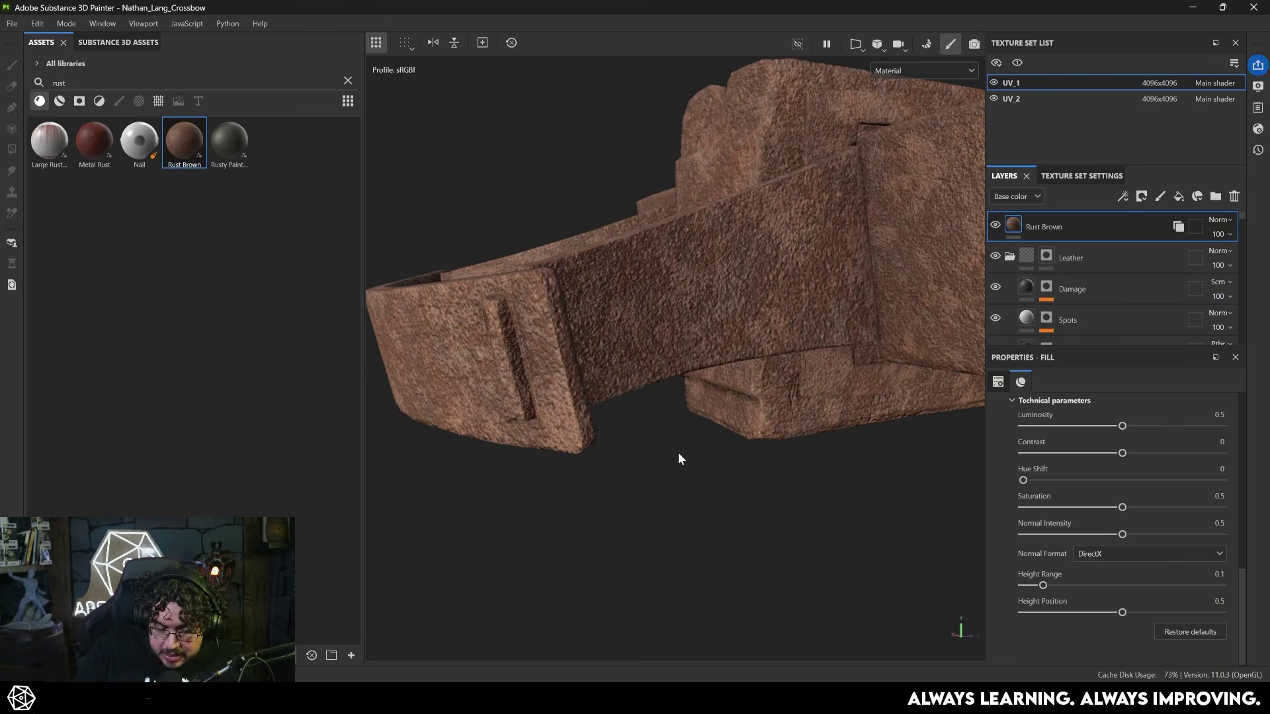
left_click_drag(790, 407, 741, 384, "alt")
middle_click_drag(741, 385, 785, 538, "alt")
scroll(784, 539, "down", 5)
left_click_drag(785, 538, 726, 503, "alt")
scroll(747, 489, "up", 2)
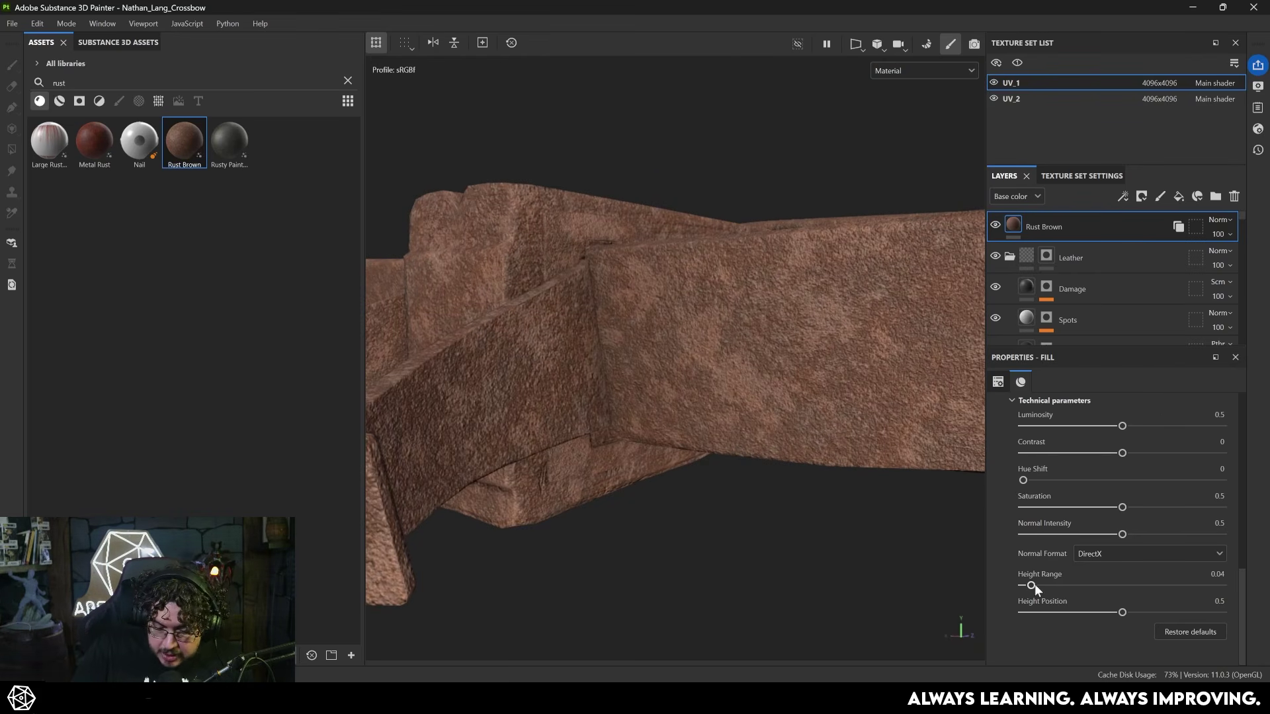
left_click_drag(1032, 585, 1035, 585)
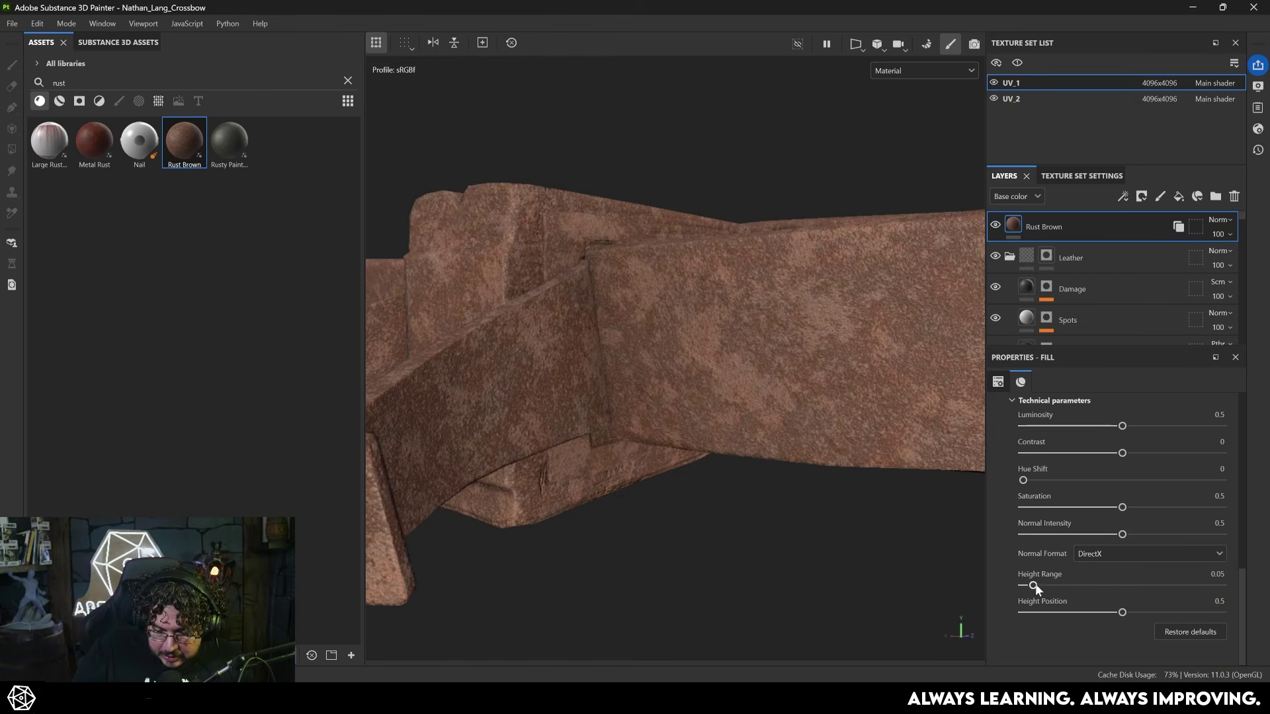
left_click_drag(902, 528, 652, 329, "alt")
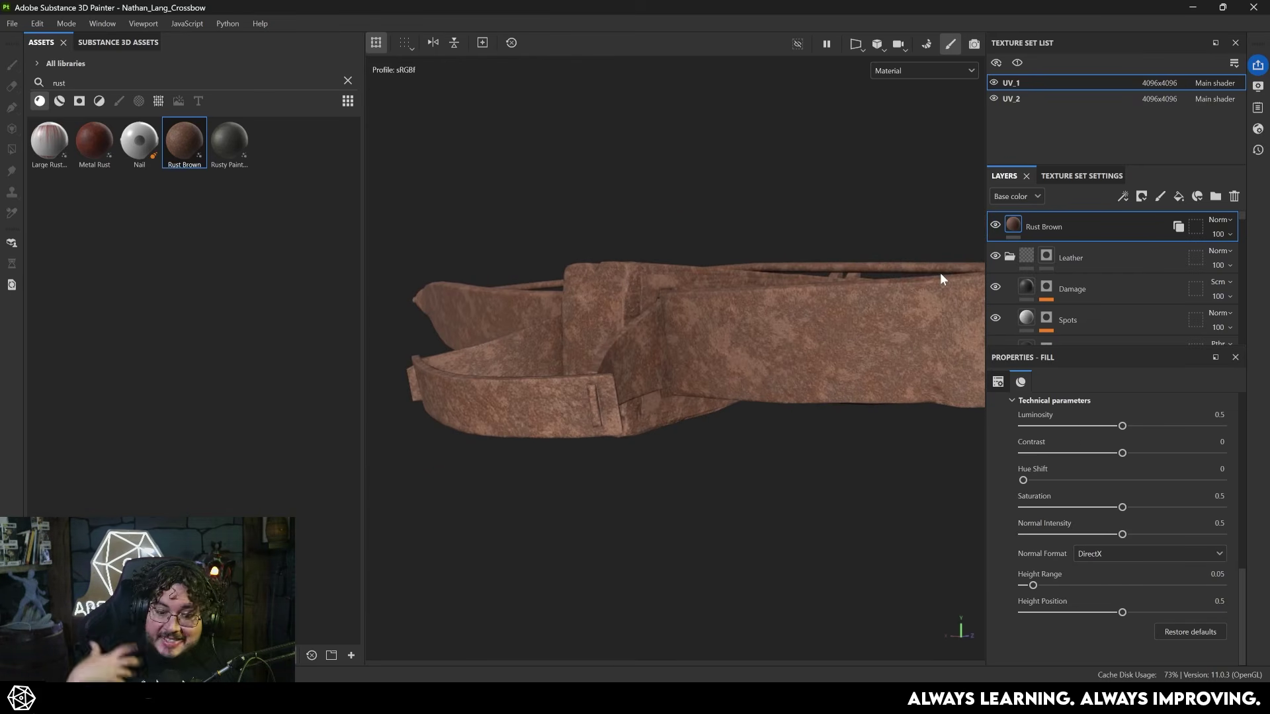
Add a black mask to the Rust Brown layer and apply a Dirt generator to it.
right_click(1042, 224)
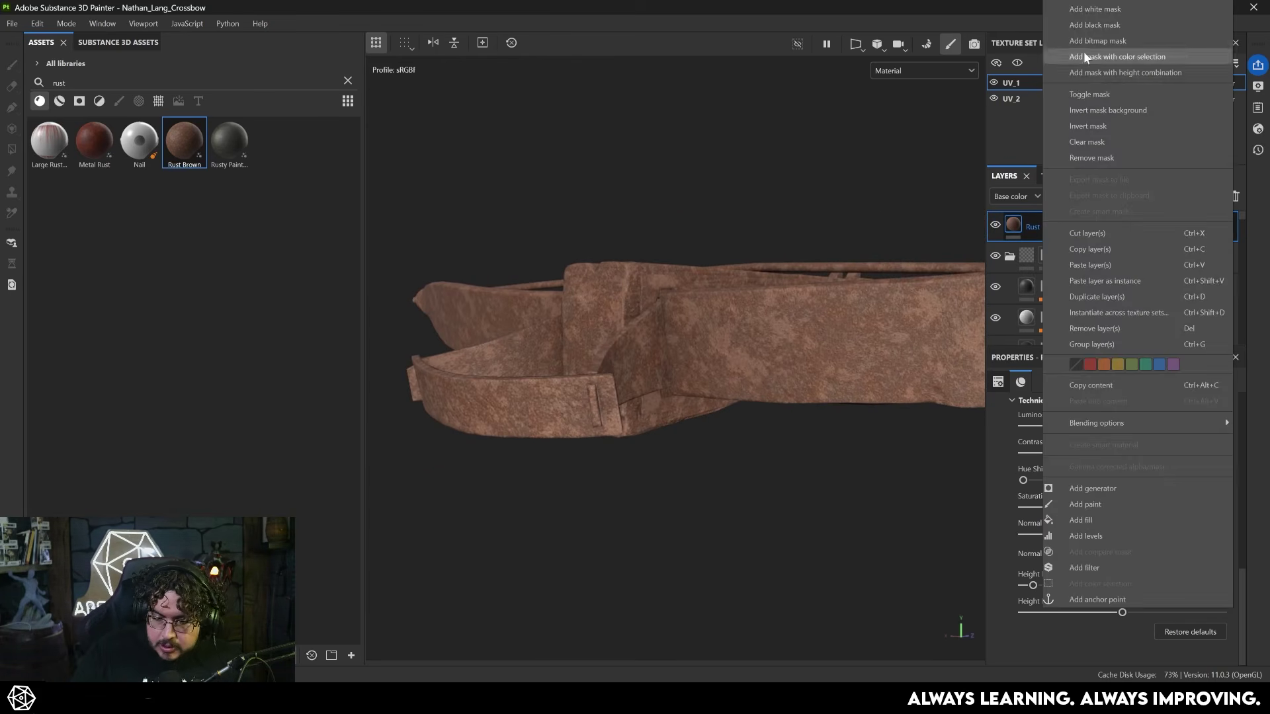
left_click(1082, 54)
right_click(1034, 224)
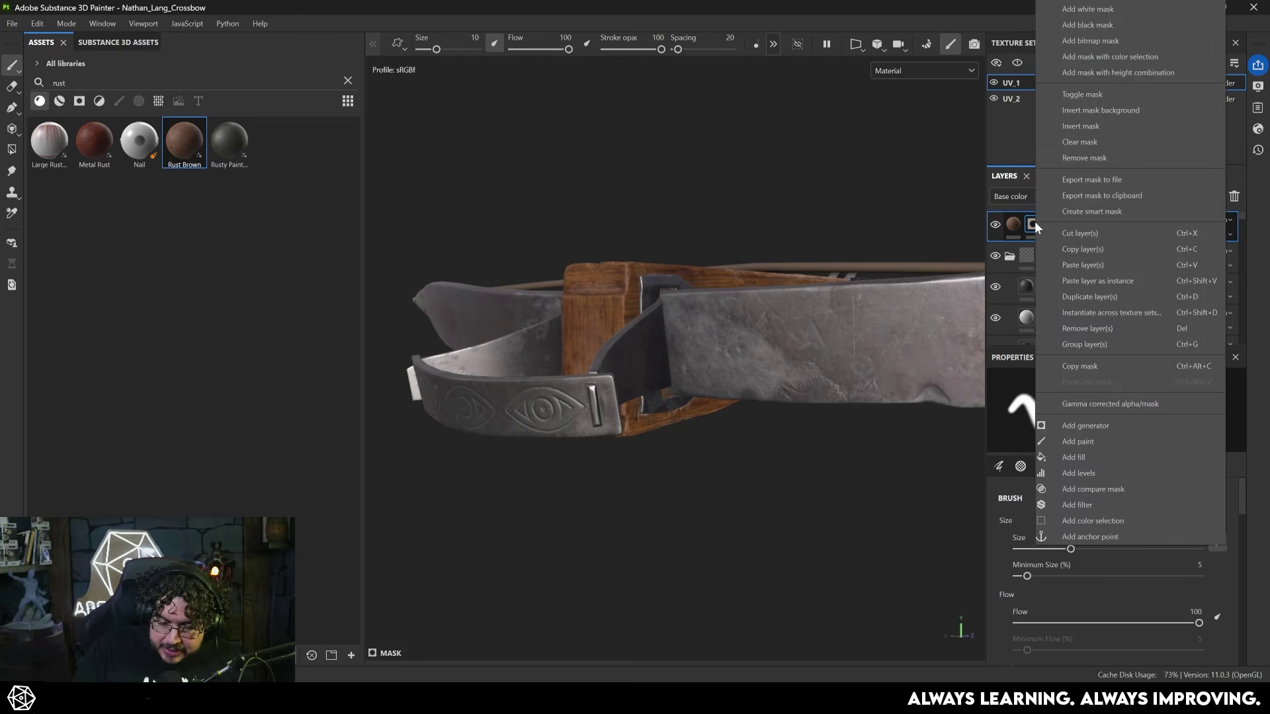
left_click(1094, 426)
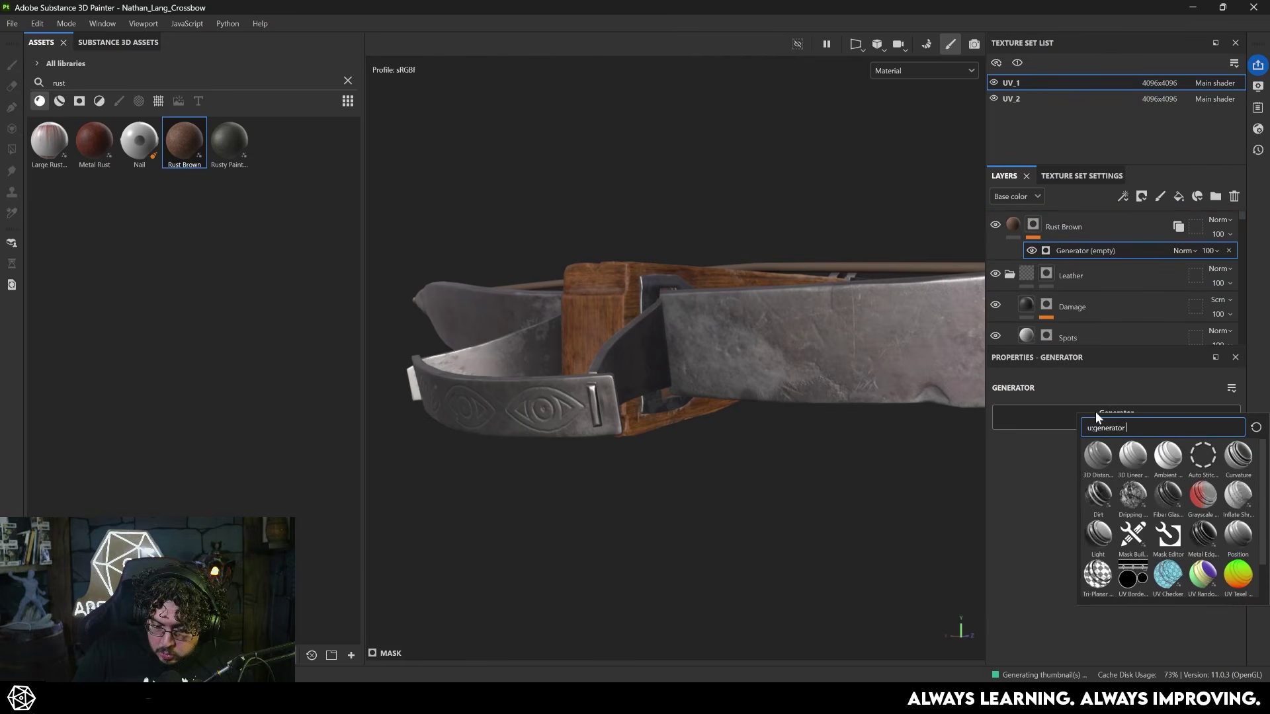
left_click(1098, 495)
Set the Dirt generator's Dirt Level to 0.55 and its Dirt Contrast to 0.72.
left_click_drag(723, 332, 815, 460, "alt")
right_click_drag(815, 460, 746, 388, "alt")
left_click_drag(1167, 523, 1119, 522)
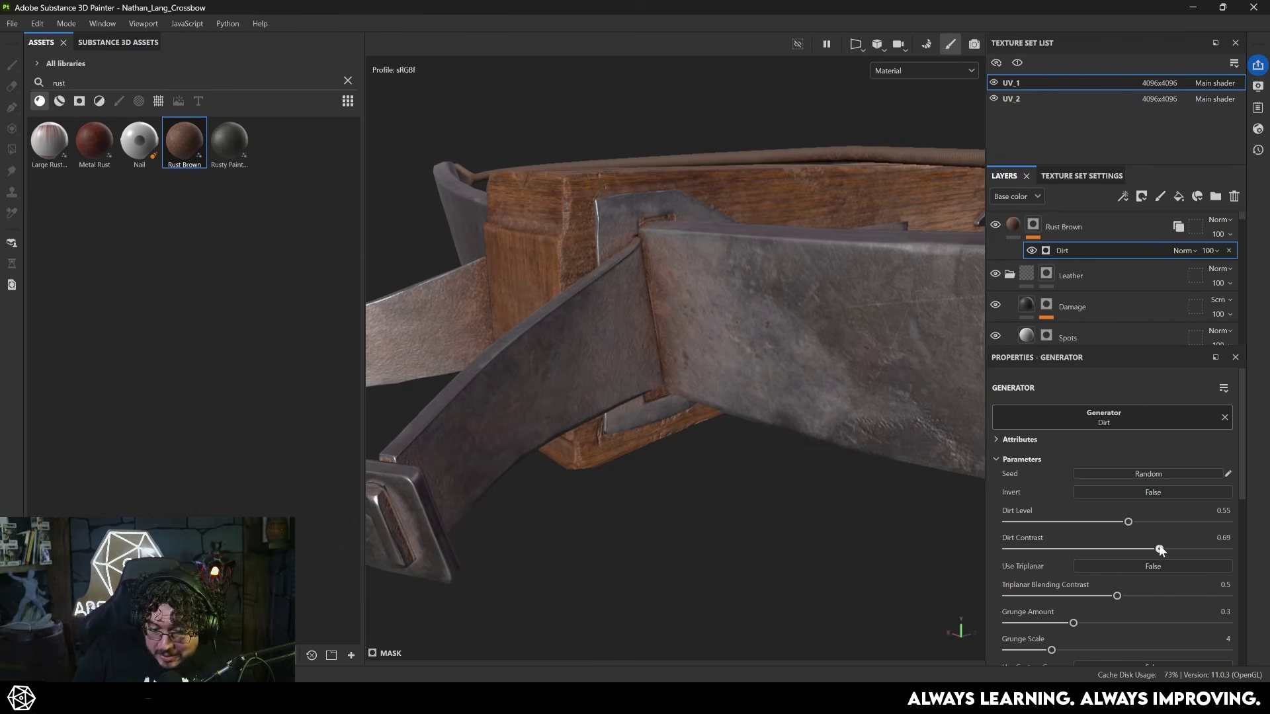
left_click_drag(1160, 549, 1166, 549)
left_click_drag(827, 445, 701, 436, "alt")
right_click_drag(701, 437, 453, 428, "alt")
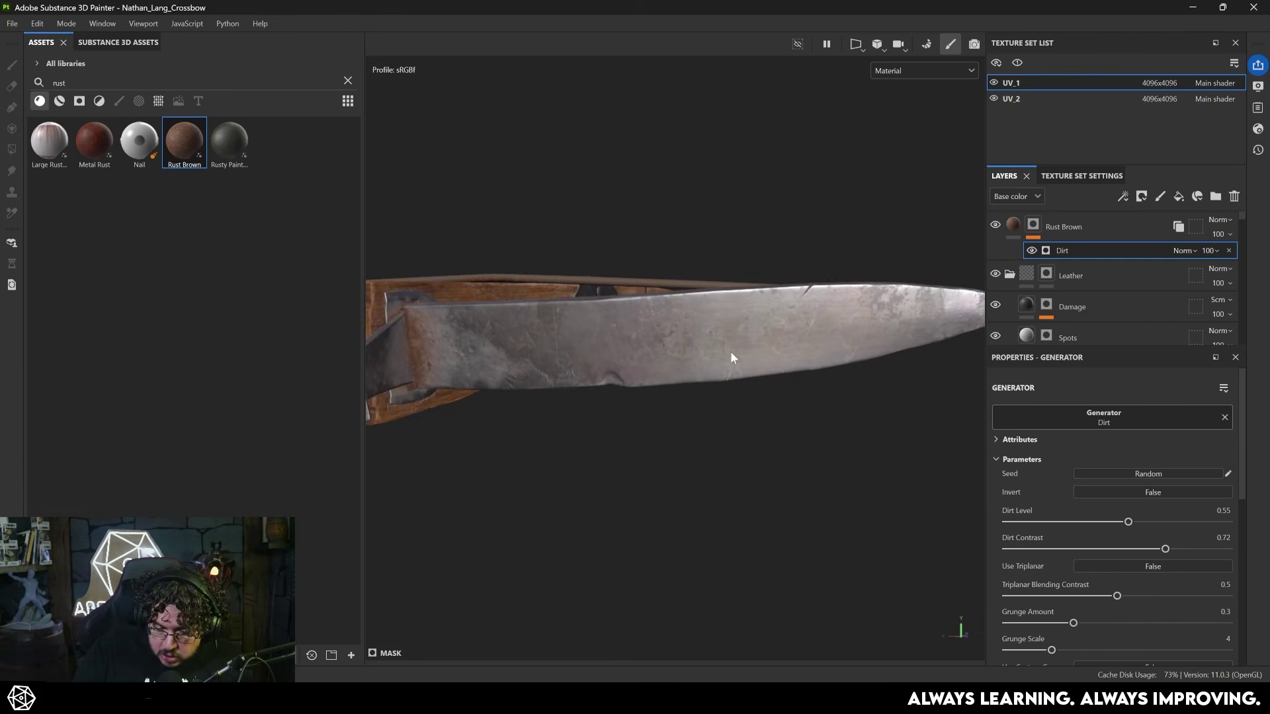
left_click_drag(743, 352, 839, 354, "alt")
right_click_drag(840, 354, 912, 354, "alt")
left_click_drag(912, 353, 680, 347, "alt")
left_click_drag(615, 216, 719, 326, "alt")
middle_click_drag(719, 327, 754, 307, "alt")
Set the Rust Brown layer's base color blending mode to Multiply.
left_click(1219, 219)
left_click_drag(688, 316, 727, 315, "alt")
right_click_drag(727, 316, 515, 310, "alt")
left_click_drag(515, 311, 632, 375, "alt")
right_click_drag(632, 374, 781, 423, "alt")
left_click_drag(780, 423, 621, 344, "alt")
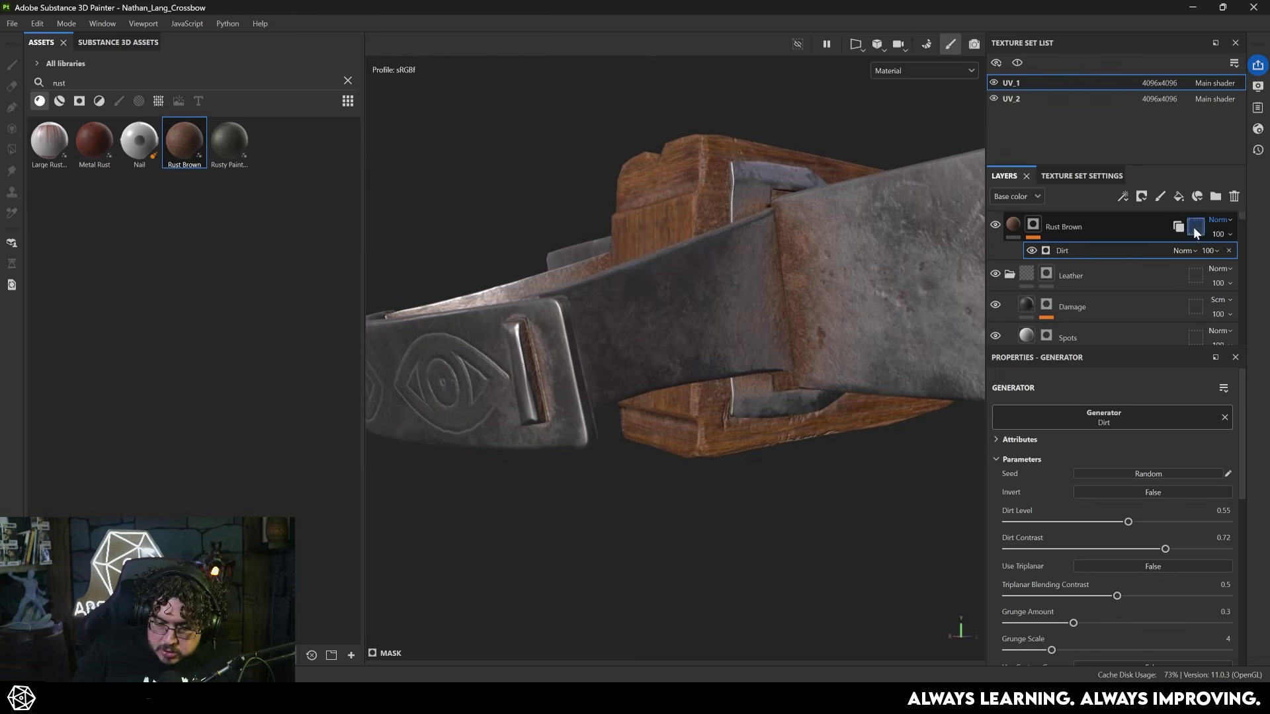
left_click(1217, 220)
left_click(1208, 288)
left_click_drag(864, 350, 802, 471, "alt")
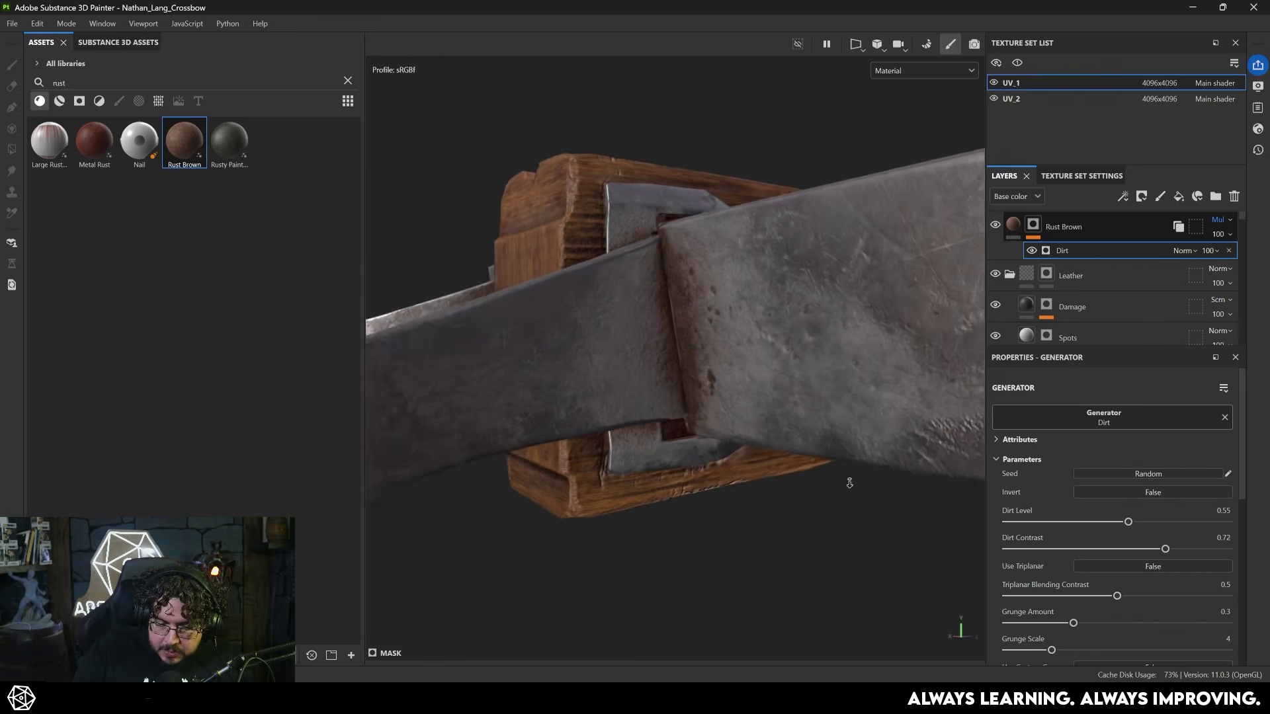
Try Overlay blending for the Rust Brown layer's base color and return it to Multiply.
left_click(1217, 220)
left_click(1193, 439)
left_click_drag(680, 326, 732, 332, "alt")
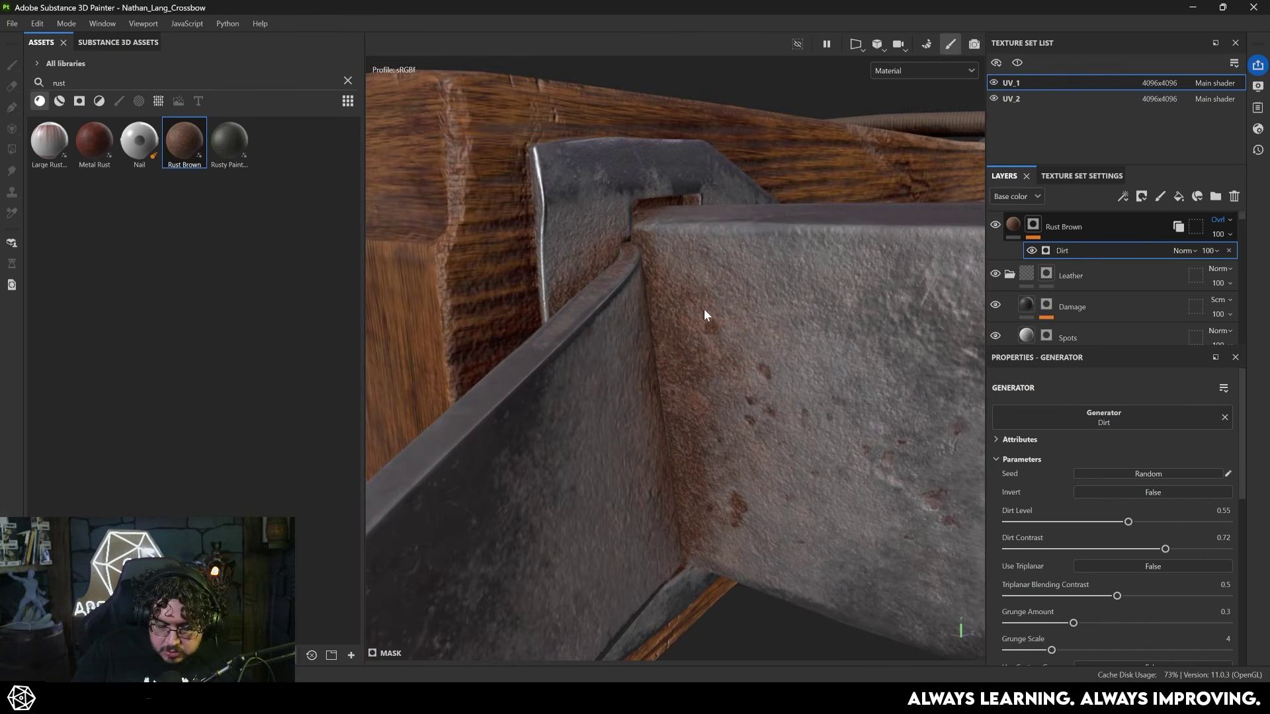
left_click(1218, 219)
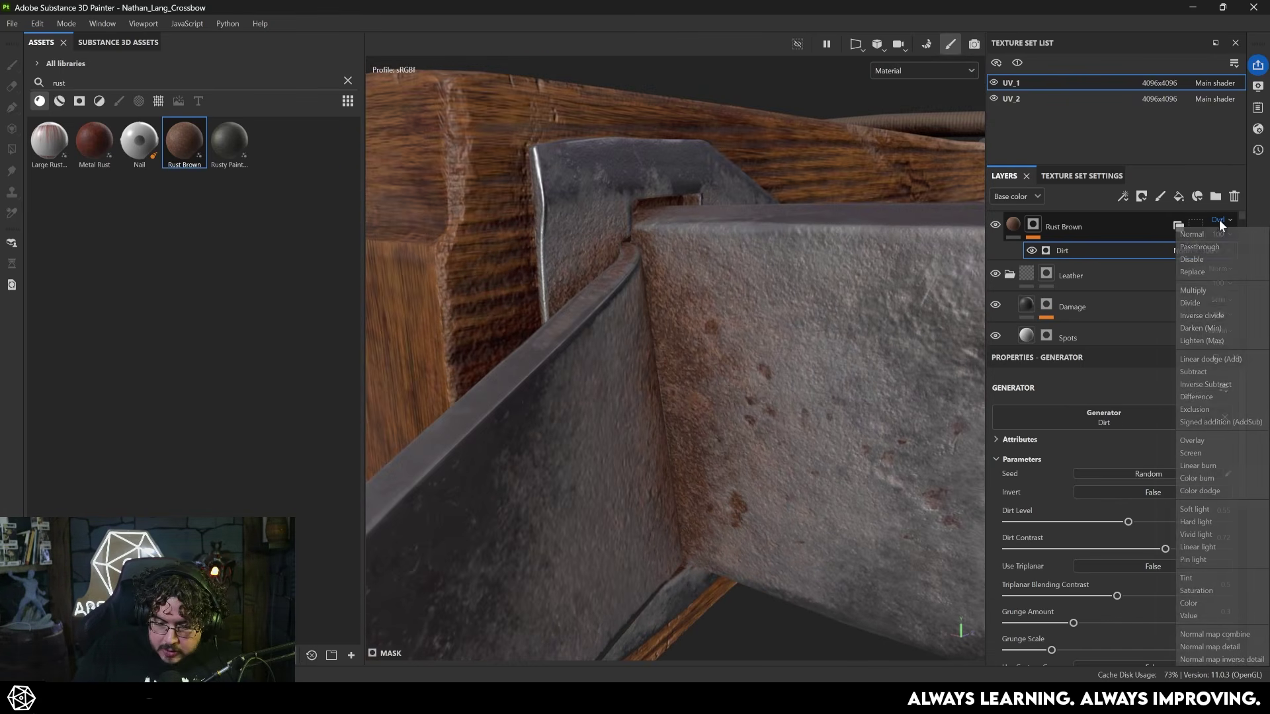
left_click(1211, 295)
Examine the rust on the crossbow's metal fittings and surrounding wood from several angles.
right_click_drag(632, 403, 591, 434, "alt")
left_click_drag(591, 434, 704, 406, "alt")
right_click_drag(704, 406, 761, 507, "alt")
left_click_drag(760, 507, 803, 423, "alt")
right_click_drag(803, 423, 860, 434, "alt")
left_click_drag(860, 435, 688, 436, "alt")
right_click_drag(688, 436, 547, 374, "alt")
left_click_drag(547, 374, 794, 370, "alt")
right_click_drag(794, 370, 711, 289, "alt")
left_click_drag(711, 289, 727, 188, "alt")
right_click_drag(728, 188, 809, 193, "alt")
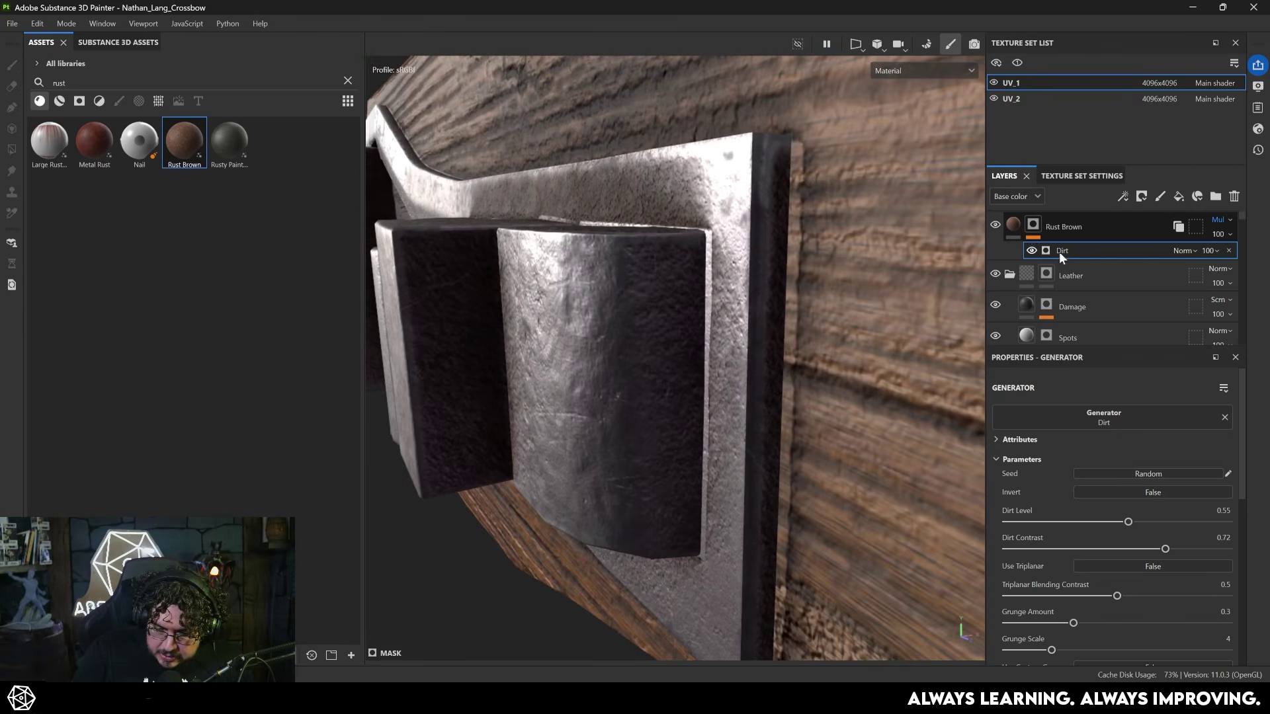
Add a Paint effect above the Dirt generator in the Rust Brown mask and set the brush size to 1.05.
right_click(1038, 229)
left_click(1097, 442)
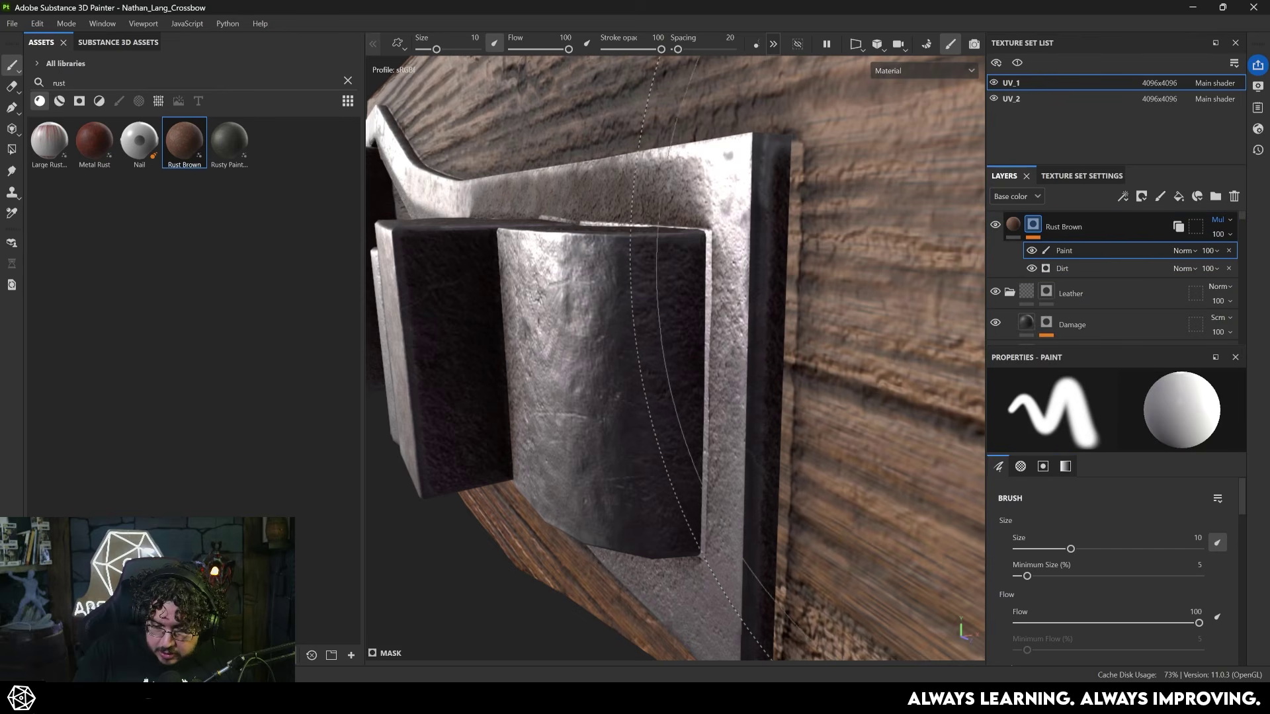
mouse_move(862, 311)
right_mouse_down("ctrl")
mouse_move(928, 311)
mouse_move(889, 311)
right_mouse_up("ctrl")
key("c")
key("c")
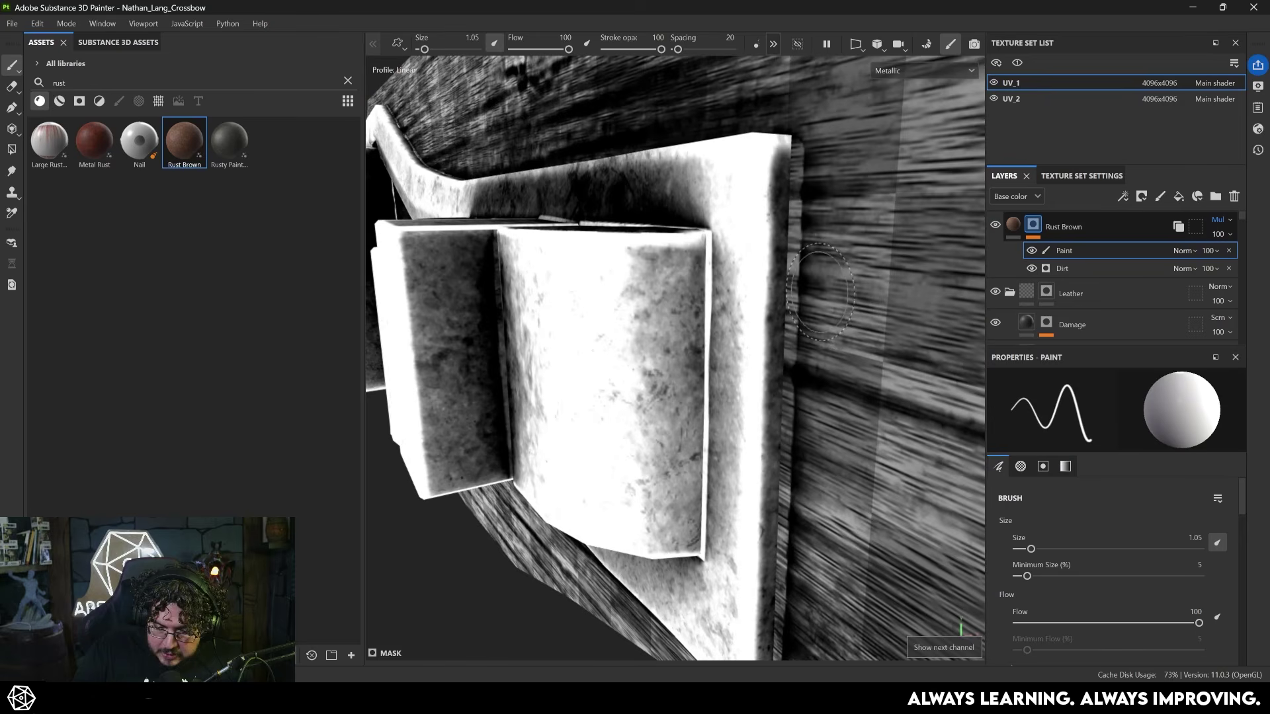
key("m")
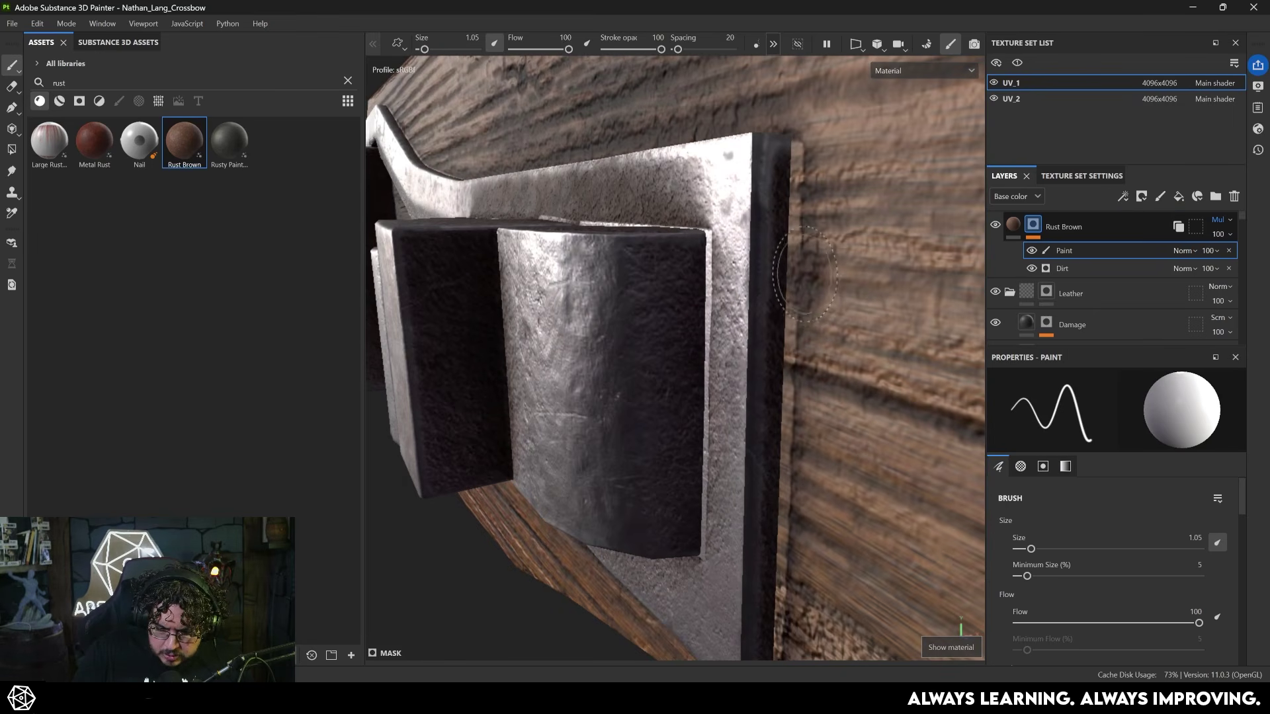
Paint rust onto the wood along the outer edges of the metal side bracket.
mouse_move(793, 239)
left_mouse_down()
mouse_move(782, 177)
mouse_move(772, 451)
left_mouse_up()
middle_click_drag(773, 451, 758, 313, "alt")
left_click_drag(757, 312, 760, 494)
left_click_drag(760, 494, 775, 369, "alt")
mouse_move(739, 482)
left_mouse_down("alt")
mouse_move(720, 453)
mouse_move(734, 350)
left_mouse_up("alt")
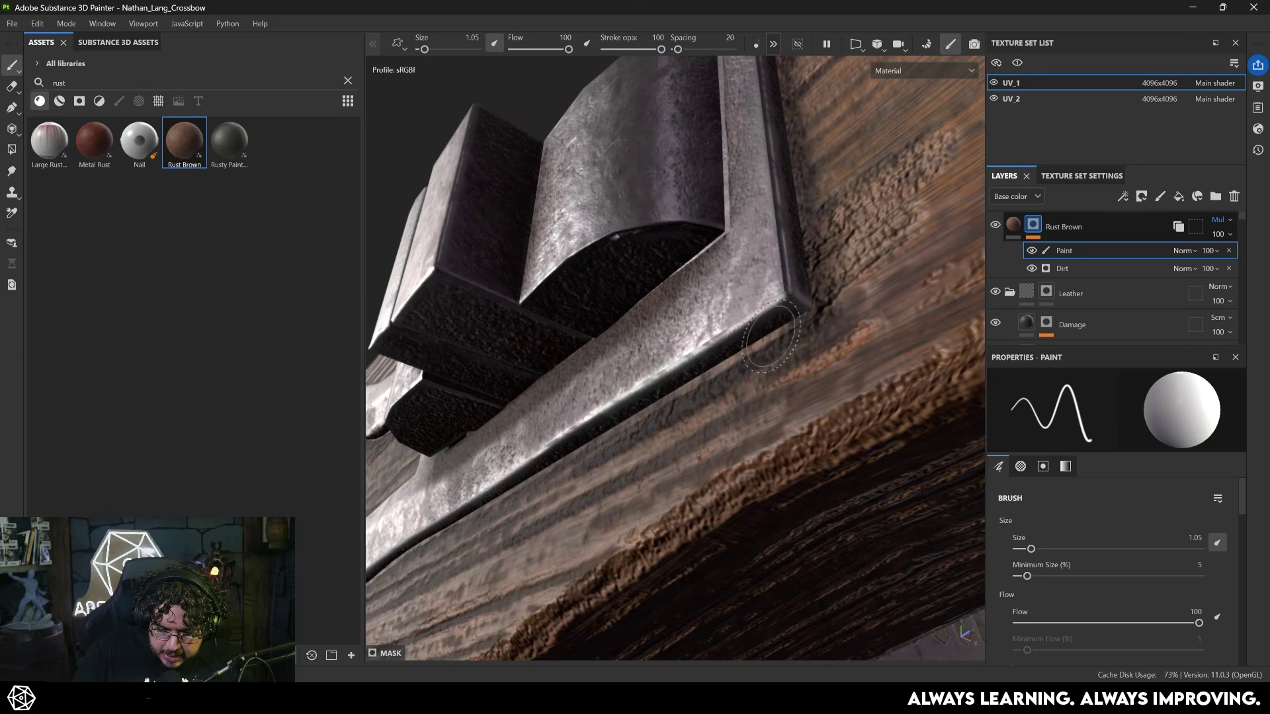
left_click_drag(620, 421, 757, 375, "alt")
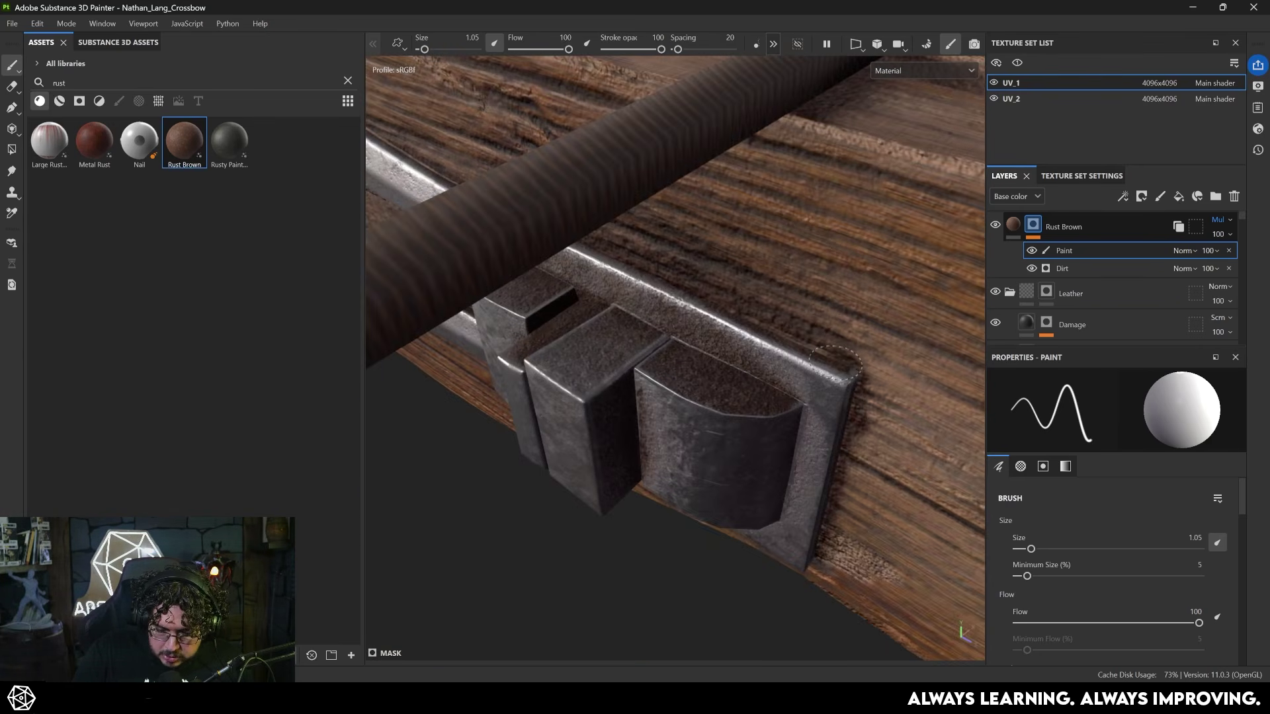
Set the mask brush to black with a size of 4.09 and look over the bowstring and wooden stock.
left_click_drag(674, 291, 805, 441, "alt")
right_click_drag(805, 442, 455, 378, "alt")
mouse_move(455, 378)
left_mouse_down("alt")
mouse_move(653, 468)
mouse_move(601, 444)
left_mouse_up("alt")
right_click_drag(601, 443, 635, 443, "ctrl")
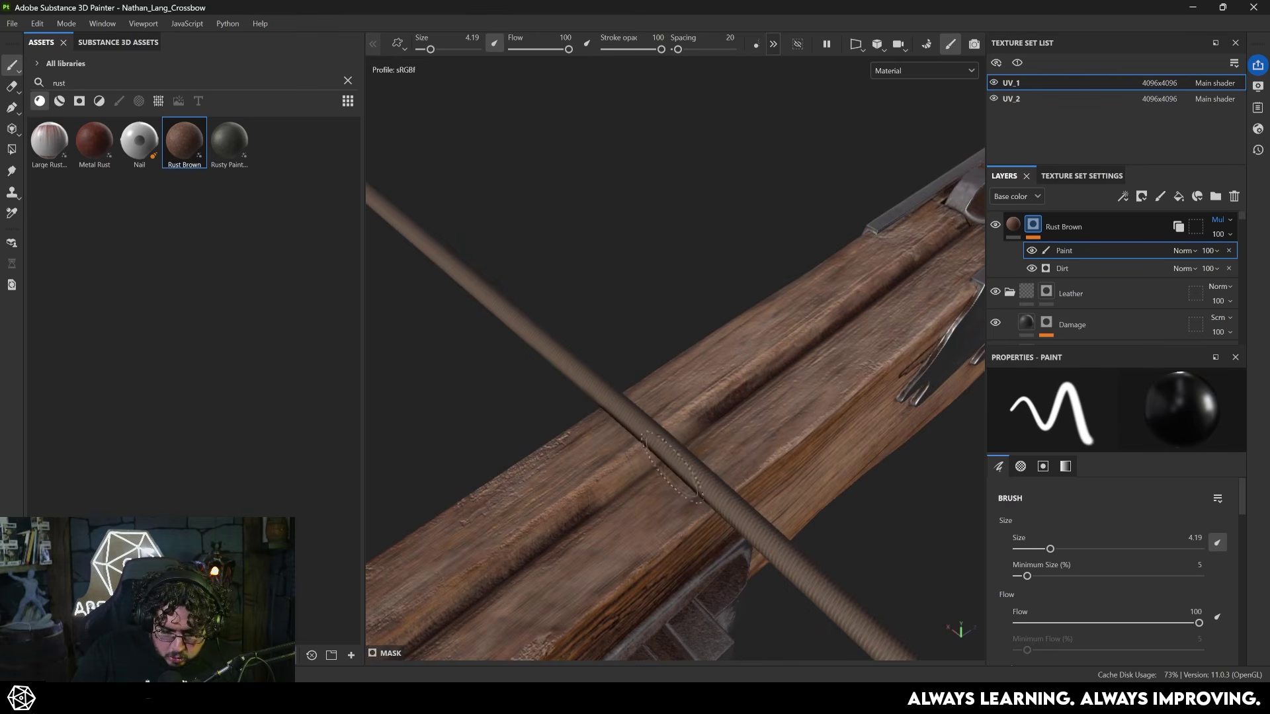
mouse_move(672, 466)
left_mouse_down("alt")
mouse_move(614, 434)
mouse_move(568, 466)
left_mouse_up("alt")
right_click_drag(568, 466, 549, 466, "ctrl")
key("x")
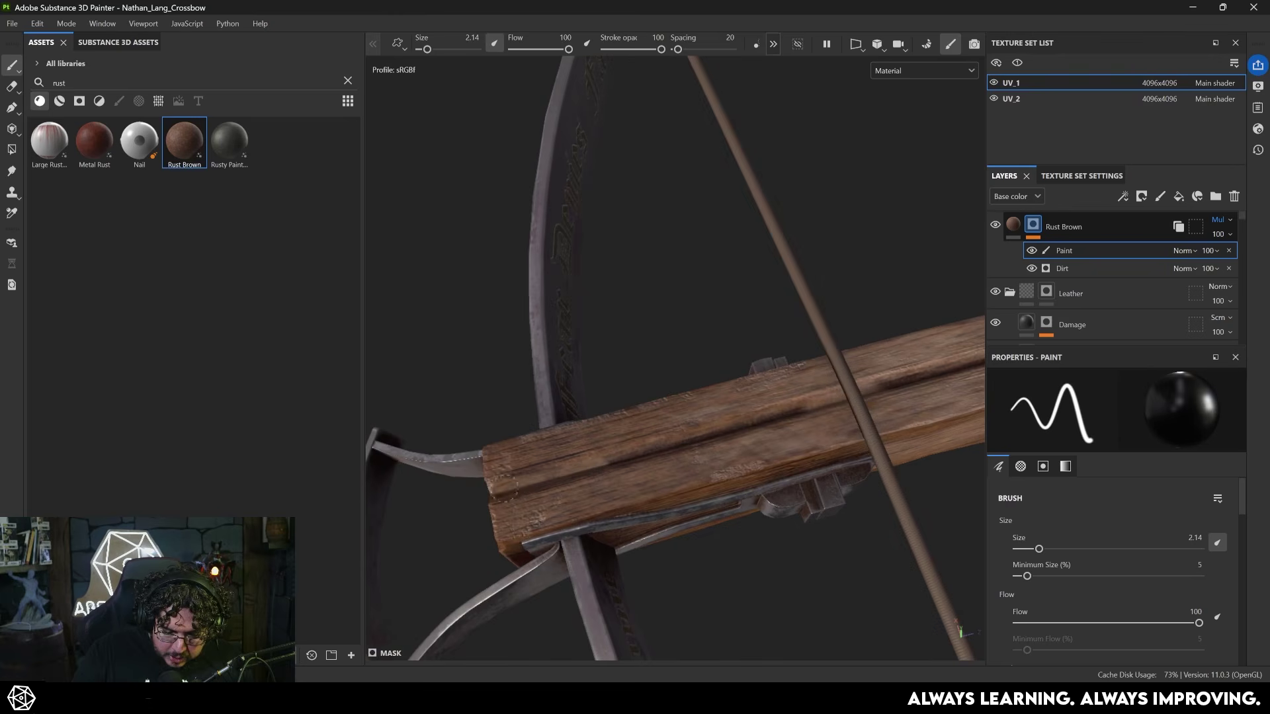
left_click_drag(812, 411, 501, 475, "alt")
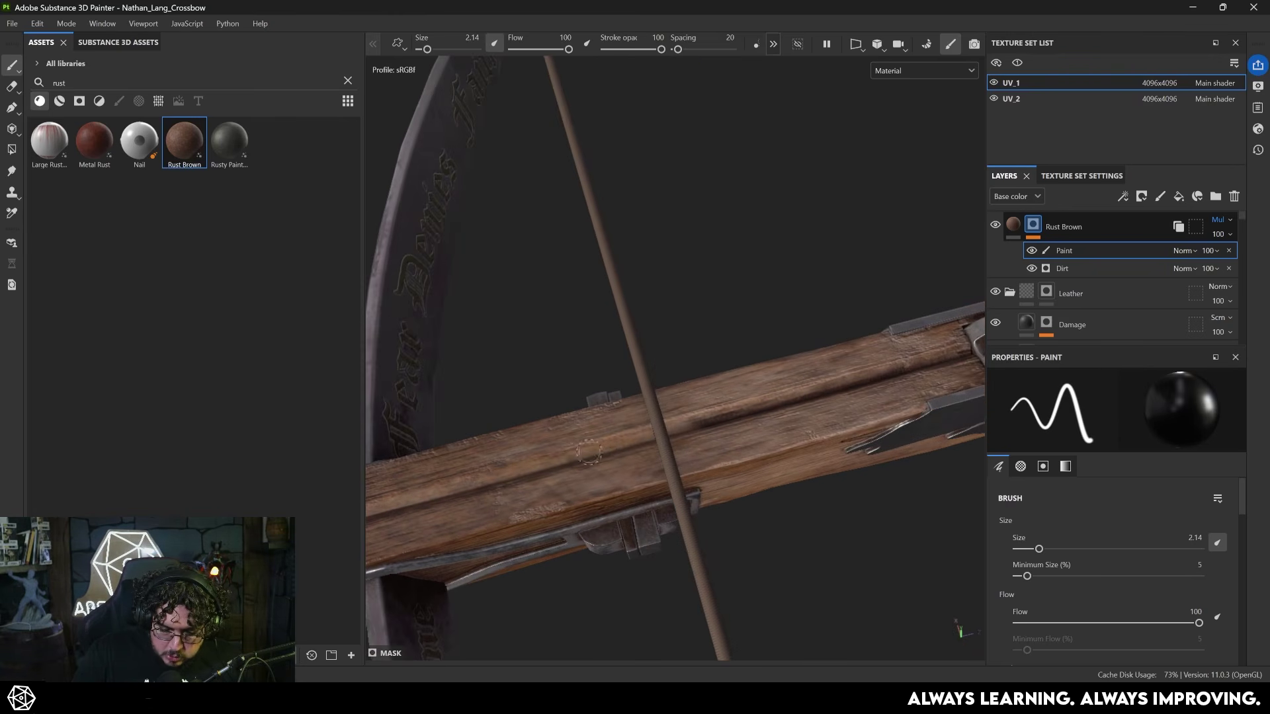
right_click_drag(501, 475, 520, 476, "ctrl")
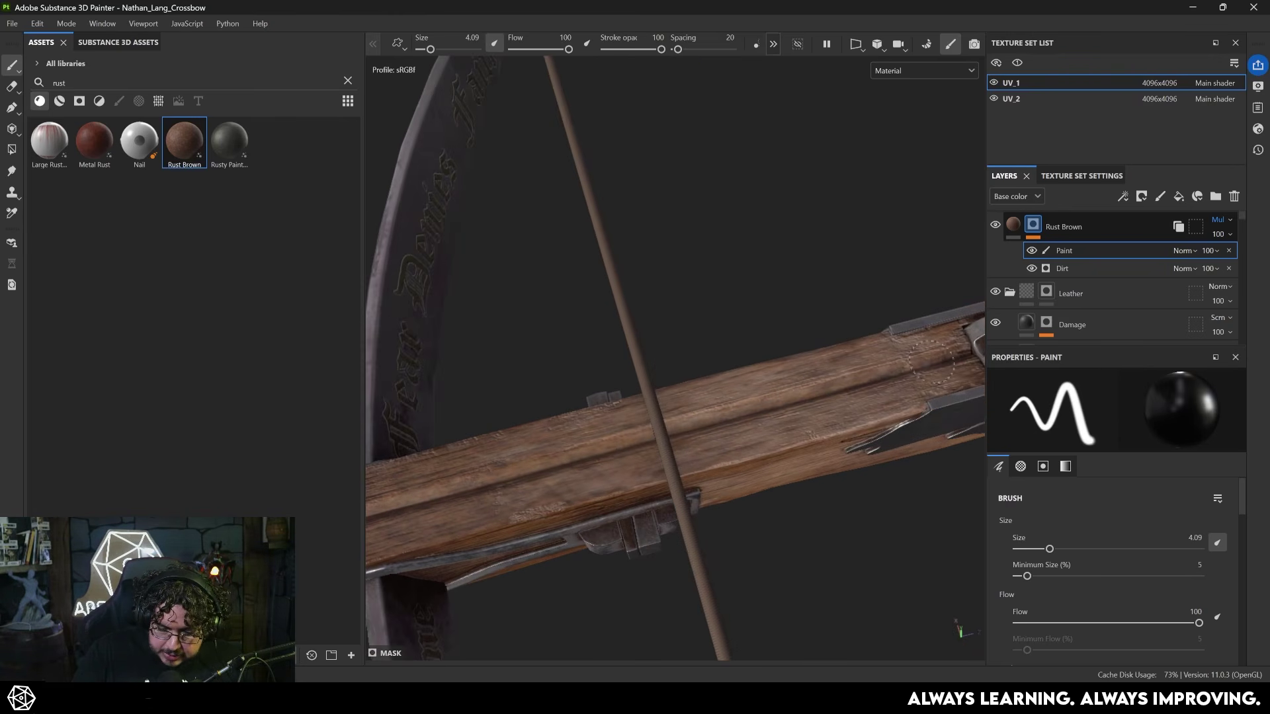
left_click_drag(922, 364, 655, 439, "alt")
left_click_drag(542, 457, 663, 352, "alt")
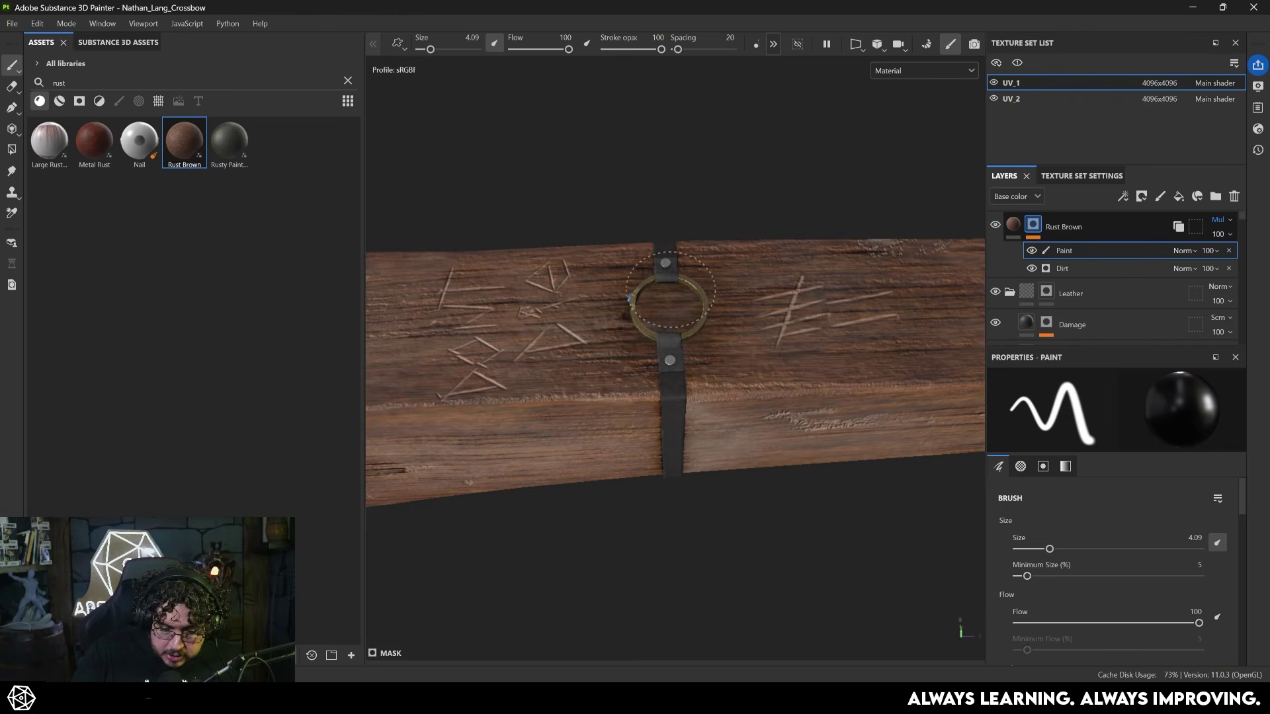
Paint rust into the seam between the wooden stock and its metal end cap with a white brush of size 0.64.
left_click_drag(671, 311, 460, 370, "alt")
right_click_drag(437, 331, 377, 318, "alt")
left_click_drag(701, 403, 651, 422, "alt")
right_click_drag(651, 422, 1100, 484, "alt")
middle_click_drag(879, 397, 582, 410, "alt")
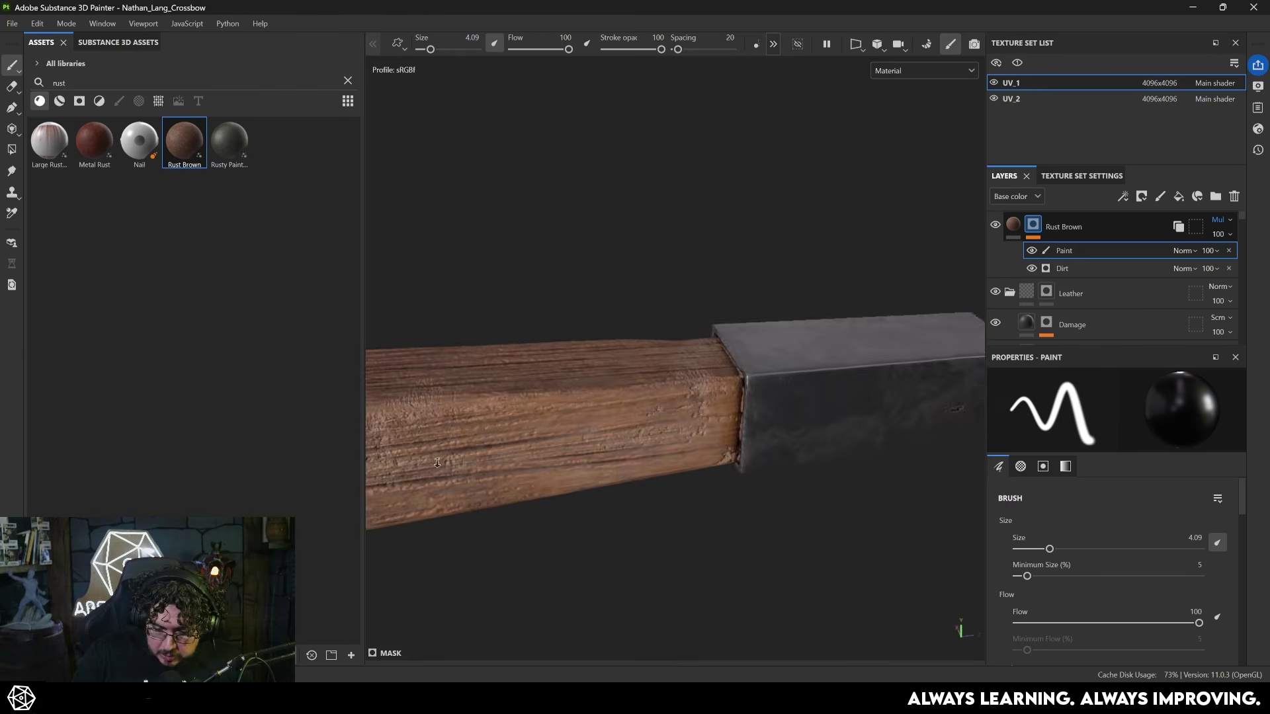
right_click_drag(582, 410, 694, 423, "alt")
mouse_move(661, 416)
left_mouse_down("alt")
mouse_move(723, 419)
mouse_move(767, 403)
left_mouse_up("alt")
right_click_drag(693, 220, 676, 225, "ctrl")
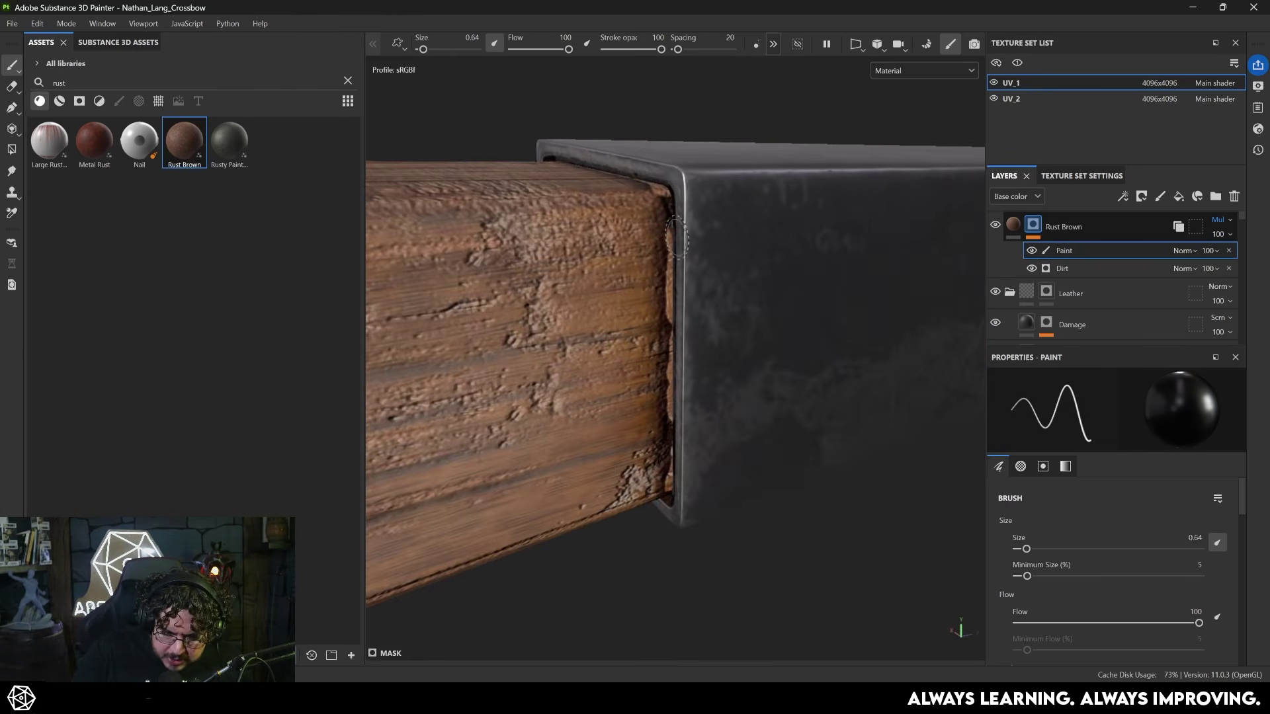
key("x")
left_click_drag(669, 193, 653, 184)
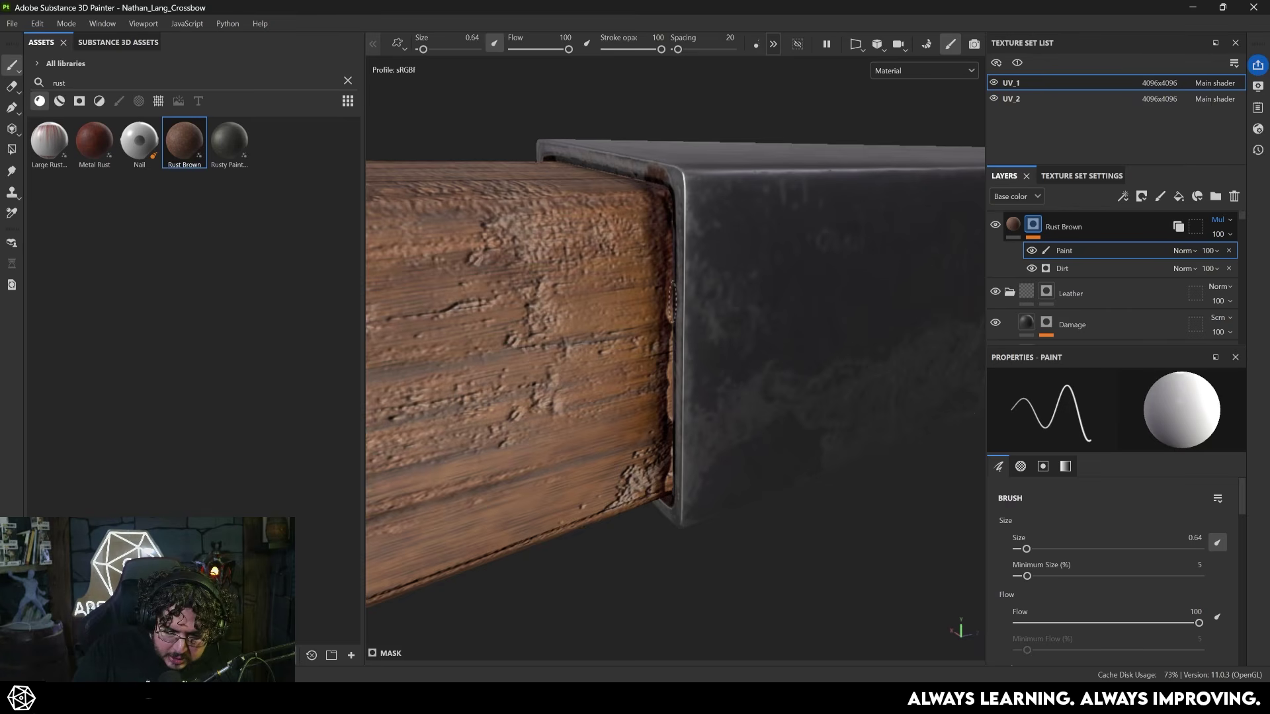
Continue the rust around the end cap's seam on the stock's underside and opposite side.
left_click_drag(661, 395, 708, 303, "alt")
left_click_drag(704, 390, 755, 317, "alt")
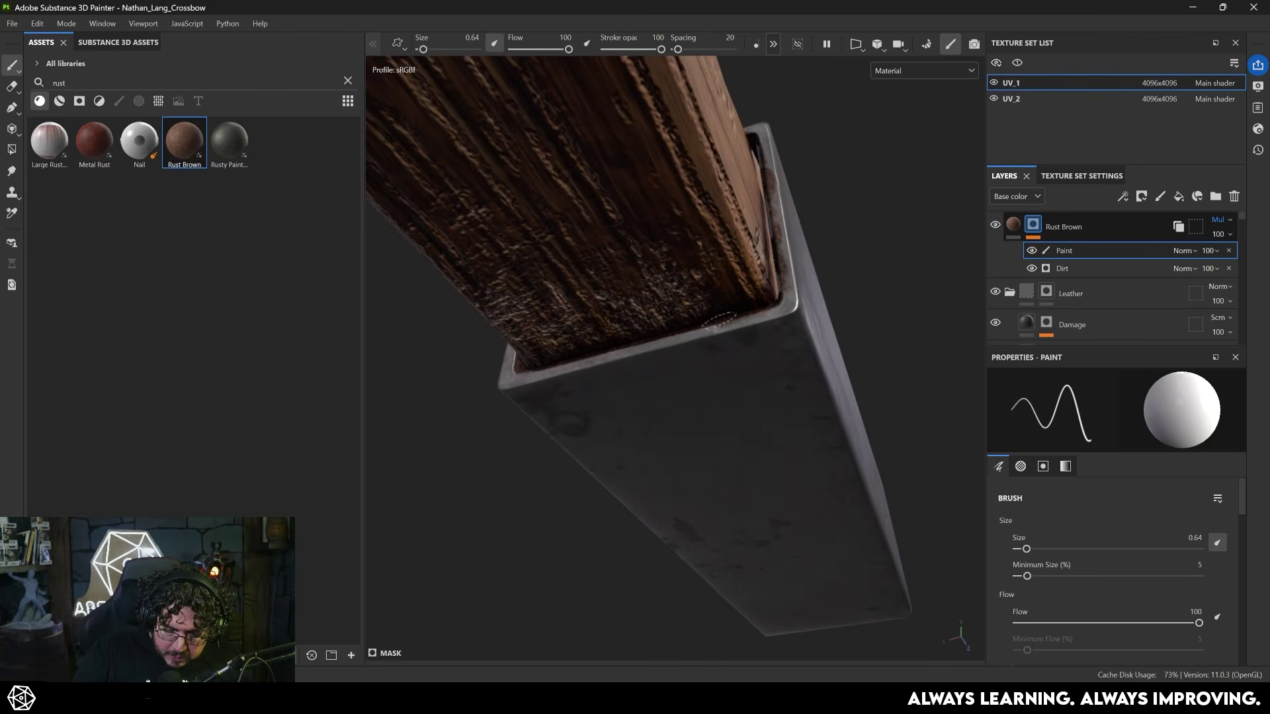
left_click_drag(561, 359, 537, 396, "alt")
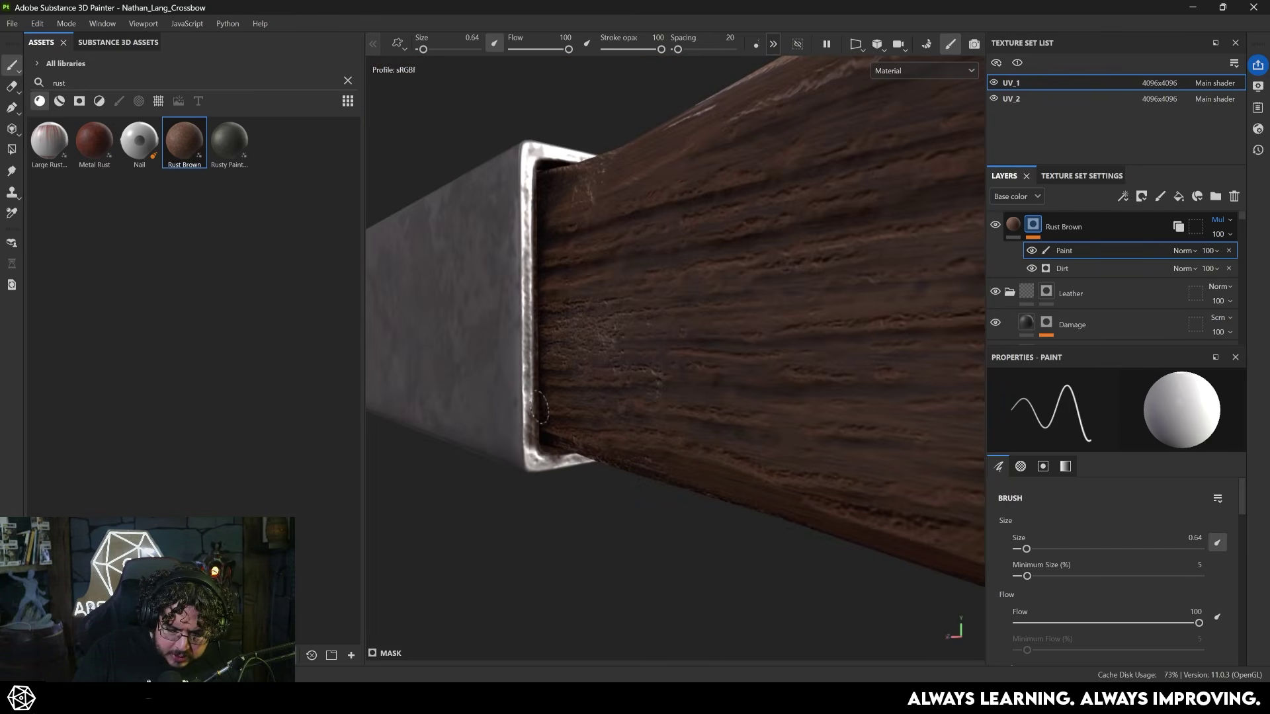
left_click_drag(540, 336, 546, 418, "alt")
left_click_drag(546, 374, 548, 359, "alt")
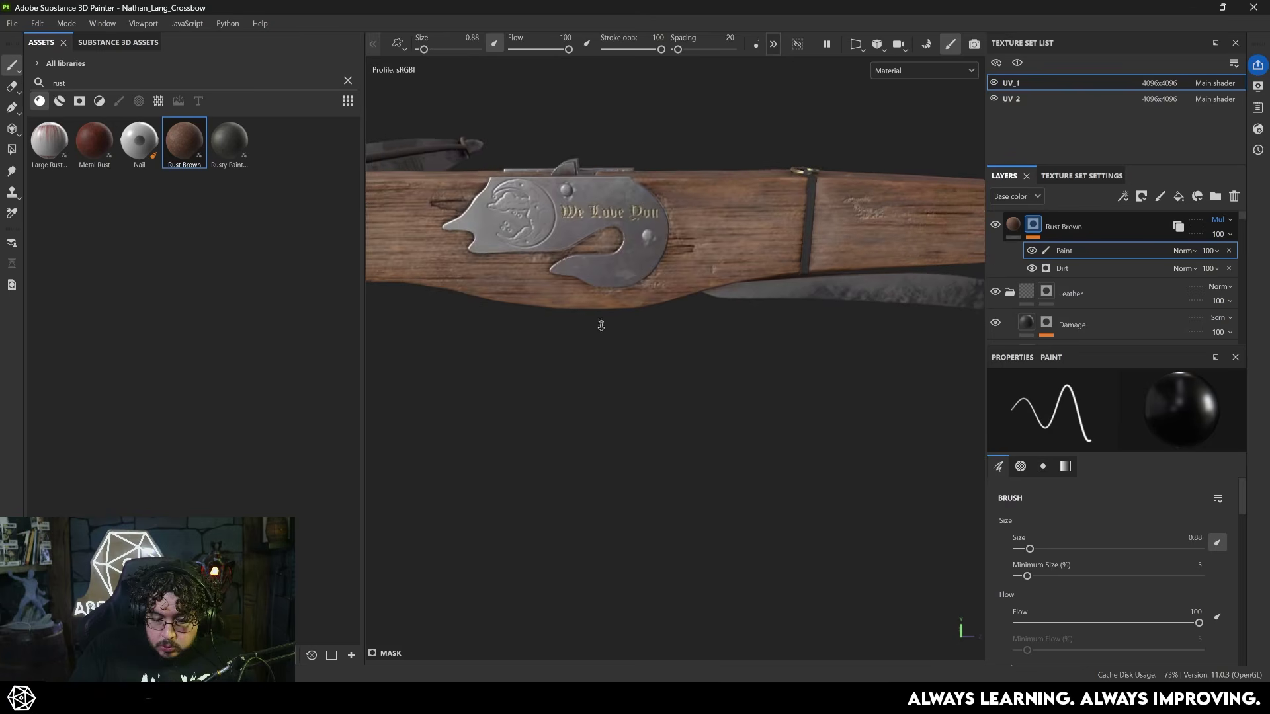
Paint rust and a drip stain on the wood along the hooked engraved side plate with a white brush of size 0.88.
right_click_drag(600, 323, 645, 297, "alt")
mouse_move(645, 297)
left_mouse_down("alt")
mouse_move(760, 332)
mouse_move(702, 341)
left_mouse_up("alt")
right_click_drag(702, 341, 717, 350, "alt")
left_click_drag(717, 350, 680, 341, "alt")
key("x")
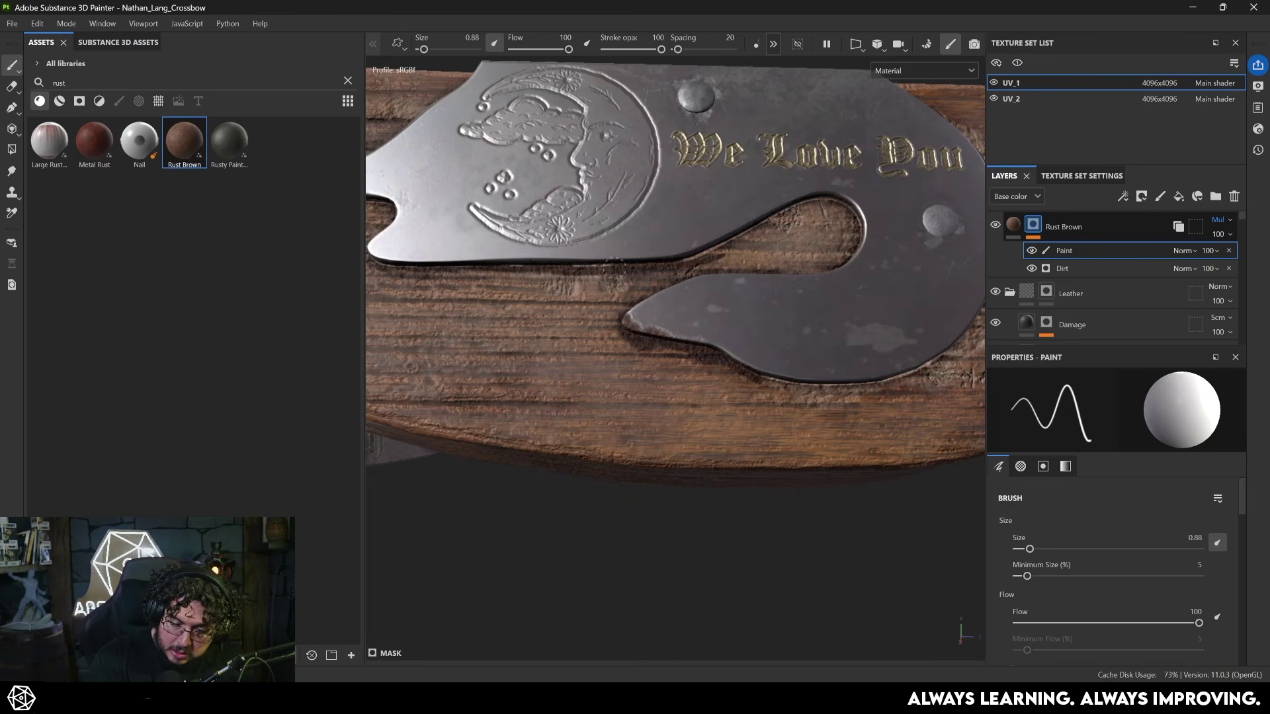
left_click_drag(788, 208, 834, 211)
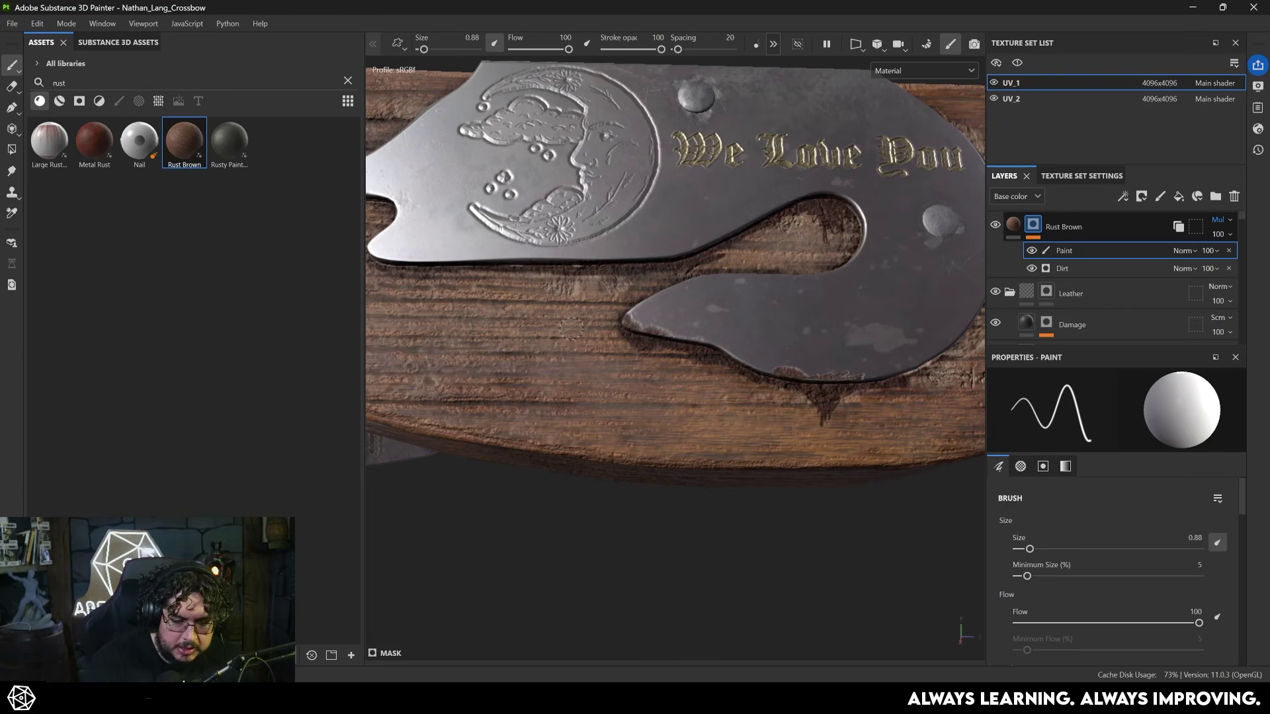
Switch to the Dirt 2 brush at size 1.62 and paint rust around the drip stain along the hooked side plate's lower edge.
left_click(347, 80)
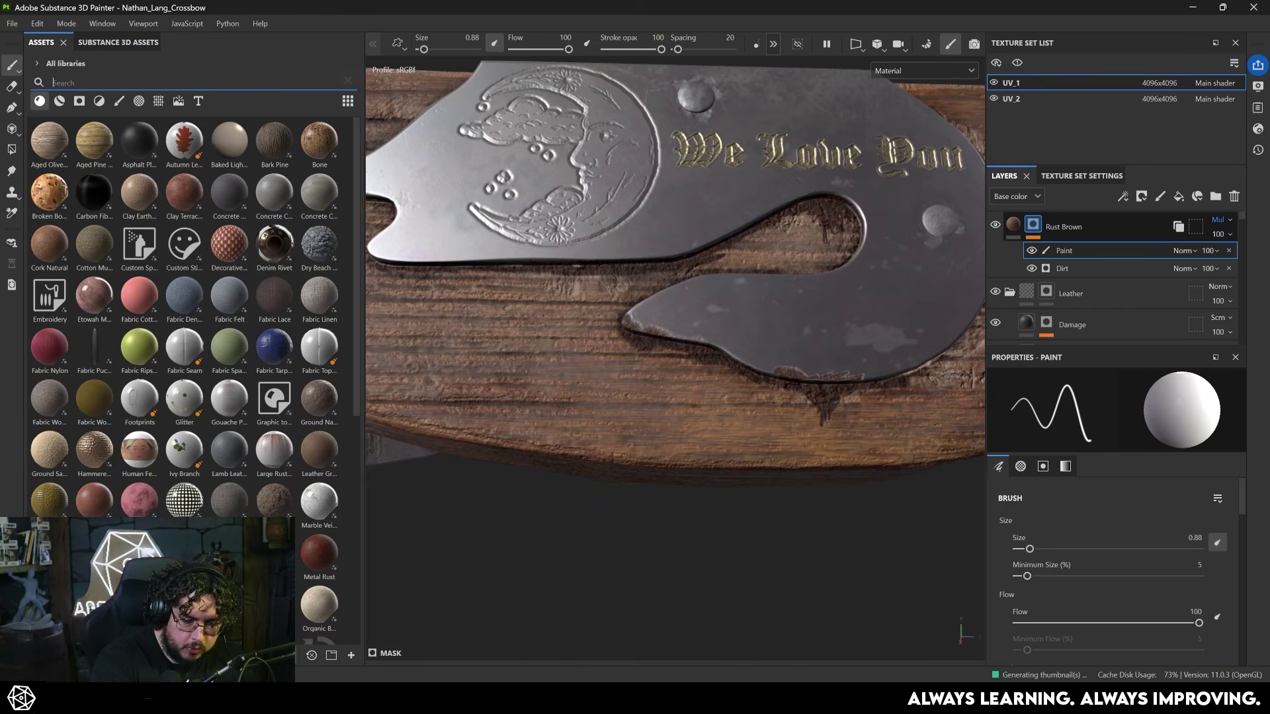
left_click(119, 100)
left_click(95, 452)
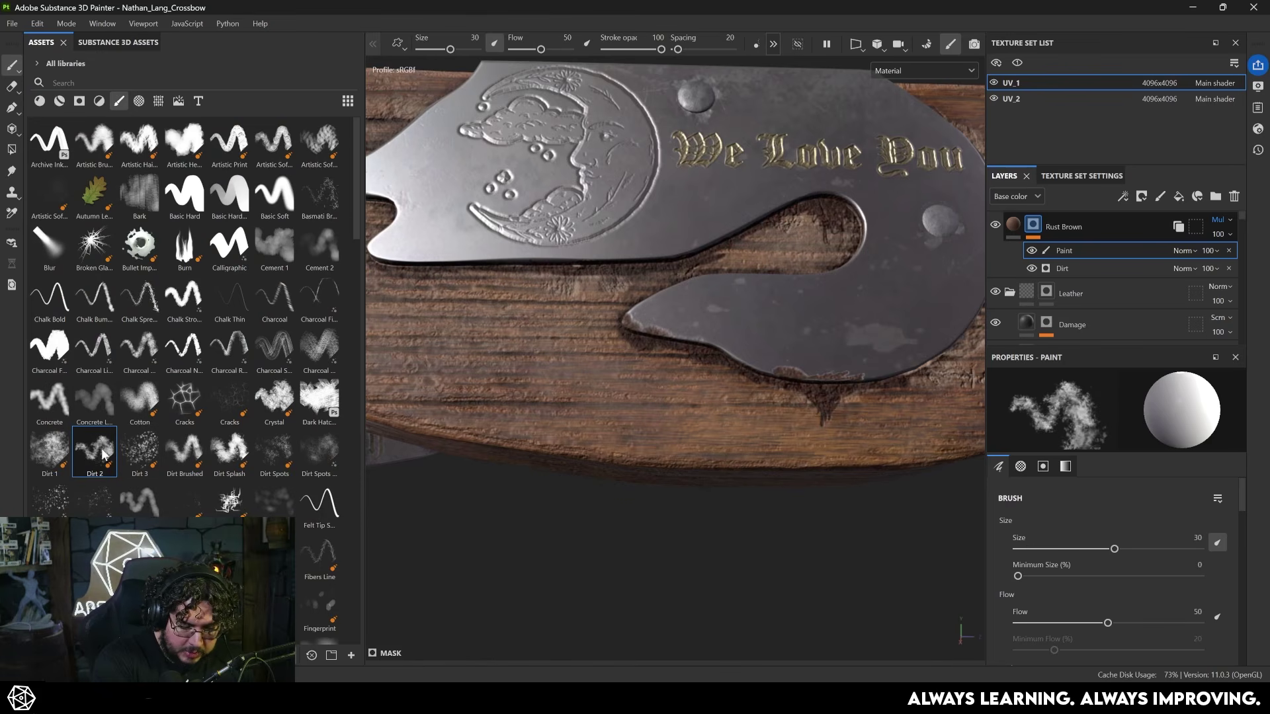
right_click_drag(810, 370, 748, 370, "ctrl")
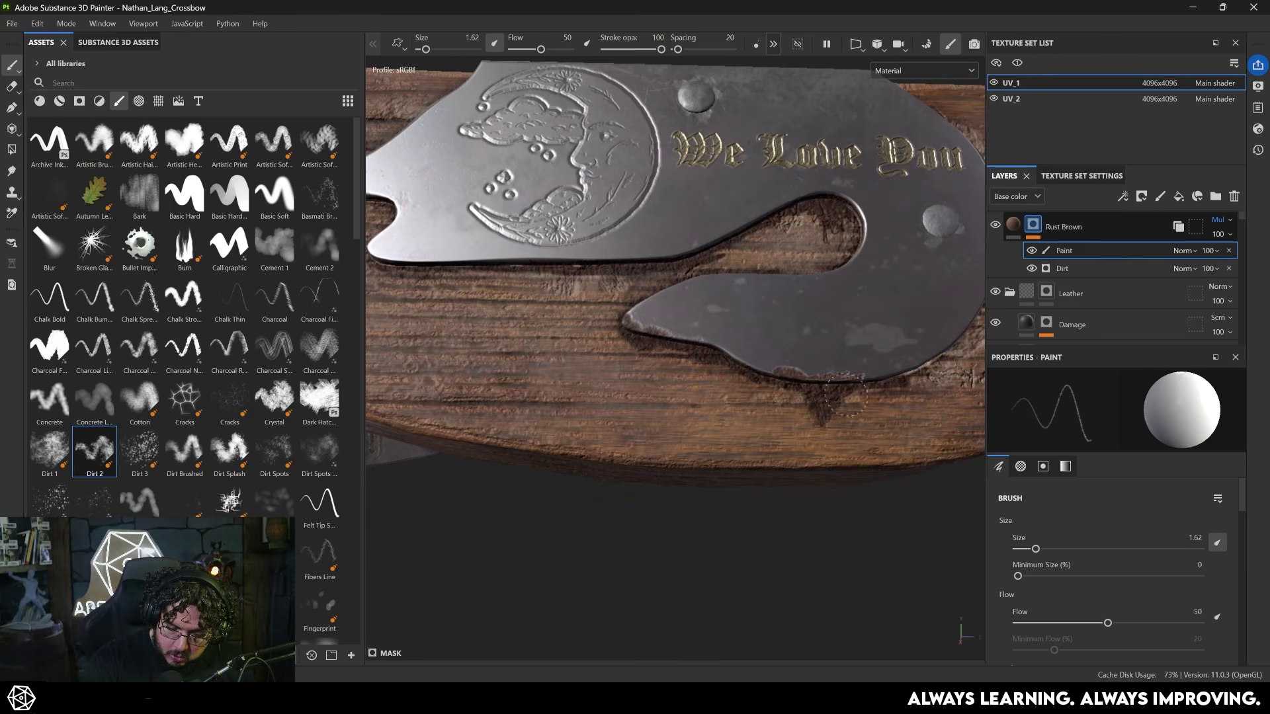
left_click_drag(837, 435, 849, 403)
Paint rust patches along the hooked side plate's curved edge and around its rivets with the Dirt 2 brush in white.
left_click_drag(793, 265, 732, 320, "alt")
key("x")
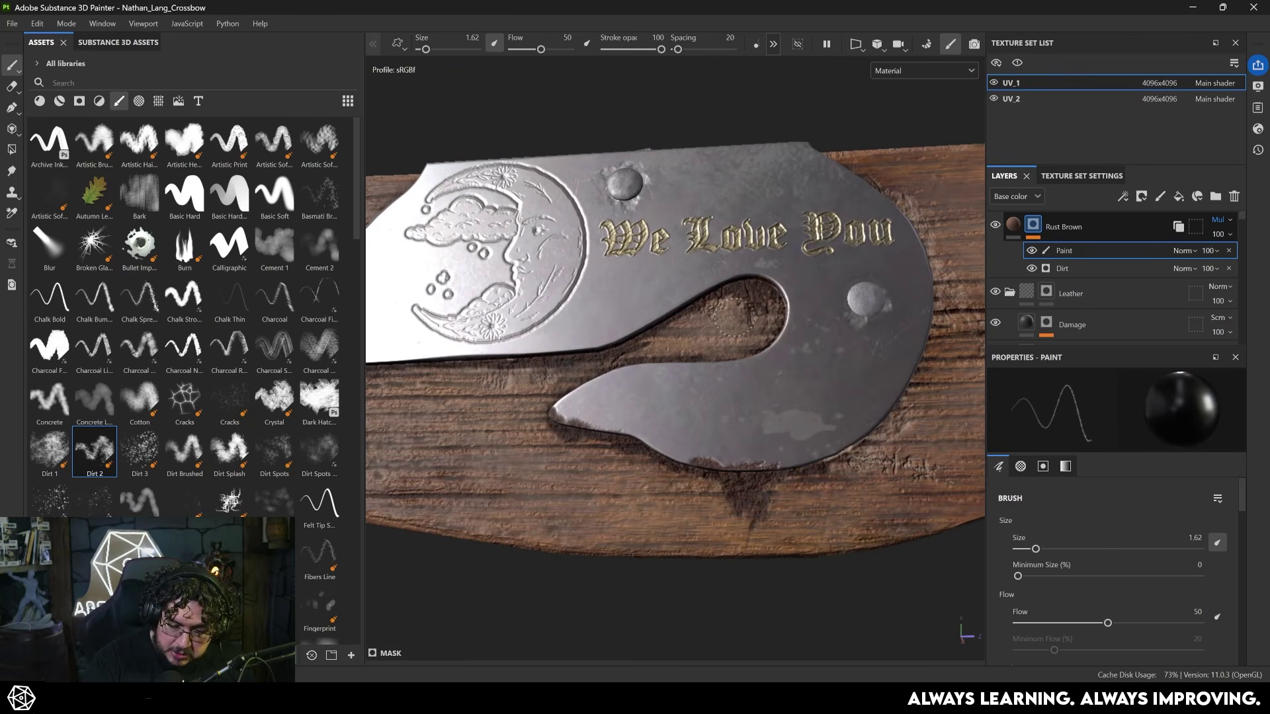
key("x")
key("x")
key("x")
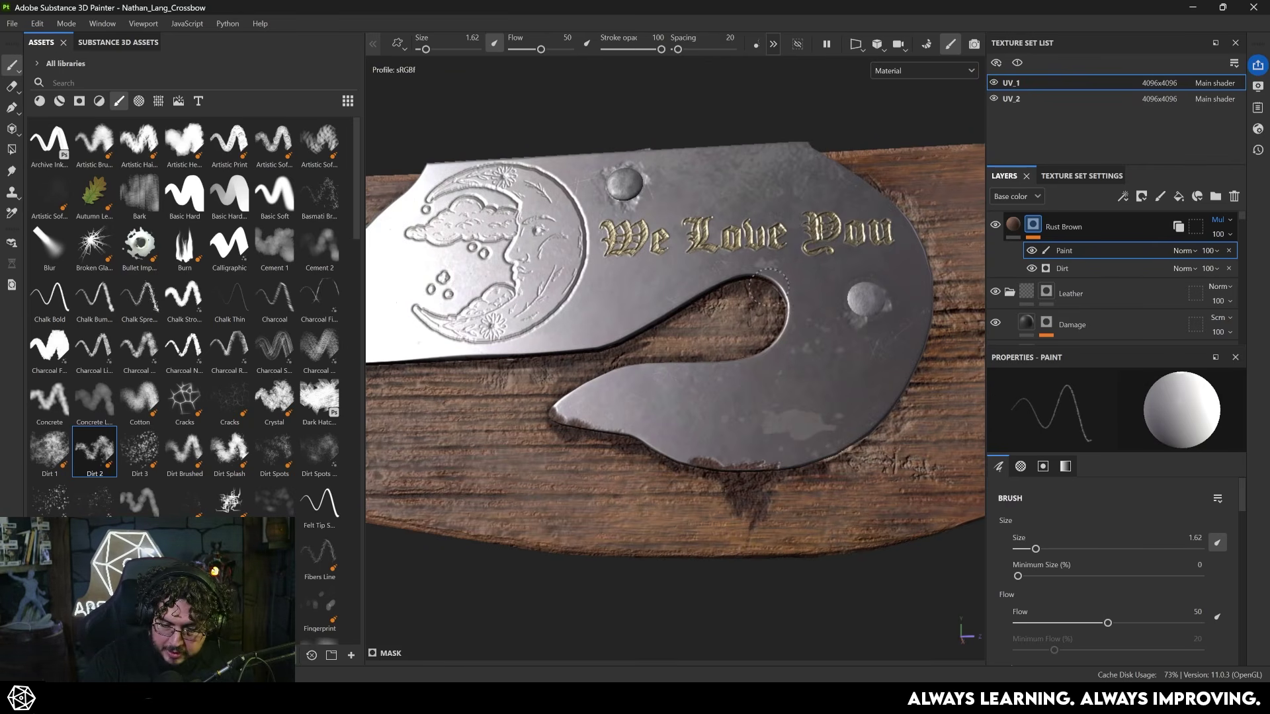
left_click_drag(781, 301, 847, 443, "alt")
key("x")
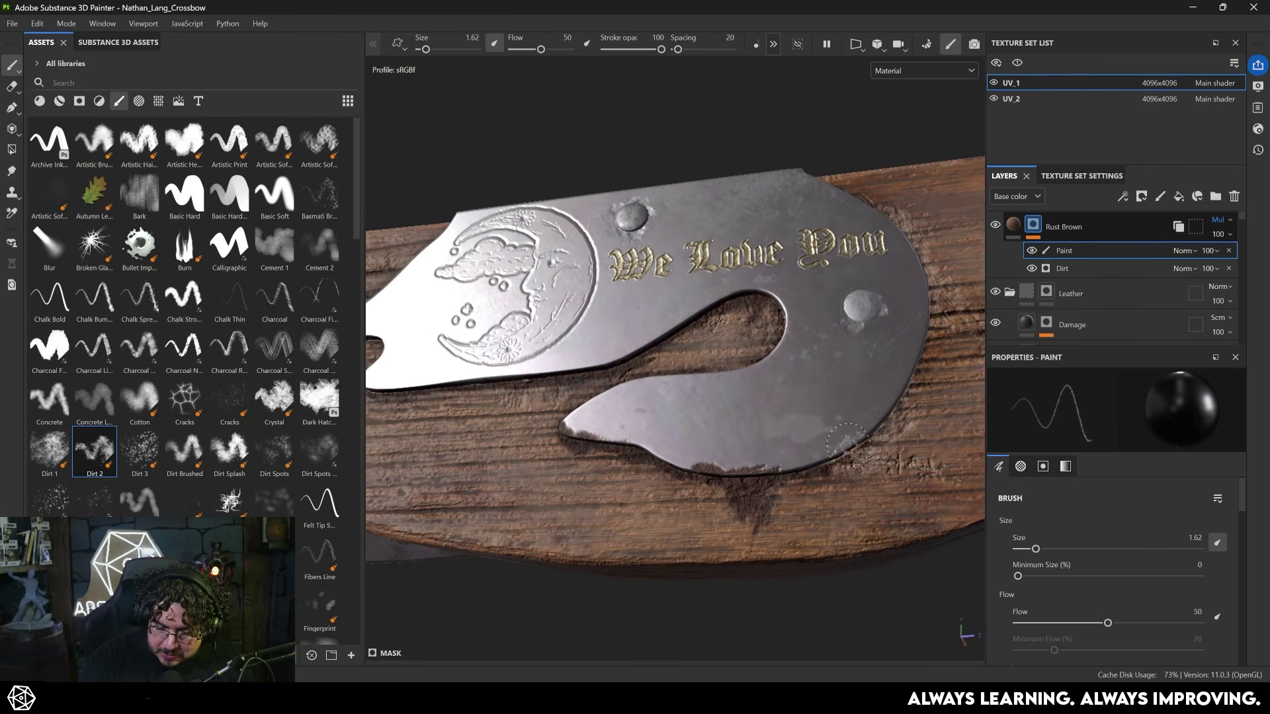
key("x")
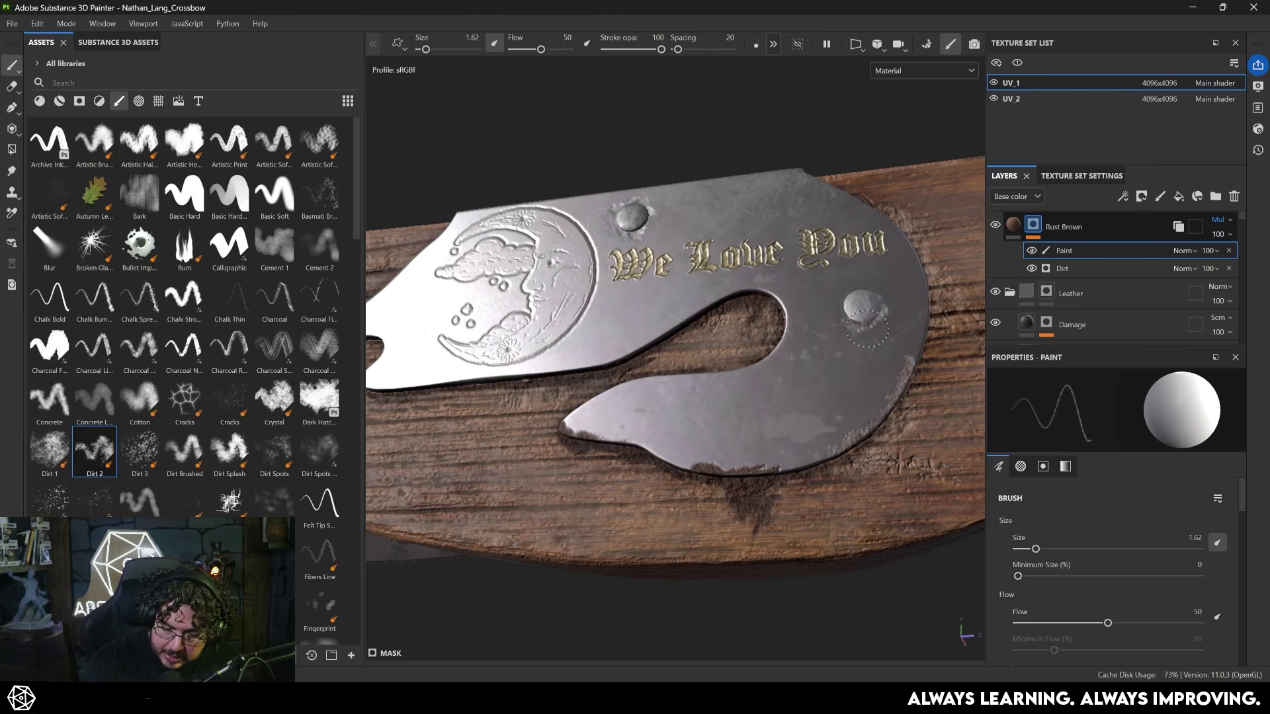
left_click_drag(867, 344, 881, 293, "alt")
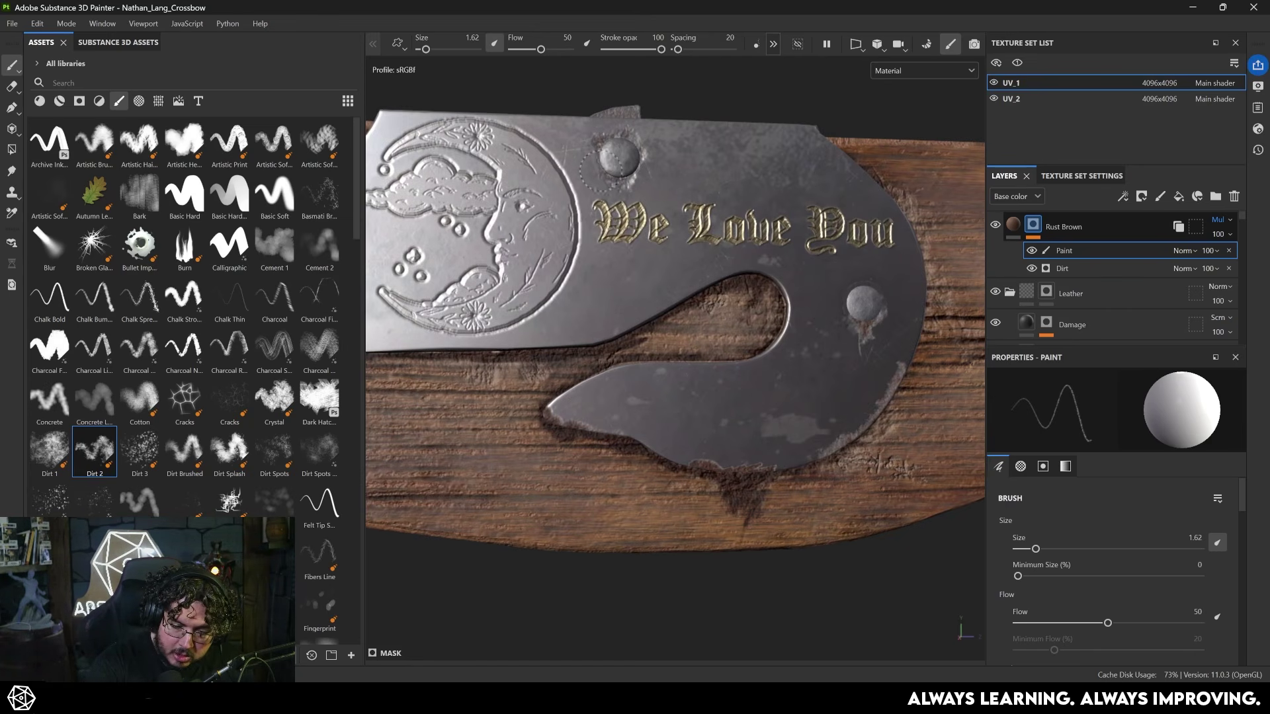
mouse_move(628, 191)
left_mouse_down("alt")
mouse_move(654, 277)
mouse_move(631, 260)
left_mouse_up("alt")
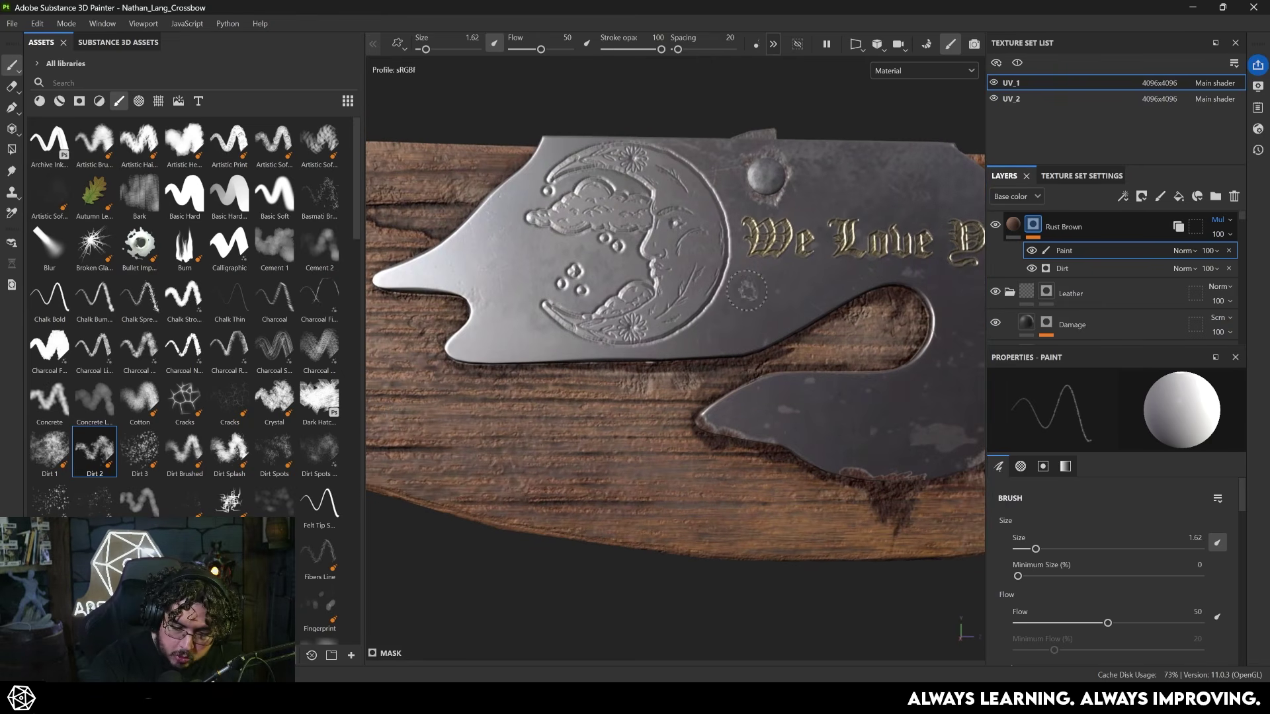
Examine the rust on the eye-engraved front metal band from several distances and under rotated lighting.
mouse_move(822, 299)
left_mouse_down("alt")
mouse_move(859, 322)
mouse_move(820, 330)
left_mouse_up("alt")
scroll(840, 314, "down", 4)
scroll(863, 322, "up", 3)
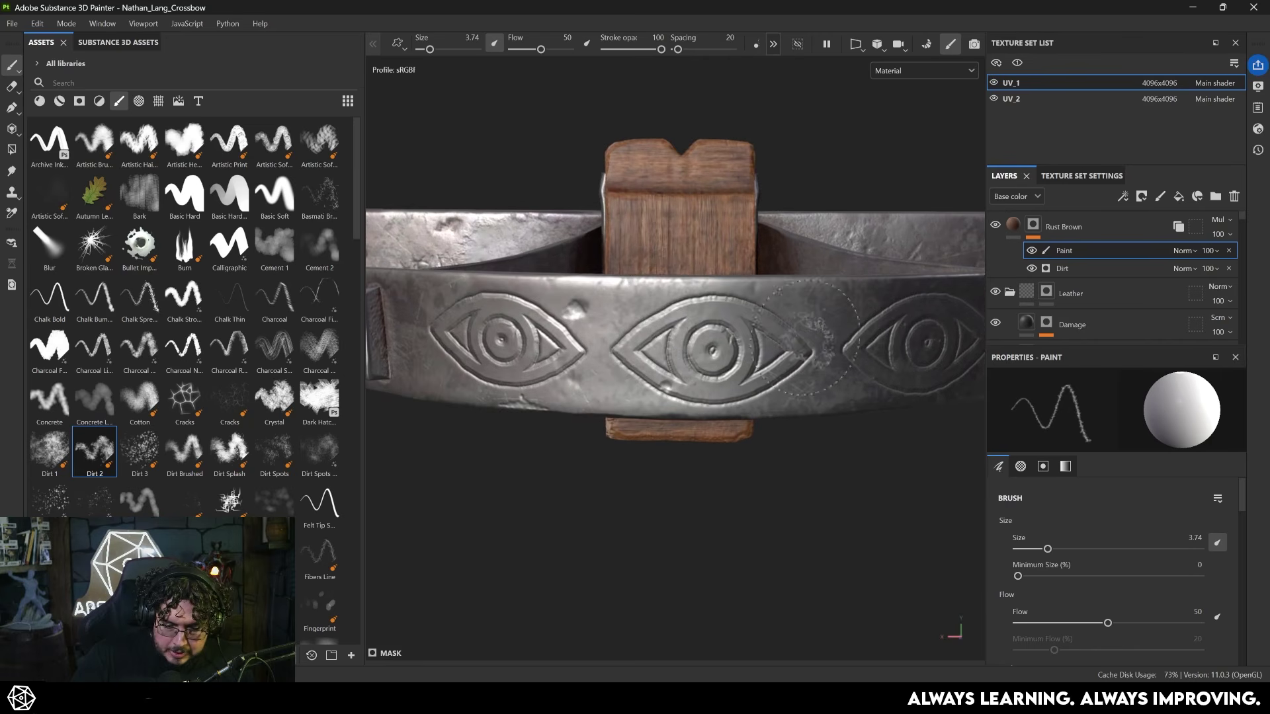
mouse_move(668, 320)
left_mouse_down("alt")
mouse_move(773, 328)
mouse_move(724, 317)
mouse_move(767, 316)
mouse_move(629, 348)
mouse_move(635, 330)
left_mouse_up("alt")
scroll(777, 328, "down", 3)
scroll(774, 315, "up", 4)
scroll(781, 315, "down", 3)
scroll(728, 324, "up", 3)
right_click_drag(793, 324, 824, 335, "shift")
Examine the rust on the metal bow limb around its engraved lettering.
left_click_drag(825, 335, 592, 334, "alt")
scroll(741, 327, "down", 4)
scroll(574, 314, "up", 3)
scroll(589, 370, "up", 5)
scroll(582, 436, "up", 3)
scroll(589, 493, "down", 6)
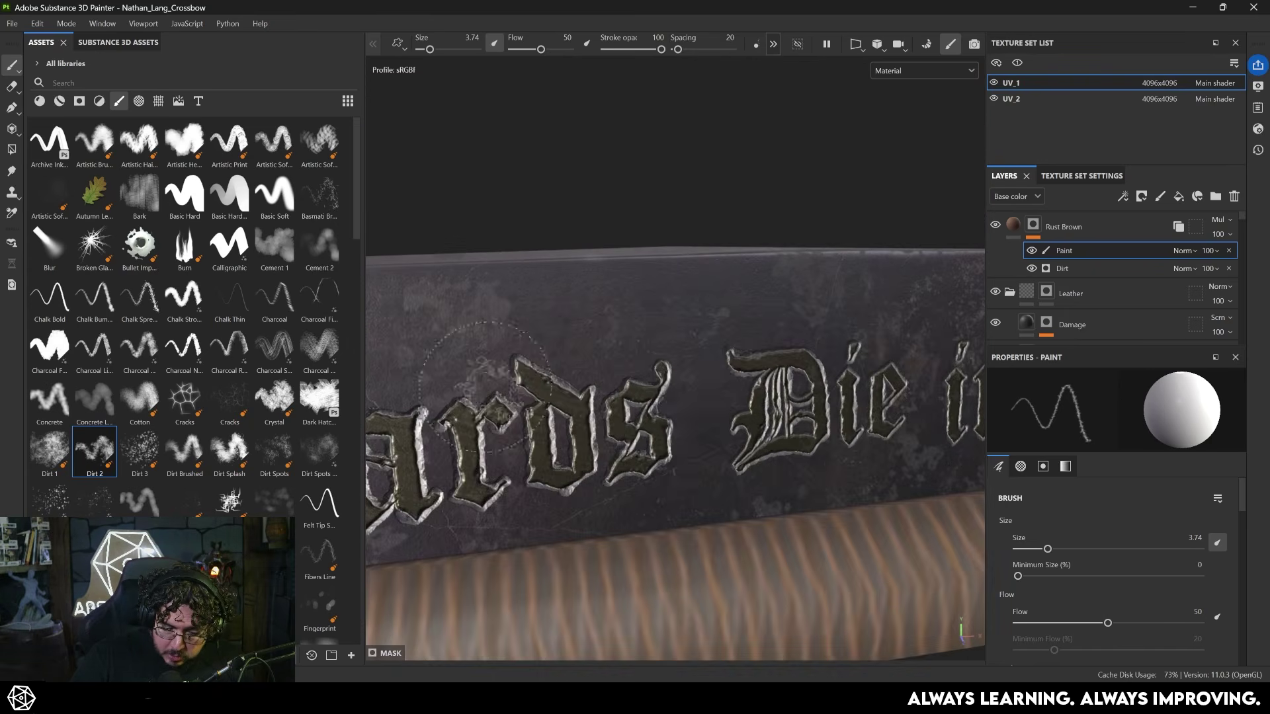
left_click_drag(493, 329, 615, 318, "alt")
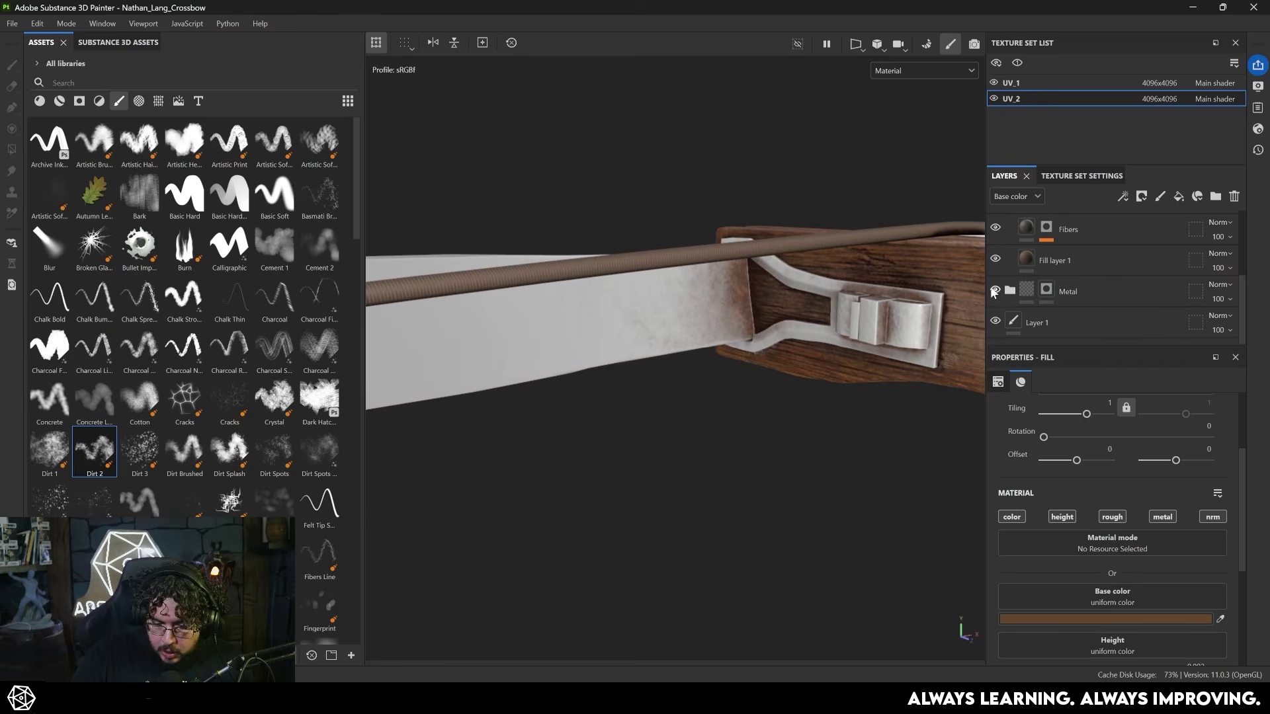
Inspect the carved "Cowards Die in Shame" lettering in the Normal+Height+Mesh channel and return to the material view.
left_click_drag(779, 373, 918, 342, "alt")
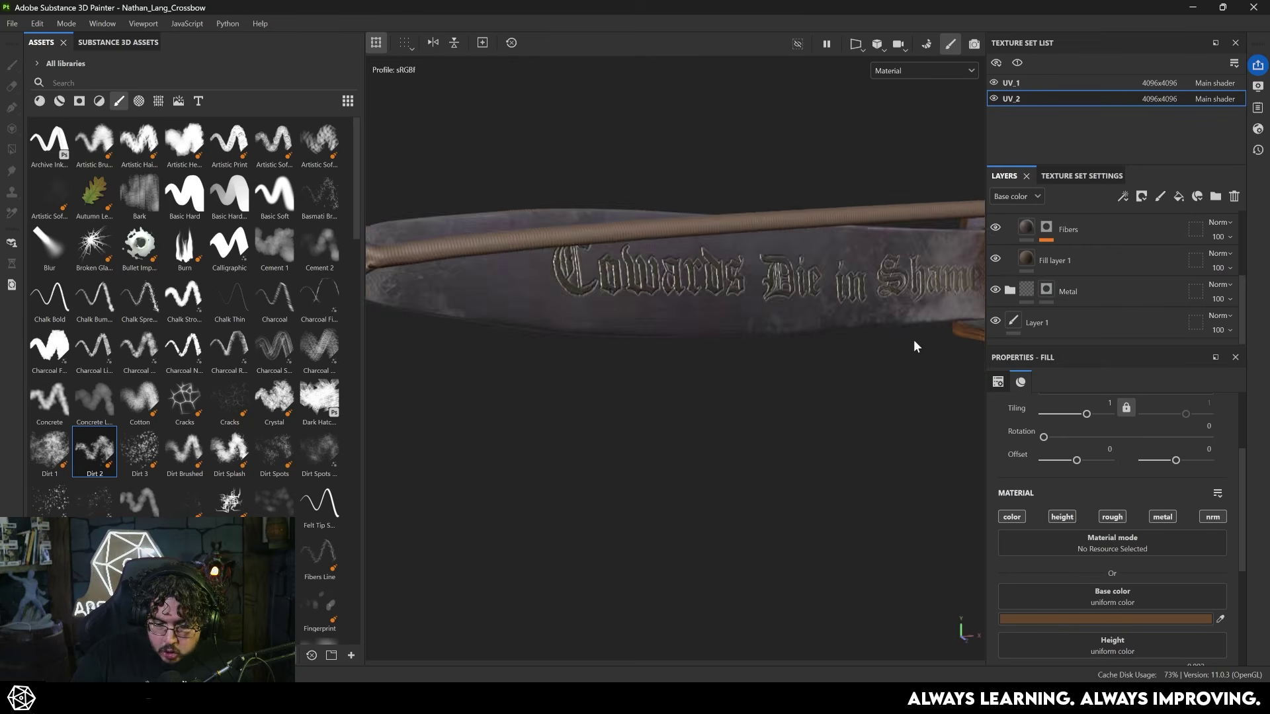
scroll(918, 342, "up", 4)
left_click_drag(423, 228, 502, 251, "alt")
middle_click_drag(503, 251, 681, 258, "alt")
left_click_drag(717, 258, 668, 266, "alt")
key("c")
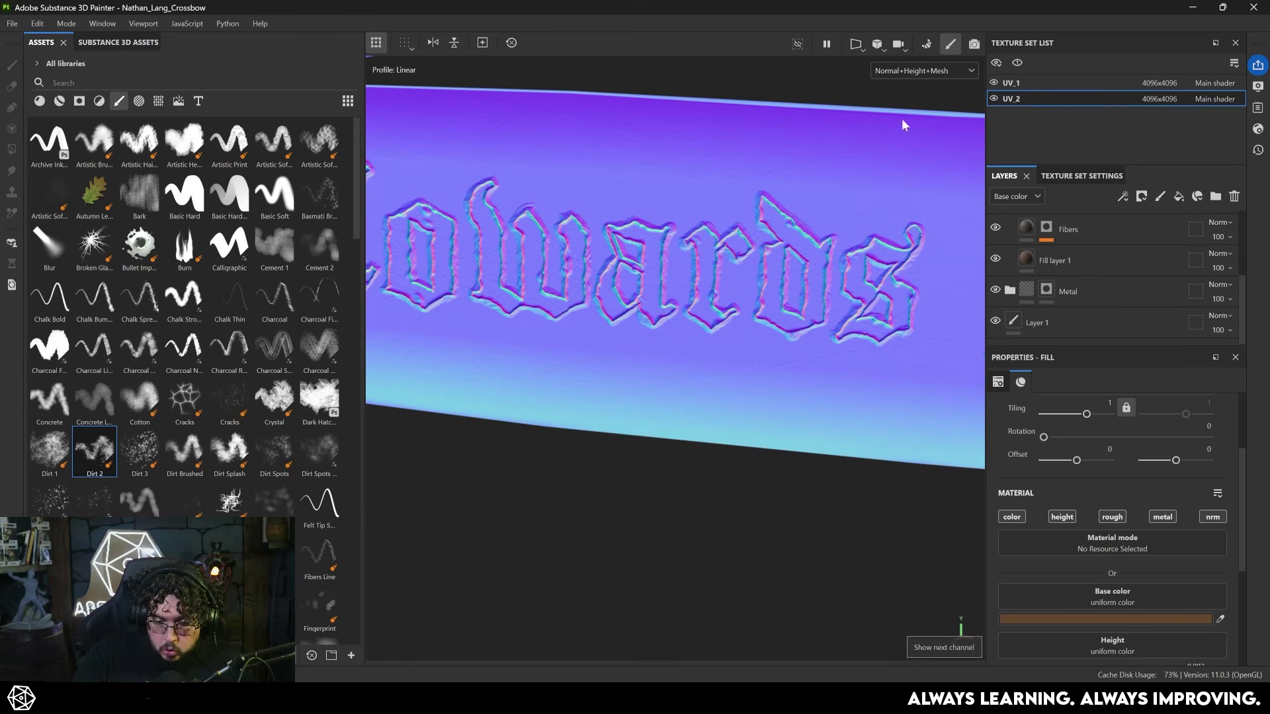
key("c")
key("c")
key("m")
left_click_drag(626, 288, 562, 267, "alt")
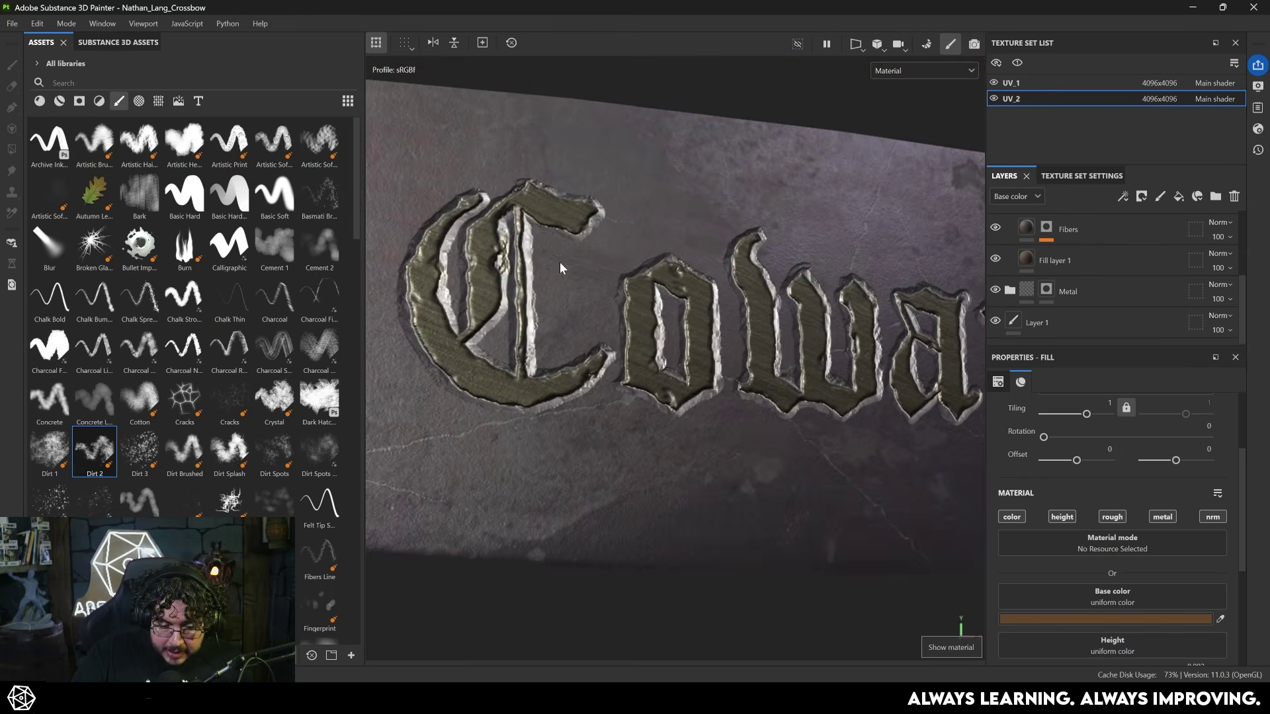
Add an anchor point to the Metal folder's content in the UV_2 texture set.
left_click(1039, 291)
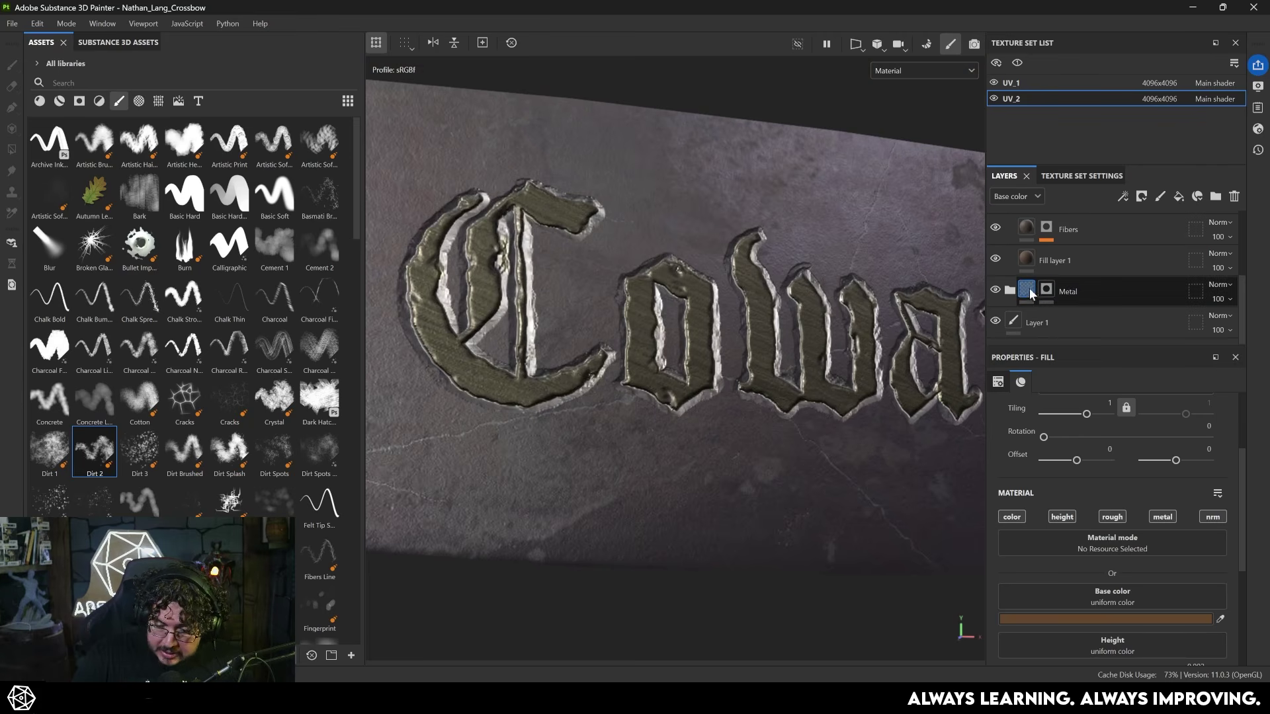
left_click(1027, 291)
right_click(1028, 295)
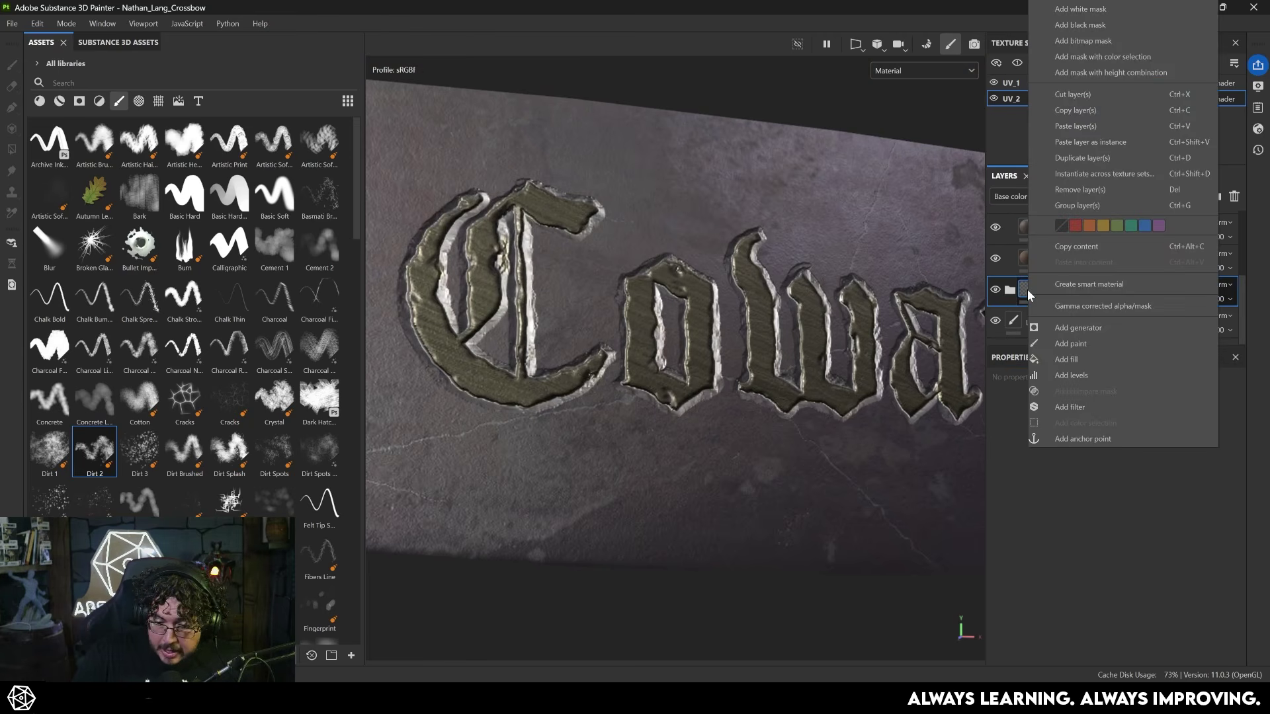
left_click(1102, 438)
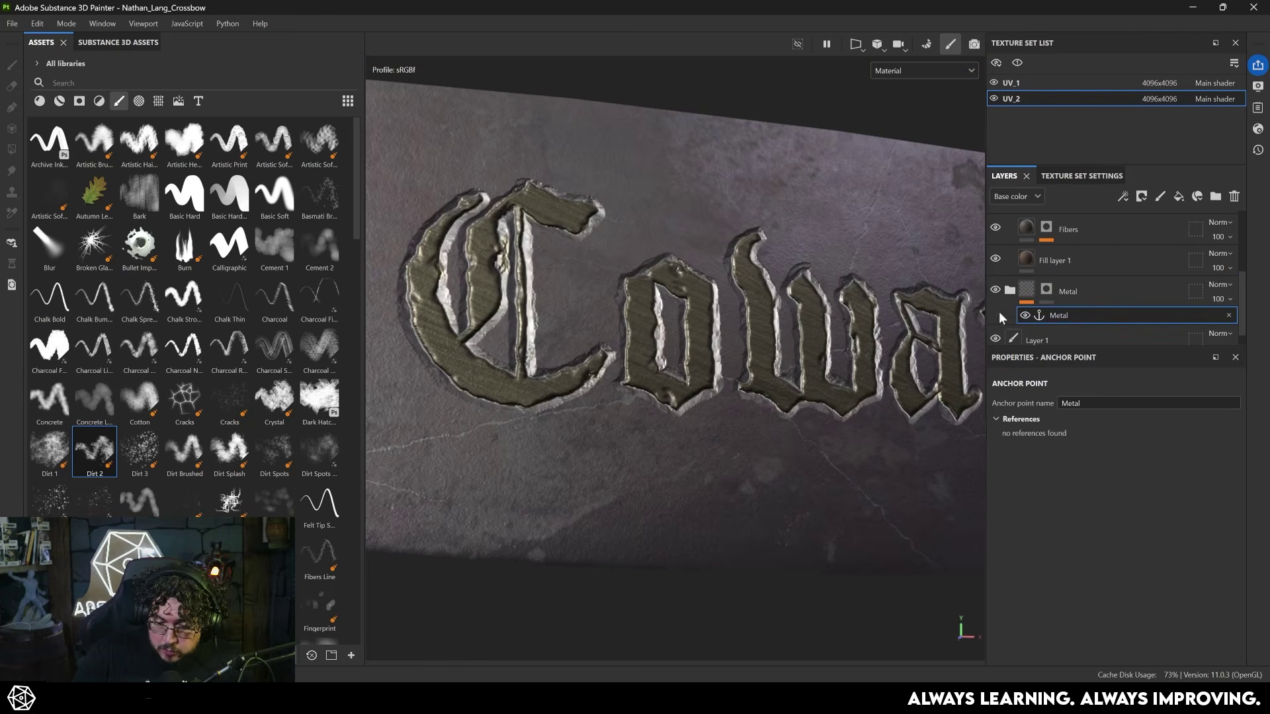
Switch to the UV_1 texture set and add an anchor point to its Metal folder's content.
left_click(1046, 291)
scroll(1038, 297, "up", 5)
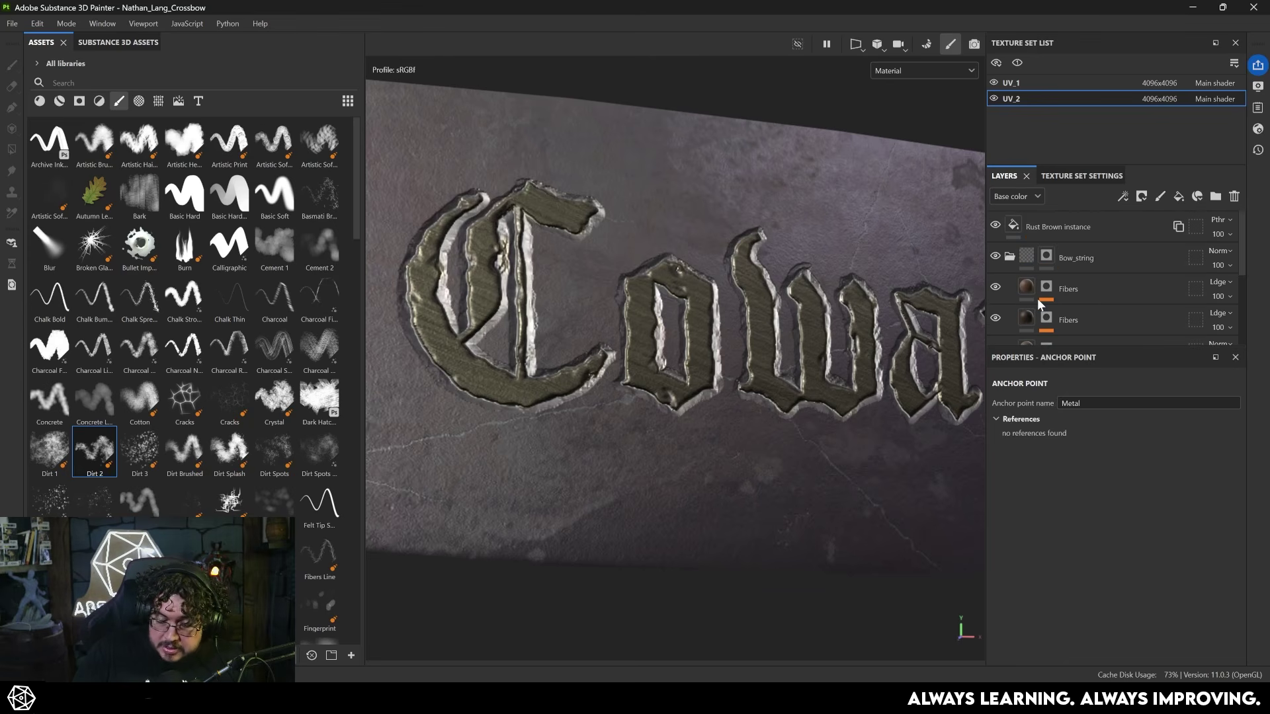
left_click(1075, 222)
left_click(1022, 83)
scroll(1027, 277, "down", 2)
scroll(1012, 265, "up", 3)
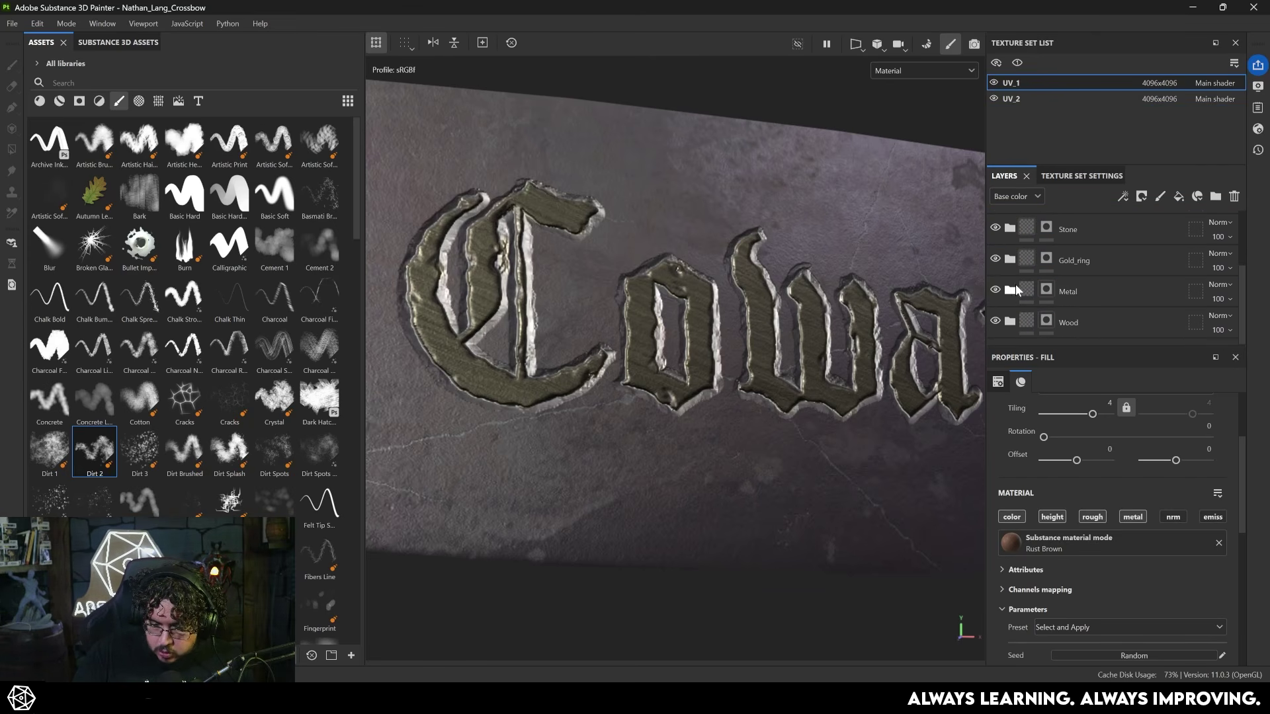
left_click(1045, 295)
right_click(1046, 295)
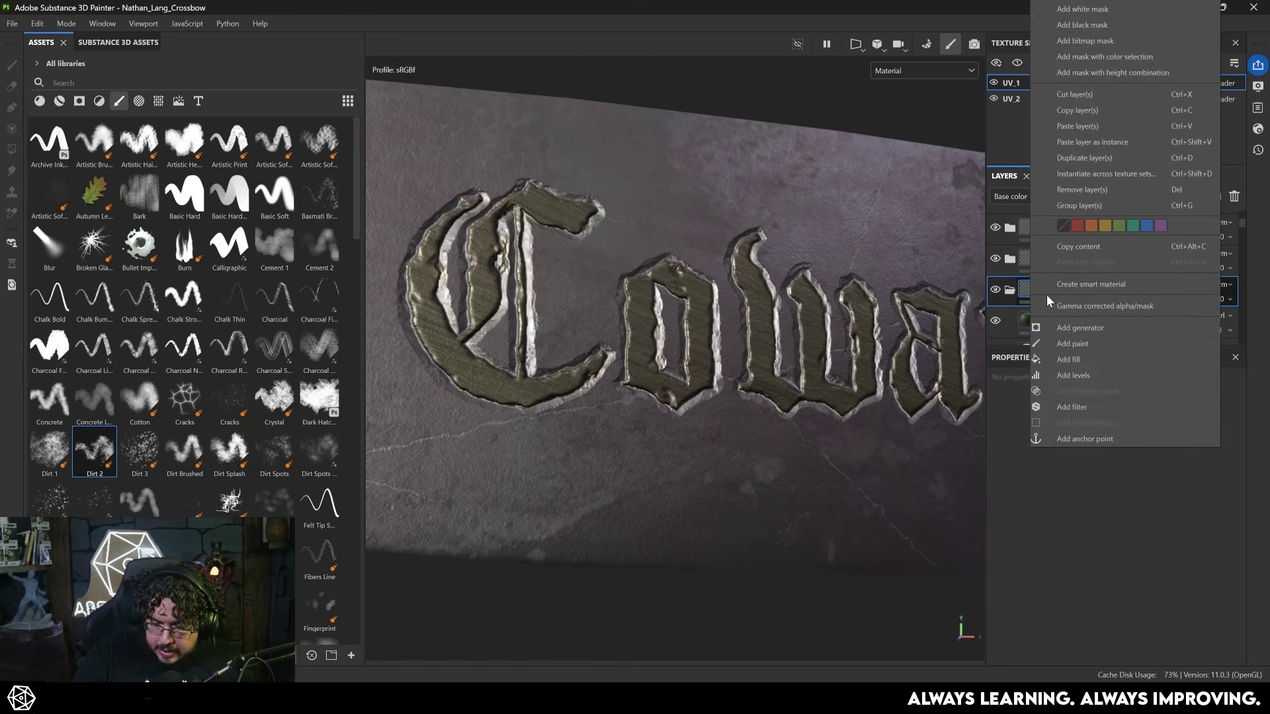
left_click(1074, 438)
Add a color-only fill layer above Rust Brown and set its base color to a very dark red.
scroll(1050, 268, "up", 3)
left_click(1177, 227)
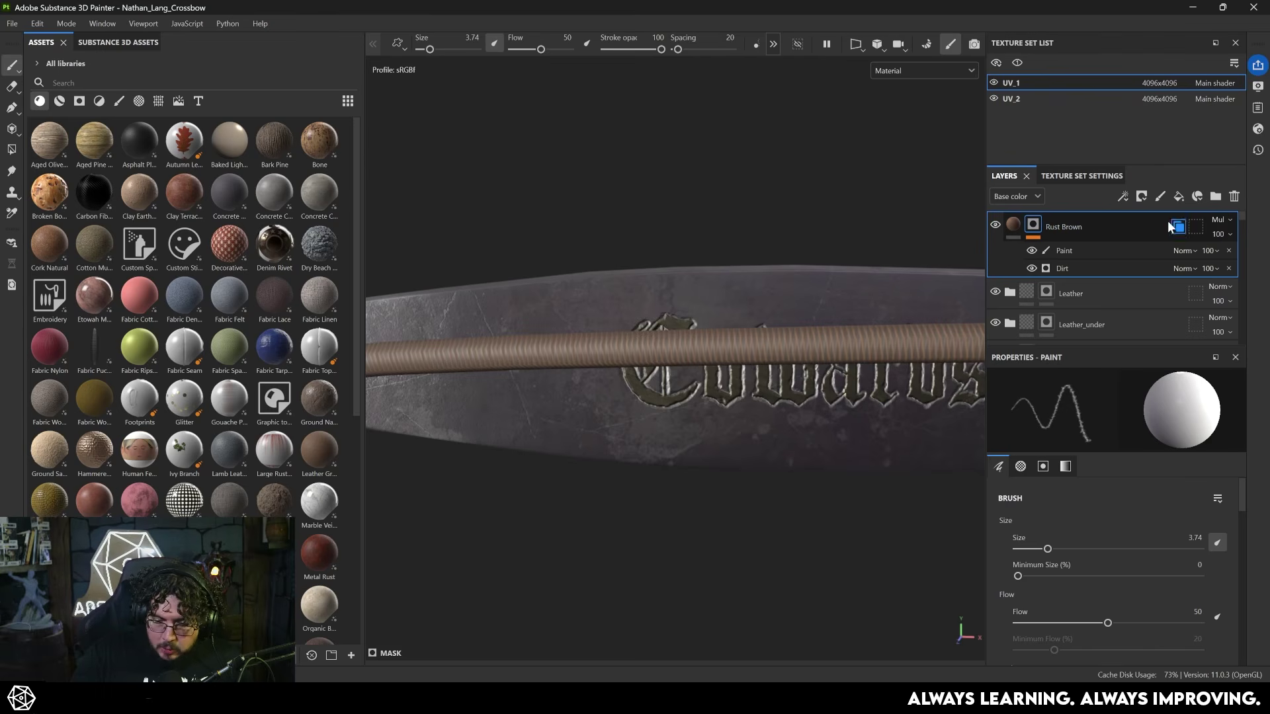
left_click(1178, 196)
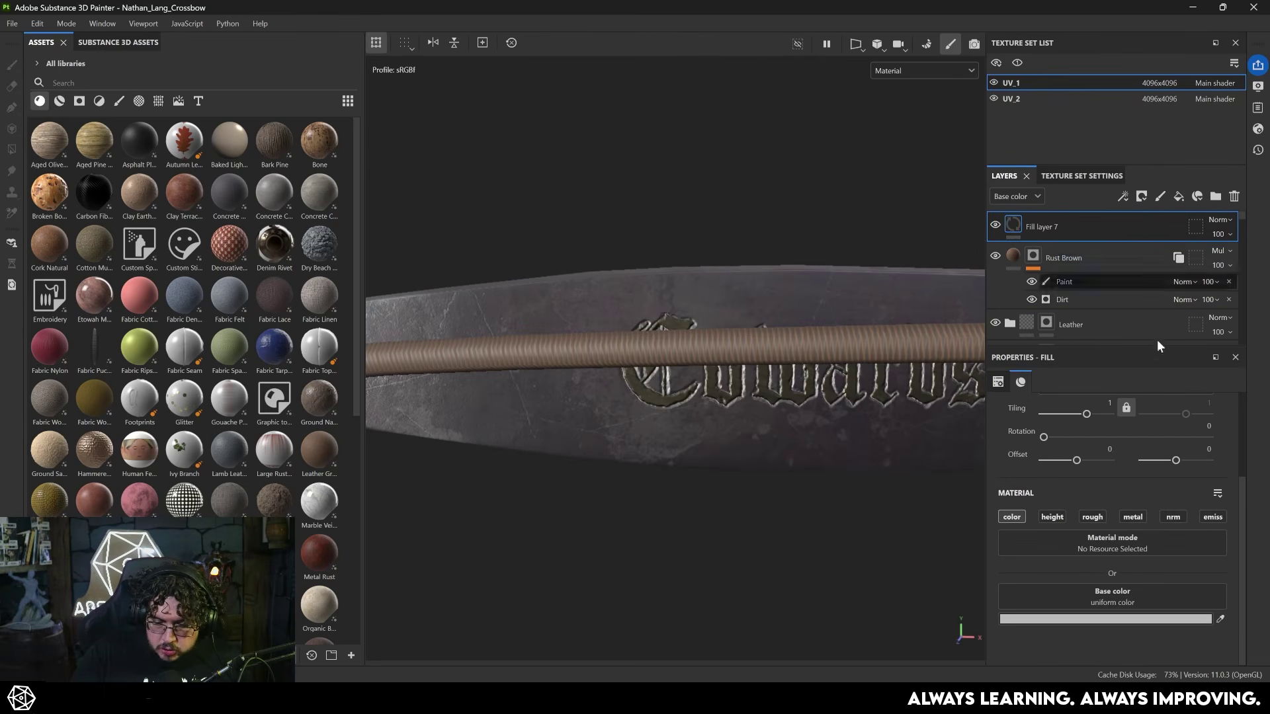
left_click(1126, 619)
left_click_drag(1052, 538, 1077, 579)
left_click(1093, 427)
Give the dark red fill layer a black mask and reveal it on the hooked side plate with Polygon Fill.
left_click_drag(767, 222, 819, 333, "alt")
left_click_drag(672, 385, 926, 350, "alt")
middle_click_drag(926, 350, 666, 369, "alt")
left_click_drag(666, 369, 624, 371, "alt")
middle_click_drag(624, 370, 408, 407, "alt")
left_click_drag(409, 407, 525, 285, "alt+shift")
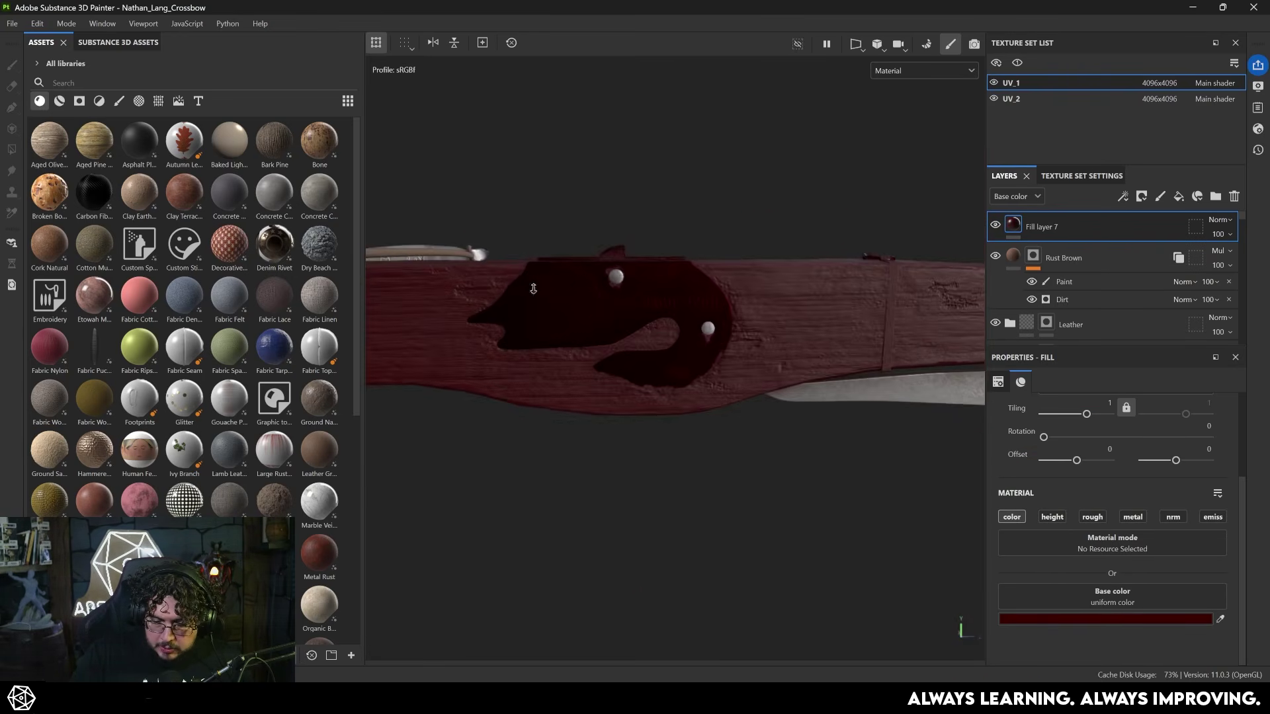
middle_click_drag(525, 285, 580, 312, "alt")
right_click_drag(580, 311, 890, 370, "alt")
right_click(1063, 231)
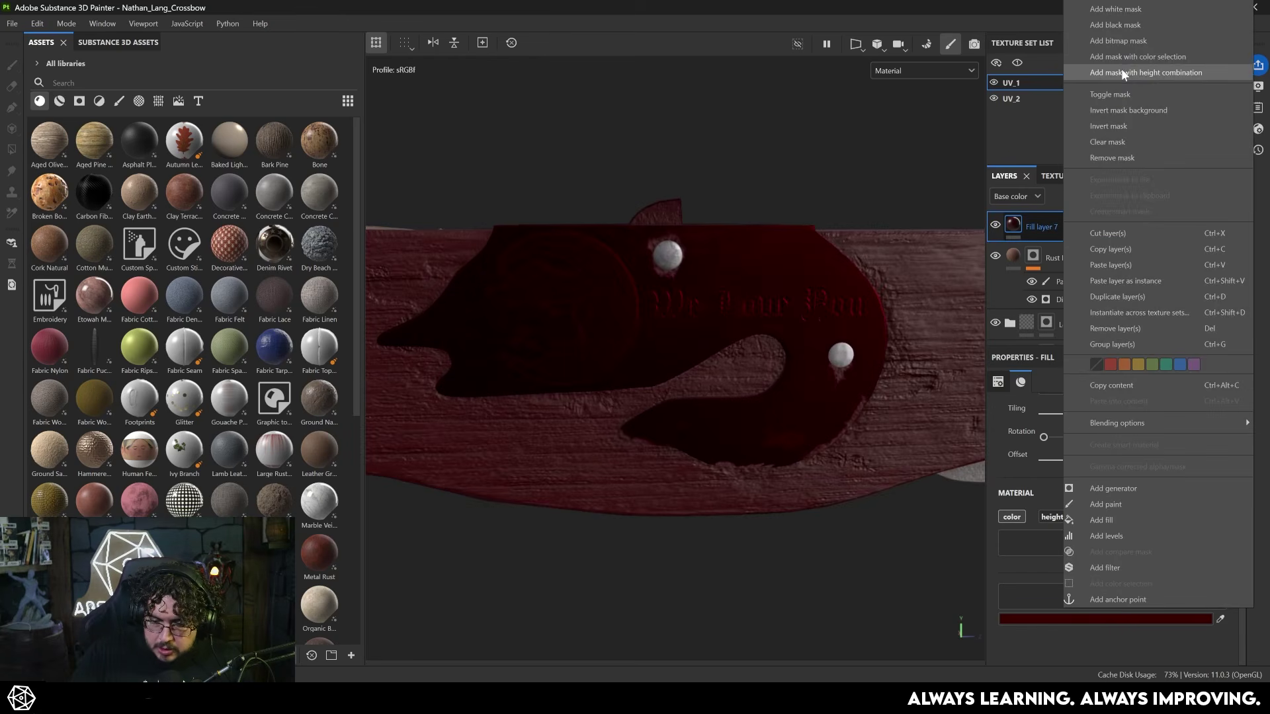
left_click(1149, 25)
key("4")
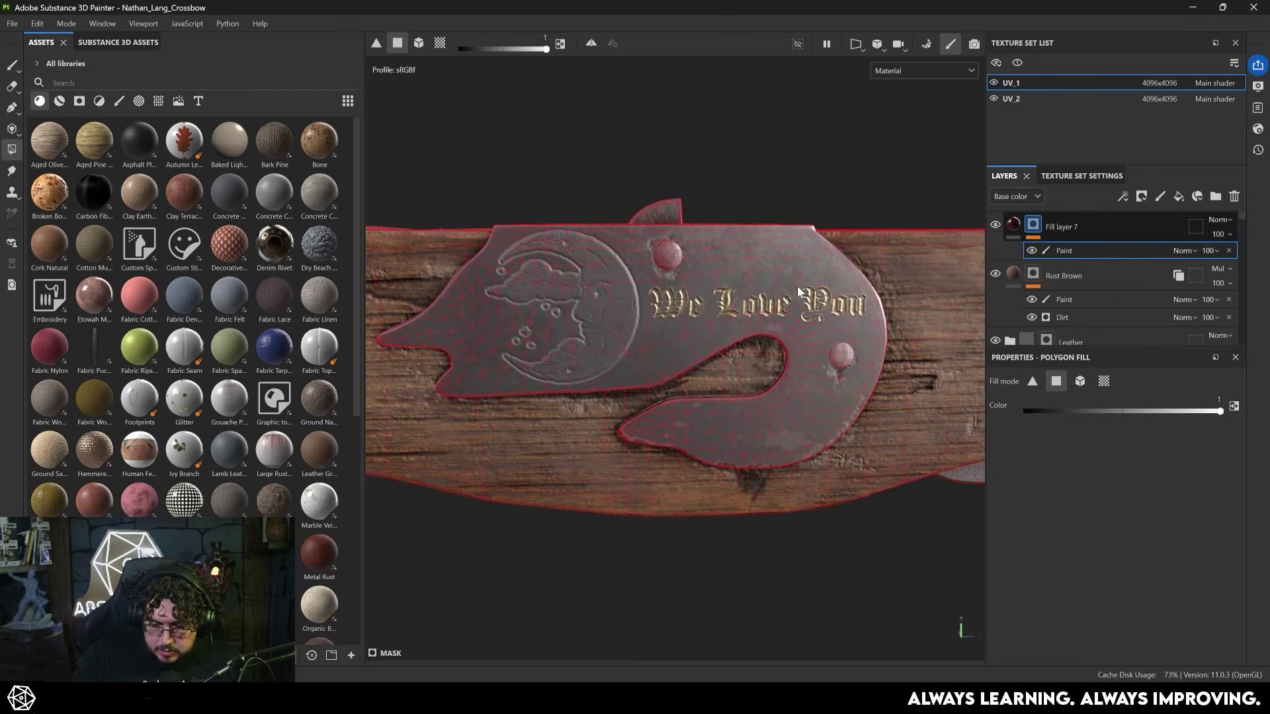
left_click(799, 283)
Reveal the dark red fill on the eye-engraved front band using Polygon Fill in mesh fill mode.
mouse_move(799, 283)
left_mouse_down("alt")
mouse_move(675, 295)
mouse_move(743, 284)
mouse_move(787, 304)
mouse_move(869, 423)
mouse_move(1033, 394)
left_mouse_up("alt")
key("1")
left_click_drag(635, 385, 873, 377, "alt")
key("4")
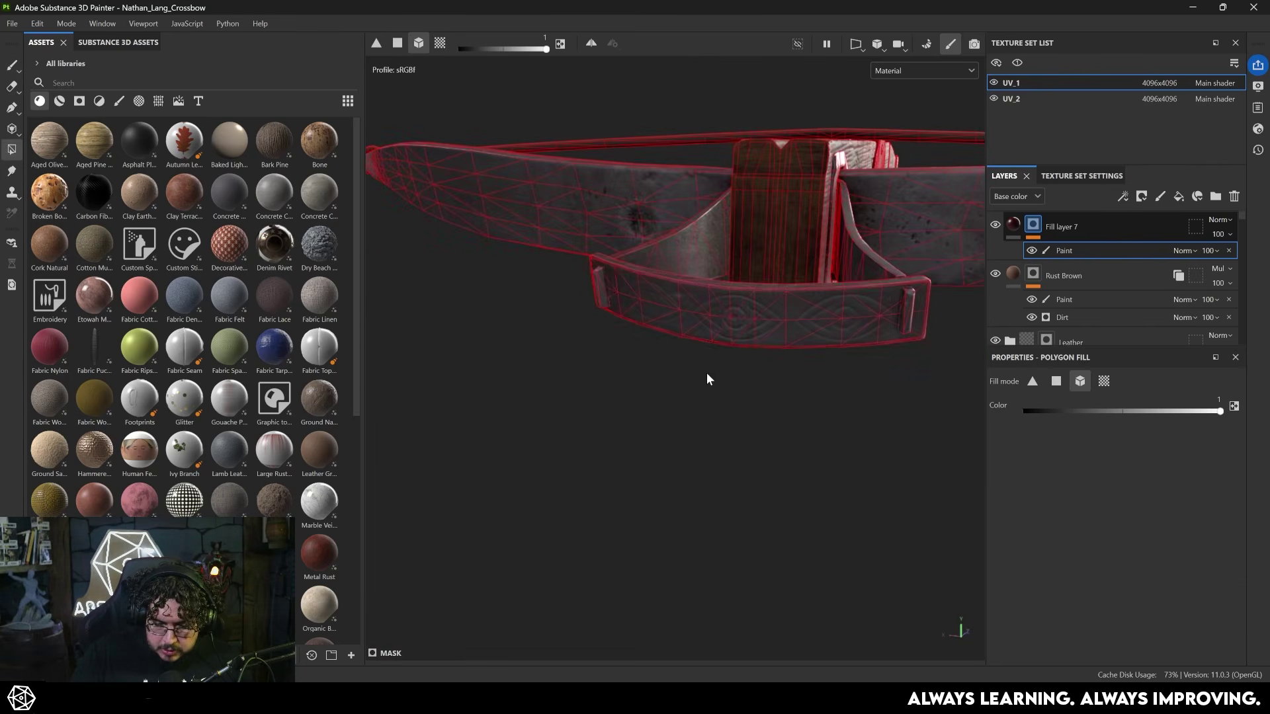
left_click(760, 330)
mouse_move(761, 332)
left_mouse_down("alt")
mouse_move(585, 367)
mouse_move(668, 364)
left_mouse_up("alt")
key("1")
Add a Dirt generator to the dark red fill layer's mask and set its blending mode to Multiply.
right_click(1033, 225)
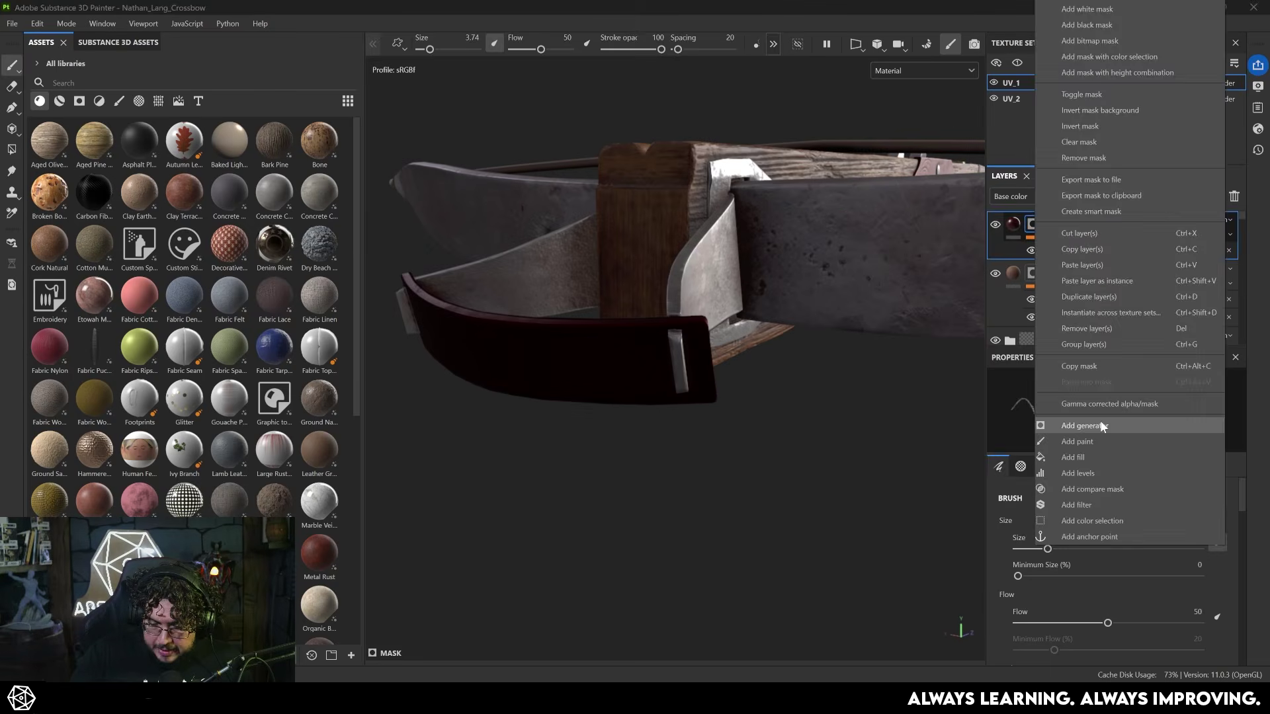
left_click(1103, 425)
left_click(1103, 424)
left_click(1098, 498)
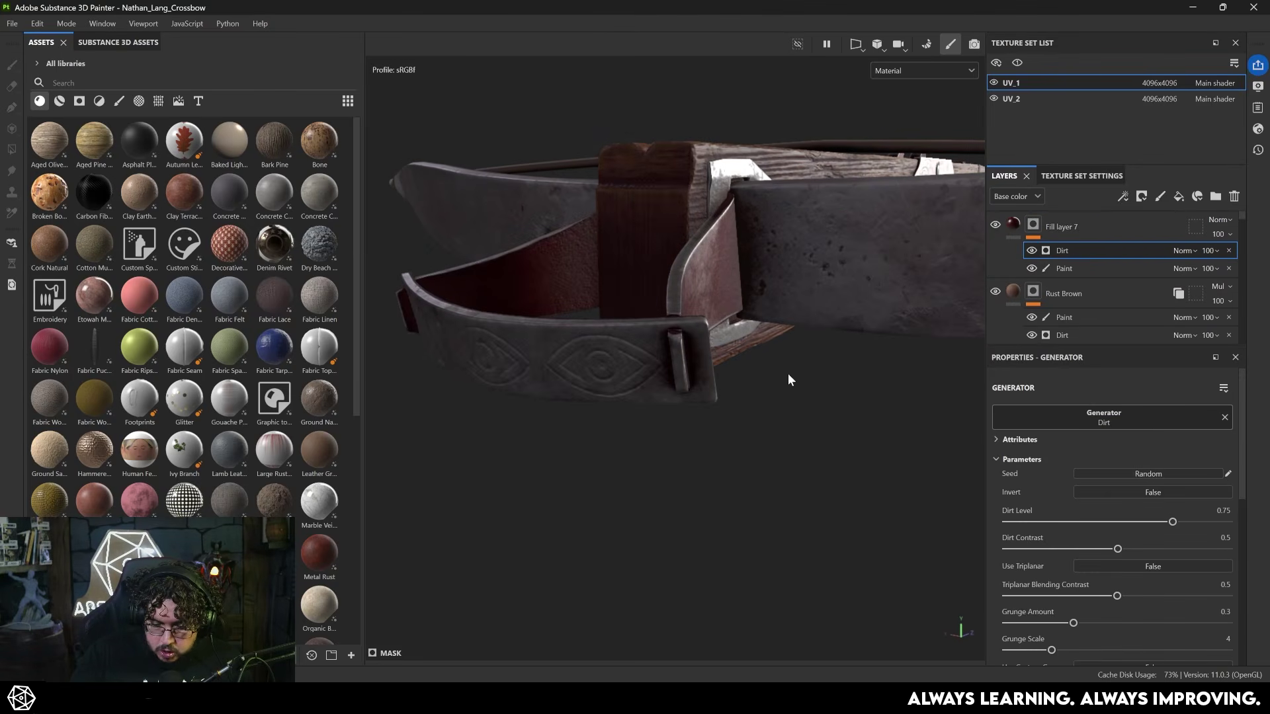
left_click(1184, 250)
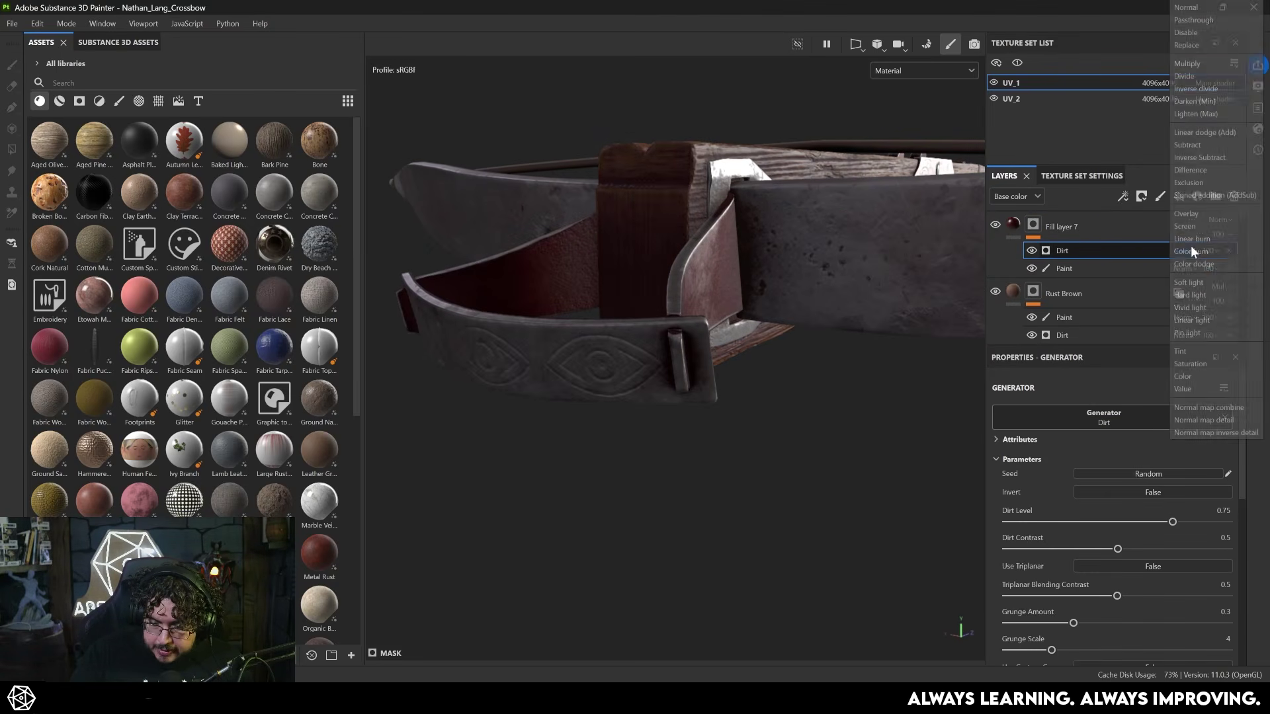
left_click(1181, 69)
Try inverting the Dirt generator while viewing the engraved side plate, and set Invert back to False.
left_click_drag(860, 284, 602, 424, "alt")
right_click_drag(602, 423, 823, 508, "alt")
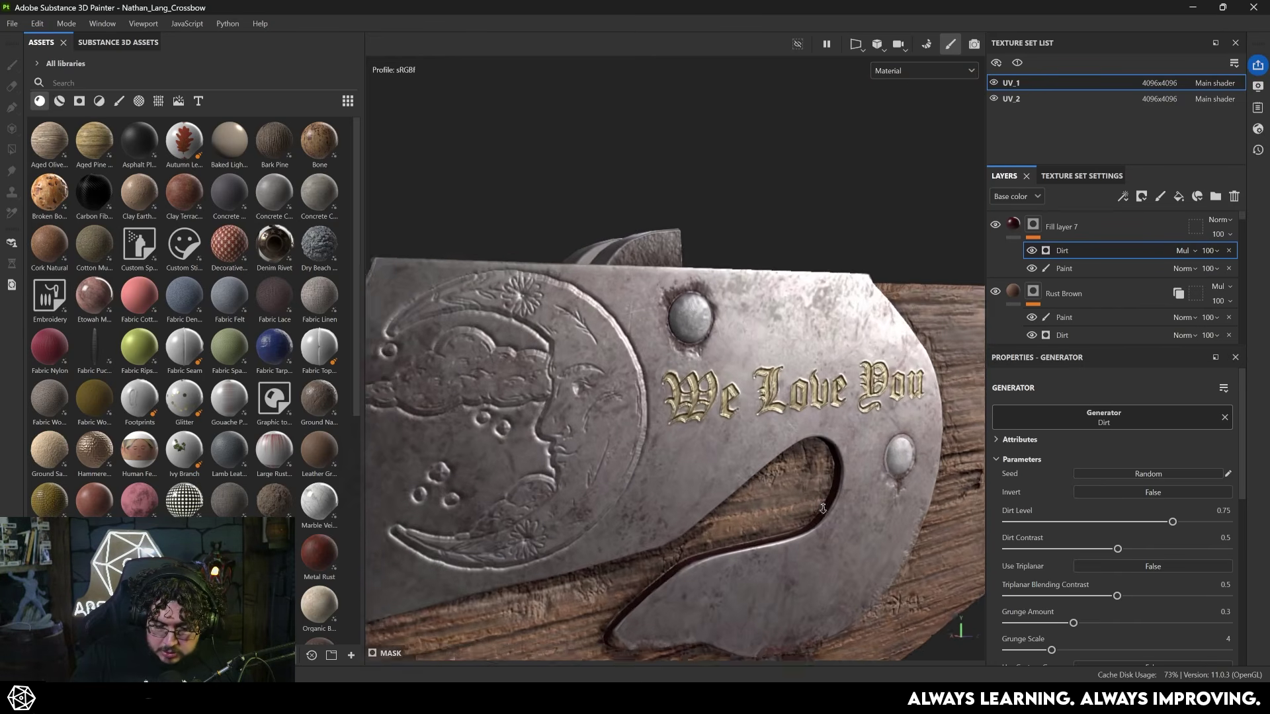
mouse_move(822, 508)
left_mouse_down("alt")
mouse_move(722, 480)
mouse_move(564, 341)
left_mouse_up("alt")
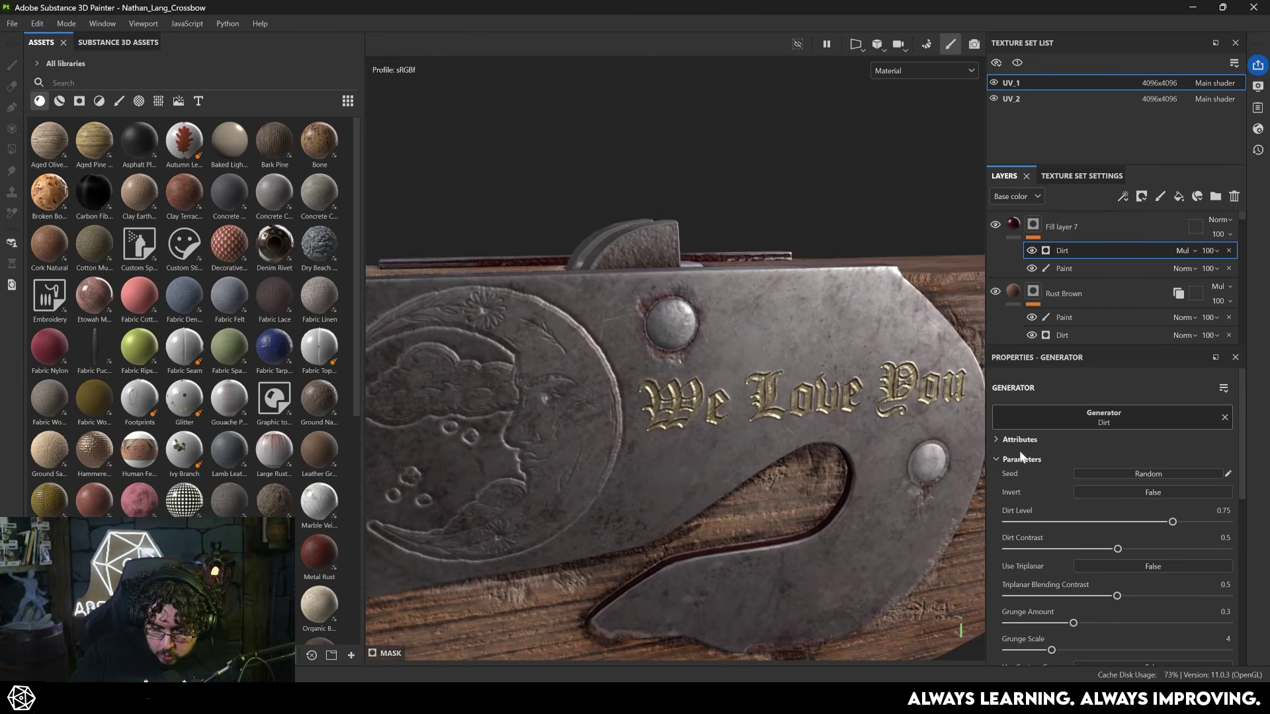
left_click(1166, 494)
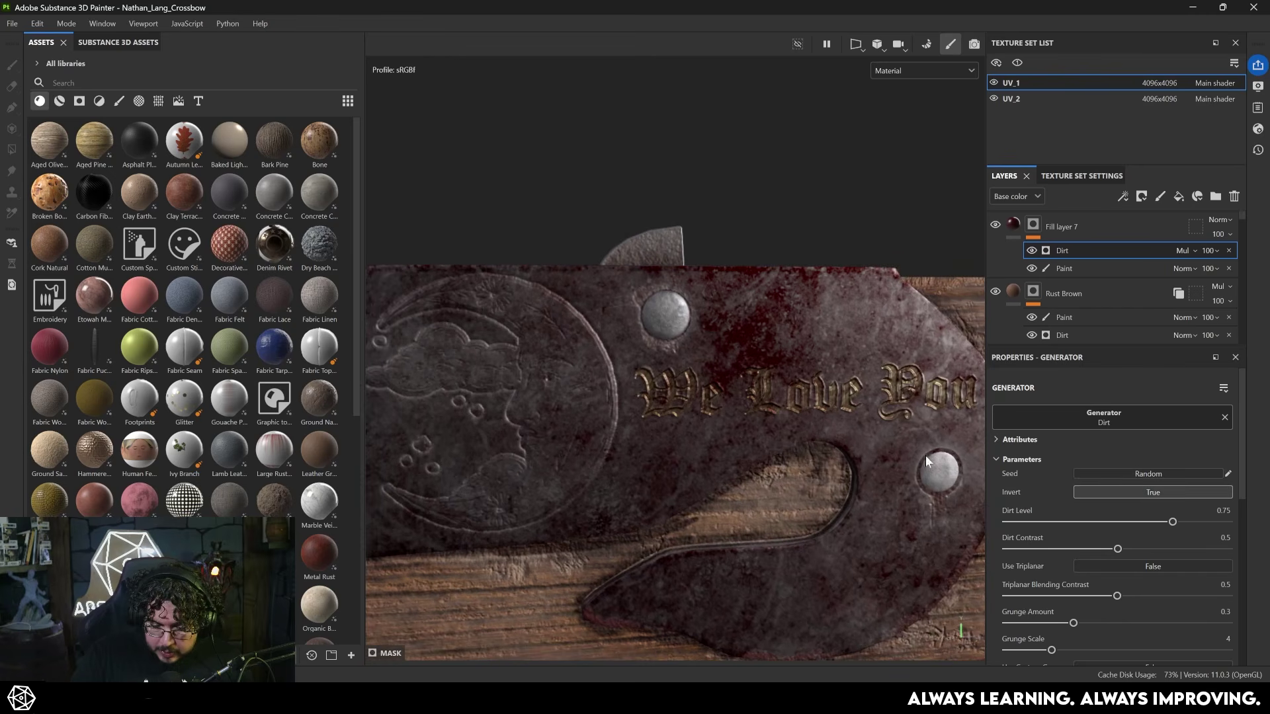
left_click(1113, 490)
Assign the Engravings Edge anchor point to the Dirt generator's Micro Normal and Micro Height inputs.
scroll(1131, 523, "down", 10)
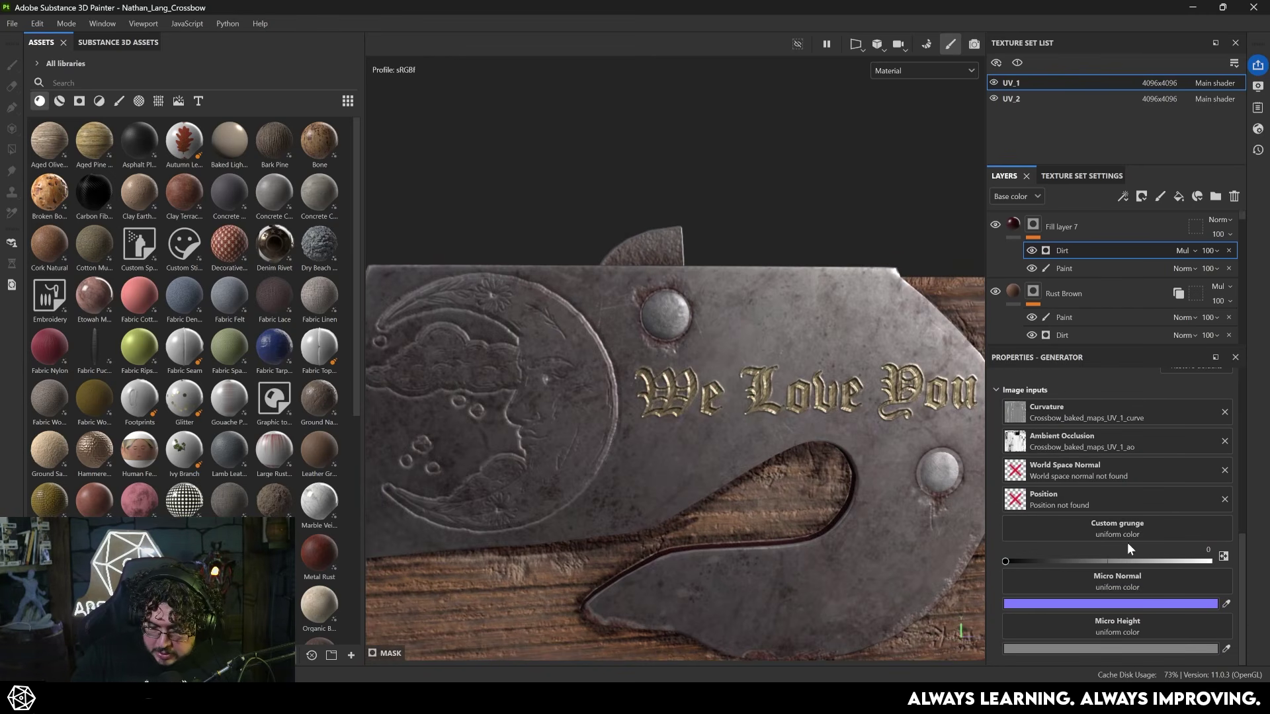
left_click(1135, 582)
left_click(1166, 387)
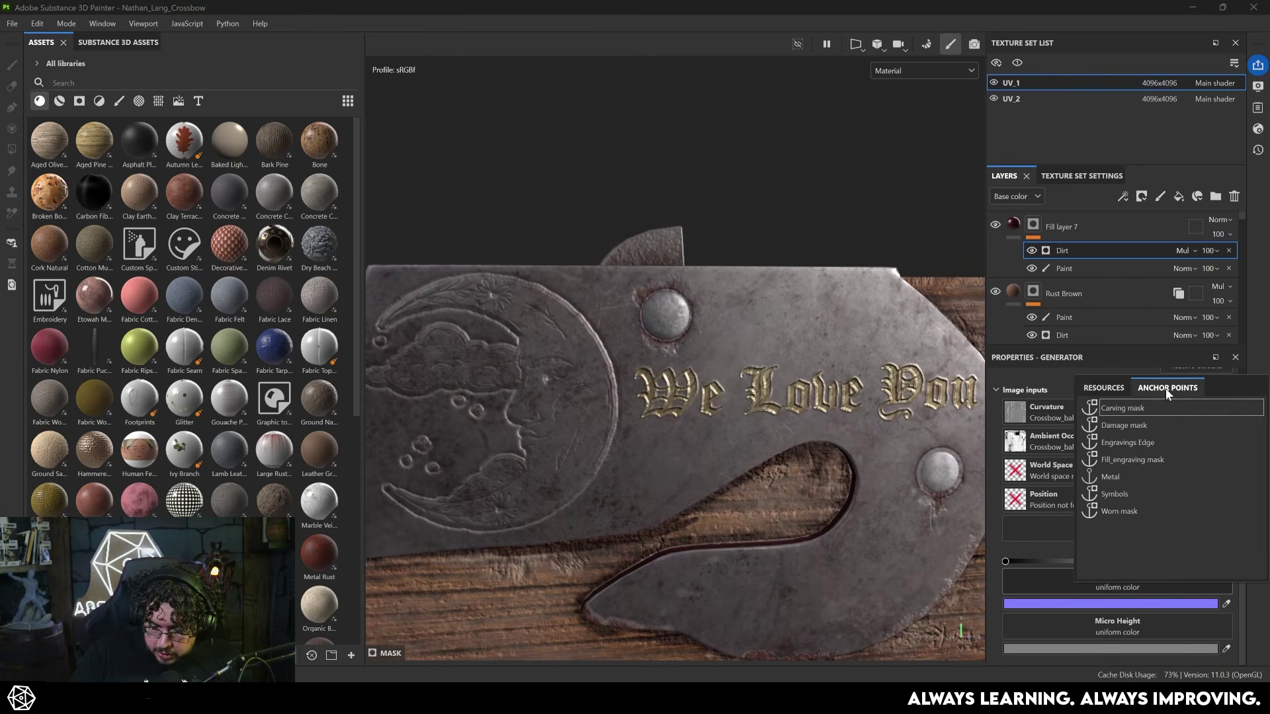
left_click(1133, 441)
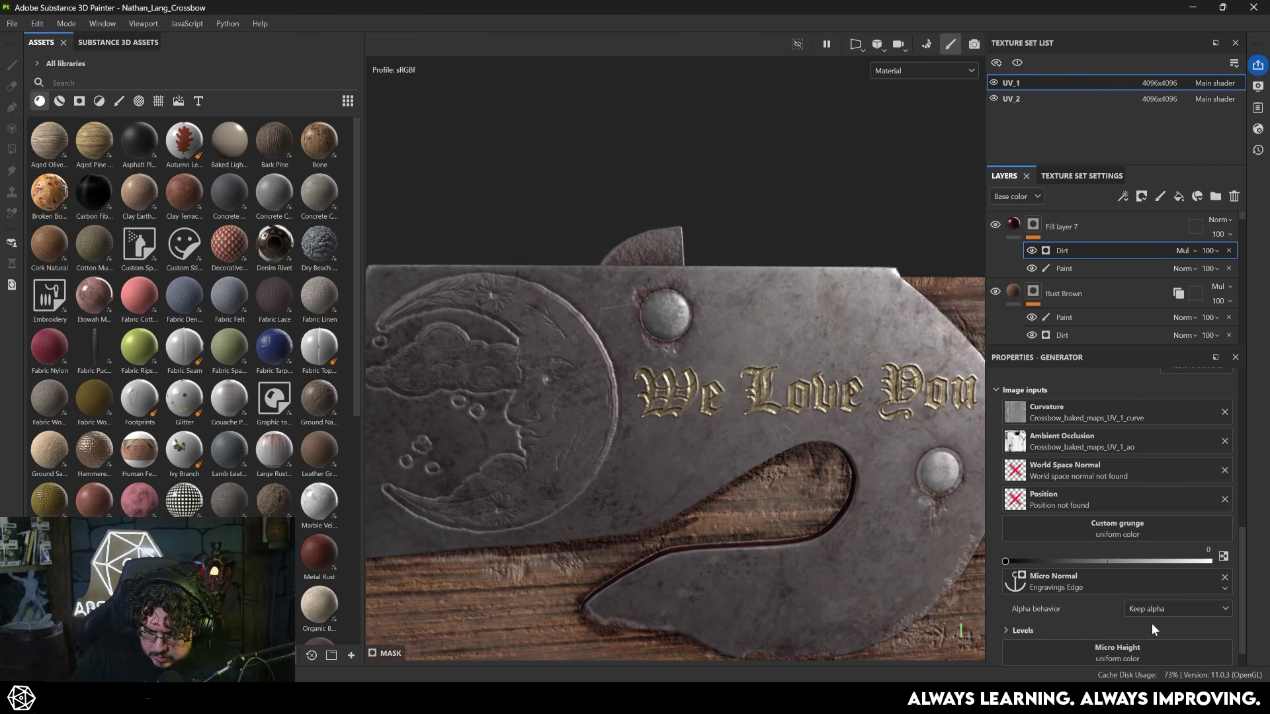
scroll(1132, 575, "down", 4)
scroll(1121, 587, "down", 1)
left_click(1133, 616)
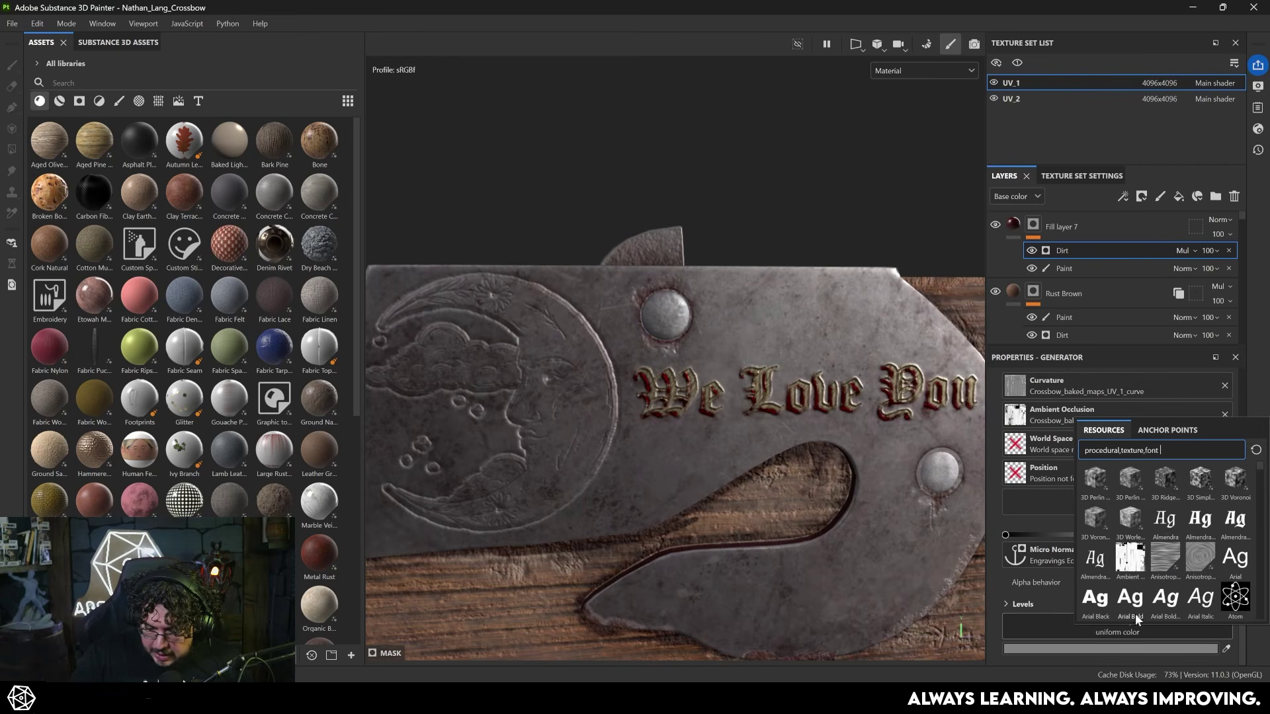
left_click(1167, 430)
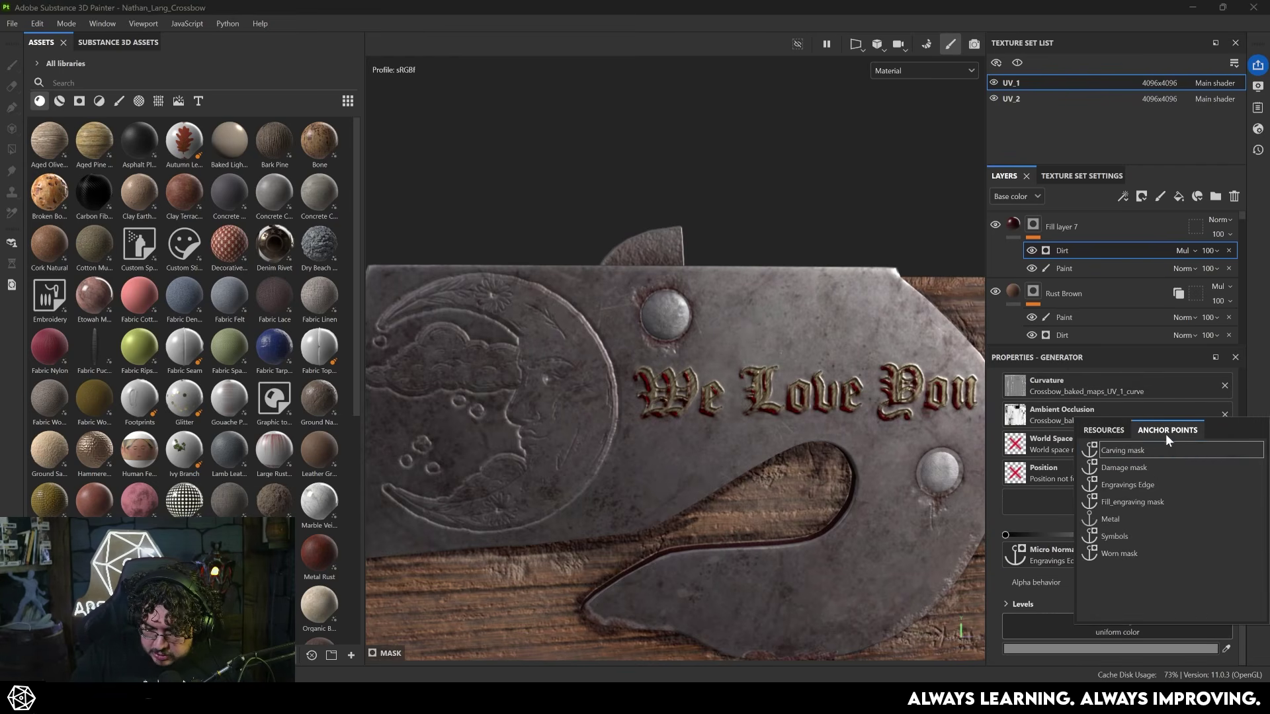
left_click(1133, 484)
Try the Fill_engraving mask anchor point as the Dirt generator's Micro Normal while viewing the eye-engraved front band.
left_click_drag(765, 501, 692, 416, "alt")
right_click_drag(691, 415, 751, 452, "alt")
left_click_drag(751, 452, 781, 467, "alt")
right_click_drag(780, 466, 878, 468, "shift")
left_click_drag(890, 446, 976, 522, "alt")
left_click(1155, 561)
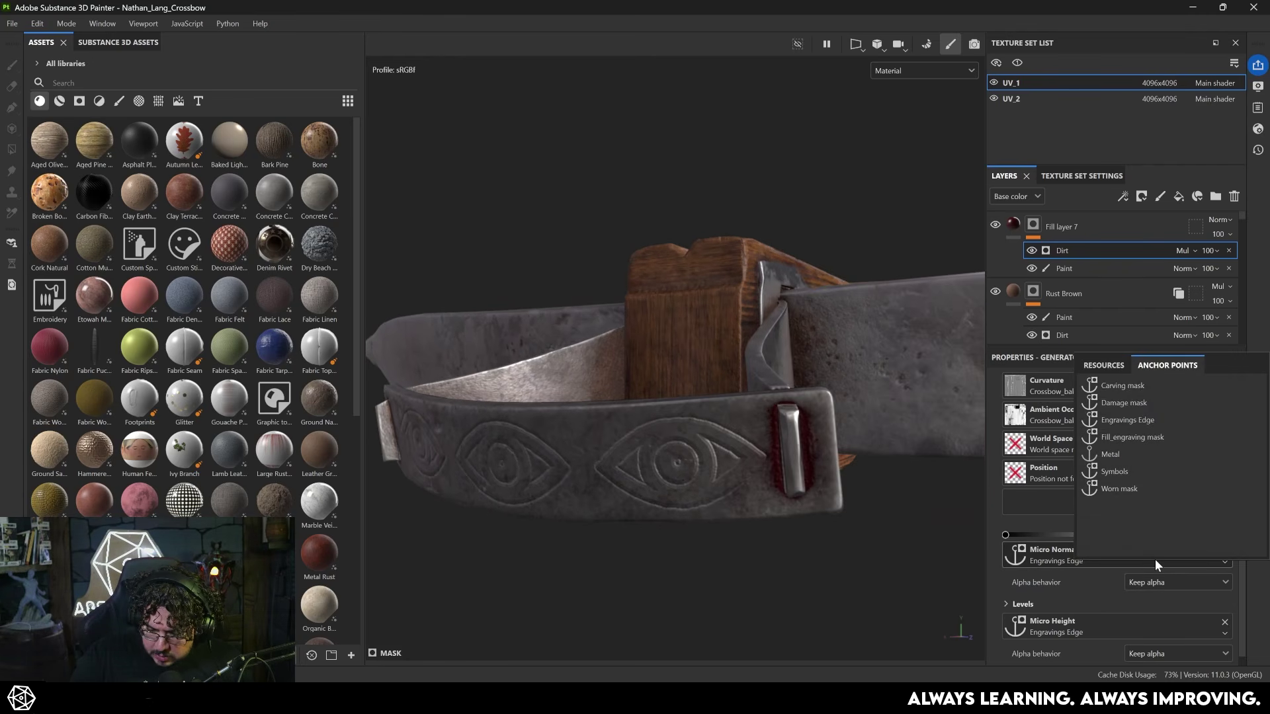
left_click(1127, 437)
Assign the Symbols anchor point to the Dirt generator's Micro Normal and Micro Height inputs.
left_click(1120, 550)
left_click(1125, 463)
left_click_drag(827, 488, 740, 472, "alt")
middle_click_drag(740, 472, 916, 459, "alt")
right_click_drag(915, 459, 969, 471, "alt")
left_click(1081, 622)
left_click(1116, 533)
Change Fill layer 7's base color to a dark brown, about 39260A, while viewing the engraved eyes.
right_click_drag(529, 396, 503, 443, "alt")
left_click_drag(504, 443, 550, 439, "alt")
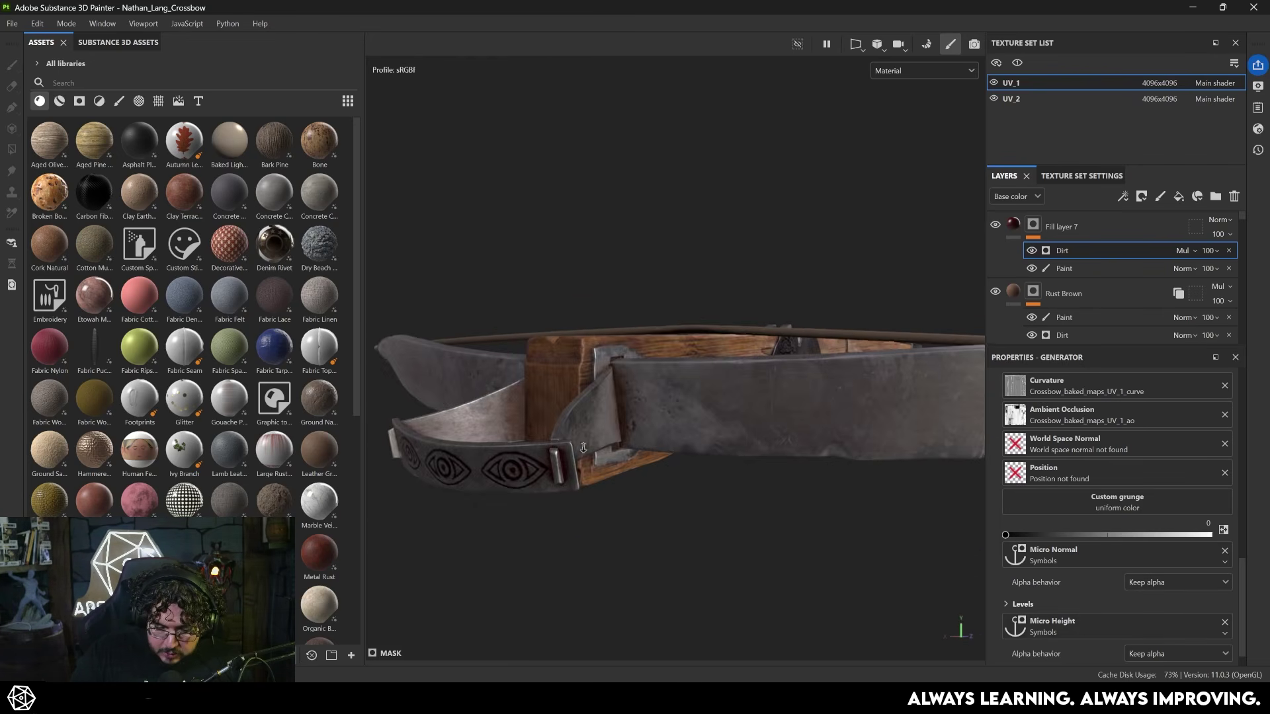
right_click_drag(550, 439, 566, 441, "alt")
middle_click_drag(566, 442, 650, 403, "alt")
right_click_drag(649, 403, 754, 436, "shift")
left_click_drag(753, 437, 775, 421, "alt")
left_click(1013, 225)
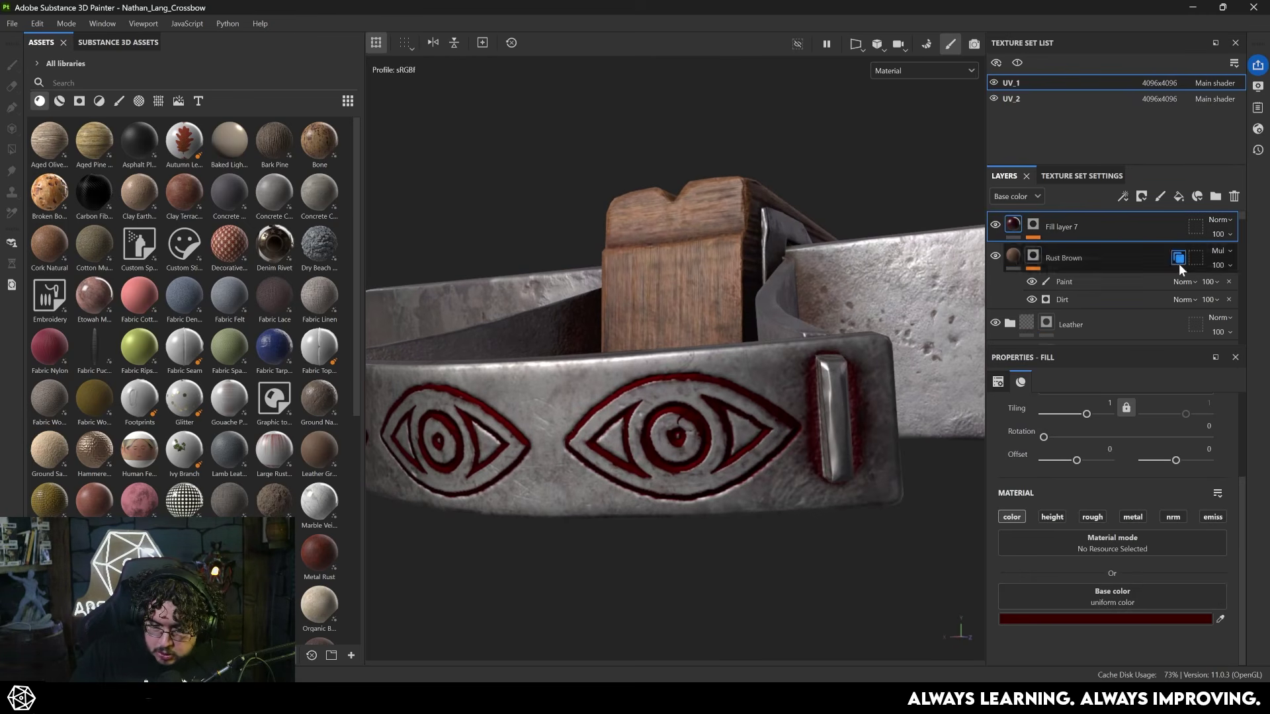
left_click(1093, 619)
left_click(1089, 594)
left_click(1054, 559)
left_click_drag(1054, 559, 1047, 580)
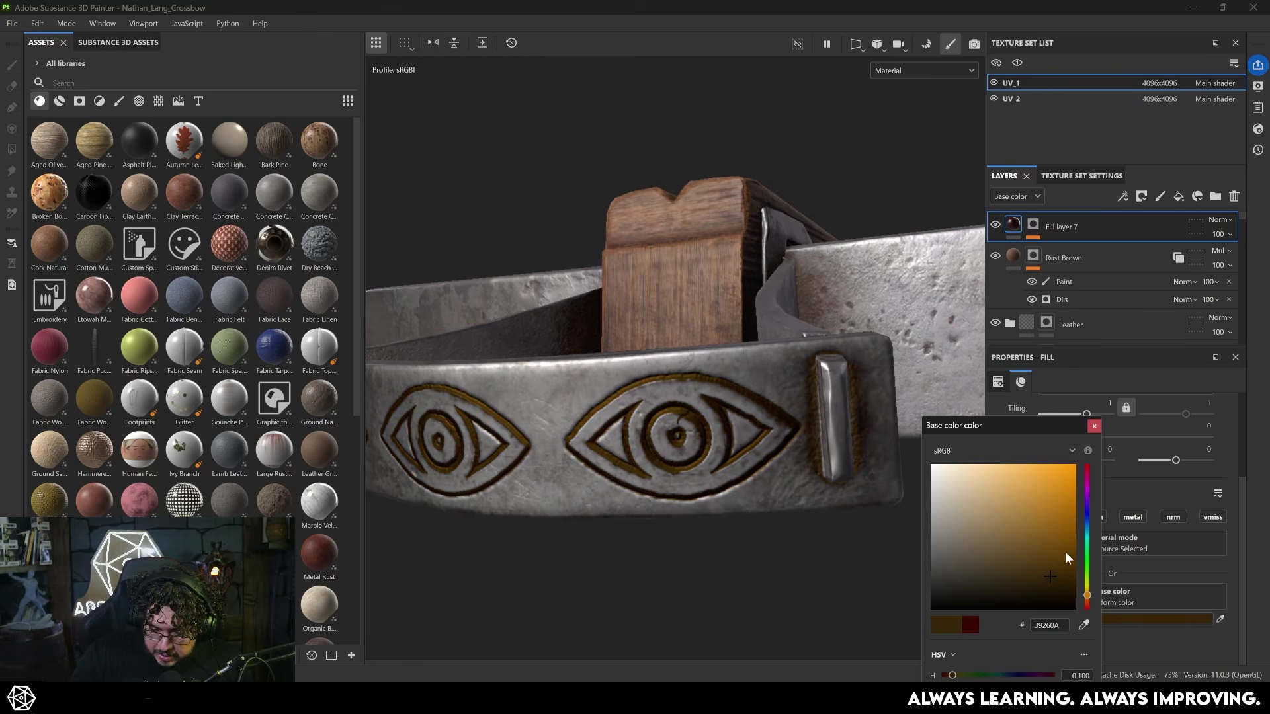
left_click(1094, 425)
Enable roughness on Fill layer 7 at 0.6518 and set the layer to Multiply at 71 opacity.
scroll(1124, 622, "down", 2)
left_click_drag(1107, 593, 1133, 593)
left_click(1219, 219)
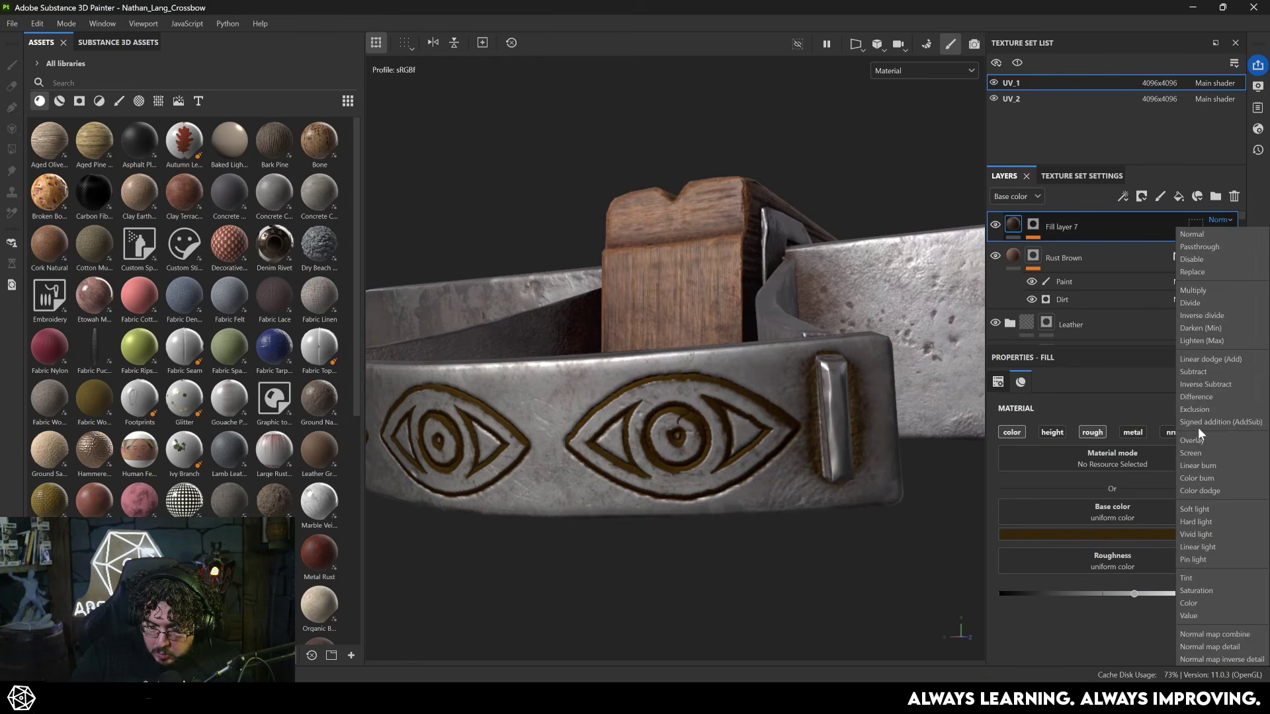
left_click(1203, 289)
left_click(1219, 234)
left_click_drag(1223, 258, 1235, 258)
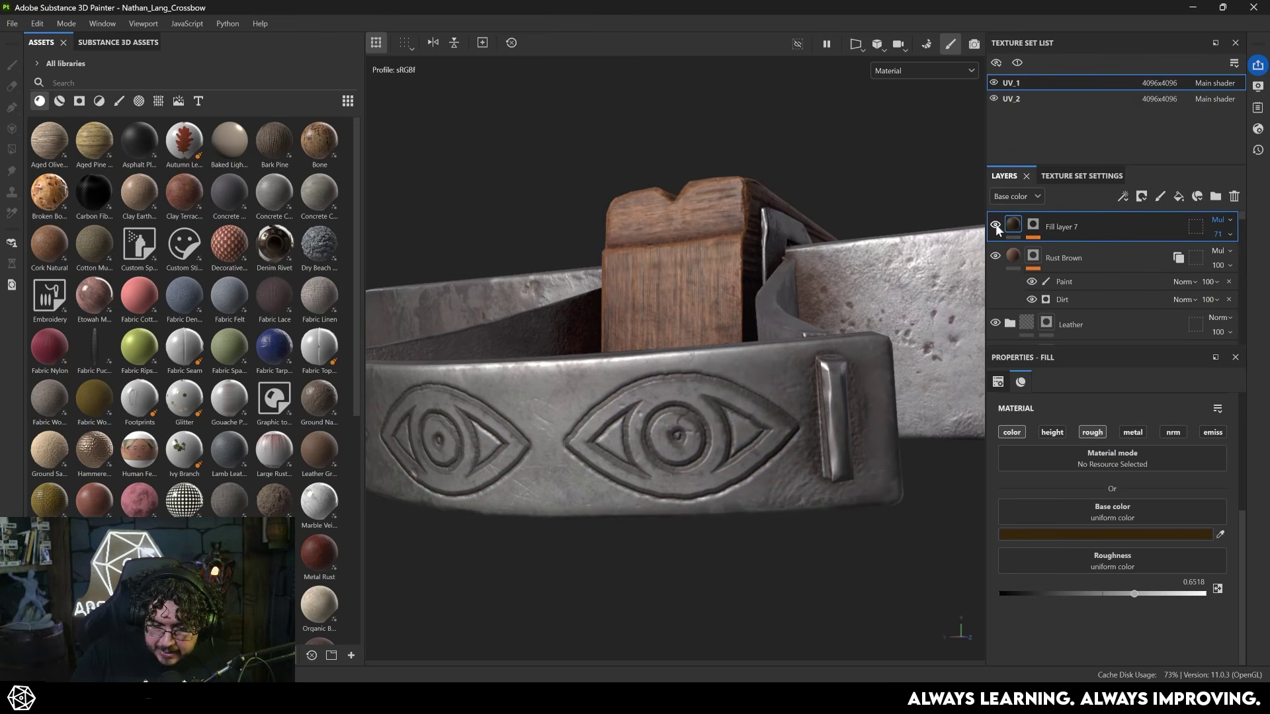
Hide Fill layer 7 to compare the engraved front band with and without the brown dirt.
right_click_drag(841, 551, 527, 311, "alt")
left_click_drag(423, 389, 437, 420, "alt")
left_click_drag(751, 476, 748, 511, "alt")
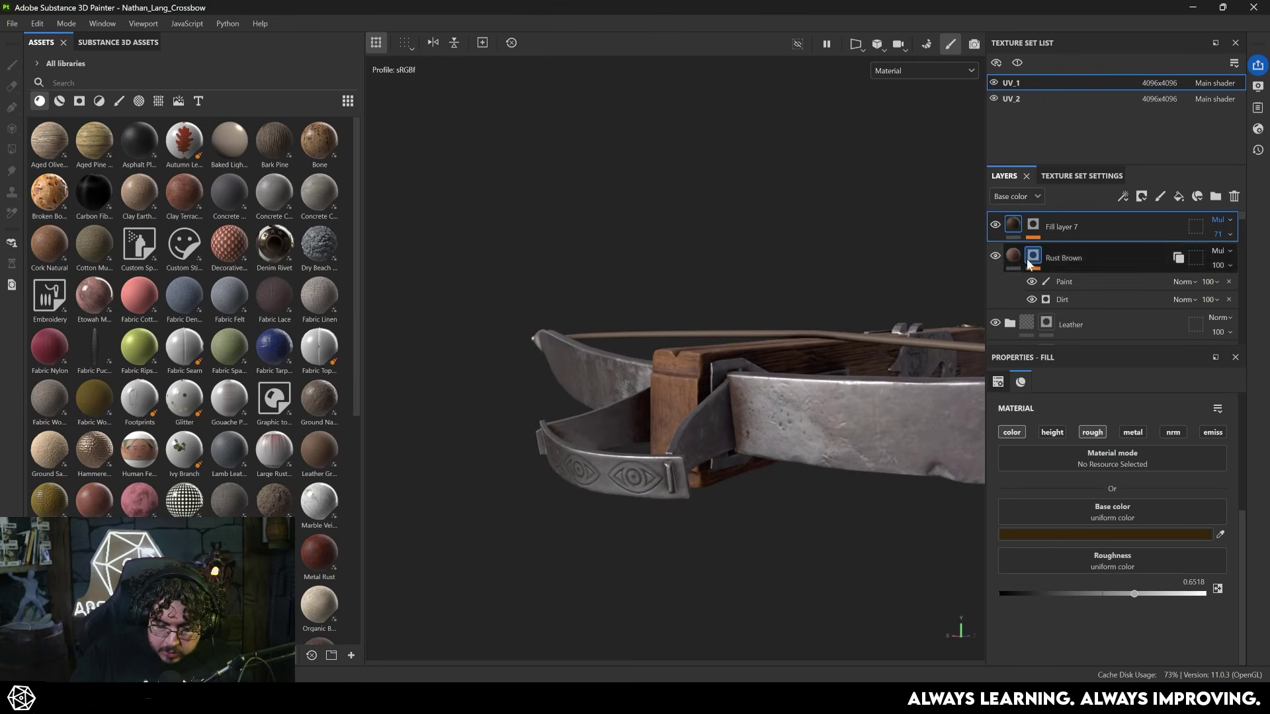
left_click(993, 226)
left_click_drag(540, 454, 521, 461, "alt")
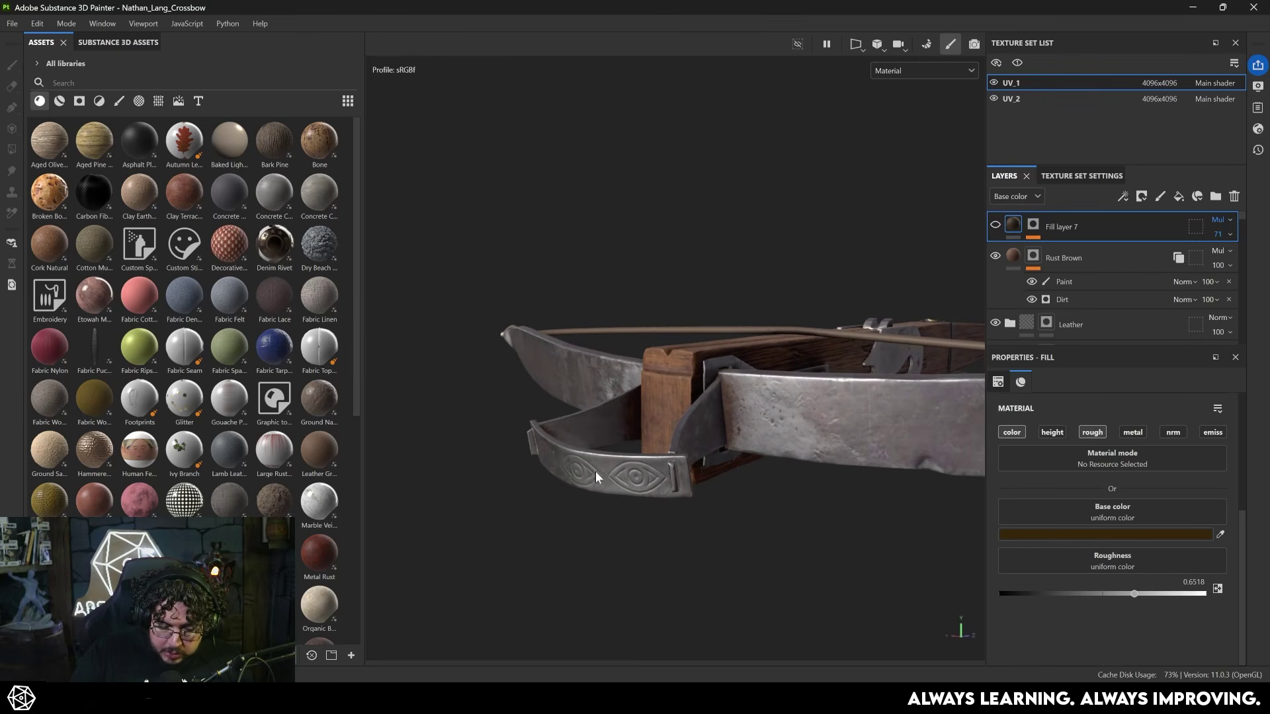
Compare the moon and lettering engravings on the side plate with Fill layer 7 shown and hidden.
left_click_drag(925, 423, 775, 452, "alt")
middle_click_drag(772, 452, 622, 397, "alt")
right_click_drag(622, 397, 1072, 542, "alt")
middle_click_drag(628, 384, 712, 466, "alt")
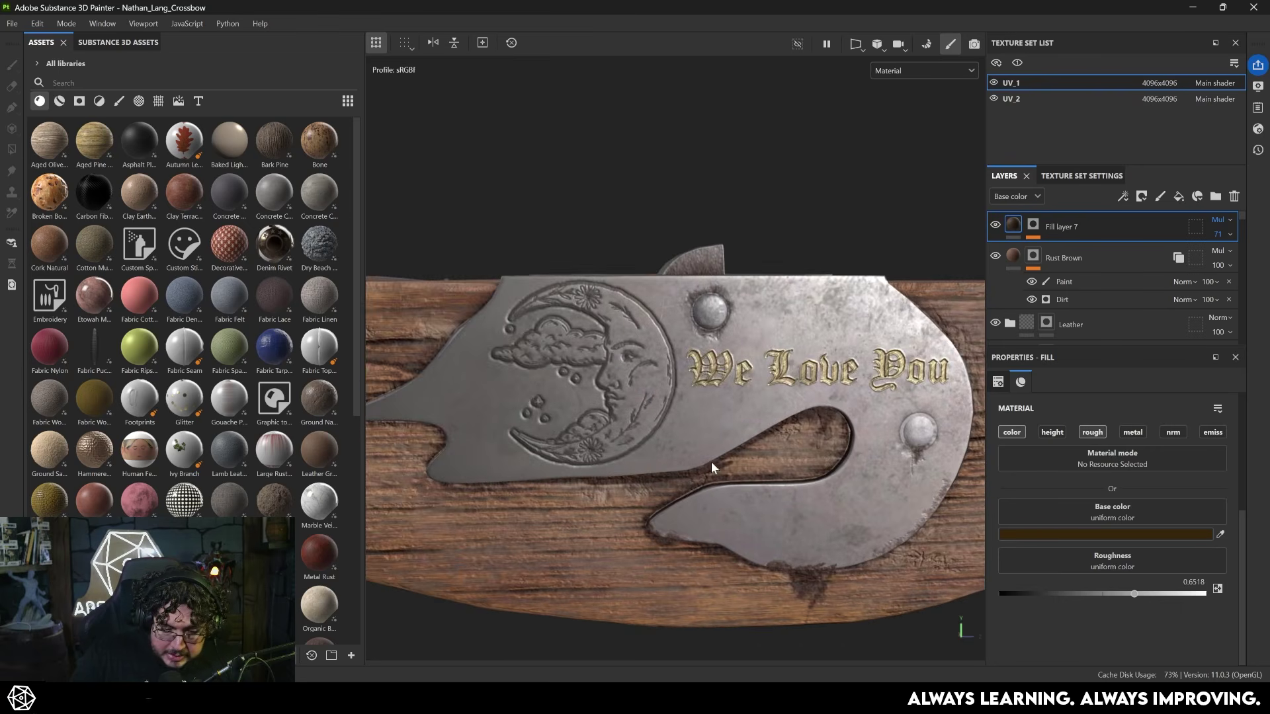
right_click_drag(711, 466, 797, 519, "alt")
left_click_drag(796, 519, 741, 489, "alt")
left_click_drag(532, 272, 585, 299, "alt")
left_click(998, 223)
left_click(997, 225)
right_click_drag(787, 416, 668, 371, "alt")
middle_click_drag(668, 370, 710, 321, "alt")
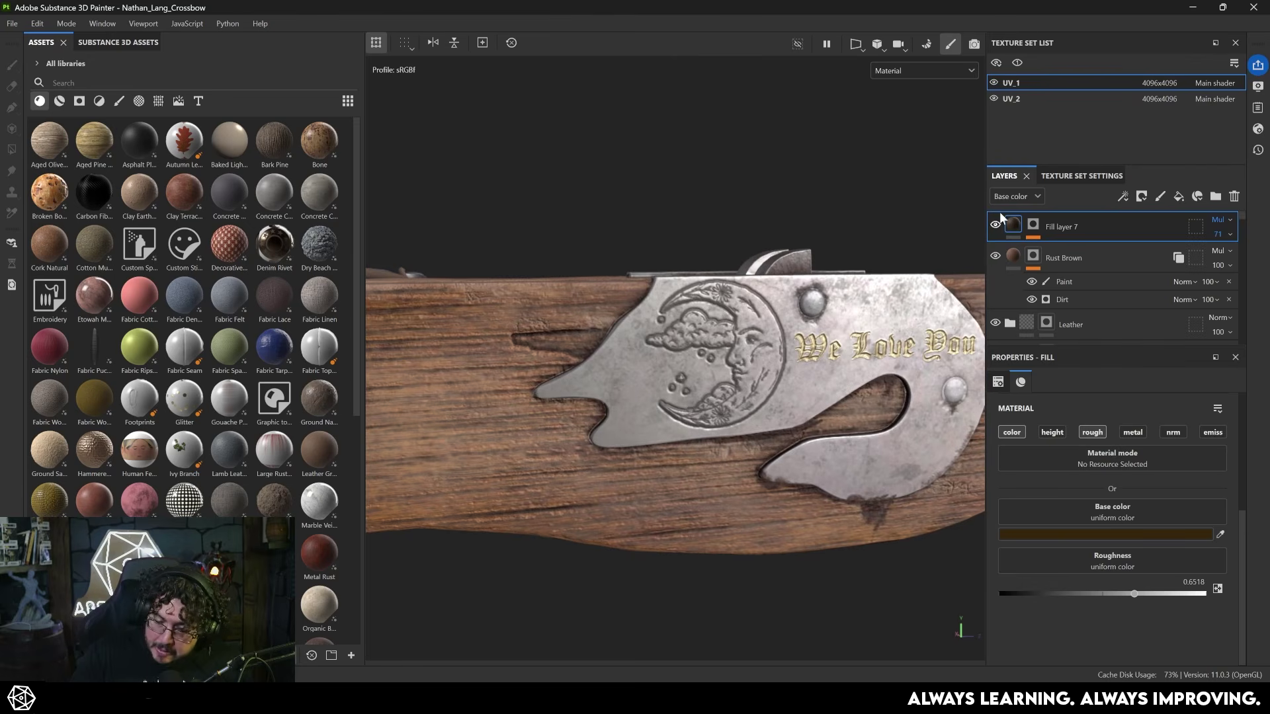
Add a fill to Fill layer 7's mask using the Grunge Croncrete Spots texture.
right_click(1033, 225)
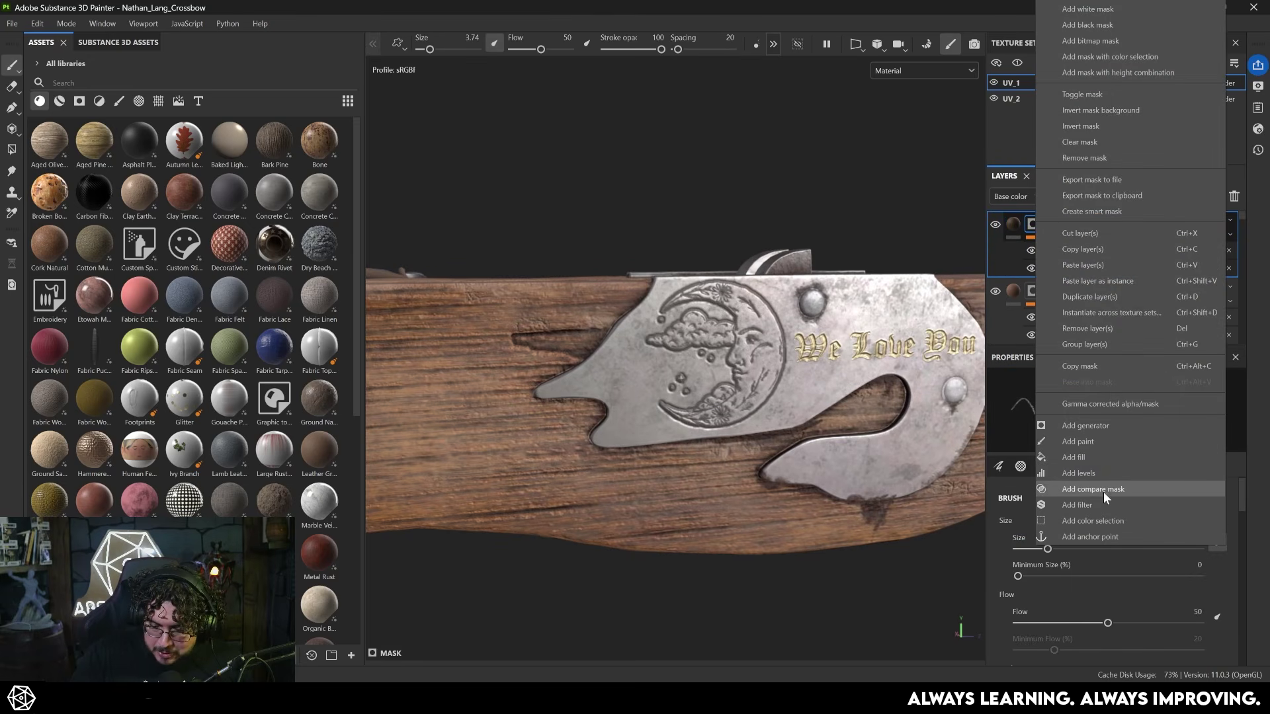
left_click(1077, 458)
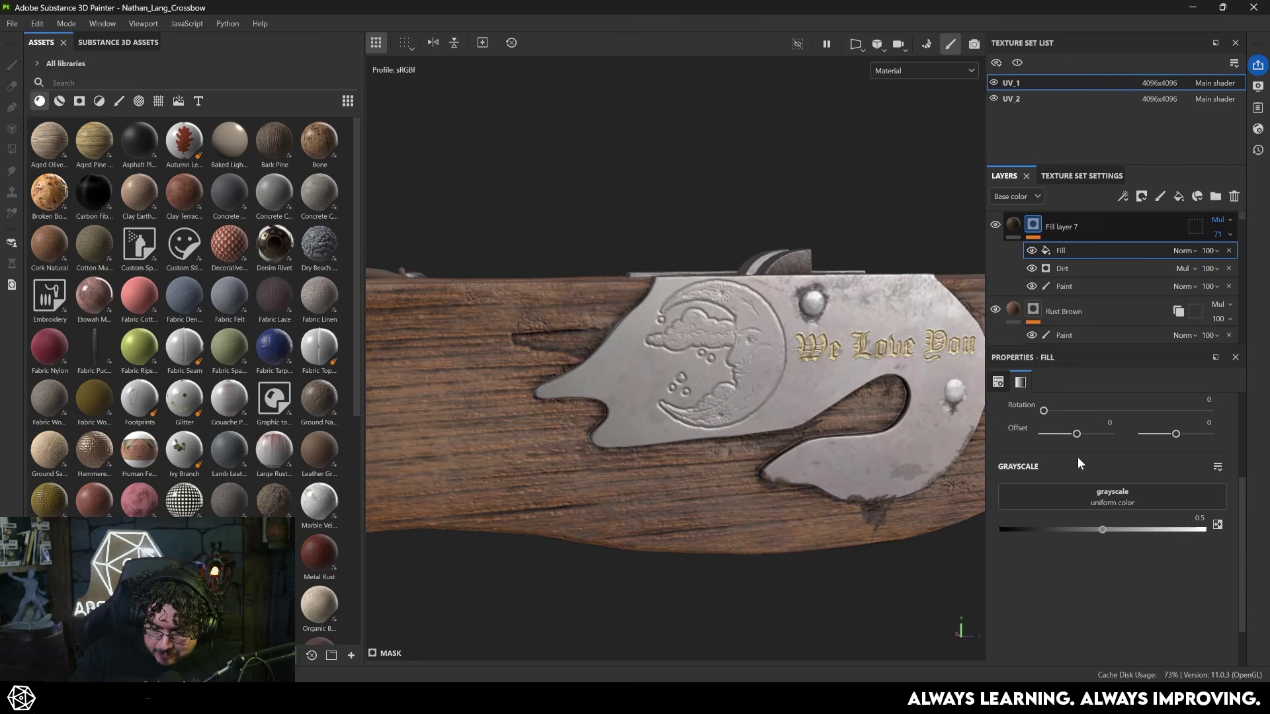
left_click(1101, 495)
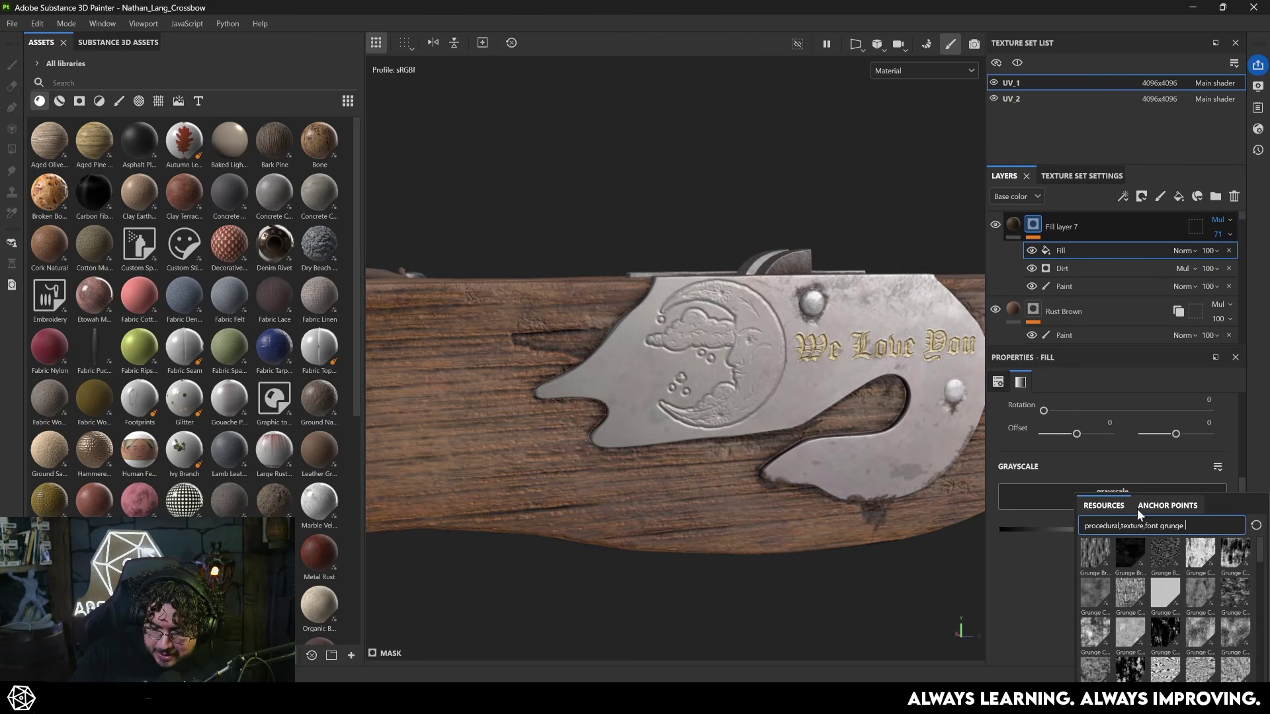
left_click(1129, 671)
Set the Grunge Croncrete Spots fill's tiling to 4.37 and its balance to 0.9.
scroll(1114, 597, "up", 1)
scroll(1100, 630, "up", 2)
left_click_drag(1085, 506, 1092, 508)
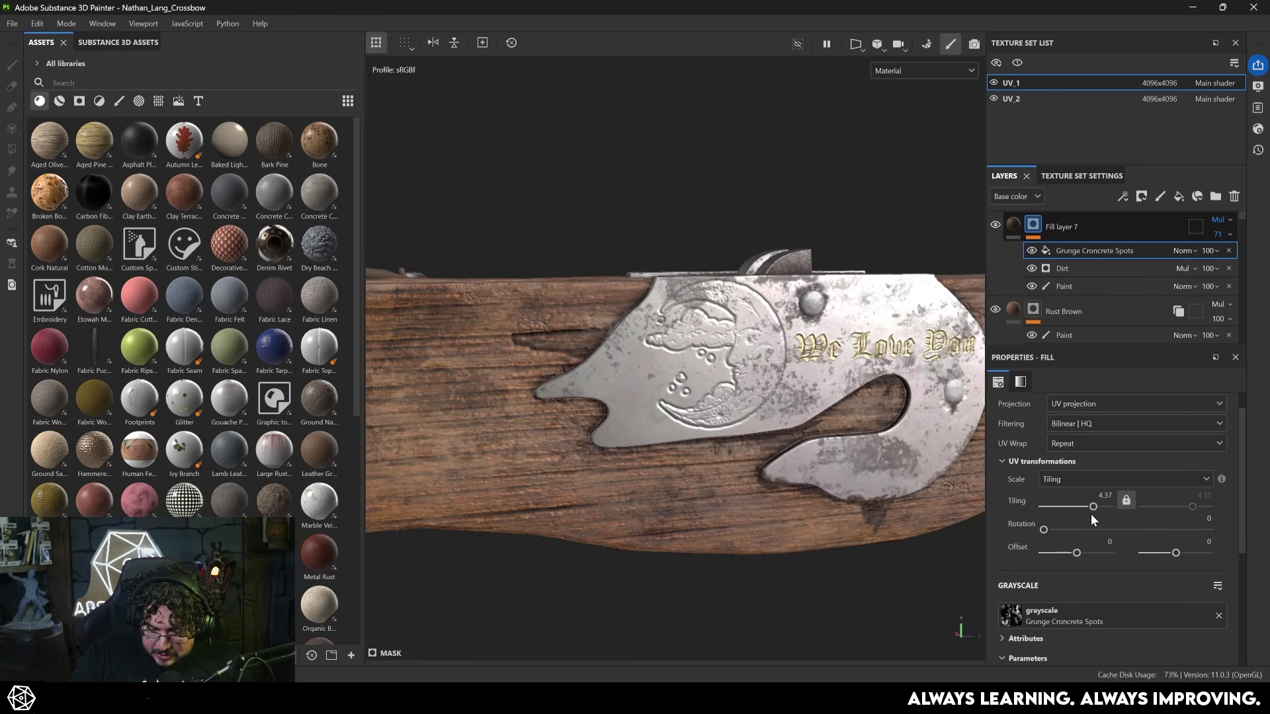
scroll(1066, 630, "down", 1)
left_click_drag(1116, 641, 1200, 640)
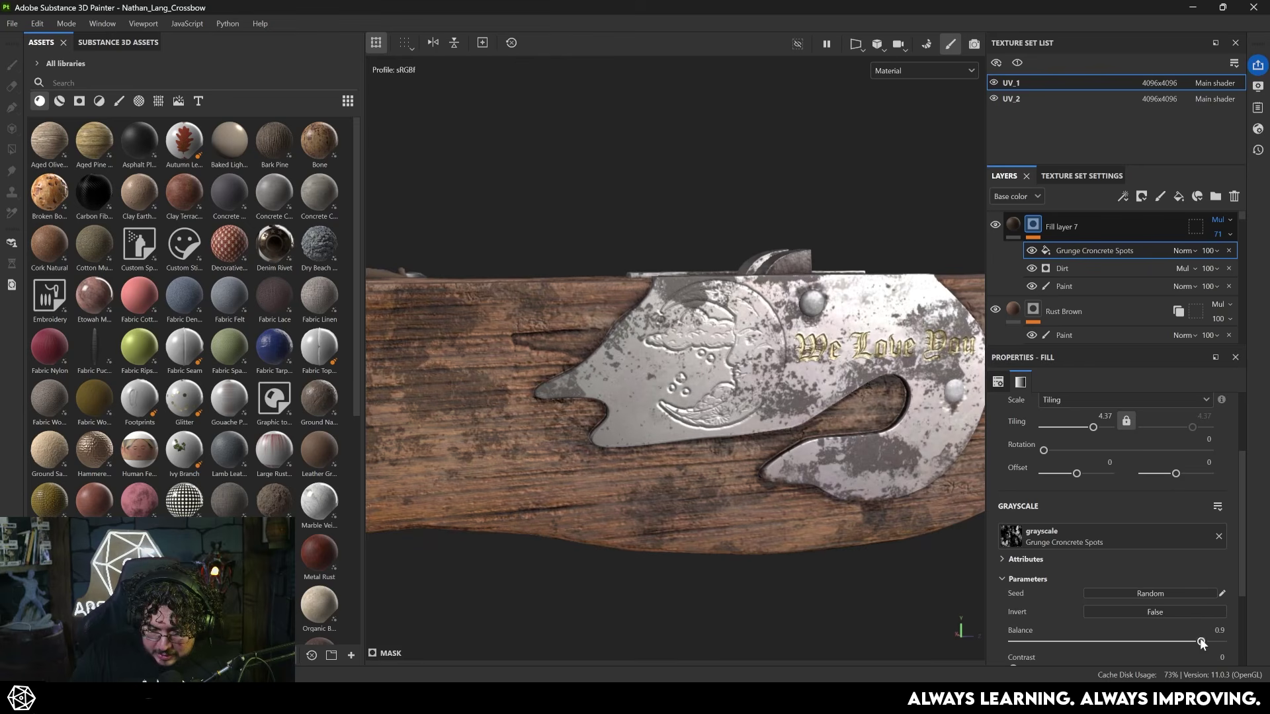
Set the Grunge Croncrete Spots fill to Multiply and compare the moon engraving with and without it.
left_click(1190, 249)
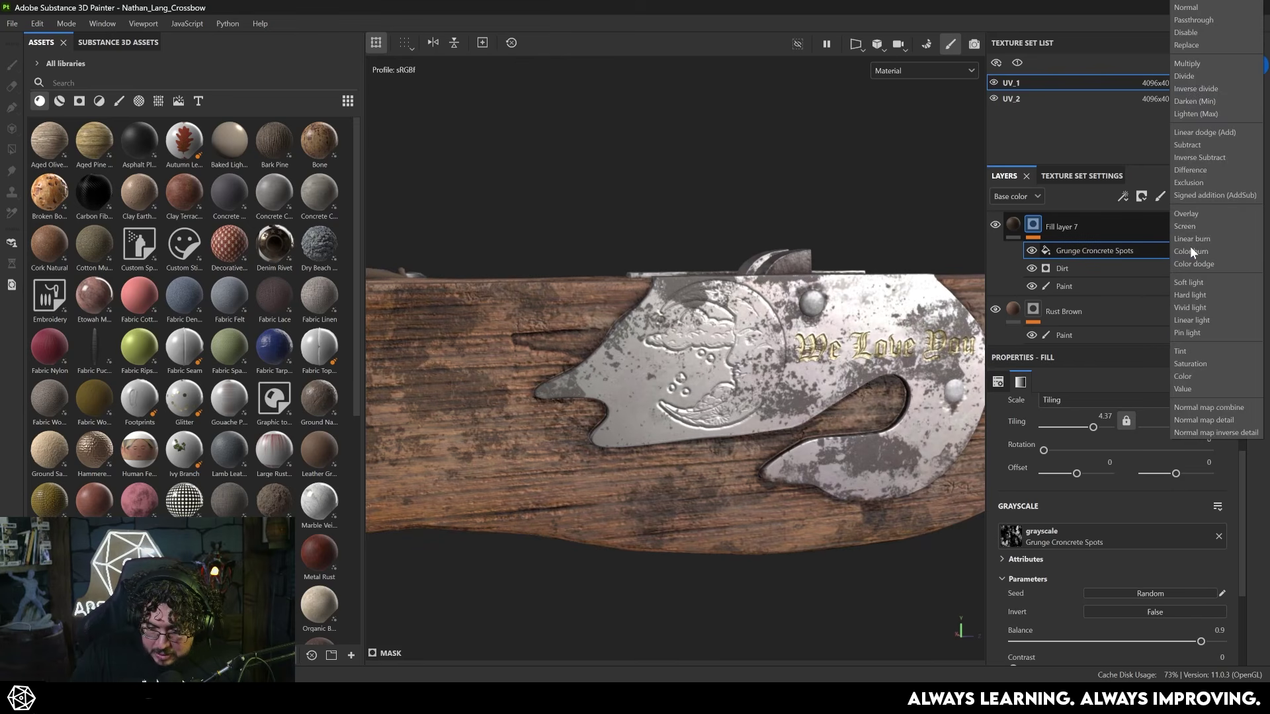
left_click(1205, 65)
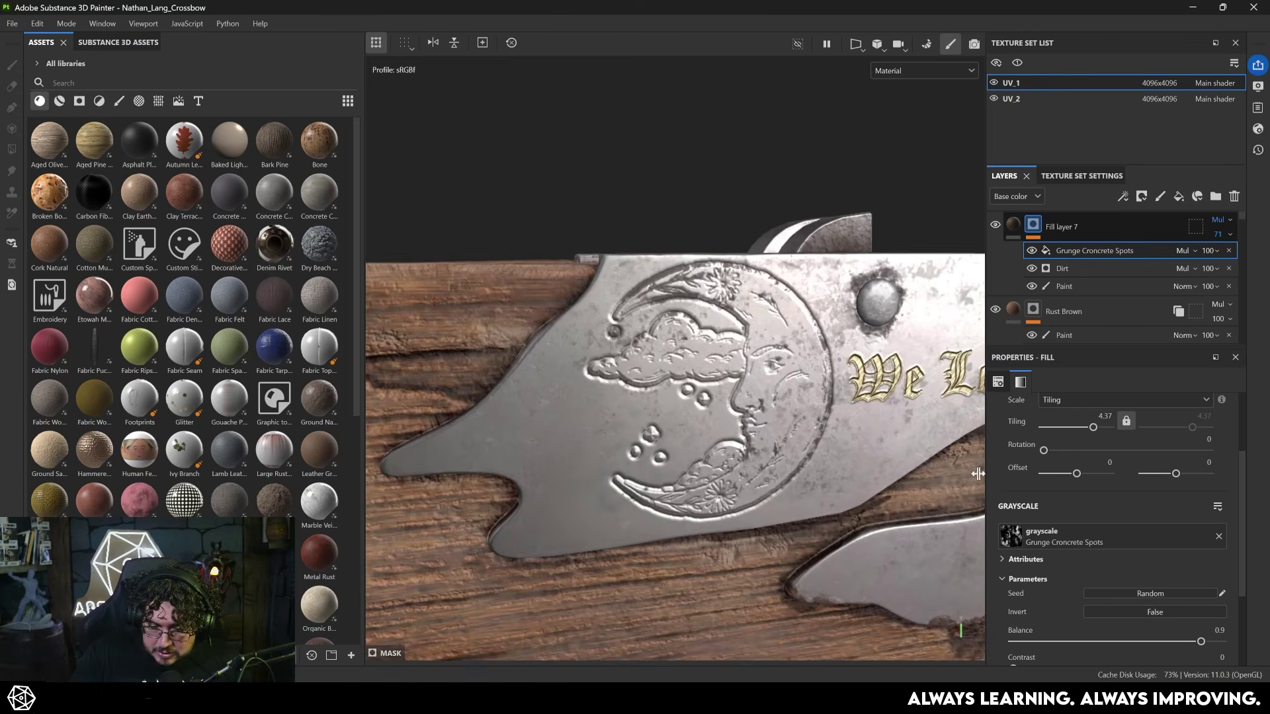
left_click_drag(691, 357, 754, 352, "alt")
scroll(638, 264, "up", 3)
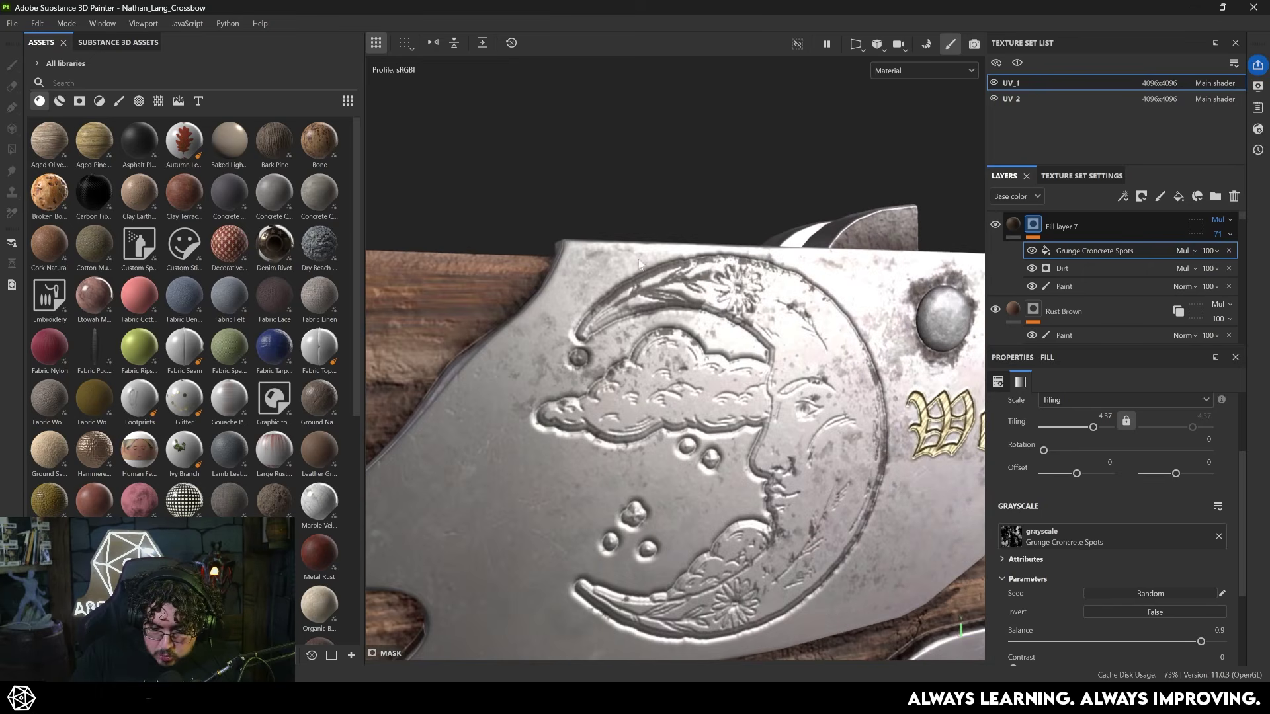
left_click(1031, 250)
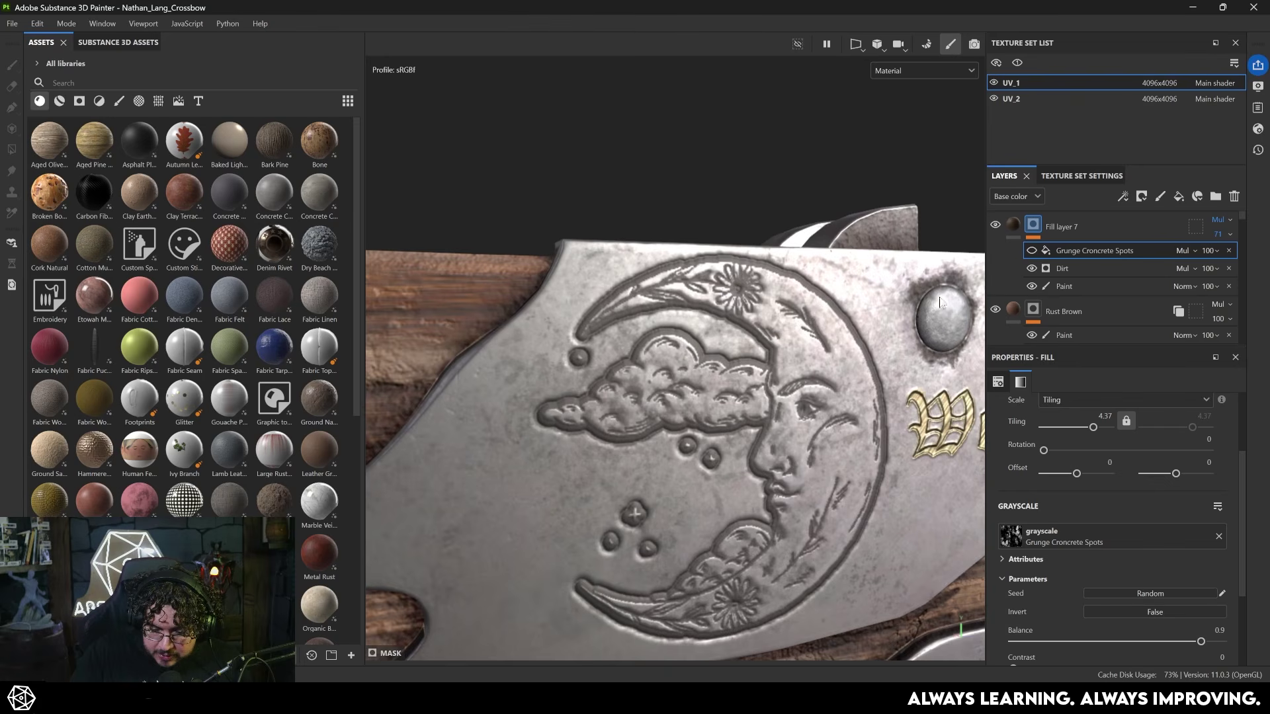
left_click(1031, 251)
Inspect the crossbow's worn wooden edges and search the layer stack for the Damage layer that produces them.
scroll(849, 357, "down", 5)
middle_click_drag(562, 360, 685, 376, "alt")
left_click_drag(685, 375, 748, 486, "alt")
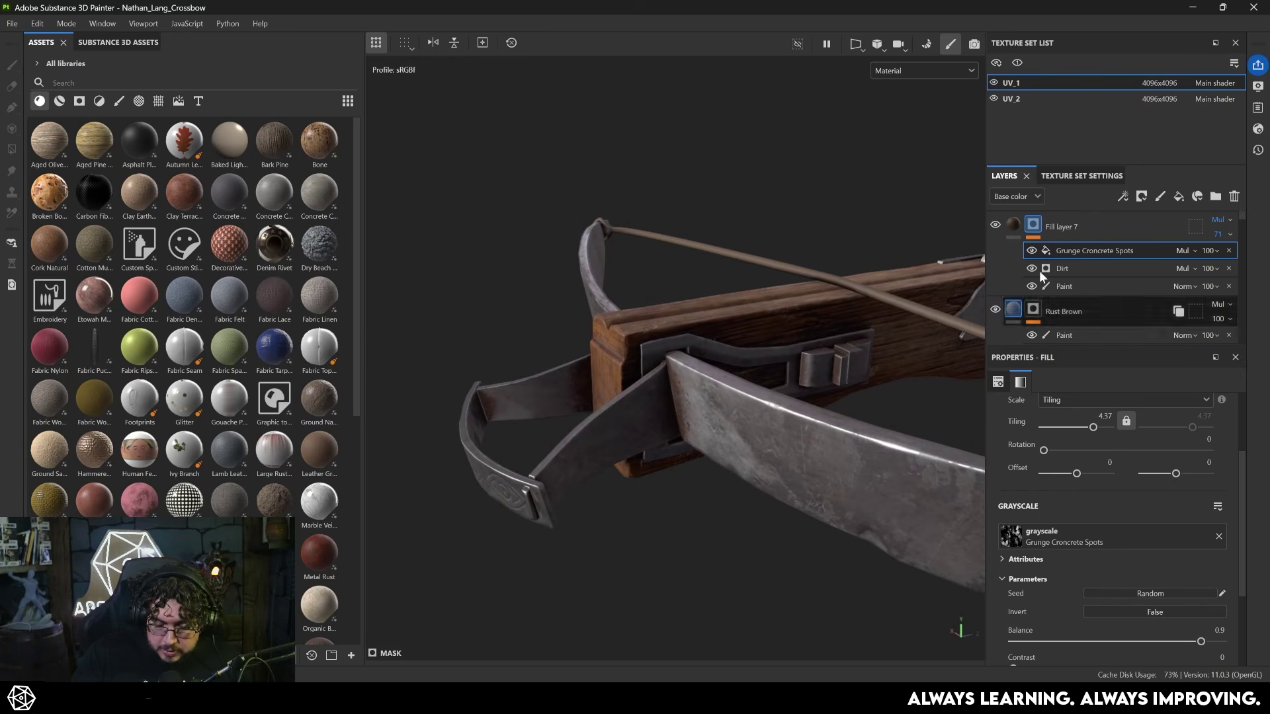
left_click_drag(699, 340, 926, 427, "alt")
left_click_drag(595, 397, 716, 398, "alt")
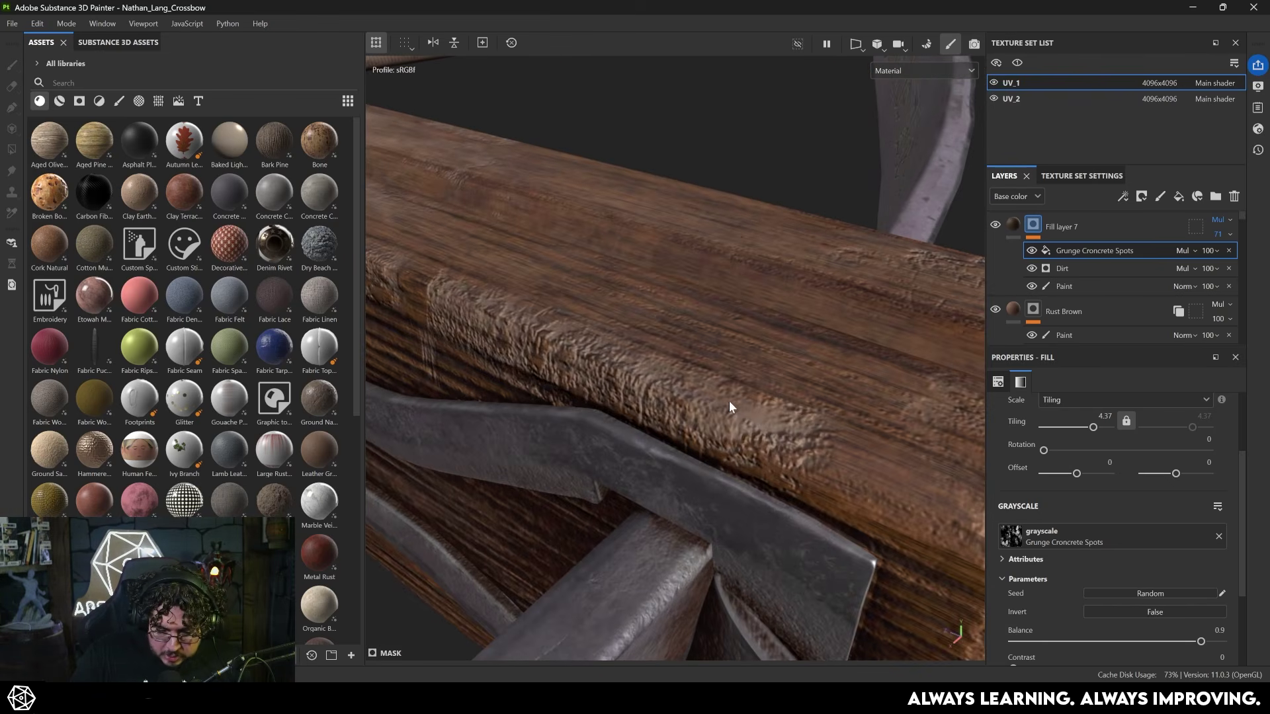
scroll(1034, 279, "down", 5)
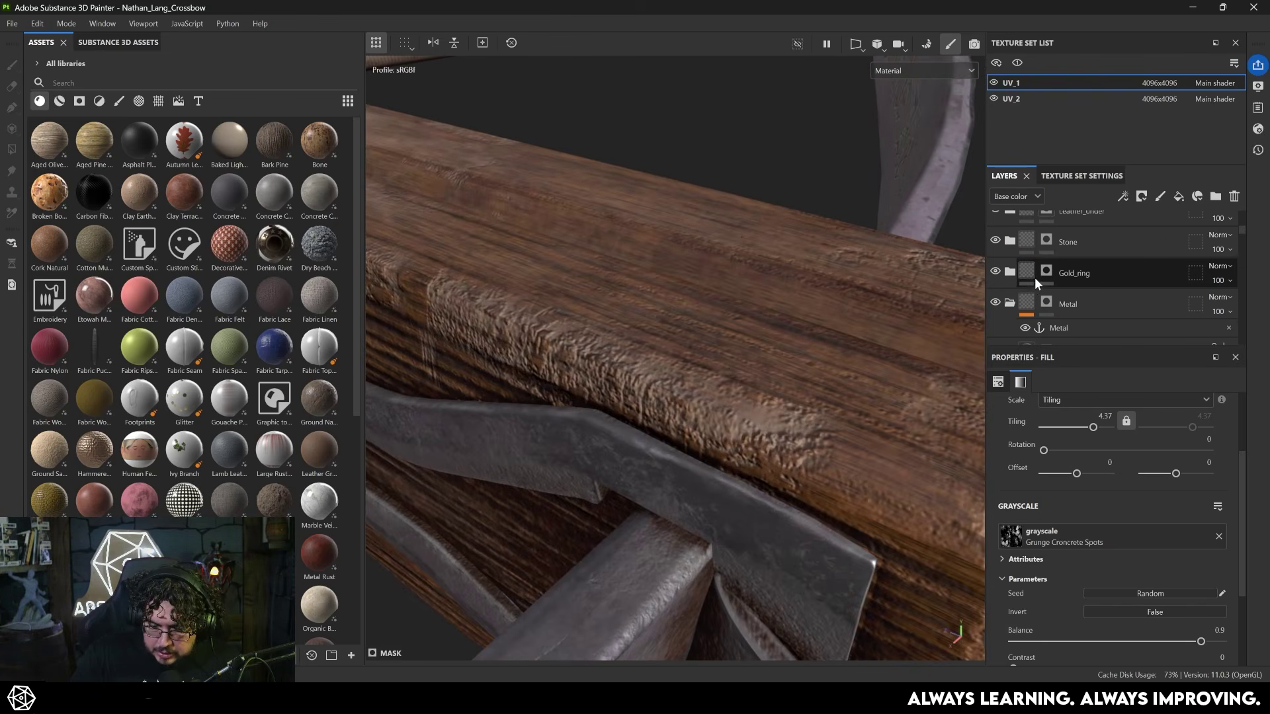
scroll(1029, 302, "down", 3)
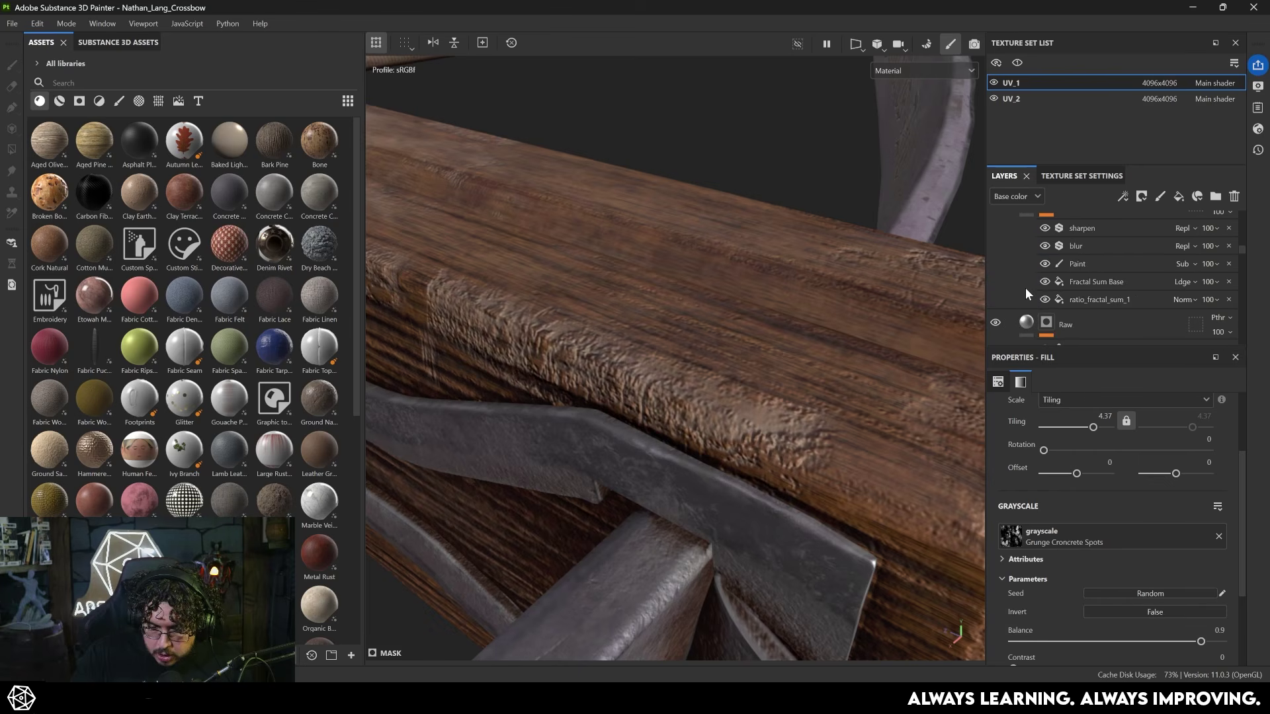
scroll(1022, 301, "down", 2)
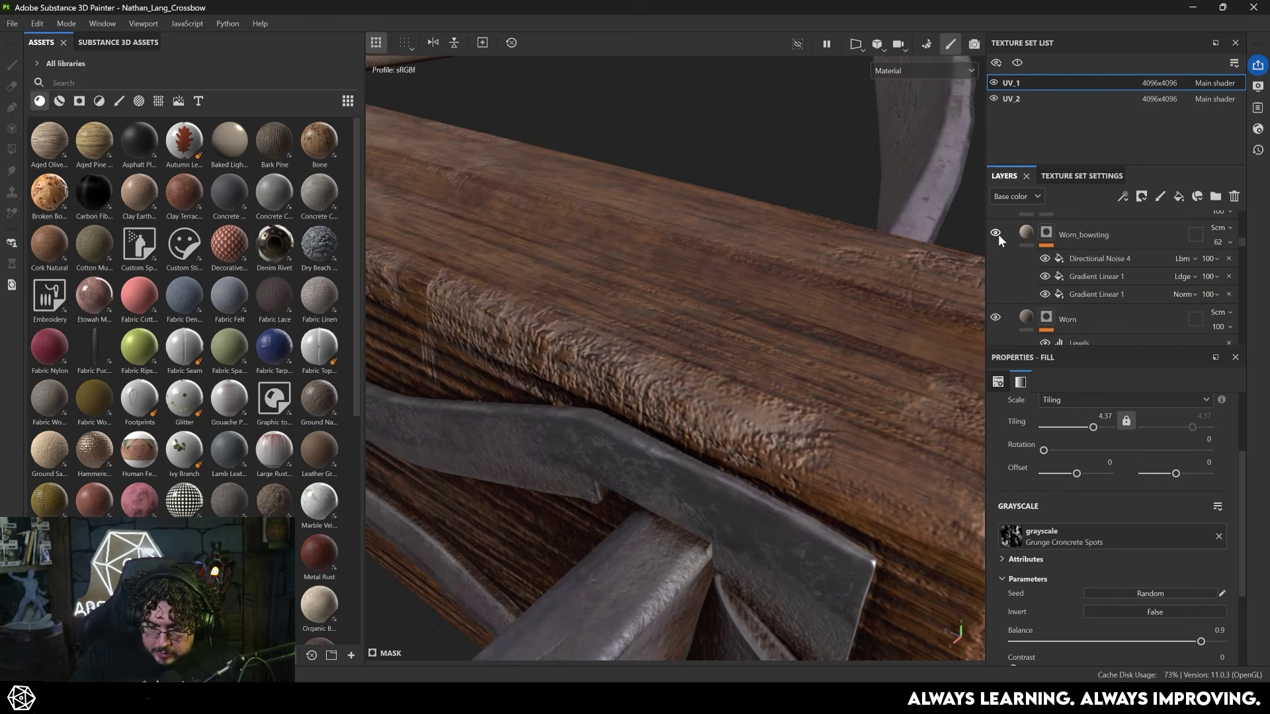
left_click(995, 276)
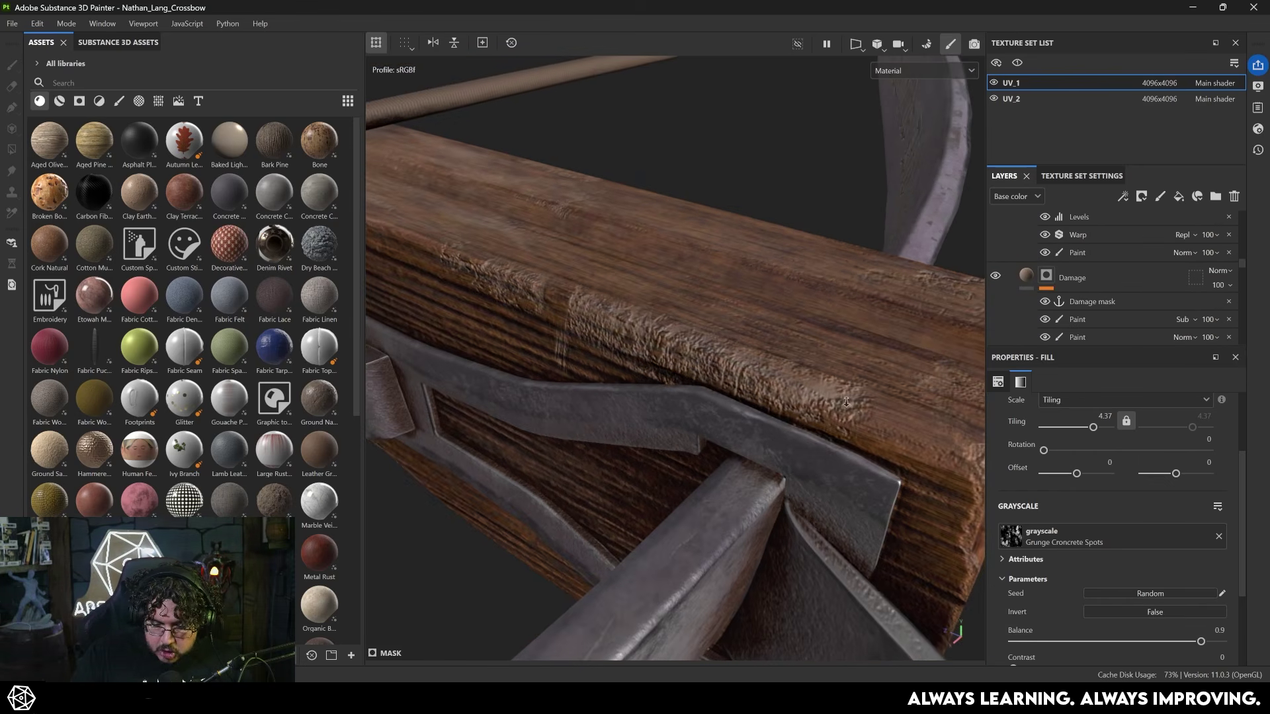
Set the wood Damage layer's blending mode to Linear dodge (Add) and inspect the stock's chipped edges.
left_click_drag(787, 337, 736, 369, "alt")
scroll(744, 428, "up", 3)
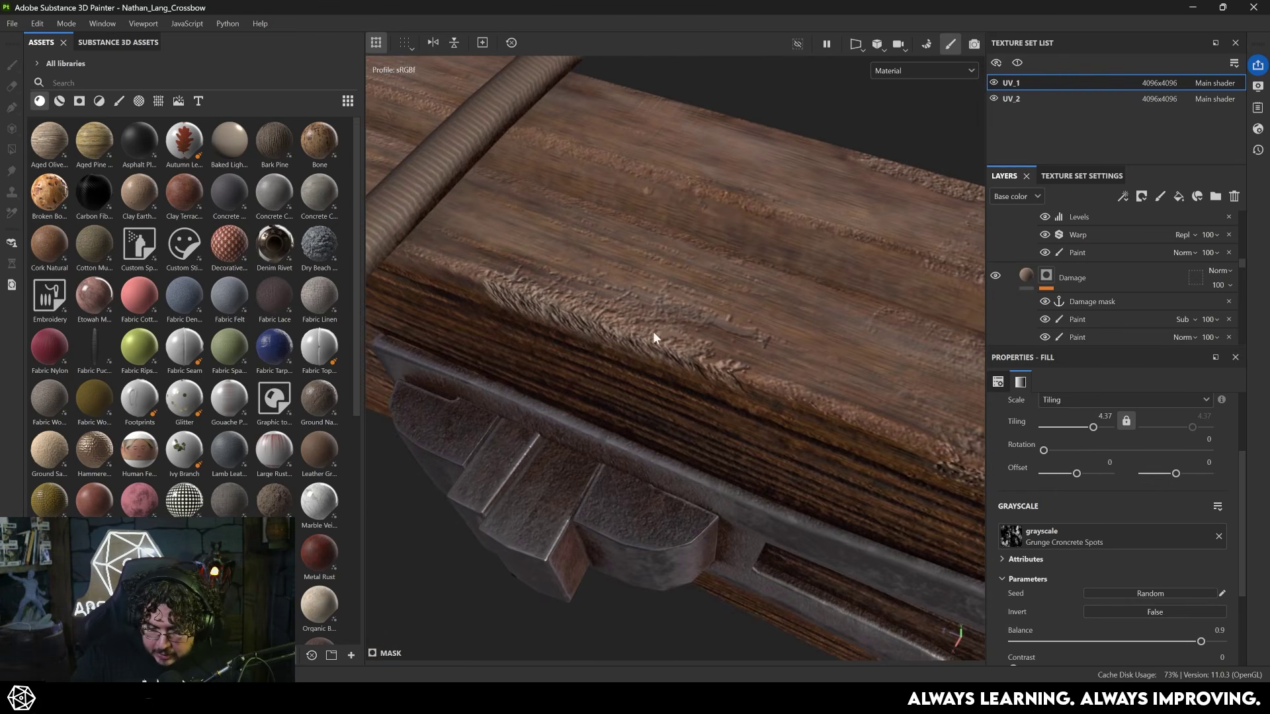
middle_click_drag(654, 332, 549, 299, "alt")
scroll(1057, 304, "down", 1)
left_click(1026, 242)
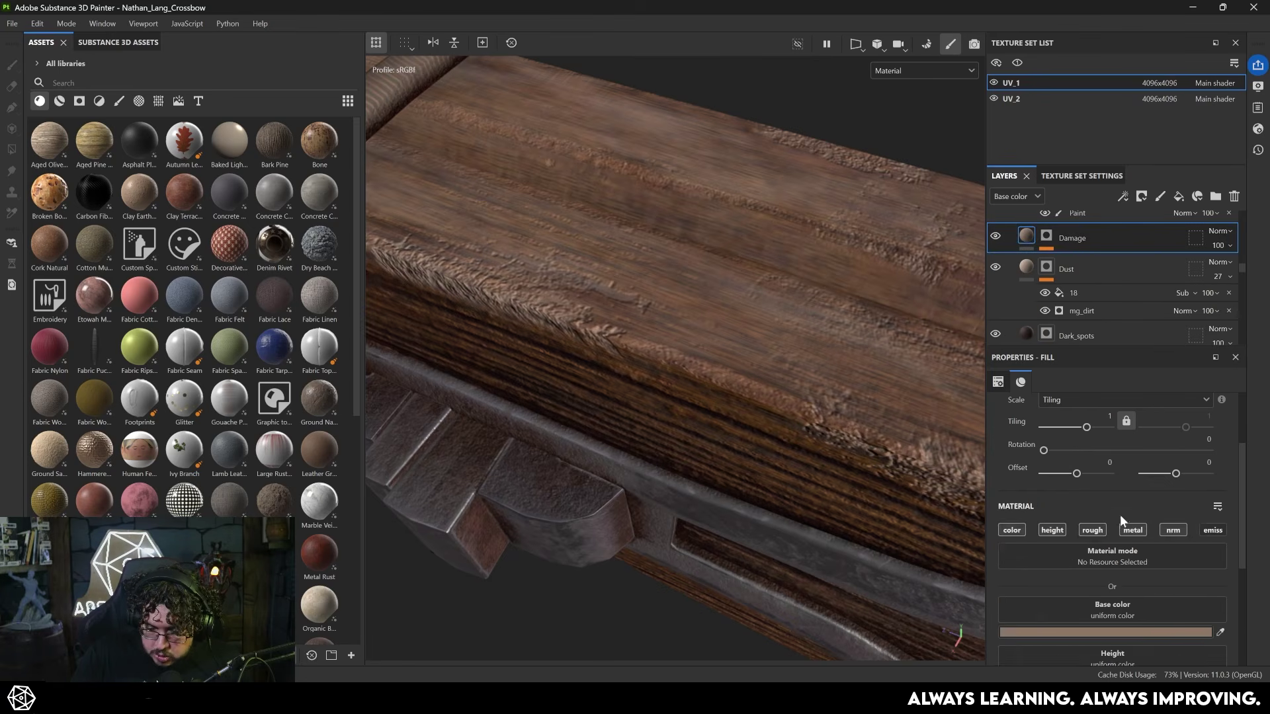
scroll(1115, 505, "down", 3)
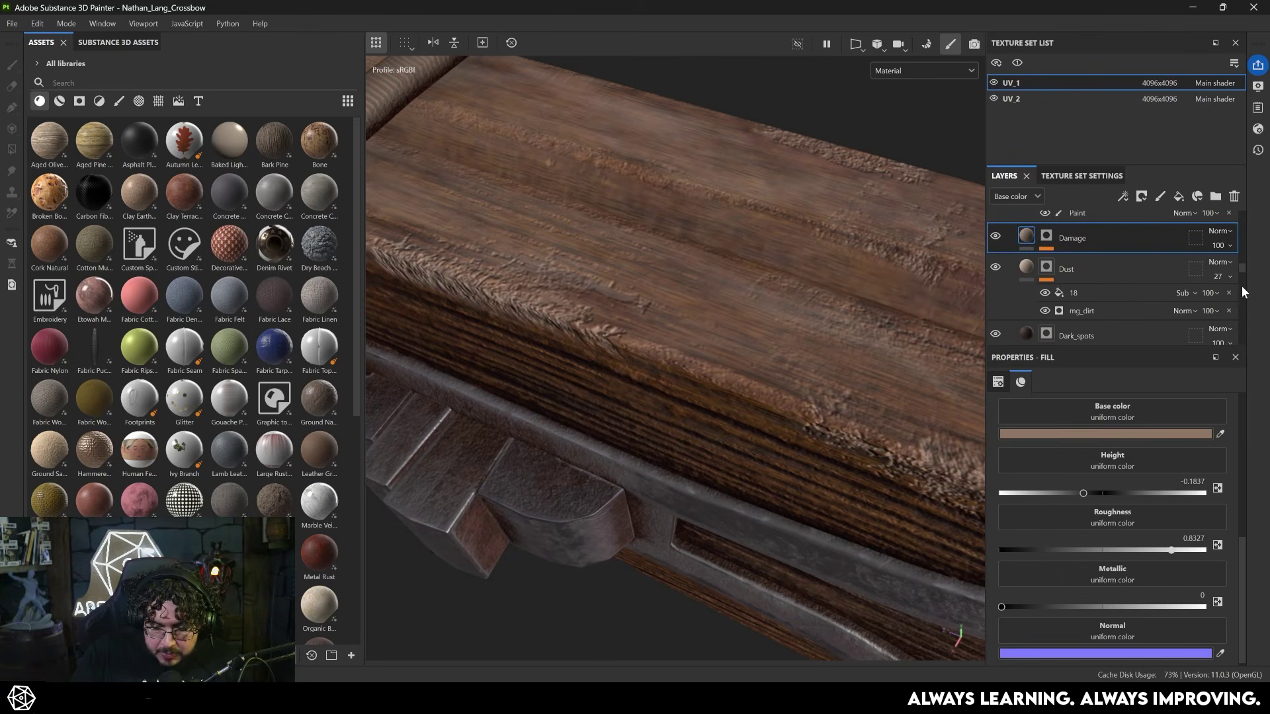
left_click(1218, 230)
left_click(1204, 370)
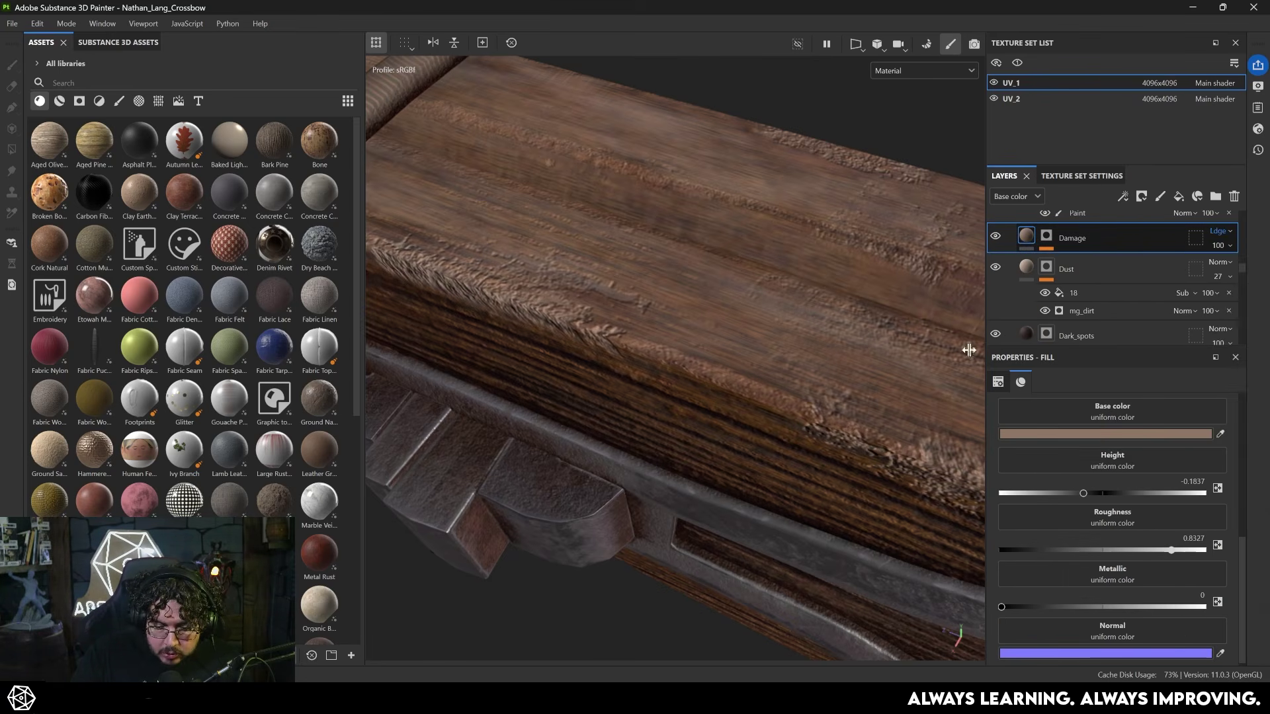
mouse_move(831, 407)
left_mouse_down("alt")
mouse_move(489, 235)
mouse_move(562, 346)
mouse_move(745, 406)
mouse_move(781, 393)
mouse_move(816, 431)
left_mouse_up("alt")
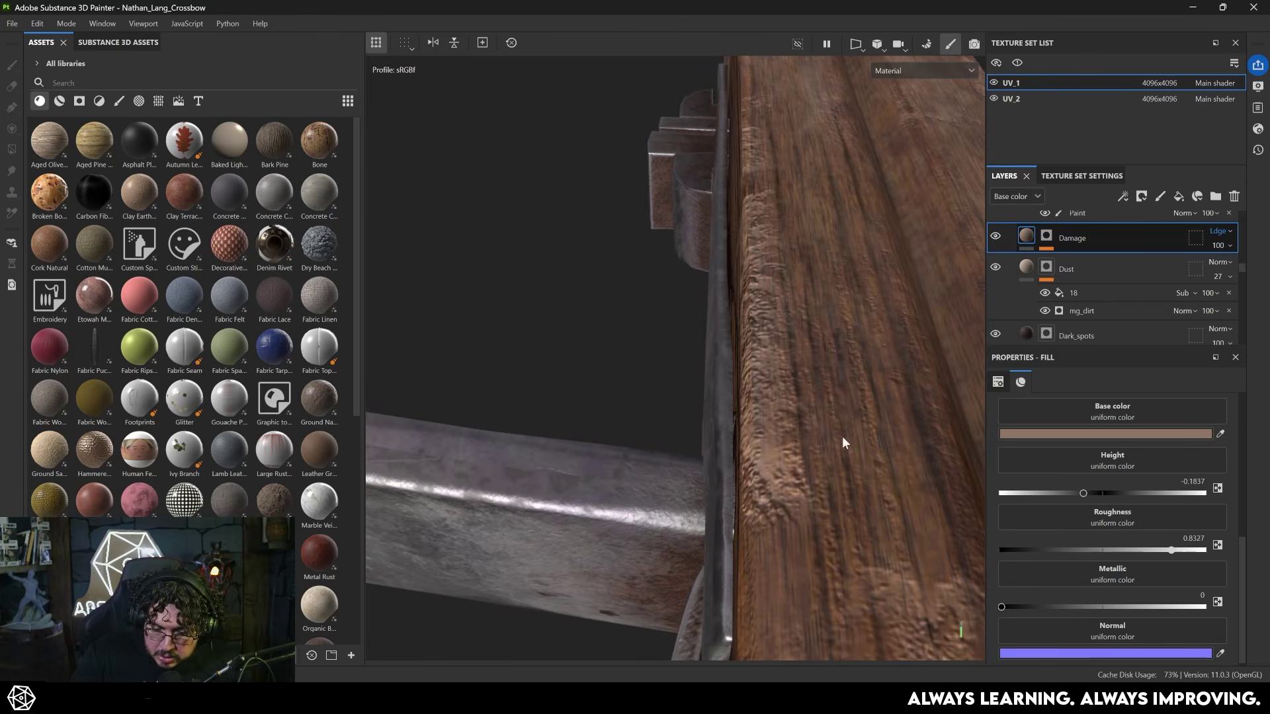
Shift the wood Damage layer's base color to a yellowish tan, 8E825B, and check it on the stock's worn edges.
left_click(1057, 434)
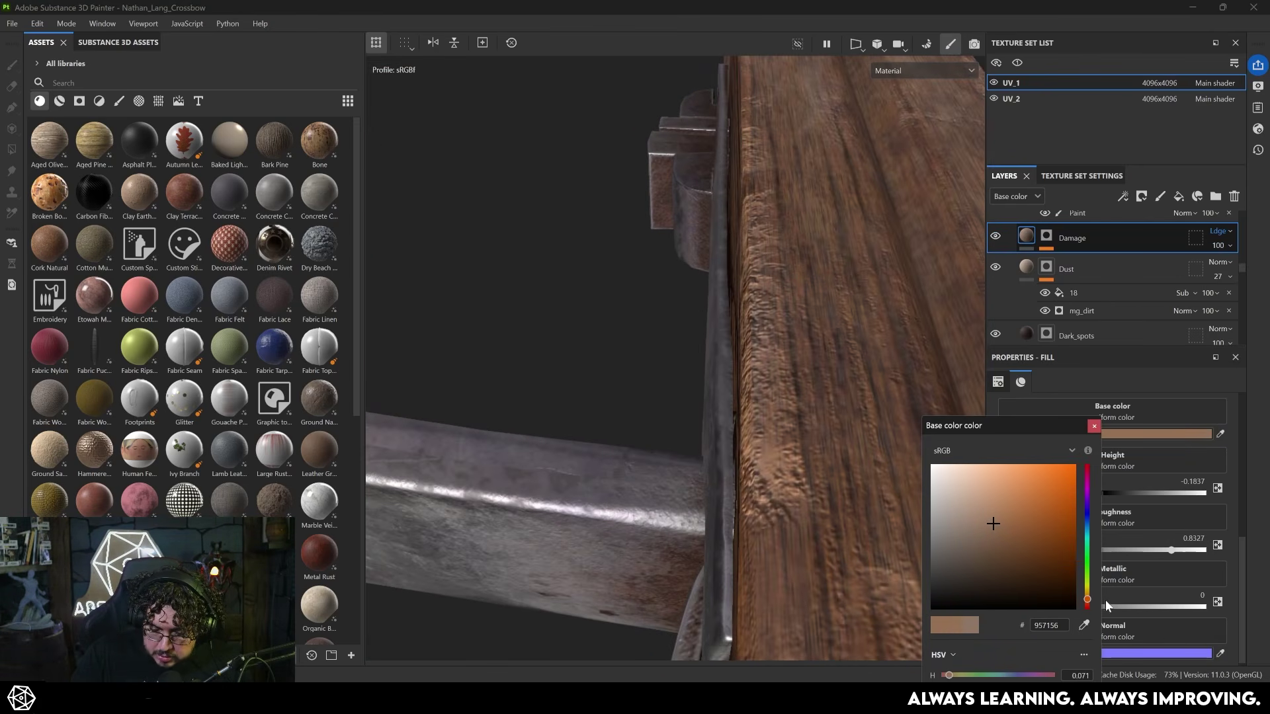
left_click_drag(1089, 596, 1087, 593)
left_click(1094, 426)
scroll(728, 445, "down", 3)
left_click_drag(728, 445, 679, 435, "alt")
scroll(772, 387, "up", 3)
scroll(787, 372, "down", 2)
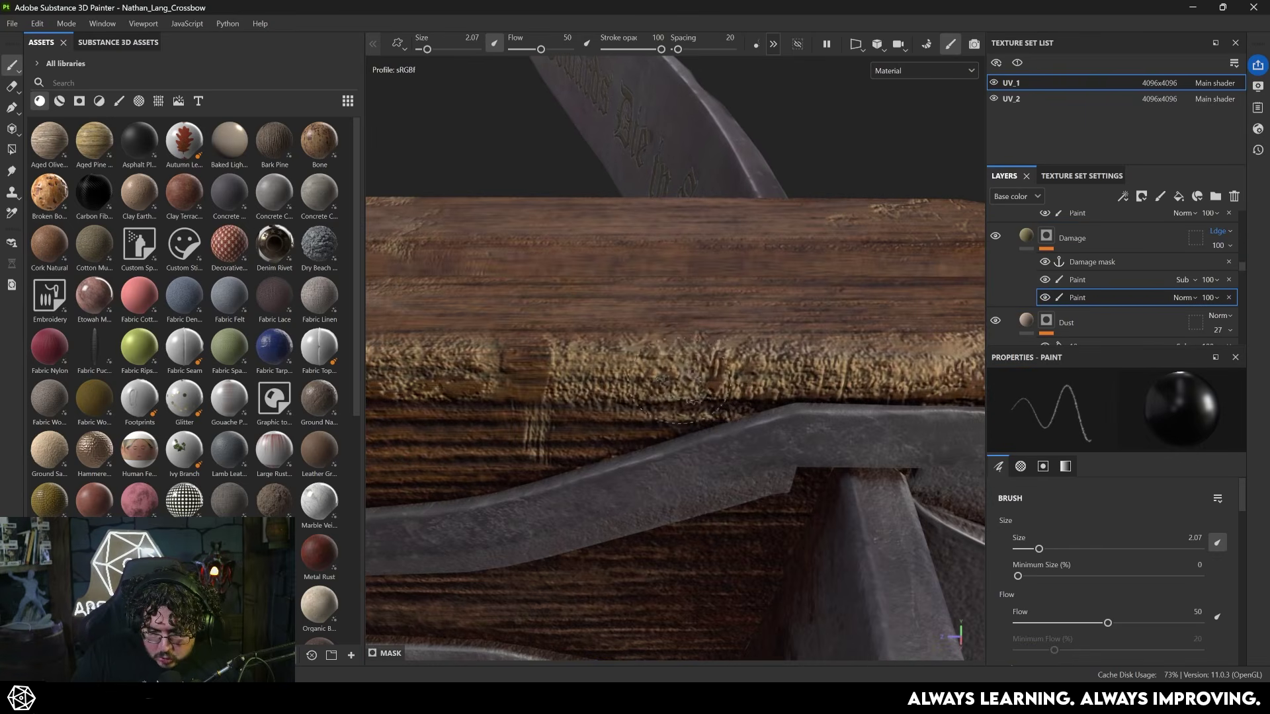
scroll(681, 382, "down", 3)
left_click_drag(681, 382, 681, 457, "alt")
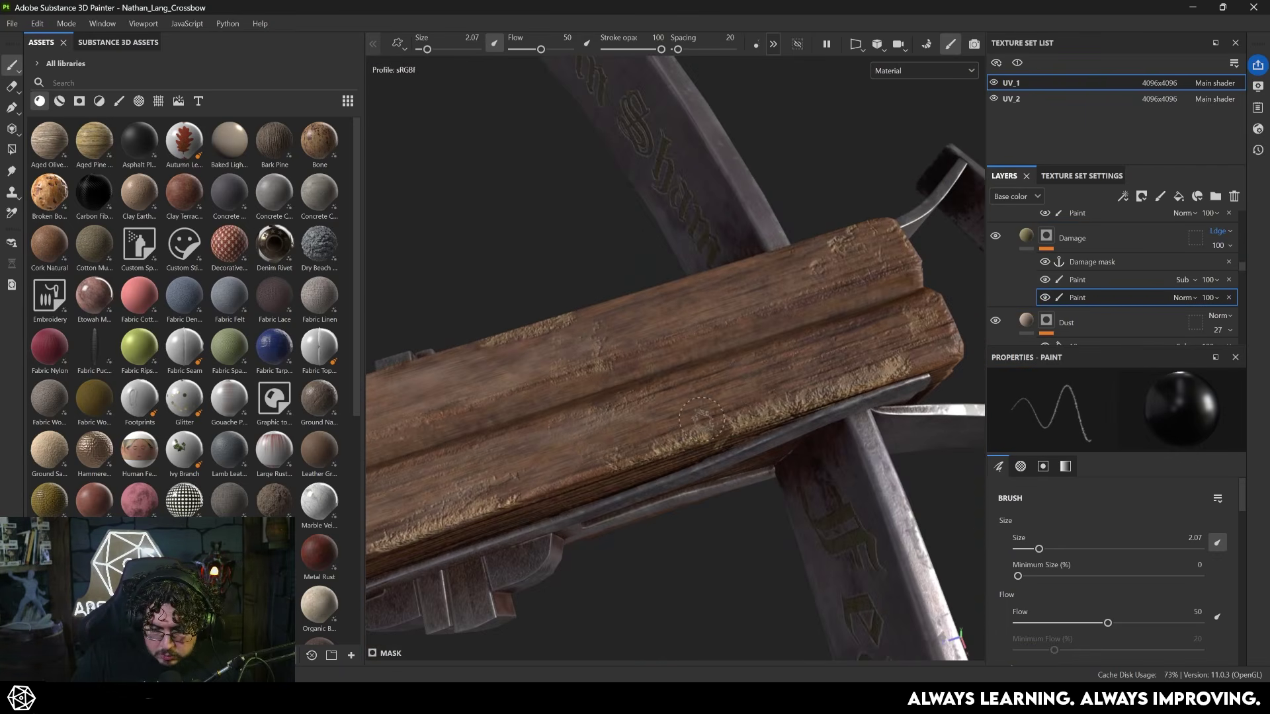
left_click_drag(776, 417, 779, 442, "alt")
left_click_drag(767, 399, 761, 376, "alt")
scroll(769, 386, "up", 2)
middle_click_drag(767, 395, 696, 392, "alt")
Add a paint effect to the Damage layer's mask and mute the layer's base color to 8E856A.
right_click(1083, 273)
left_click(1117, 517)
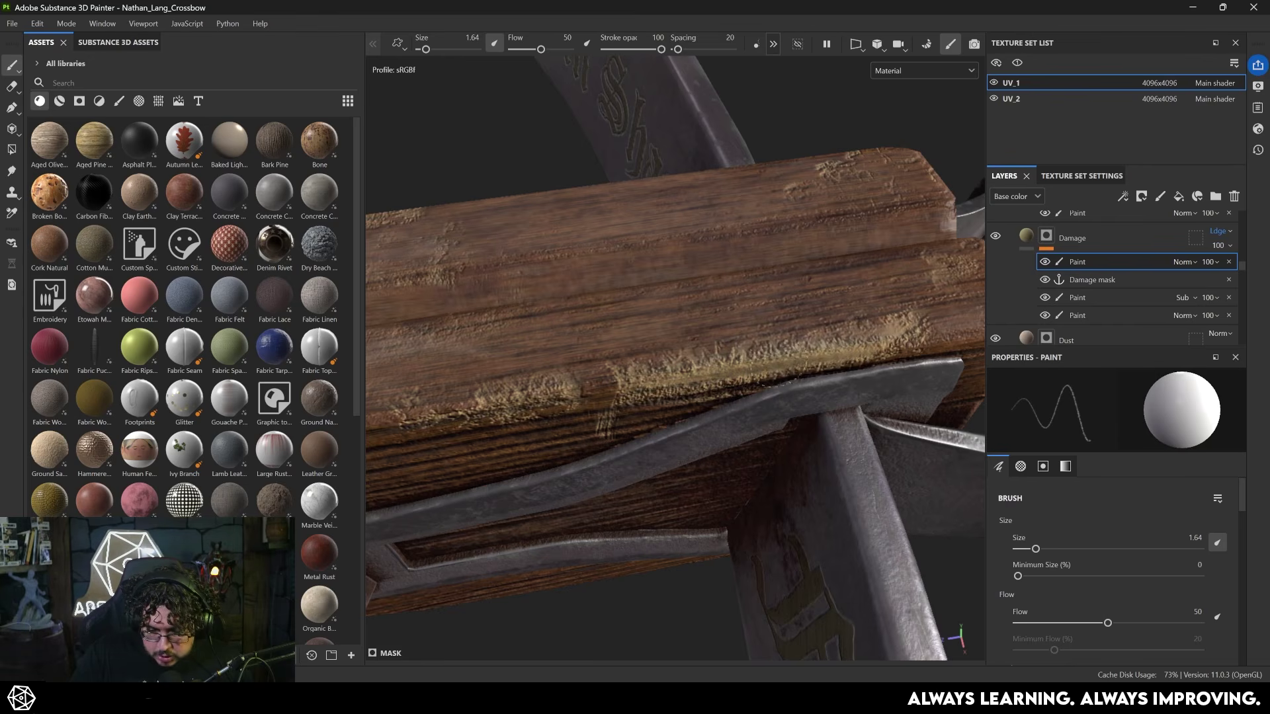
left_click(1031, 237)
left_click(1092, 435)
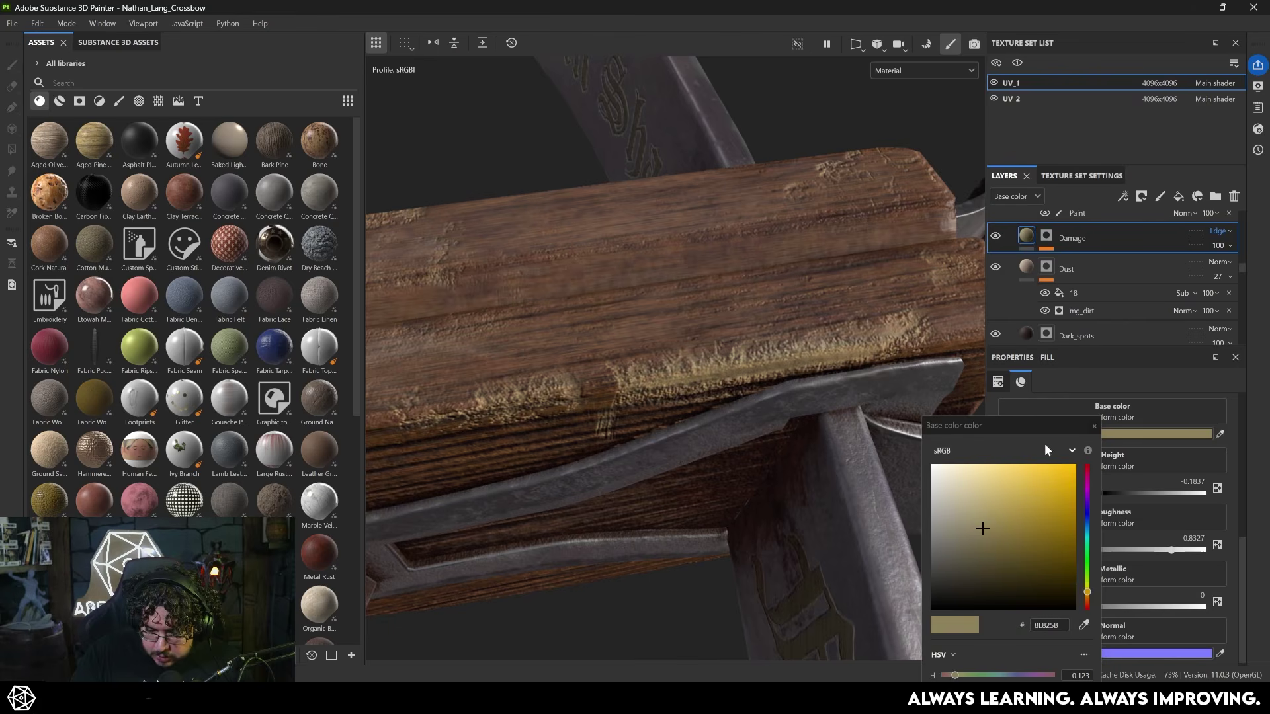
left_click_drag(962, 527, 967, 528)
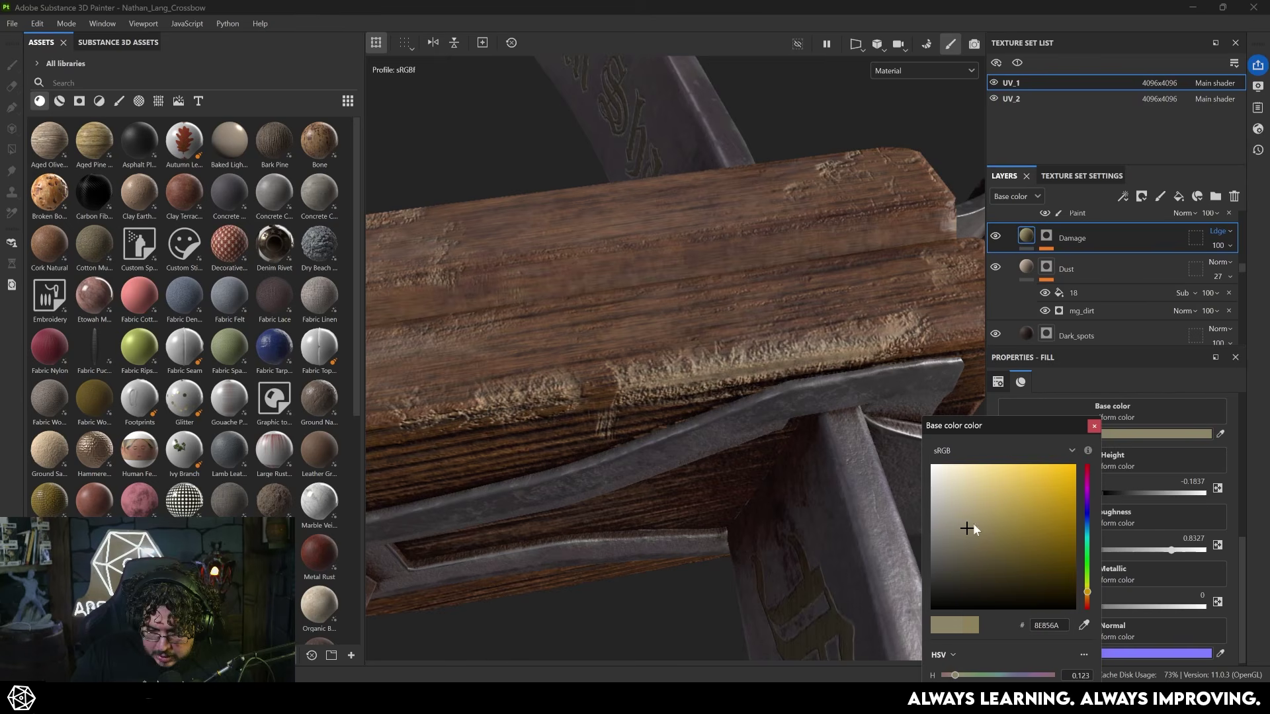
left_click(1094, 427)
Paint extra edge damage on the front corner of the stock with brush size 0.76 on the new paint effect.
left_click_drag(879, 368, 736, 472, "alt")
scroll(632, 399, "up", 5)
left_click(1046, 237)
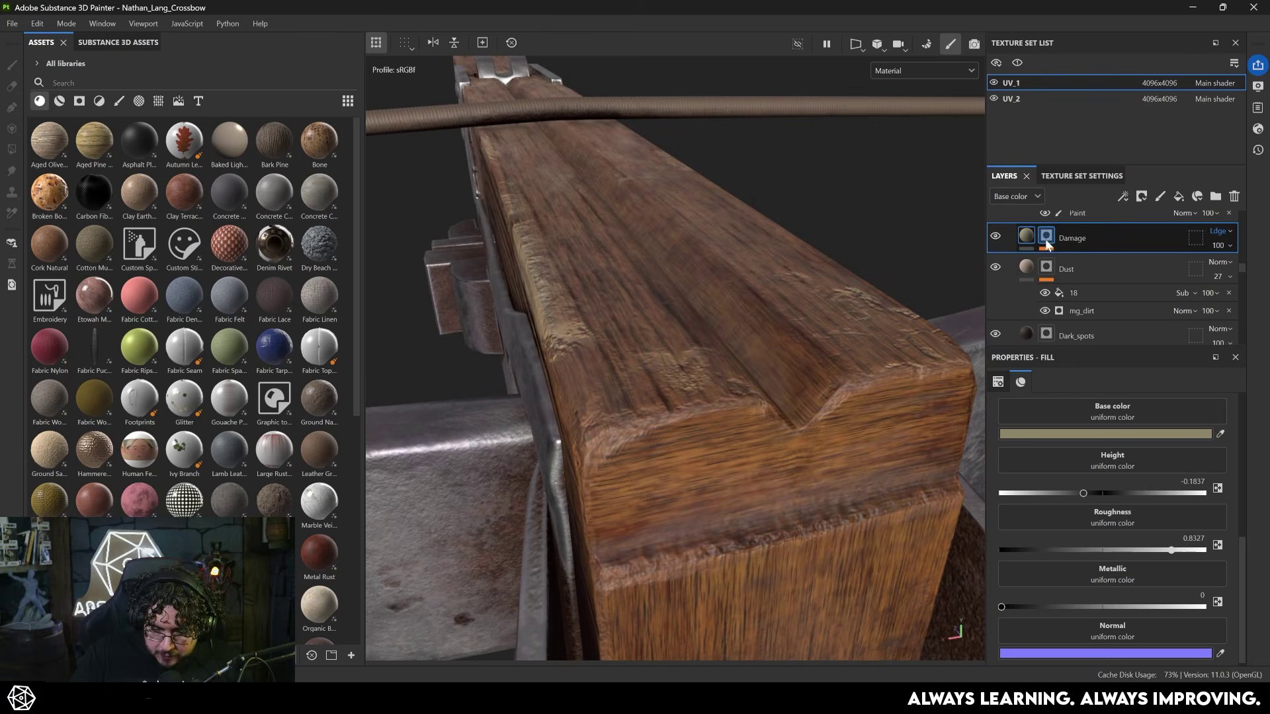
left_click(1095, 263)
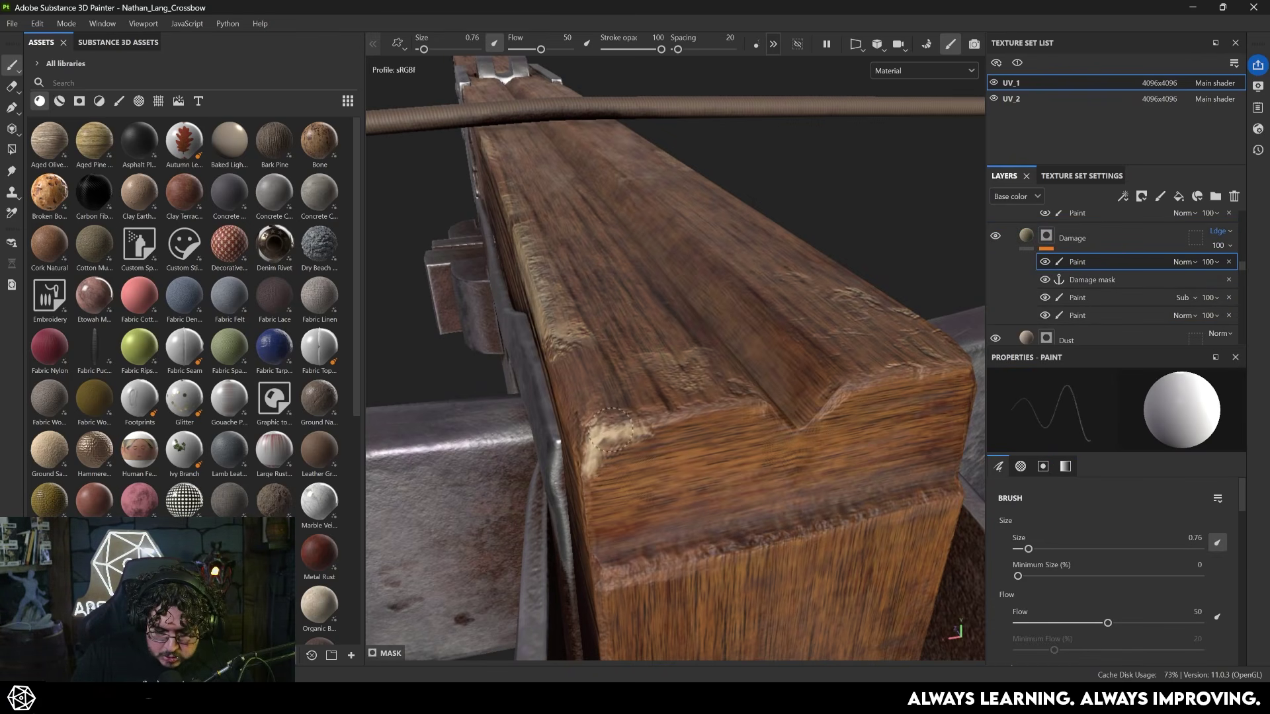
Turn the Damage layer's height channel off to compare the stock's edges, and turn it back on.
left_click(1016, 239)
scroll(1064, 417, "up", 3)
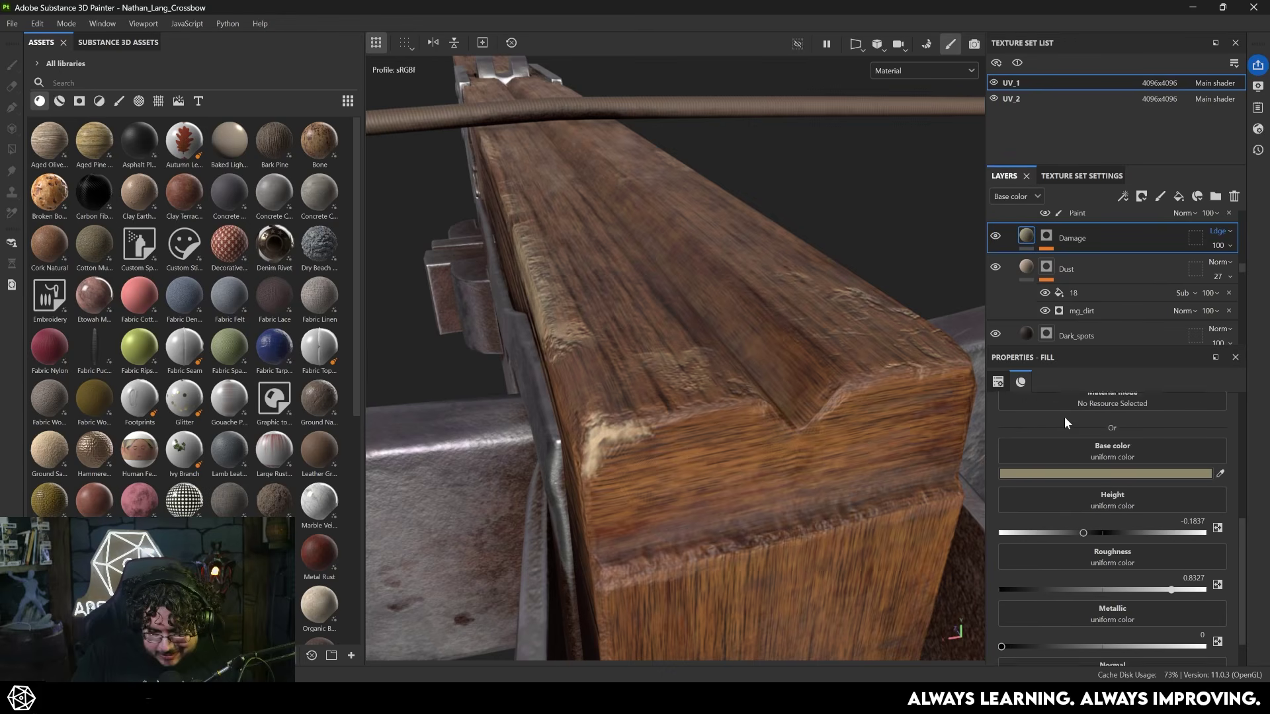
left_click(1062, 452)
left_click_drag(761, 397, 519, 365, "alt")
right_click_drag(518, 365, 1073, 428, "alt")
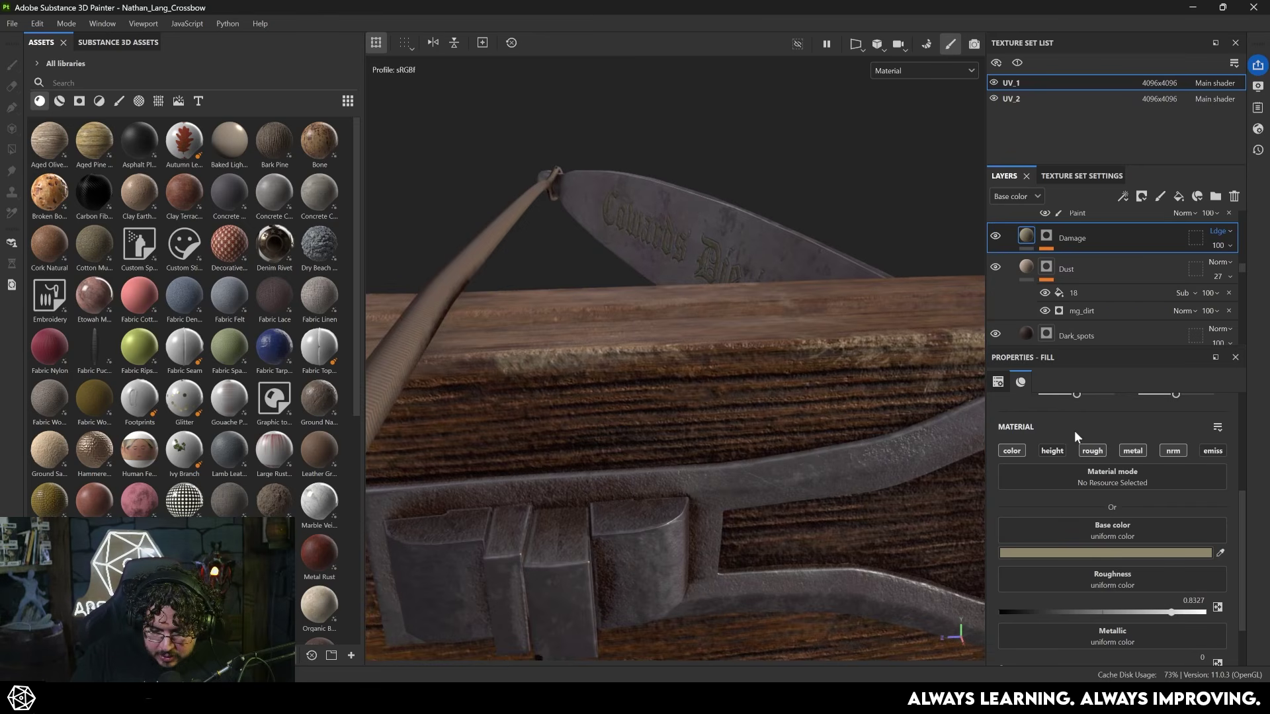
left_click(1052, 452)
Set the Damage layer's height to -0.0735 and check the chipped edges around the stock.
scroll(1081, 584, "down", 2)
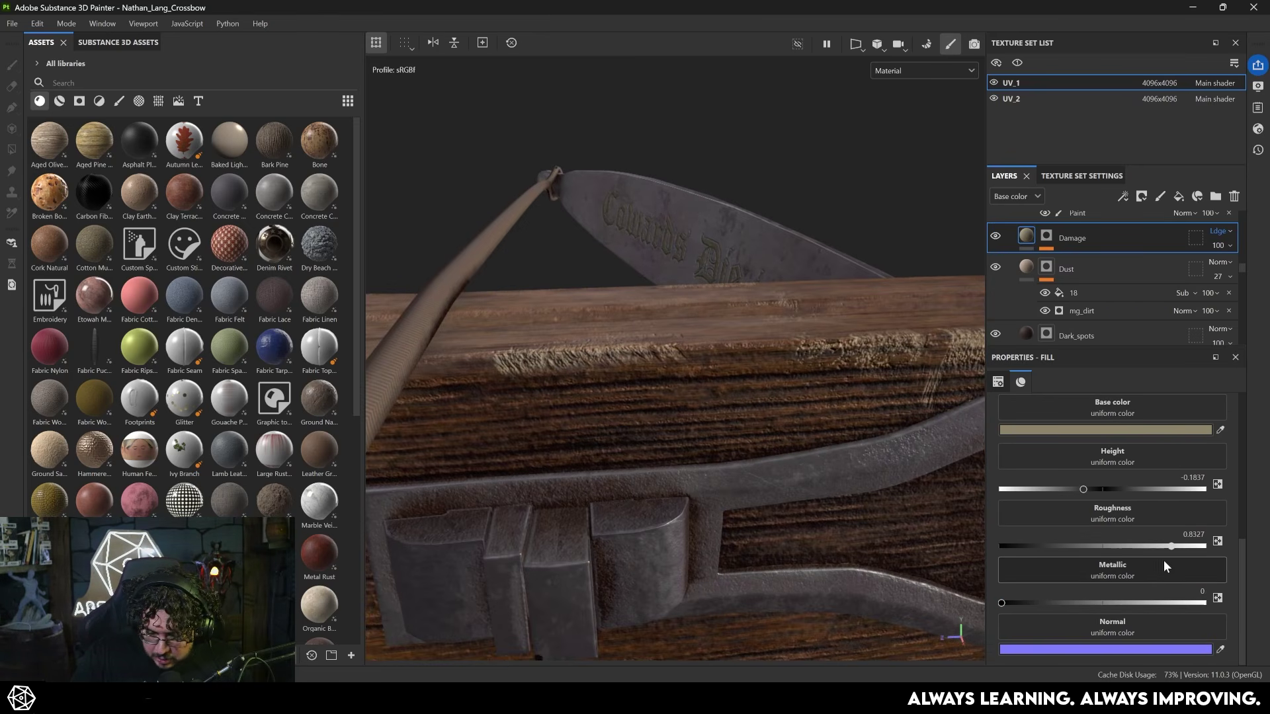
left_click_drag(1094, 490, 1095, 490)
left_click_drag(913, 430, 595, 482, "alt")
right_click_drag(595, 482, 668, 505, "alt")
left_click_drag(668, 506, 529, 420, "alt")
middle_click_drag(694, 476, 779, 444, "alt")
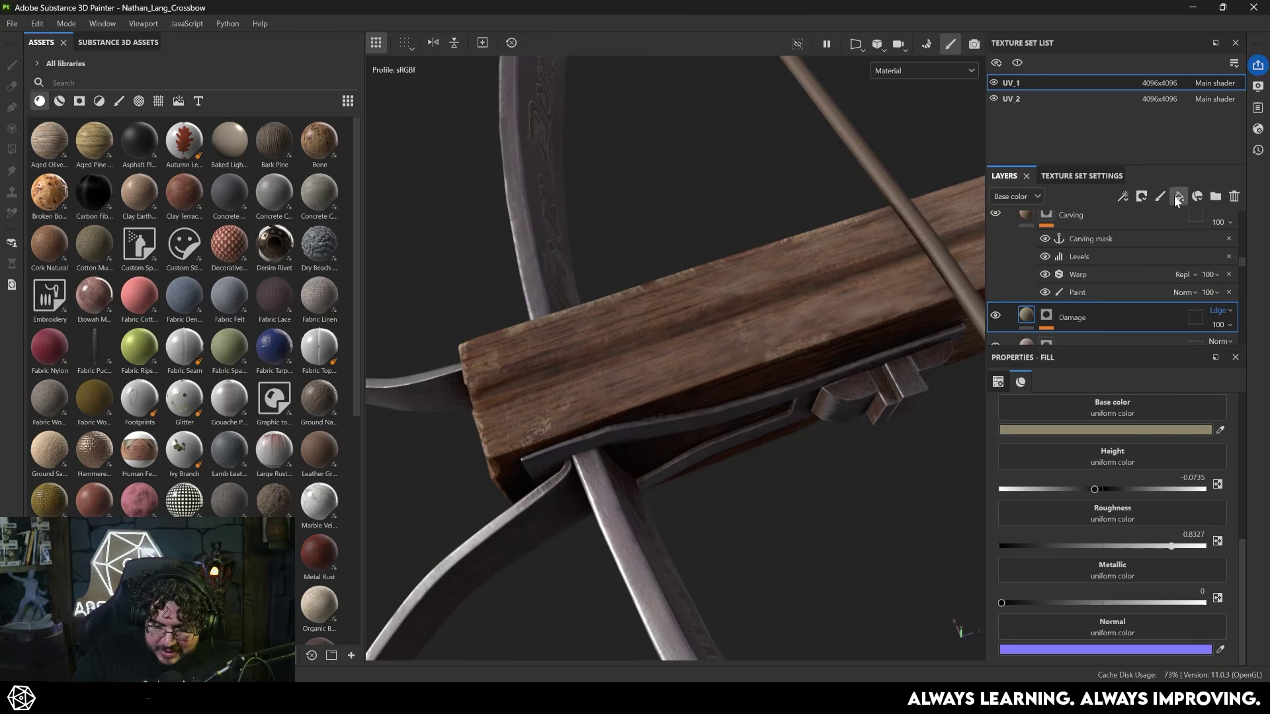
Add a color-only fill layer above Damage, sample the Damage layer's tan as its base color, and give it a black mask.
left_click(1178, 196)
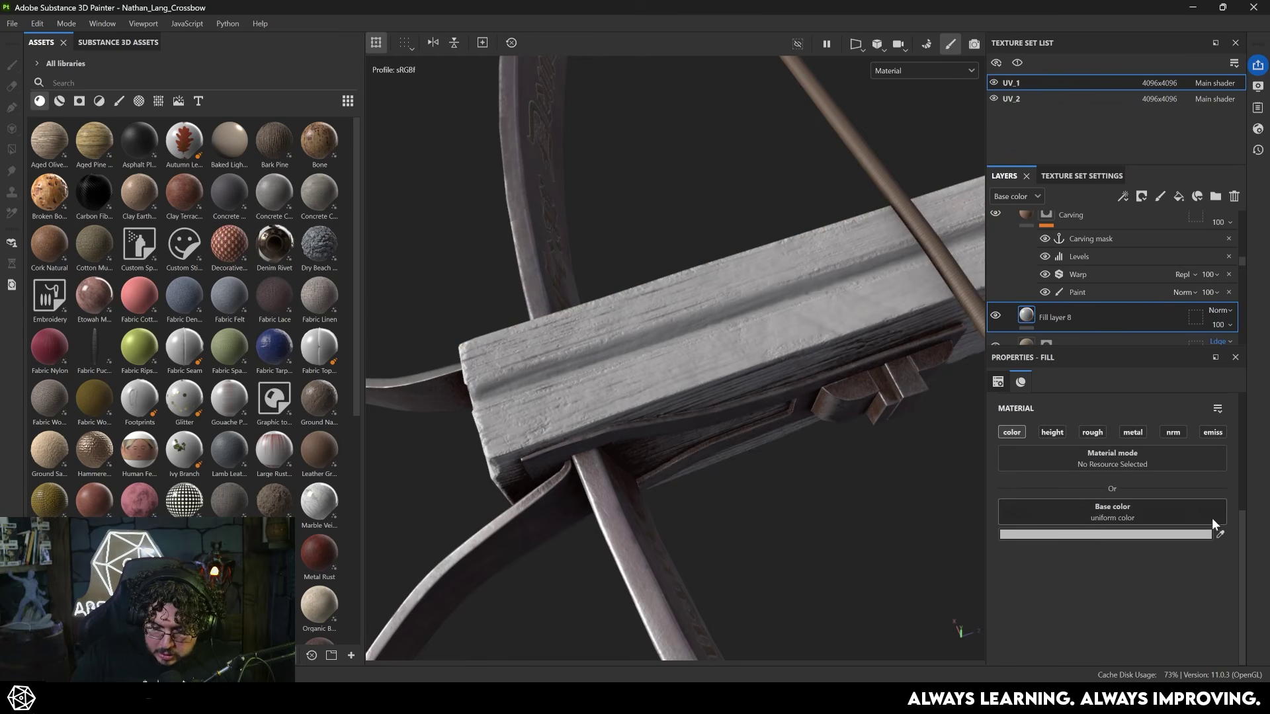
left_click(1024, 342)
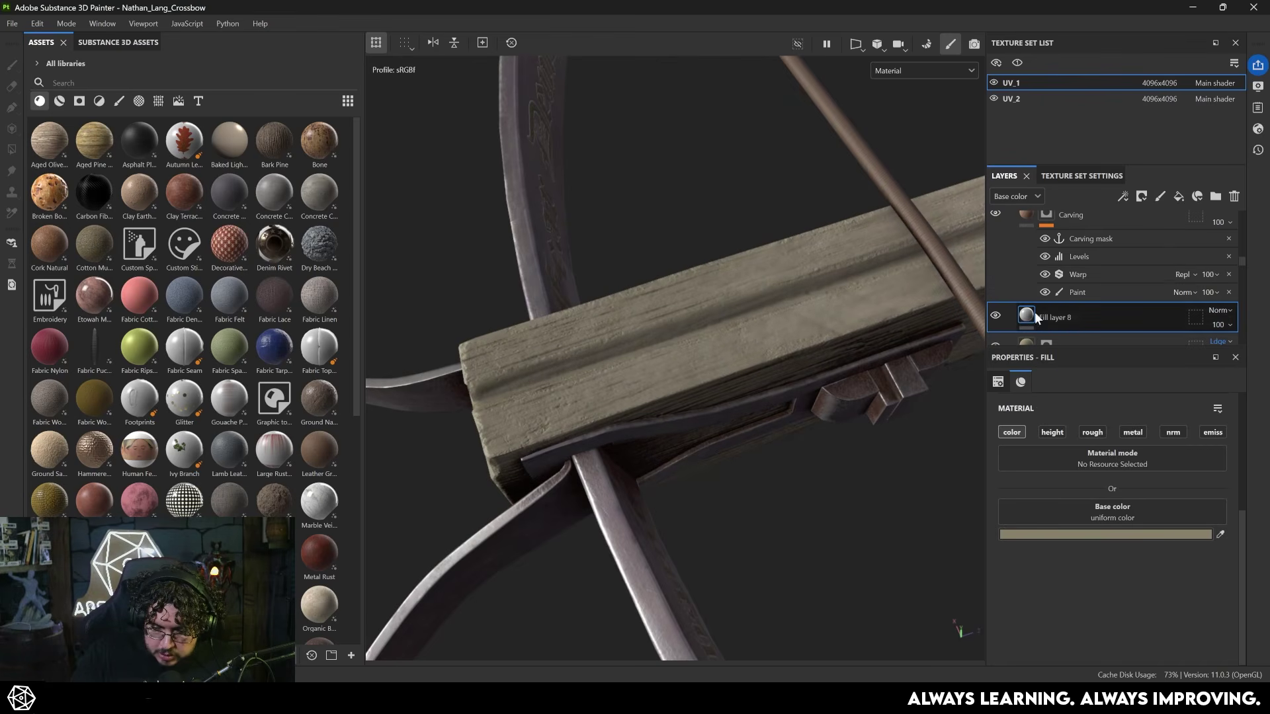
right_click(1058, 317)
left_click(1096, 24)
left_click_drag(648, 397, 613, 383, "alt")
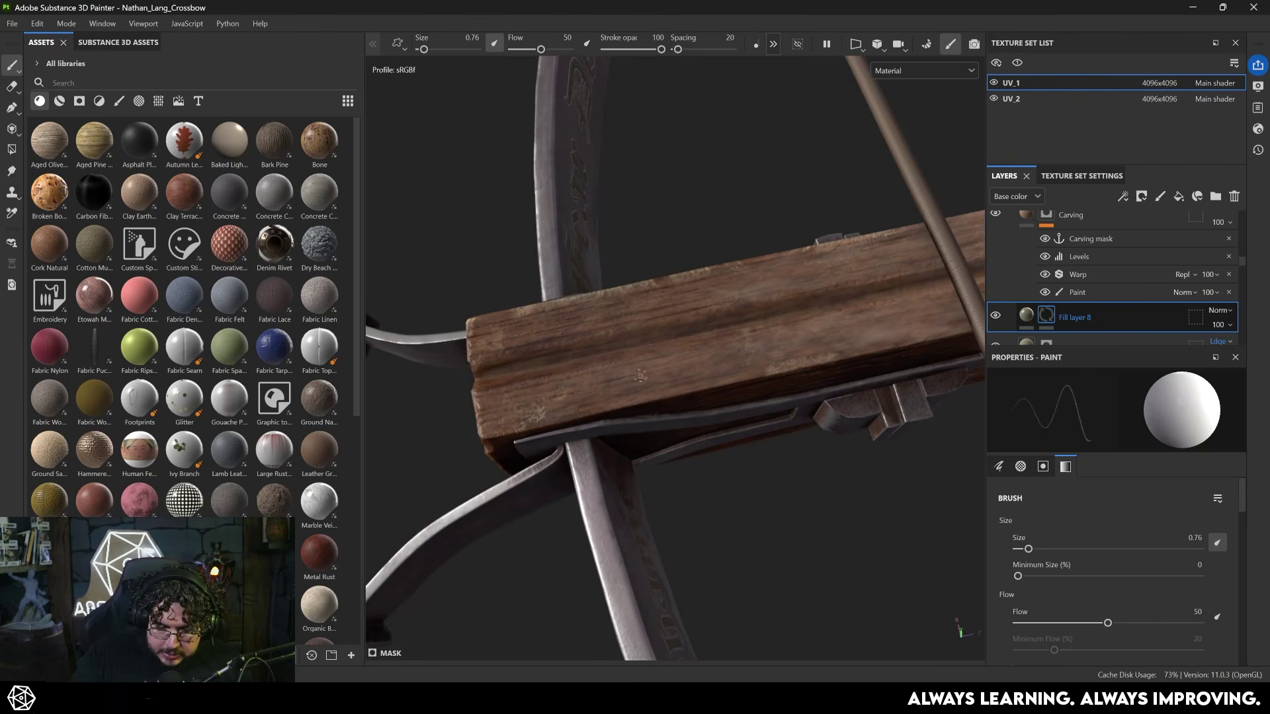
Paint a worn strip along the stock's central bolt groove on the mask with the Basic Soft brush at size 2.53.
left_click(119, 101)
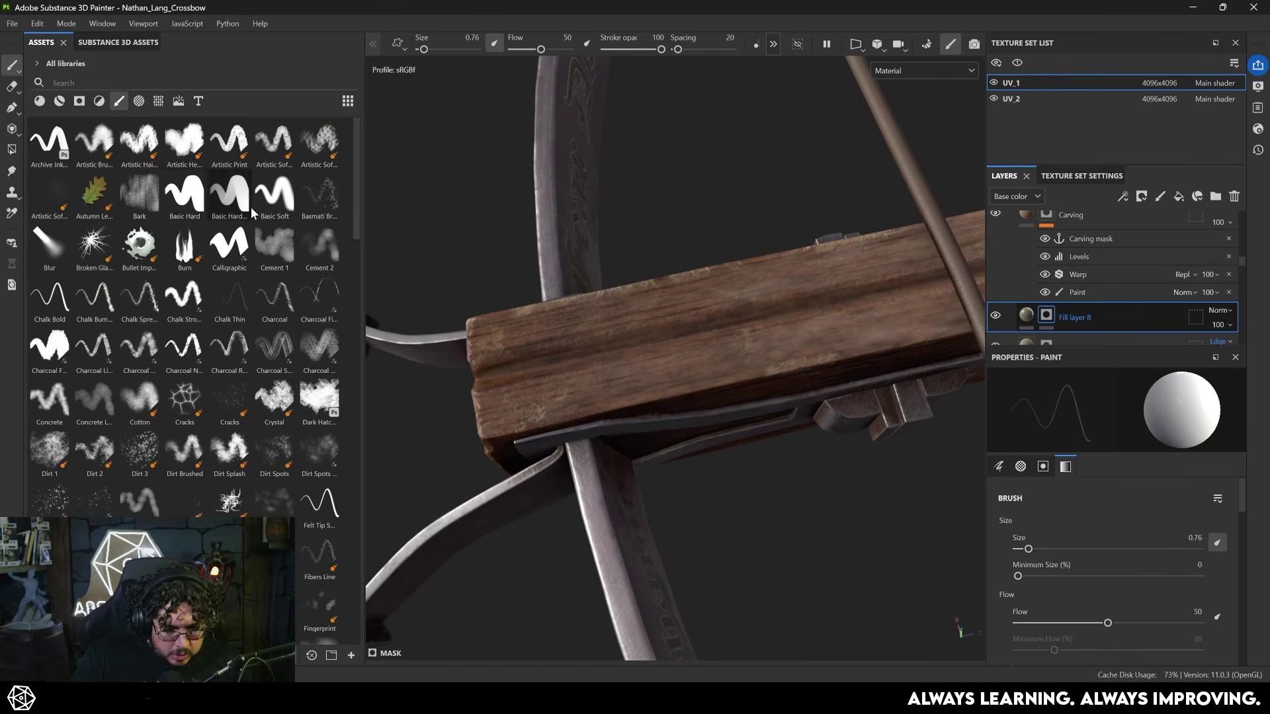
left_click(272, 202)
left_click_drag(522, 308, 621, 423, "alt")
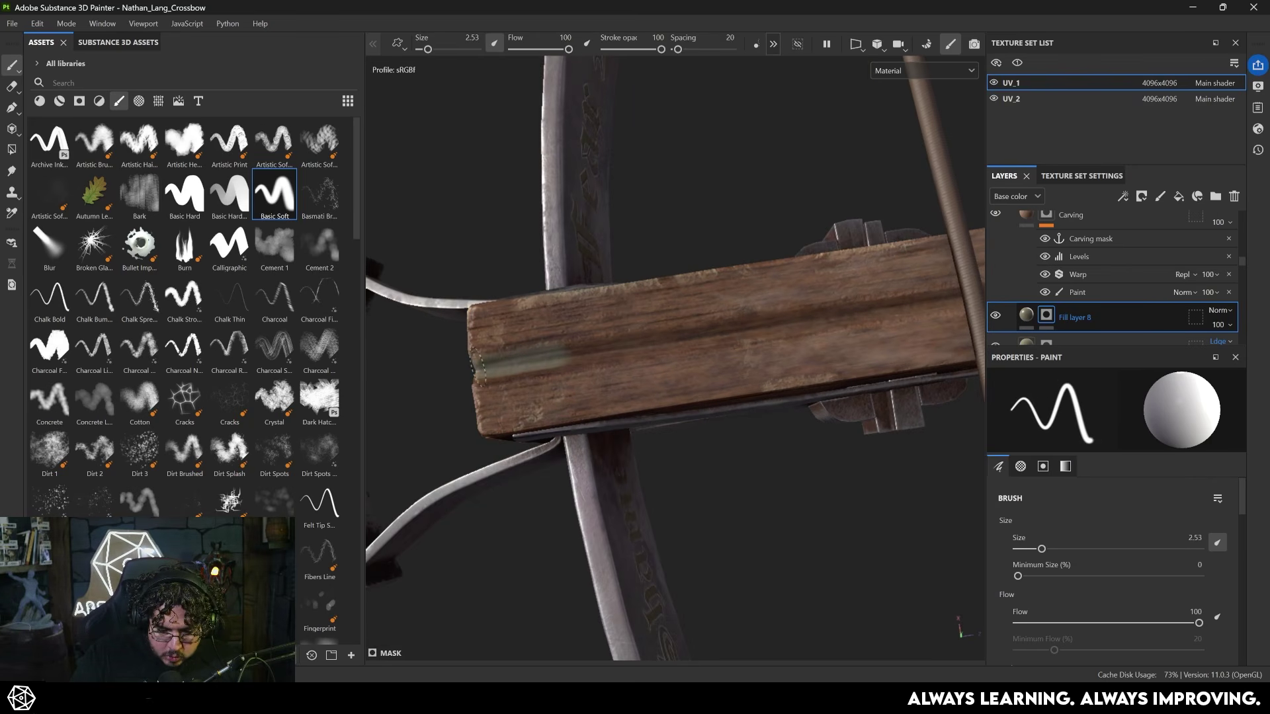
left_click_drag(718, 331, 533, 357, "alt")
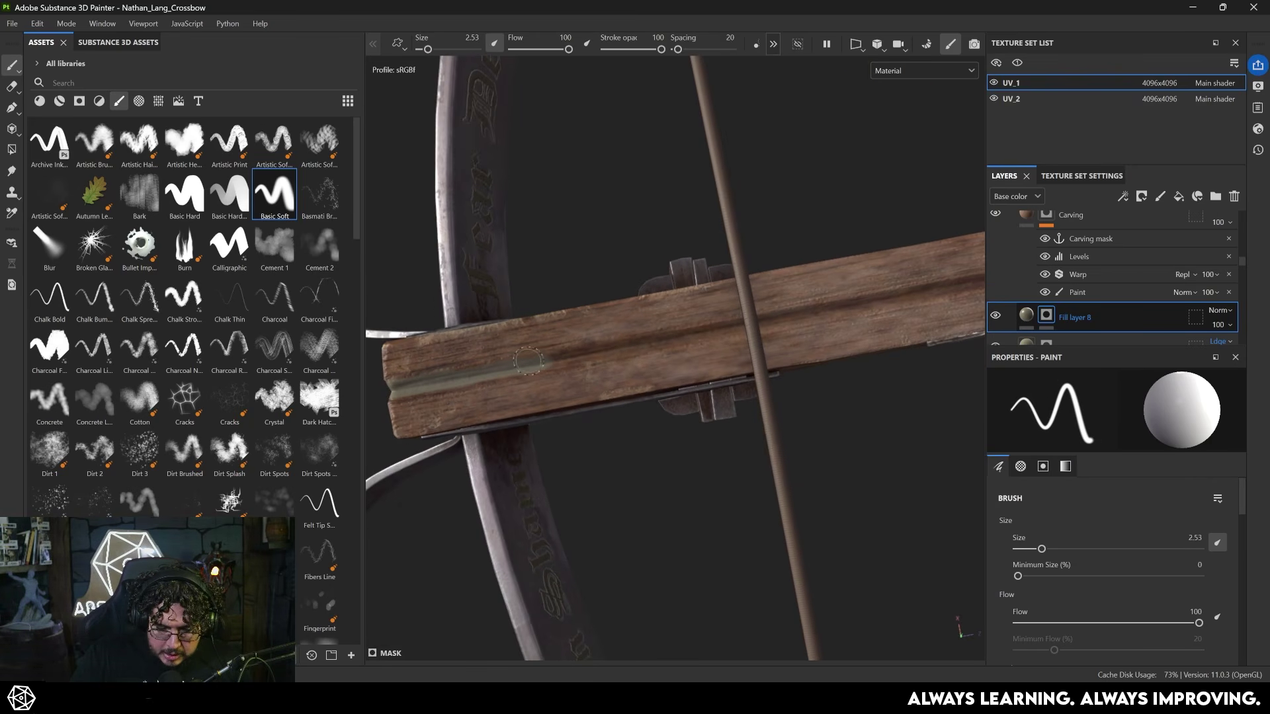
left_click_drag(737, 324, 560, 365, "alt")
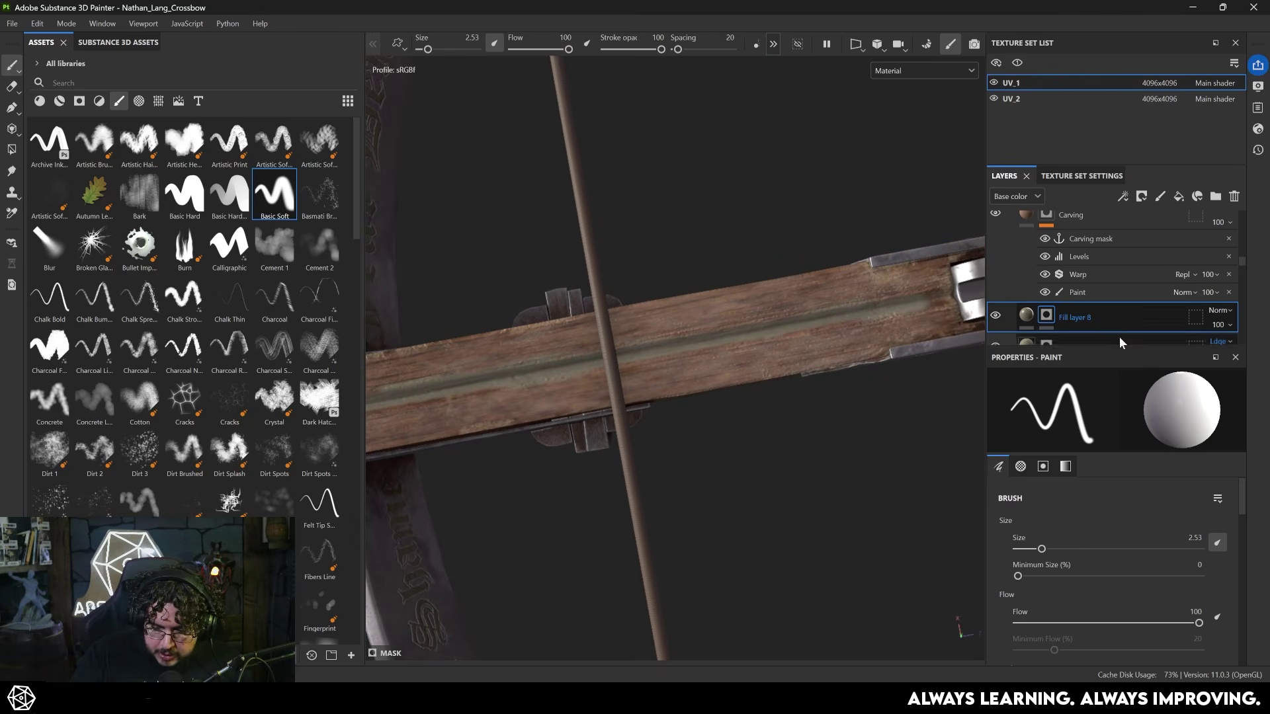
Set the groove wear fill layer's blending mode to Linear dodge (Add) and its opacity to 35.
left_click(1218, 310)
left_click(1210, 132)
mouse_move(761, 297)
left_mouse_down("alt")
mouse_move(836, 223)
mouse_move(590, 430)
mouse_move(582, 418)
left_mouse_up("alt")
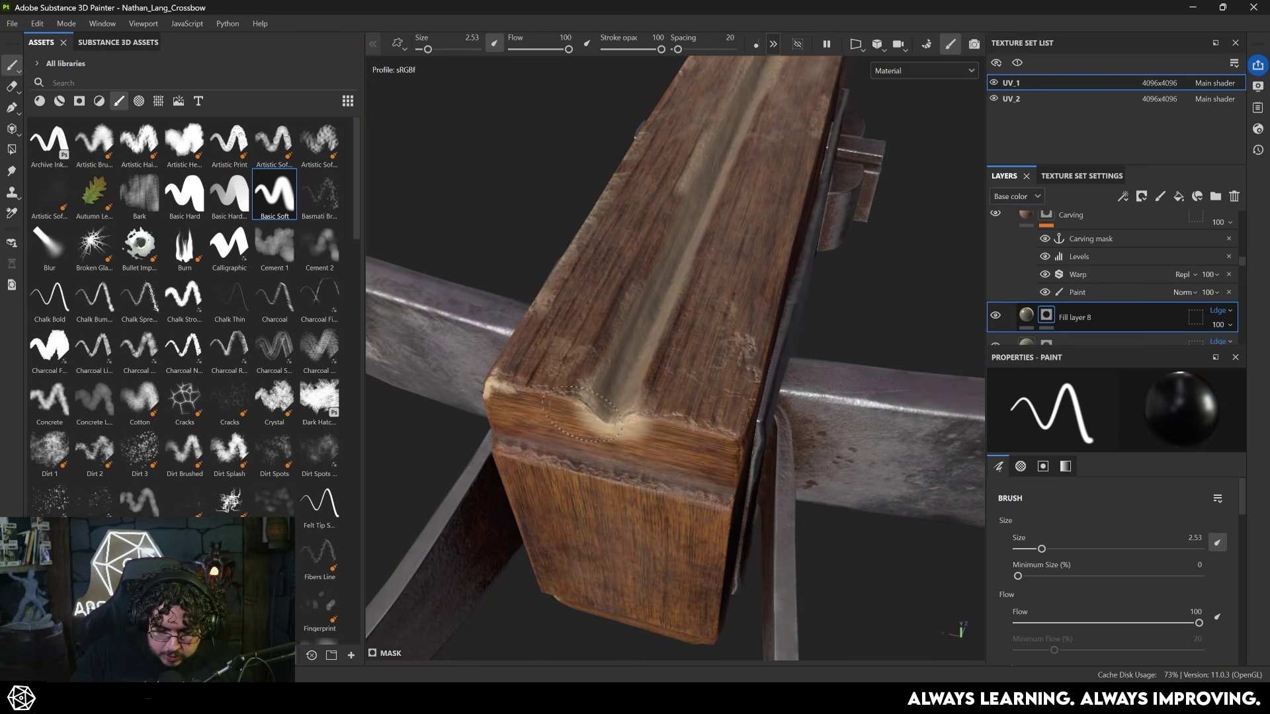
left_click_drag(1242, 349, 1225, 351)
right_click_drag(782, 417, 340, 299, "alt")
left_click_drag(423, 318, 628, 370, "alt")
right_click_drag(628, 384, 399, 351, "alt")
Narrow the asset library to enlarge the viewport and bring the whole crossbow into view.
left_click_drag(363, 351, 523, 355)
mouse_move(532, 356)
left_mouse_down("alt")
mouse_move(579, 358)
mouse_move(542, 344)
left_mouse_up("alt")
left_click_drag(522, 258, 206, 295)
left_click_drag(449, 310, 918, 232, "alt")
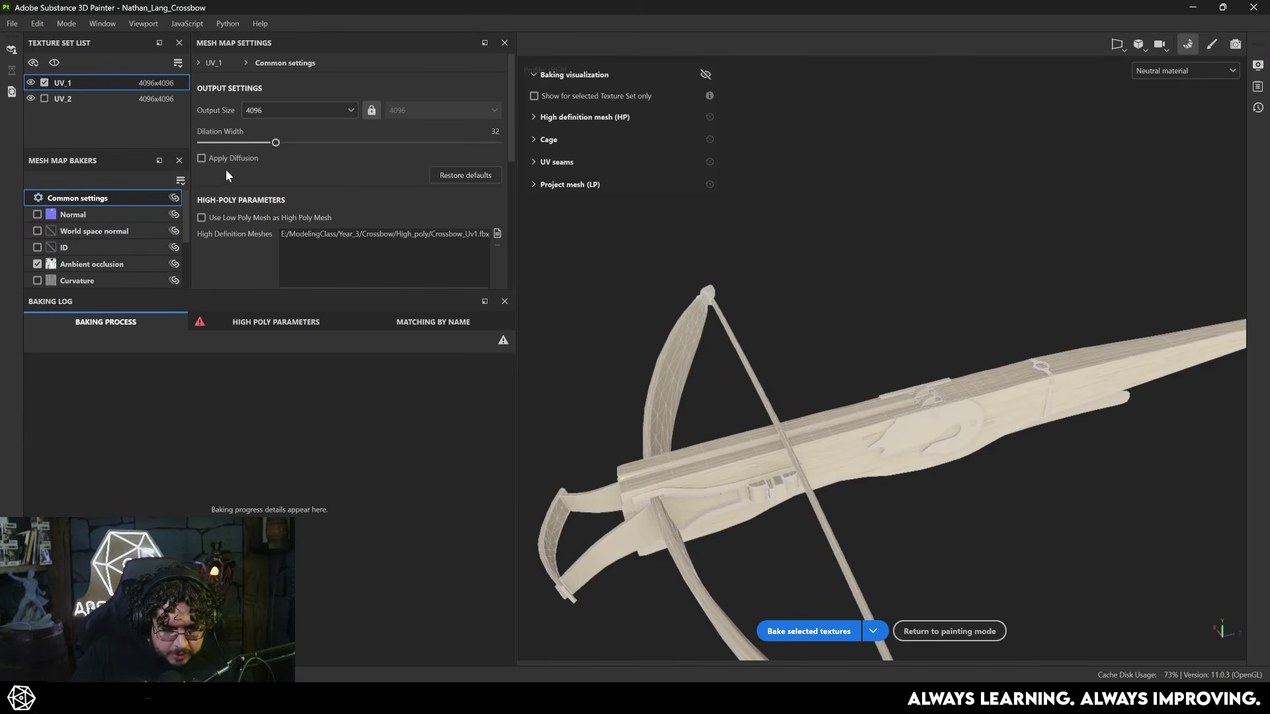
Bake only the Thickness map for UV_1 and UV_2, using the low poly mesh as the high poly mesh.
left_click(201, 218)
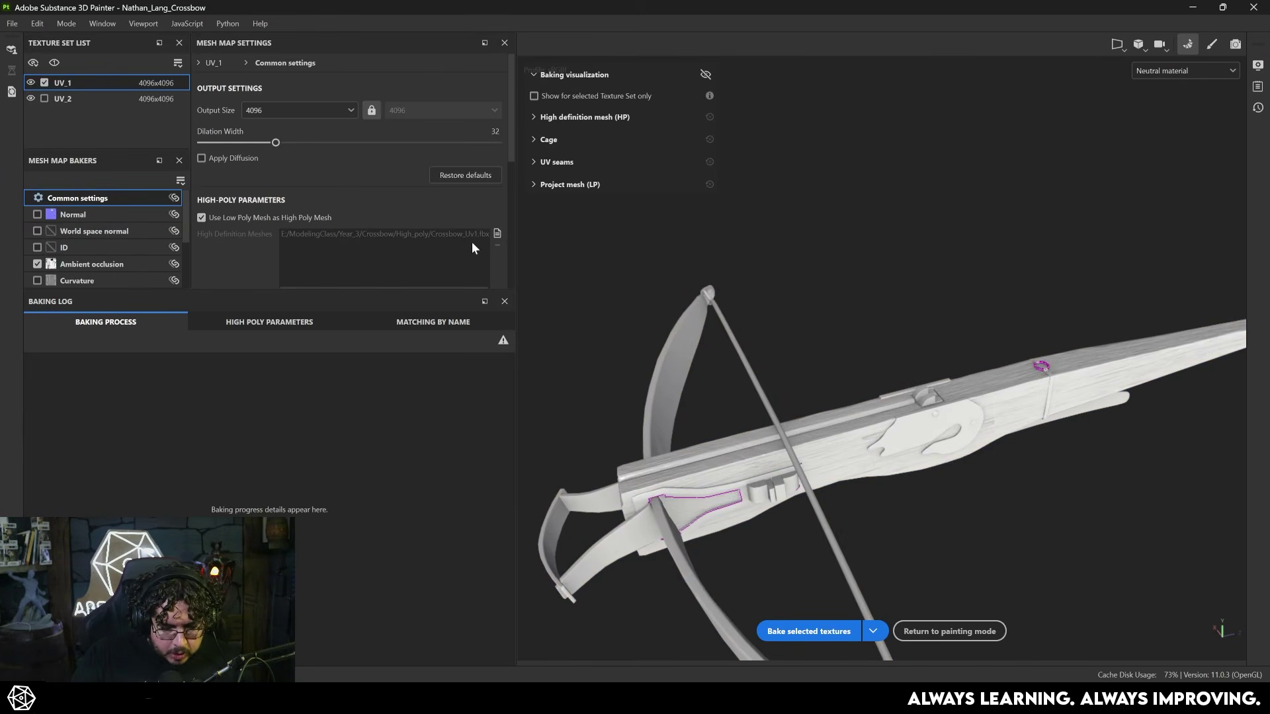
left_click_drag(315, 290, 314, 452)
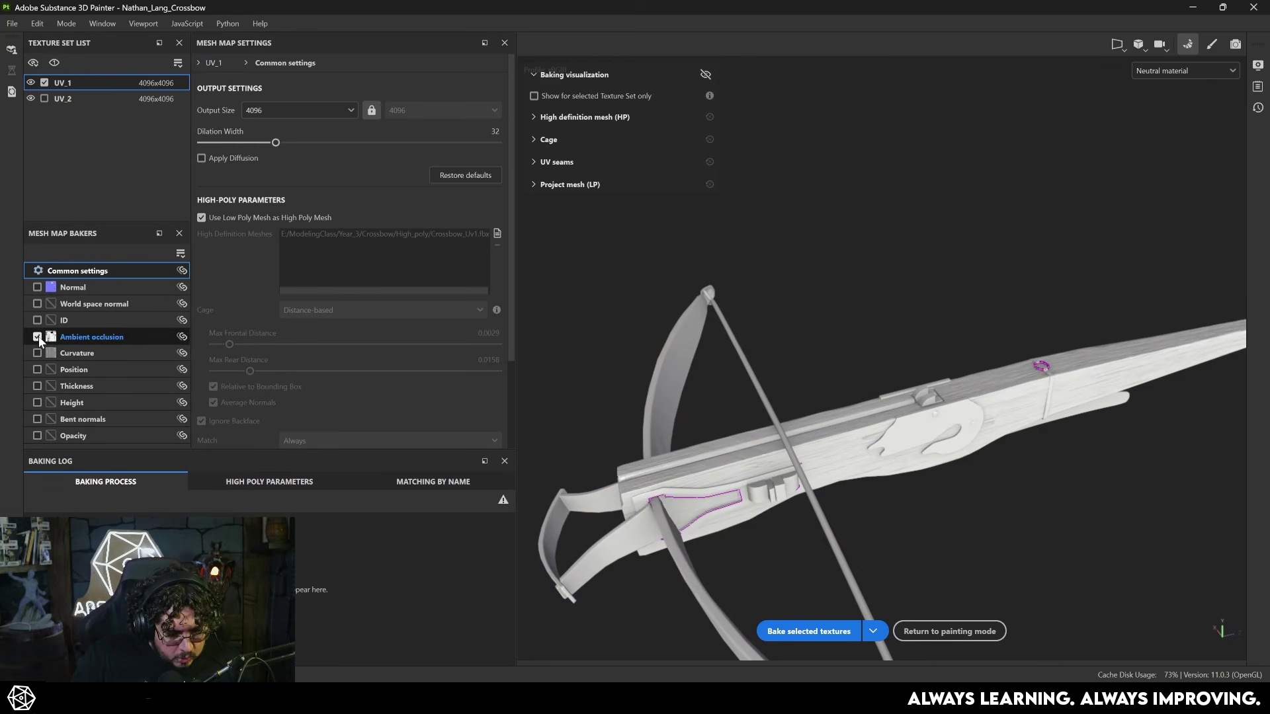
left_click(37, 337)
left_click(38, 386)
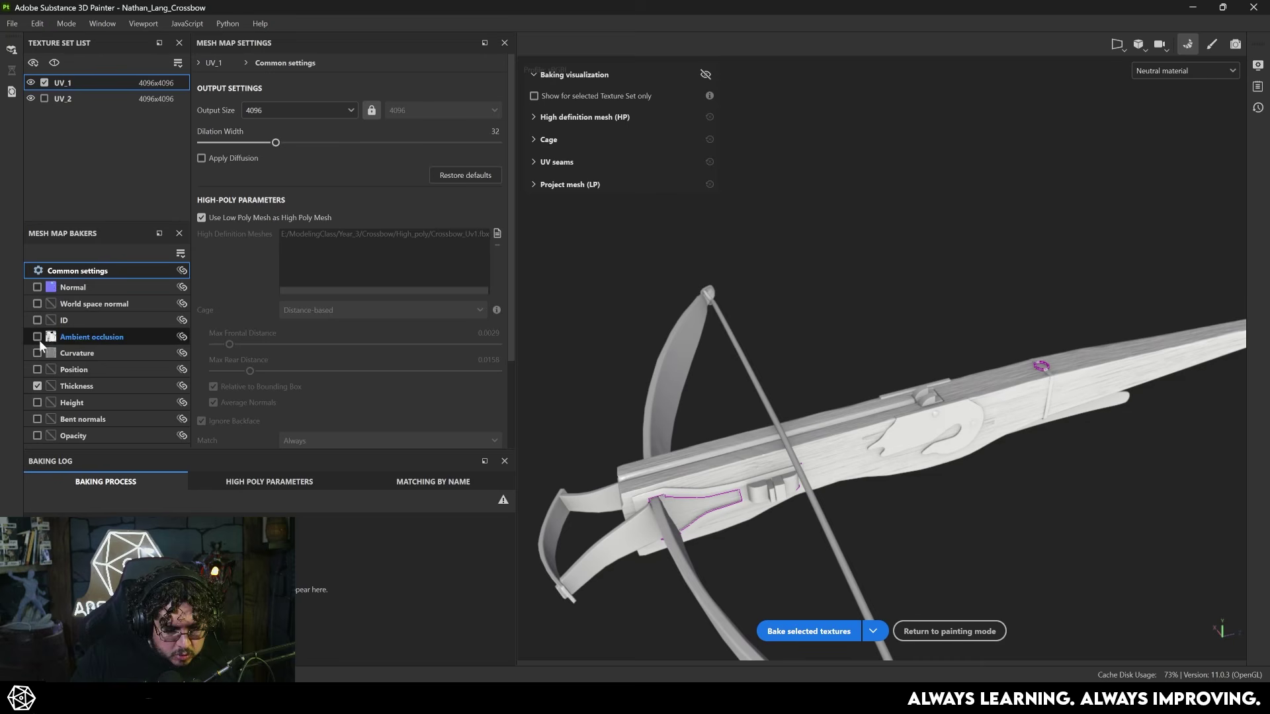
left_click(44, 99)
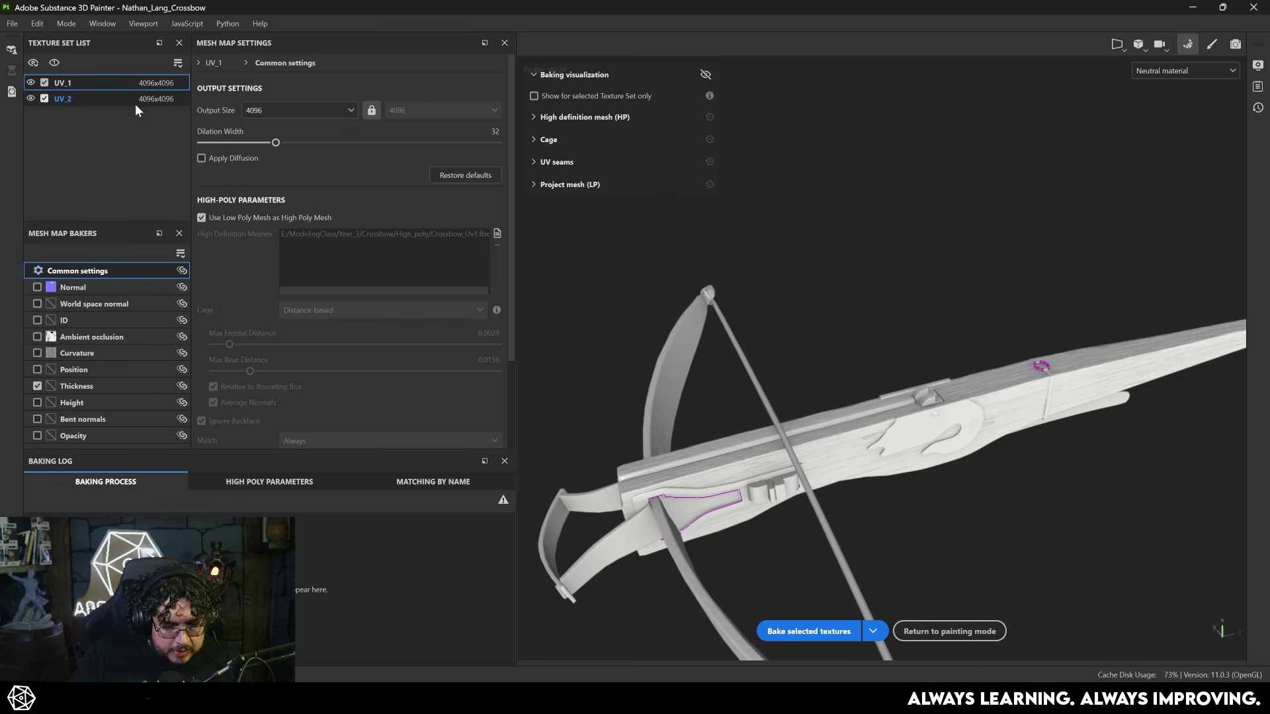
left_click(806, 633)
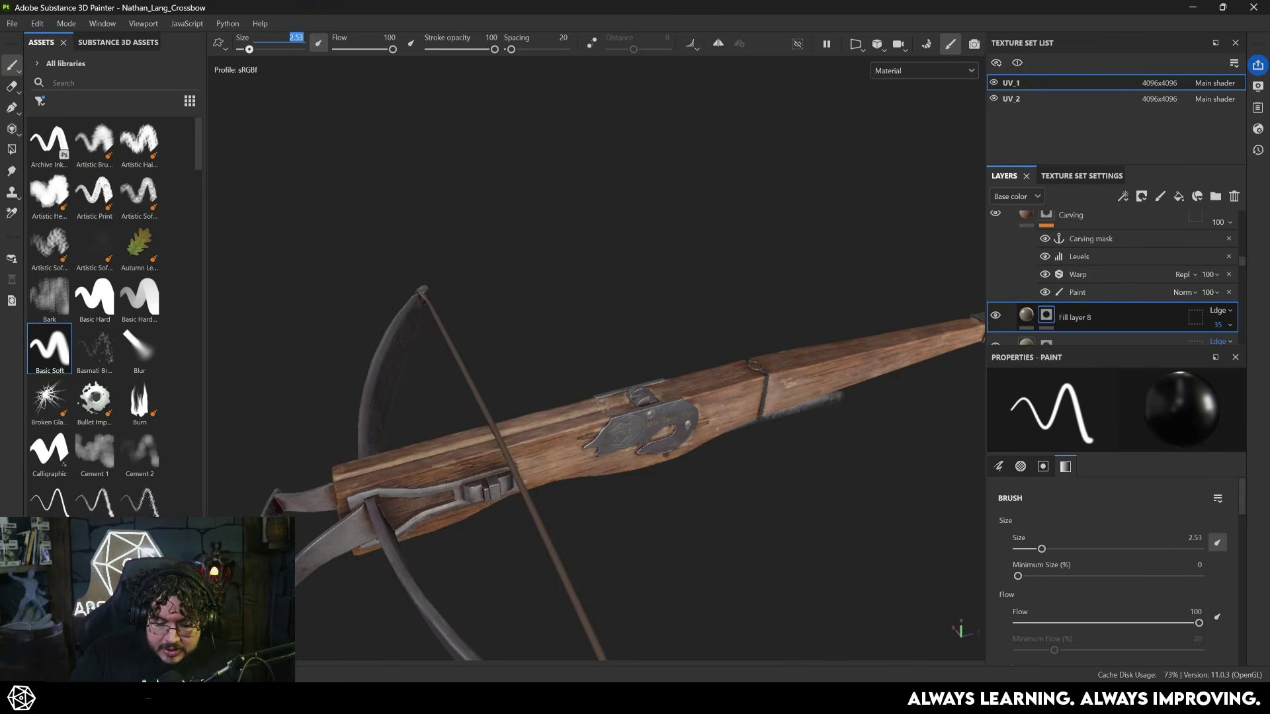
Add a color-only fill layer at the top of the Wood folder with a bright red base color.
mouse_move(648, 396)
left_mouse_down("alt")
mouse_move(709, 414)
mouse_move(793, 498)
left_mouse_up("alt")
right_click_drag(794, 499, 668, 480, "alt")
mouse_move(667, 480)
left_mouse_down("alt")
mouse_move(717, 497)
mouse_move(655, 466)
left_mouse_up("alt")
right_click_drag(655, 467, 622, 424, "alt")
scroll(1083, 278, "up", 6)
scroll(1080, 284, "up", 3)
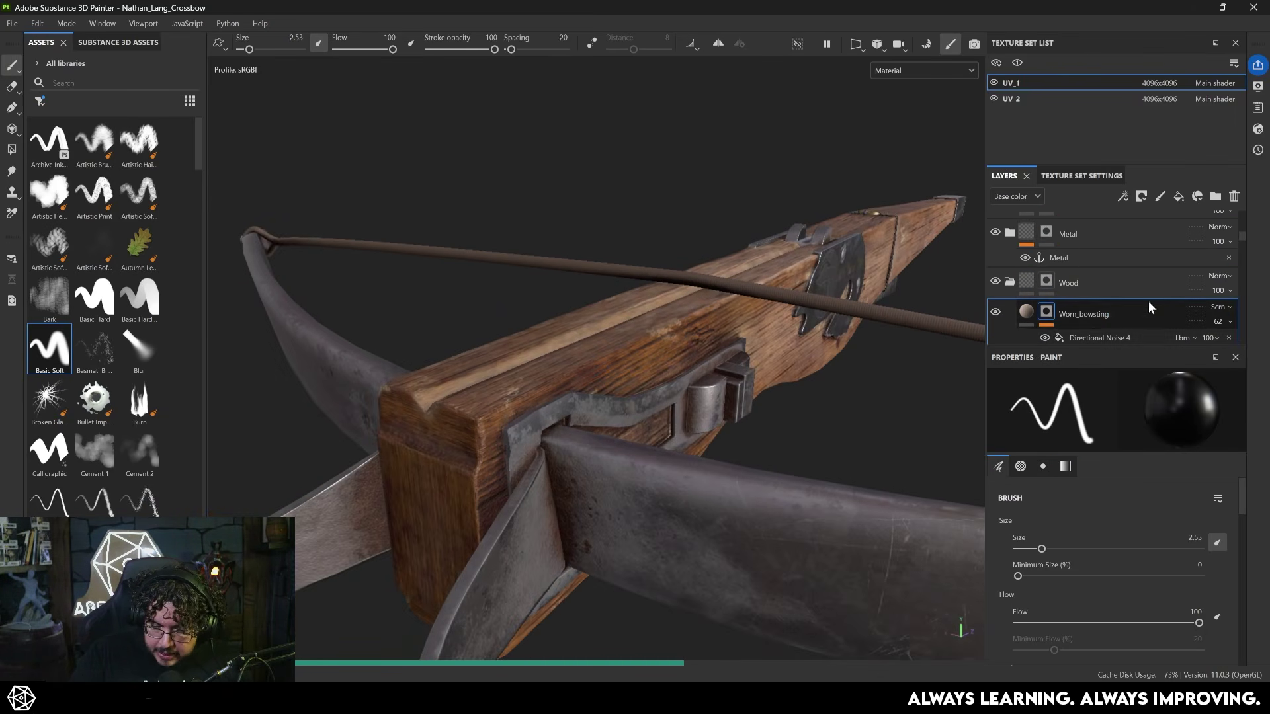
left_click(1177, 195)
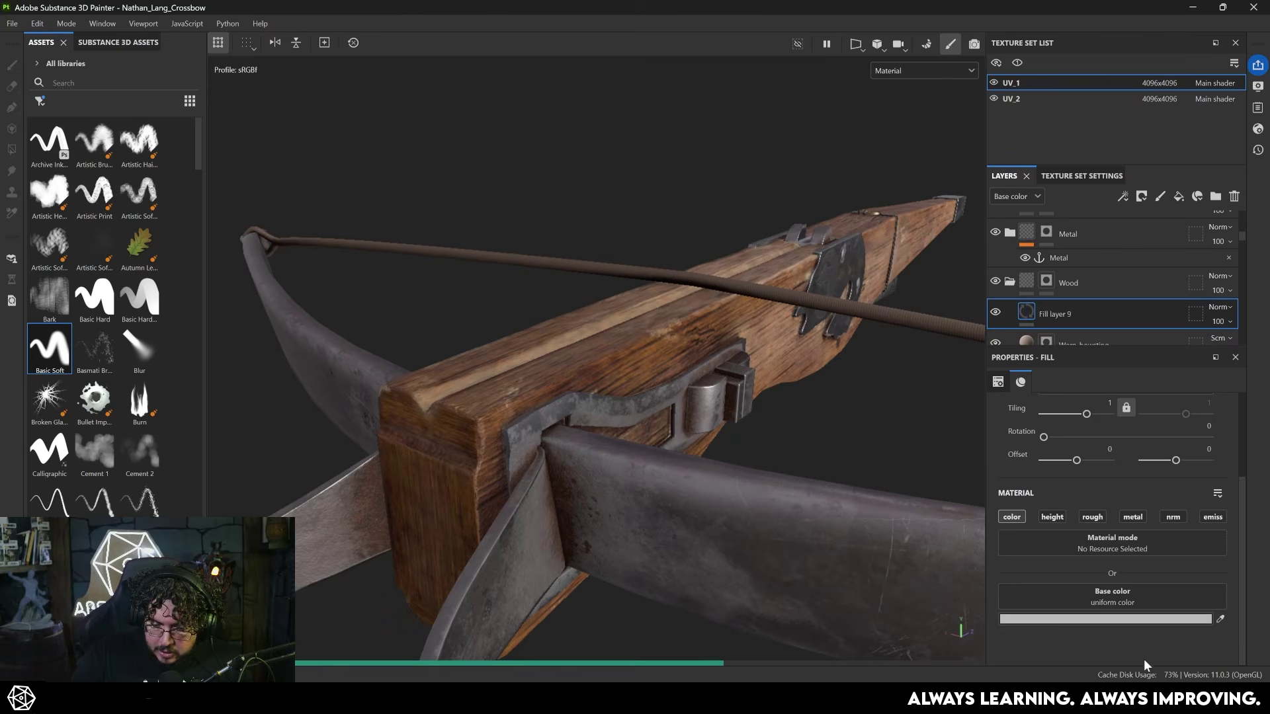
left_click(1133, 620)
left_click_drag(1033, 501, 1093, 431)
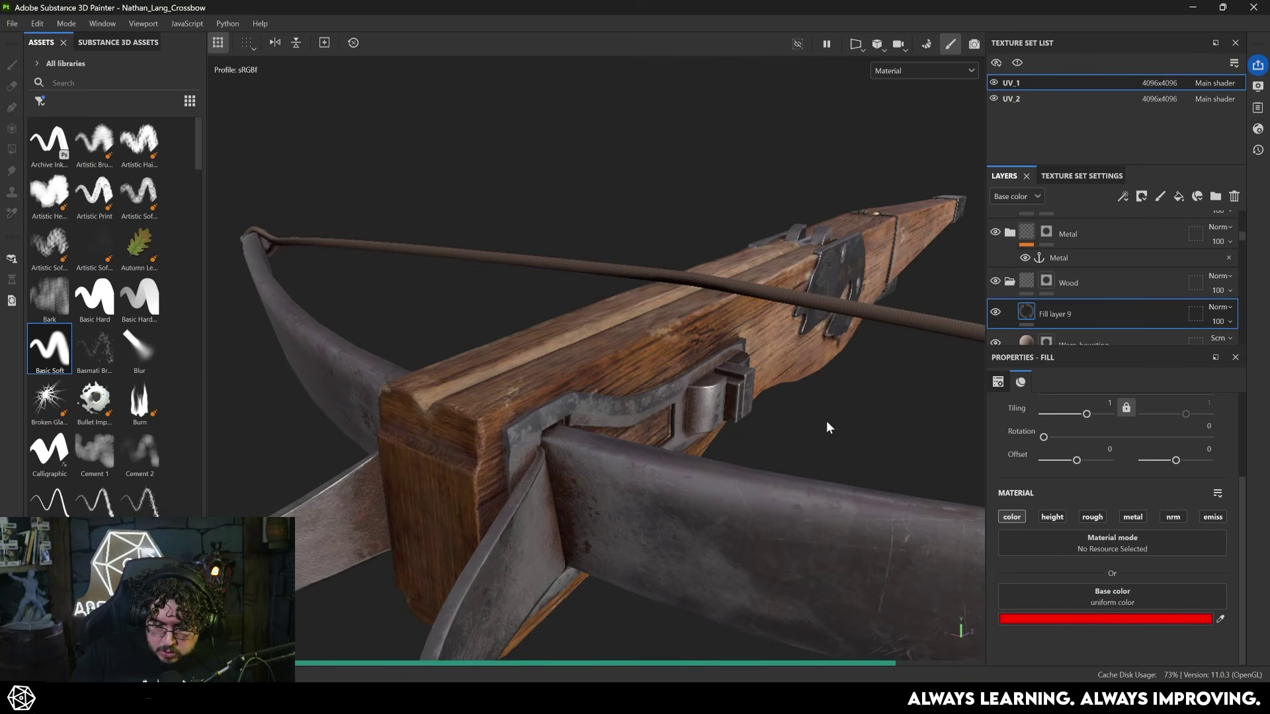
left_click_drag(832, 425, 789, 453, "alt")
Give the red fill layer a black mask and add a fill effect to that mask.
right_click(1052, 312)
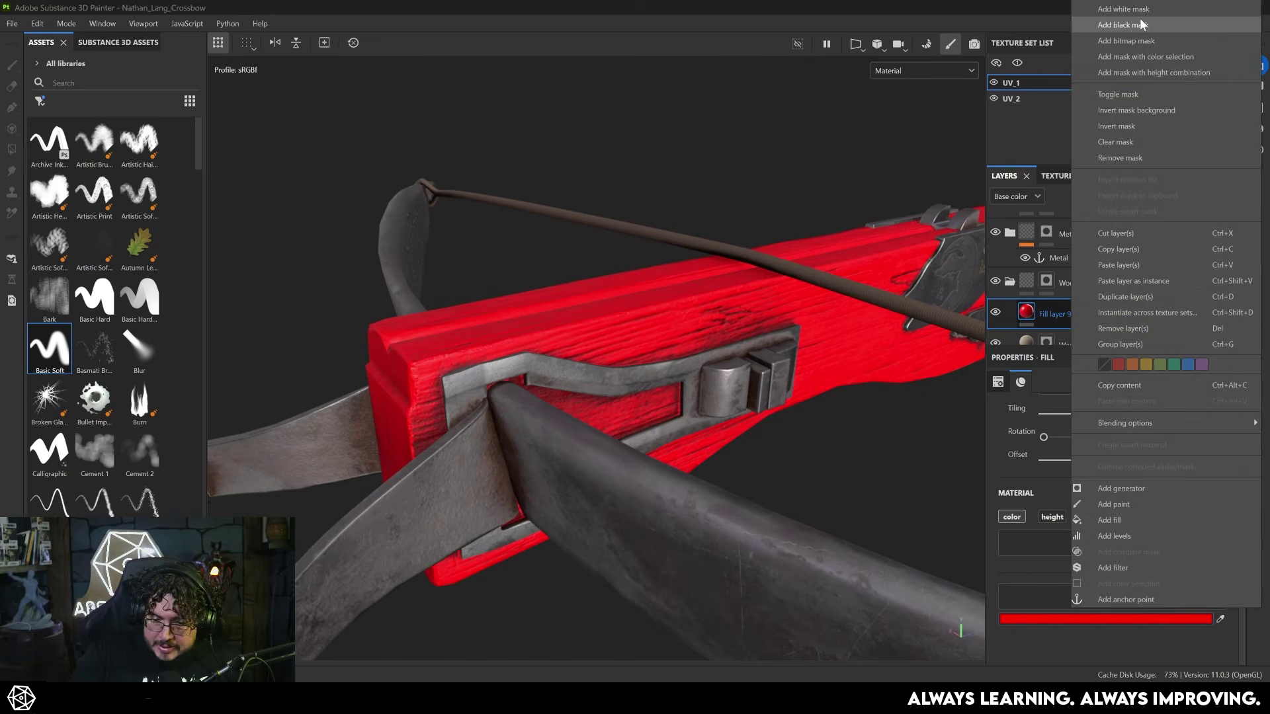
left_click(1110, 25)
right_click(1051, 306)
left_click(1099, 455)
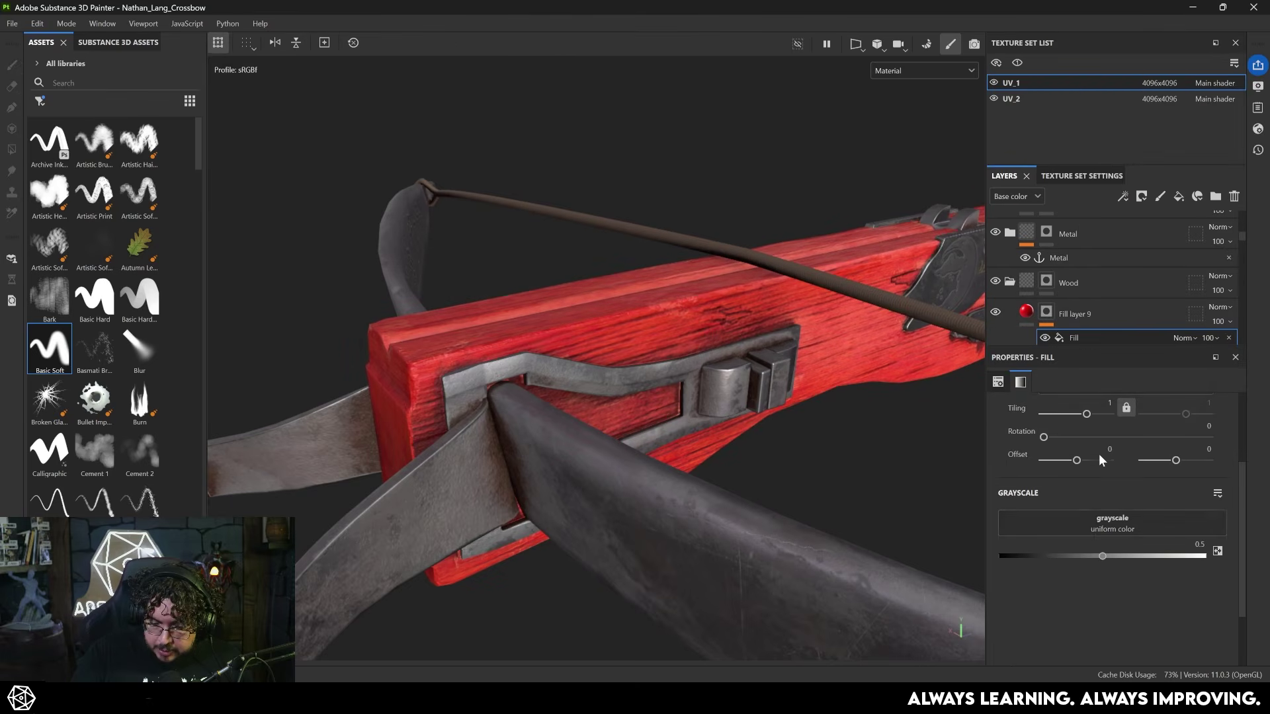
Search the mask fill's grayscale resources for "thick" to find the Thickness map.
left_click(1092, 523)
key("BackSpace")
key("BackSpace")
key("BackSpace")
key("BackSpace")
key("BackSpace")
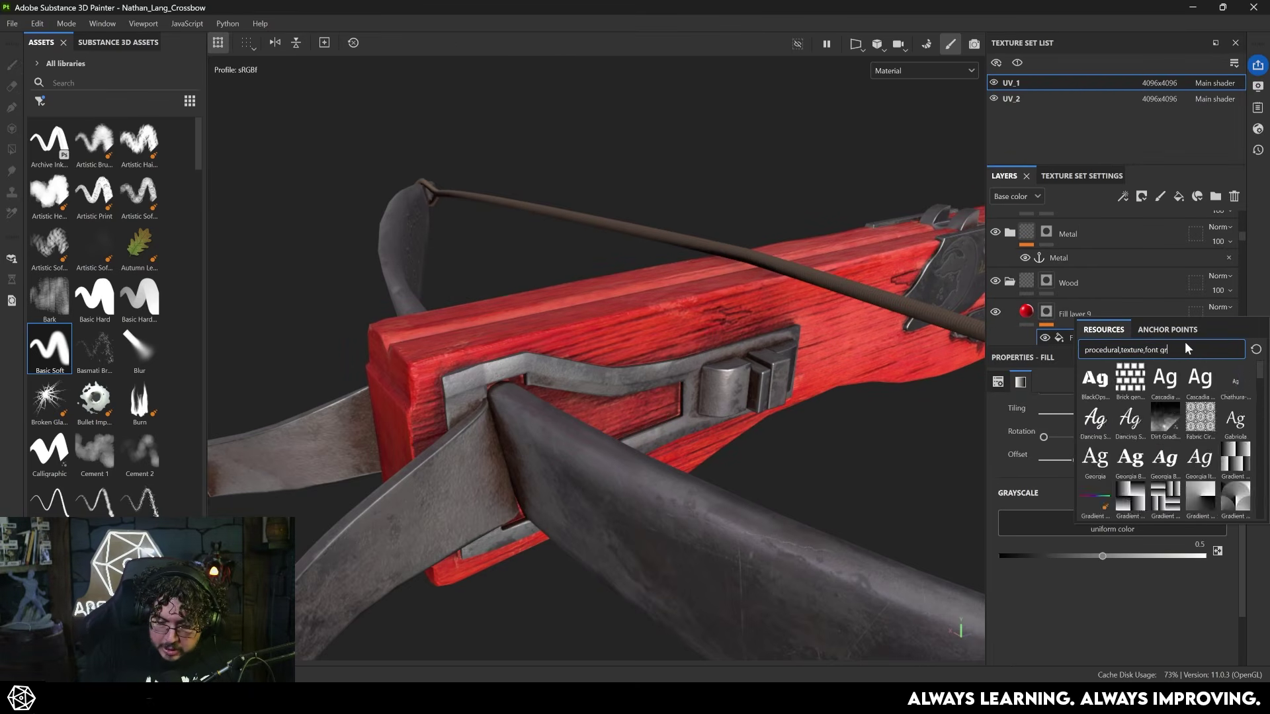
type("thick")
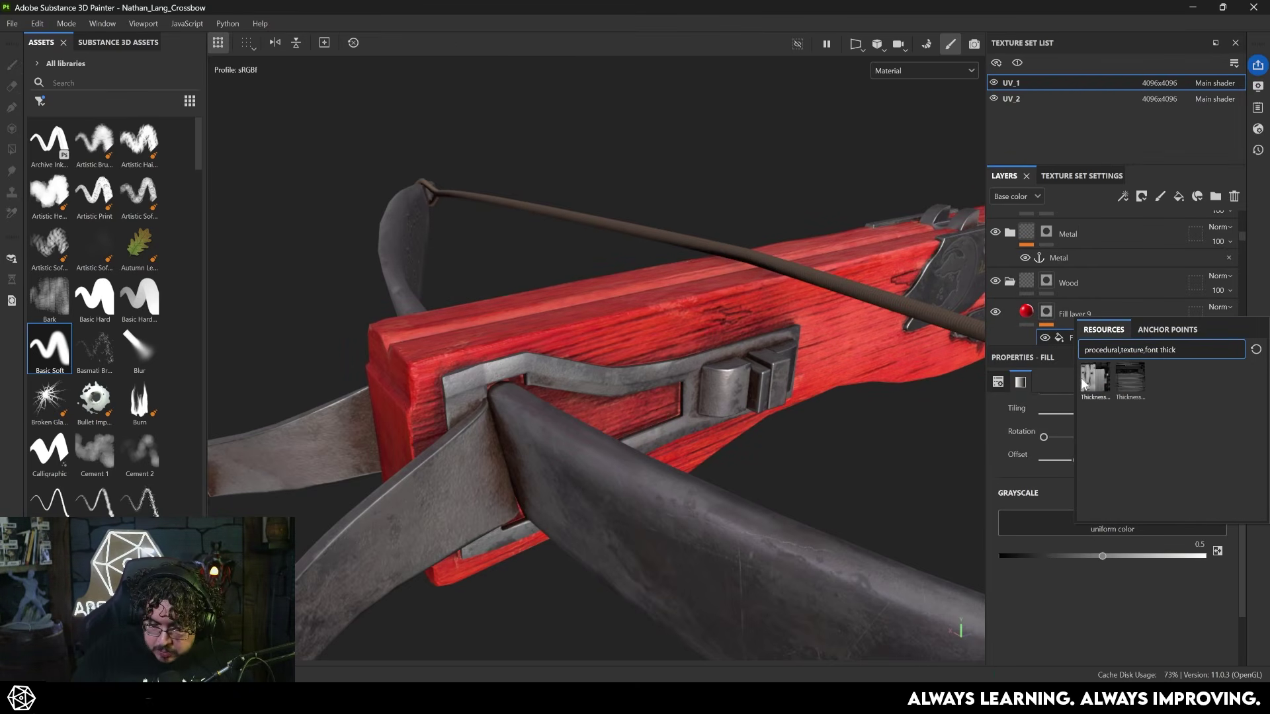
Use the UV_1 mesh thickness map as the fill in Fill layer 9's mask and add an inverted Levels effect to that mask.
left_click(1097, 378)
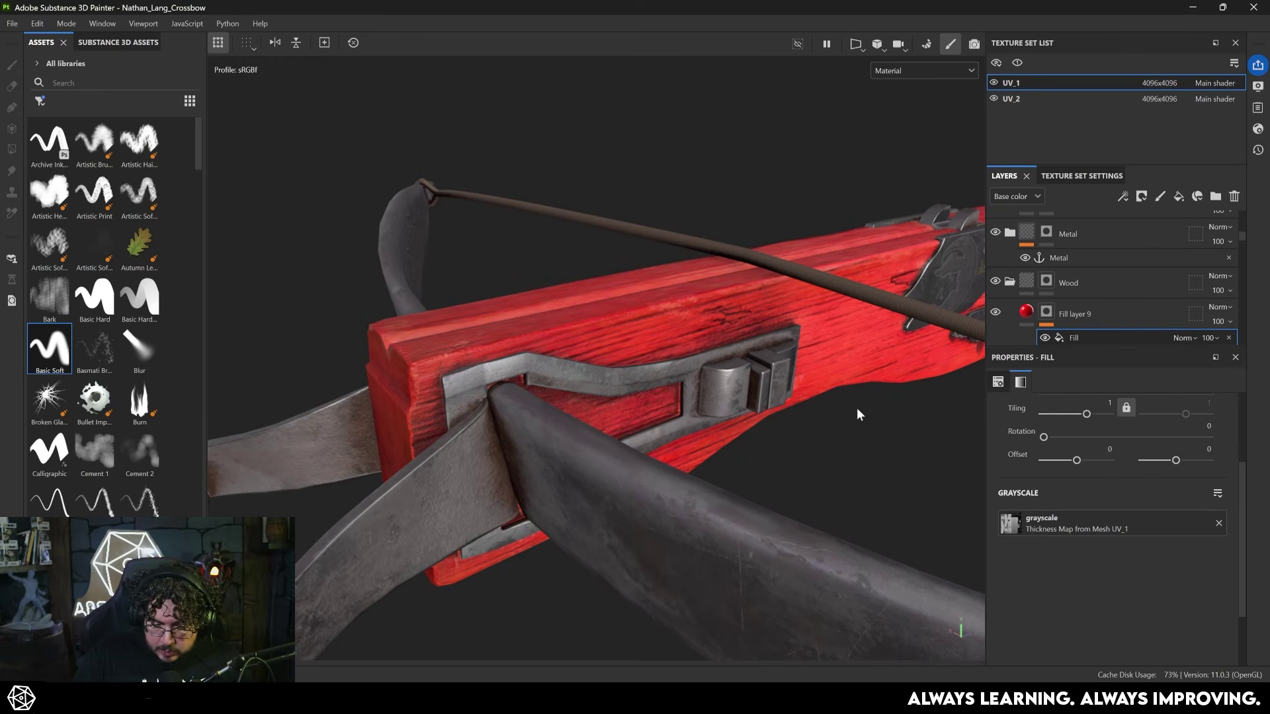
left_click_drag(837, 423, 1024, 331, "alt")
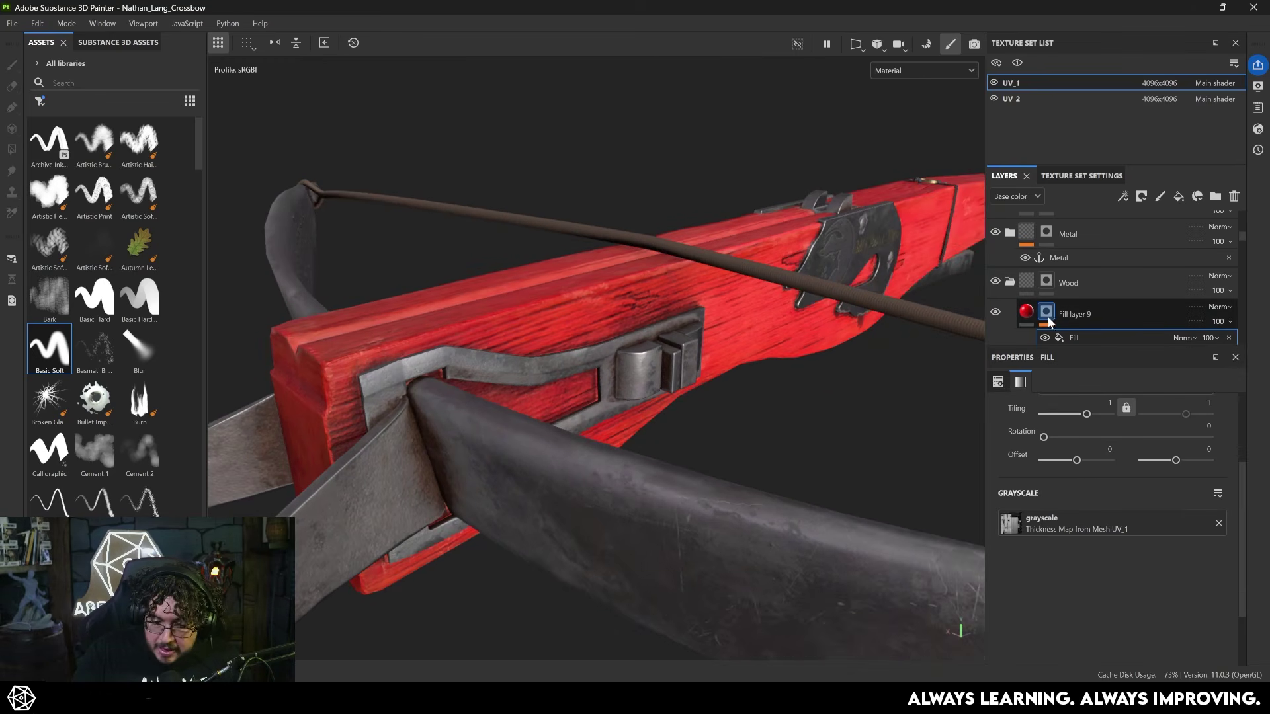
right_click(1046, 312)
left_click(1100, 473)
left_click(1184, 503)
Tighten the mask's Levels to an input white of 0.551 and an input black of about 0.18.
left_click_drag(873, 403, 808, 437, "alt")
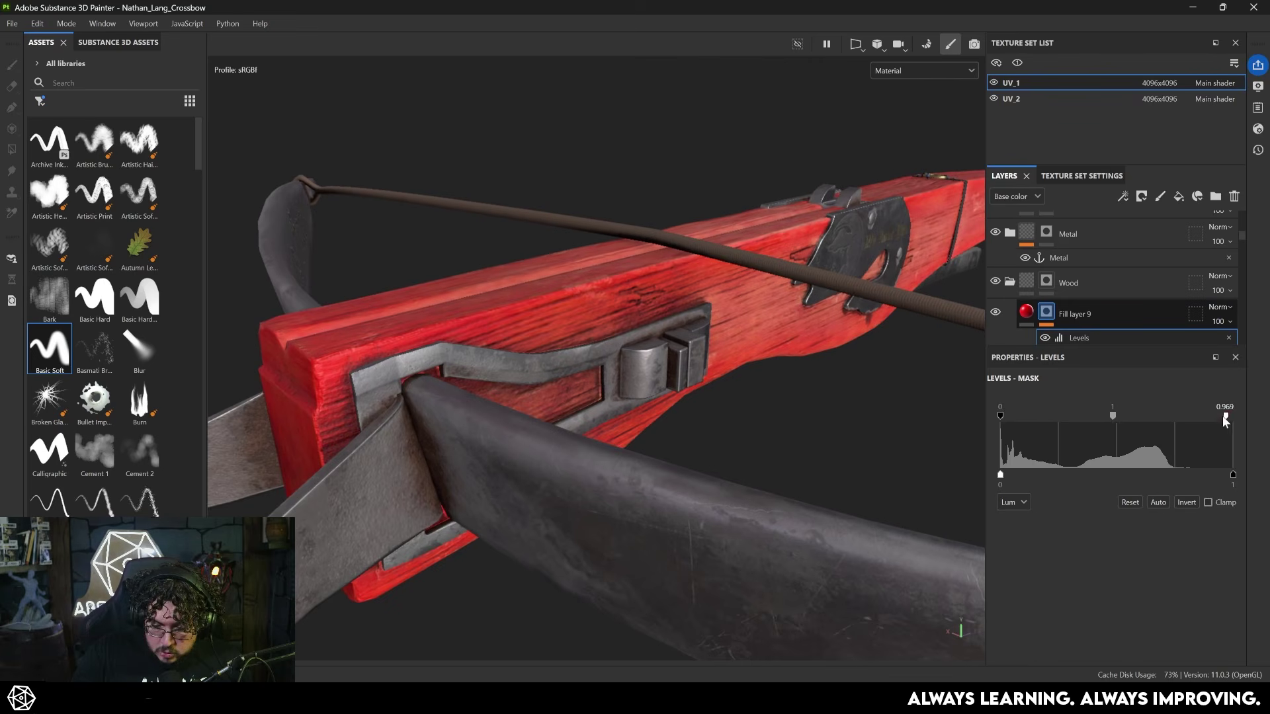
left_click_drag(1144, 423, 1128, 428)
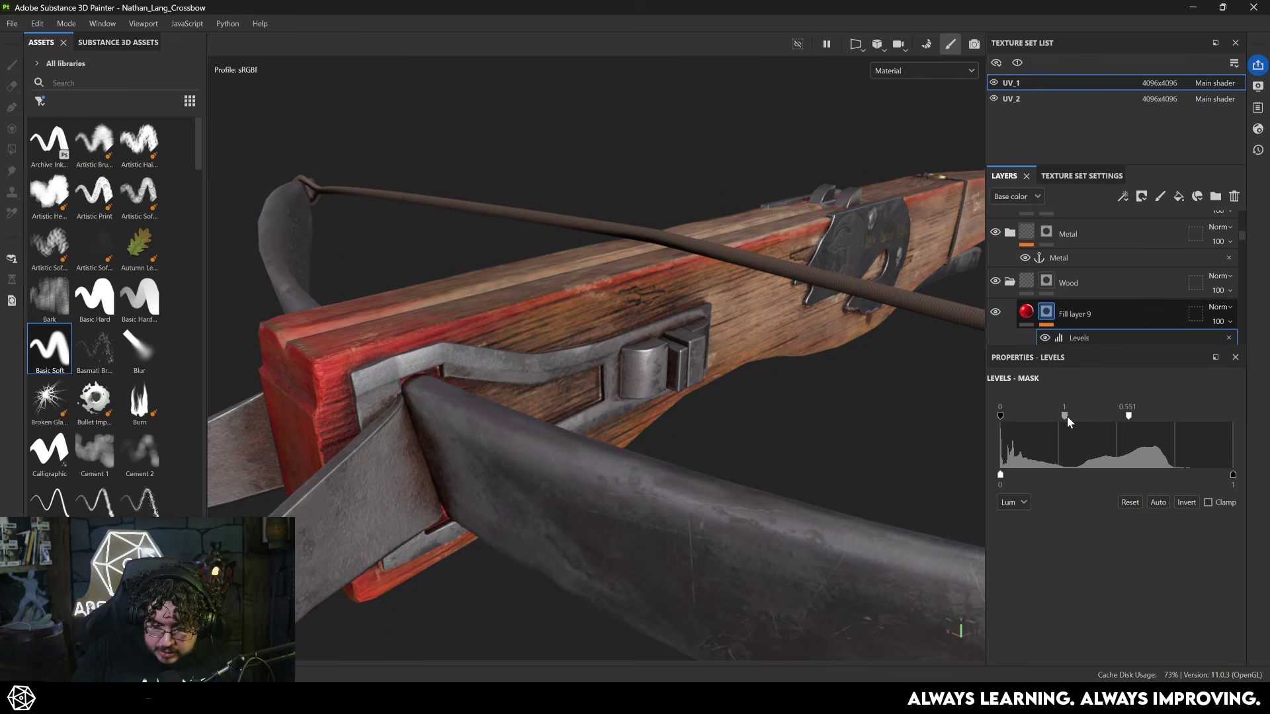
left_click_drag(1001, 411, 1067, 415)
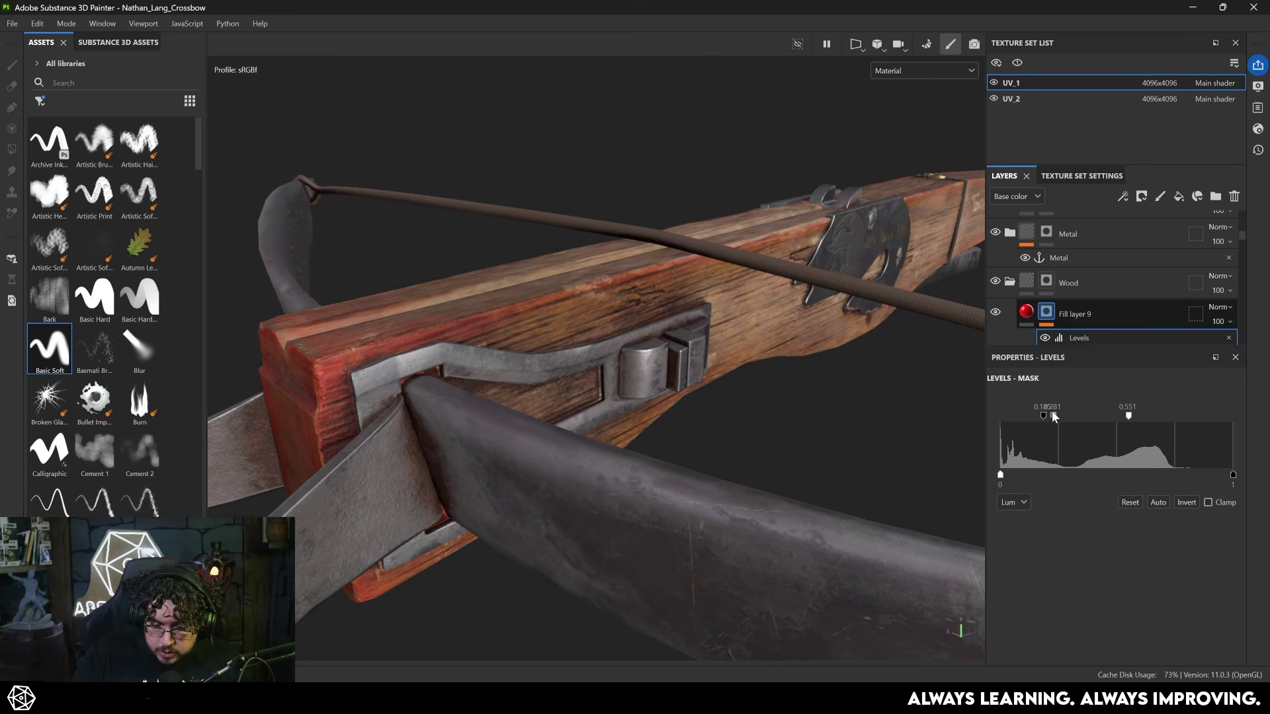
Change the base color of Fill layer 9 to a saturated orange.
left_click(1027, 311)
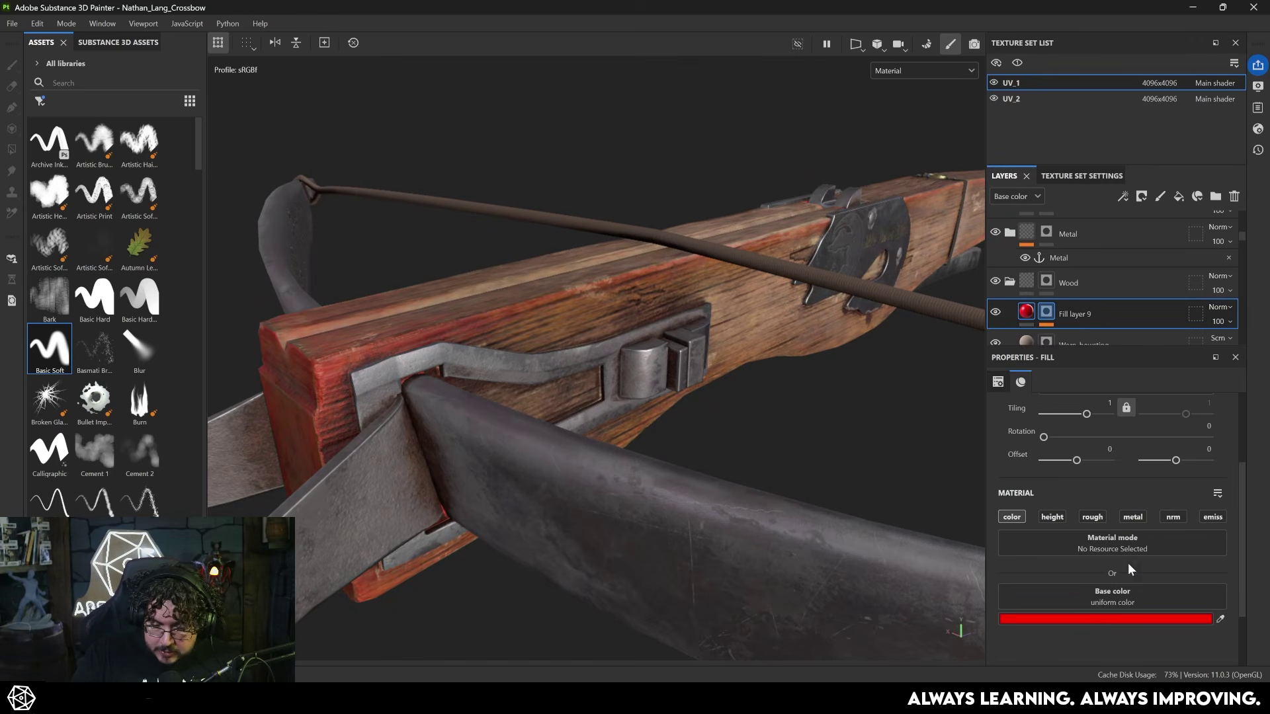
left_click(1133, 620)
left_click_drag(1089, 607, 1089, 593)
left_click(1094, 425)
Set Fill layer 9's blending mode to Linear dodge (Add) and its opacity to 15.
left_click(1216, 307)
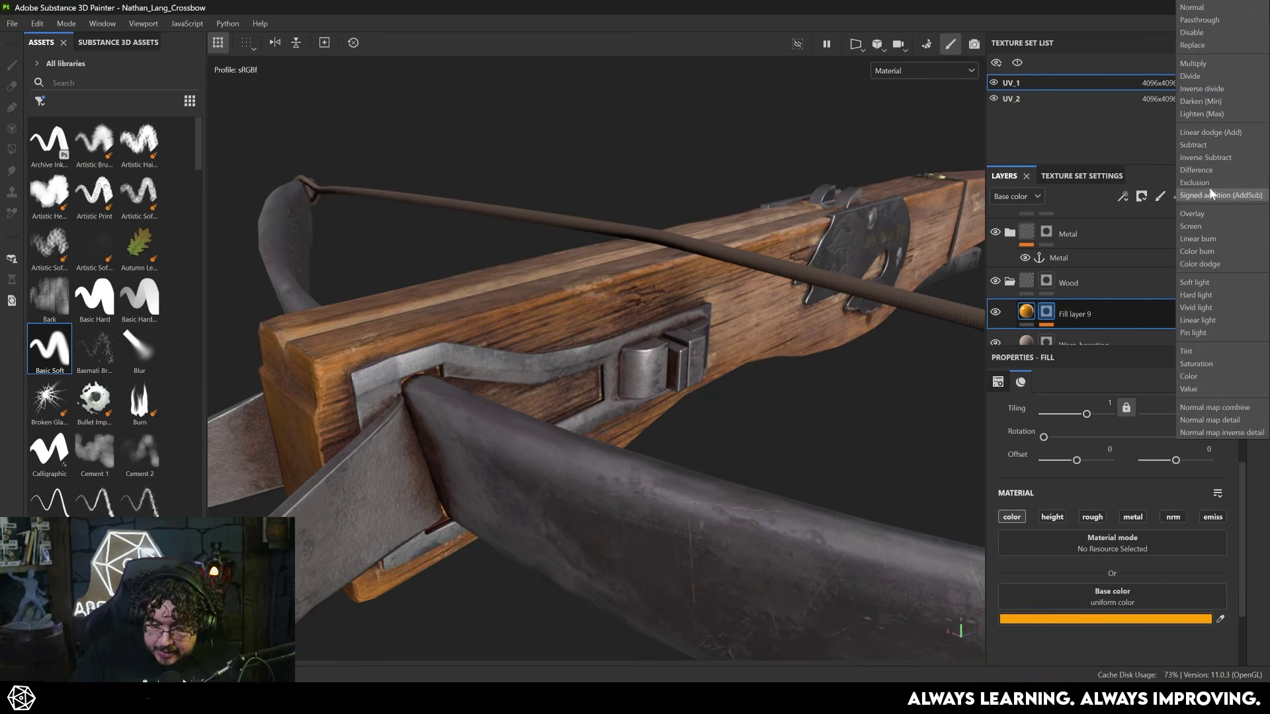
left_click(1212, 130)
left_click(1222, 322)
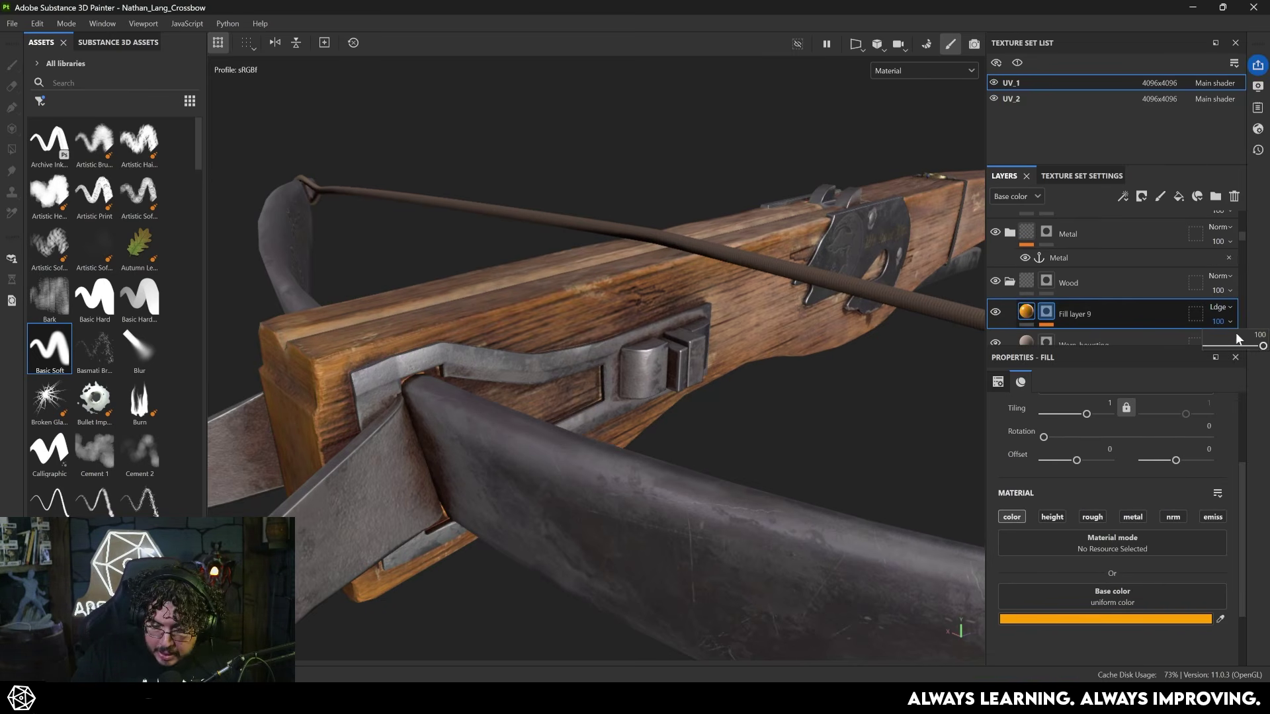
left_click_drag(1261, 348, 1214, 357)
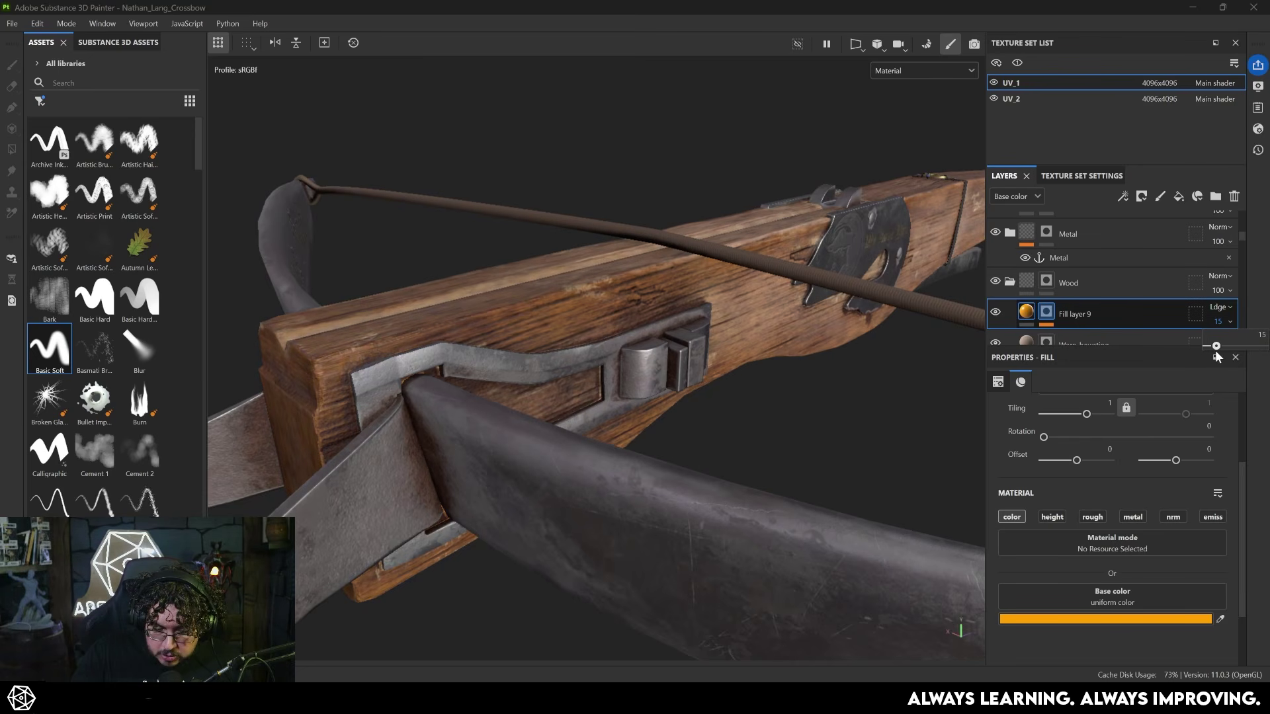
Inspect the crossbow's wood from several angles, toggling Fill layer 9 and comparing the base color channel with the full material.
left_click_drag(734, 377, 638, 384, "alt")
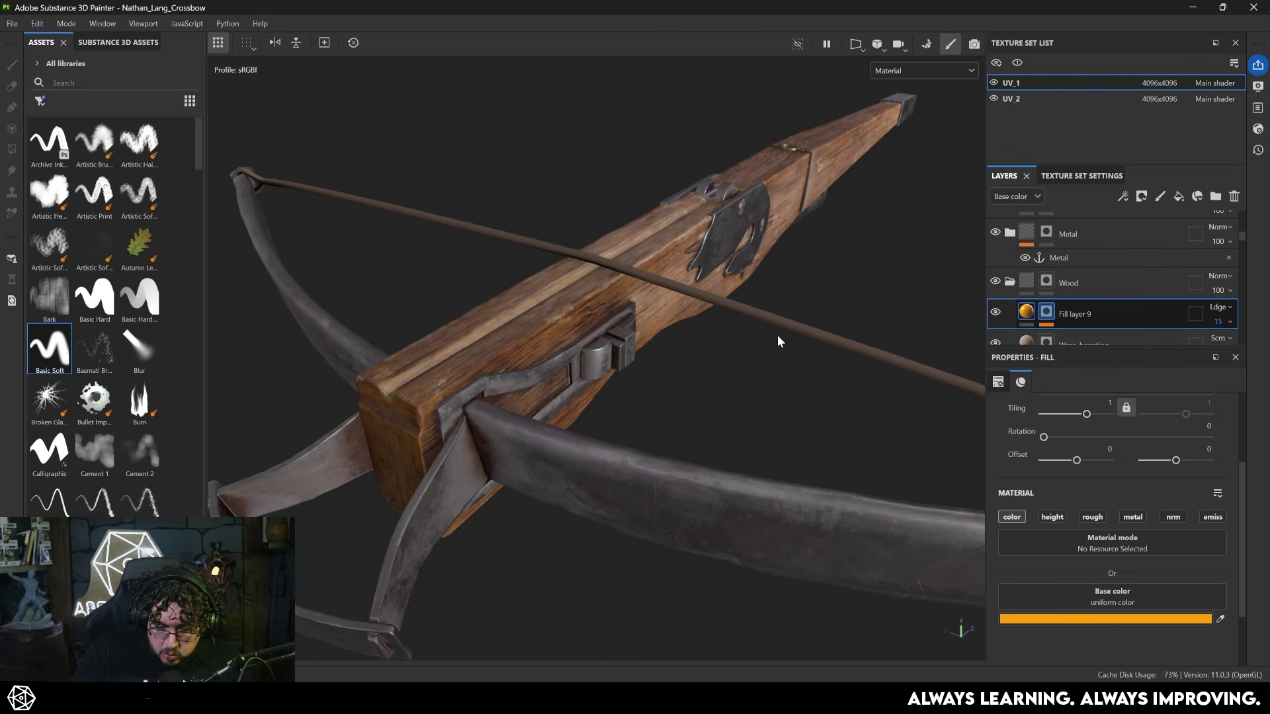
left_click_drag(714, 454, 460, 378, "alt")
left_click(994, 313)
scroll(527, 338, "down", 3)
scroll(528, 338, "up", 3)
key("c")
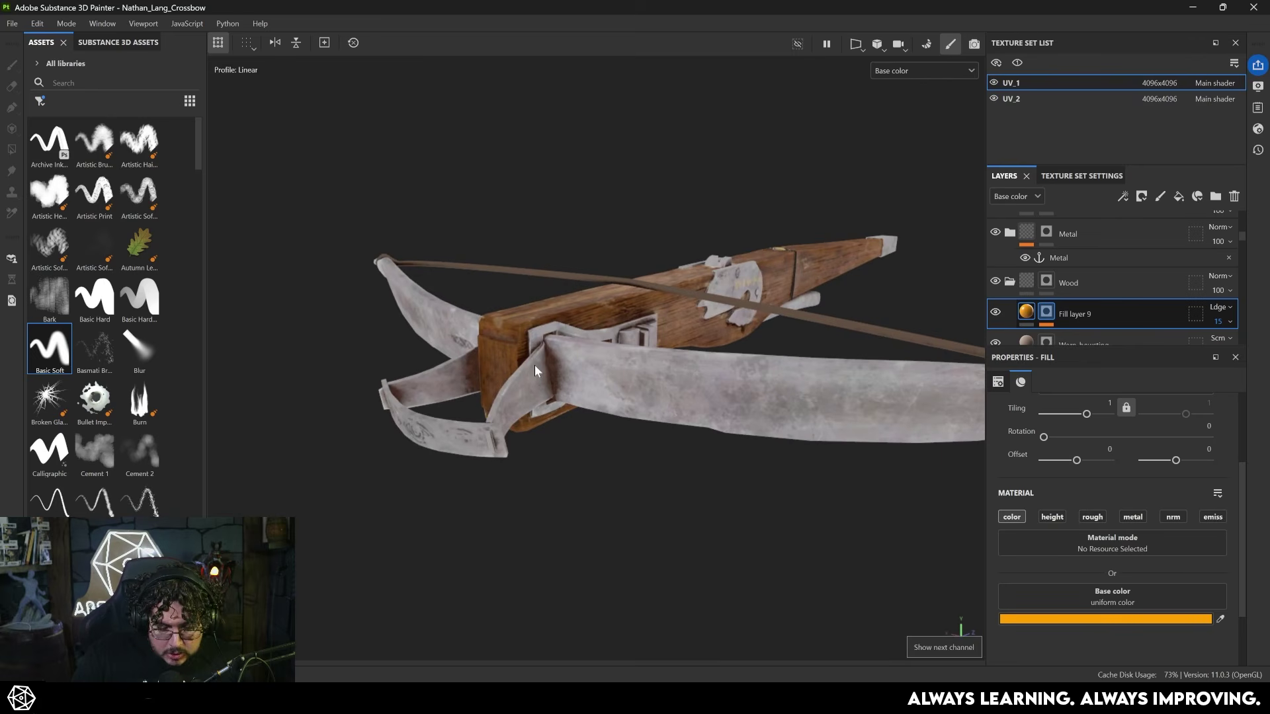
left_click_drag(657, 356, 657, 445, "alt")
key("m")
right_click_drag(657, 445, 562, 424, "alt")
left_click_drag(563, 423, 662, 430, "alt")
right_click_drag(661, 430, 595, 390, "alt")
left_click_drag(595, 390, 541, 393, "alt")
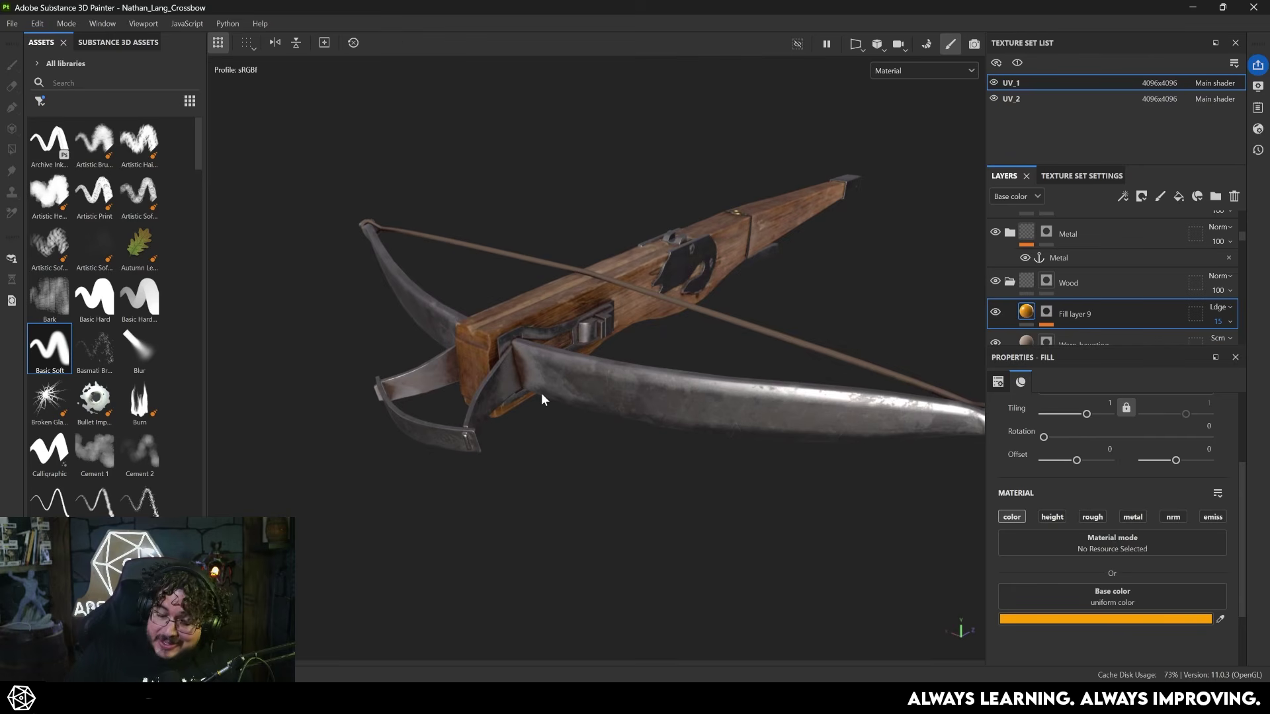
Switch to the browser and review the crossbow renders, wireframes and texture breakdowns on the ArtStation project page.
key("alt+Tab")
scroll(637, 413, "down", 10)
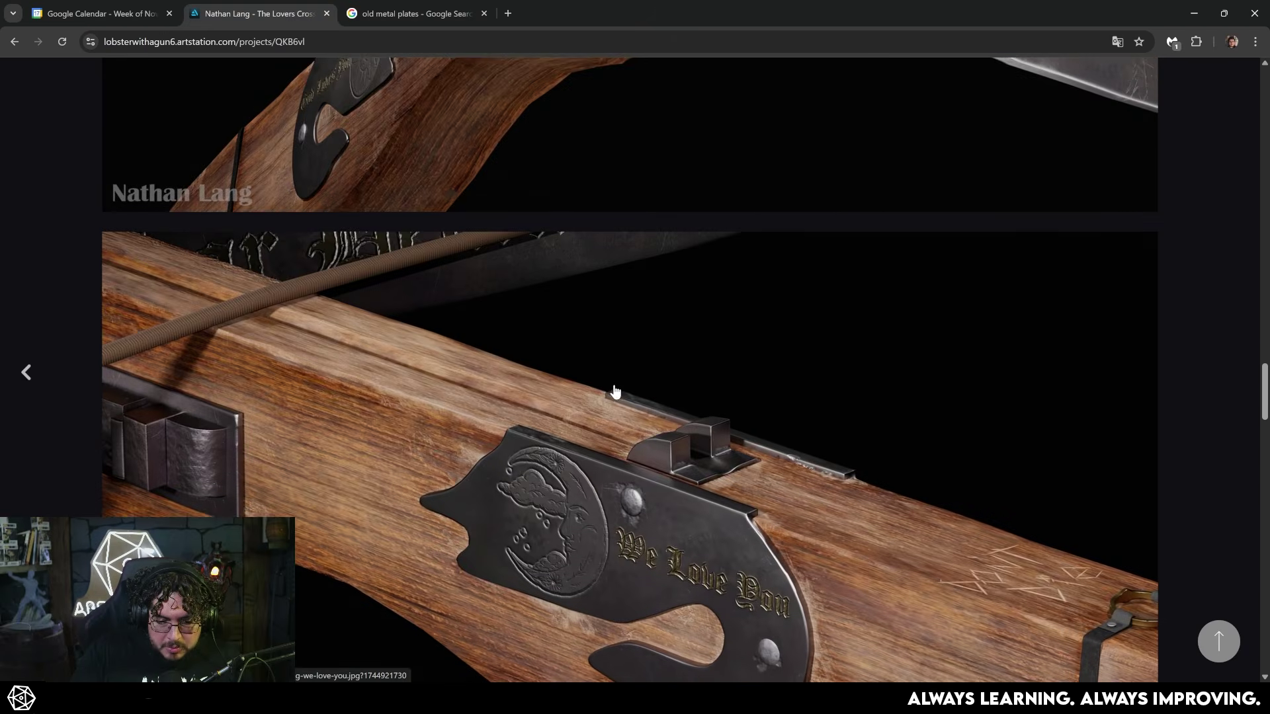
scroll(635, 400, "up", 5)
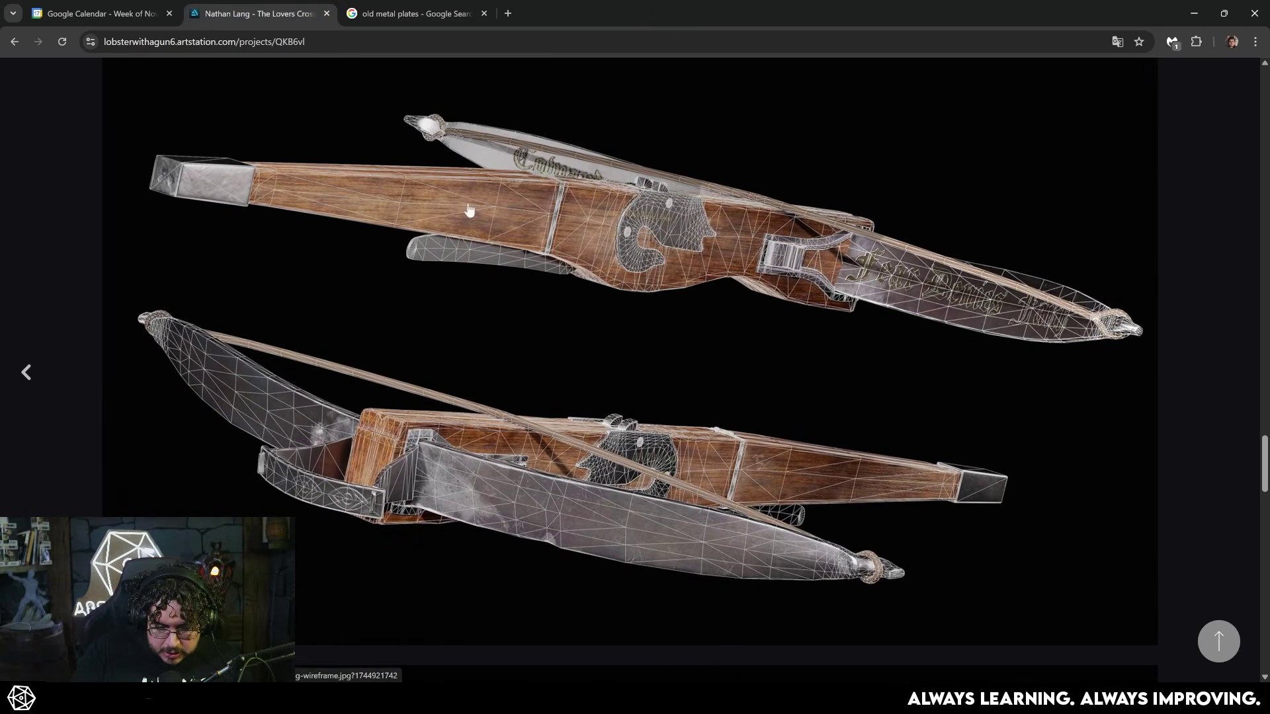
scroll(522, 198, "down", 15)
scroll(670, 580, "up", 12)
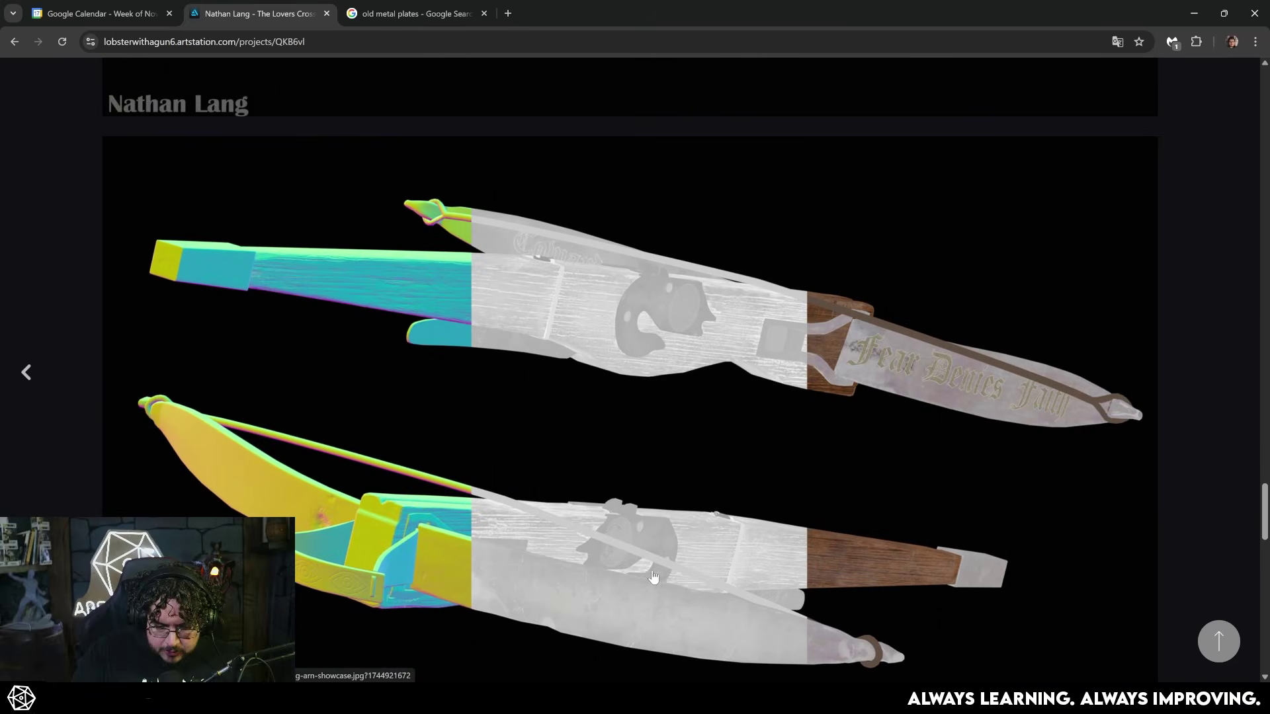
scroll(645, 479, "up", 20)
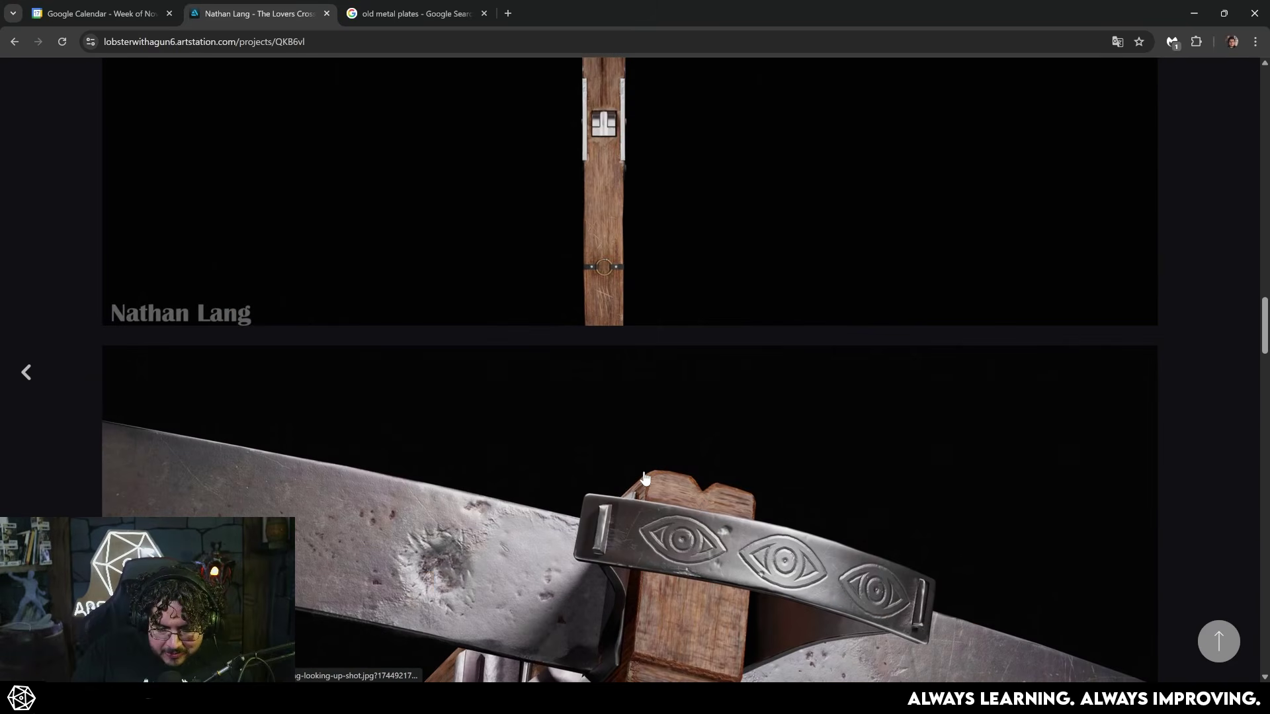
scroll(727, 523, "up", 13)
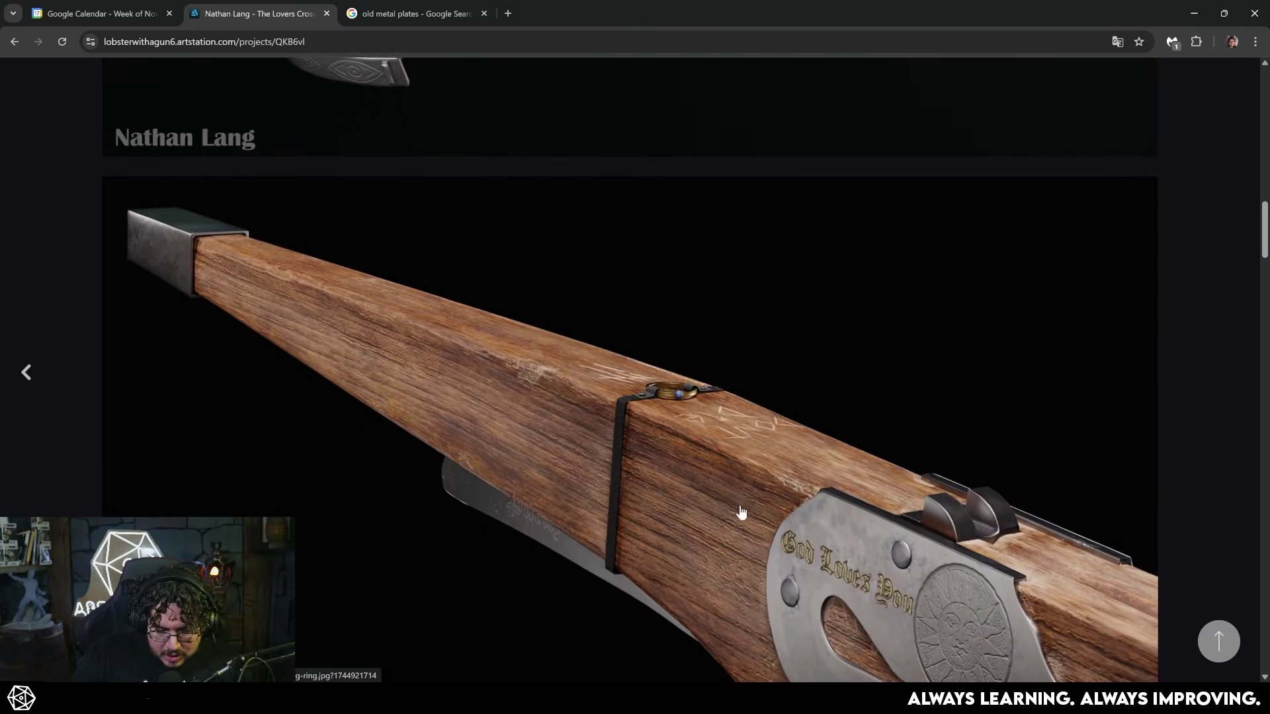
scroll(737, 501, "down", 4)
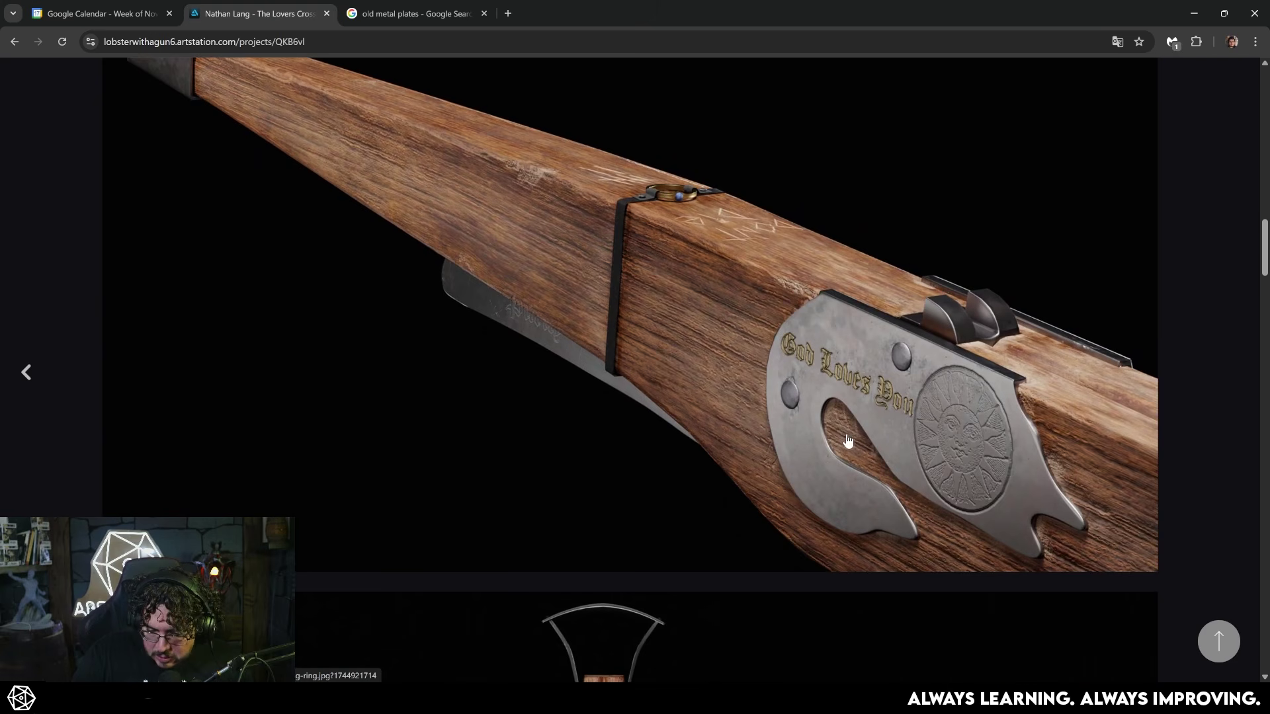
scroll(711, 377, "up", 8)
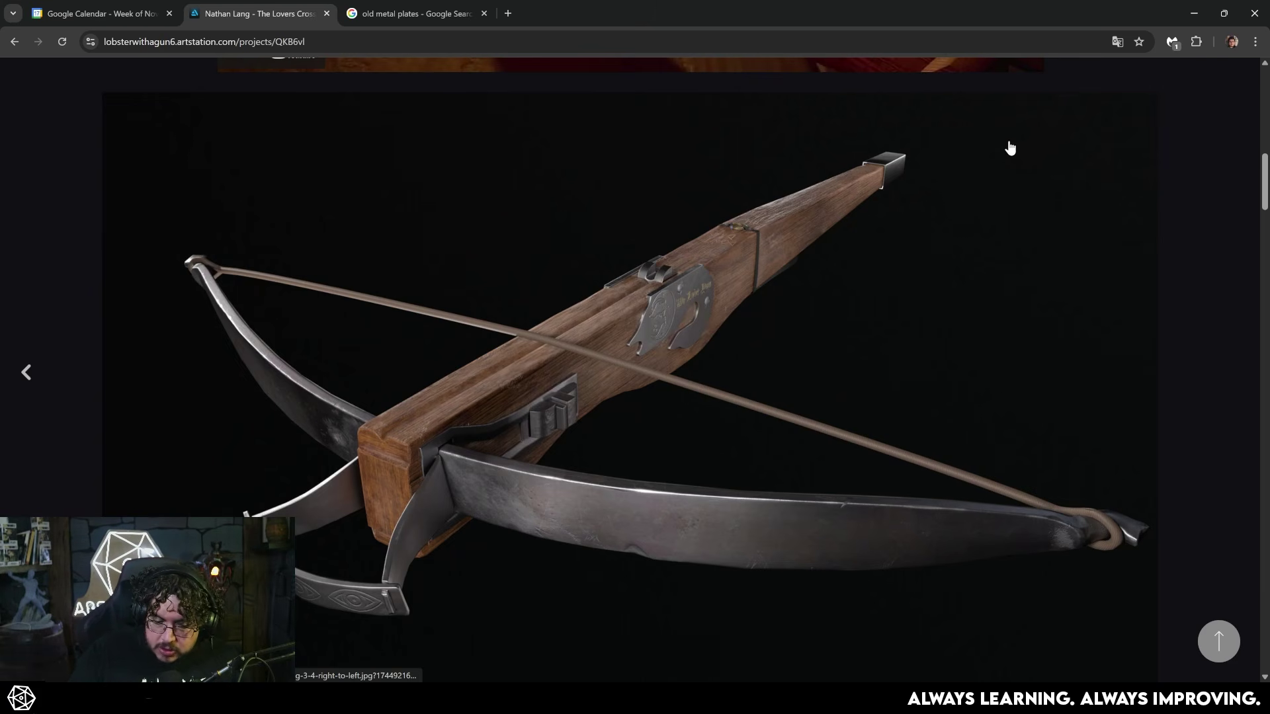
scroll(881, 244, "up", 10)
scroll(875, 247, "down", 3)
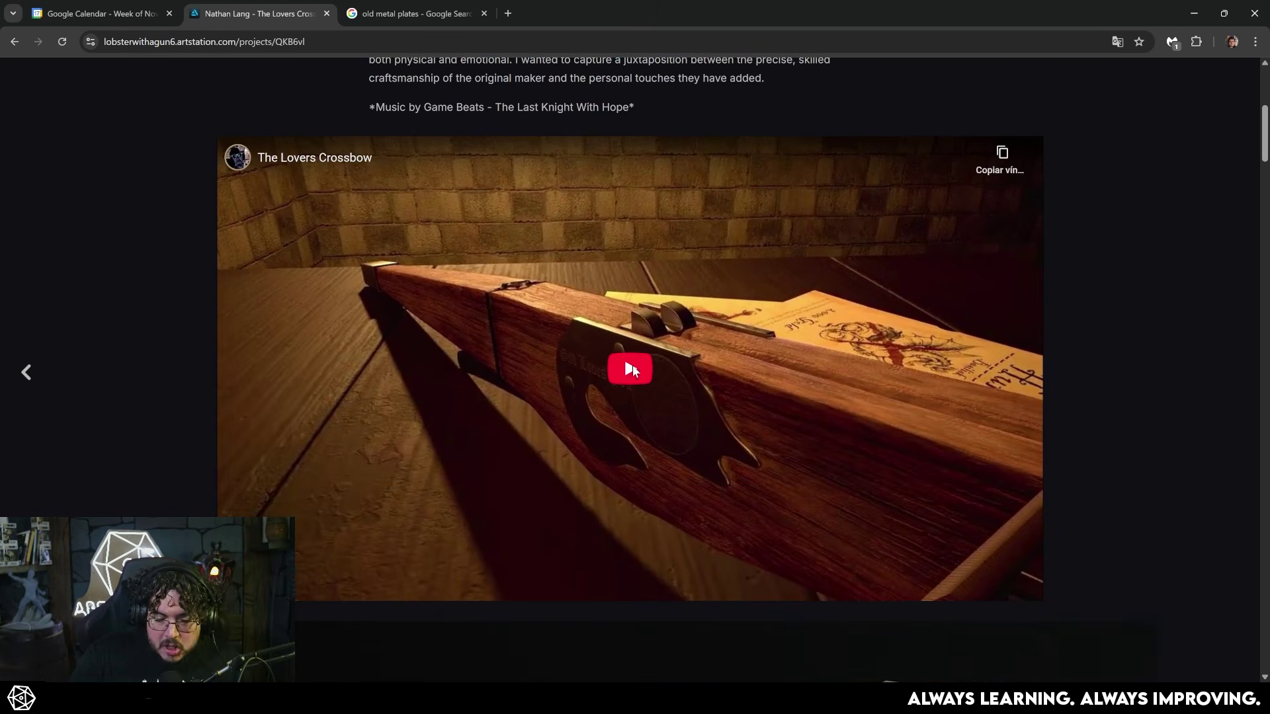
Play The Lovers Crossbow video and skip ahead to 0:14 and on to the close-up of the engraved bow limbs.
left_click(630, 370)
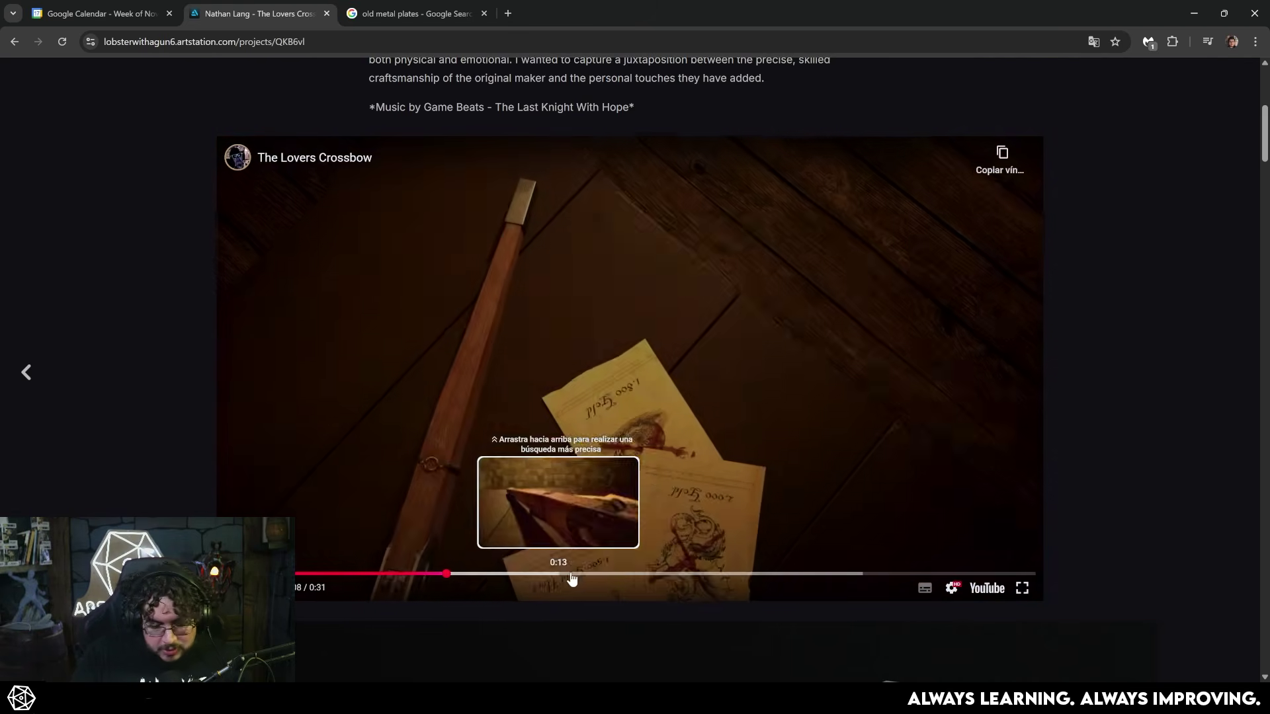
left_click(581, 573)
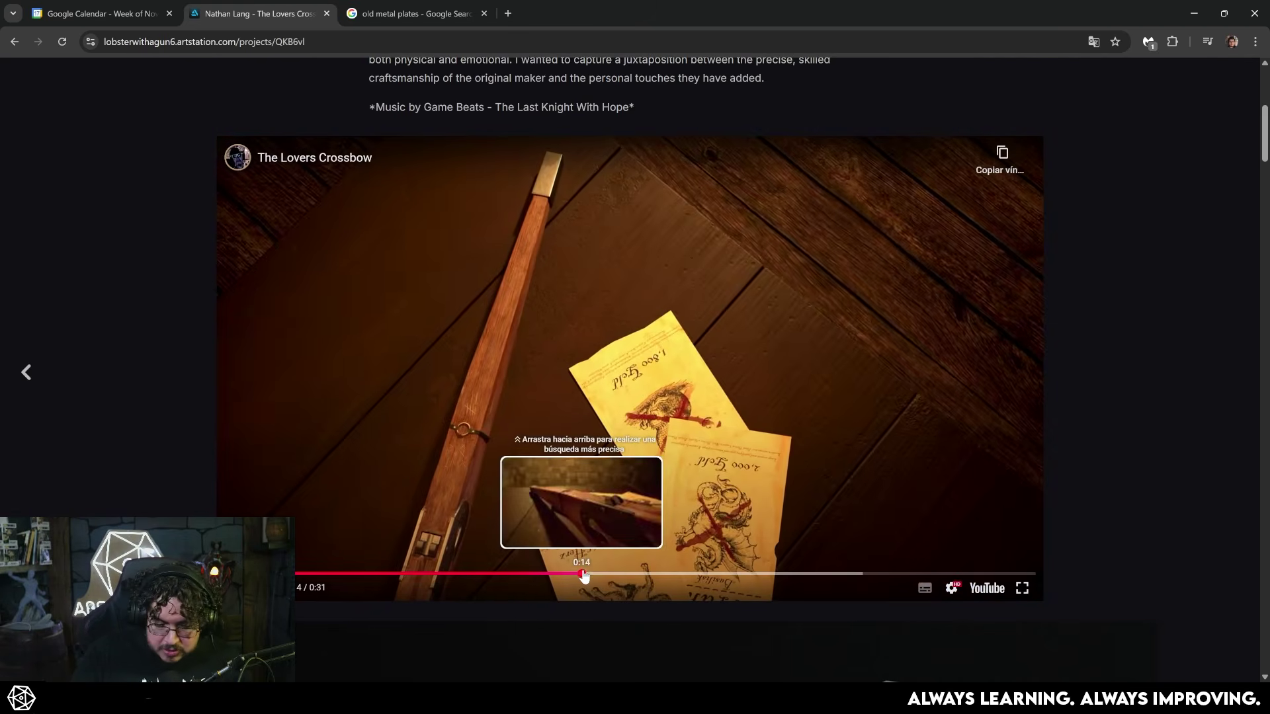
left_click(760, 574)
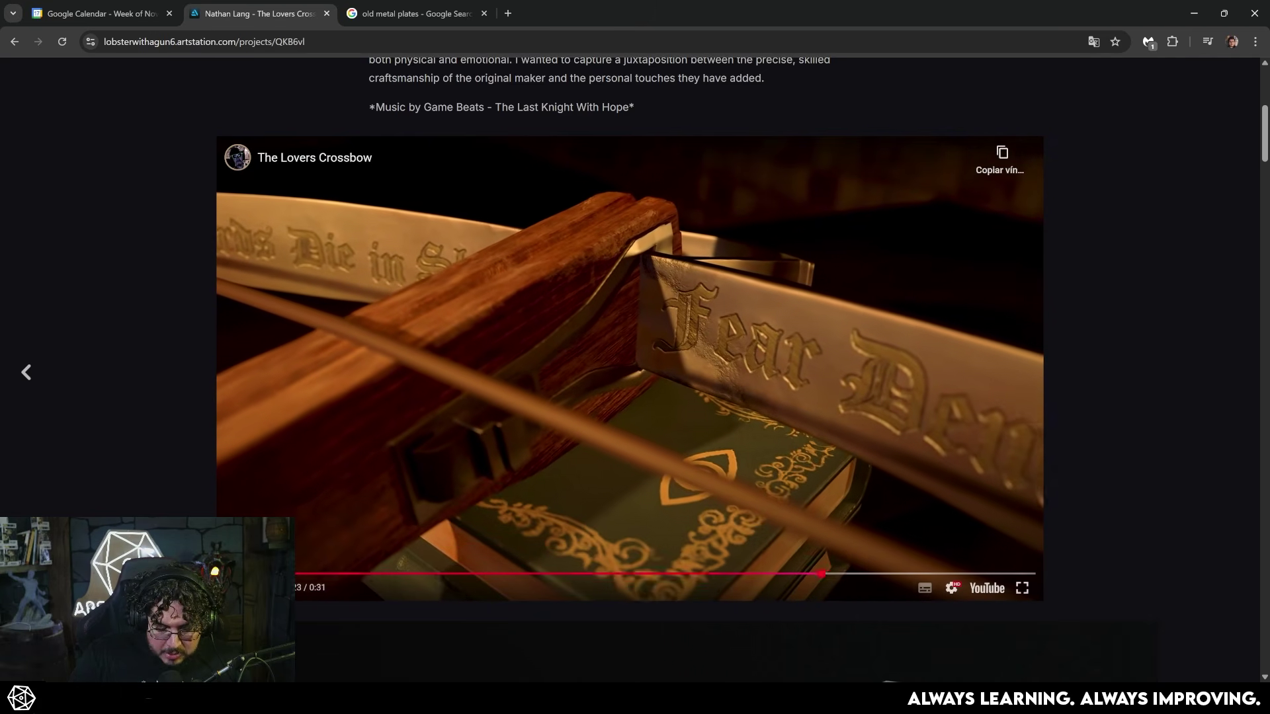
Return to Substance 3D Painter and export both texture sets as 8-bit PNG to Crossbow_textures with the PBR Metallic Roughness template.
left_click(1195, 12)
mouse_move(634, 351)
left_mouse_down("alt")
mouse_move(503, 373)
mouse_move(636, 316)
mouse_move(717, 304)
left_mouse_up("alt")
key("ctrl+shift+e")
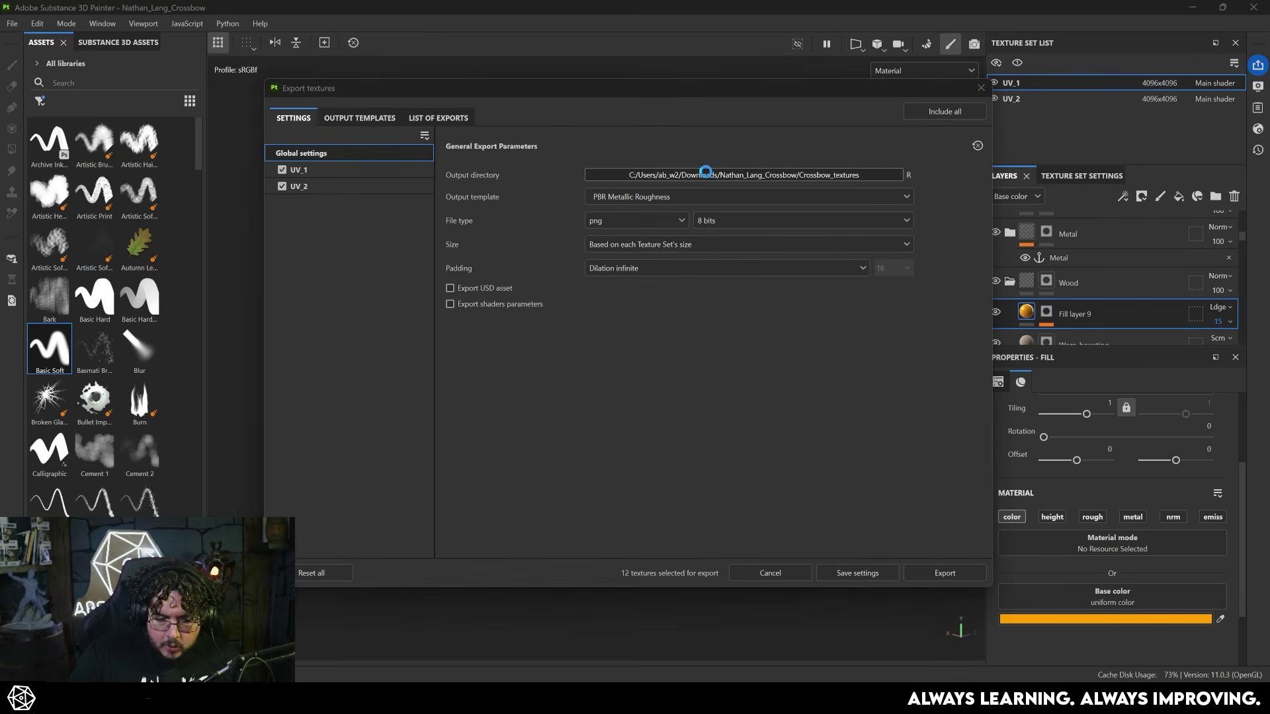
left_click(705, 170)
left_click(882, 108)
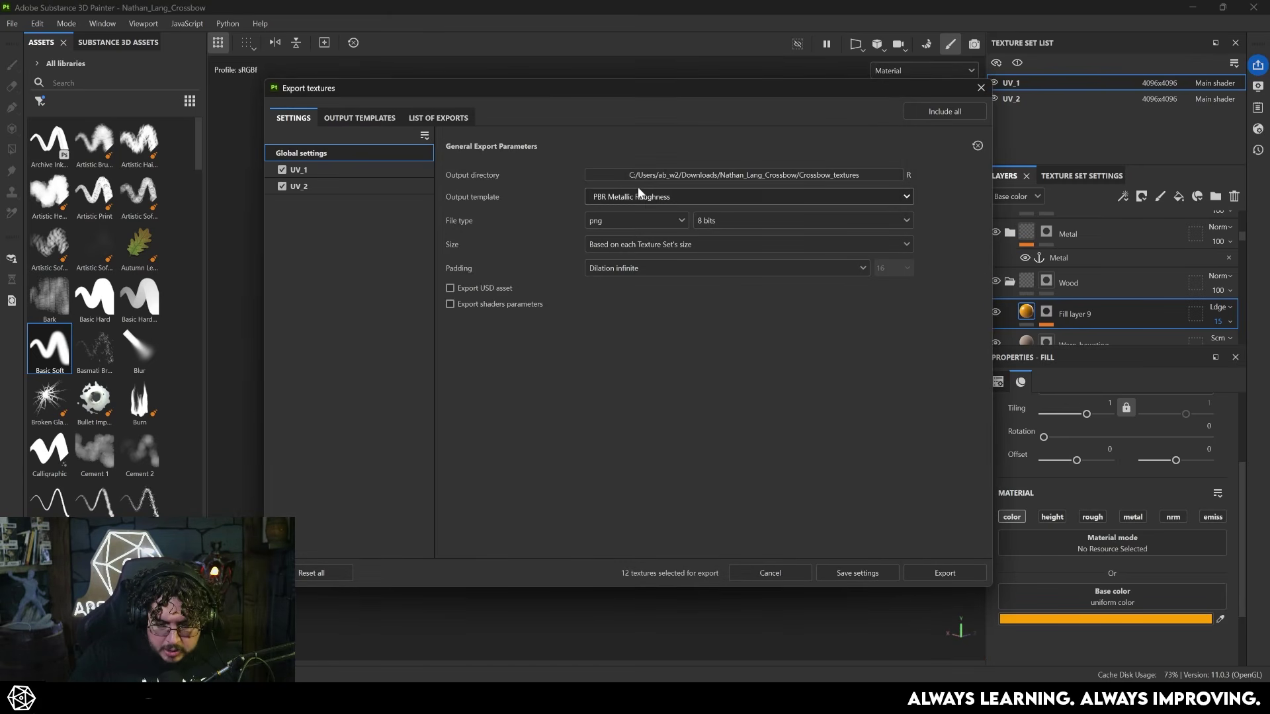
left_click(944, 574)
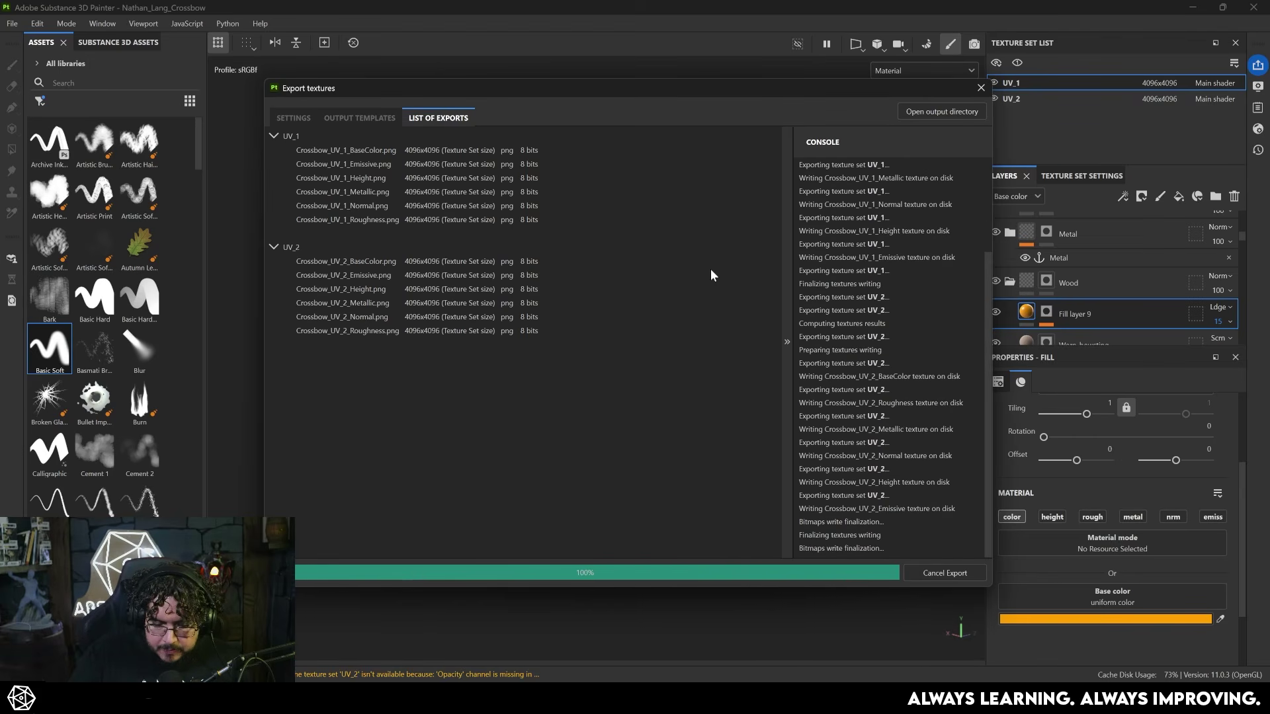
Switch to Marmoset Toolbag, import the crossbow model and collapse its parts in the scene hierarchy.
key("super")
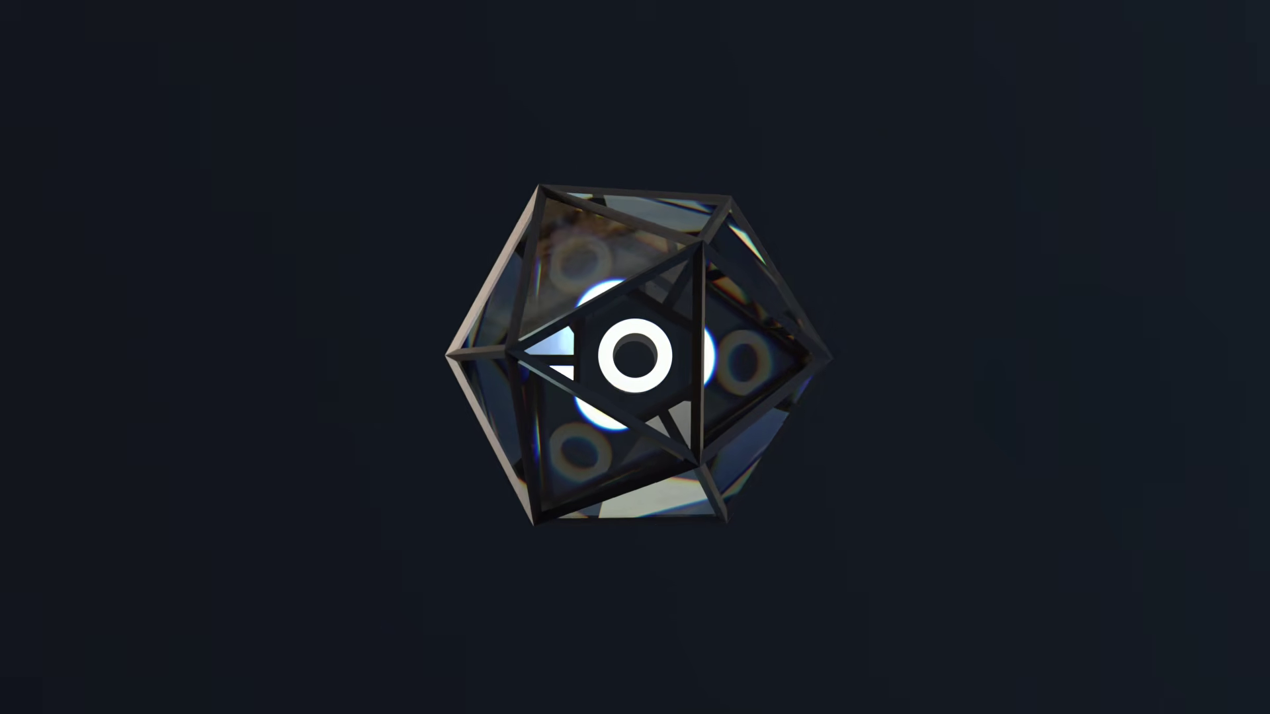
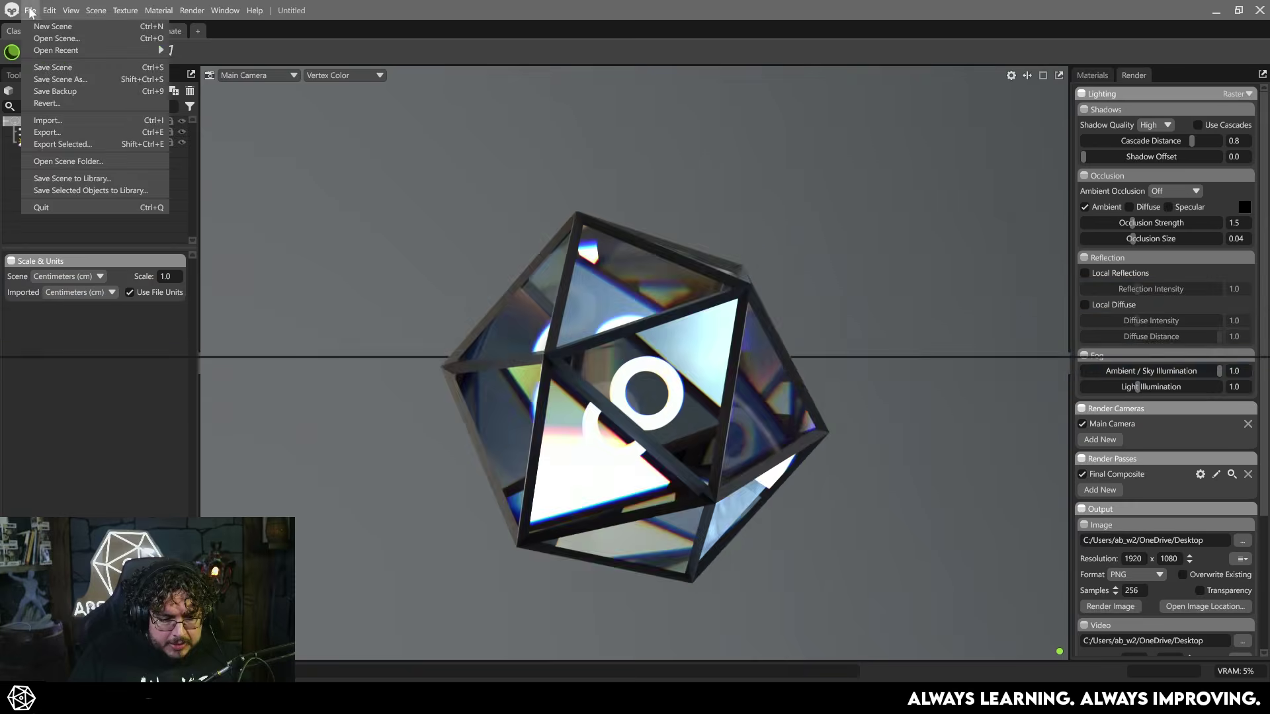
left_click(82, 124)
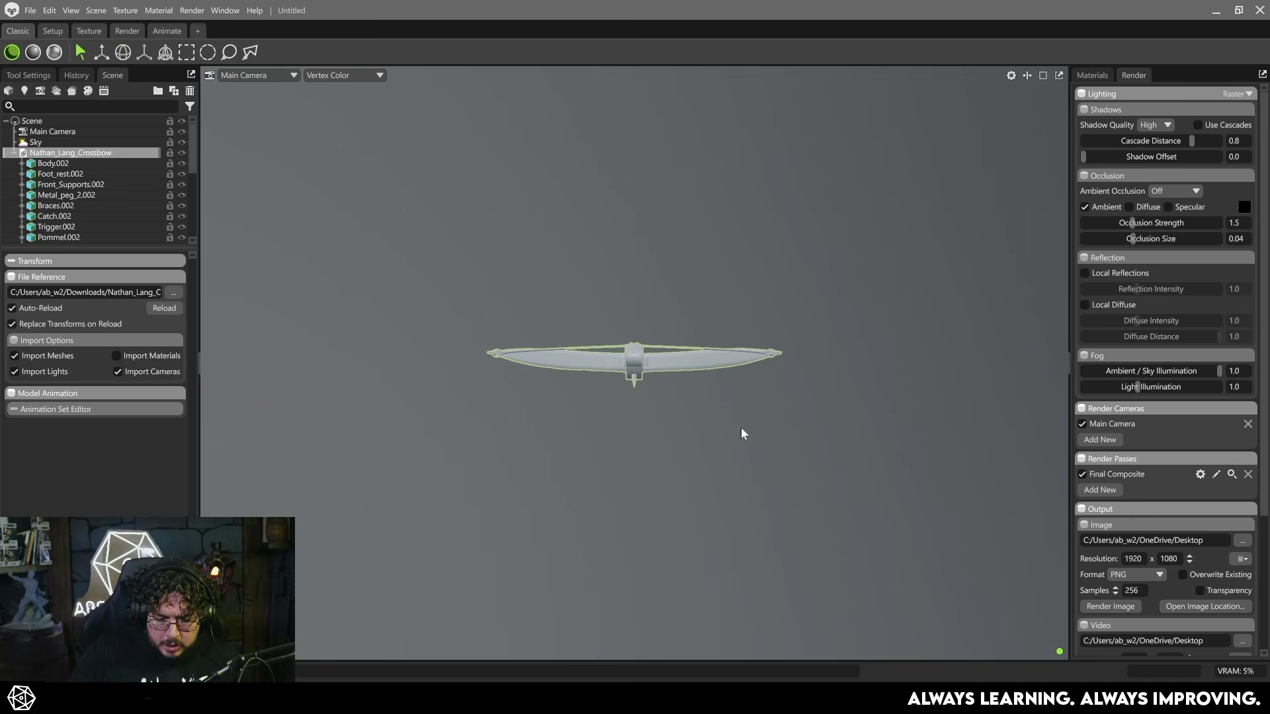
left_click(1092, 74)
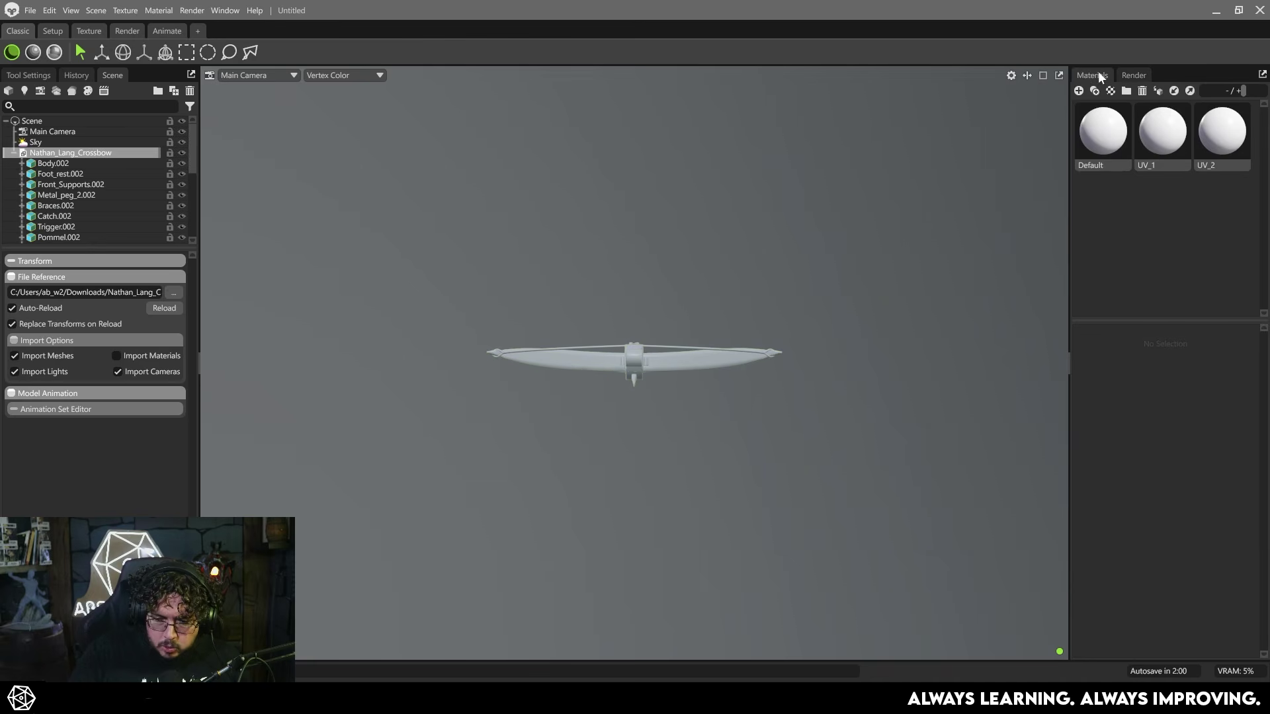
left_click(1169, 133)
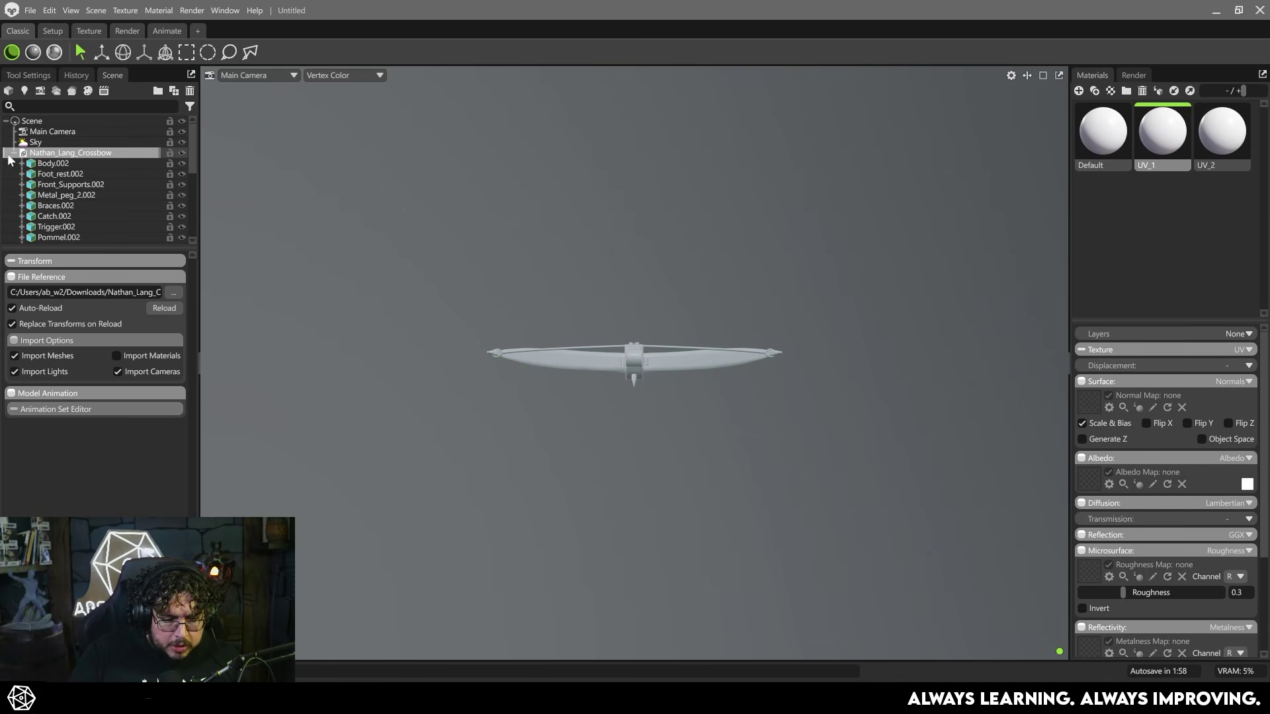
left_click(13, 154)
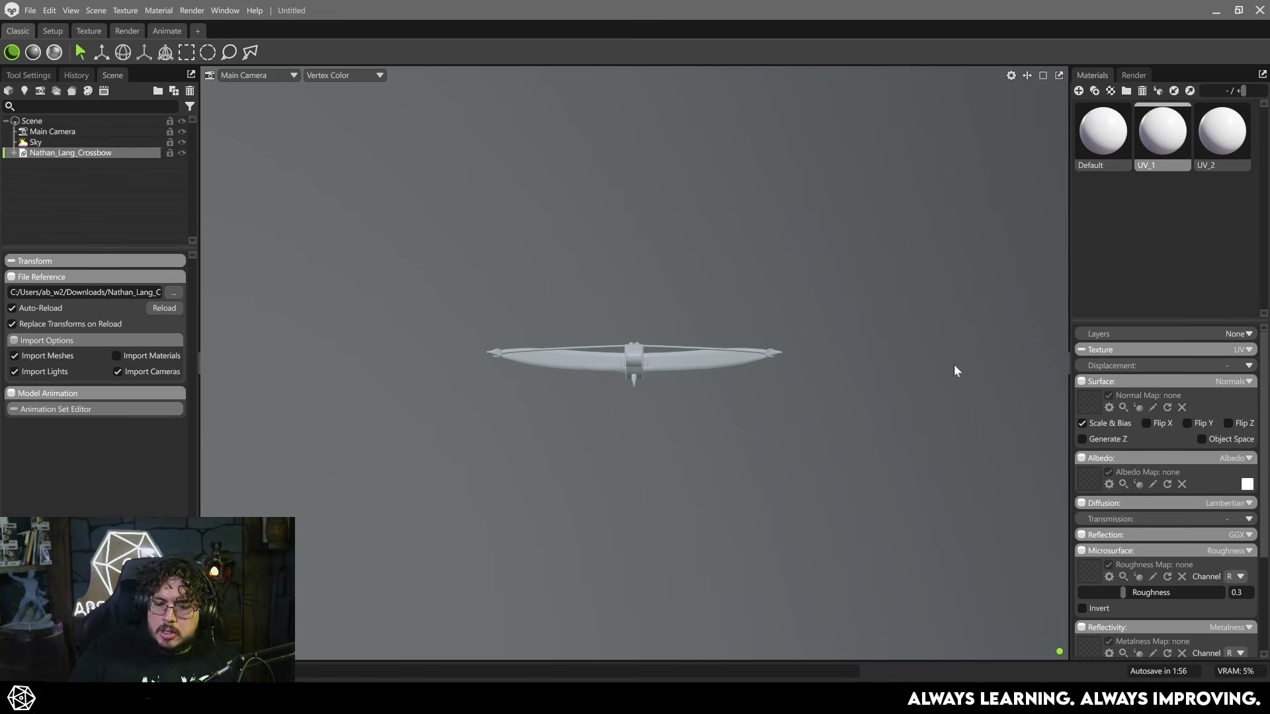
Assign the exported Crossbow UV_1 BaseColor and Normal textures to the UV_1 material's albedo and normal maps.
left_click(950, 365)
scroll(761, 386, "up", 3)
left_click_drag(754, 385, 732, 341)
middle_click_drag(732, 342, 816, 302)
left_click(1162, 134)
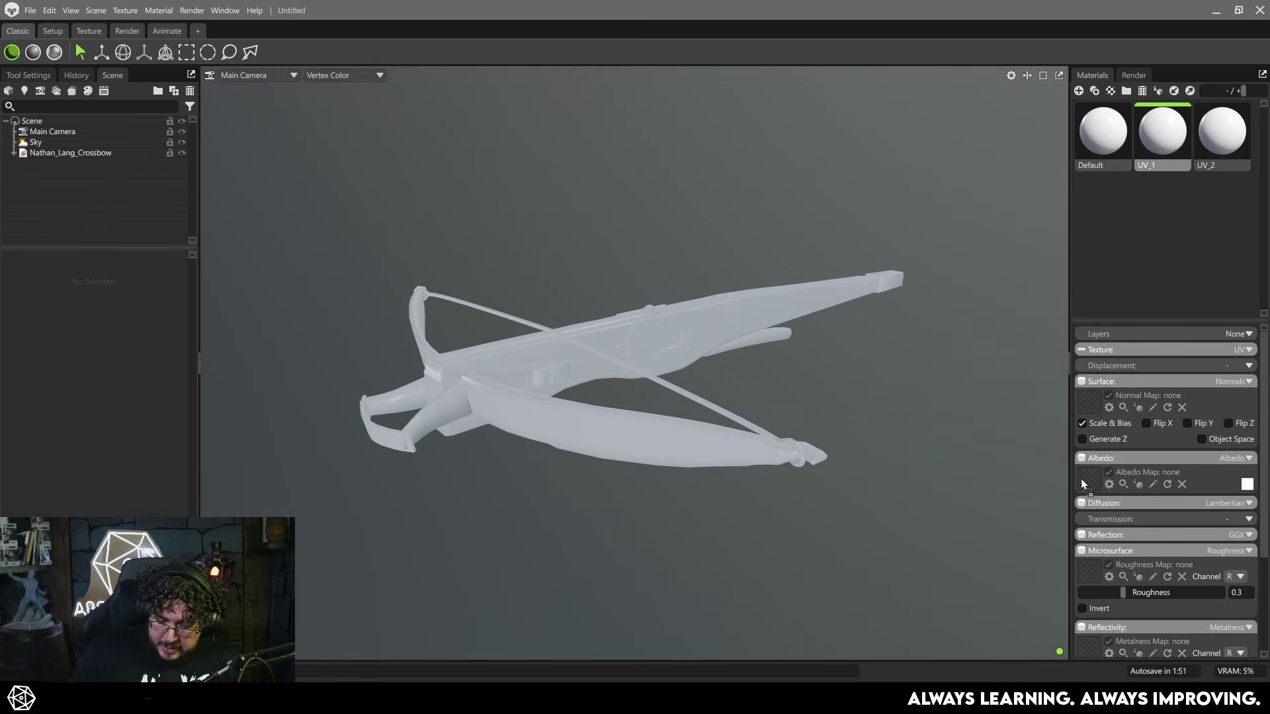
left_click_drag(1090, 479, 1089, 481)
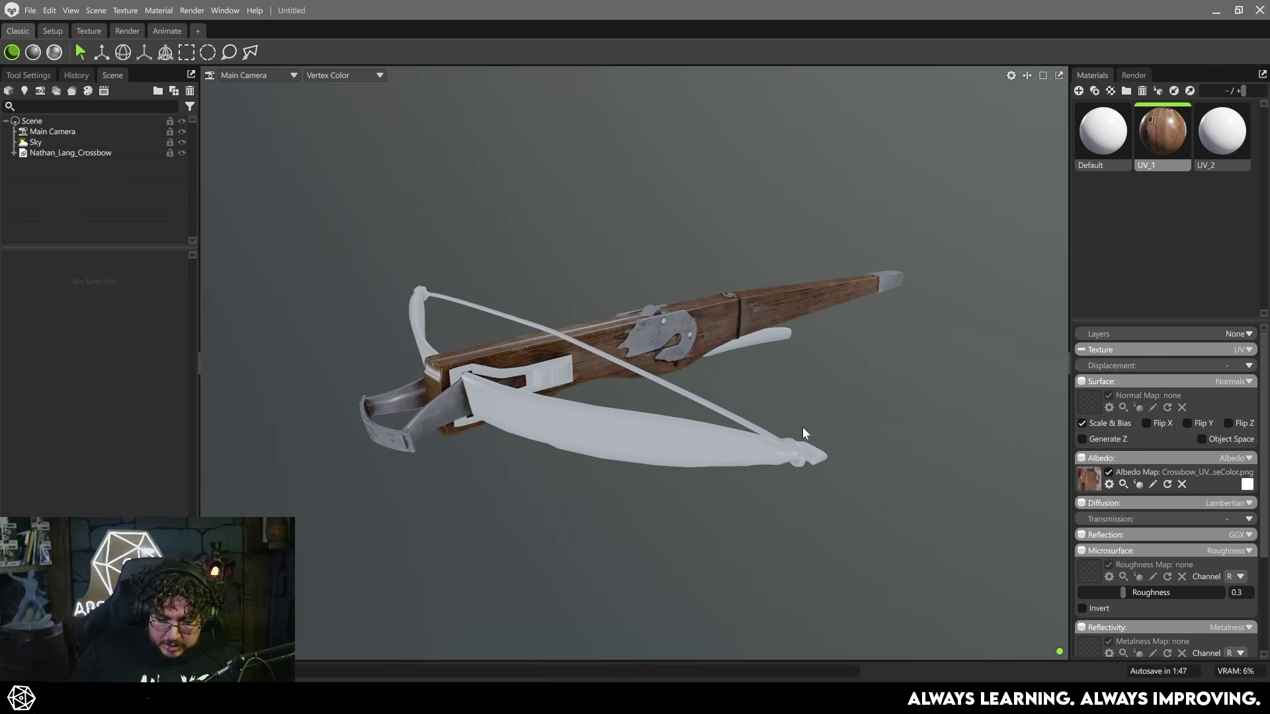
scroll(812, 434, "up", 5)
left_click_drag(1090, 405, 1090, 406)
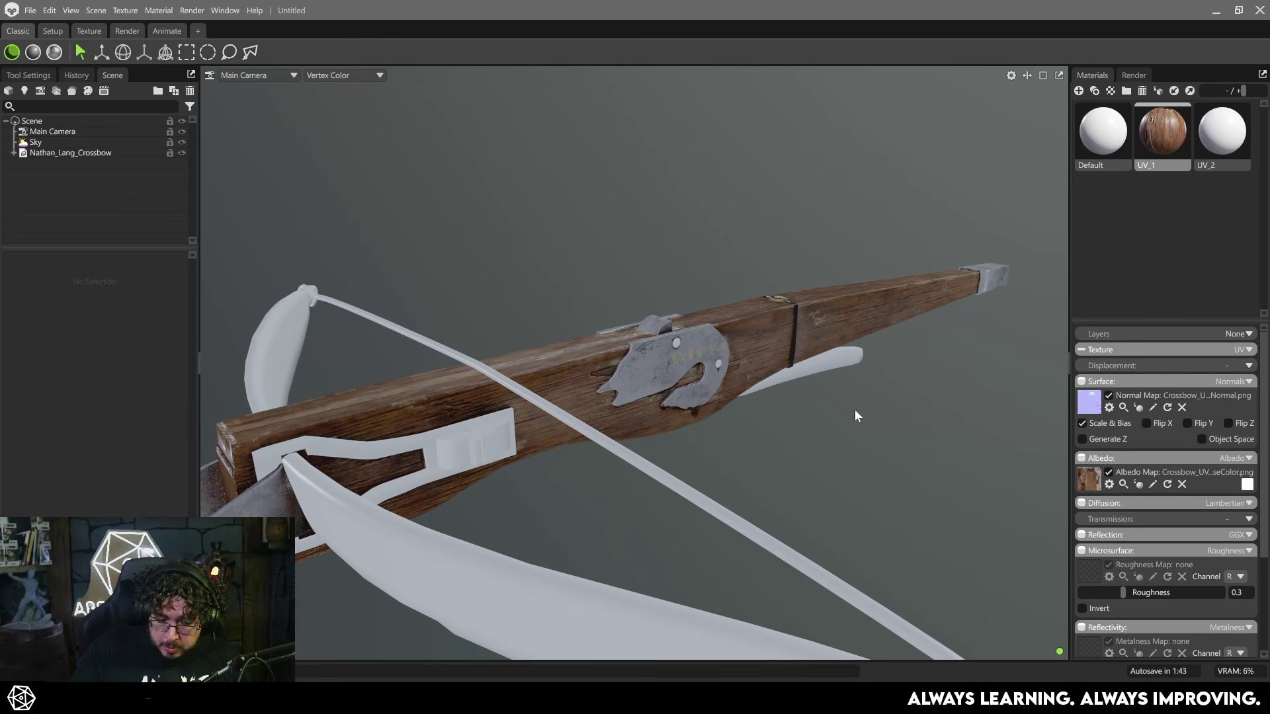
Compare the crossbow's wood detail with the UV_1 normal map's Y channel flipped and unflipped, leaving Flip Y enabled.
scroll(558, 409, "up", 10)
left_click_drag(638, 335, 787, 357)
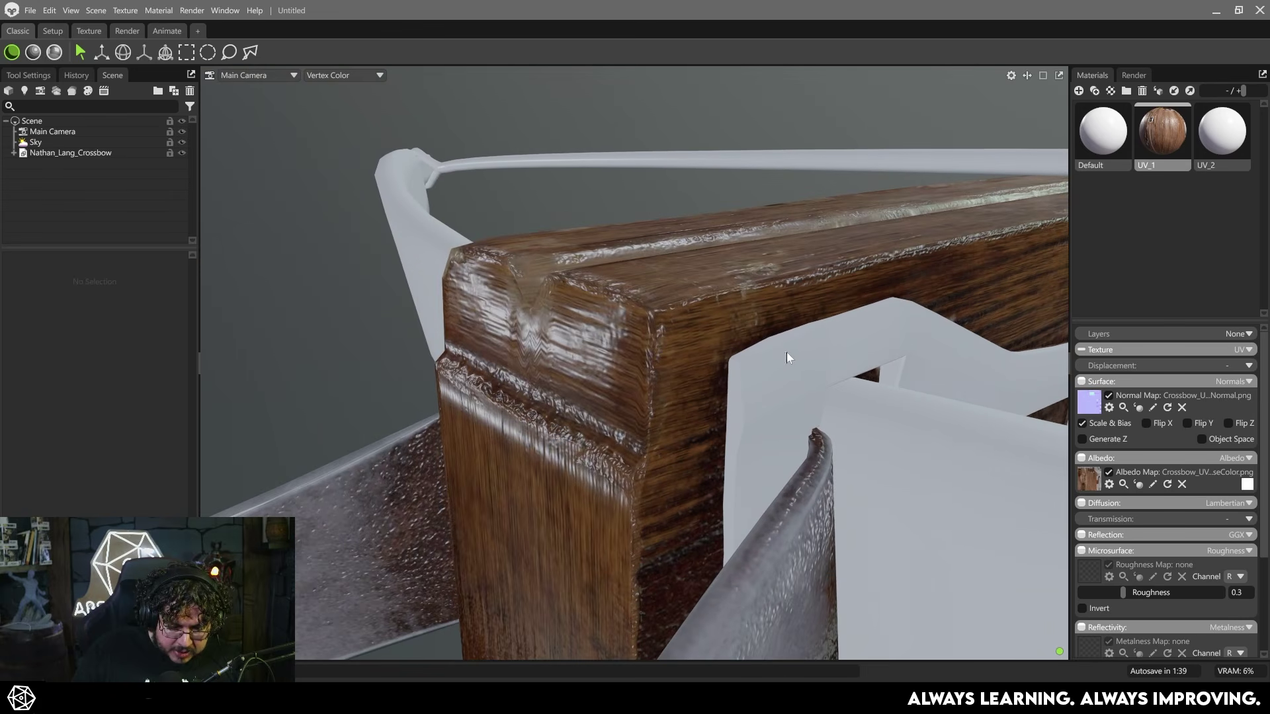
left_click(1188, 424)
left_click(1188, 424)
left_click(1187, 424)
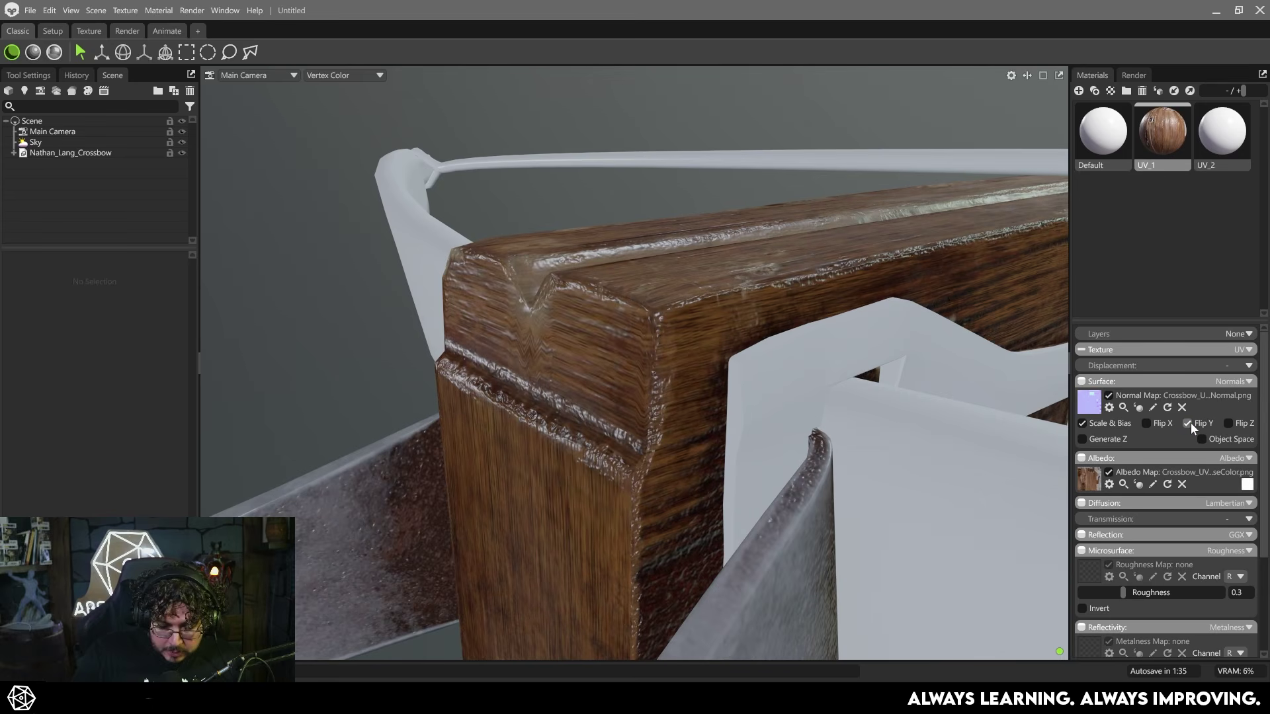
left_click(1191, 426)
left_click(1190, 425)
left_click(1190, 425)
left_click(1190, 425)
left_click(1188, 424)
left_click(1188, 424)
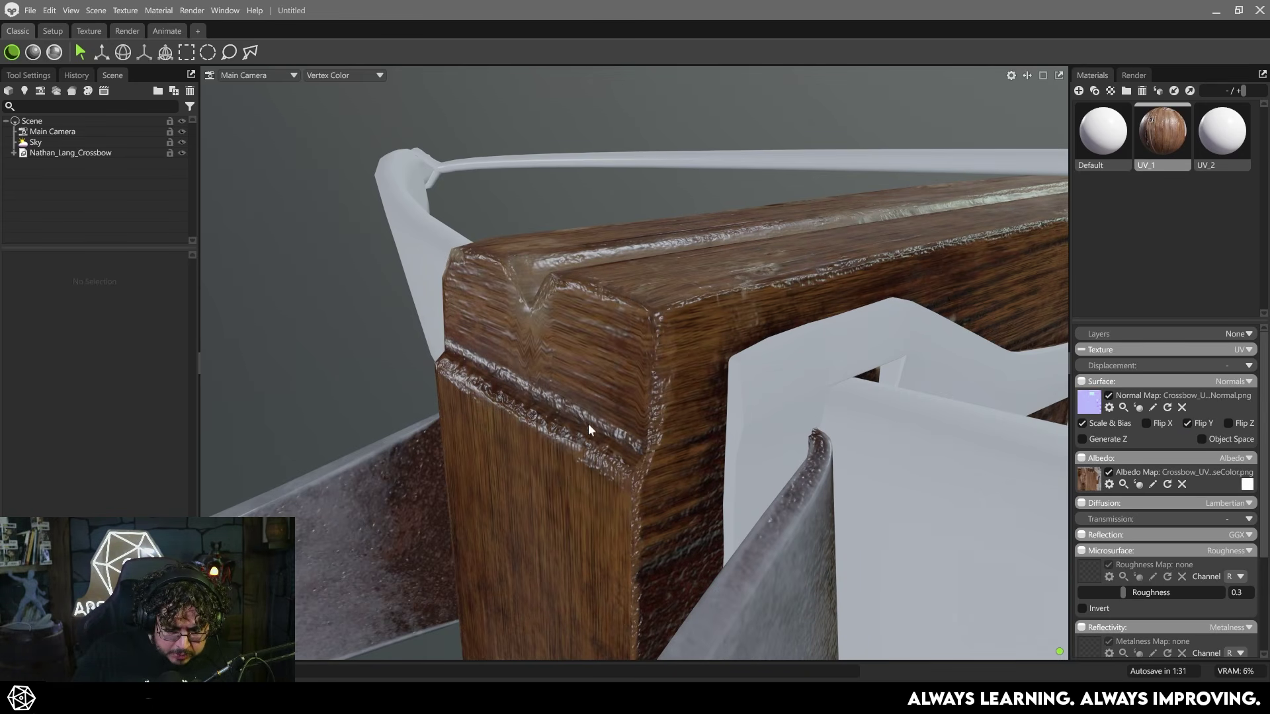
Assign the exported Crossbow UV_1 Roughness and Metallic textures to the UV_1 material's roughness and metalness maps.
scroll(559, 428, "down", 8)
left_click_drag(745, 415, 699, 397, "alt")
scroll(741, 404, "up", 3)
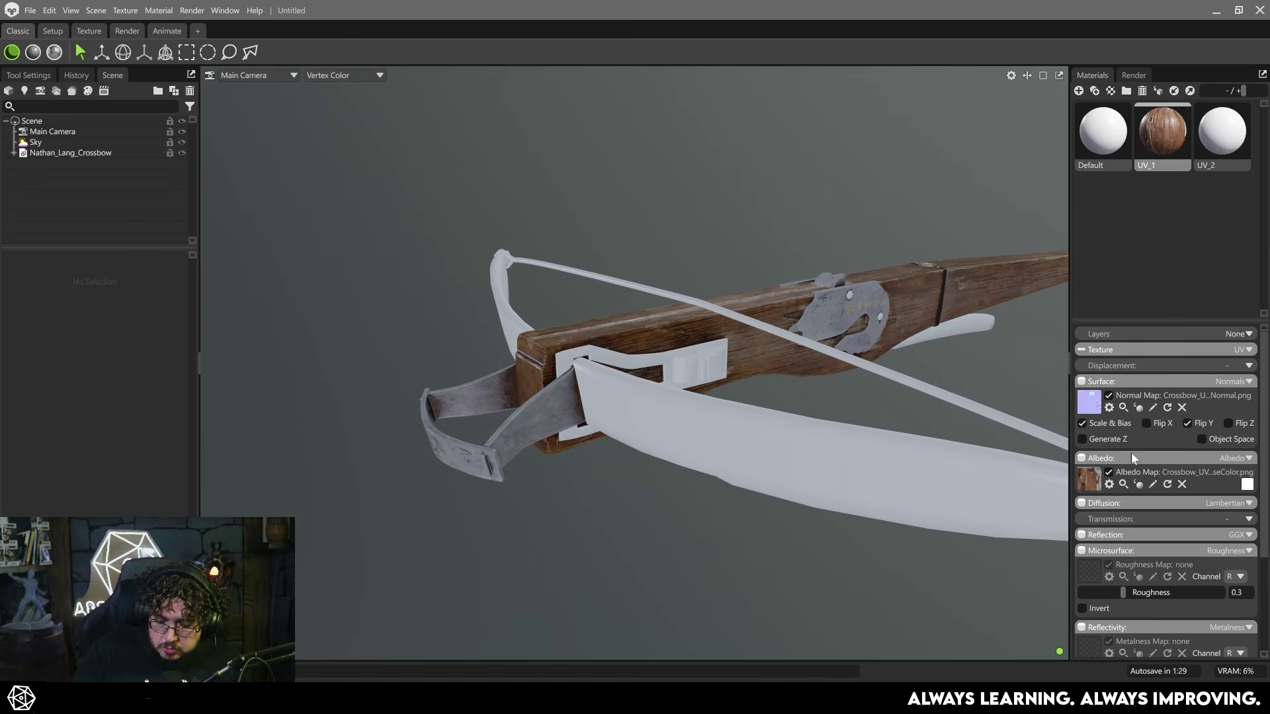
left_click_drag(1091, 572, 1089, 572)
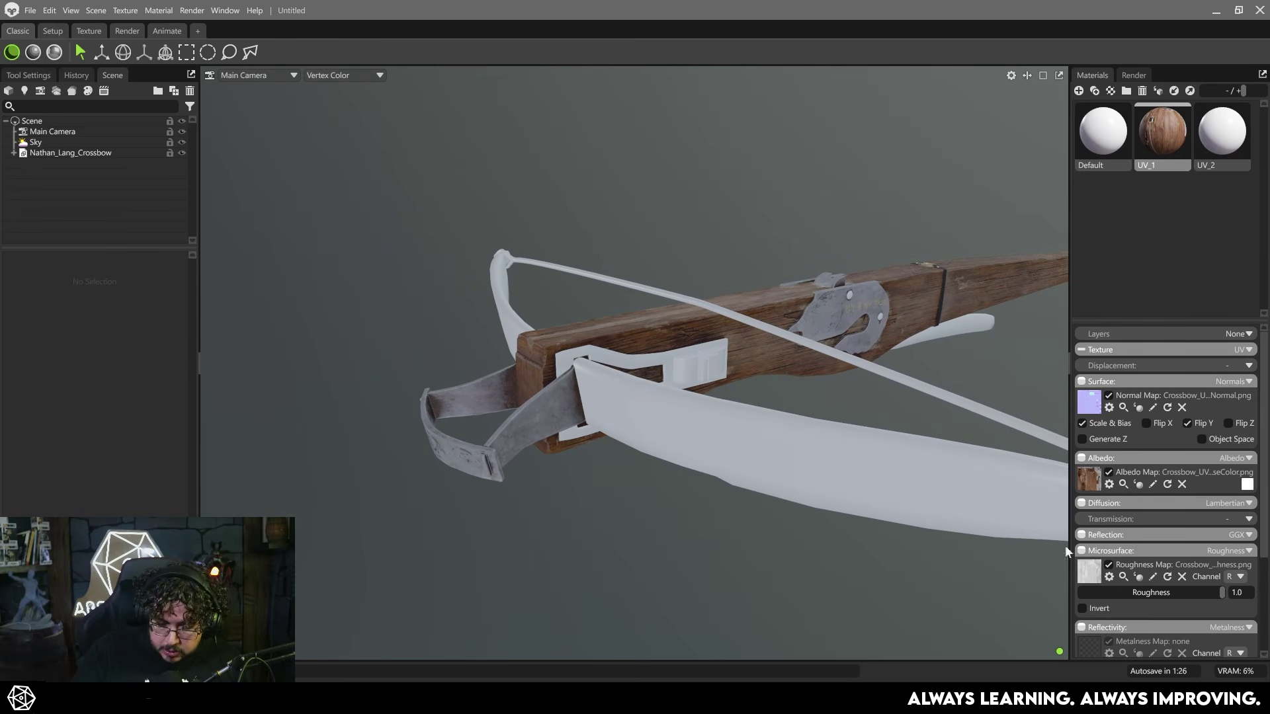
left_click(756, 360)
left_click(820, 414)
left_click_drag(820, 414, 663, 370, "alt")
scroll(737, 422, "up", 4)
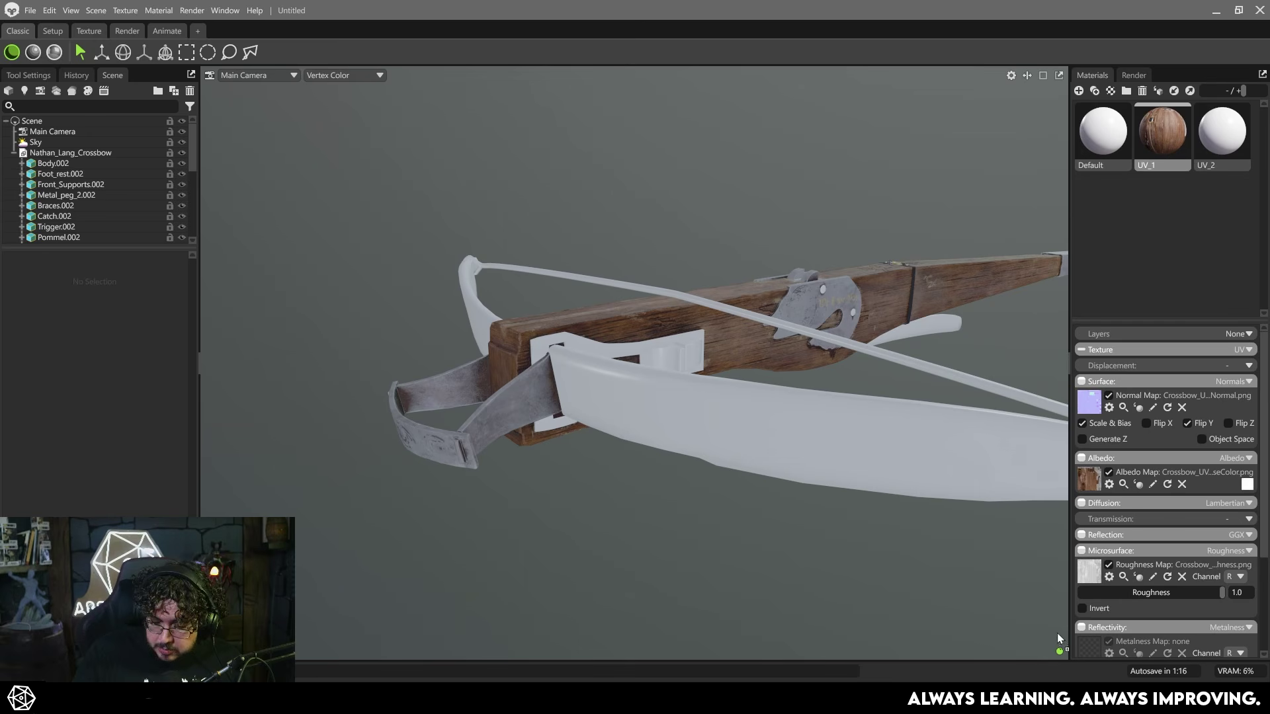
left_click_drag(1089, 641, 1090, 643)
left_click(703, 380)
left_click_drag(702, 377, 791, 224, "alt")
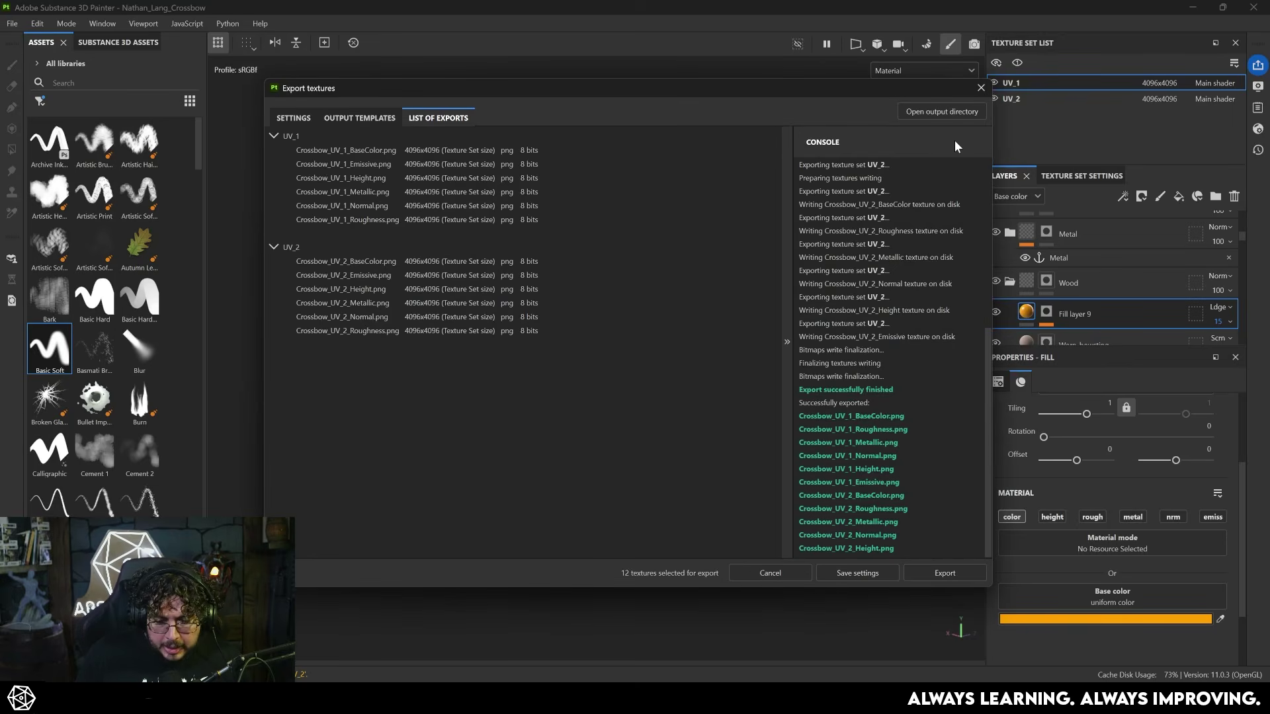
Switch to the browser to check The Lovers Crossbow reference page, and return to Marmoset Toolbag.
key("alt+Tab")
key("alt+Tab")
key("alt+Tab")
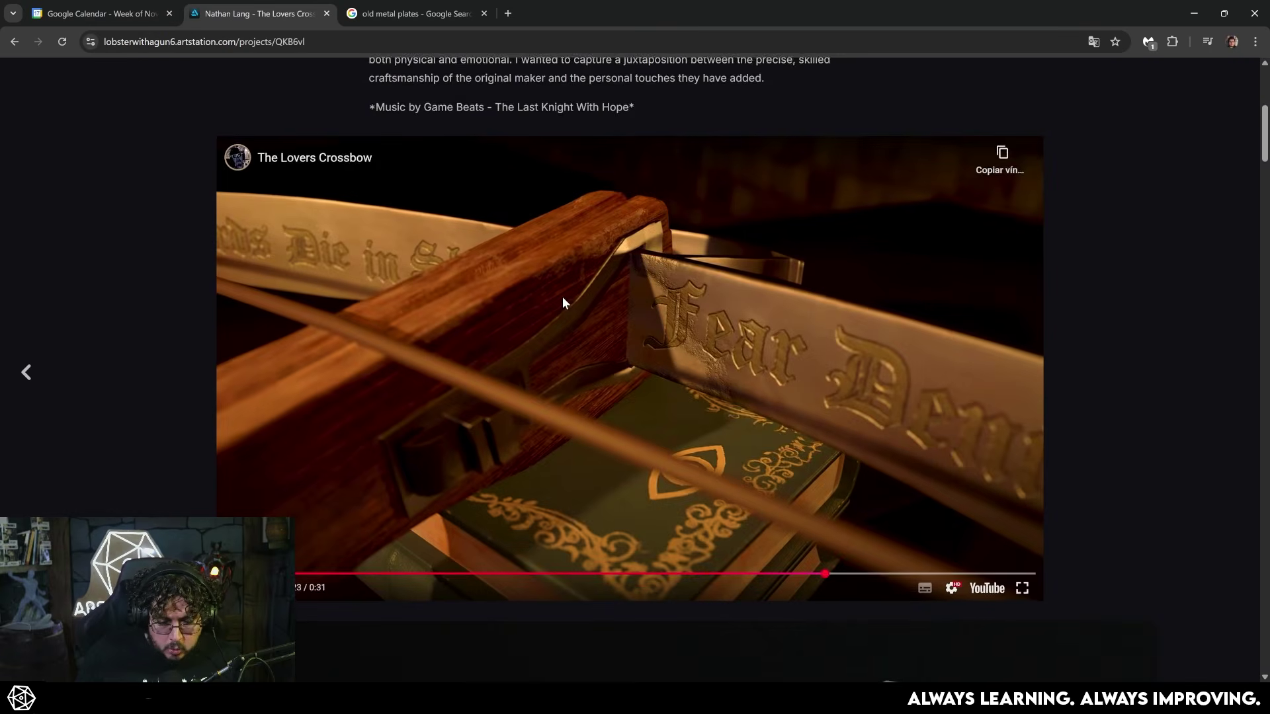
scroll(562, 296, "down", 8)
key("alt+Tab")
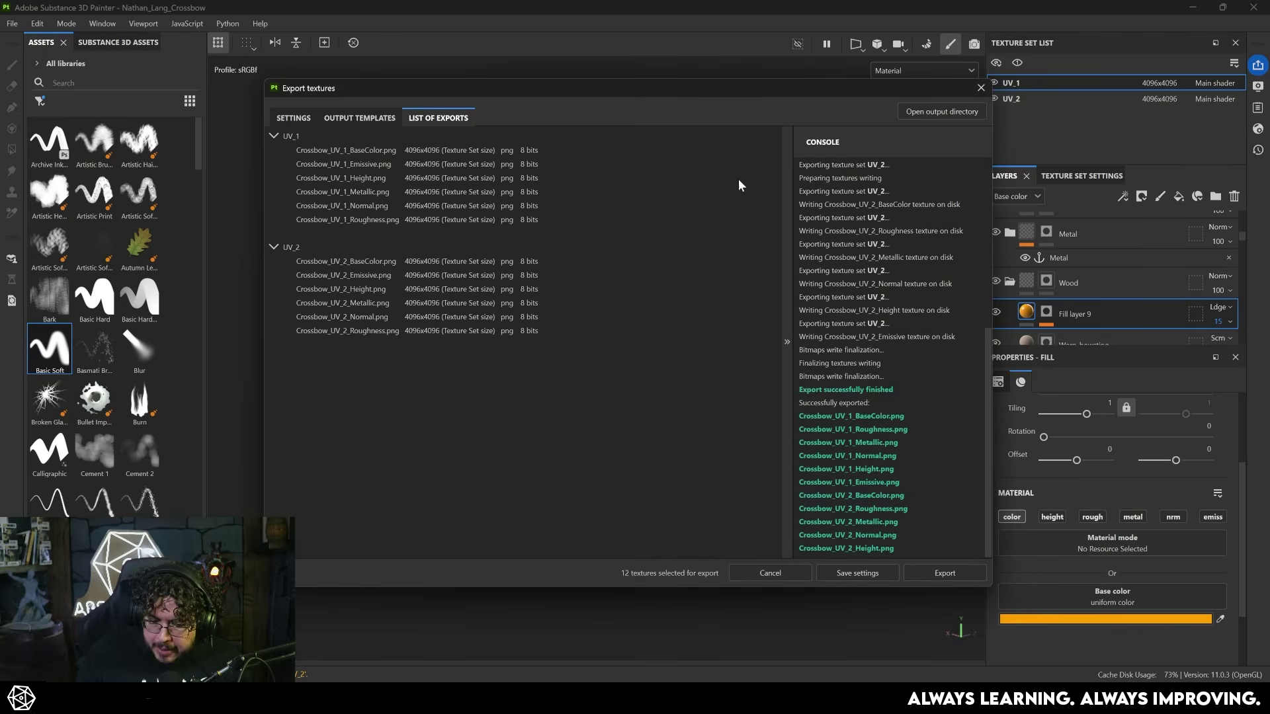
key("alt+Tab")
key("alt+Tab")
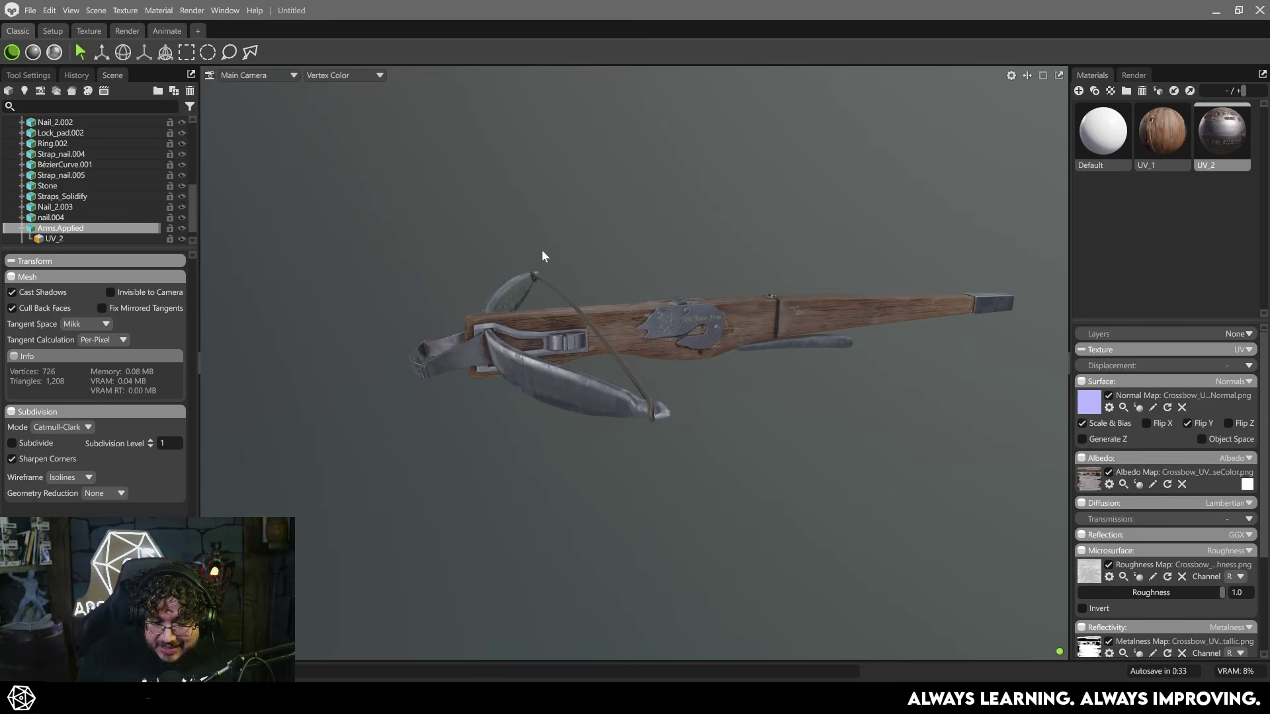
Darken the sky's backdrop to black behind the crossbow.
scroll(68, 169, "up", 10)
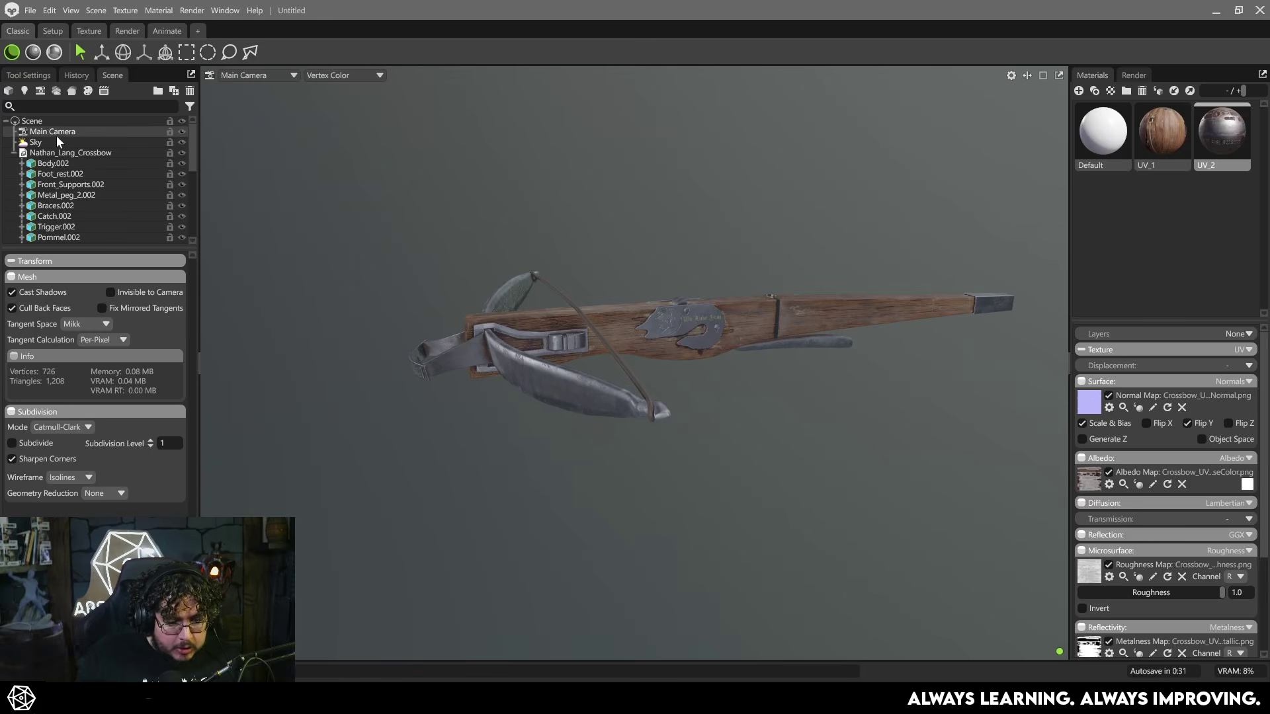
left_click(53, 142)
left_click_drag(55, 527, 8, 527)
left_click_drag(346, 419, 383, 415)
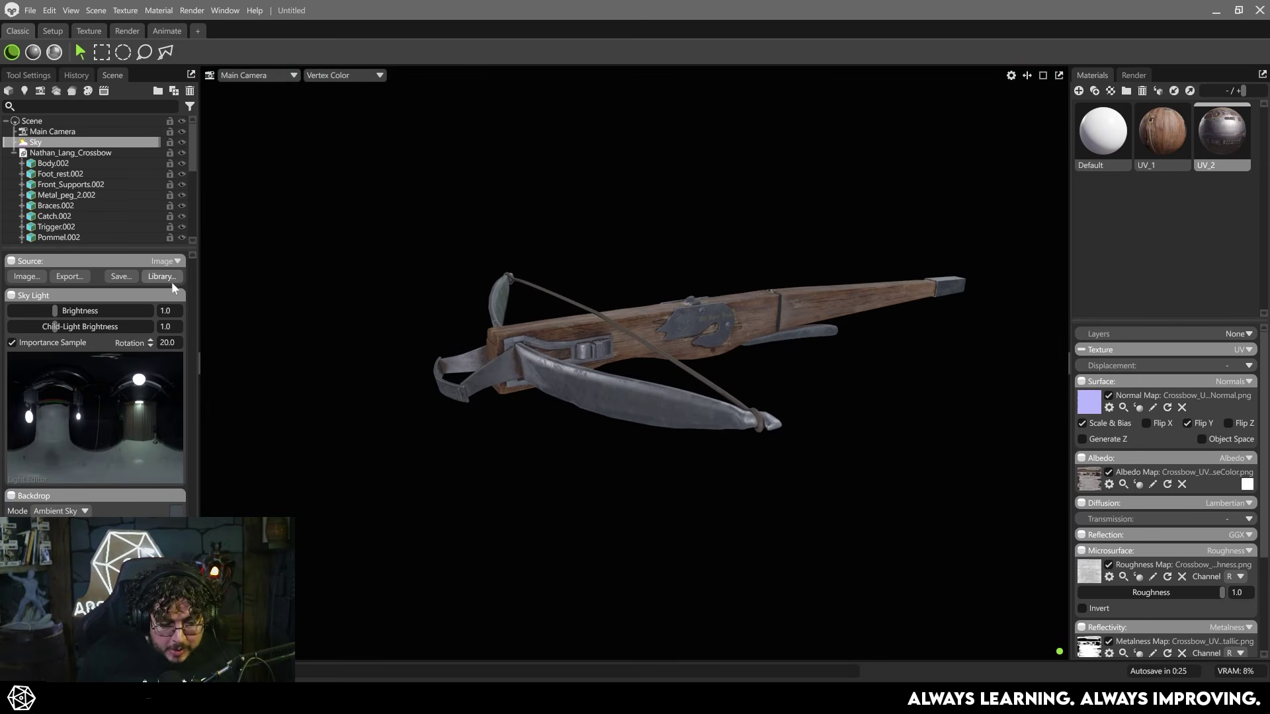
Browse the sky library, download the Alley Trees sky and load it as the scene's lighting.
left_click(162, 276)
left_click_drag(490, 285, 316, 213)
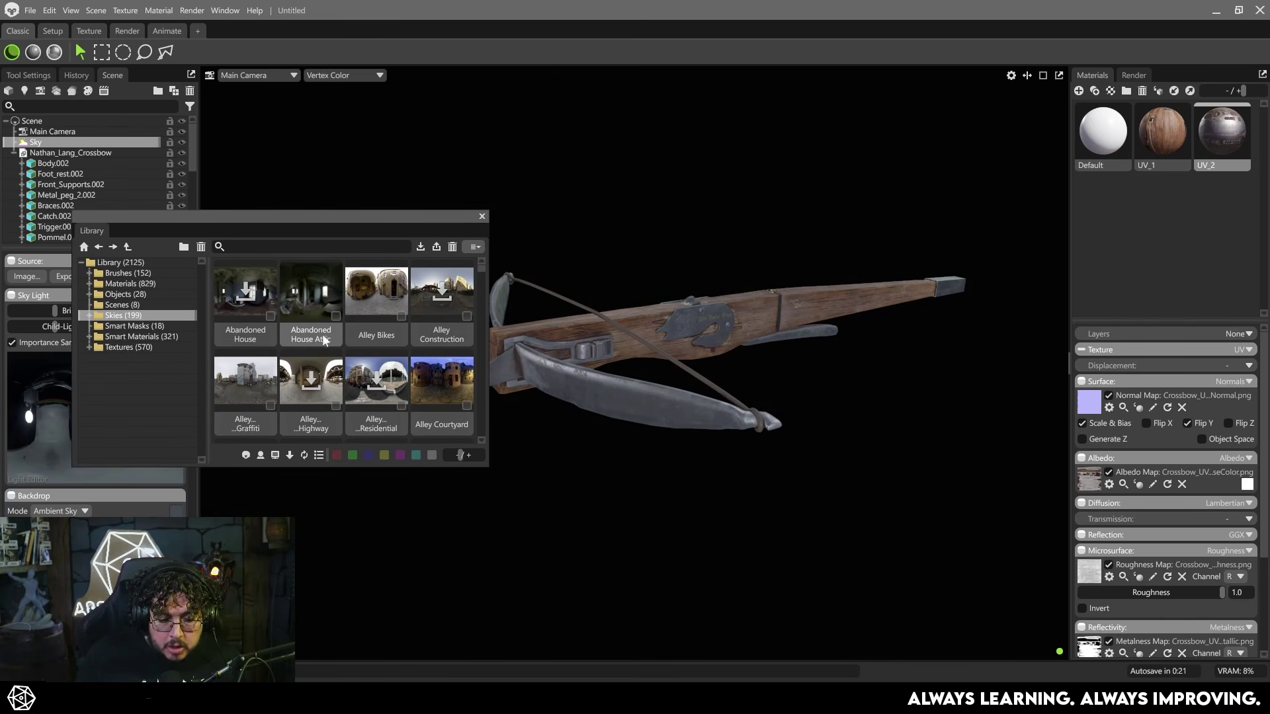
scroll(304, 350, "down", 3)
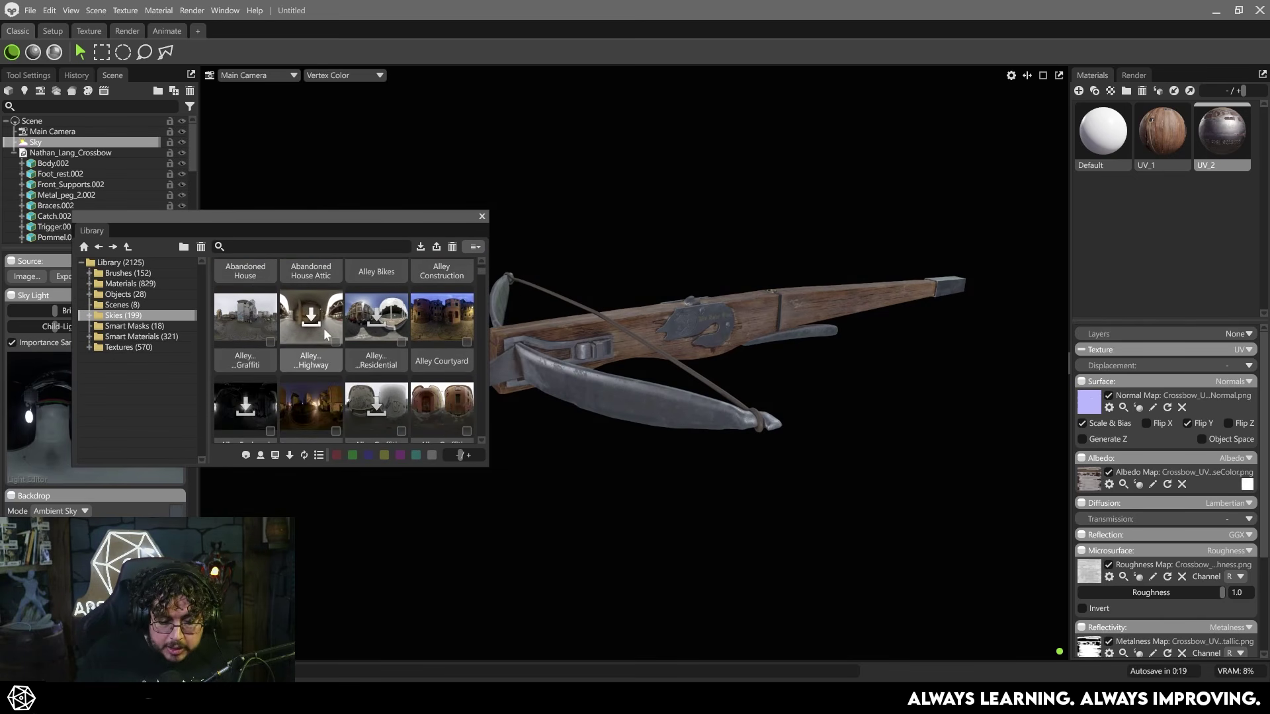
scroll(342, 345, "down", 3)
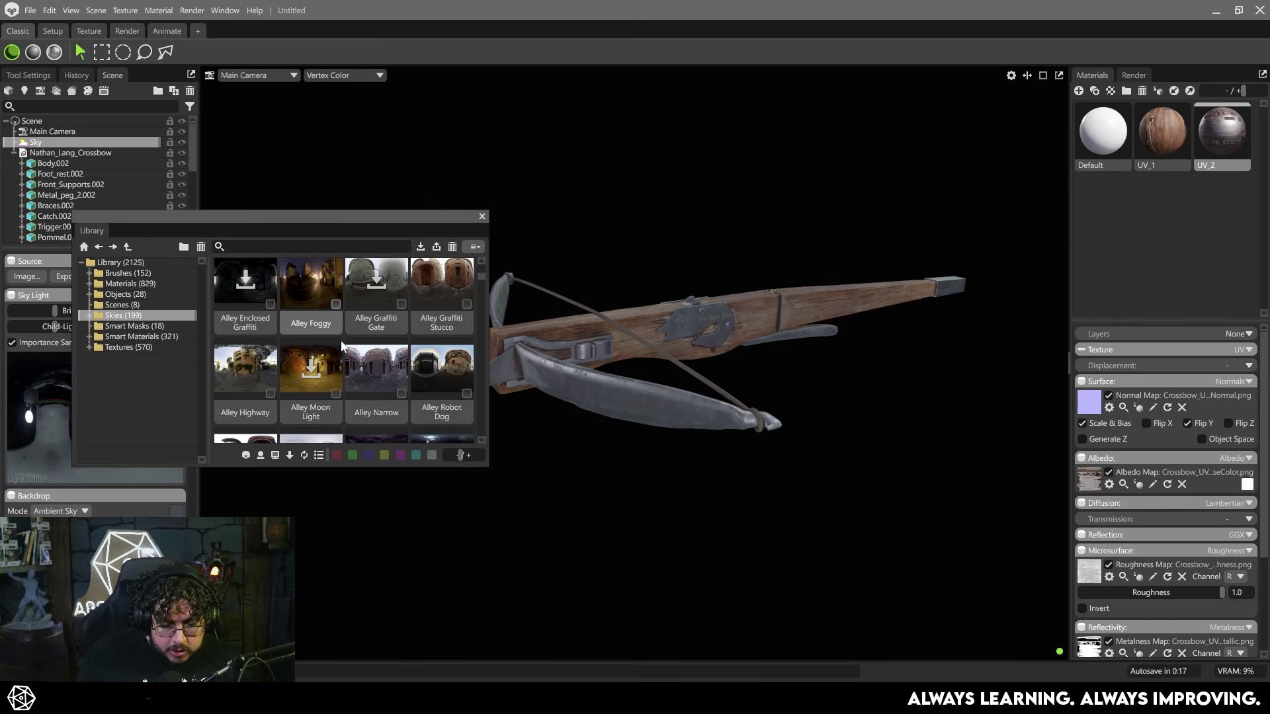
scroll(342, 346, "down", 1)
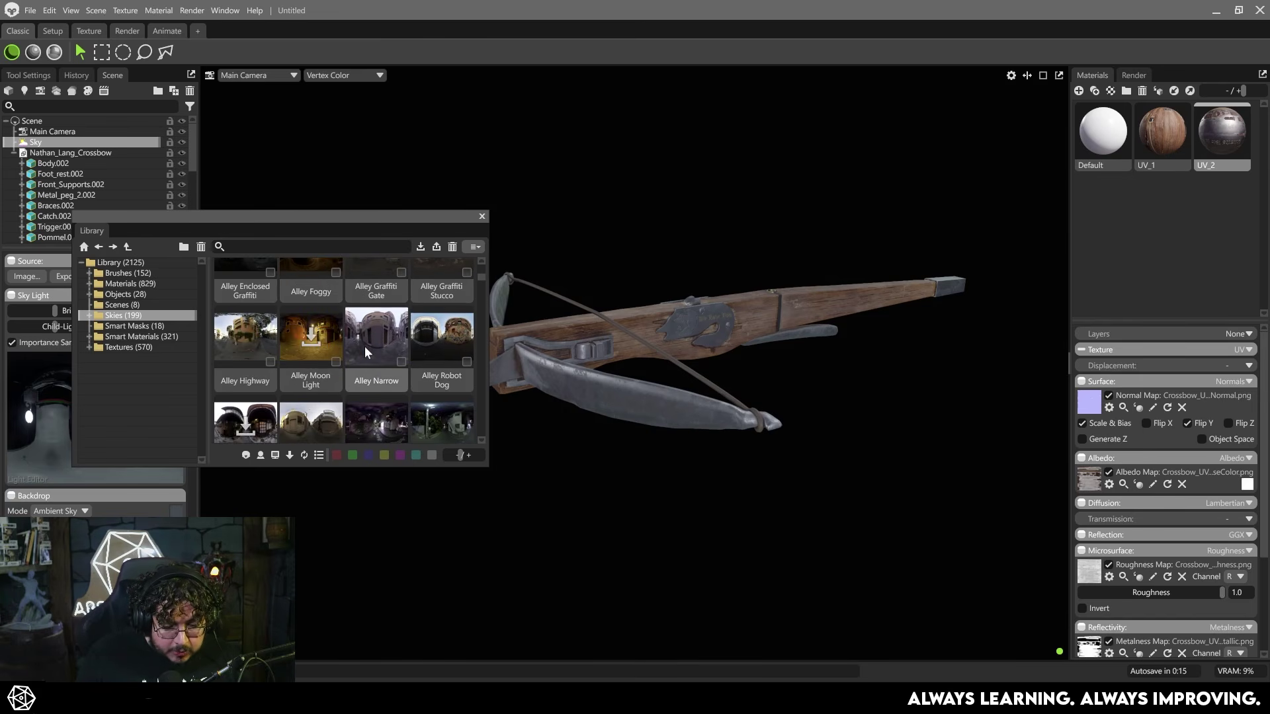
scroll(344, 349, "down", 4)
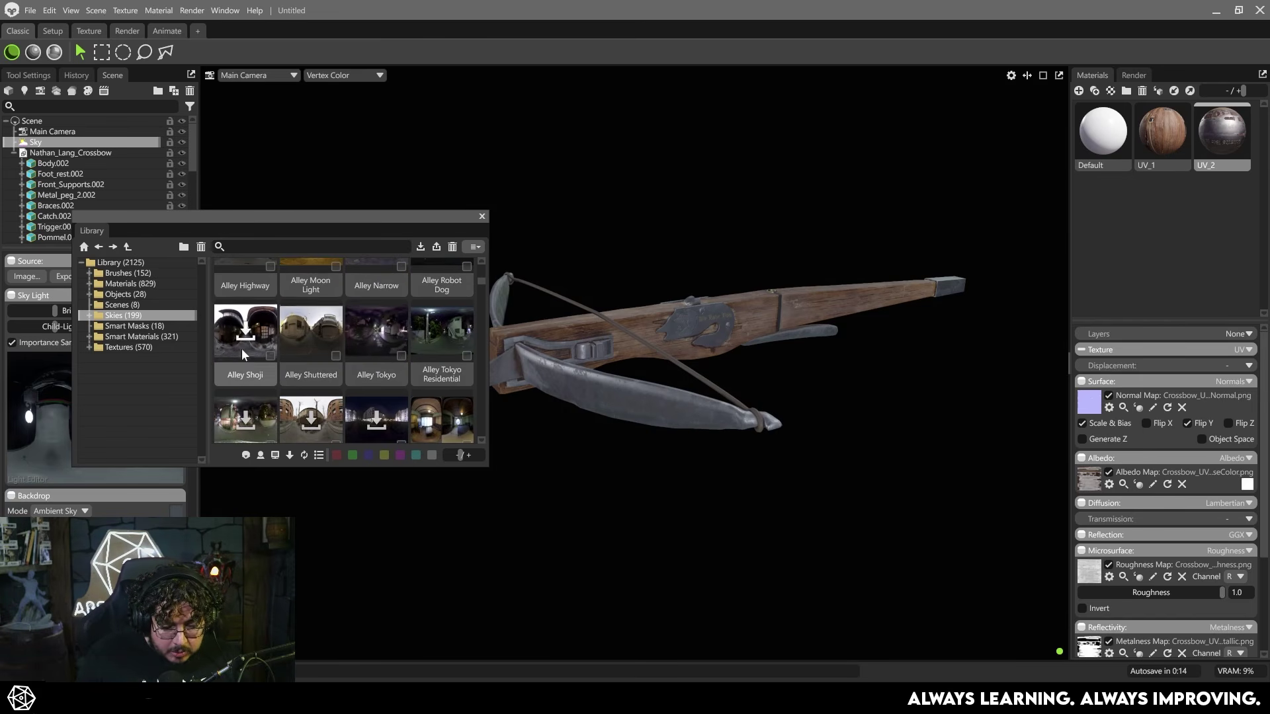
left_click(315, 406)
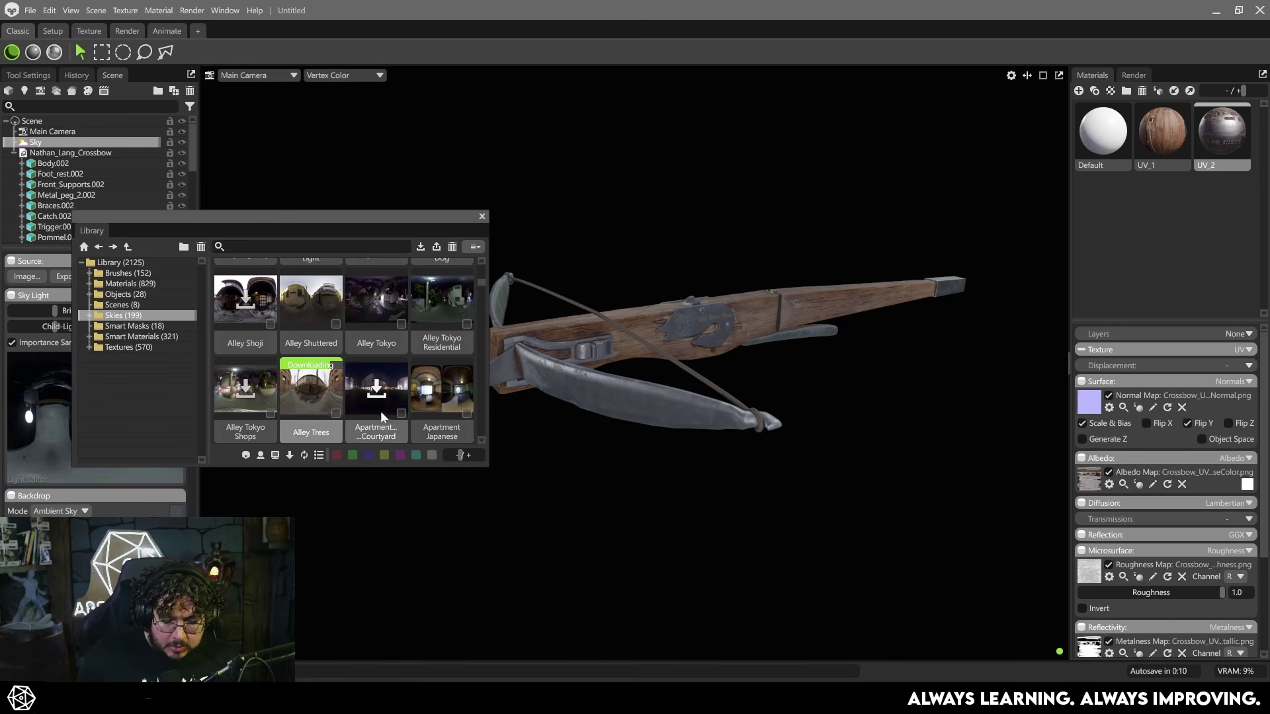
double_click(302, 387)
Rotate the sky lighting around the crossbow to about -185 degrees.
left_click(703, 272)
mouse_move(685, 327)
left_mouse_down("shift")
mouse_move(803, 324)
mouse_move(433, 319)
mouse_move(490, 329)
left_mouse_up("shift")
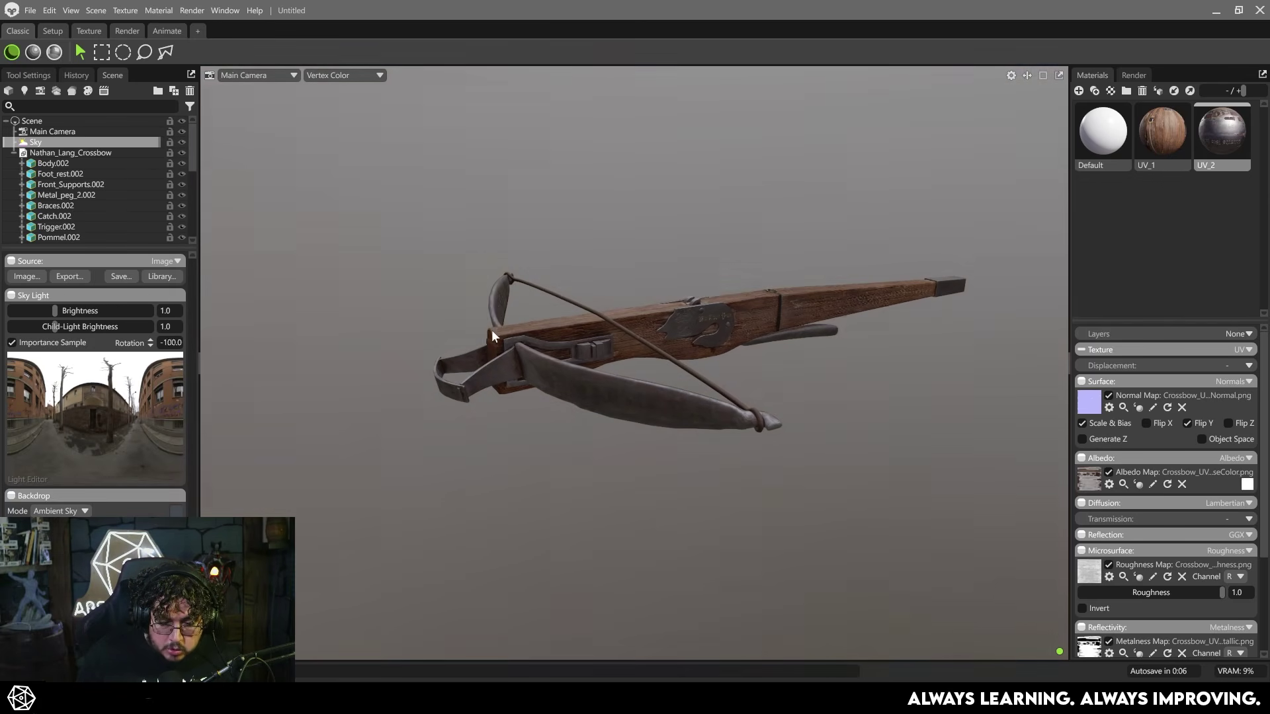
left_click_drag(664, 363, 563, 363, "shift")
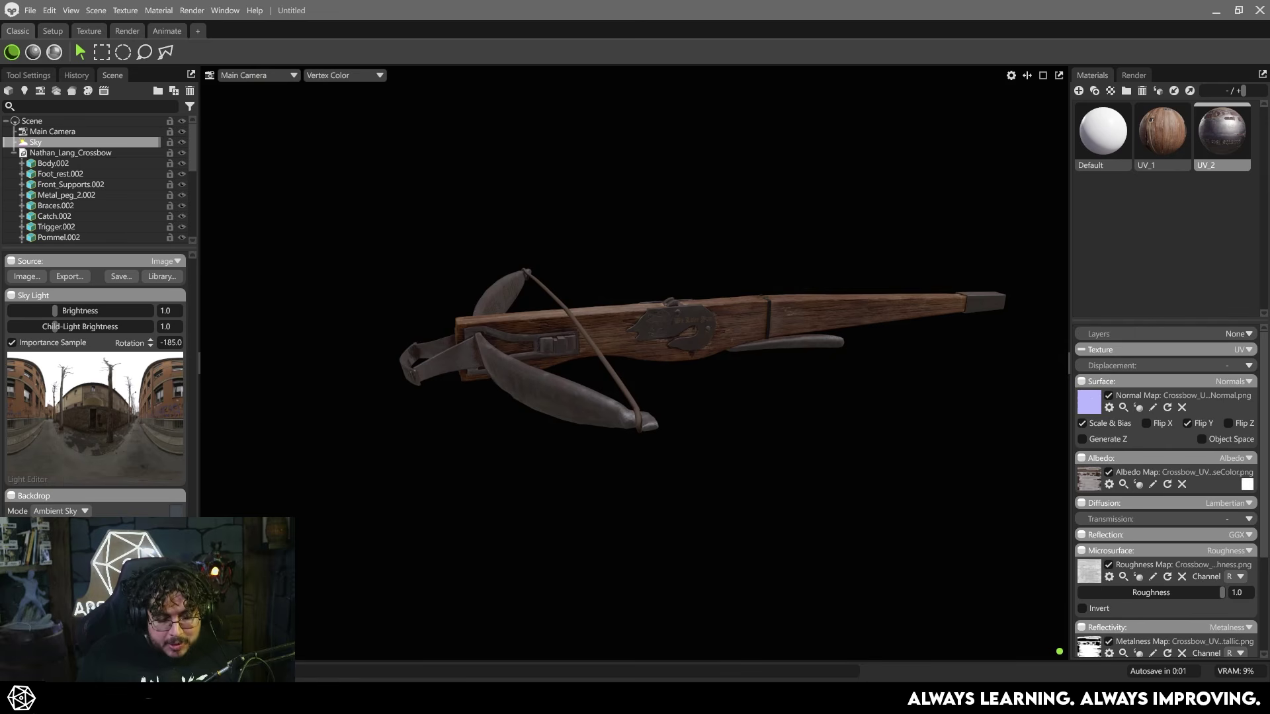
Lower the sky light's brightness to about 0.074.
left_click_drag(426, 496, 553, 453)
scroll(638, 465, "up", 5)
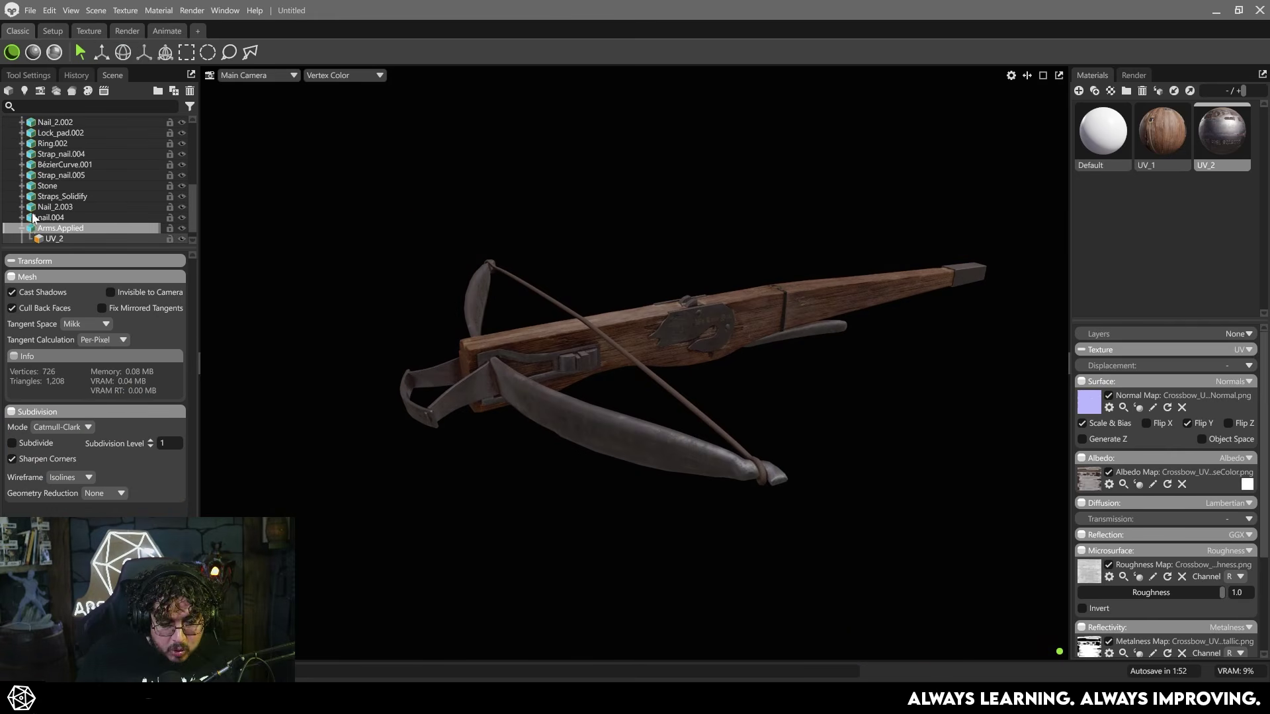
scroll(48, 142, "up", 5)
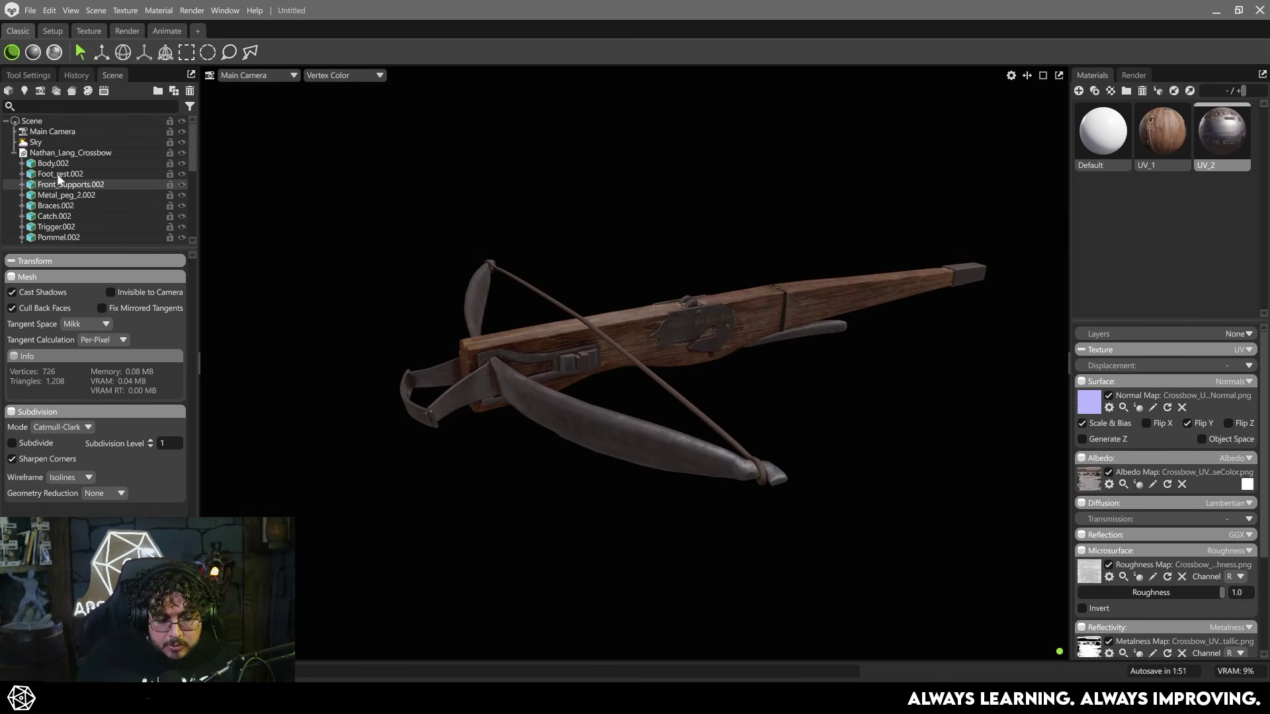
left_click(47, 141)
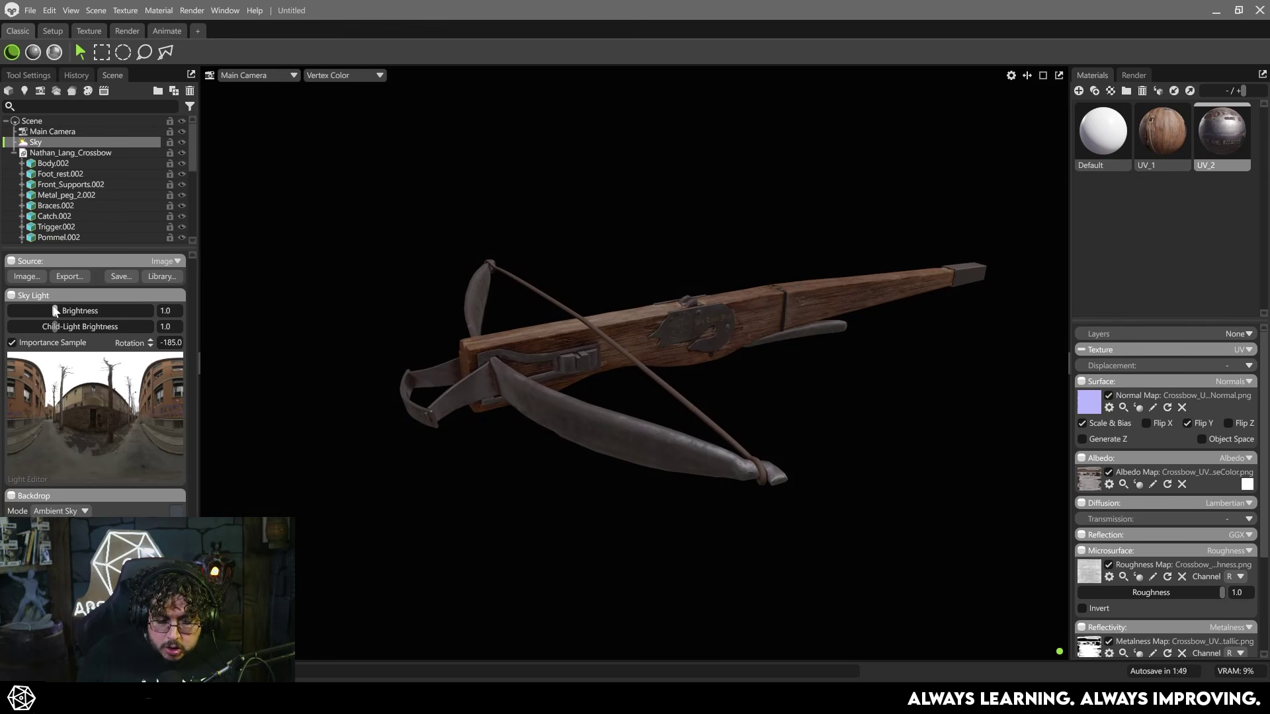
left_click_drag(52, 311, 33, 310)
left_click_drag(562, 358, 607, 355)
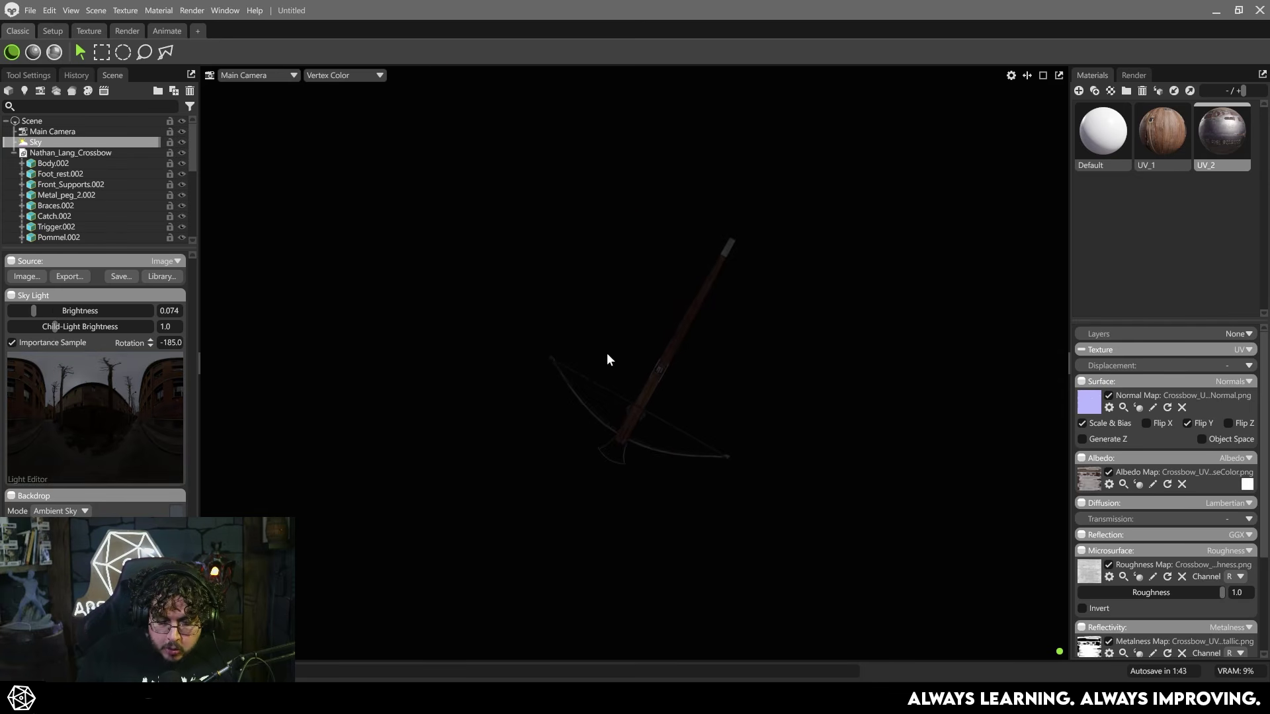
Add a spot light that shines straight down on the crossbow from above.
left_click_drag(688, 366, 749, 382)
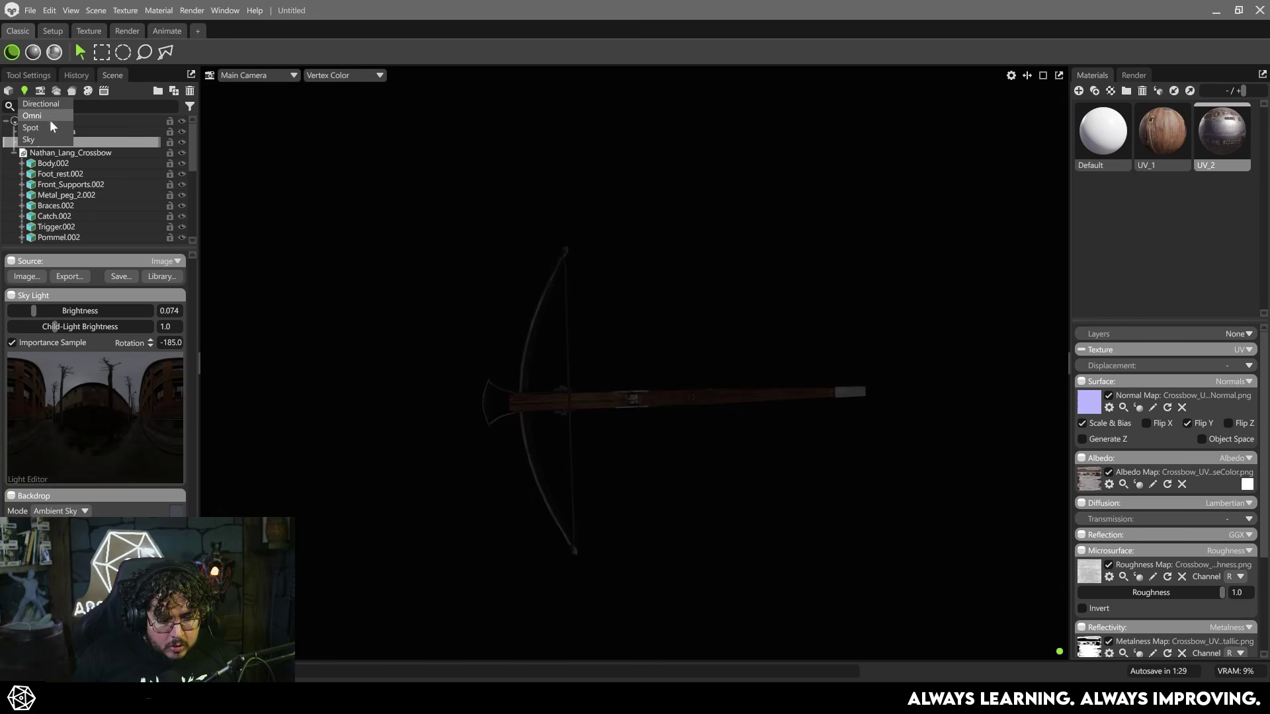
left_click(50, 126)
left_click_drag(734, 288, 423, 245, "alt")
scroll(596, 340, "up", 5)
left_click_drag(777, 365, 744, 419, "alt")
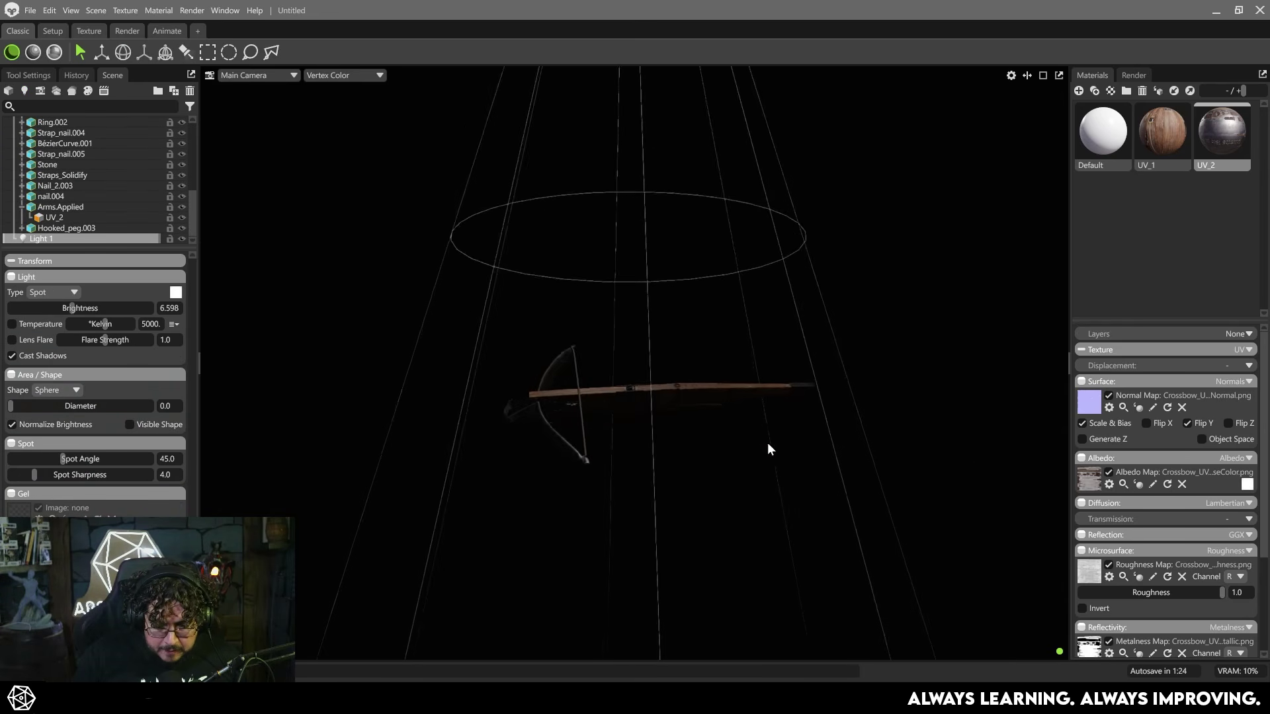
Set the overhead spot light's brightness to about 6.863, its diameter to about 43.59 and its spot angle to about 70.19.
scroll(744, 419, "up", 4)
left_click_drag(71, 308, 75, 308)
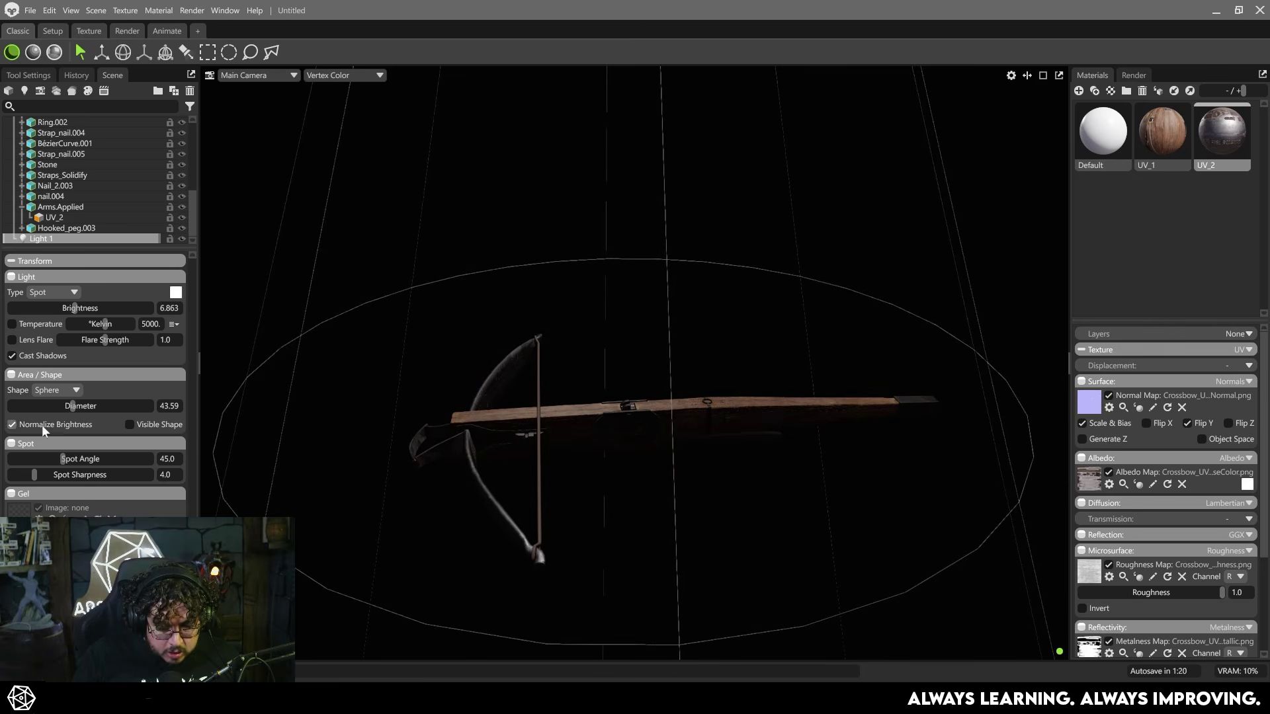
left_click_drag(64, 458, 93, 458)
left_click_drag(629, 391, 668, 319, "alt")
right_click_drag(669, 319, 671, 450, "alt")
left_click_drag(671, 450, 506, 374, "alt")
right_click_drag(505, 374, 546, 402, "alt")
left_click_drag(548, 403, 458, 384, "alt")
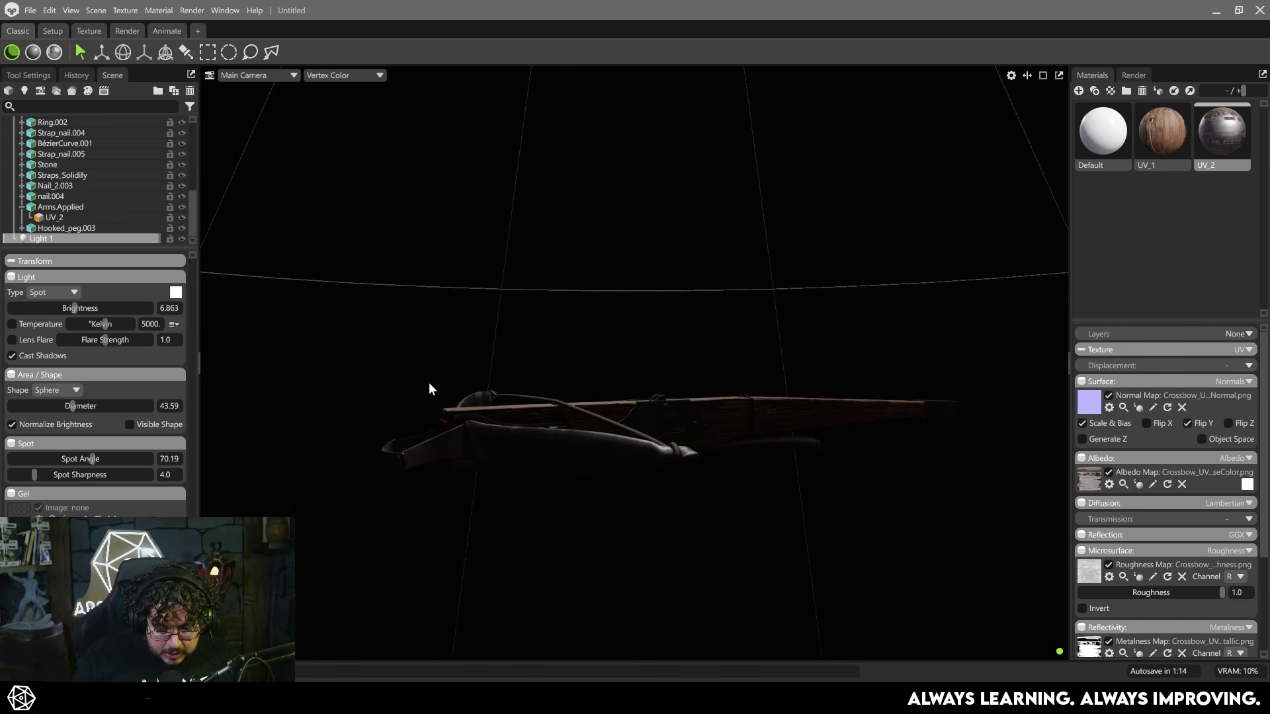
left_click_drag(576, 394, 662, 377, "alt")
Raise the sky light's brightness to about 0.487.
scroll(36, 165, "up", 10)
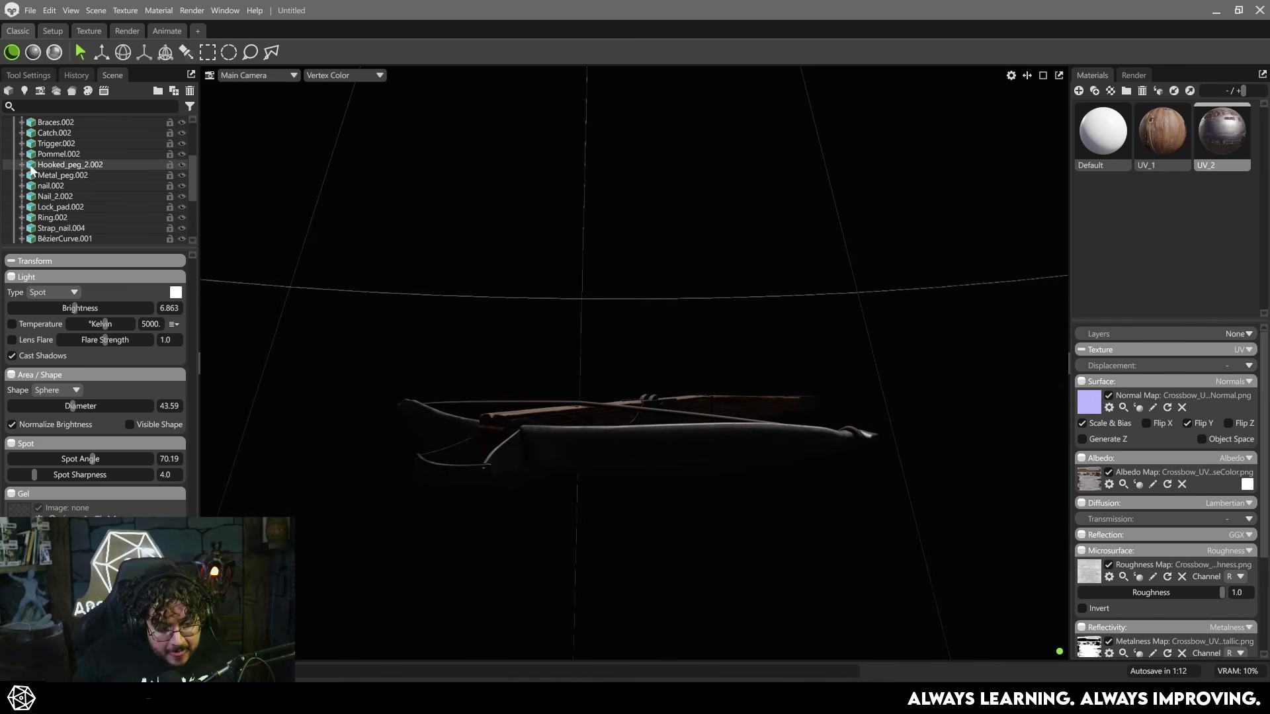
left_click(44, 141)
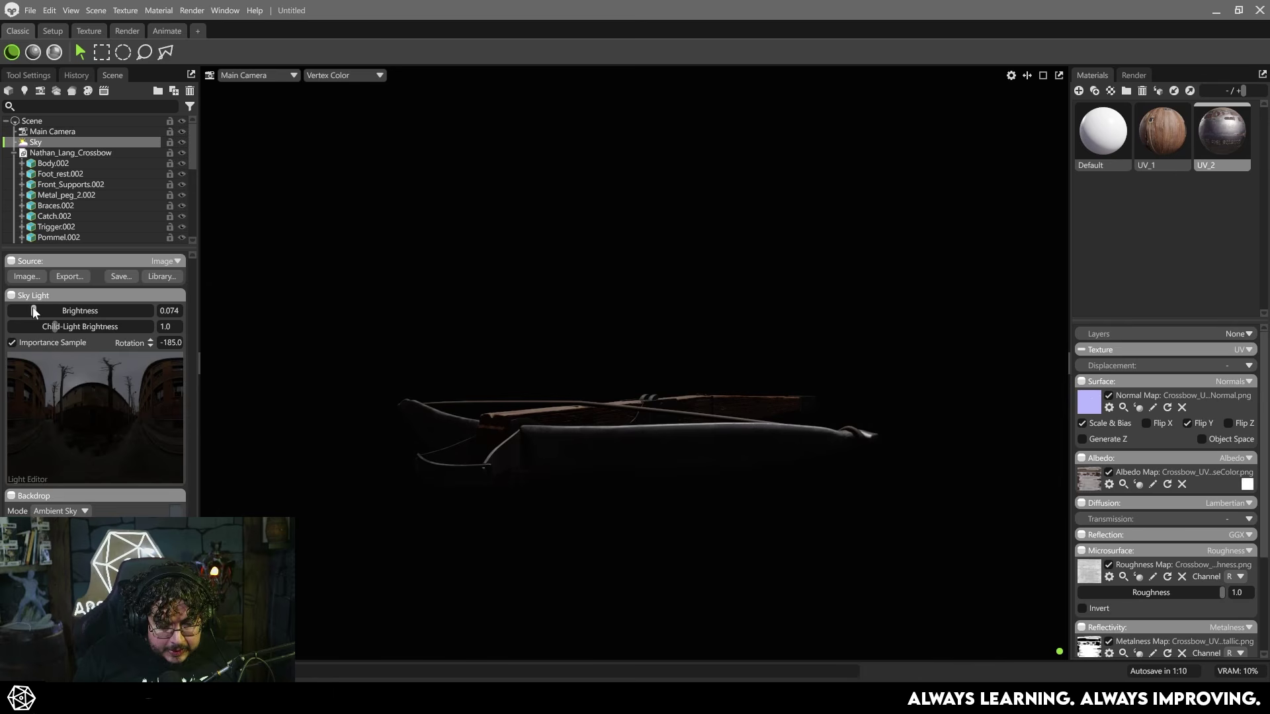
left_click_drag(35, 310, 47, 306)
left_click_drag(493, 378, 529, 268, "alt")
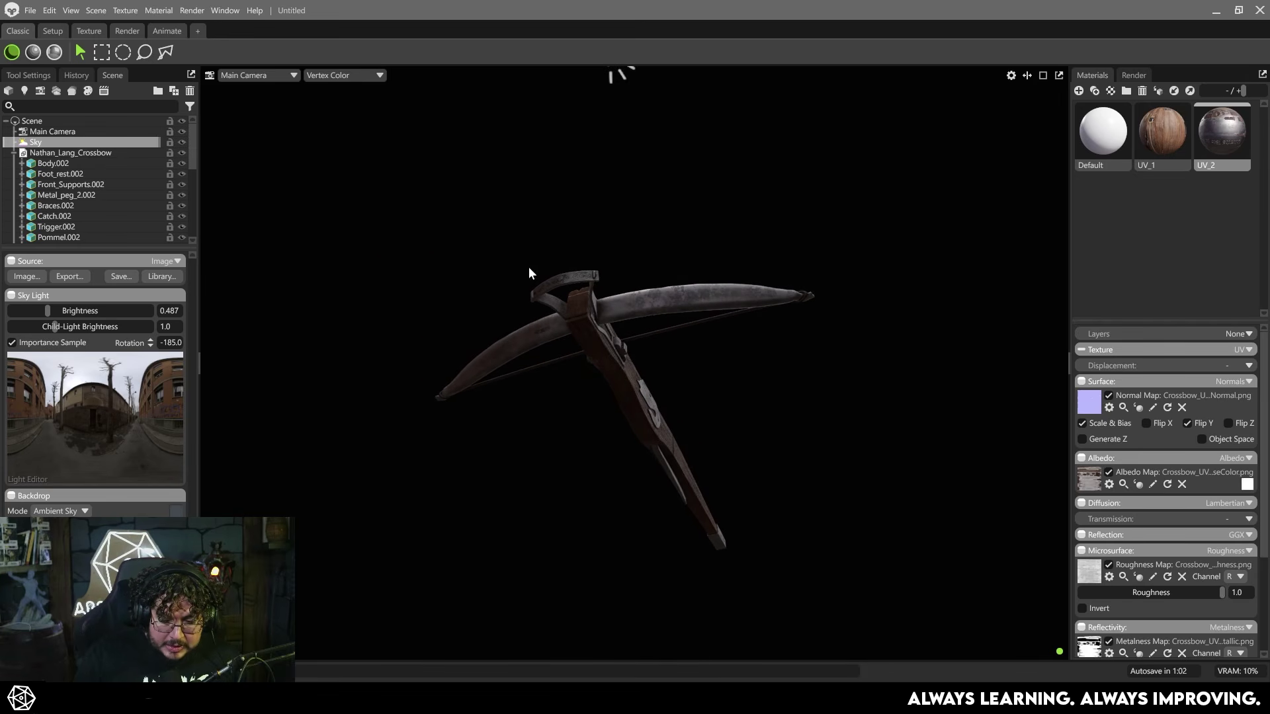
Add a second spot light that illuminates the crossbow's front bow limbs and set its diameter to about 50.92.
scroll(559, 295, "up", 2)
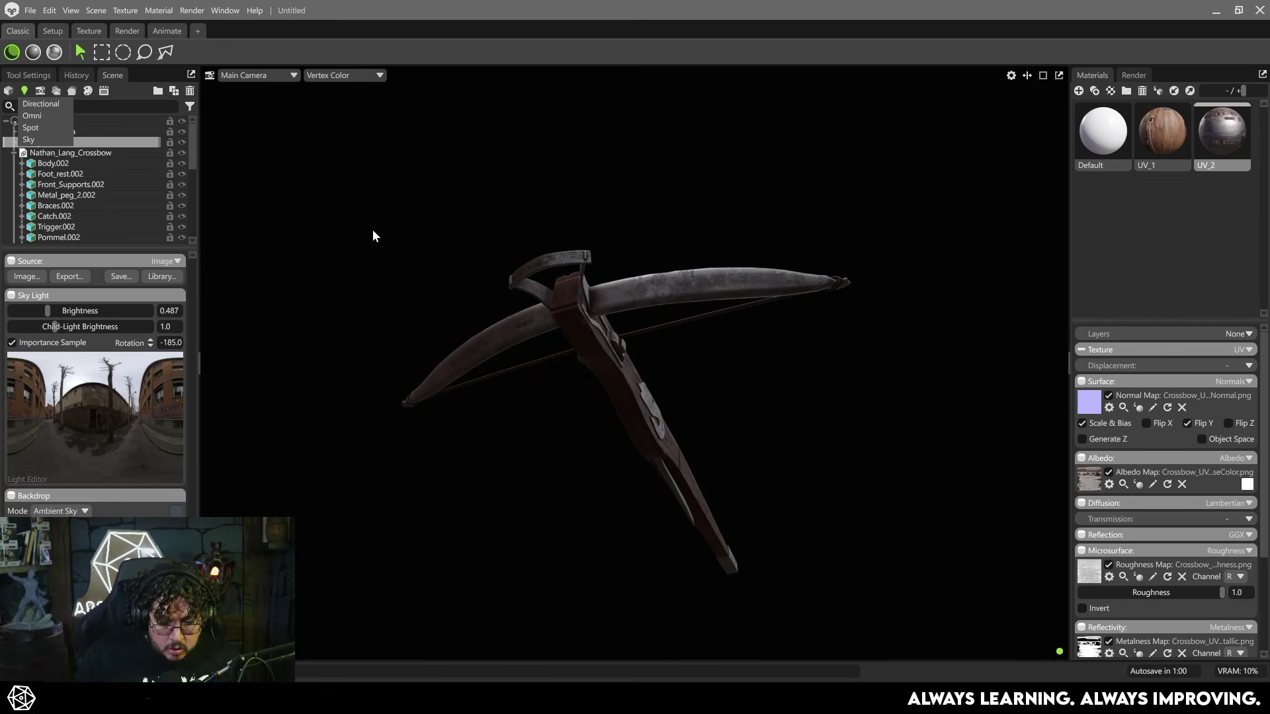
left_click(47, 125)
left_click_drag(442, 321, 423, 436, "alt")
scroll(544, 434, "up", 3)
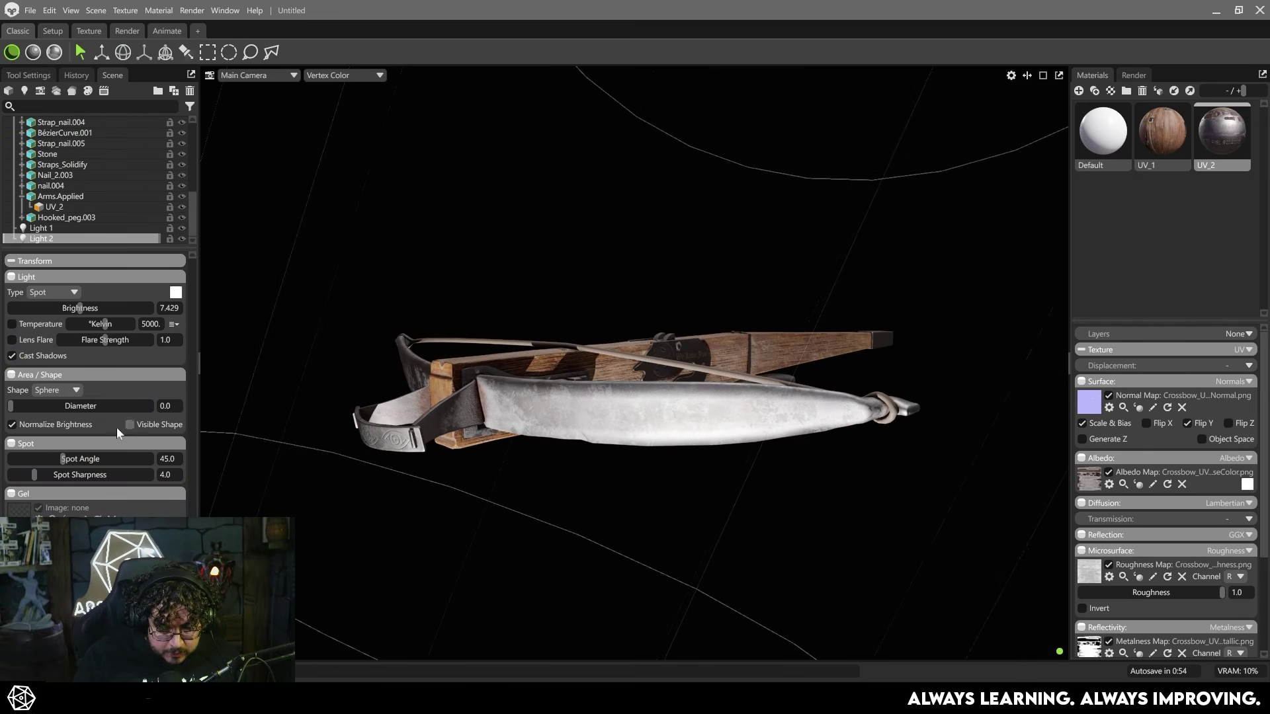
left_click_drag(30, 405, 79, 406)
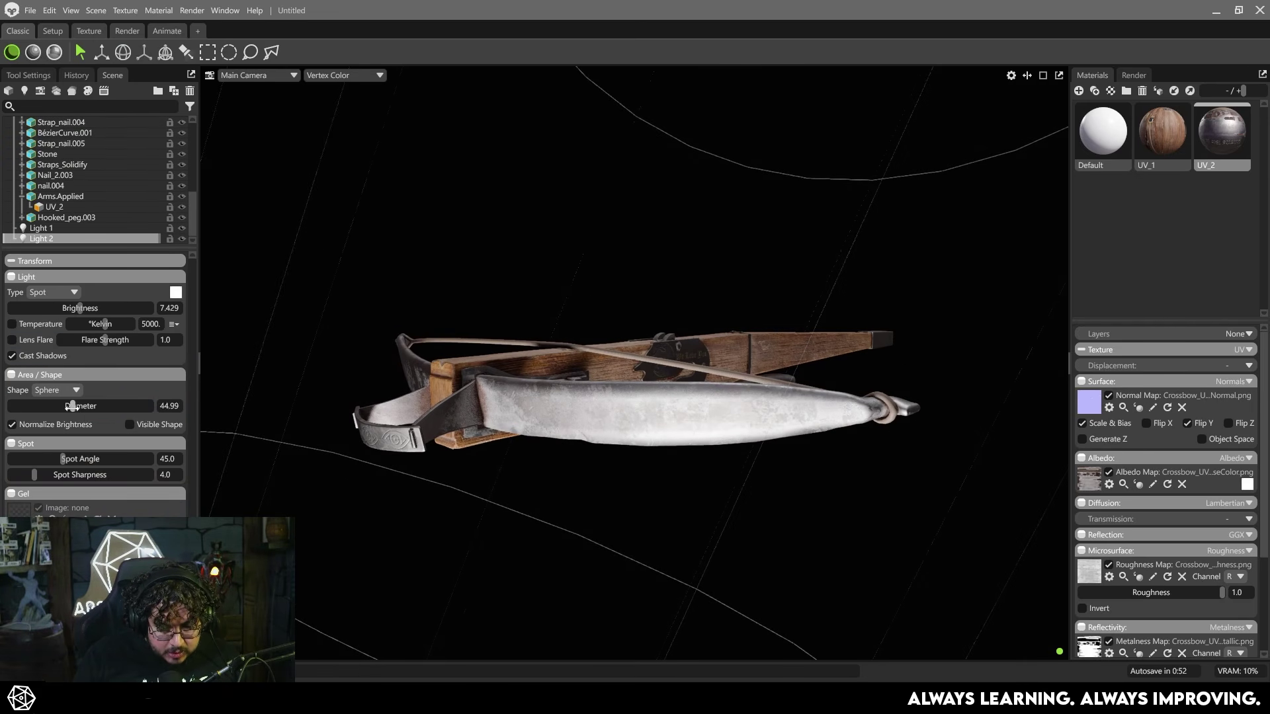
scroll(550, 404, "down", 3)
scroll(546, 418, "up", 1)
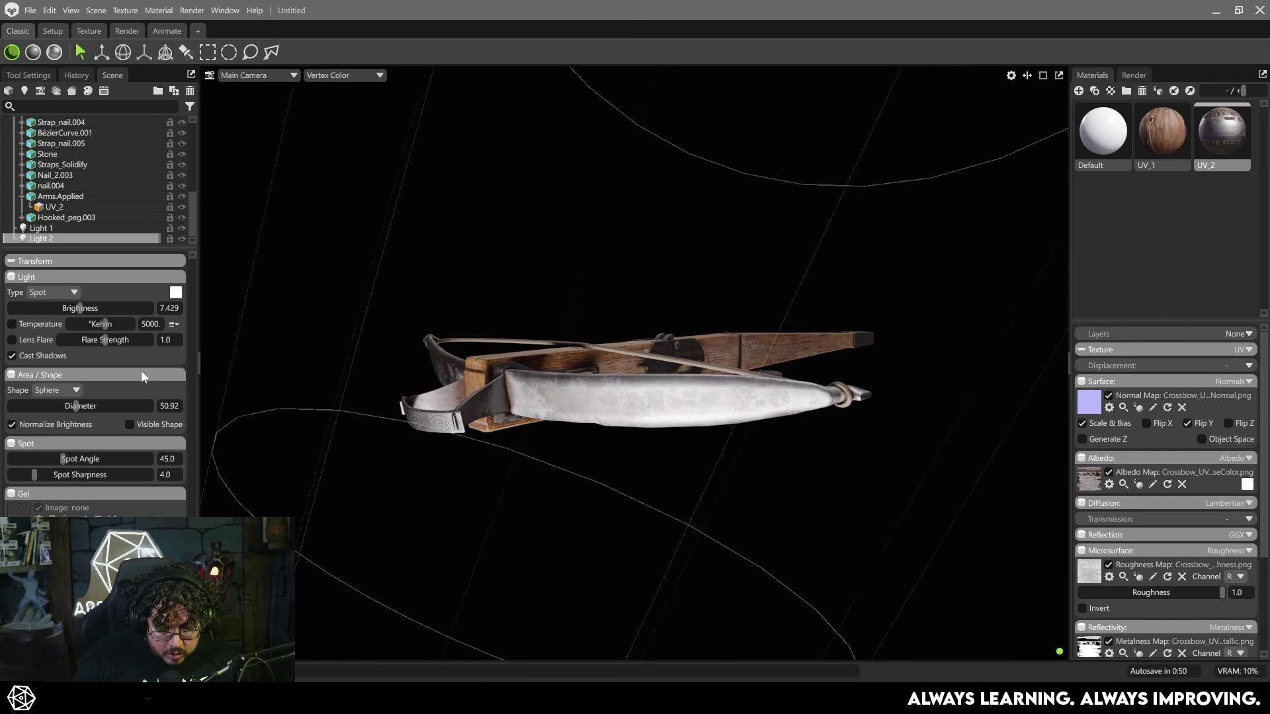
Set the front spot light's brightness to about 6.58 and the overhead spot light's brightness to about 7.642.
left_click_drag(79, 309, 71, 308)
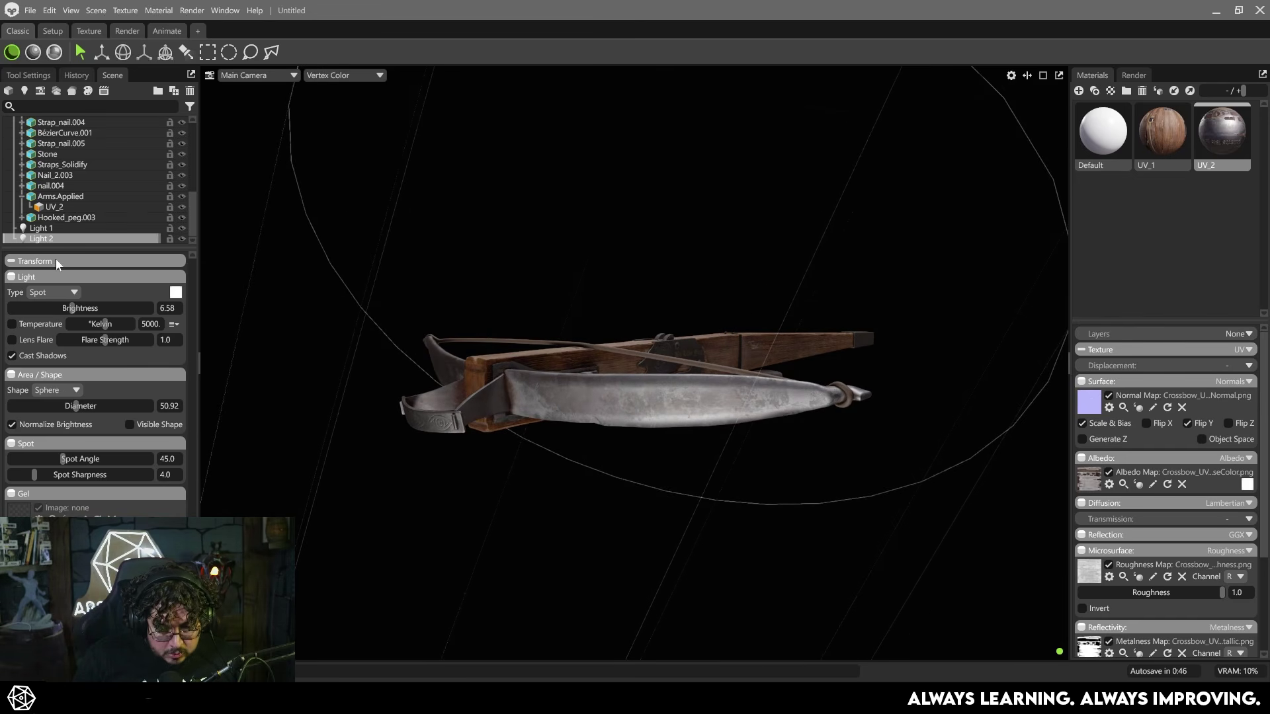
left_click(41, 229)
left_click_drag(74, 307, 81, 306)
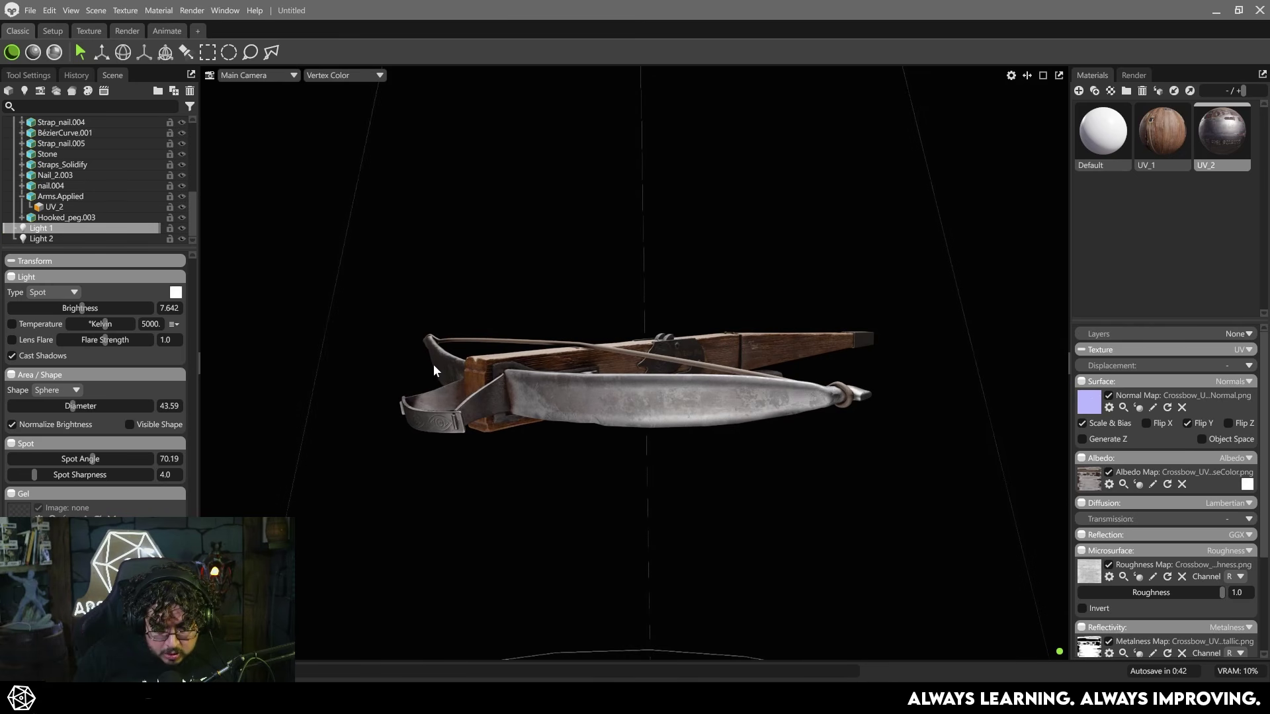
Rotate the overhead spot light slightly to change how it falls on the crossbow.
left_click_drag(628, 234, 549, 394, "alt")
scroll(617, 406, "down", 10)
key("w")
key("e")
left_click_drag(504, 124, 472, 136)
left_click_drag(562, 297, 575, 241, "alt")
scroll(830, 422, "up", 10)
left_click_drag(830, 422, 763, 445, "alt")
scroll(795, 442, "up", 5)
scroll(753, 440, "down", 1)
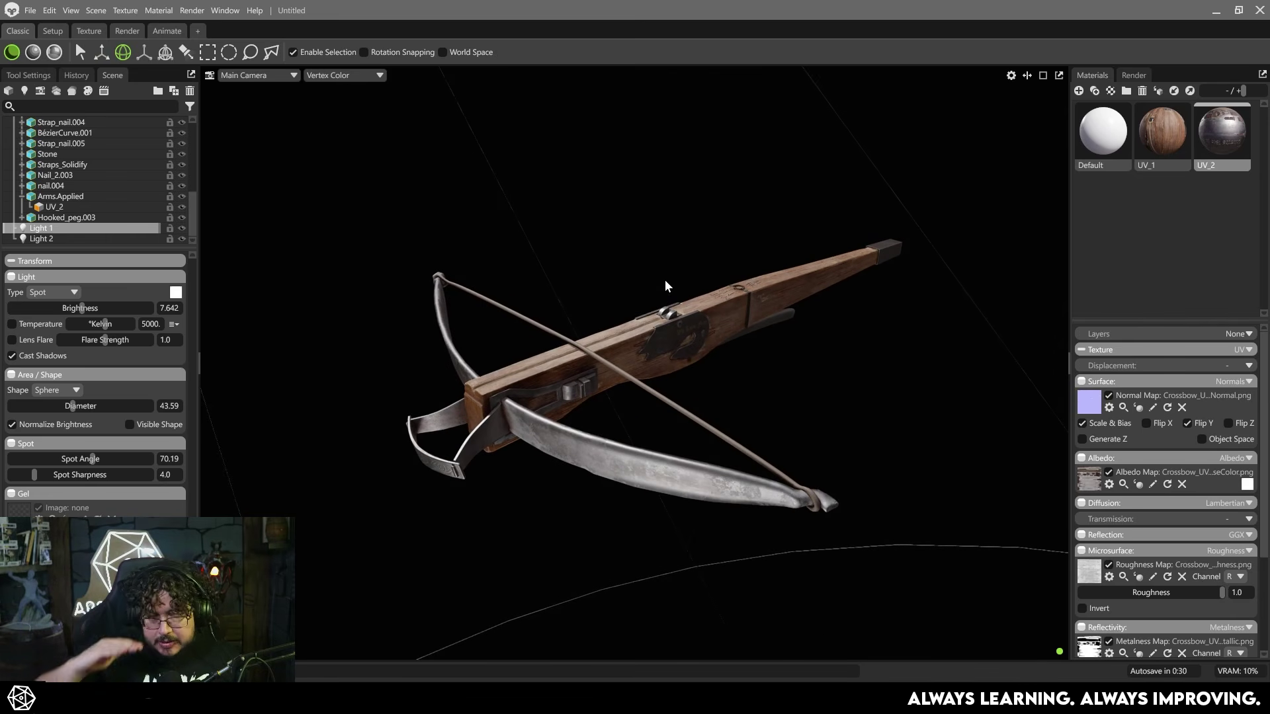
Fine-tune the angle and position of the front spot light aimed at the crossbow.
scroll(573, 442, "down", 10)
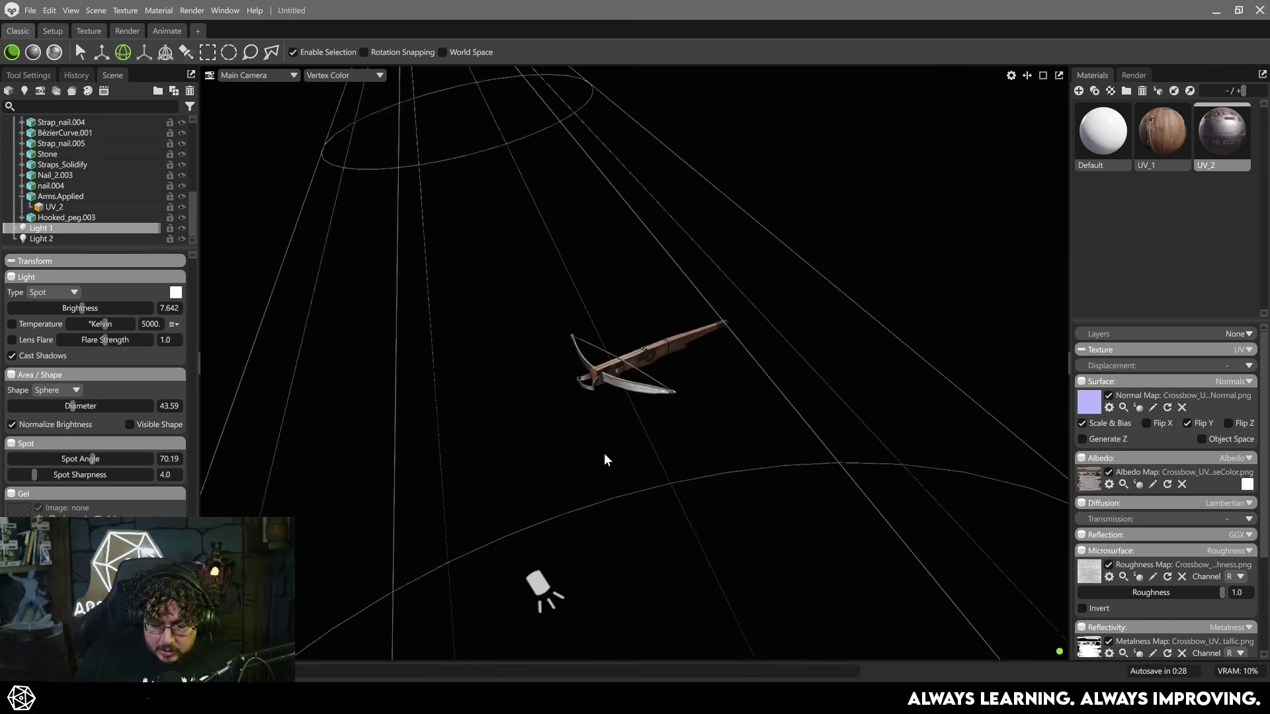
left_click(591, 494)
left_click_drag(588, 493, 669, 564, "alt")
key("w")
key("e")
key("w")
key("e")
left_click_drag(670, 514, 662, 514)
mouse_move(668, 627)
left_mouse_down()
mouse_move(682, 626)
mouse_move(668, 626)
left_mouse_up()
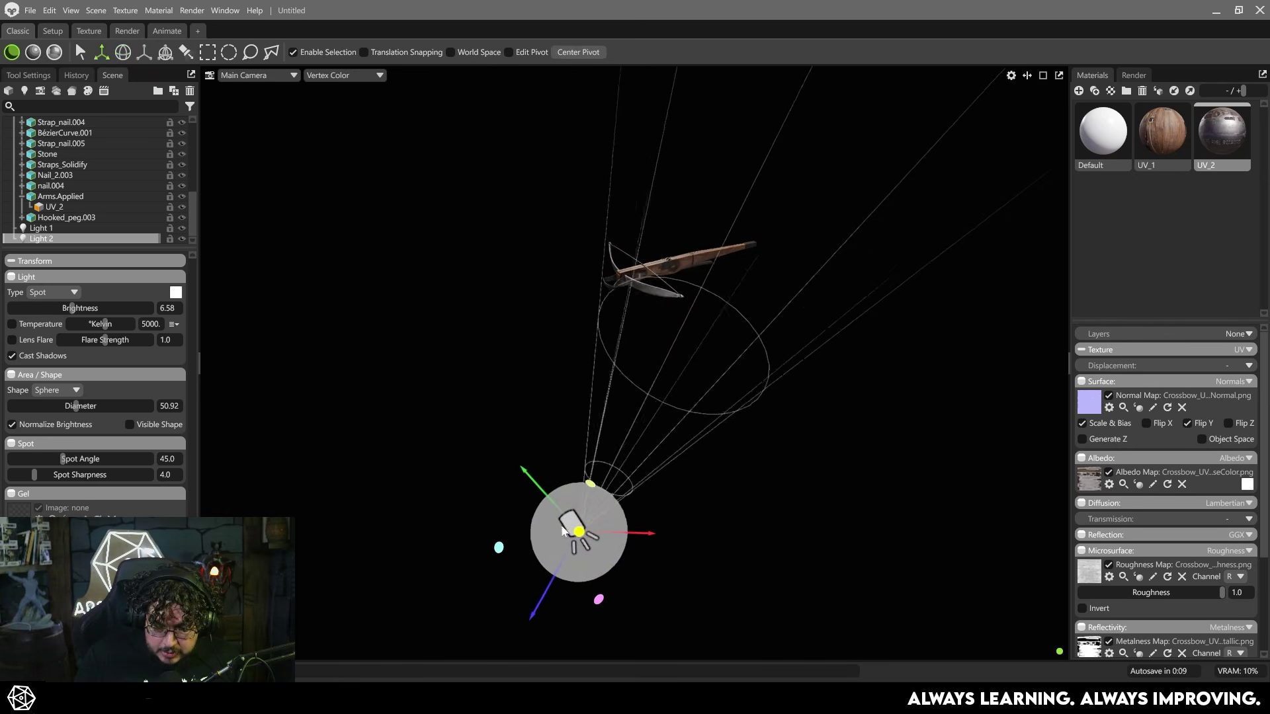
Add a third spot light that illuminates the crossbow from behind the stock and set its brightness to about 7.146.
left_click_drag(563, 529, 741, 425, "alt")
left_click_drag(590, 482, 520, 303, "alt")
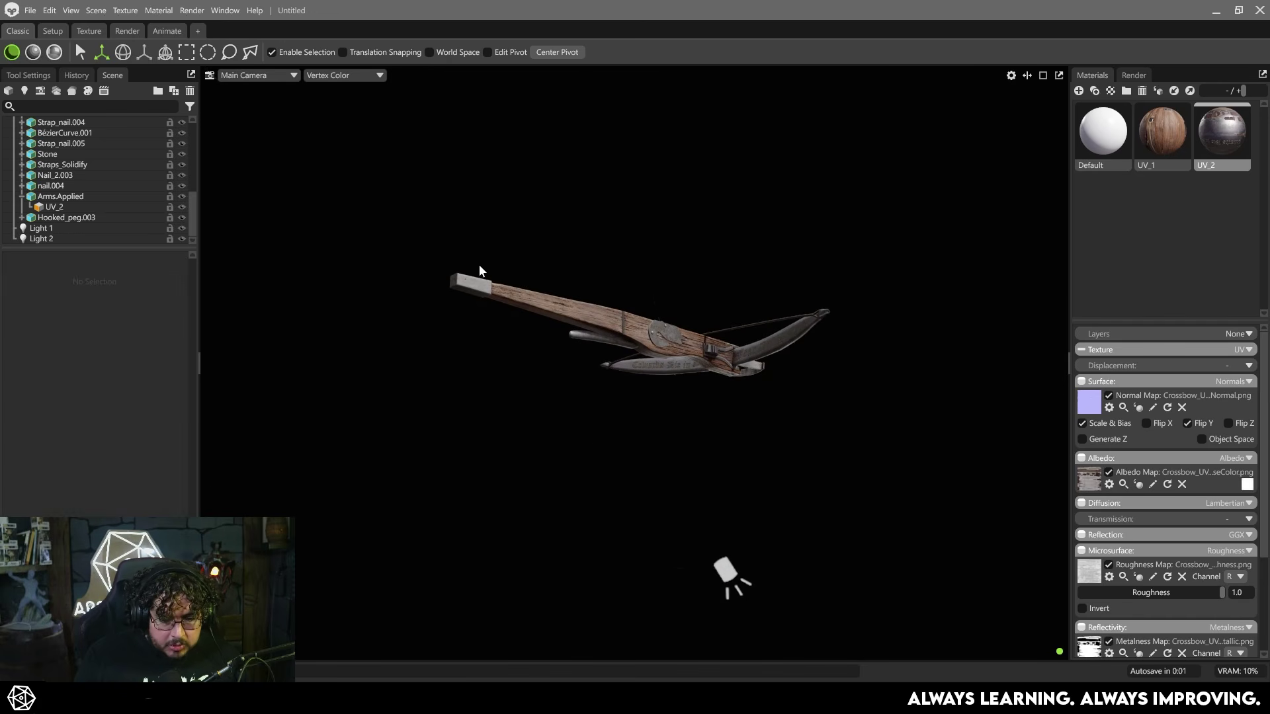
left_click(26, 90)
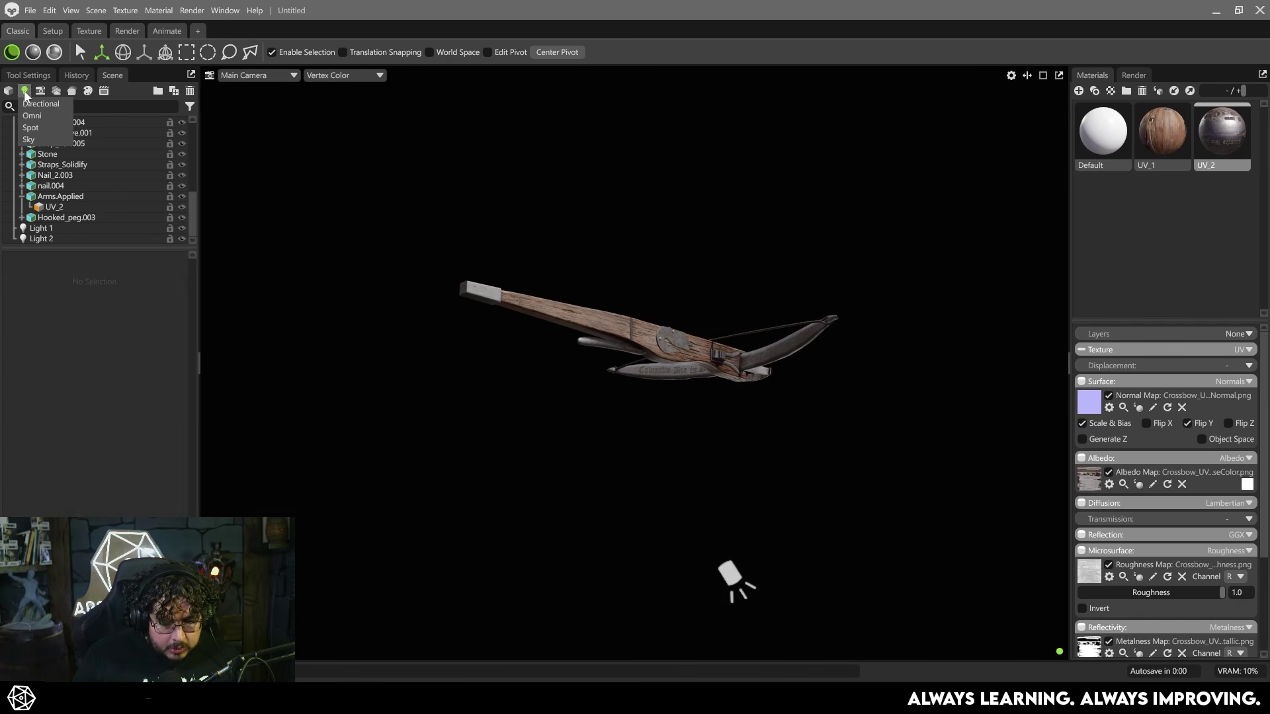
left_click(30, 128)
left_click_drag(434, 313, 330, 377, "alt")
left_click_drag(71, 308, 107, 309)
left_click_drag(397, 363, 569, 357, "alt")
left_click_drag(80, 310, 76, 307)
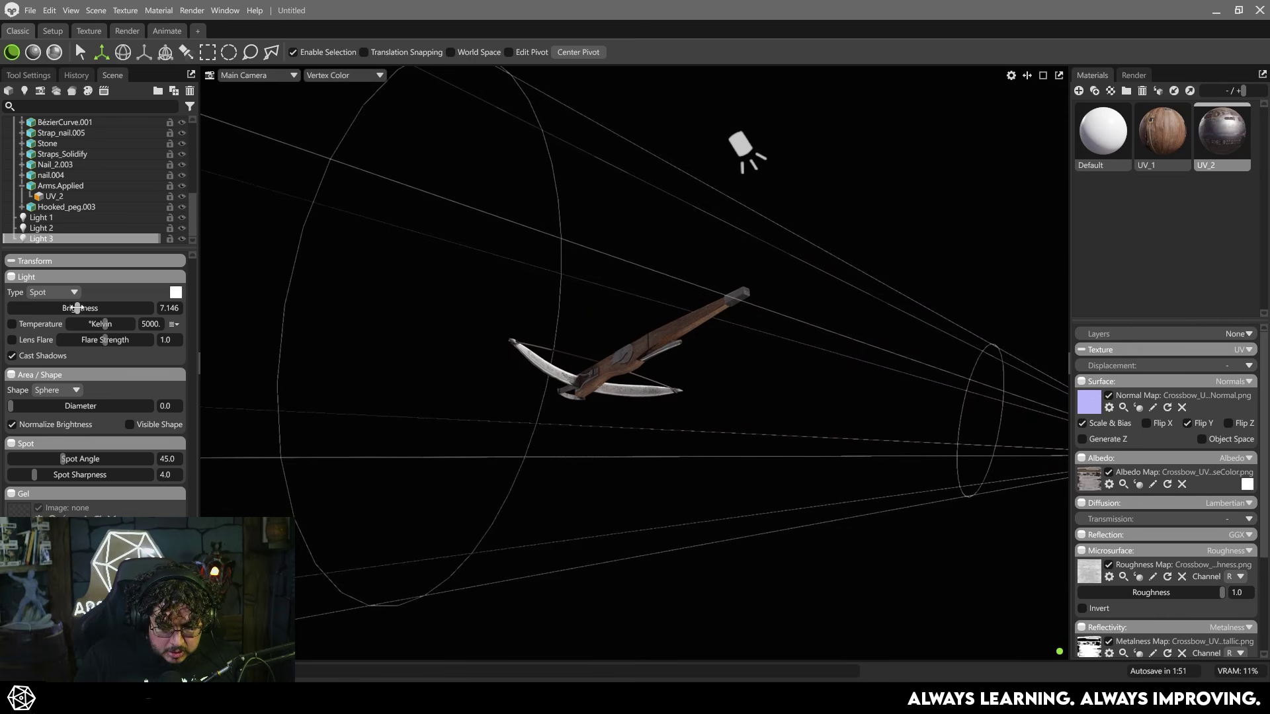
Set the rear spot light's diameter to about 47.89.
left_click_drag(52, 405, 69, 404)
left_click_drag(493, 398, 759, 484, "alt")
left_click(831, 454)
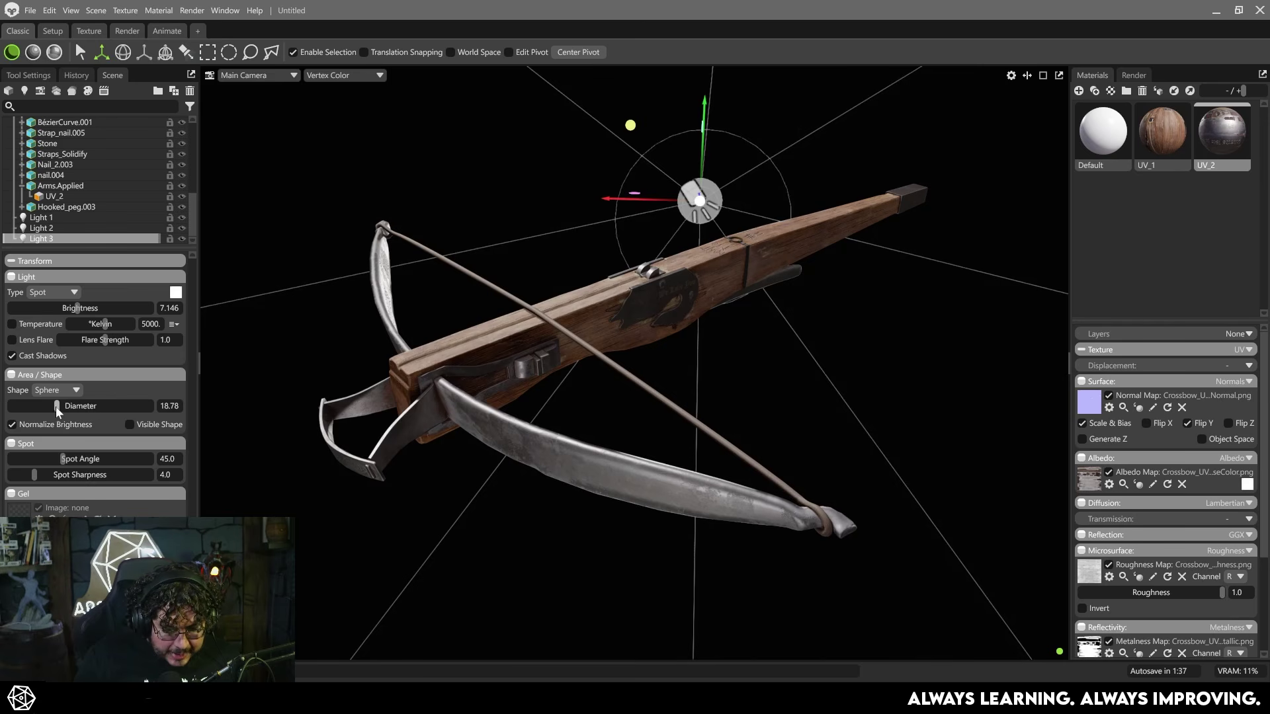
mouse_move(57, 410)
left_mouse_down()
mouse_move(42, 407)
mouse_move(72, 405)
left_mouse_up()
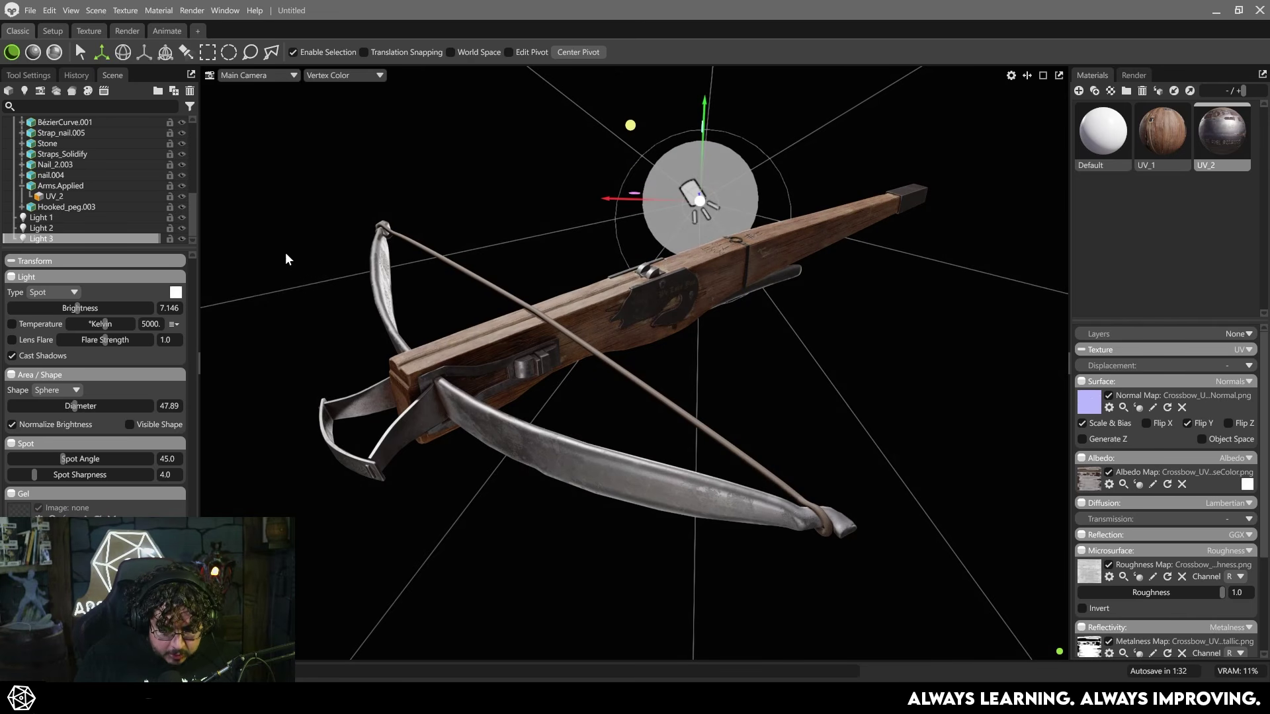
Set the front spot light's diameter to about 180.7, then clear the light selection.
left_click(134, 230)
left_click_drag(82, 407, 108, 406)
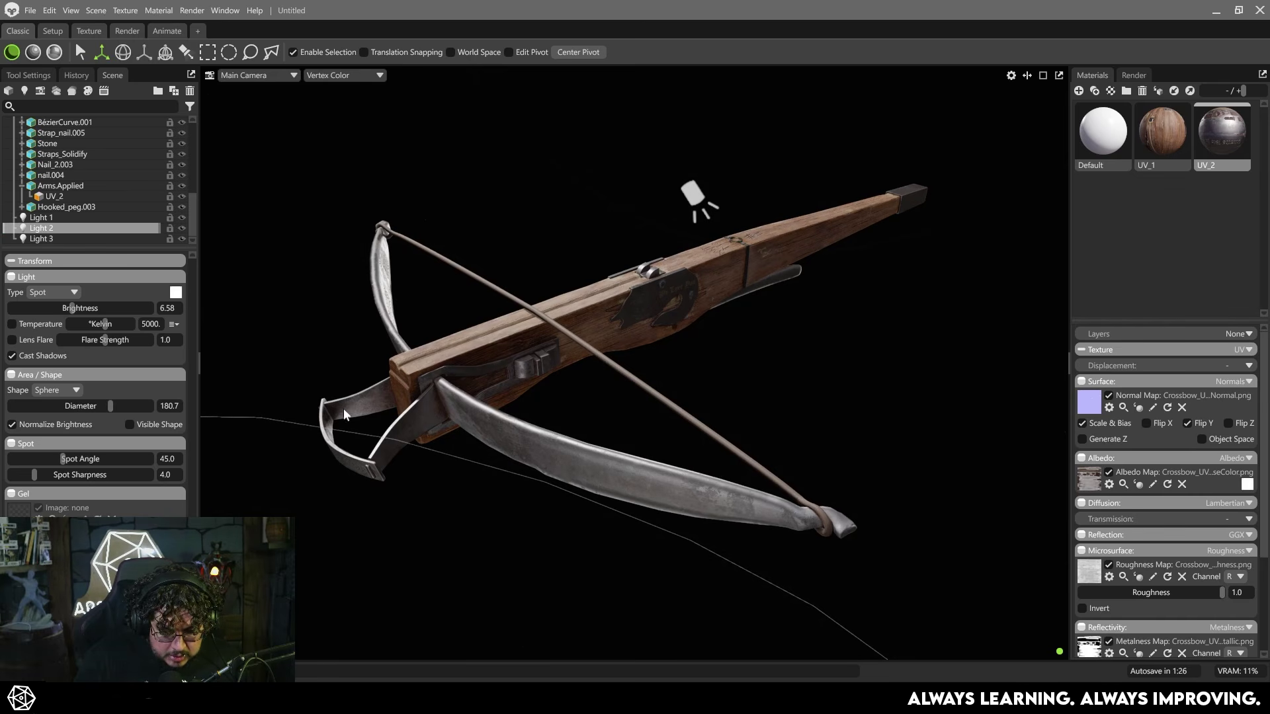
left_click_drag(500, 339, 509, 345)
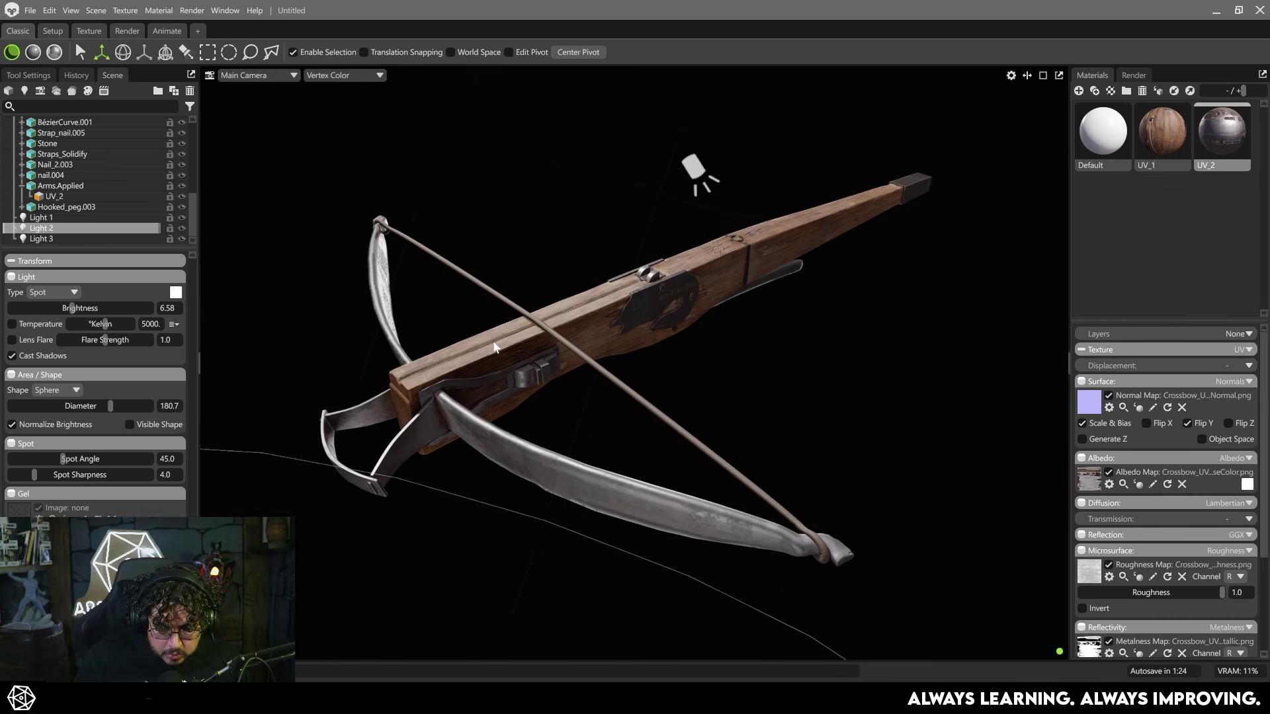
scroll(791, 353, "down", 5)
left_click(791, 354)
left_click_drag(791, 353, 717, 330)
left_click(692, 218)
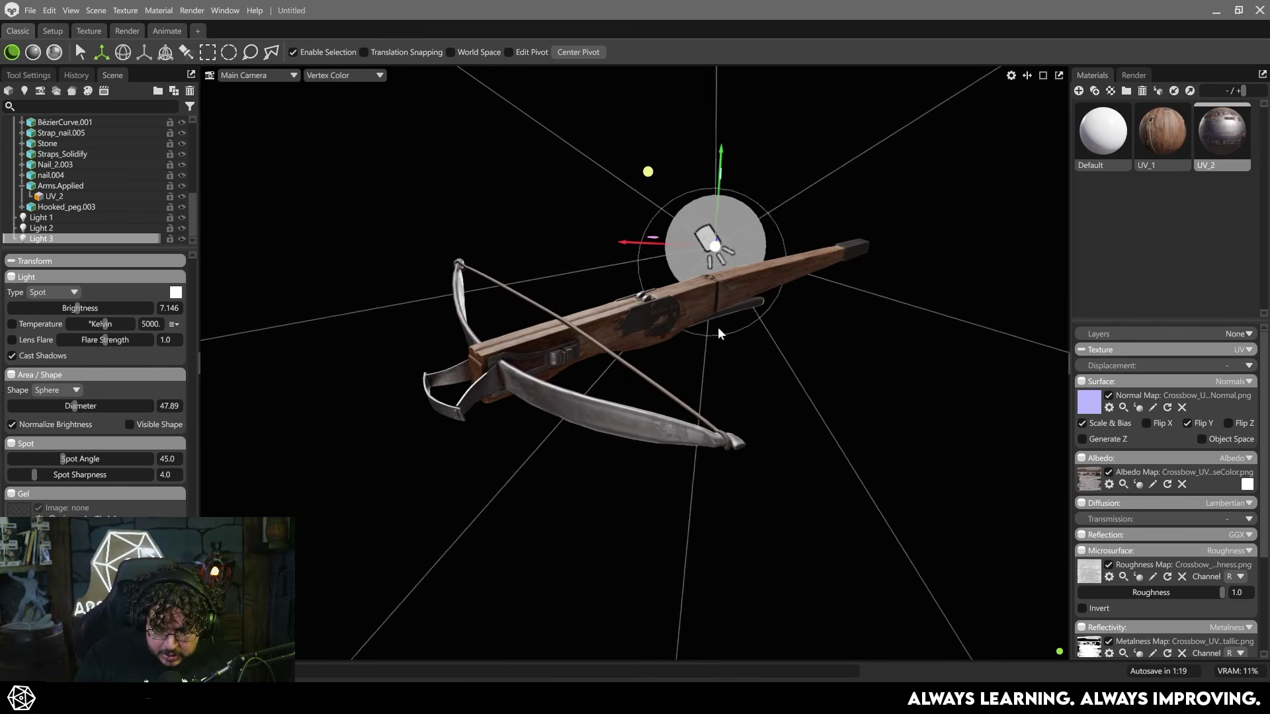
left_click(851, 360)
Add an omni light beyond the rear end of the crossbow's stock and move it slightly farther away.
left_click_drag(815, 255, 708, 348)
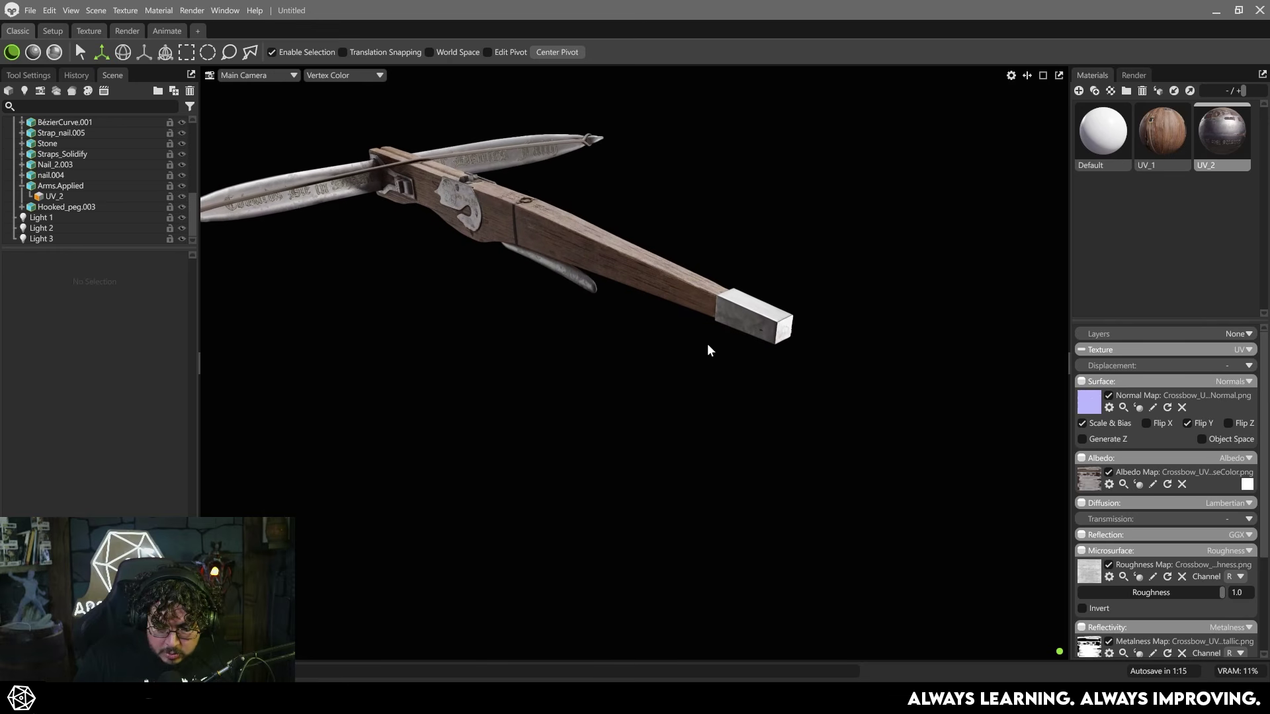
left_click(23, 91)
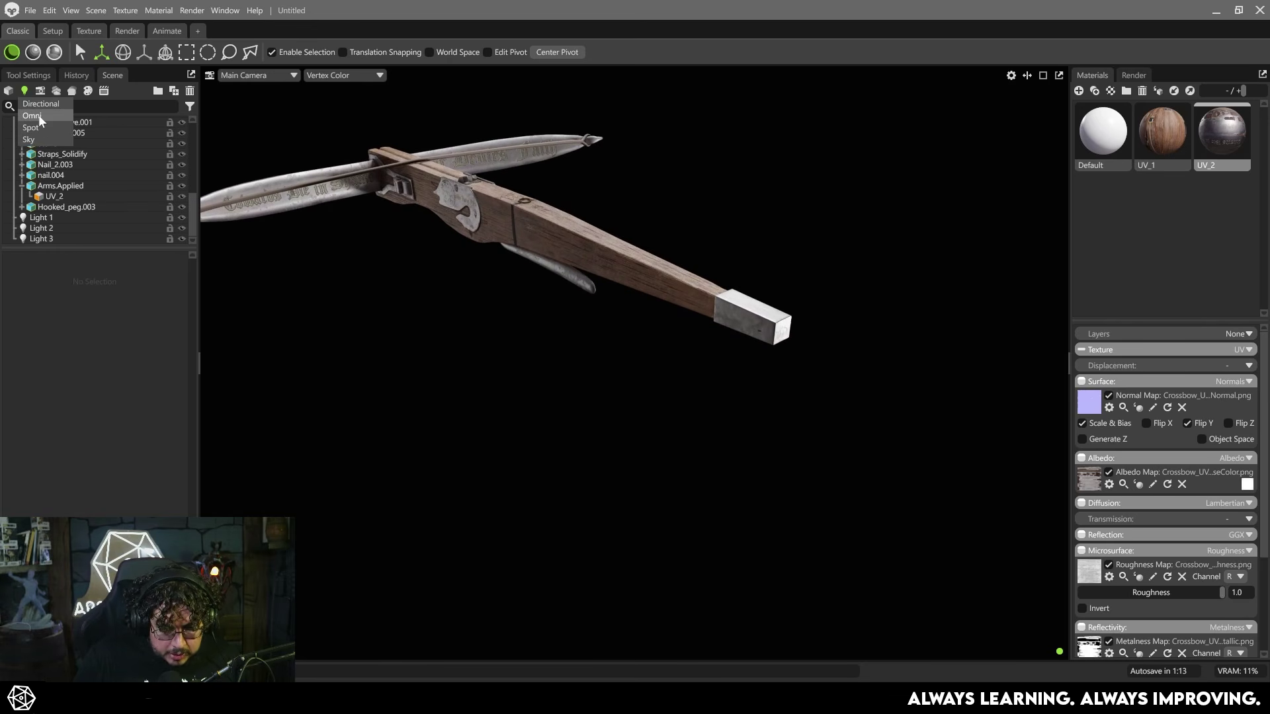
left_click(39, 119)
scroll(574, 341, "down", 3)
left_click_drag(574, 340, 515, 252)
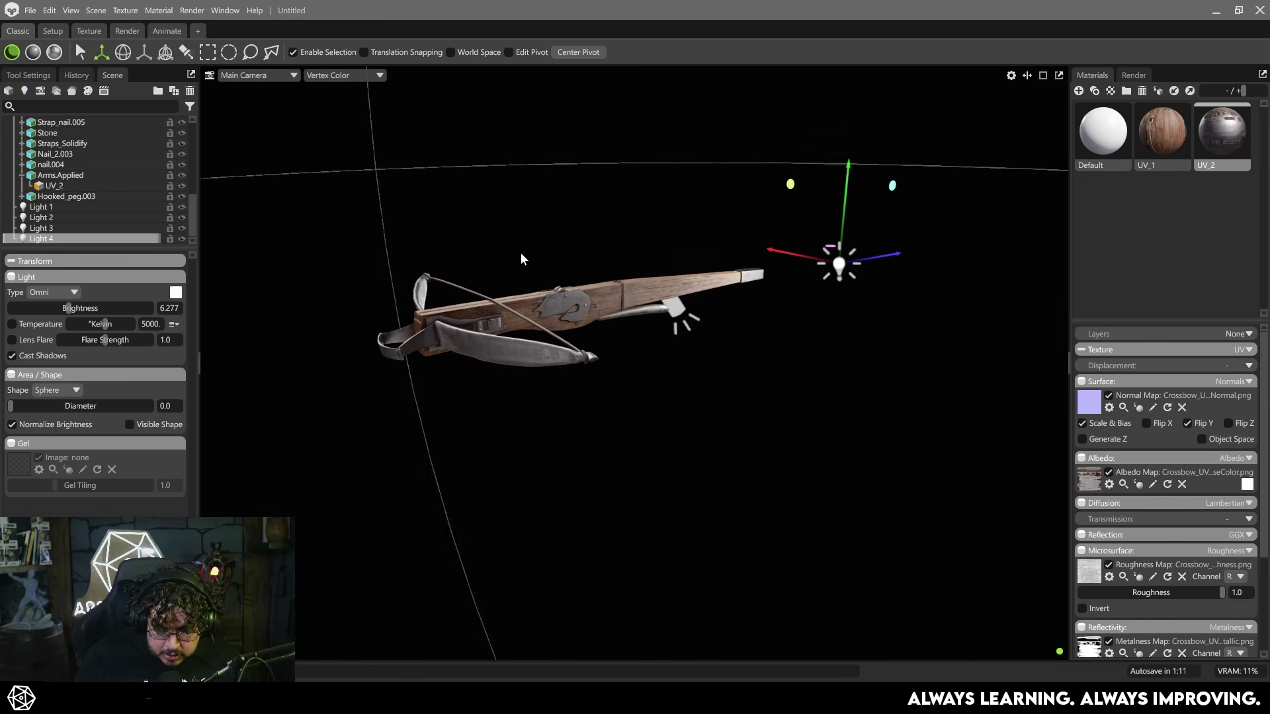
left_click_drag(837, 264, 706, 372)
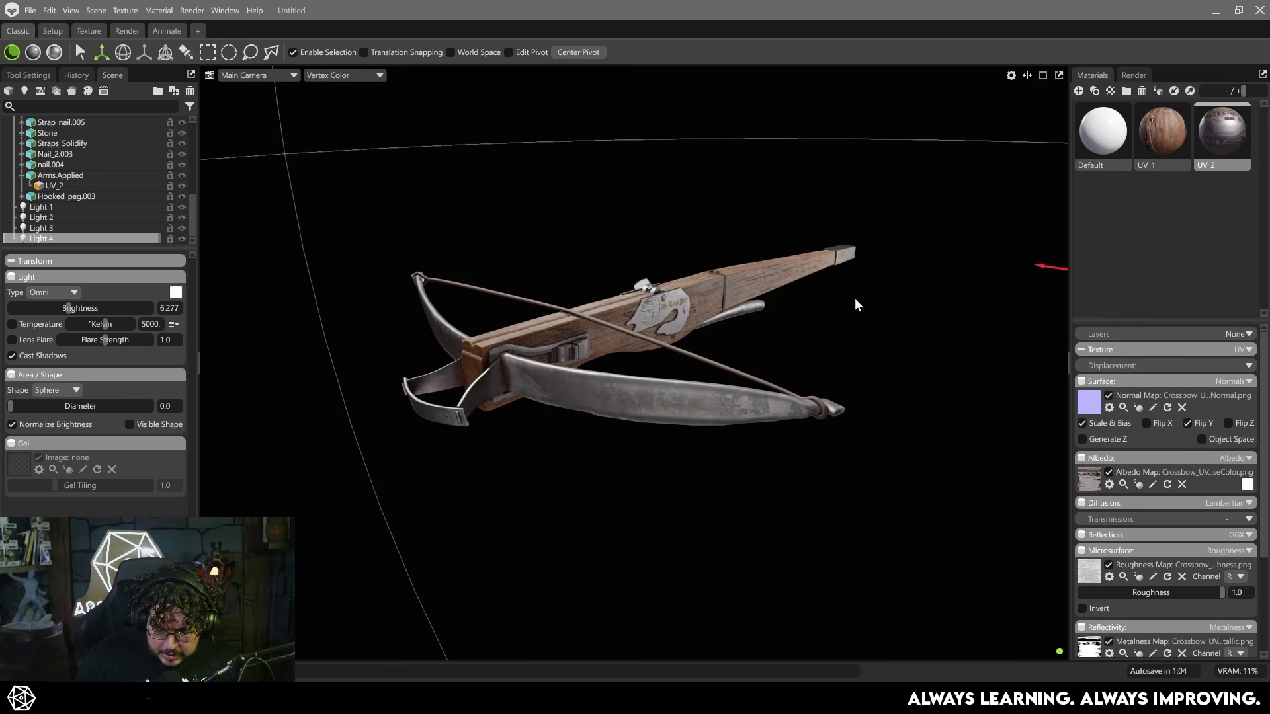
left_click_drag(850, 292, 727, 351)
left_click_drag(997, 302, 1021, 291)
Set the omni light's brightness to about 6.014, enlarge its diameter and deselect it.
key("r")
left_click_drag(69, 307, 66, 307)
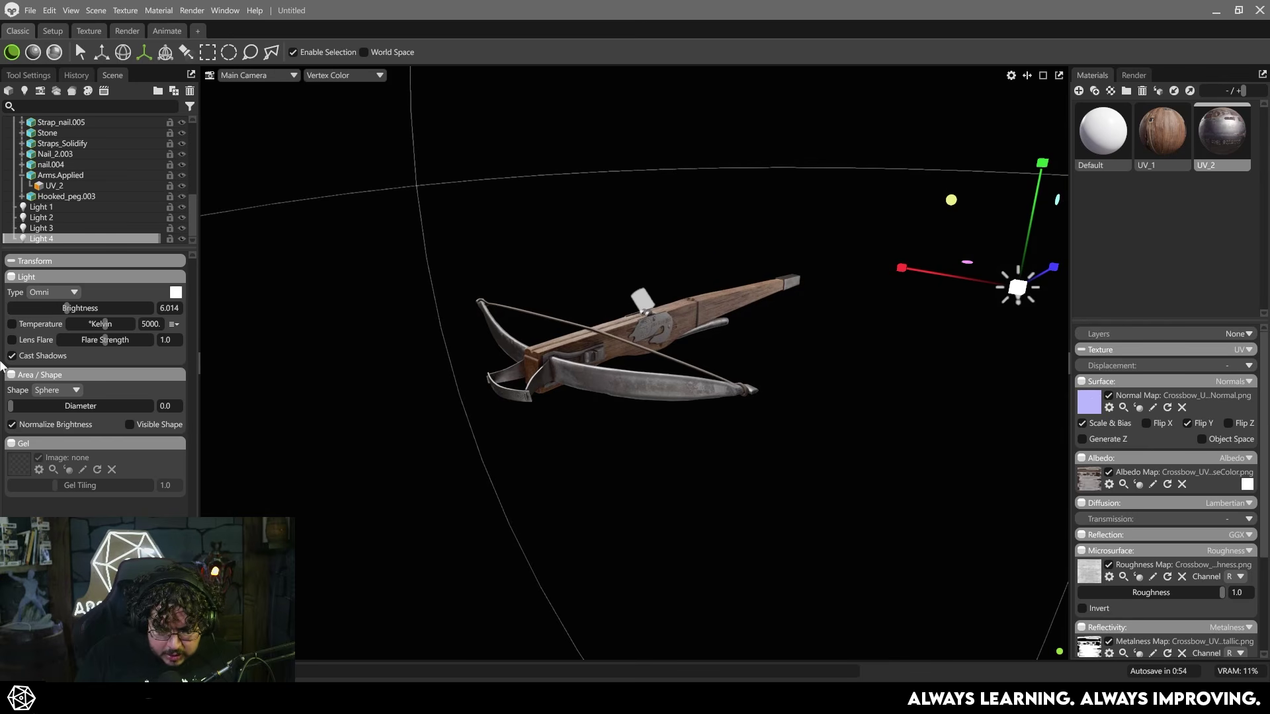
left_click_drag(11, 406, 65, 405)
left_click(812, 406)
left_click_drag(812, 403, 844, 453)
scroll(844, 453, "up", 3)
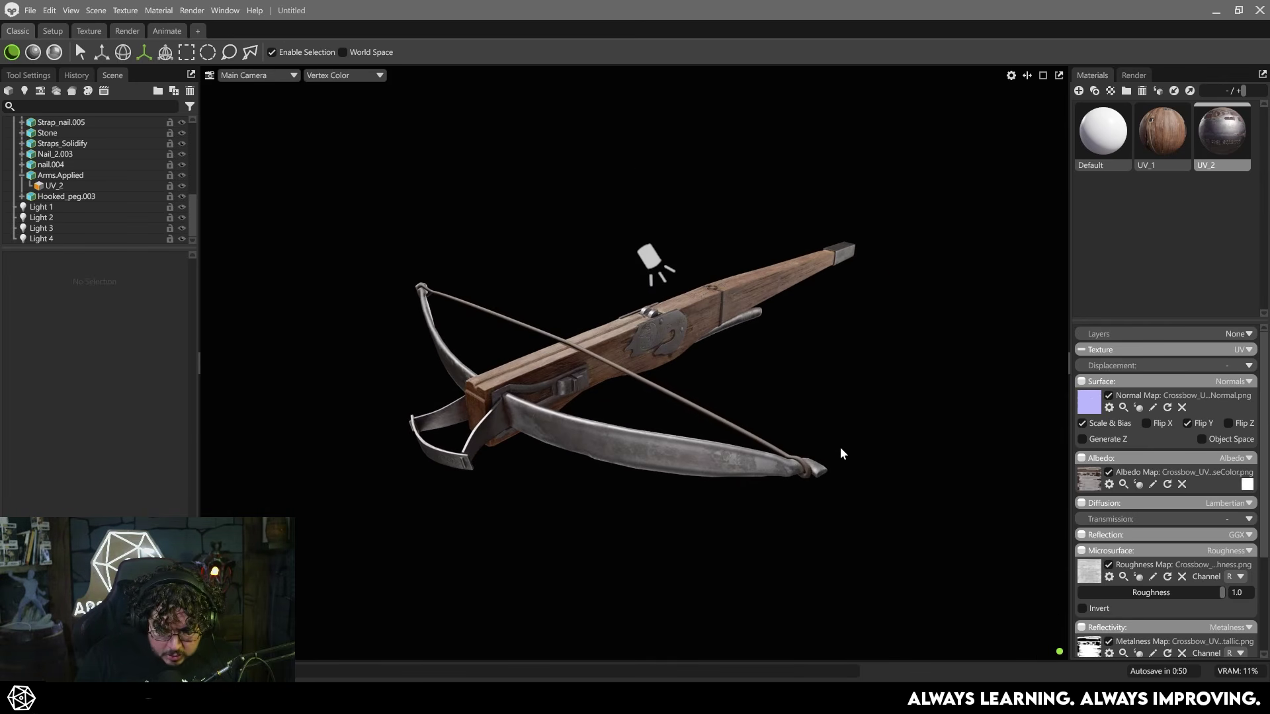
Hide the viewport guides and switch the viewport rendering to ray tracing.
left_click(1009, 76)
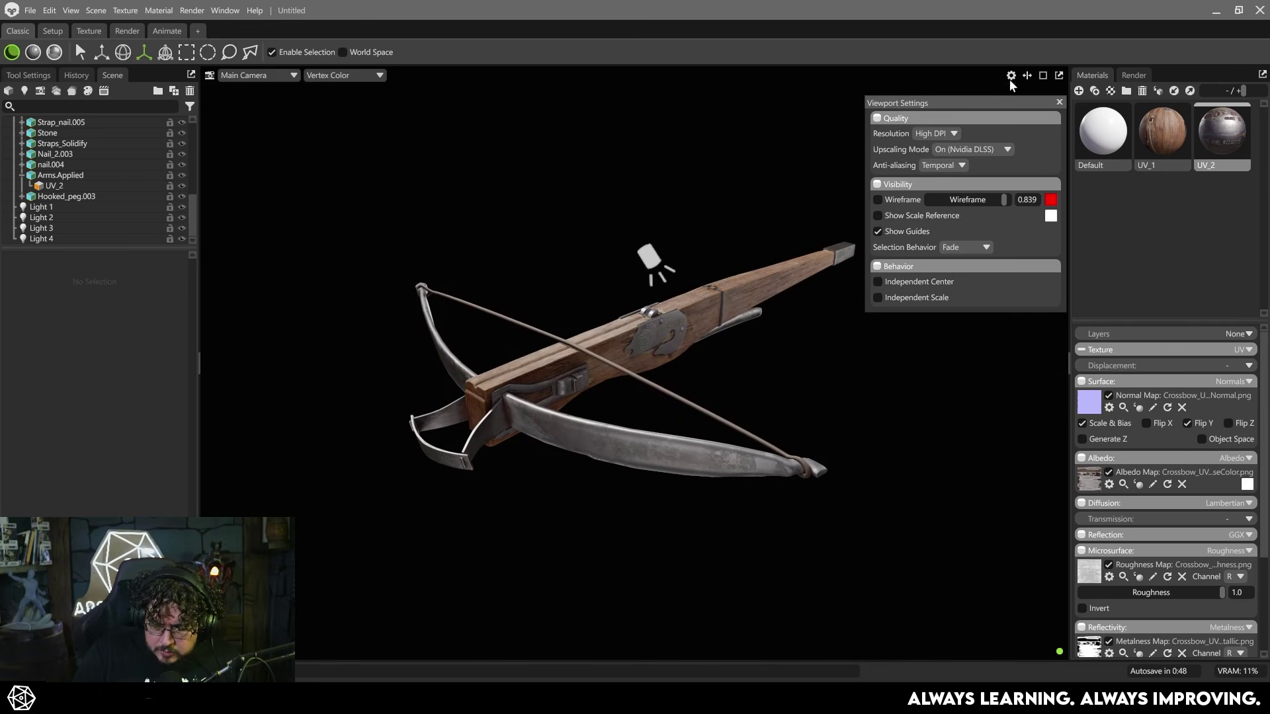
left_click(1057, 104)
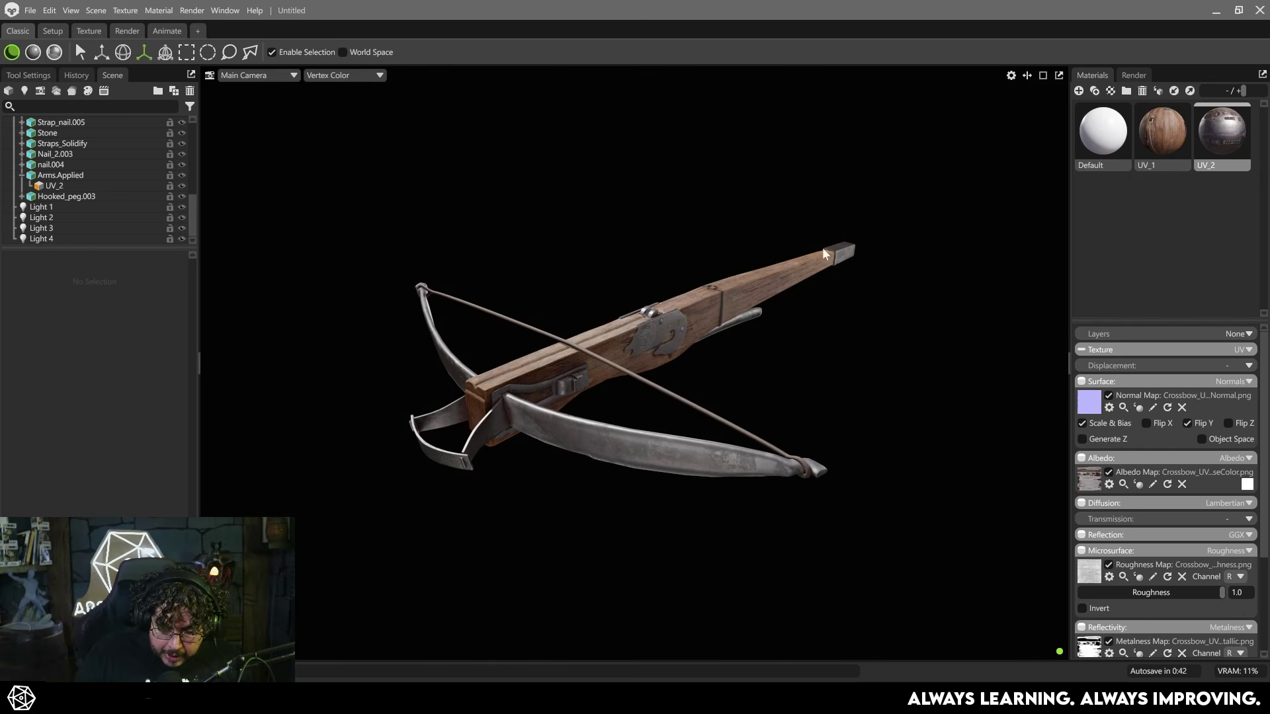
scroll(822, 285, "up", 5)
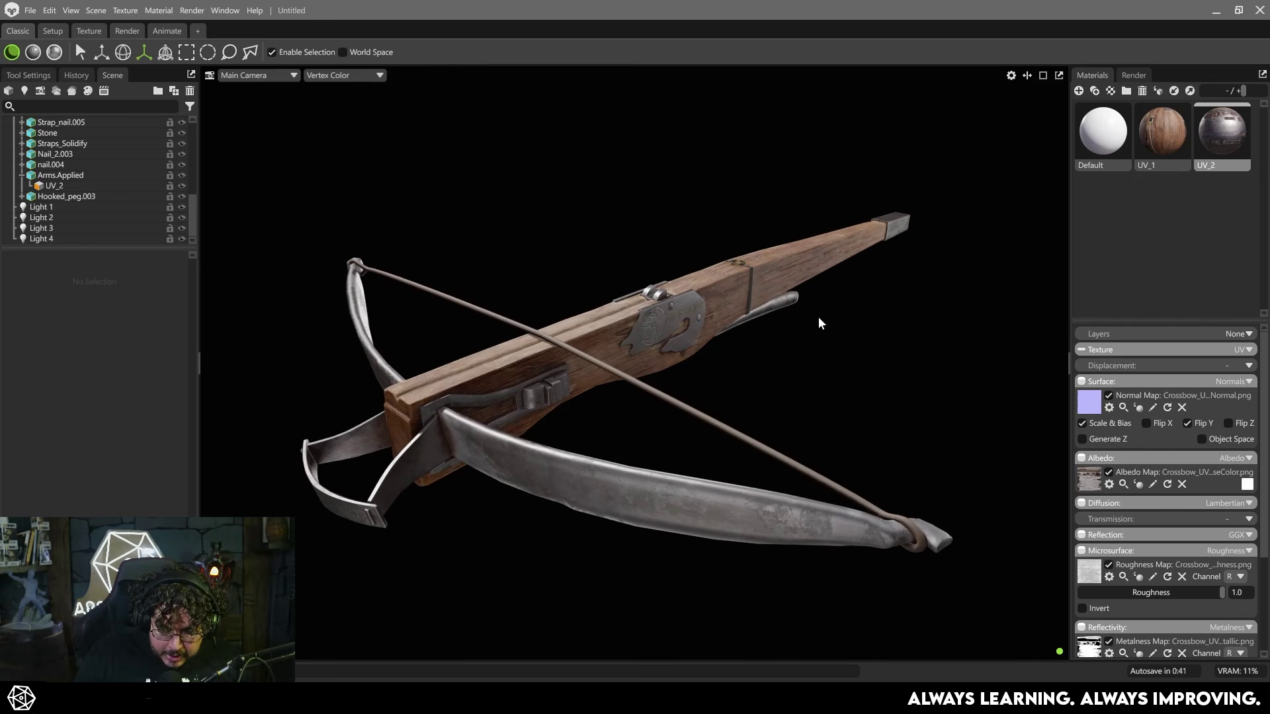
mouse_move(818, 316)
middle_mouse_down()
mouse_move(832, 297)
mouse_move(831, 307)
middle_mouse_up()
scroll(832, 296, "up", 2)
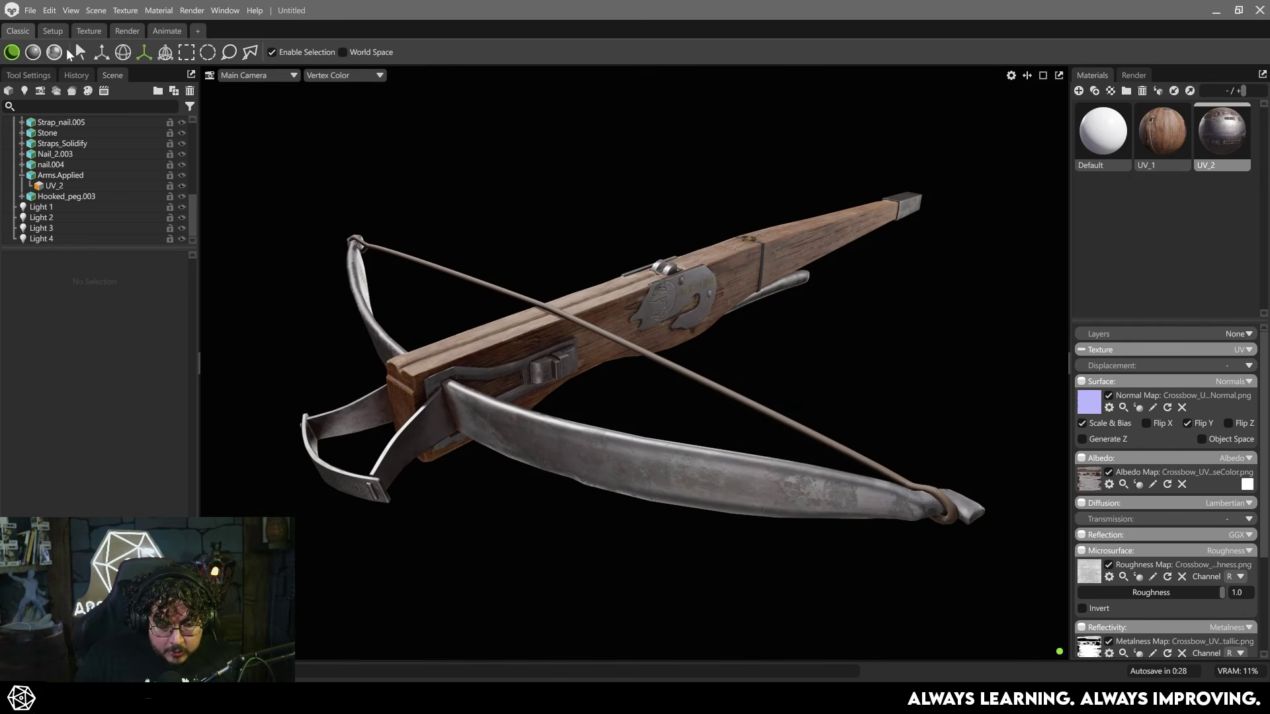
left_click(58, 52)
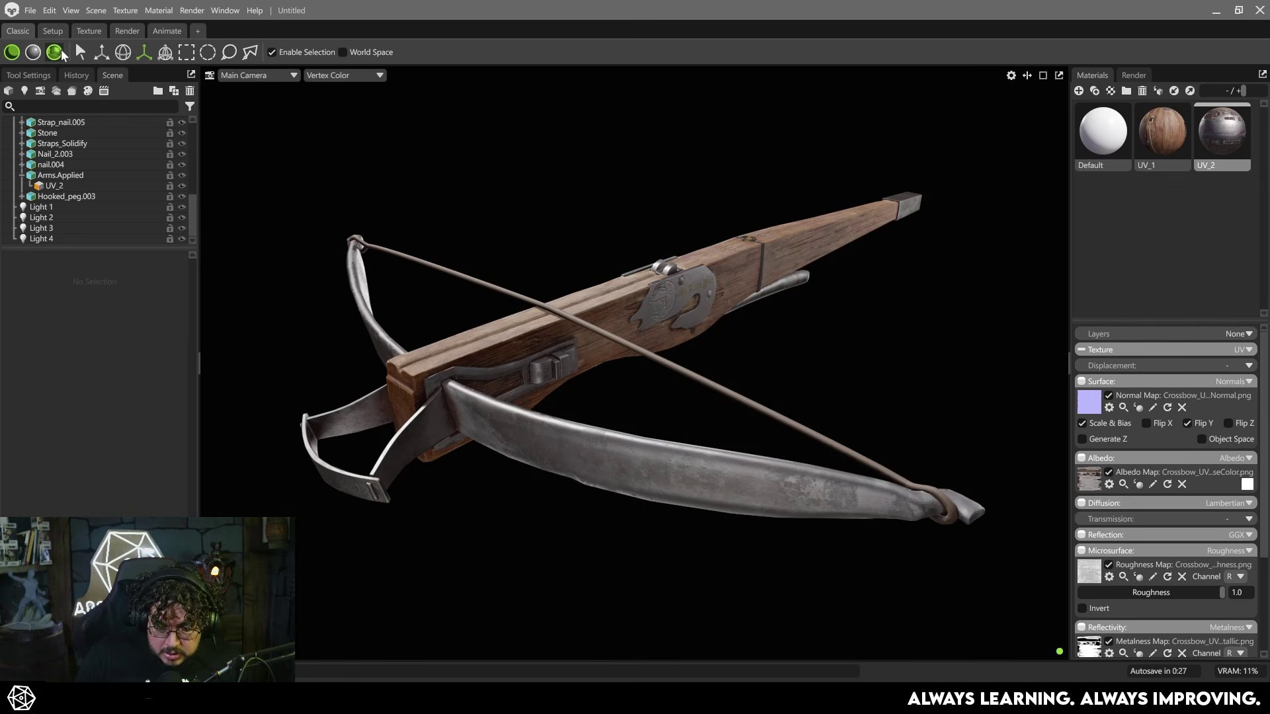
left_click_drag(581, 231, 597, 273)
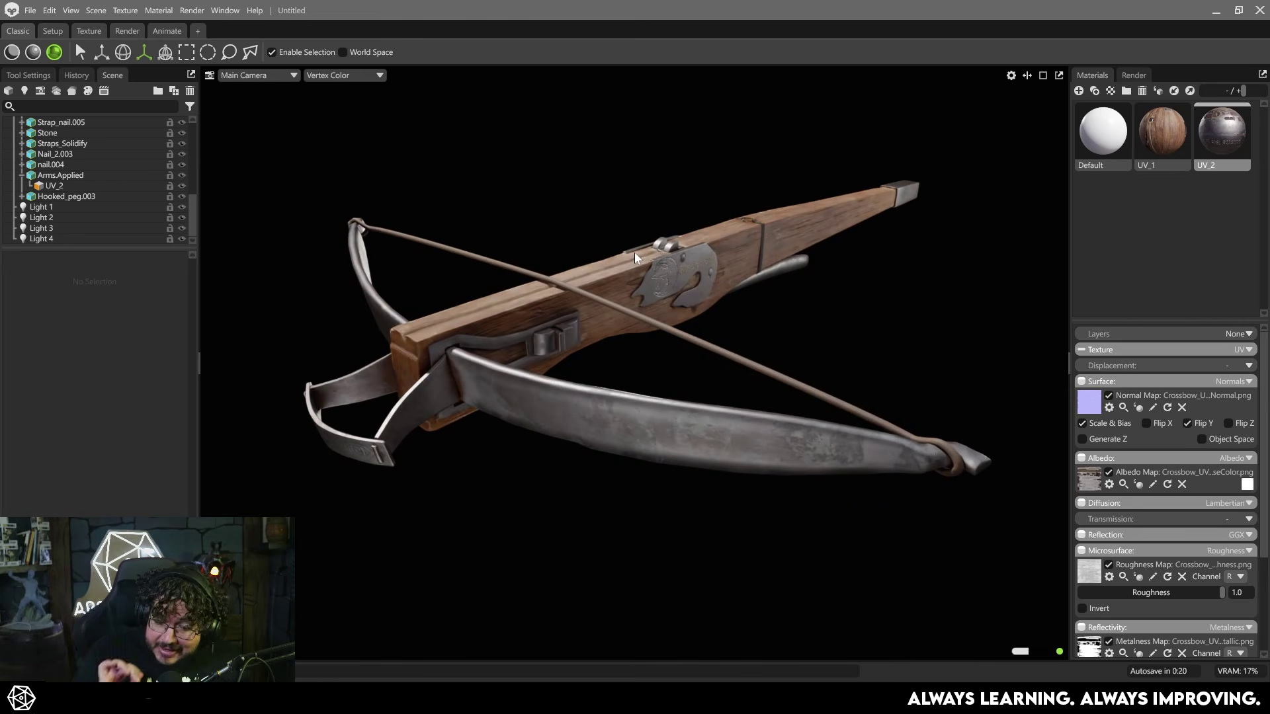
Compare the crossbow's render with the finished crossbow image on ArtStation in the browser, matching its viewing angle in Marmoset Toolbag.
key("alt+Tab")
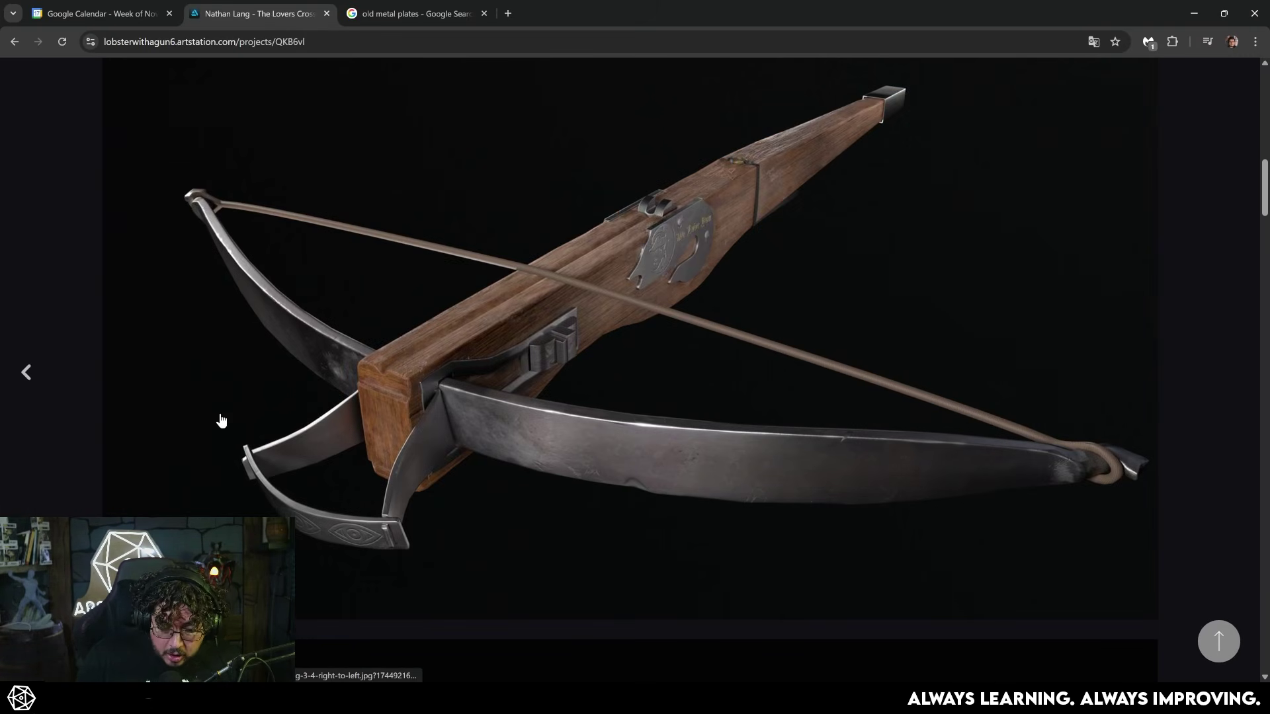
left_click(1193, 13)
left_click_drag(751, 299, 782, 326)
left_click_drag(790, 370, 736, 368)
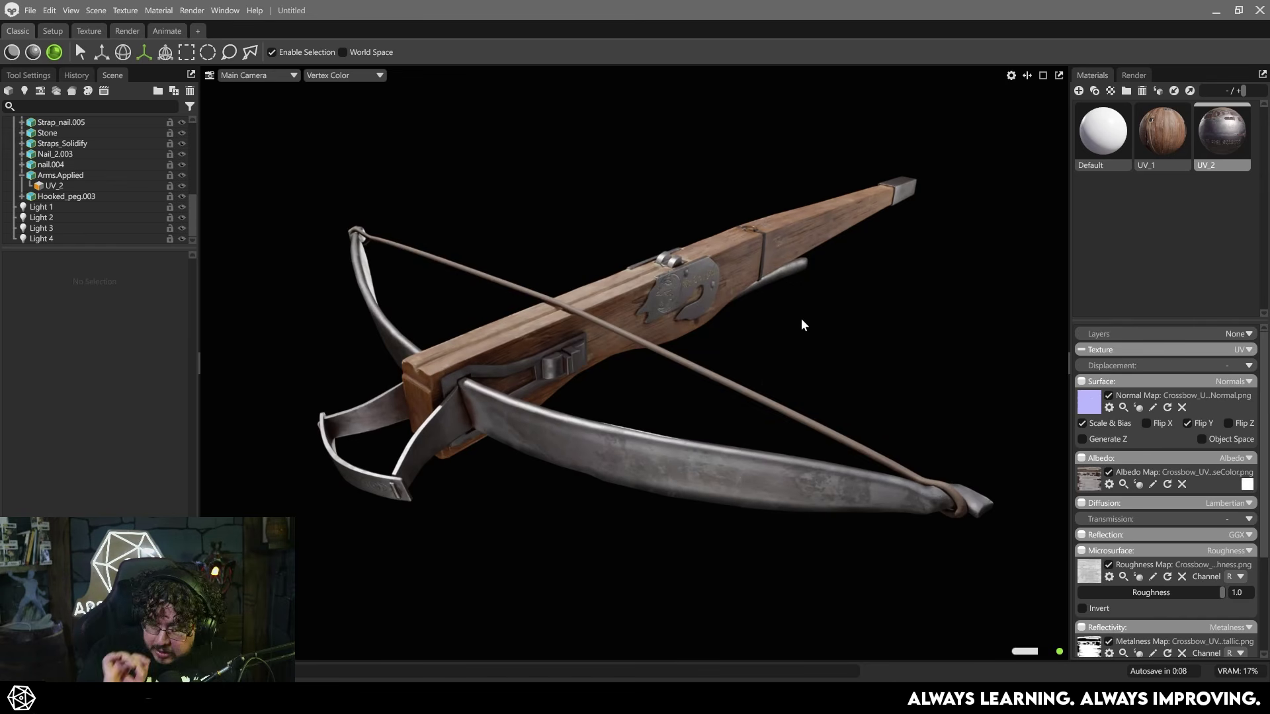
Set the Main Camera's tone mapping to ACES.
scroll(77, 186, "up", 10)
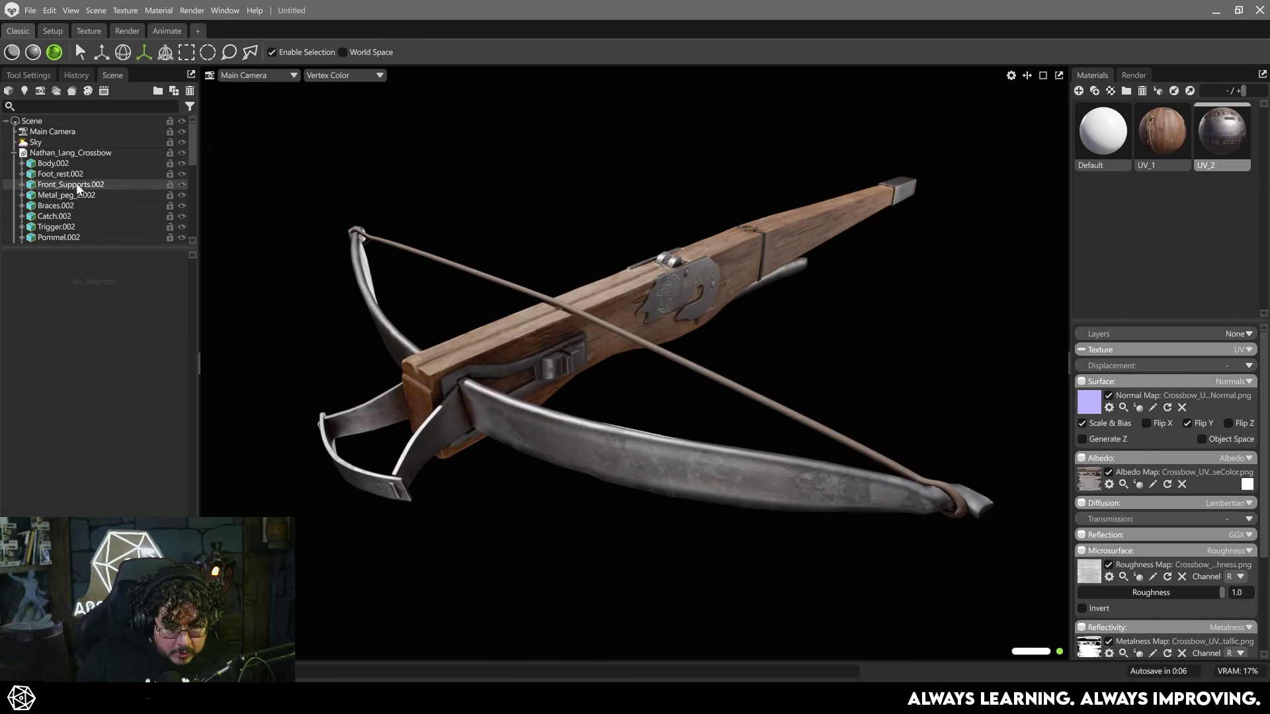
left_click(62, 132)
scroll(85, 430, "down", 10)
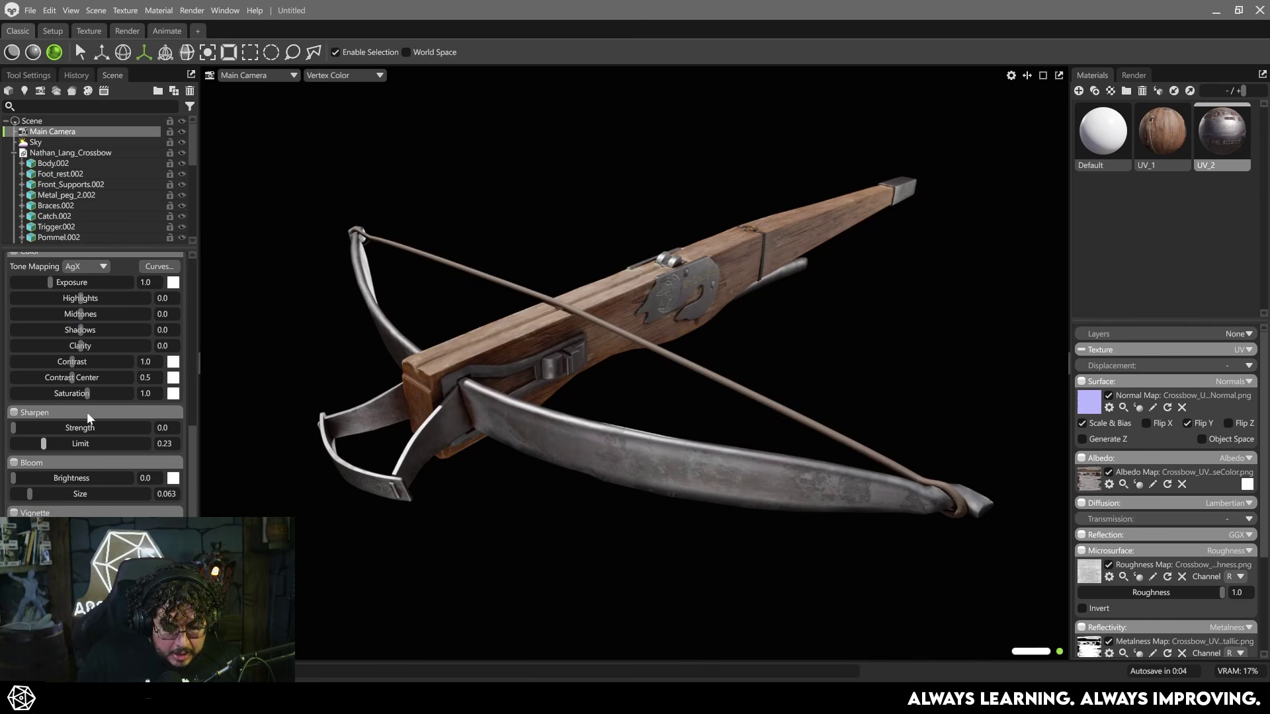
left_click(94, 267)
left_click(90, 314)
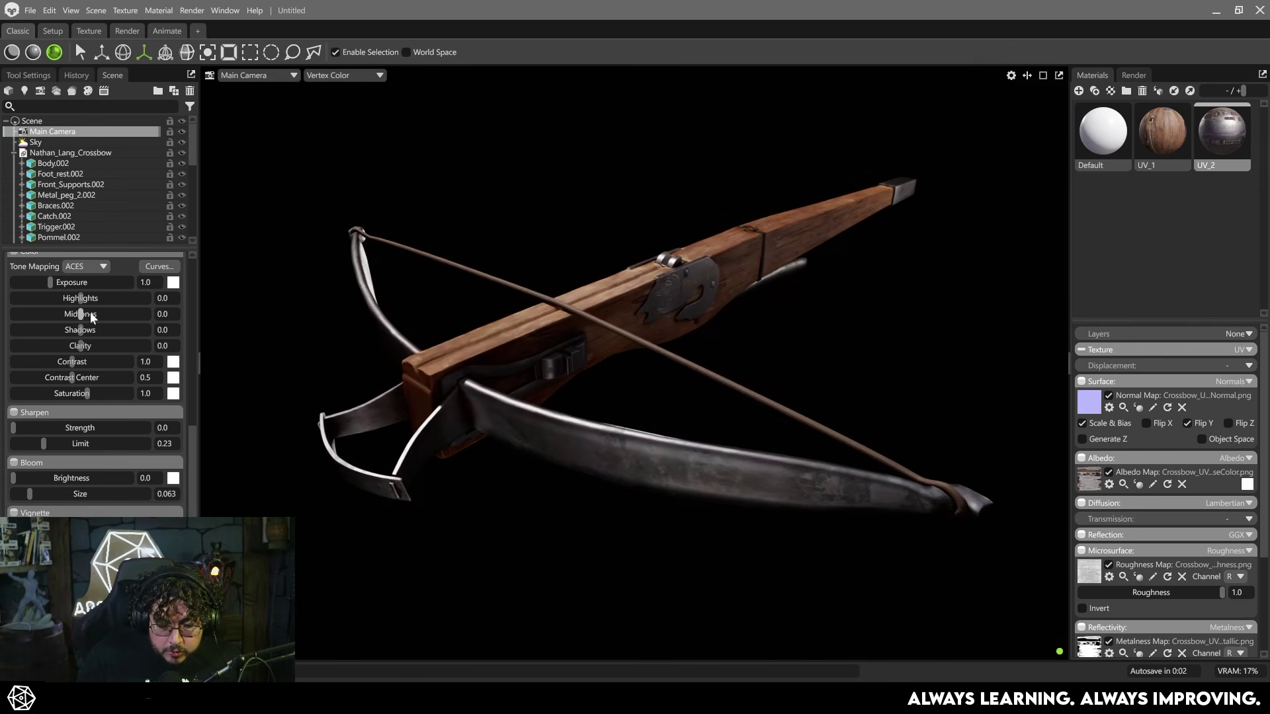
Try the Linear and AgX tone mapping modes on the main camera.
left_click(92, 268)
left_click(91, 276)
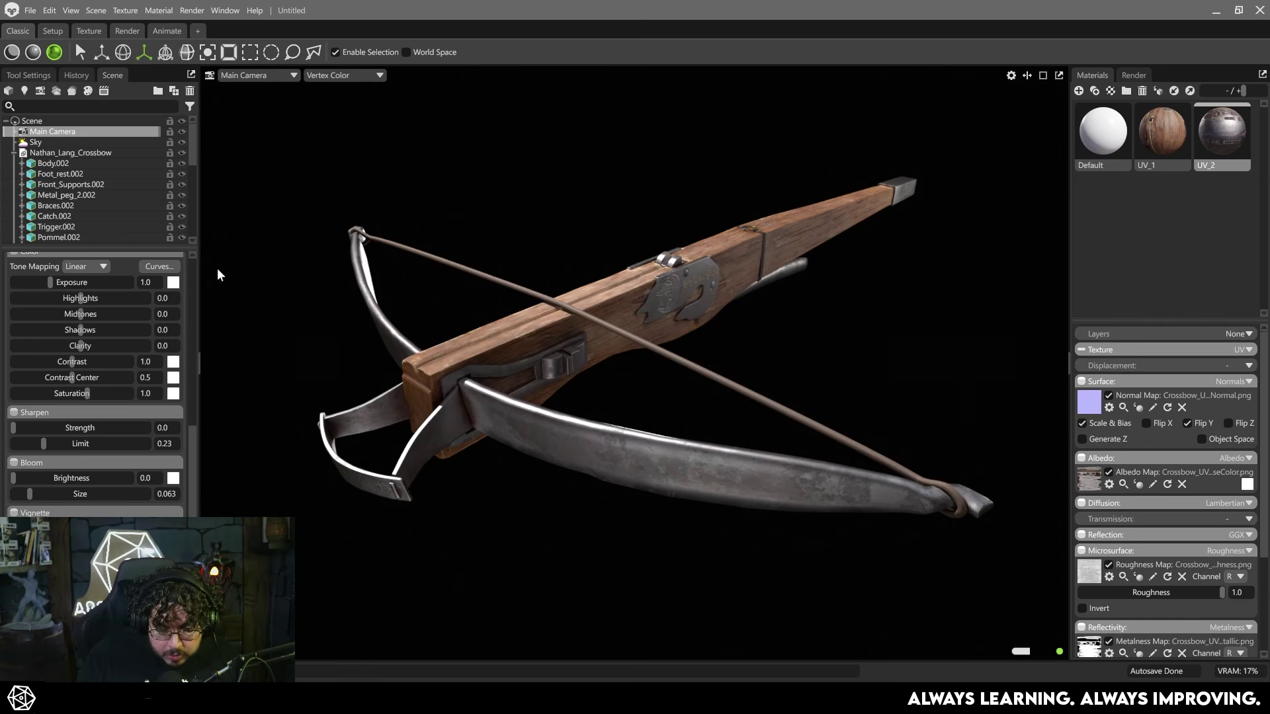
left_click(96, 266)
left_click(88, 323)
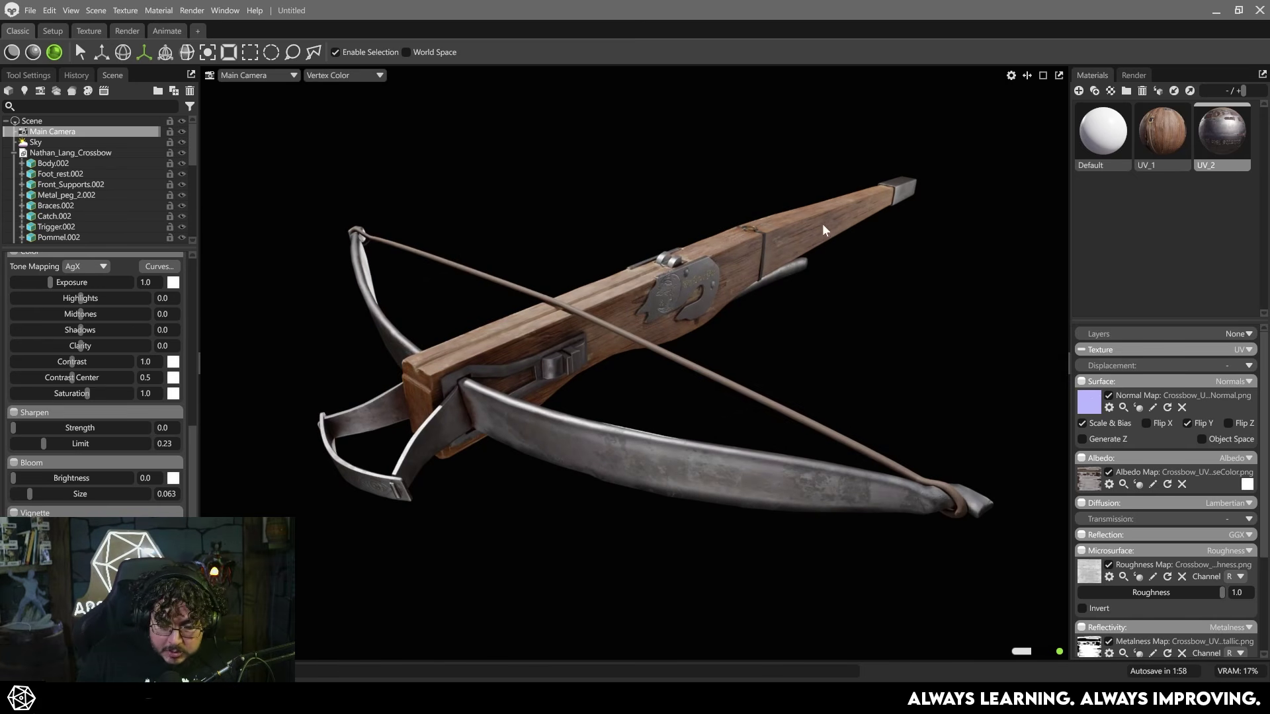
Return the main camera's tone mapping to ACES and raise the exposure to about 2.258.
left_click(104, 267)
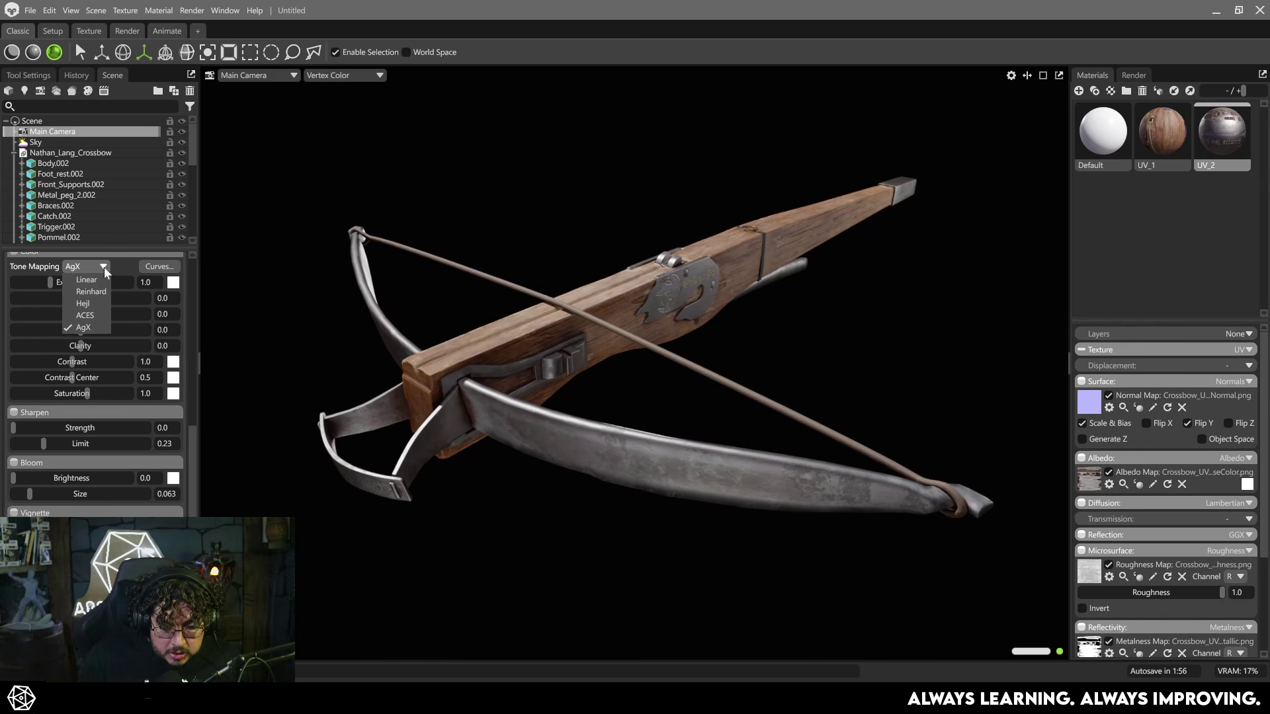
left_click(90, 315)
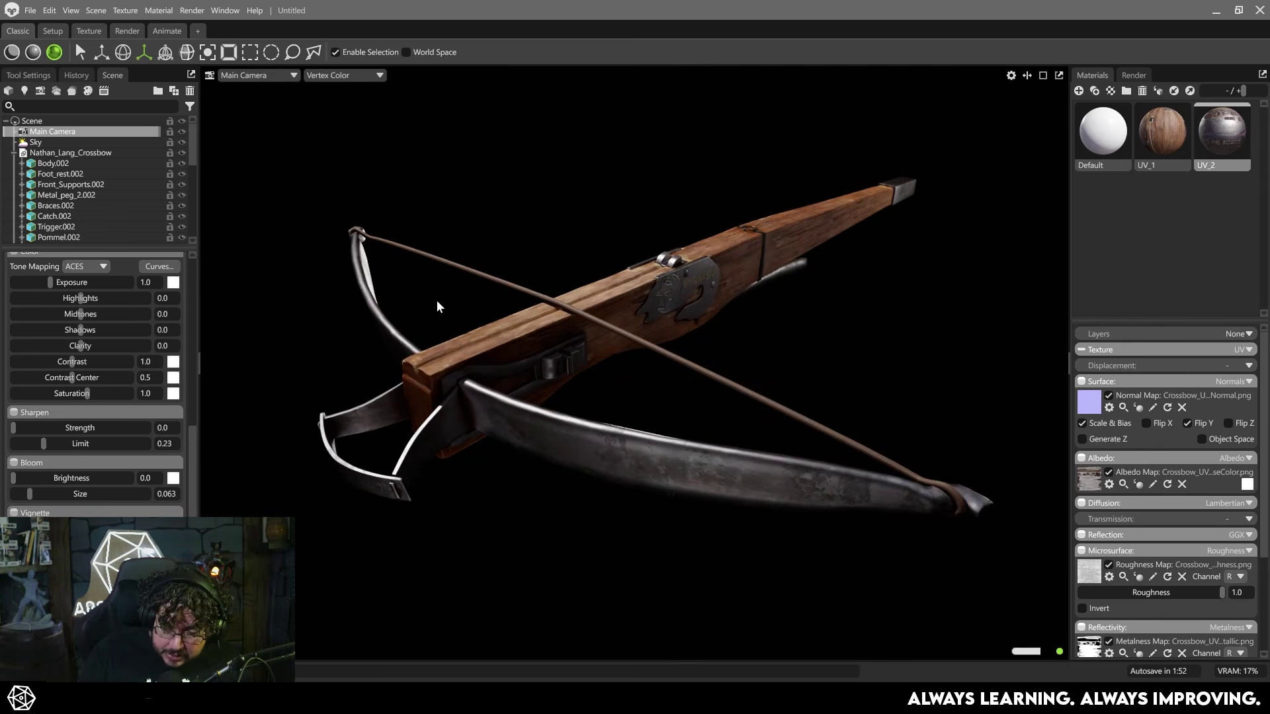
left_click_drag(50, 281, 59, 282)
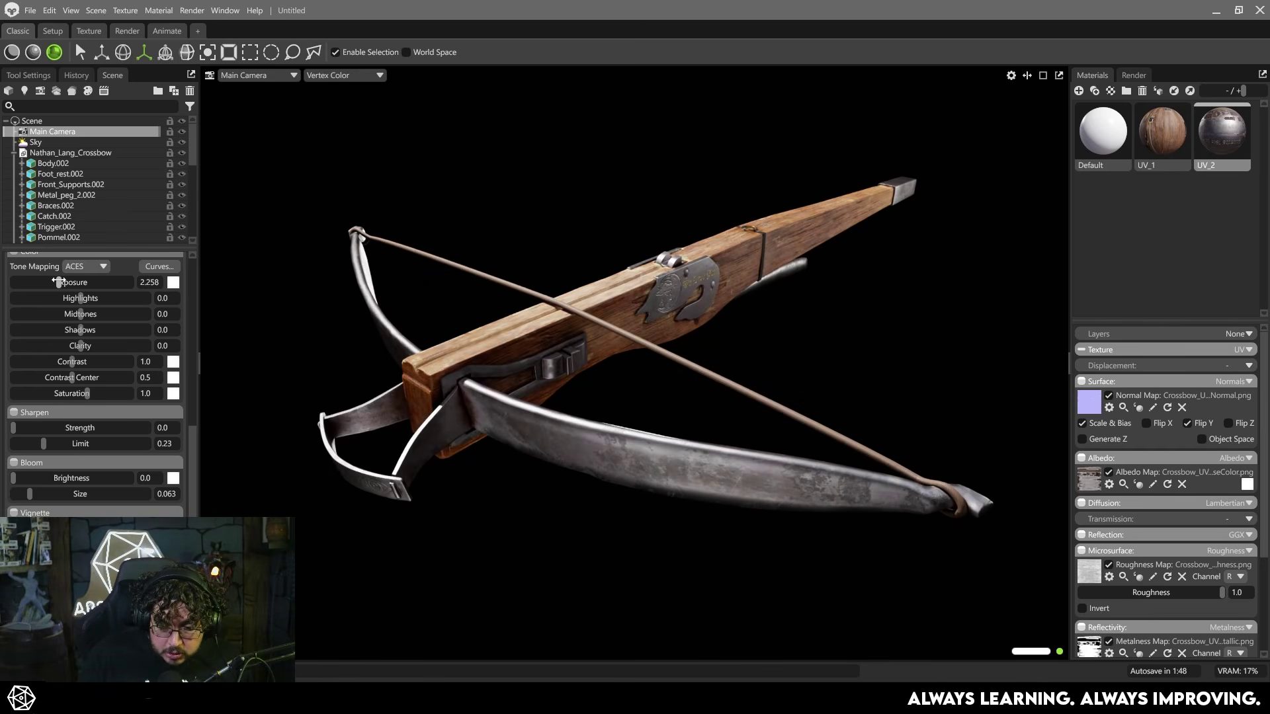
Compare the render with the ArtStation crossbow image, then set the main camera's highlights to about -0.137 and sharpen strength to about 0.517.
key("alt+Tab")
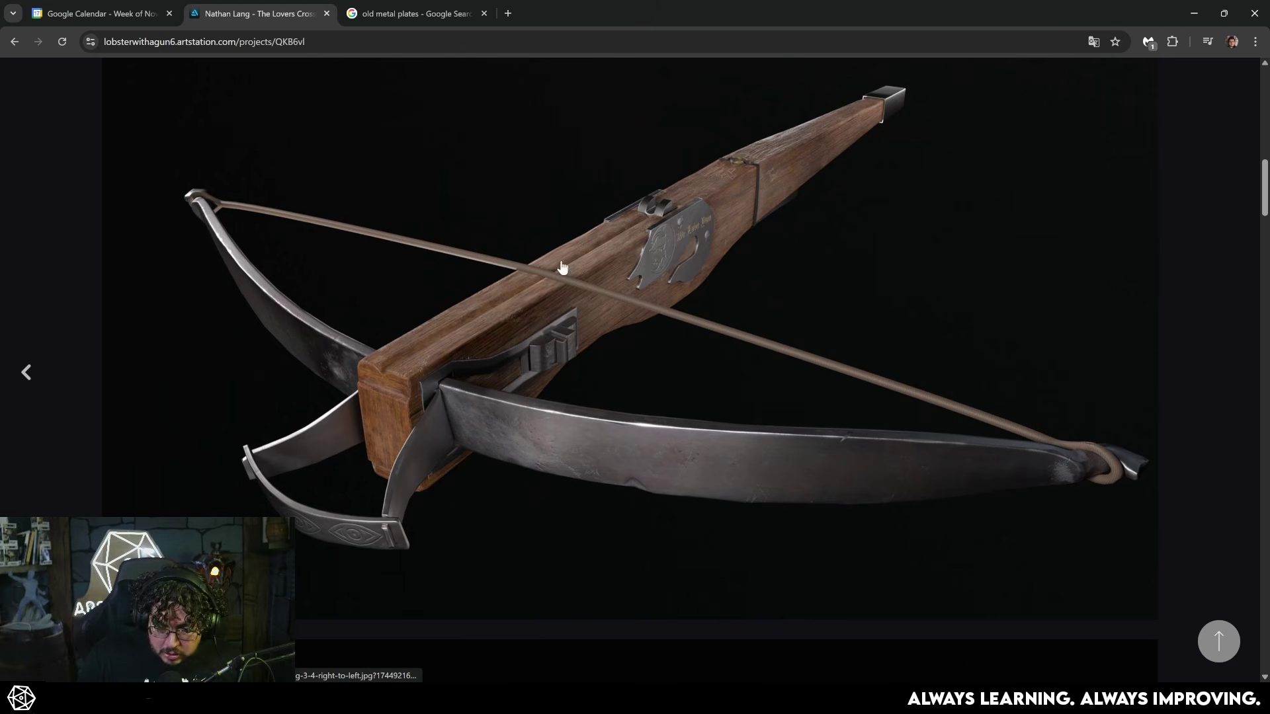
key("alt+Tab")
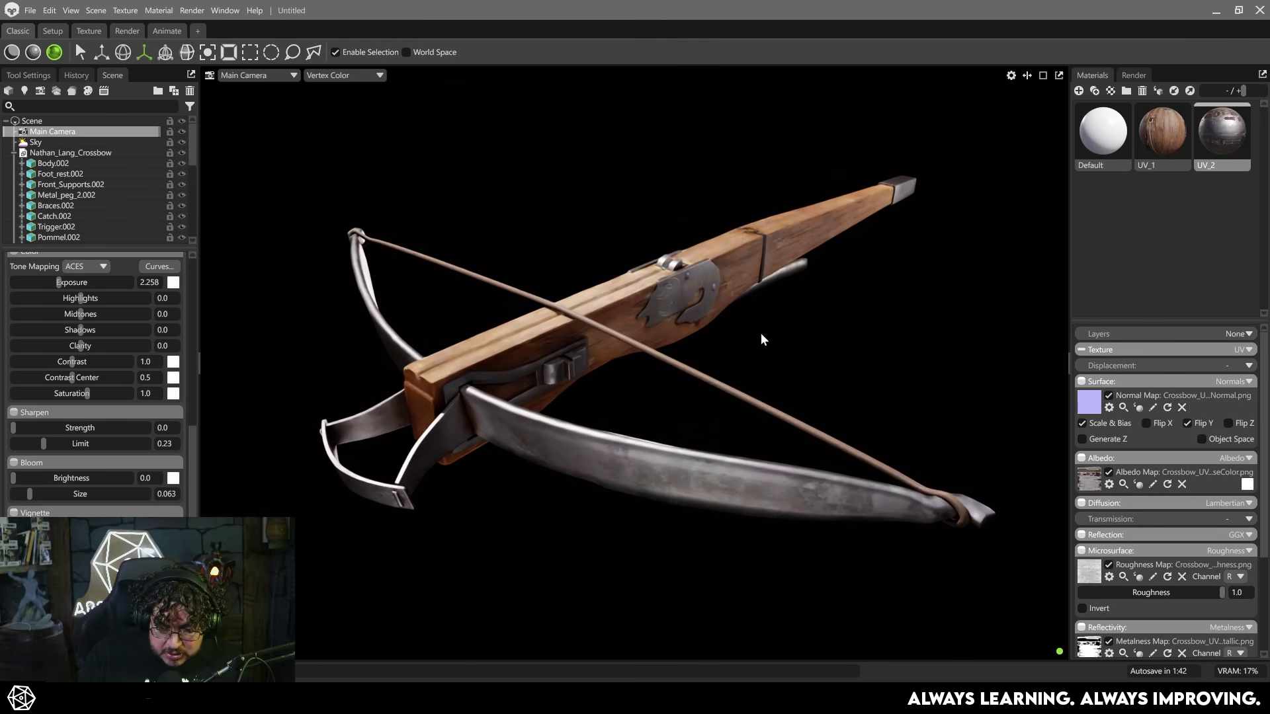
left_click_drag(80, 298, 71, 298)
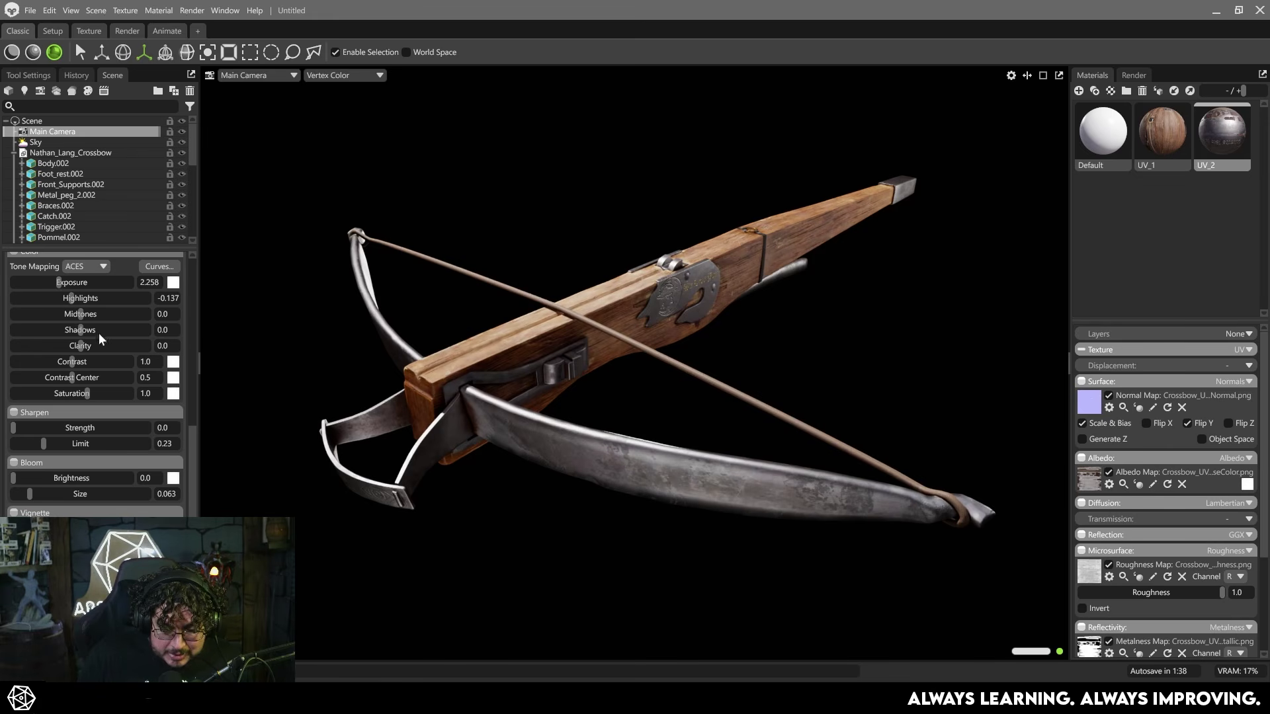
left_click_drag(16, 428, 62, 428)
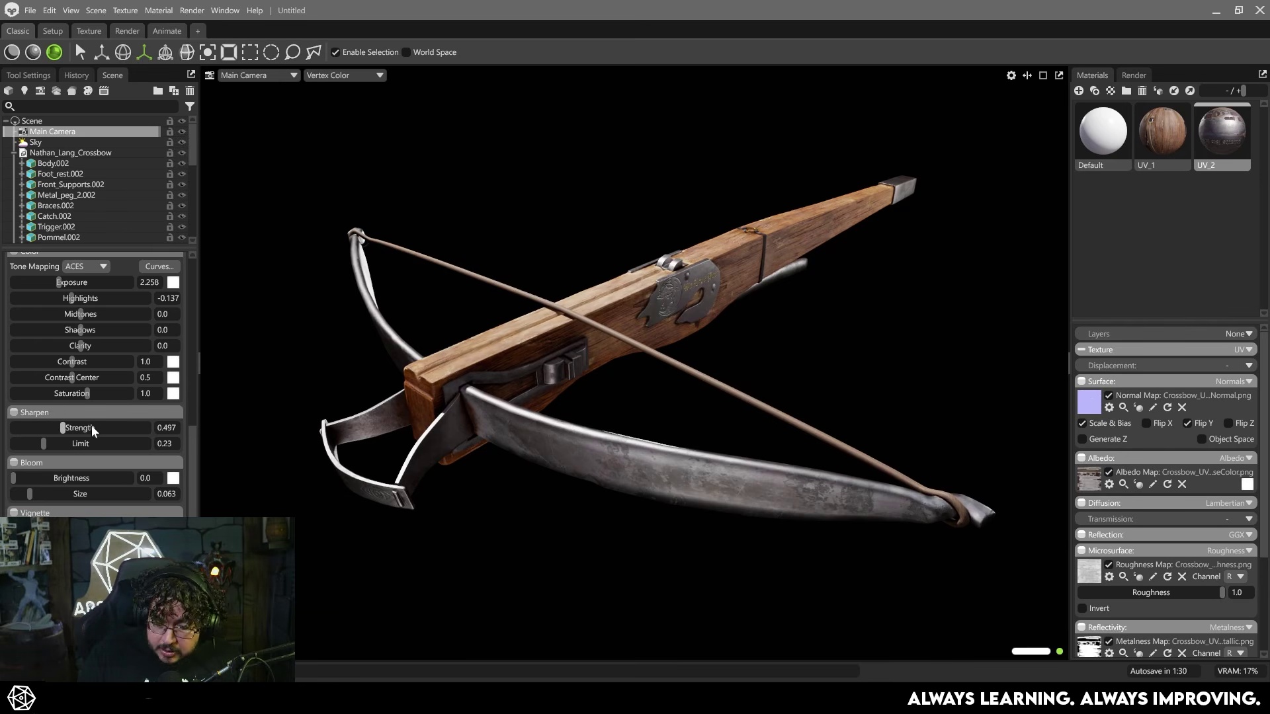
left_click_drag(63, 428, 61, 428)
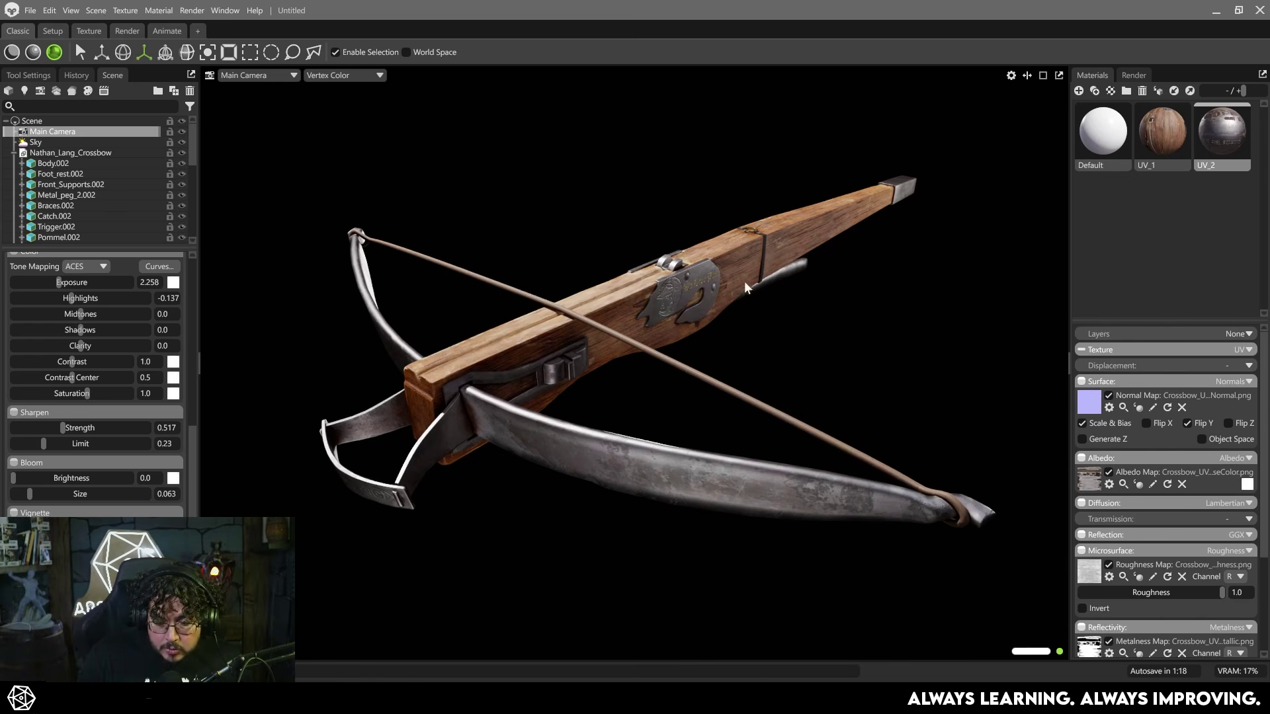
Enable Catmull-Clark subdivision on the crossbow's Arms.Applied mesh and set its subdivision level to 2.
scroll(767, 319, "up", 2)
mouse_move(768, 330)
left_mouse_down("alt")
mouse_move(771, 319)
mouse_move(756, 324)
left_mouse_up("alt")
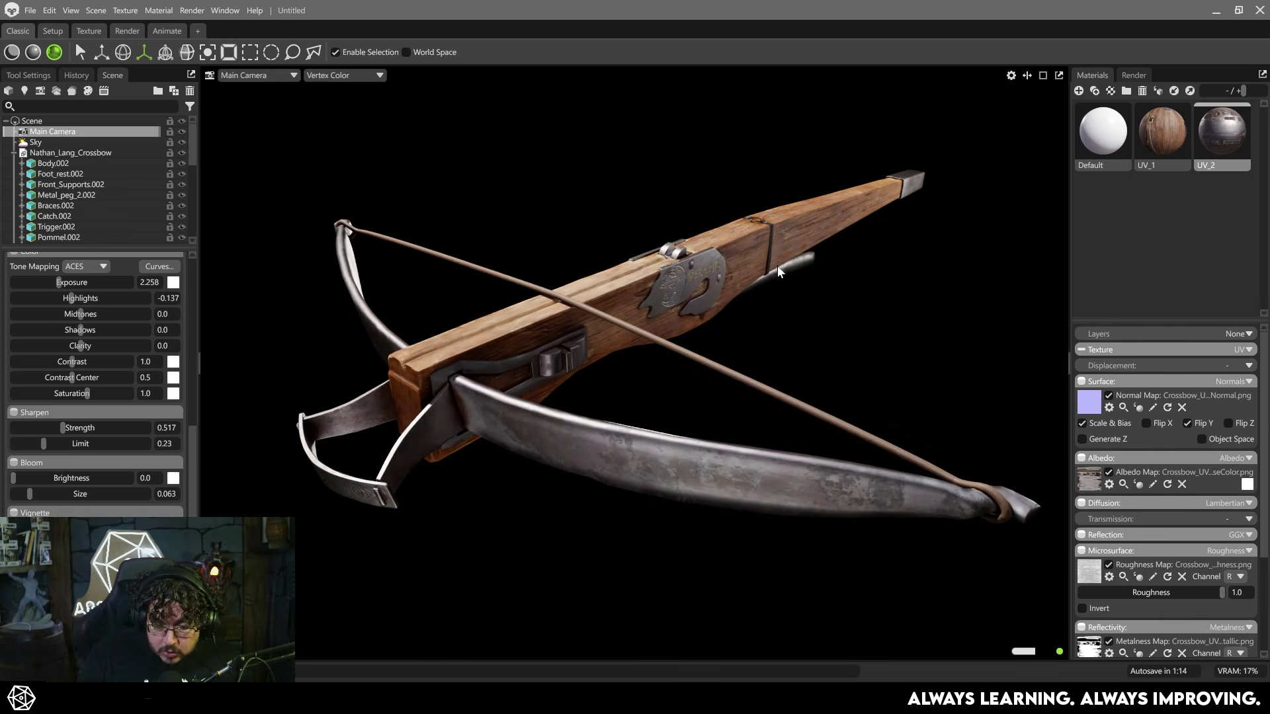
left_click(775, 471)
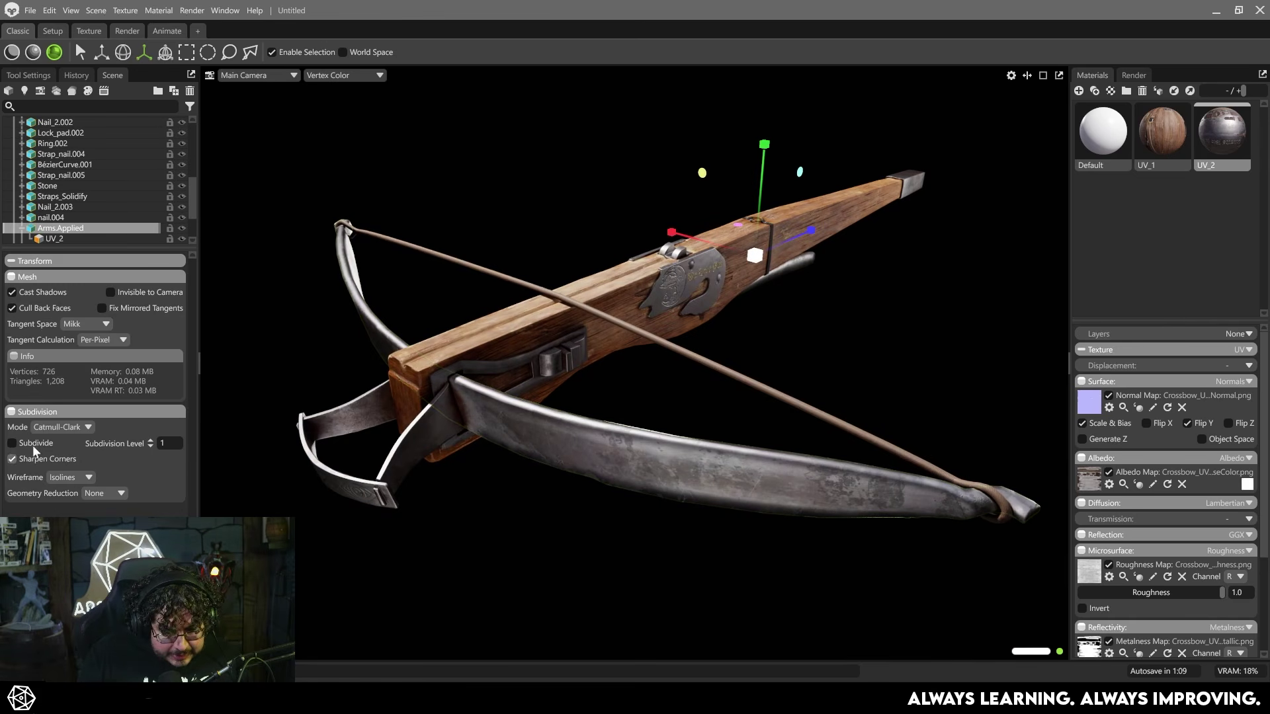
left_click(27, 442)
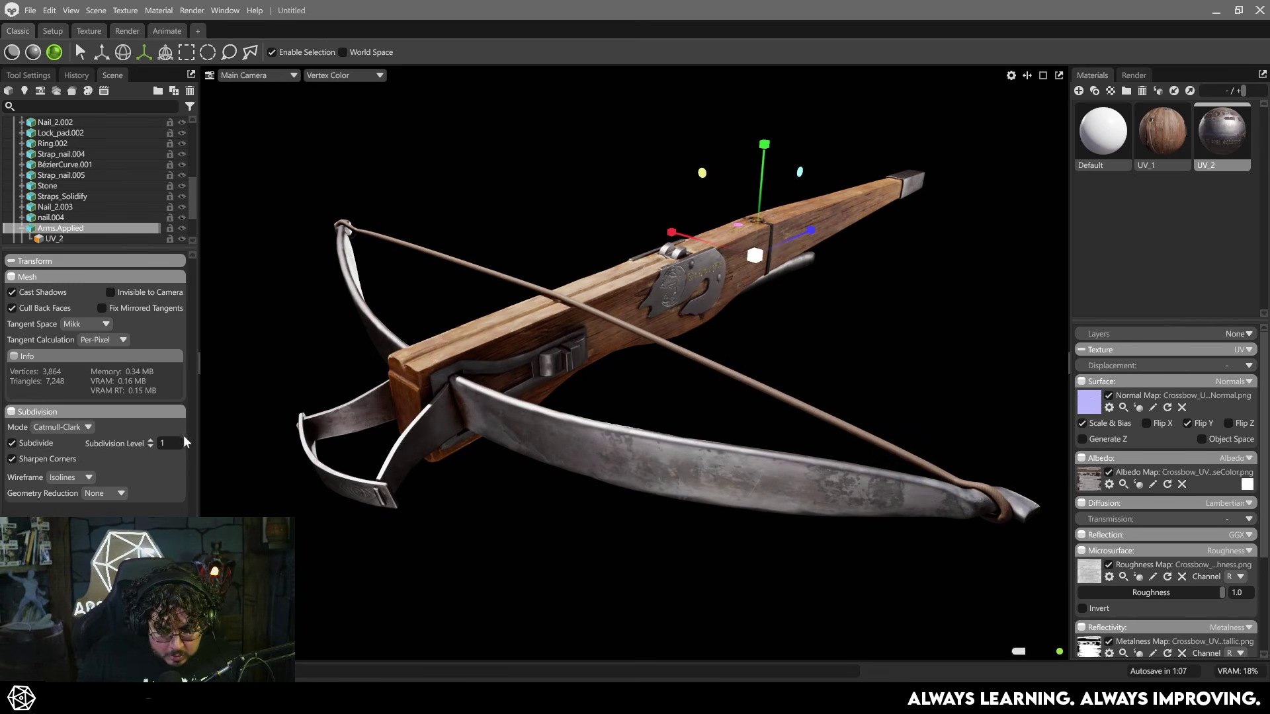
key("alt+Tab")
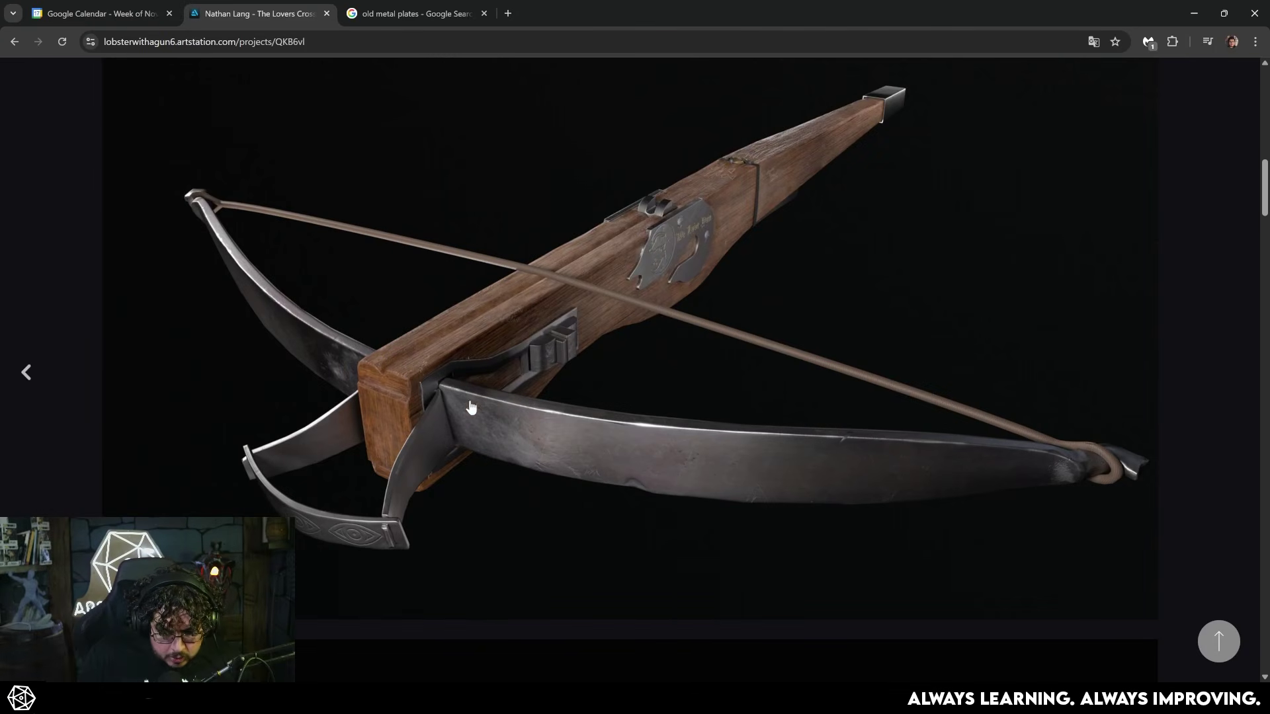
key("alt+Tab")
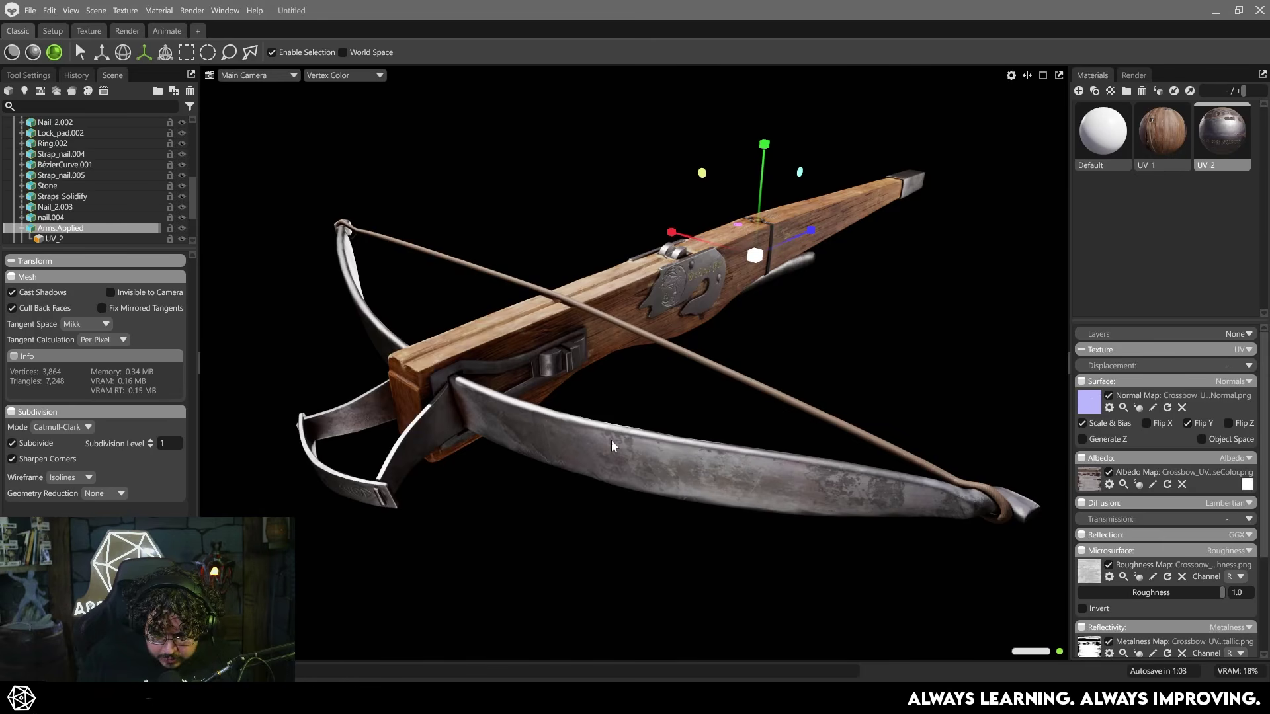
left_click(150, 441)
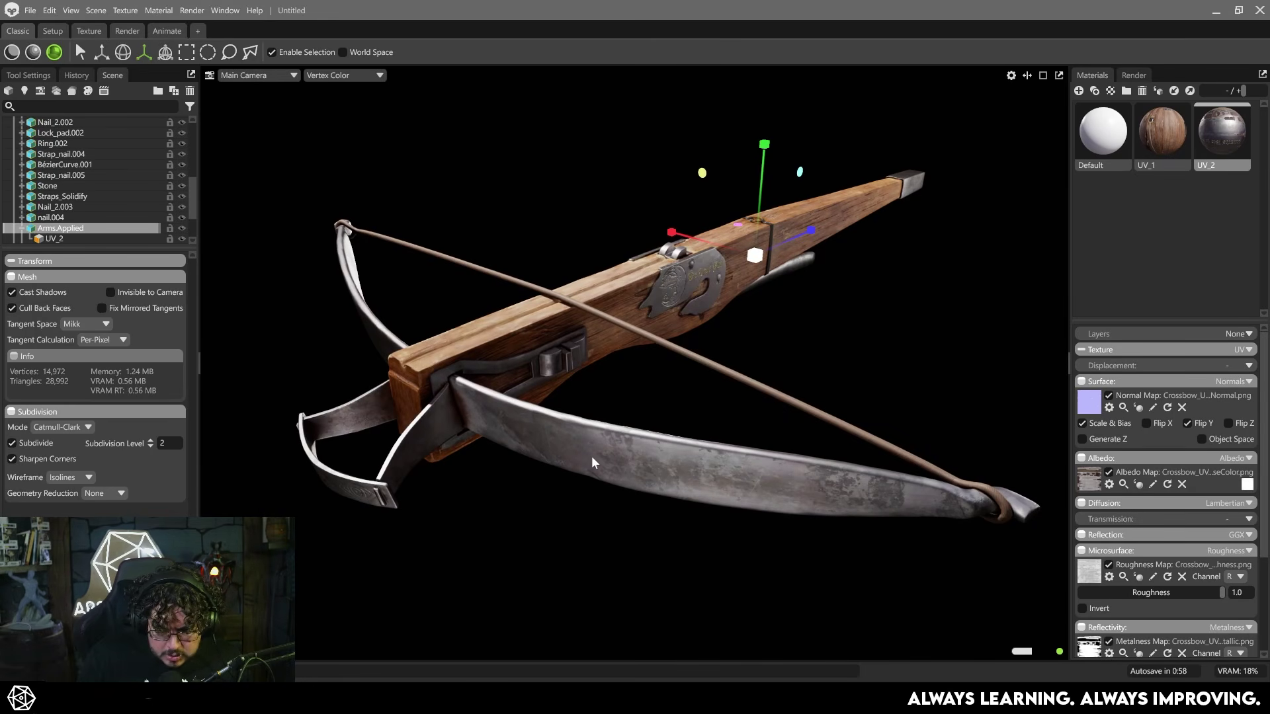
Compare the subdivided crossbow arms in Marmoset Toolbag with the finished image on ArtStation in the browser.
key("alt+Tab")
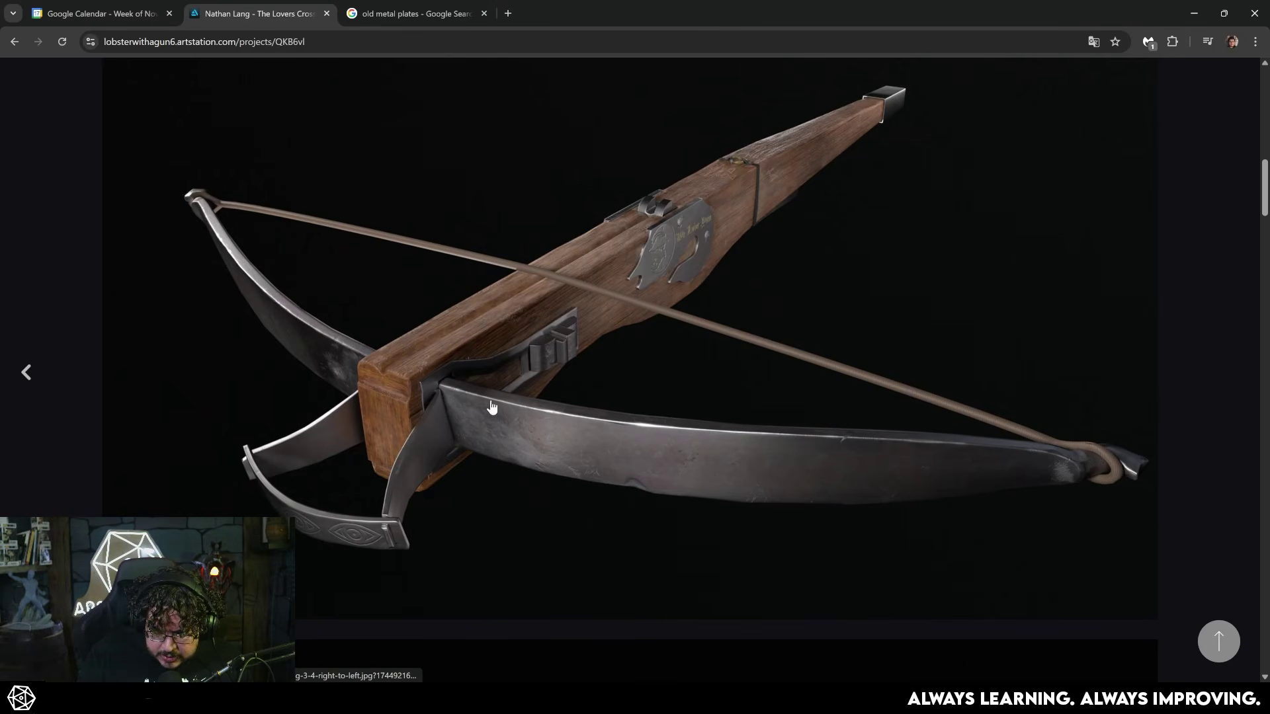
key("alt+Tab")
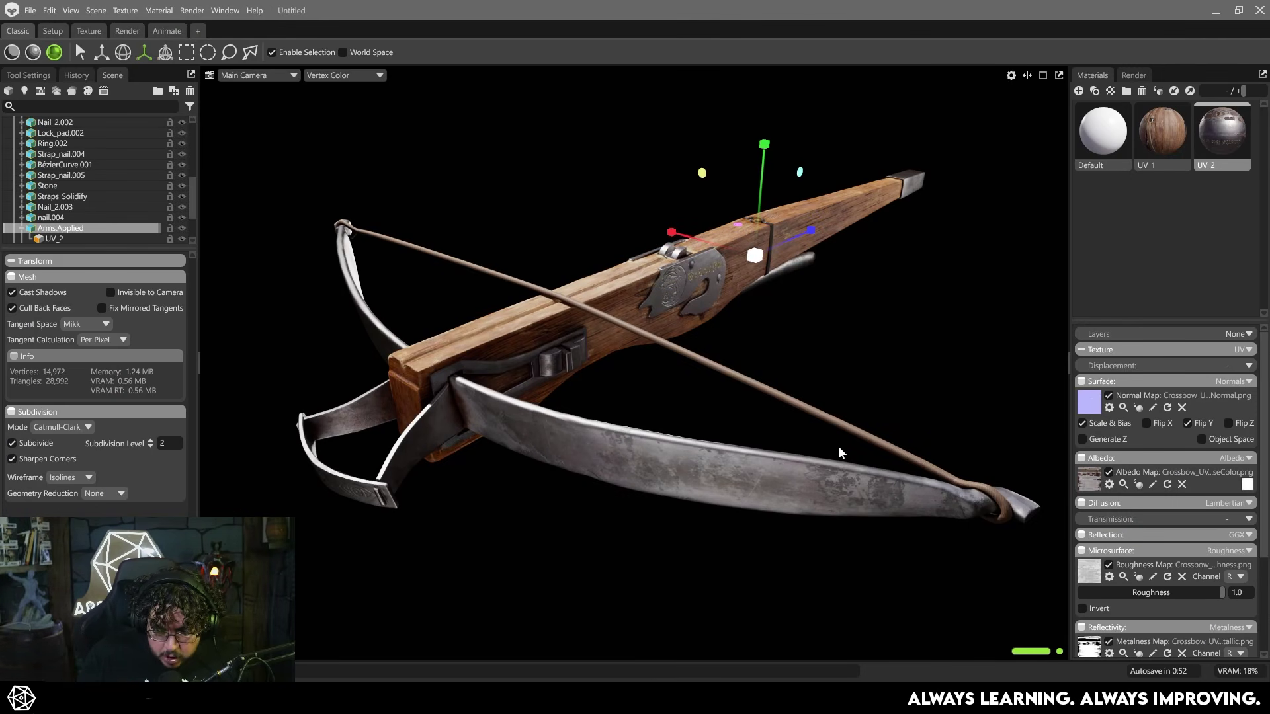
key("alt+Tab")
key("alt+Tab")
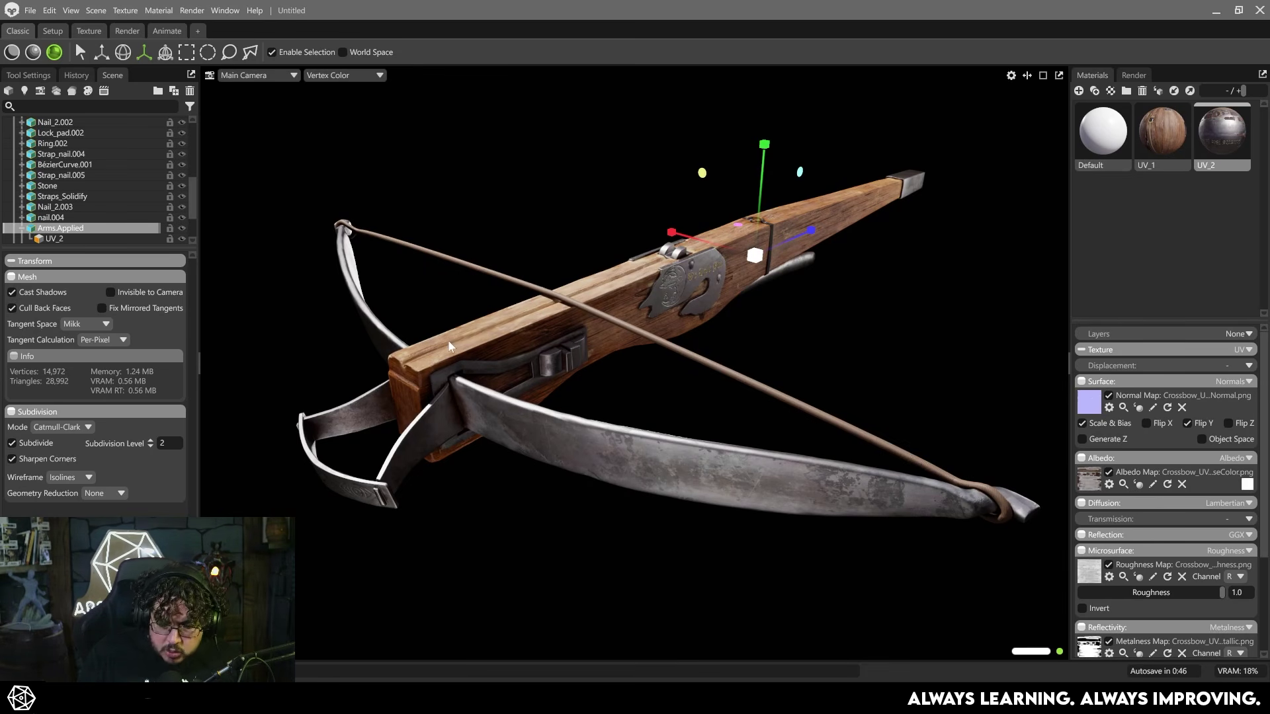
key("alt+Tab")
key("alt+Tab")
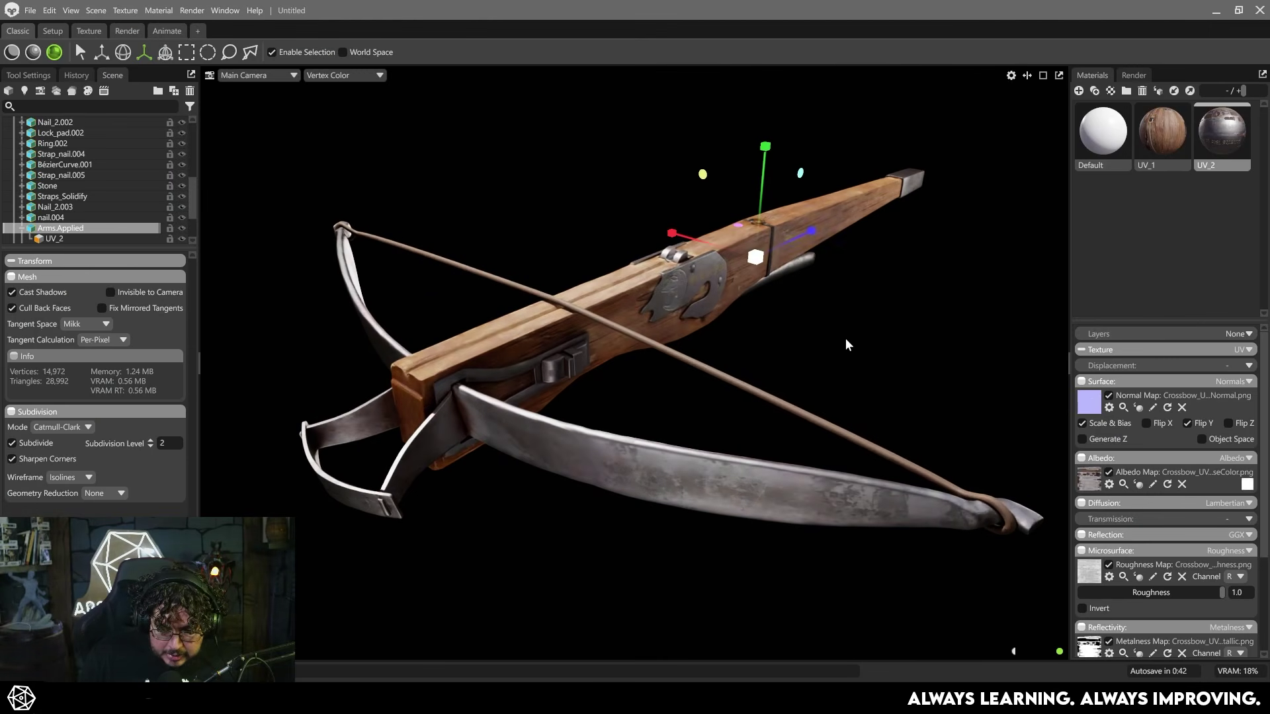
Examine the settings of the four scene lights and toggle Light 2's visibility to check its effect on the crossbow.
left_click(845, 339)
scroll(66, 217, "up", 4)
scroll(67, 217, "down", 6)
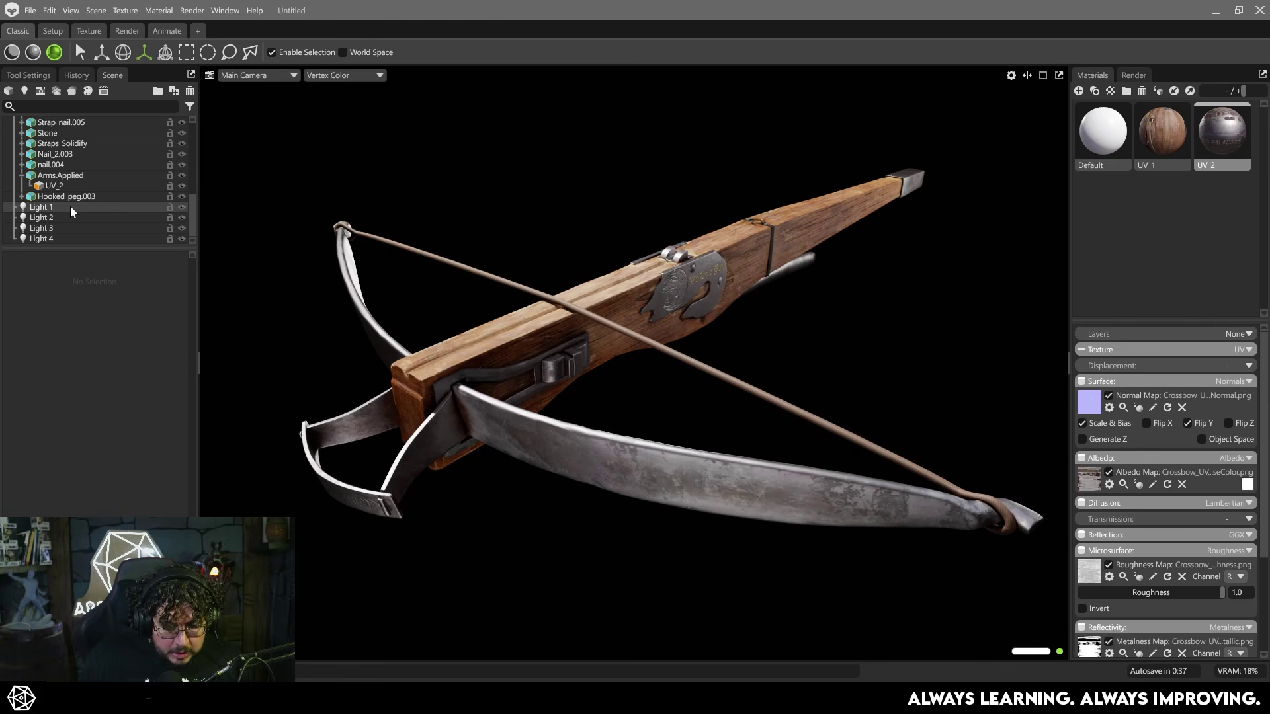
left_click(70, 238)
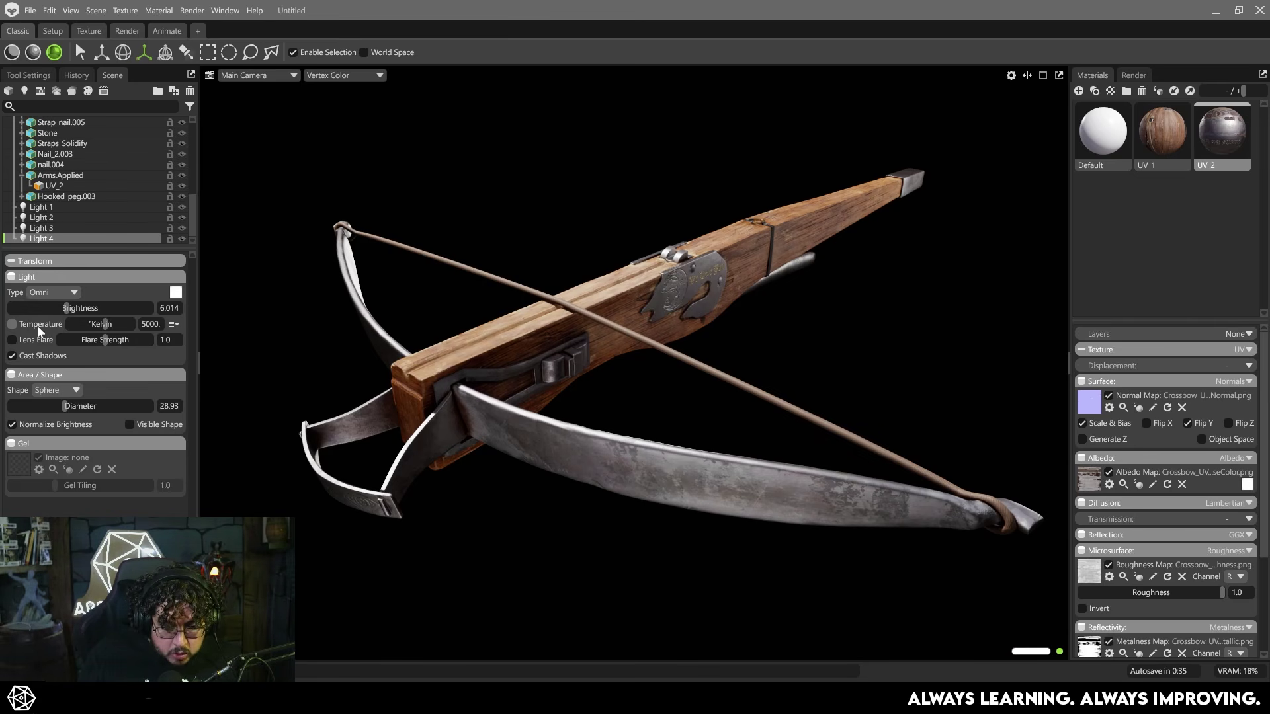
left_click(64, 215)
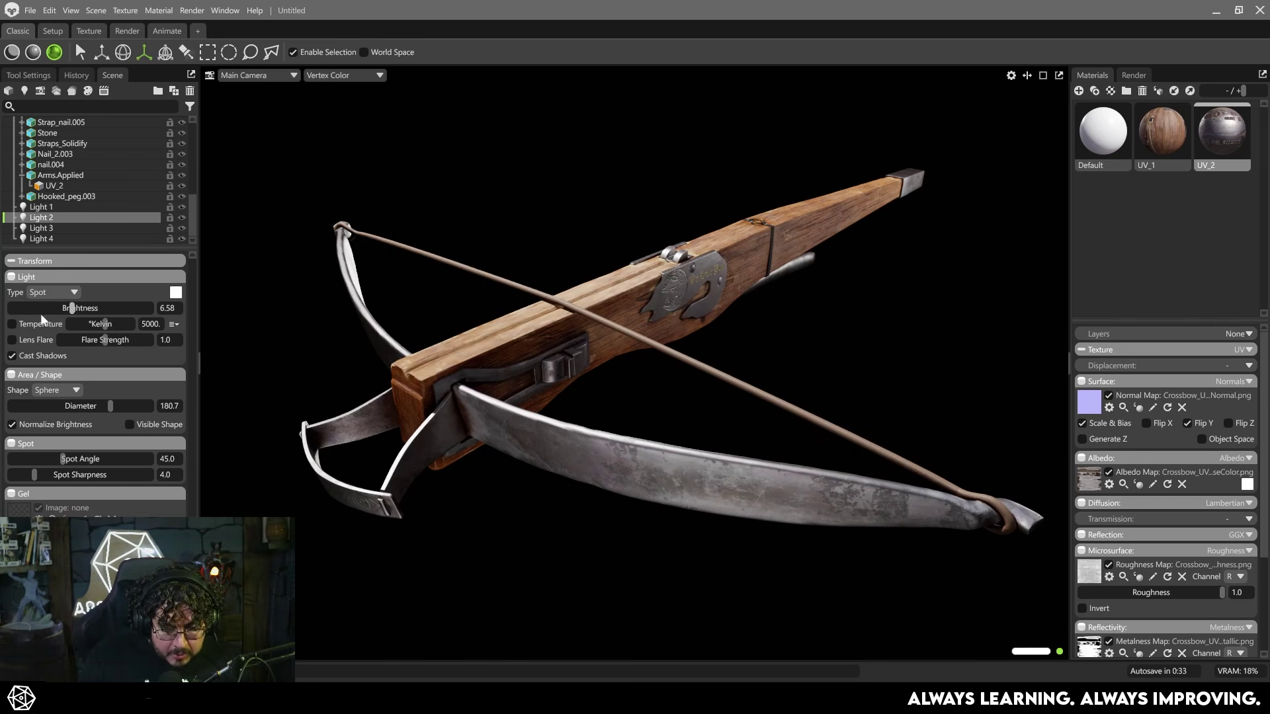
left_click(46, 208)
left_click(181, 217)
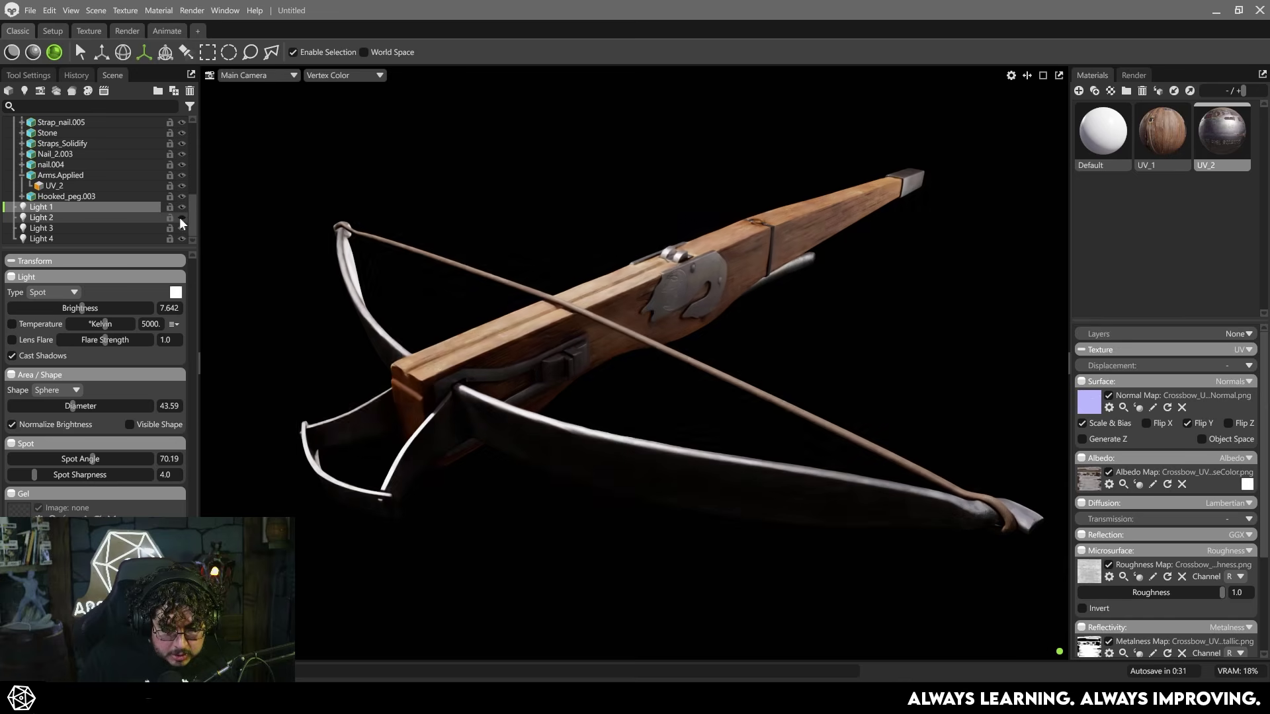
left_click(125, 225)
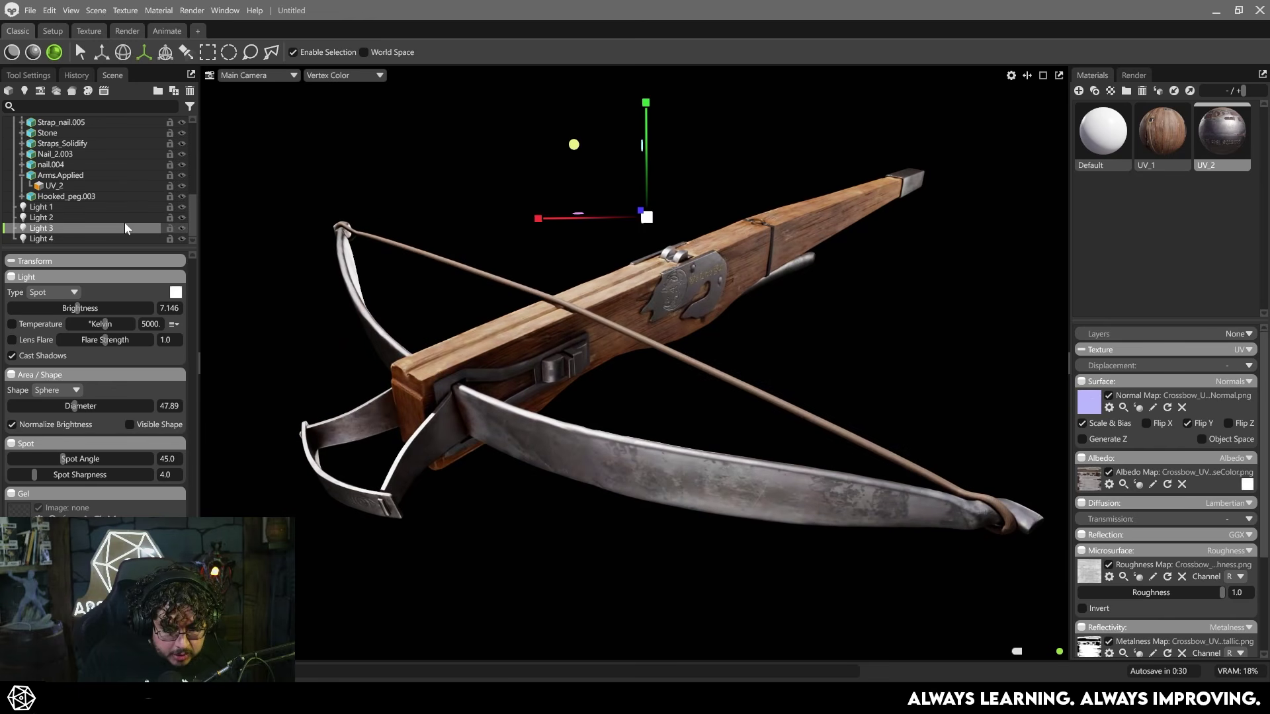
Enable the colour temperature on Light 2 and set it to about 4383 K.
left_click(160, 216)
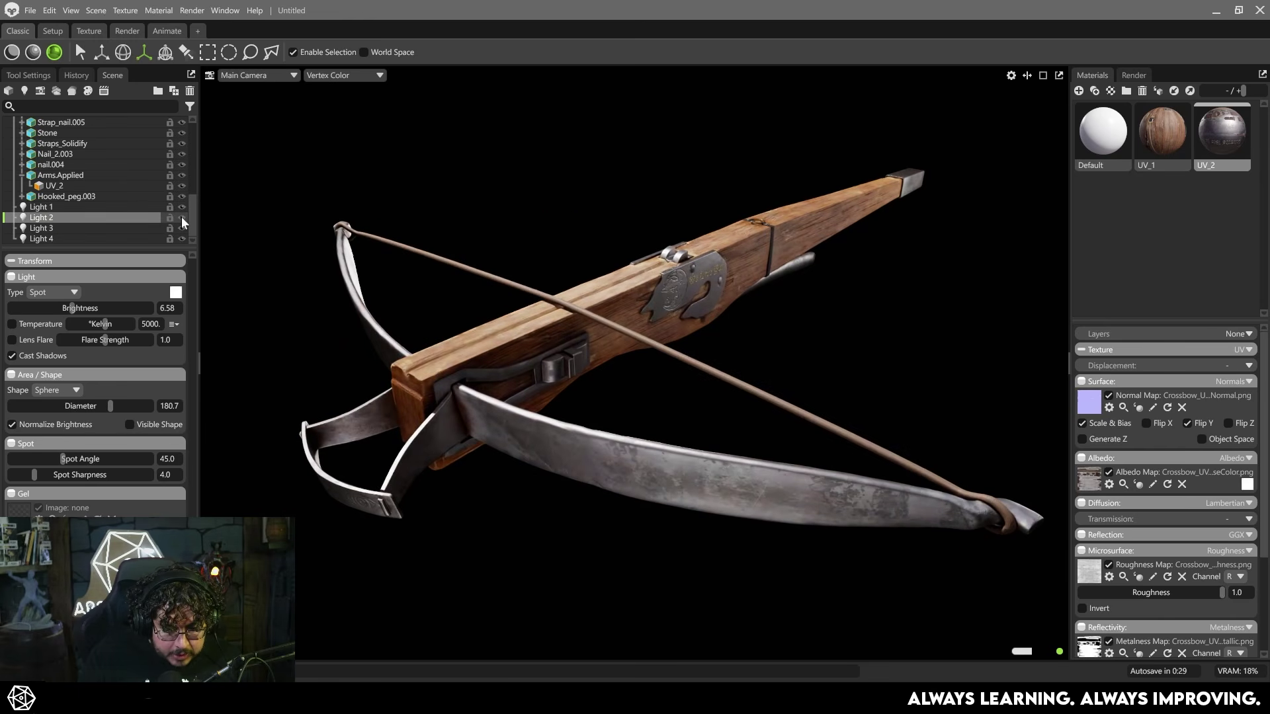
left_click(12, 324)
left_click_drag(99, 323, 100, 323)
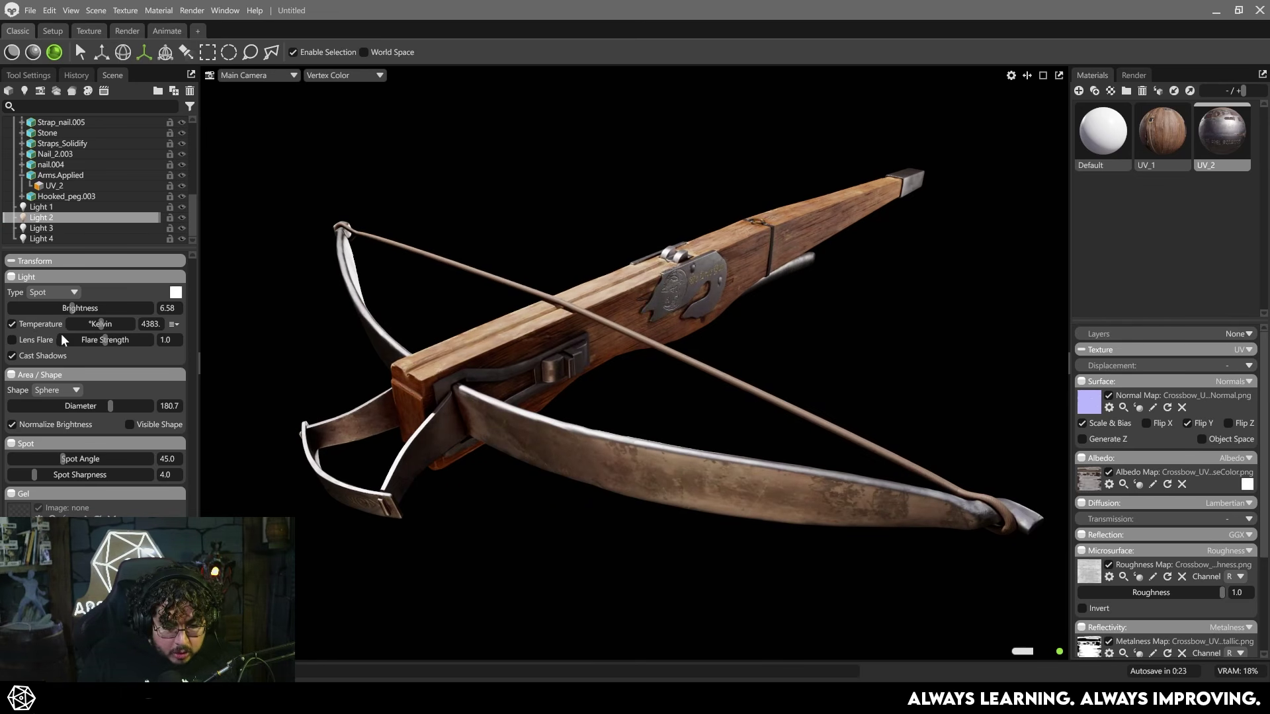
Check Light 4's effect by toggling its visibility, then enable its colour temperature at 10000 K.
left_click(181, 236)
left_click(181, 237)
left_click(107, 240)
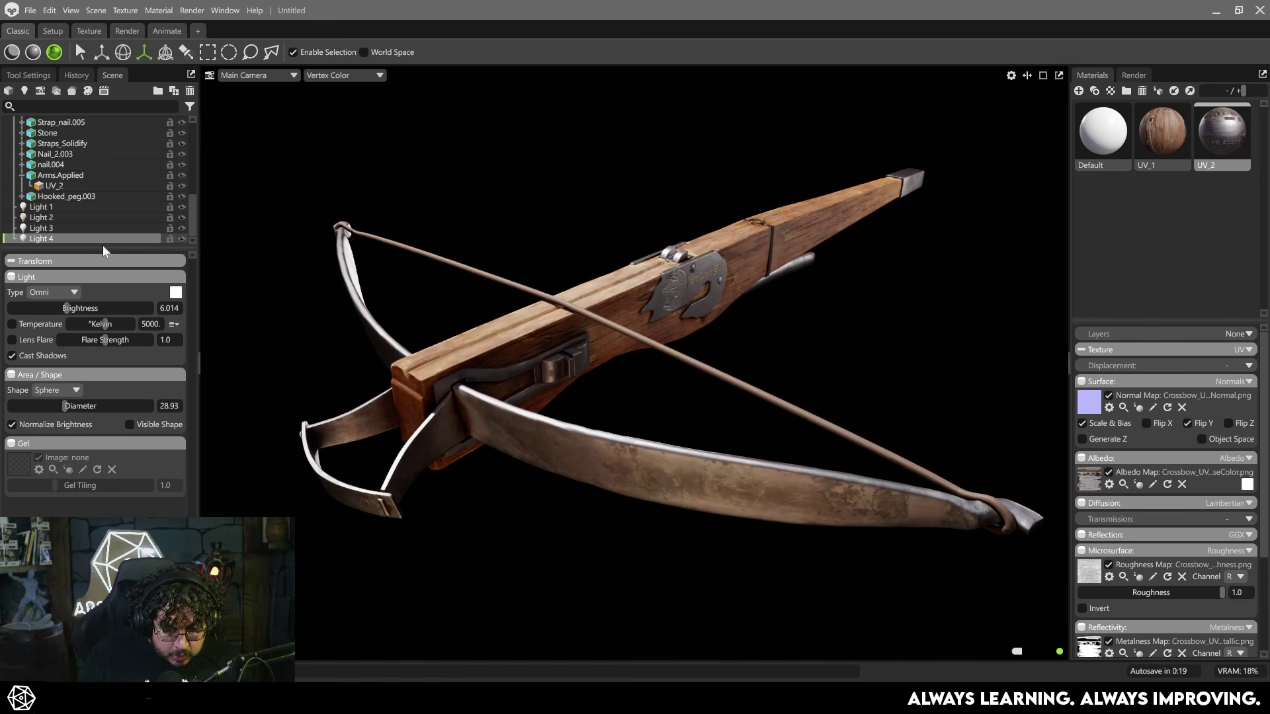
left_click_drag(105, 321, 132, 324)
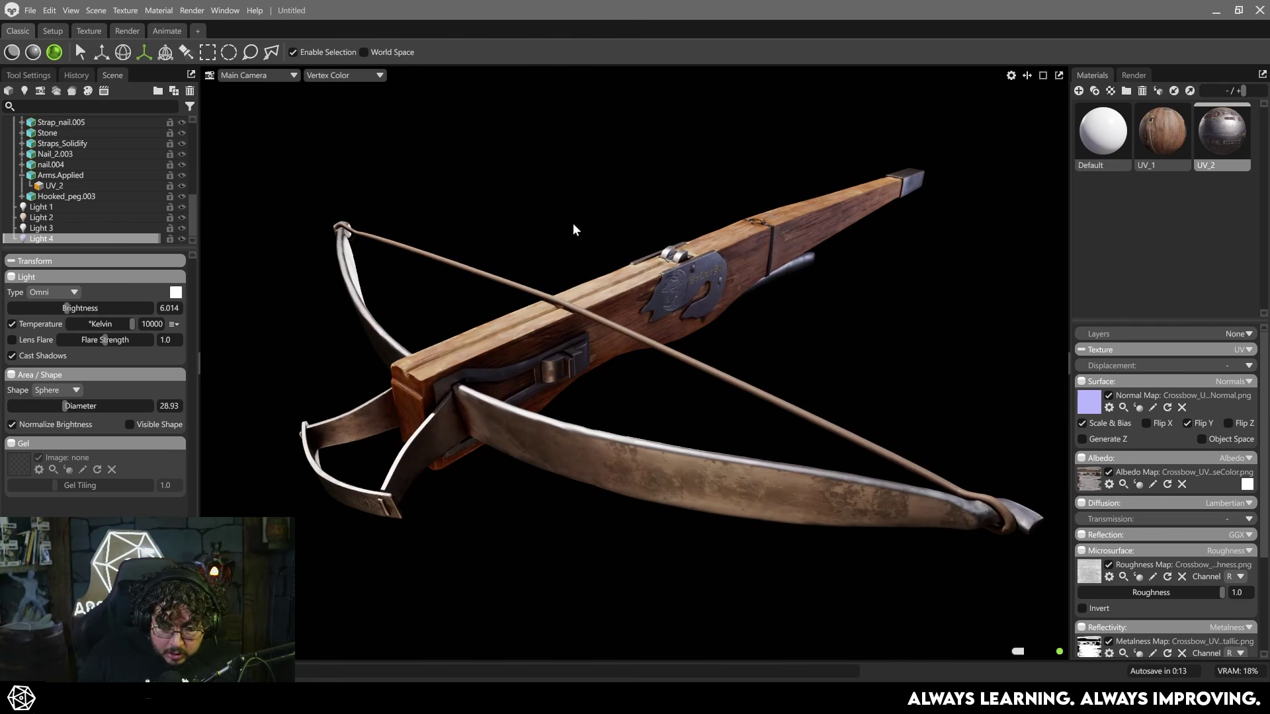
Tint Light 4 with a pale cyan colour.
left_click(175, 291)
left_click(657, 332)
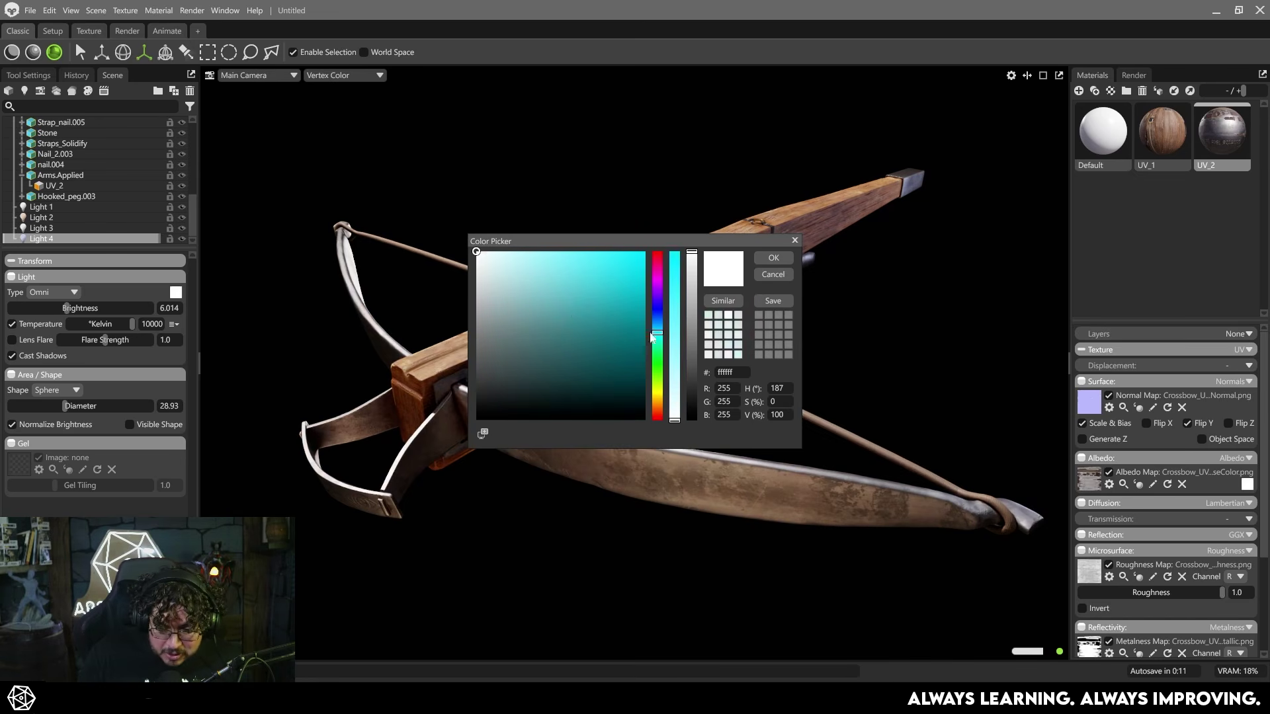
left_click(560, 316)
mouse_move(560, 316)
left_mouse_down()
mouse_move(547, 323)
mouse_move(585, 313)
mouse_move(508, 279)
mouse_move(515, 259)
left_mouse_up()
left_click(772, 257)
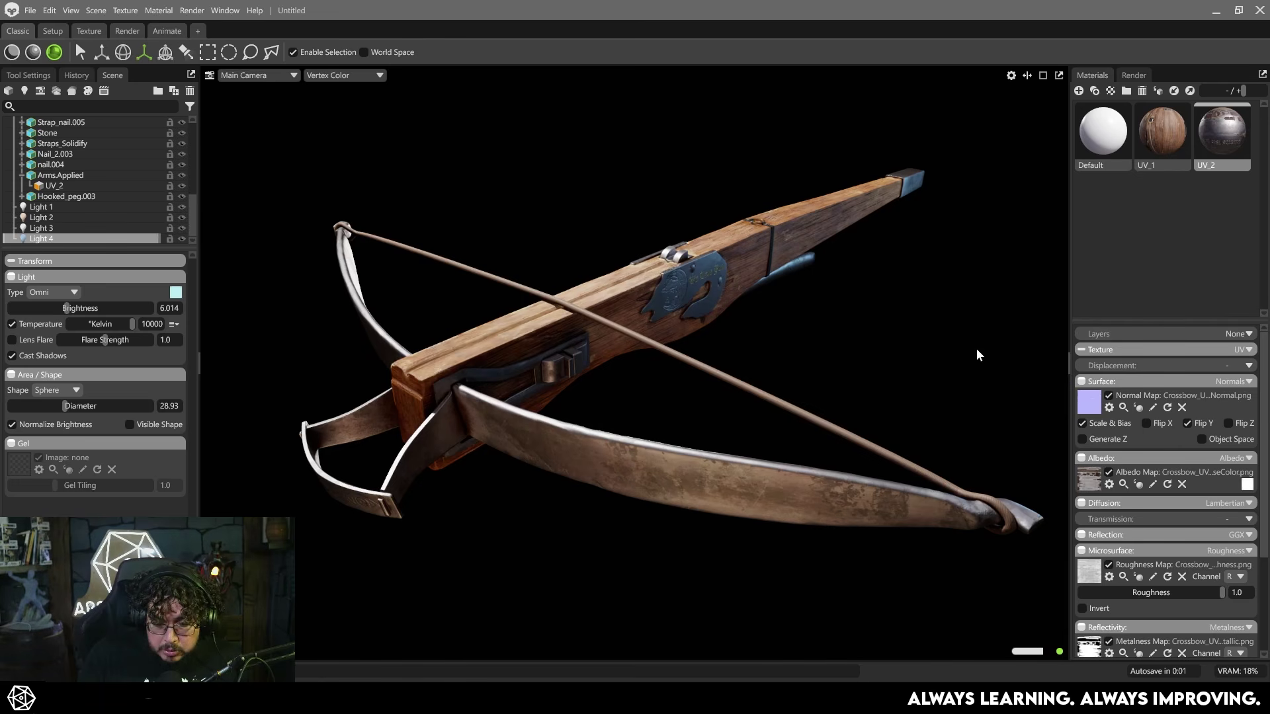
Compare the warm and cool lighting on the crossbow with the finished ArtStation image in the browser.
key("alt+Tab")
key("alt+Tab")
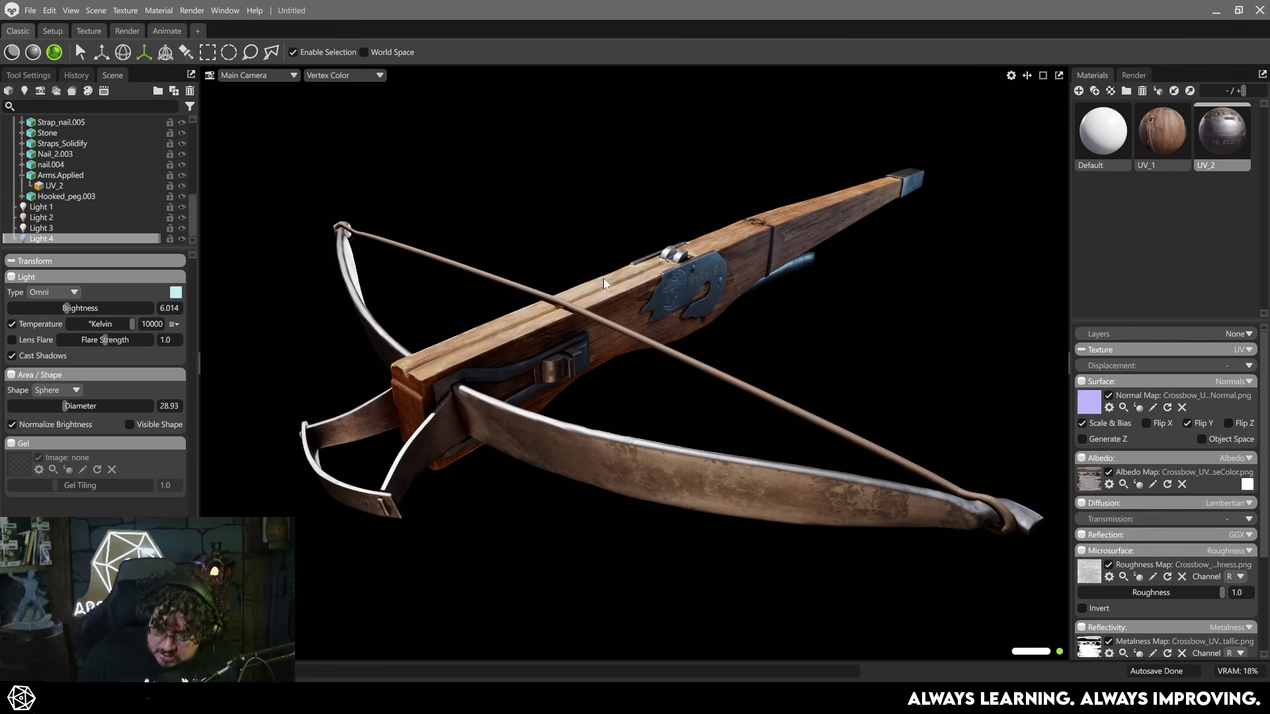
key("alt+Tab")
key("alt+Tab")
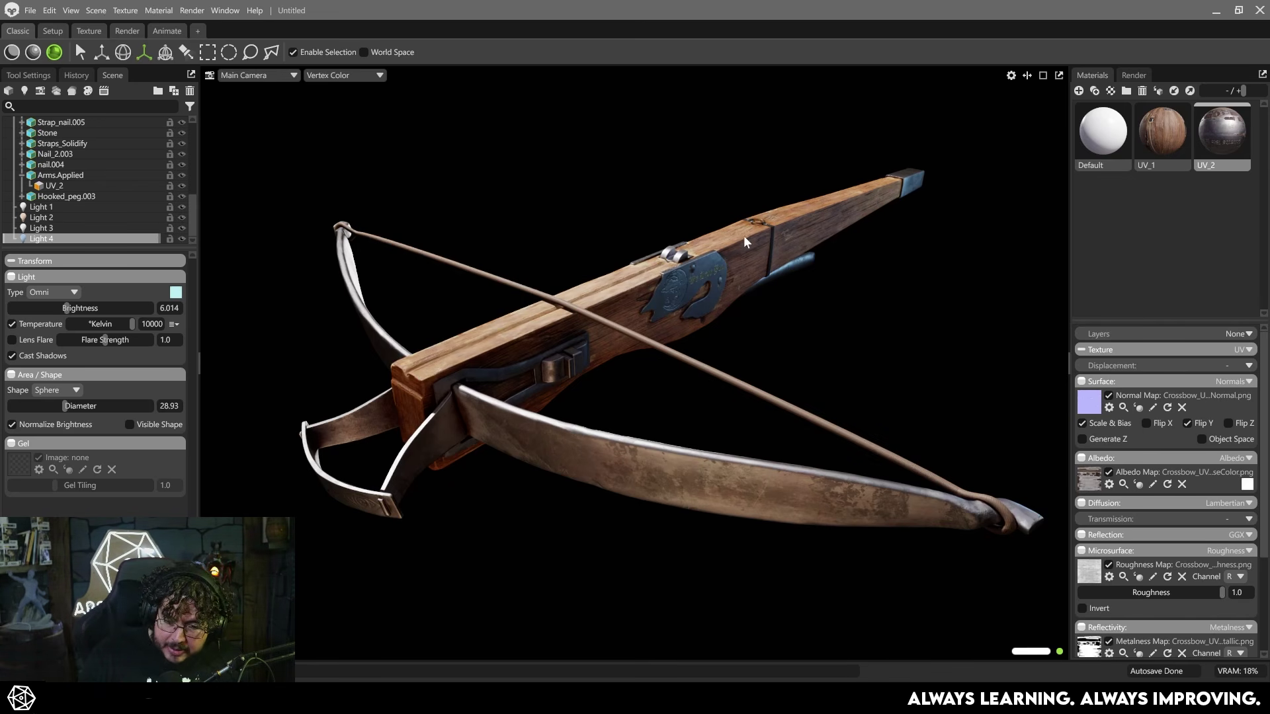
scroll(836, 340, "up", 3)
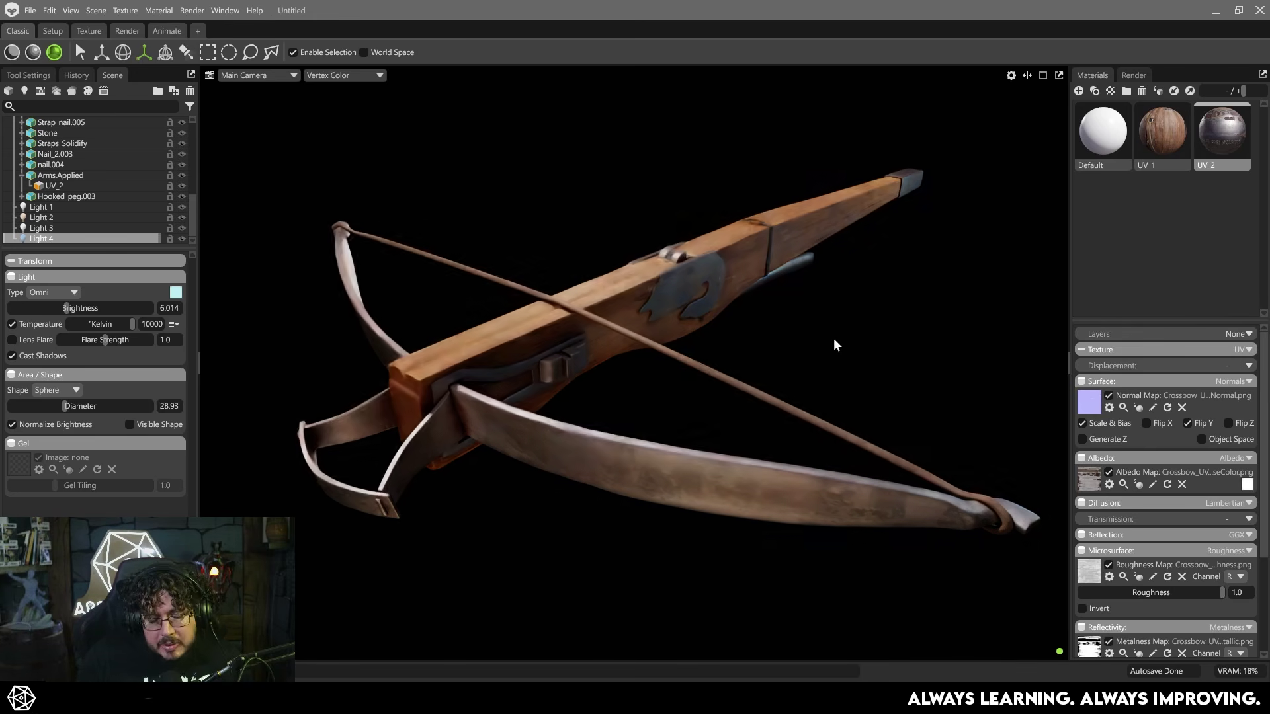
Review the three-quarter, close-up and top-down crossbow renders on the ArtStation page in the browser.
key("alt+Tab")
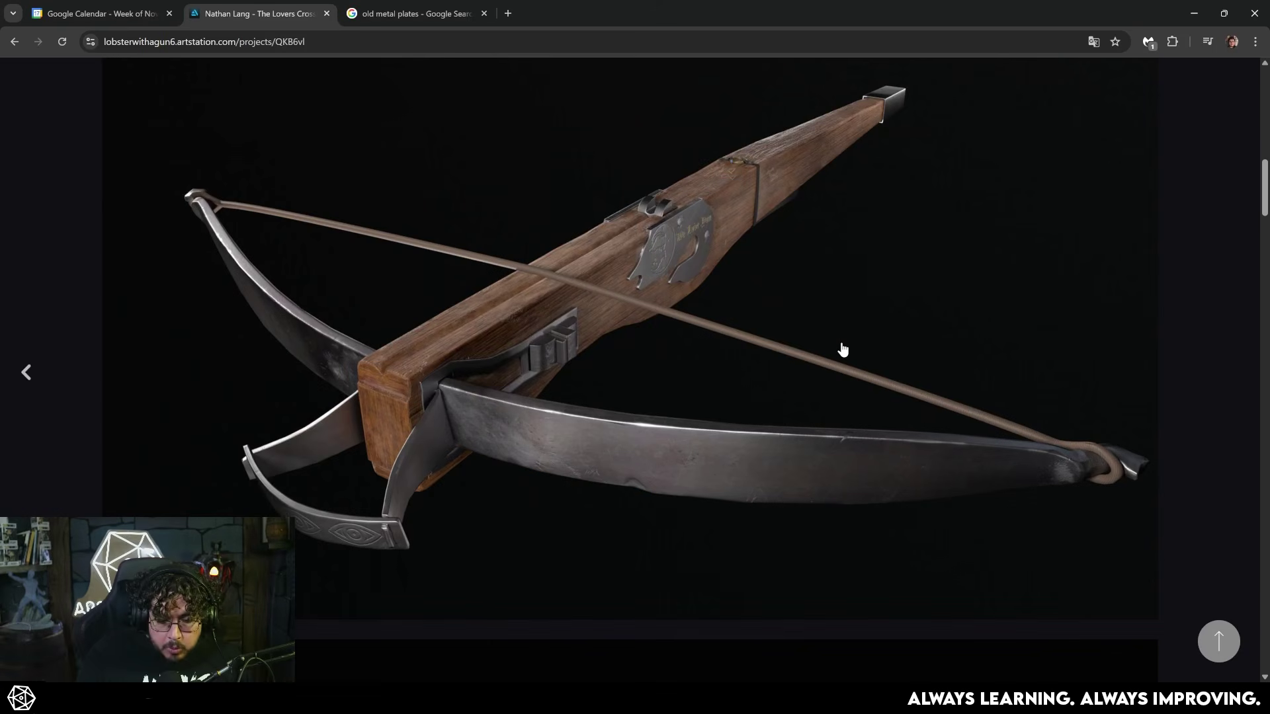
scroll(843, 350, "down", 8)
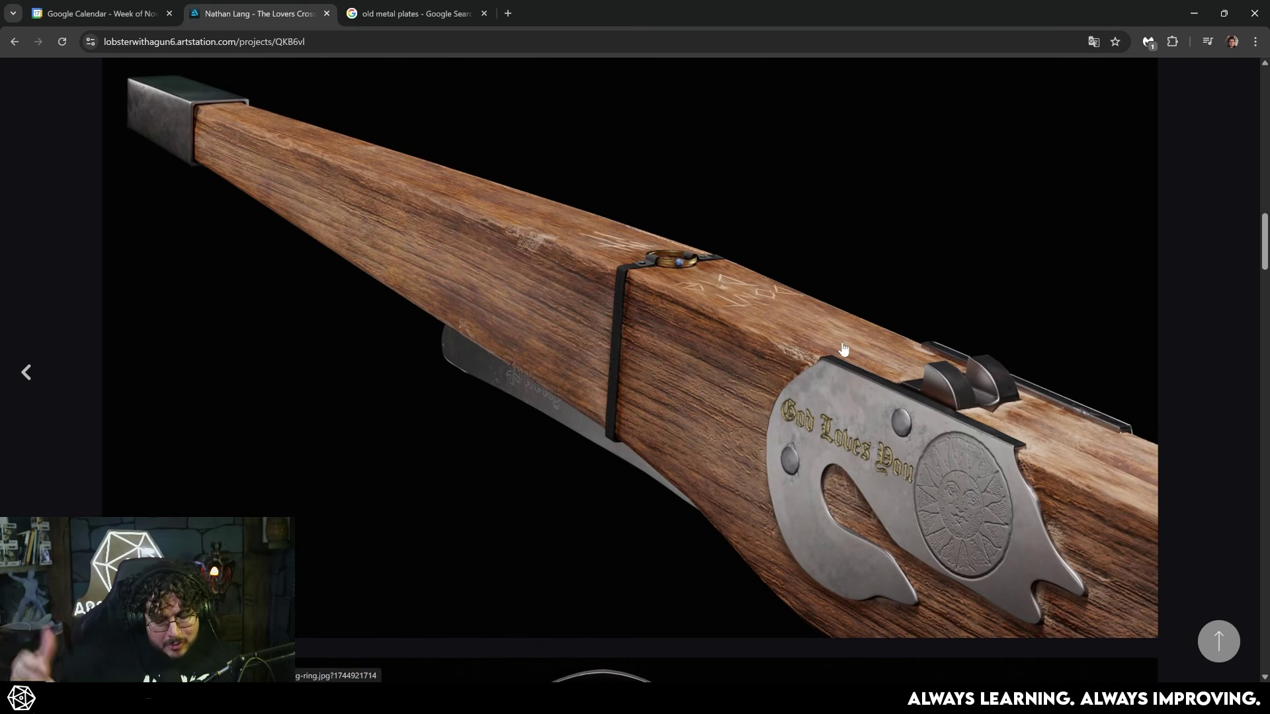
key("alt+Tab")
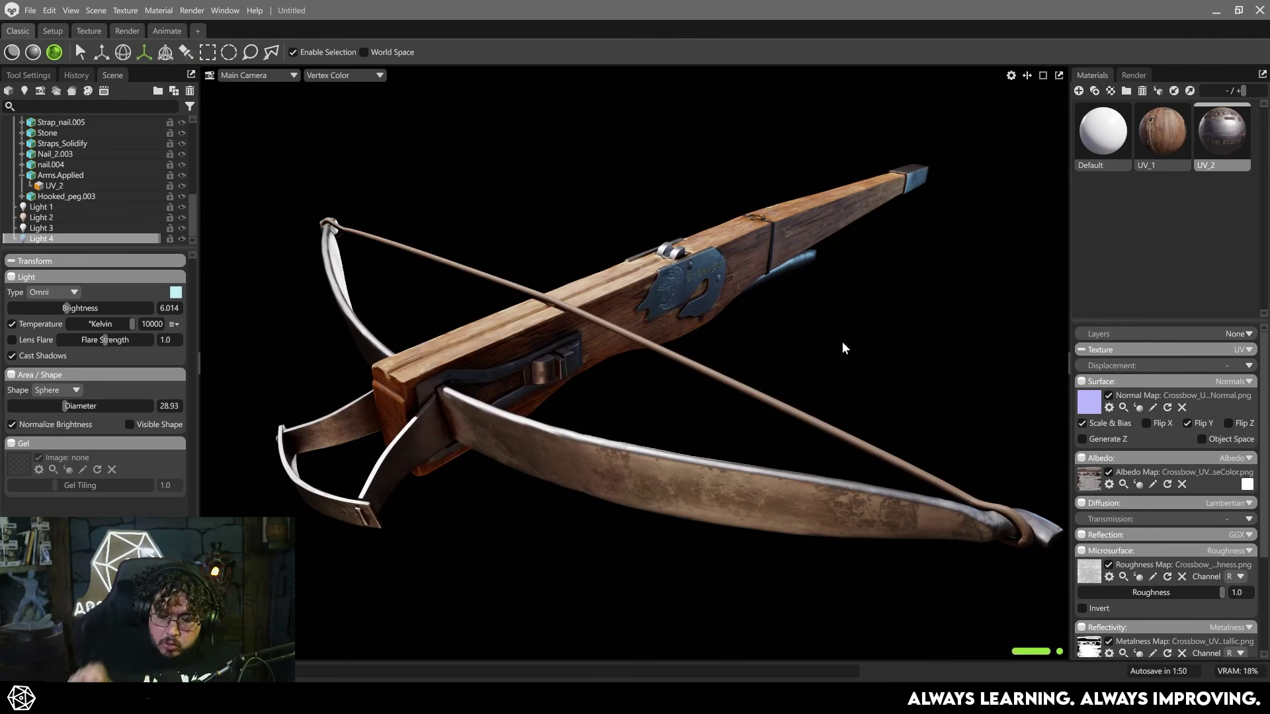
key("alt+Tab")
scroll(743, 382, "down", 6)
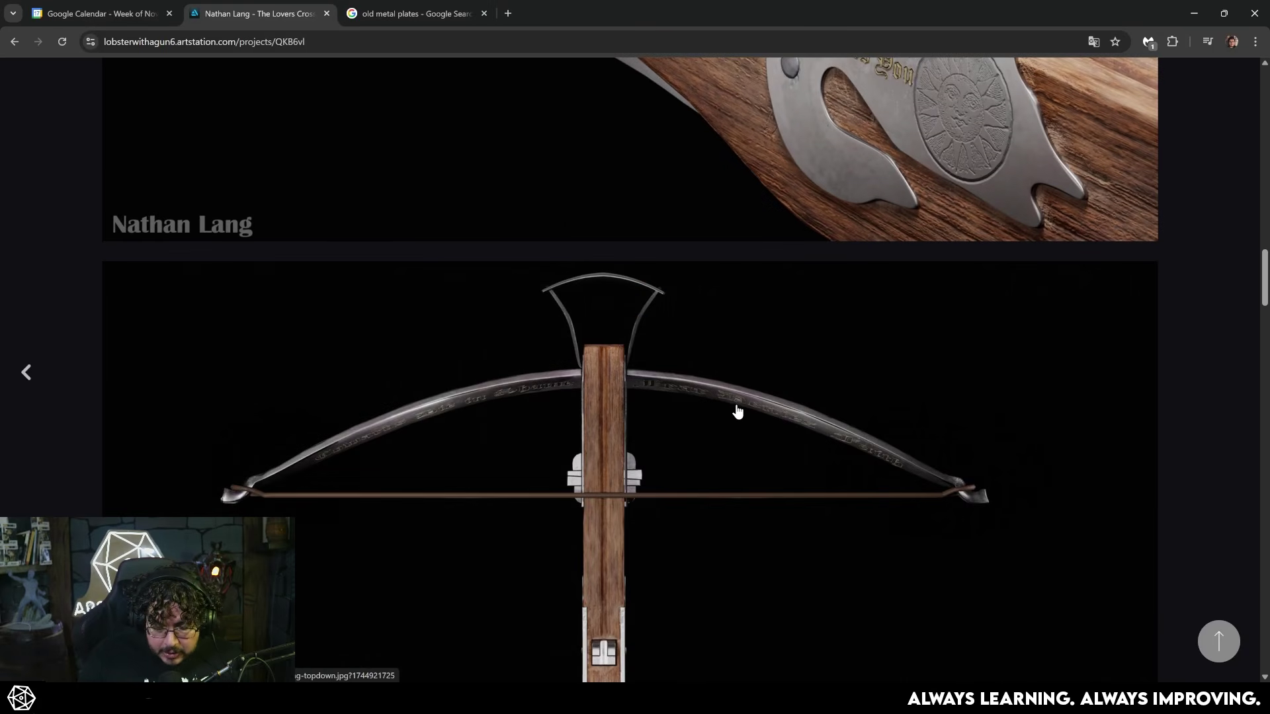
scroll(738, 416, "down", 3)
scroll(740, 415, "up", 10)
scroll(552, 450, "down", 1)
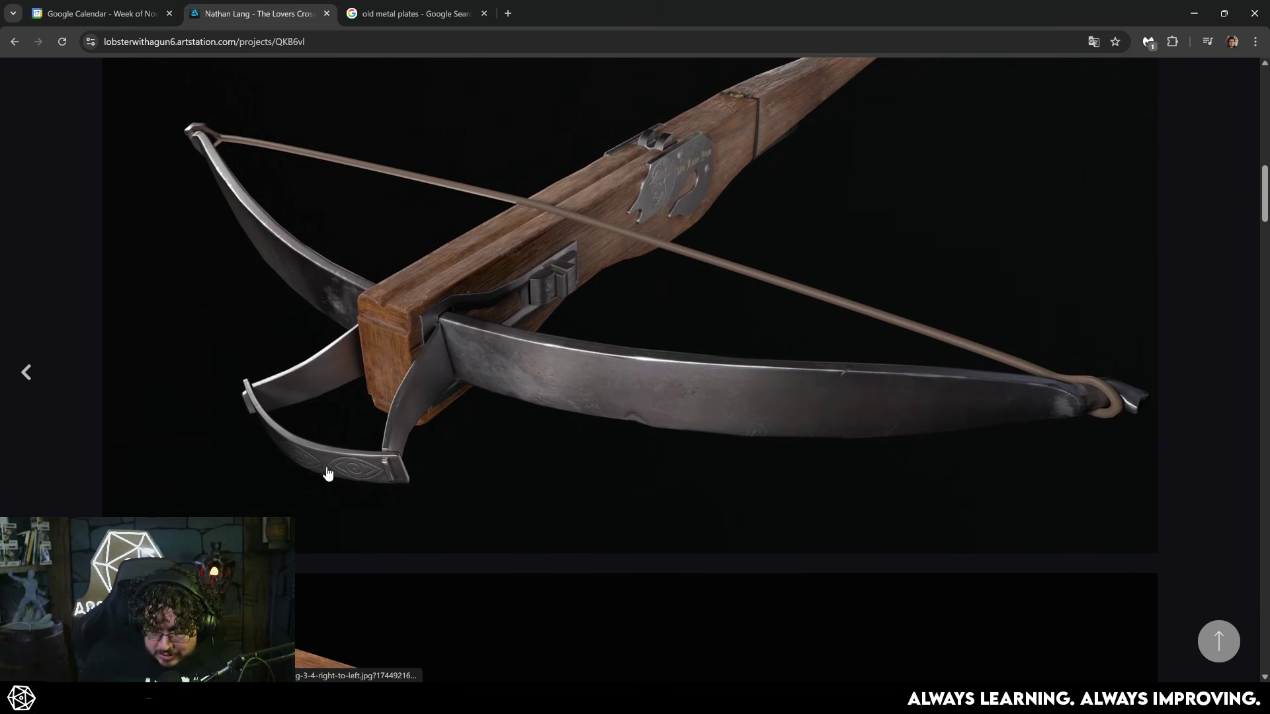
scroll(562, 357, "up", 4)
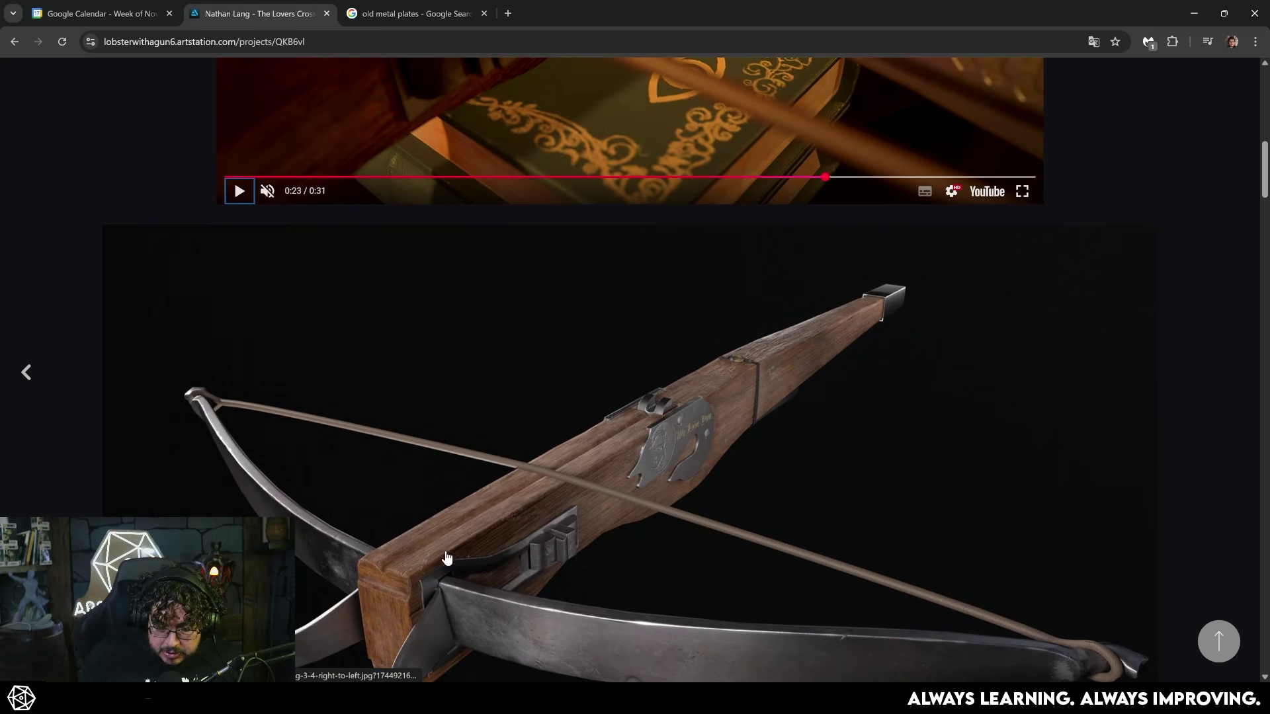
Review the crossbow video on the ArtStation page, then switch back to Marmoset Toolbag and inspect the lit crossbow from a three-quarter angle.
scroll(681, 420, "up", 7)
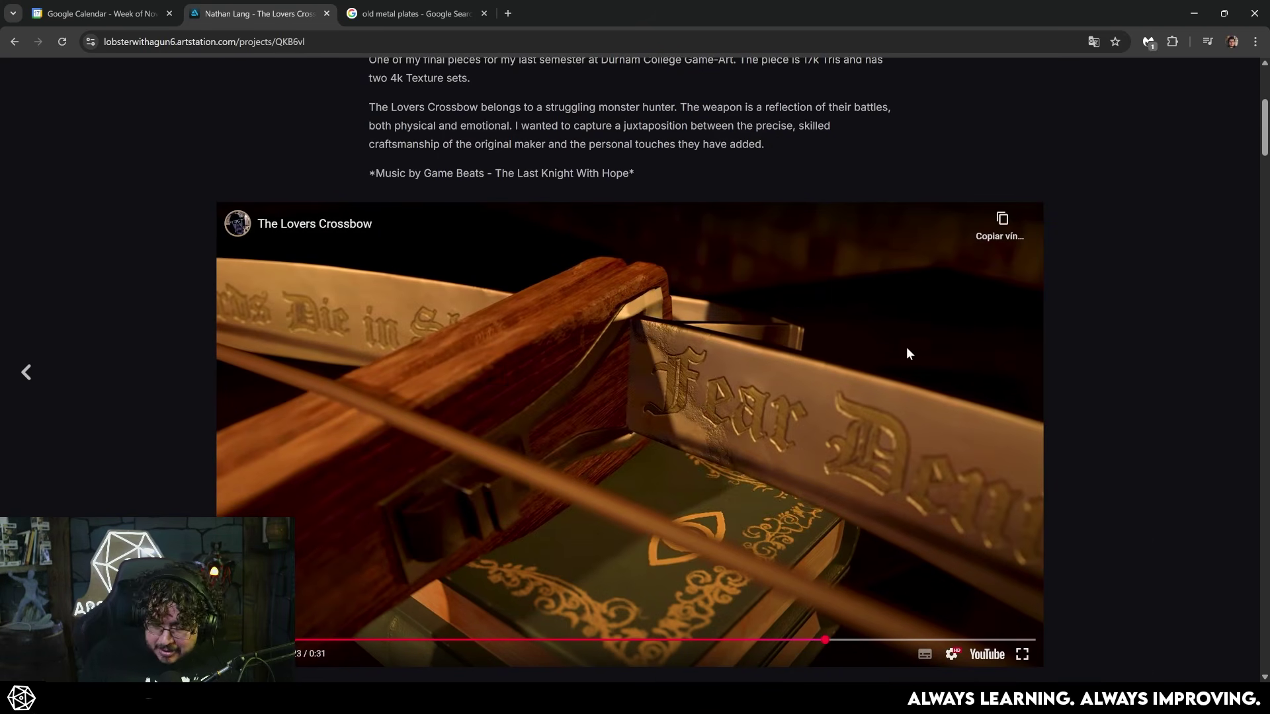
scroll(734, 291, "down", 3)
key("alt+Tab")
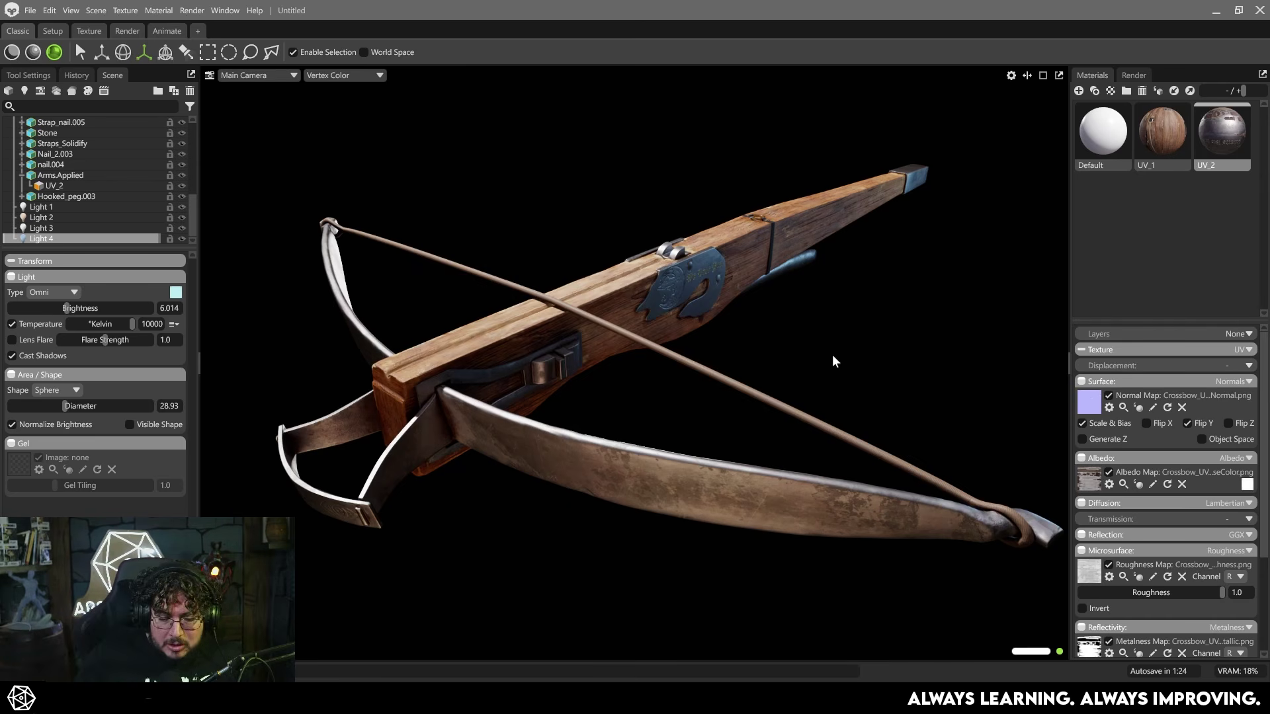
left_click_drag(925, 322, 889, 365)
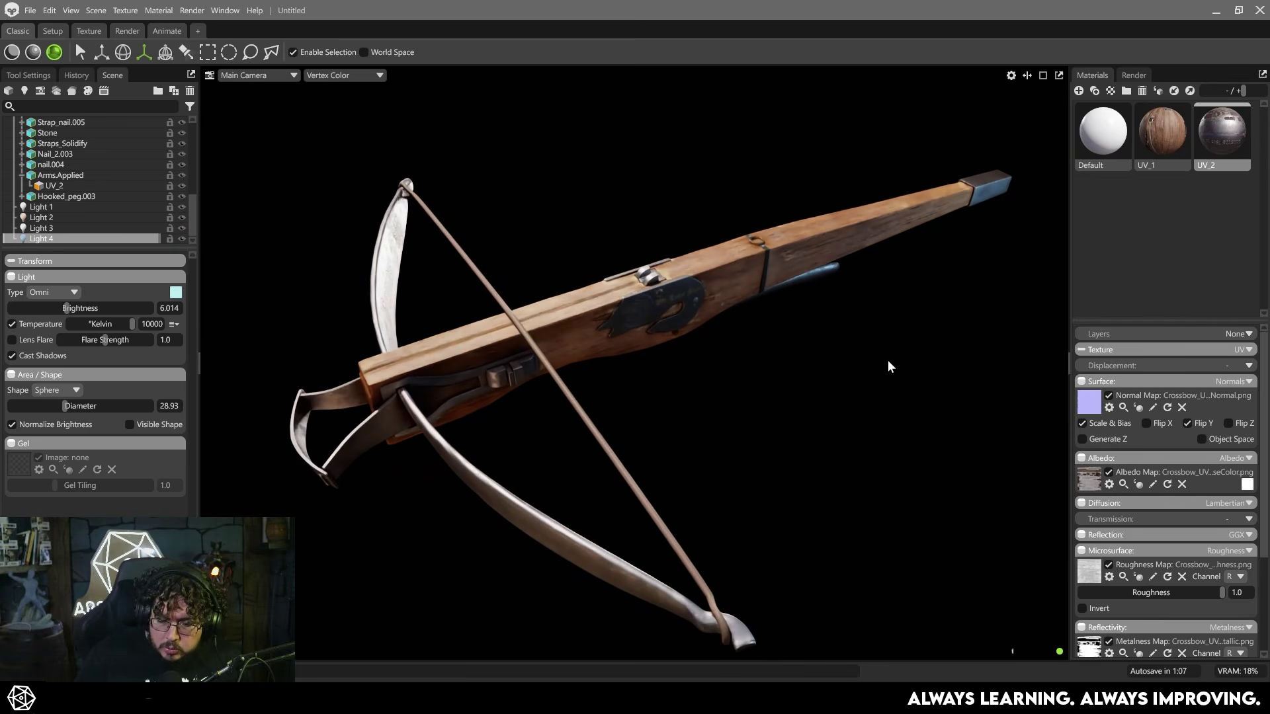
left_click_drag(815, 280, 755, 251)
scroll(755, 251, "down", 2)
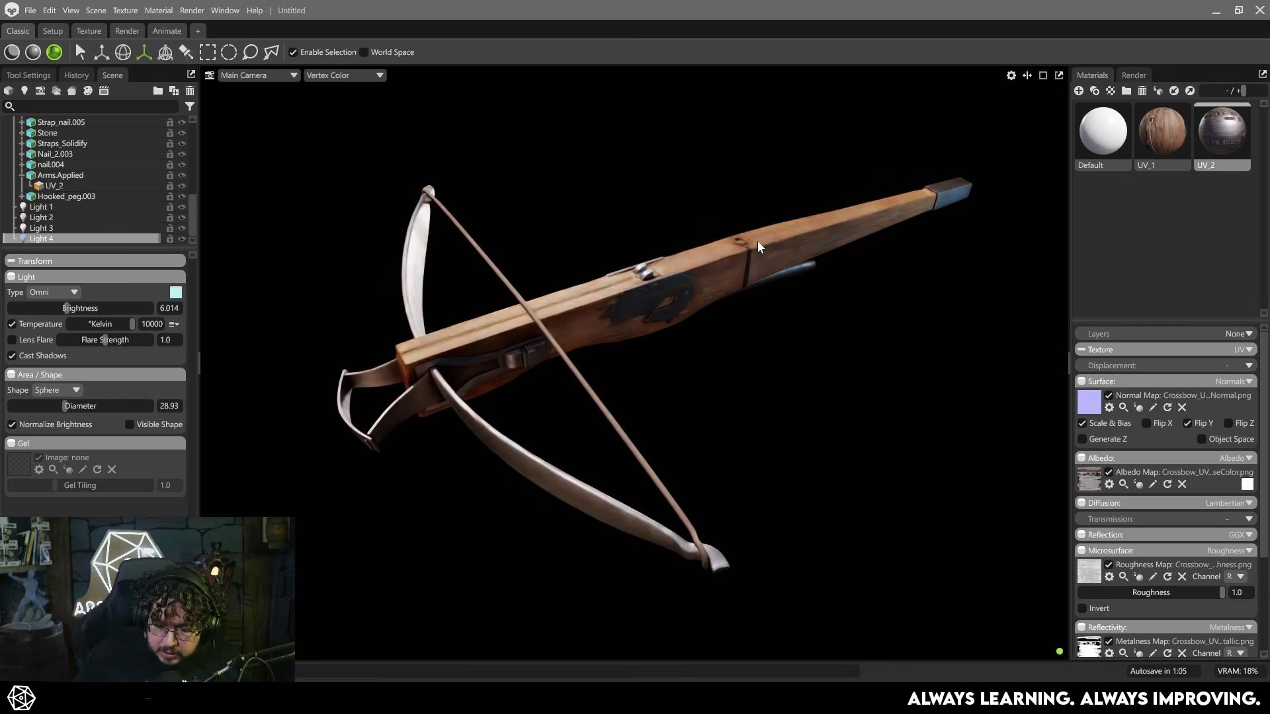
Add a plane primitive 5 m wide and 5 m deep to the scene as a ground surface.
left_click(148, 10)
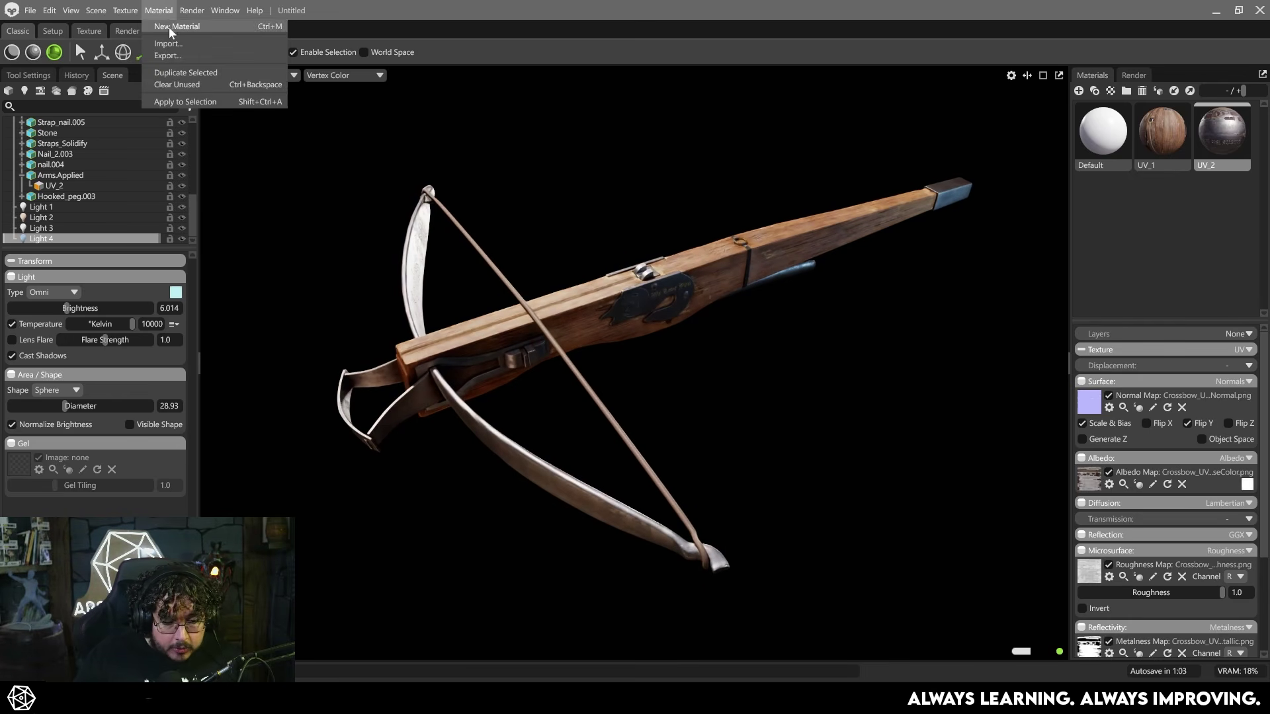
mouse_move(50, 10)
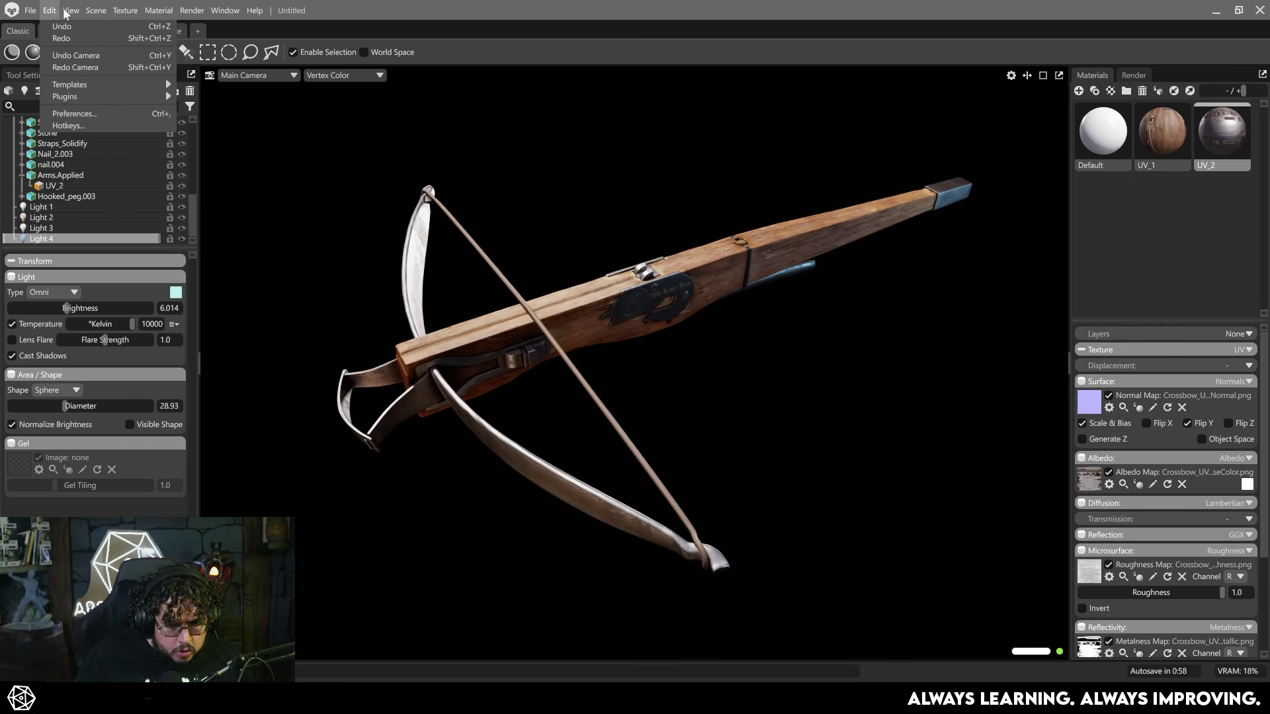
mouse_move(66, 97)
left_click(228, 180)
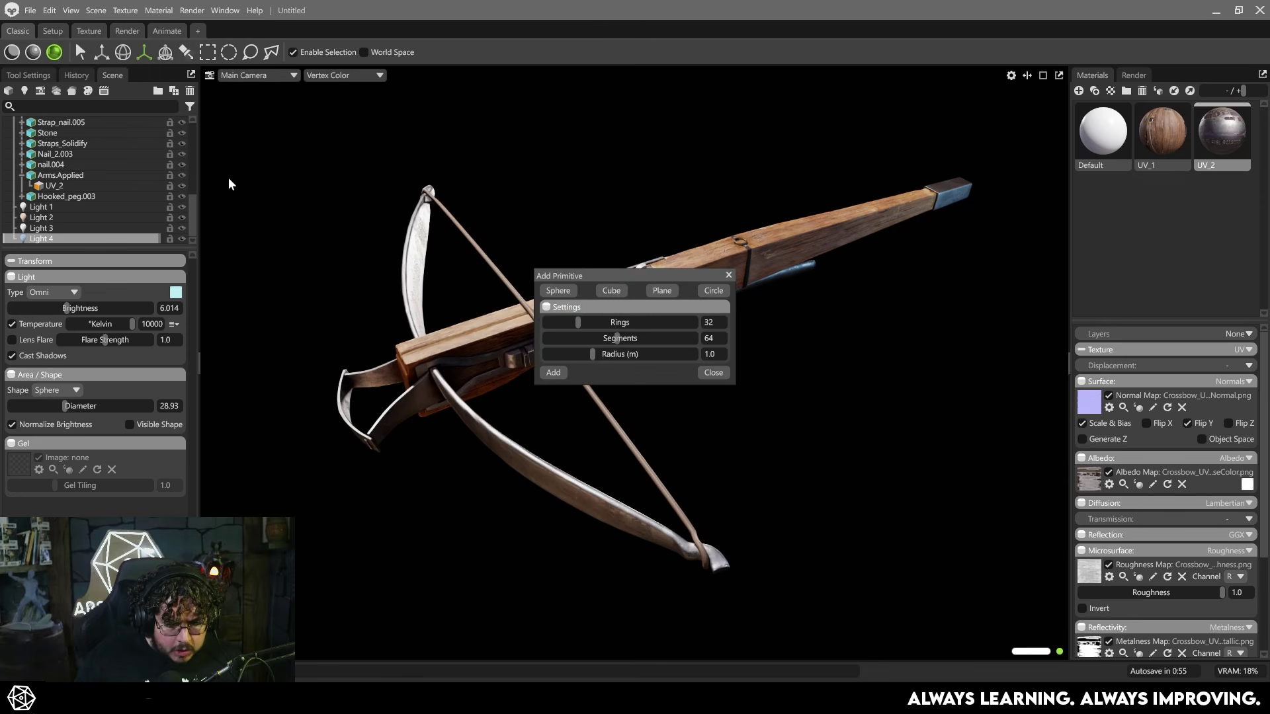
left_click(662, 291)
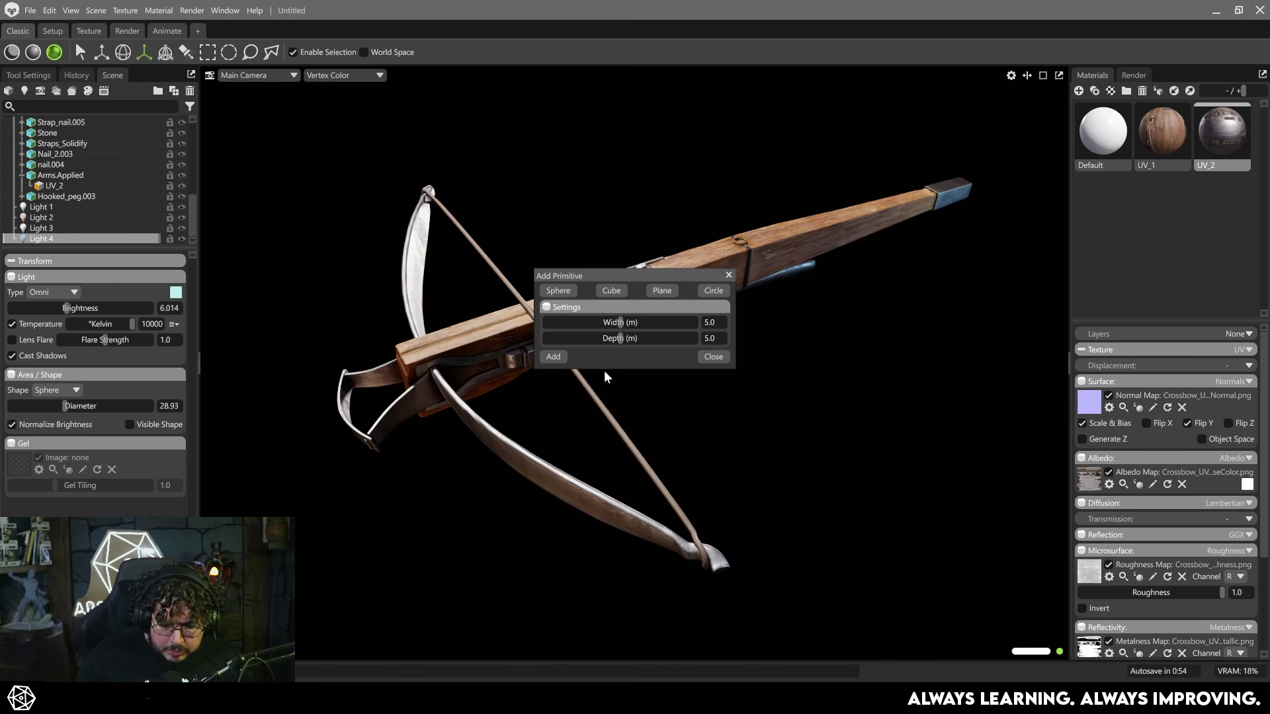
left_click(553, 357)
left_click(729, 275)
scroll(760, 410, "down", 8)
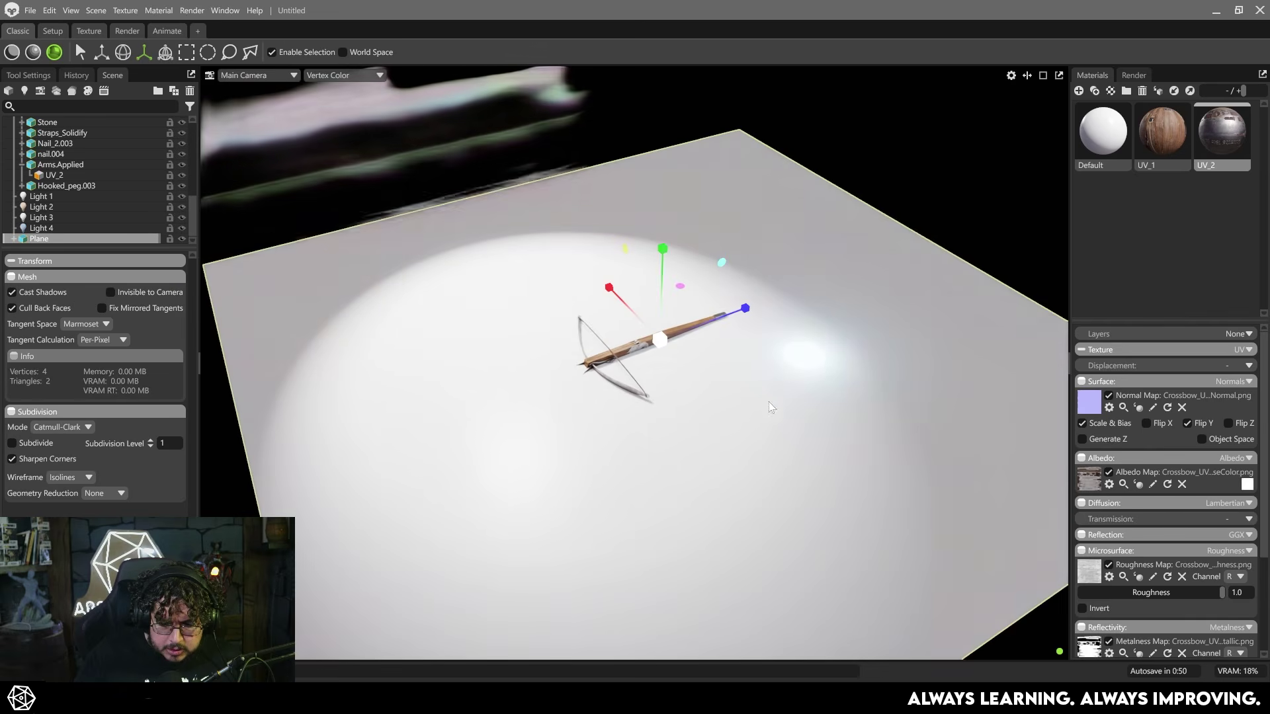
Enable the safe frame overlay for the Main Camera.
left_click_drag(652, 344, 603, 325)
scroll(638, 310, "up", 5)
right_click_drag(935, 357, 1135, 411, "alt")
right_click_drag(794, 361, 816, 347, "alt")
scroll(99, 191, "up", 10)
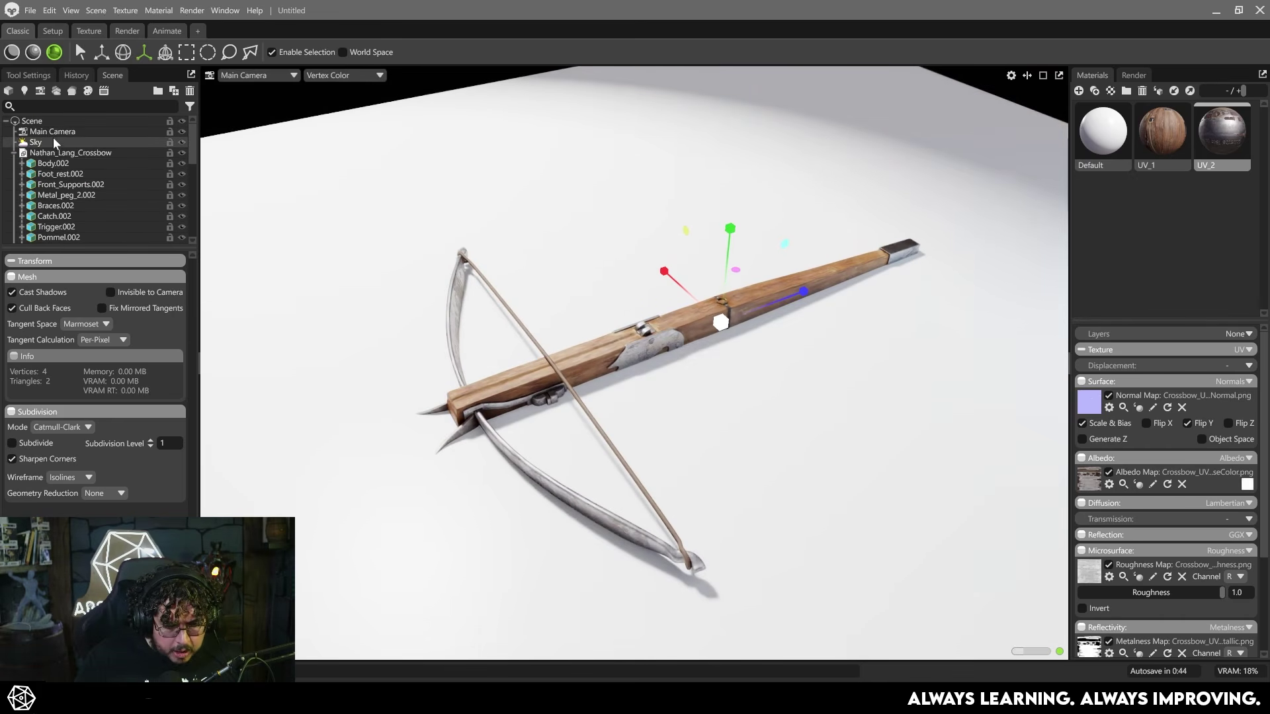
left_click(46, 132)
left_click(12, 438)
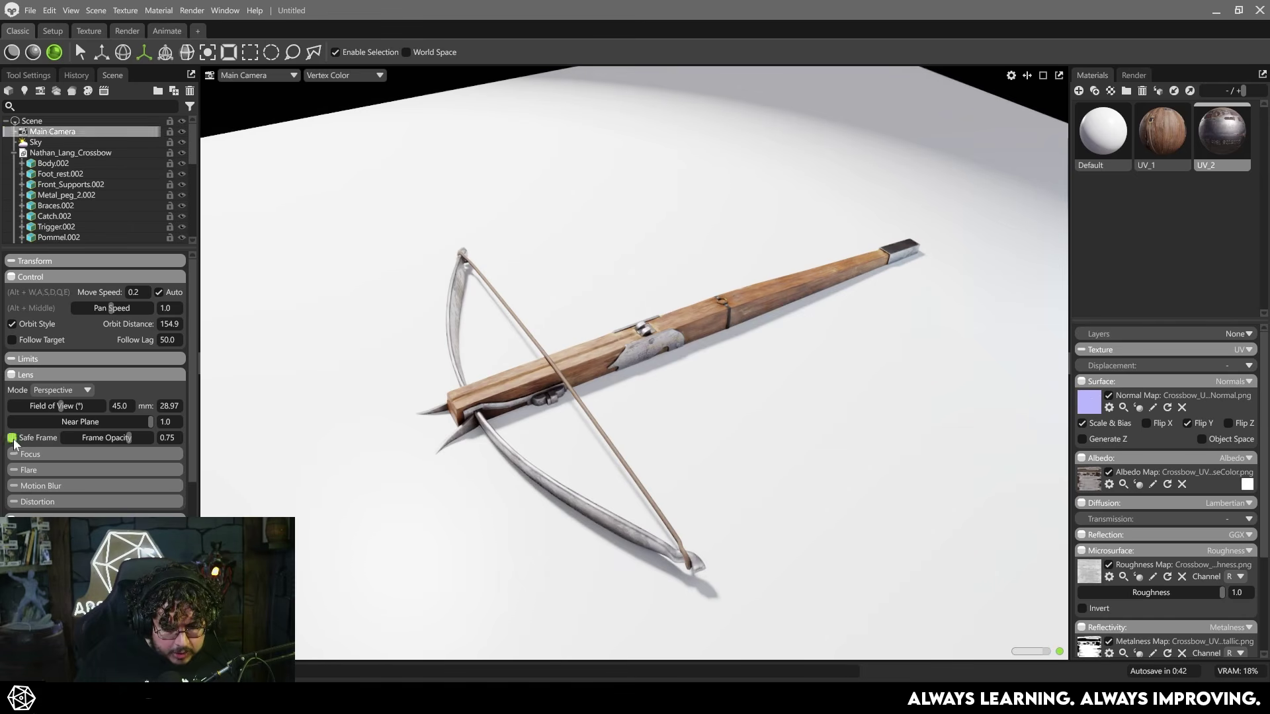
right_click_drag(787, 390, 751, 385, "alt")
Reposition the ground plane so it fills the safe frame behind the crossbow, and lower it slightly beneath the model.
left_click(750, 384)
key("w")
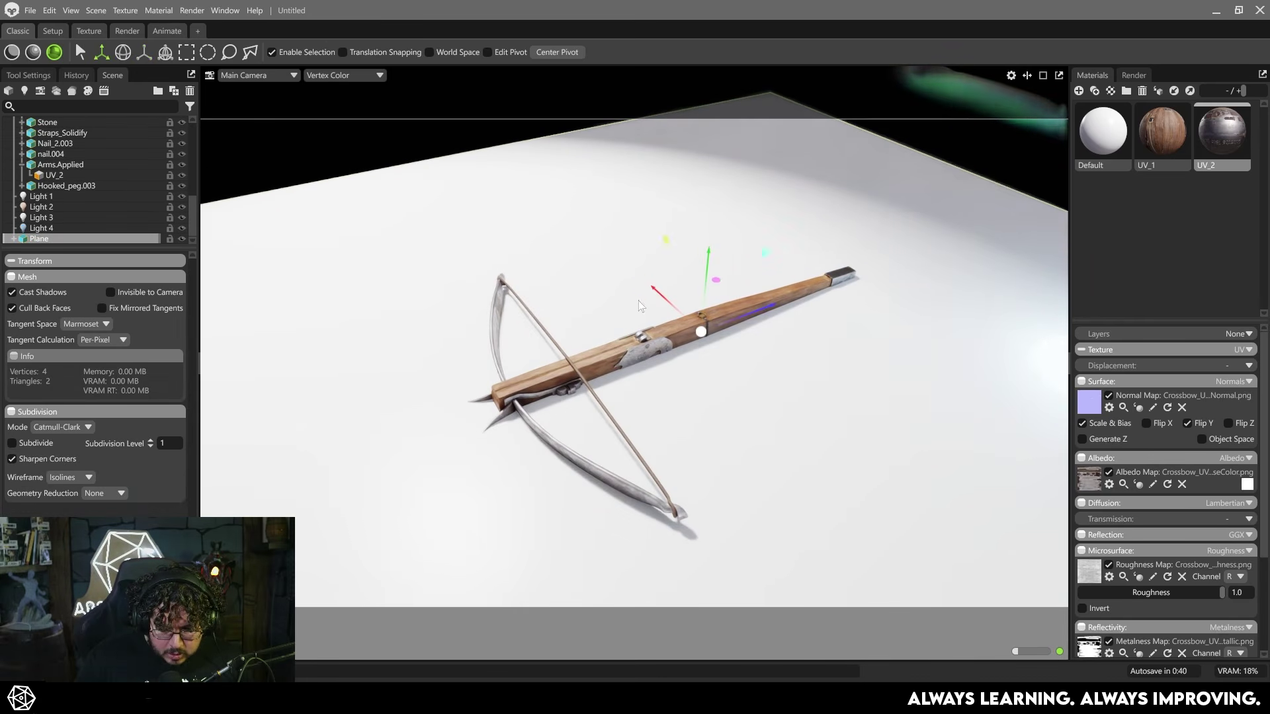
left_click_drag(653, 291, 718, 248)
key("r")
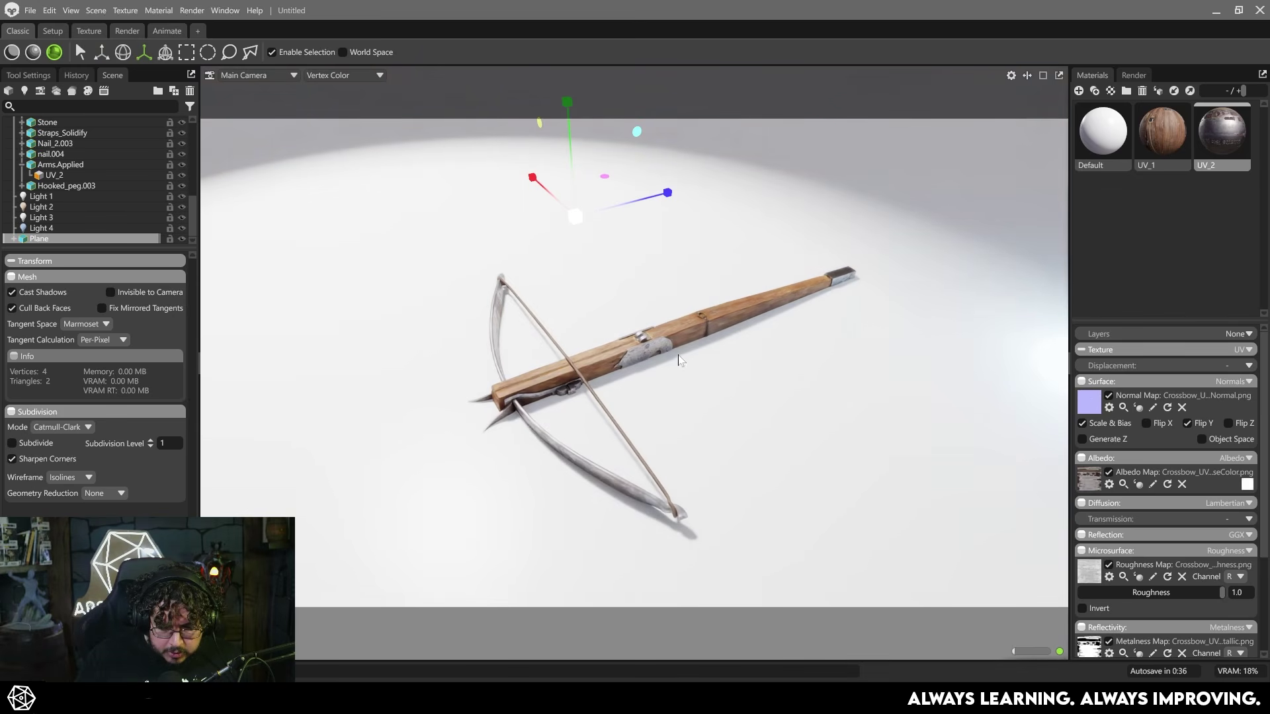
key("w")
left_click_drag(571, 129, 570, 141)
Select the whole crossbow group, then rotate and adjust it so it rests naturally on the ground plane.
scroll(636, 330, "up", 4)
left_click(636, 329)
left_click_drag(636, 330, 556, 265, "alt")
scroll(89, 191, "up", 5)
scroll(89, 185, "up", 1)
left_click(73, 152)
left_click_drag(628, 317, 708, 173, "alt")
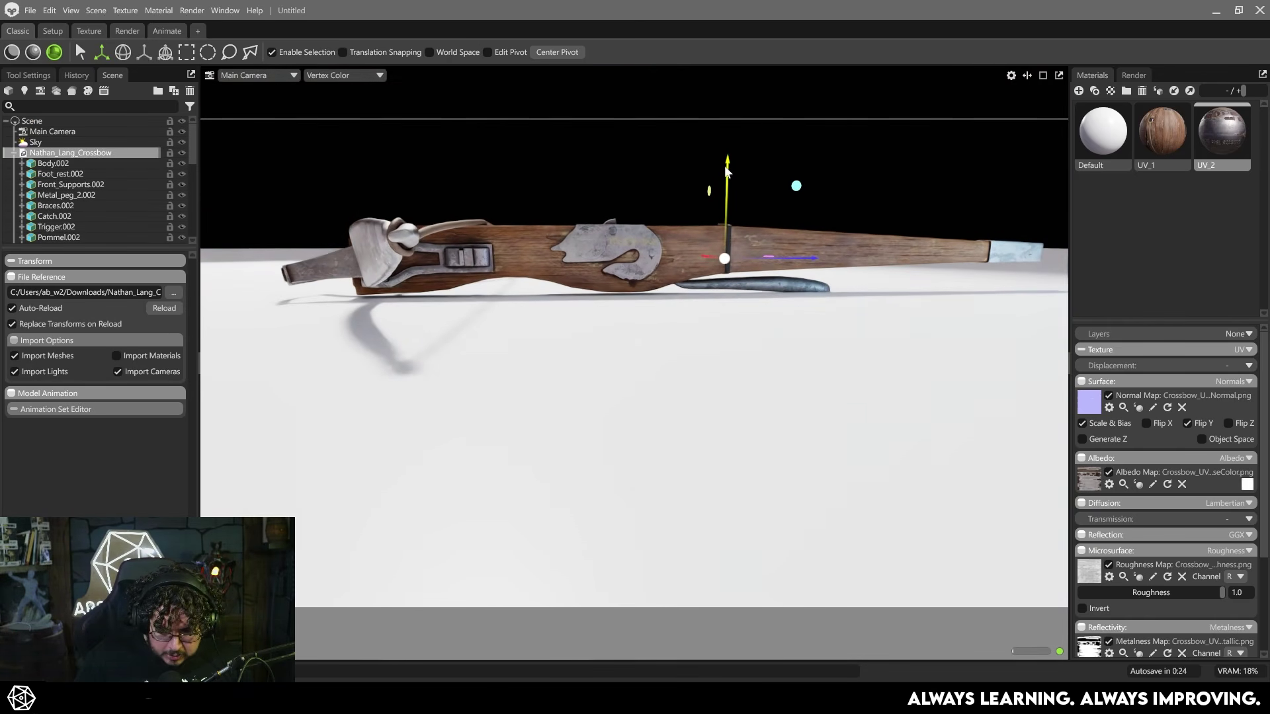
key("e")
left_click_drag(675, 231, 734, 196)
key("w")
key("e")
left_click(850, 216)
left_click_drag(850, 216, 738, 331)
right_click_drag(737, 330, 733, 238)
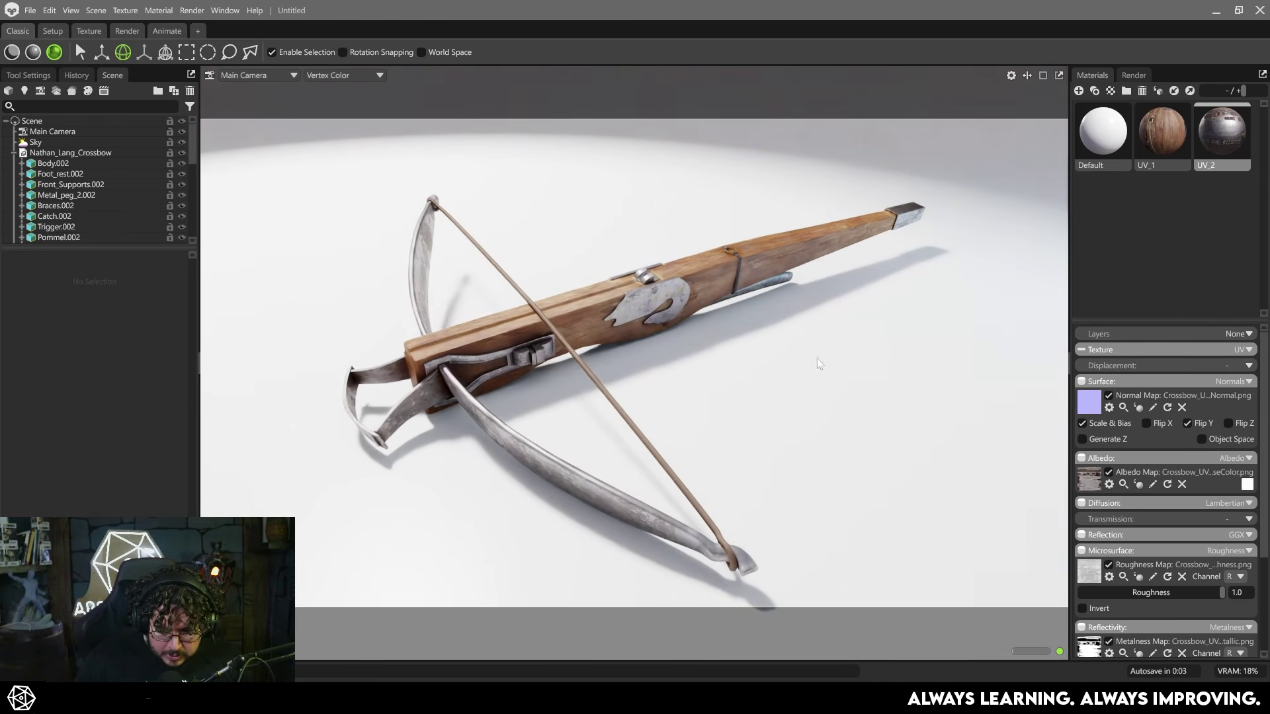
Open the asset library and search its materials for wood.
left_click(191, 11)
mouse_move(160, 11)
mouse_move(225, 11)
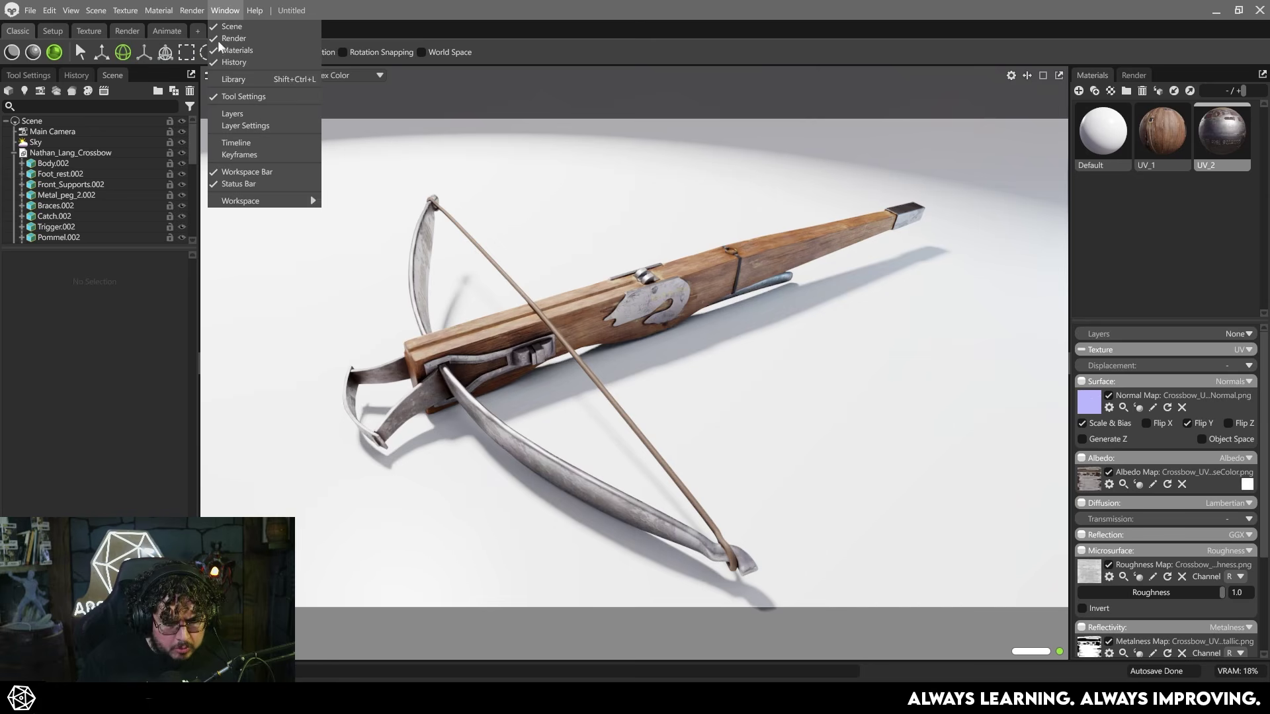
left_click(264, 80)
left_click(628, 249)
type("wood")
key("Return")
scroll(706, 323, "down", 10)
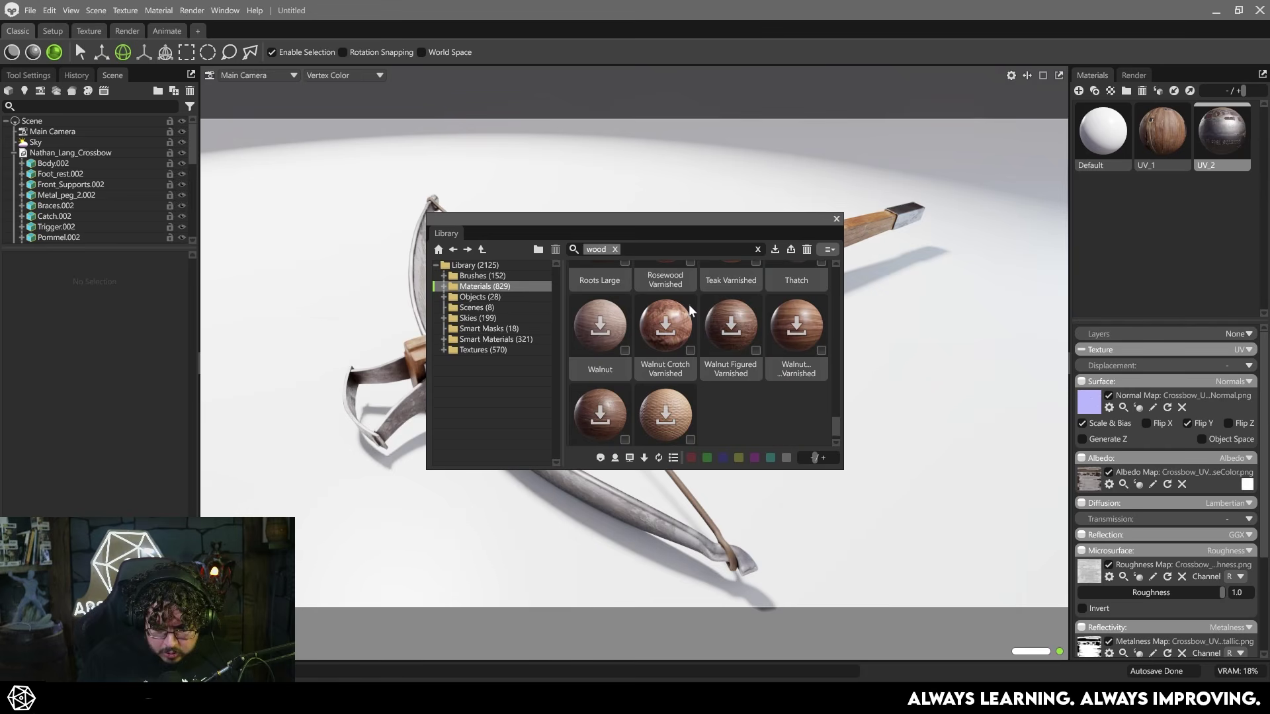
Search the library materials for Floor, download Flagstone Path and apply it to the ground plane.
left_click(615, 250)
type("floor")
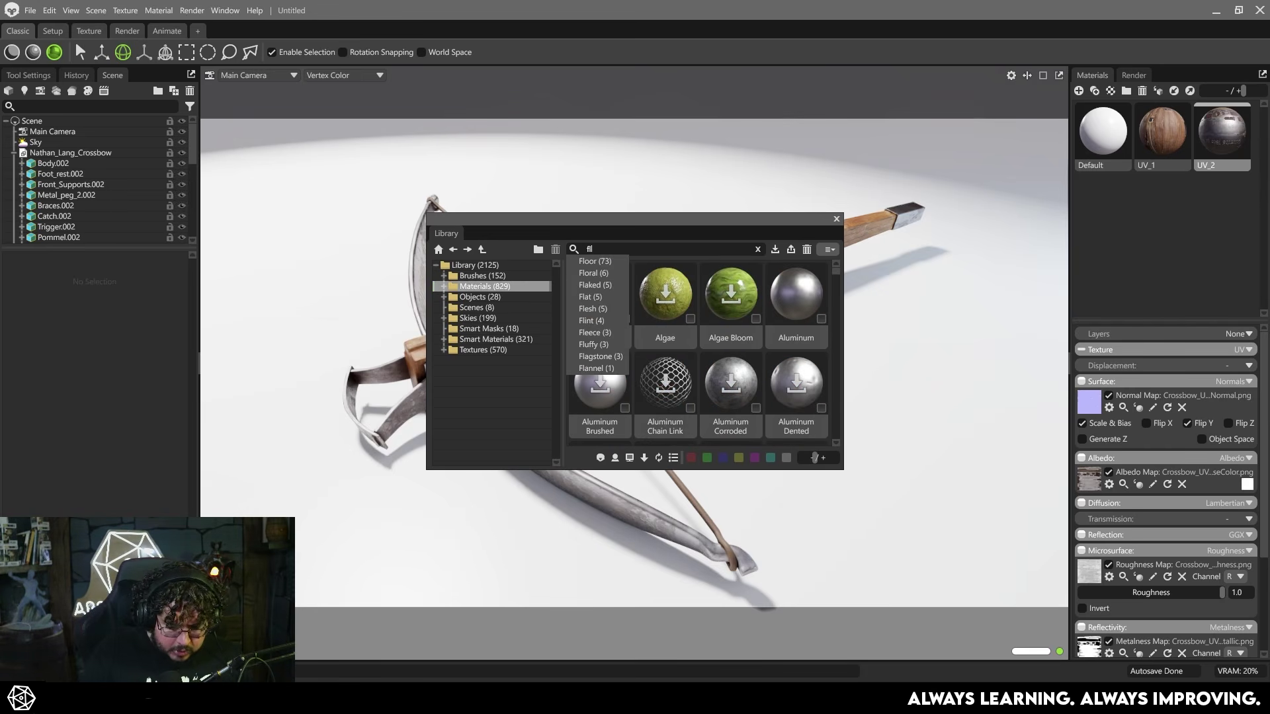
key("Return")
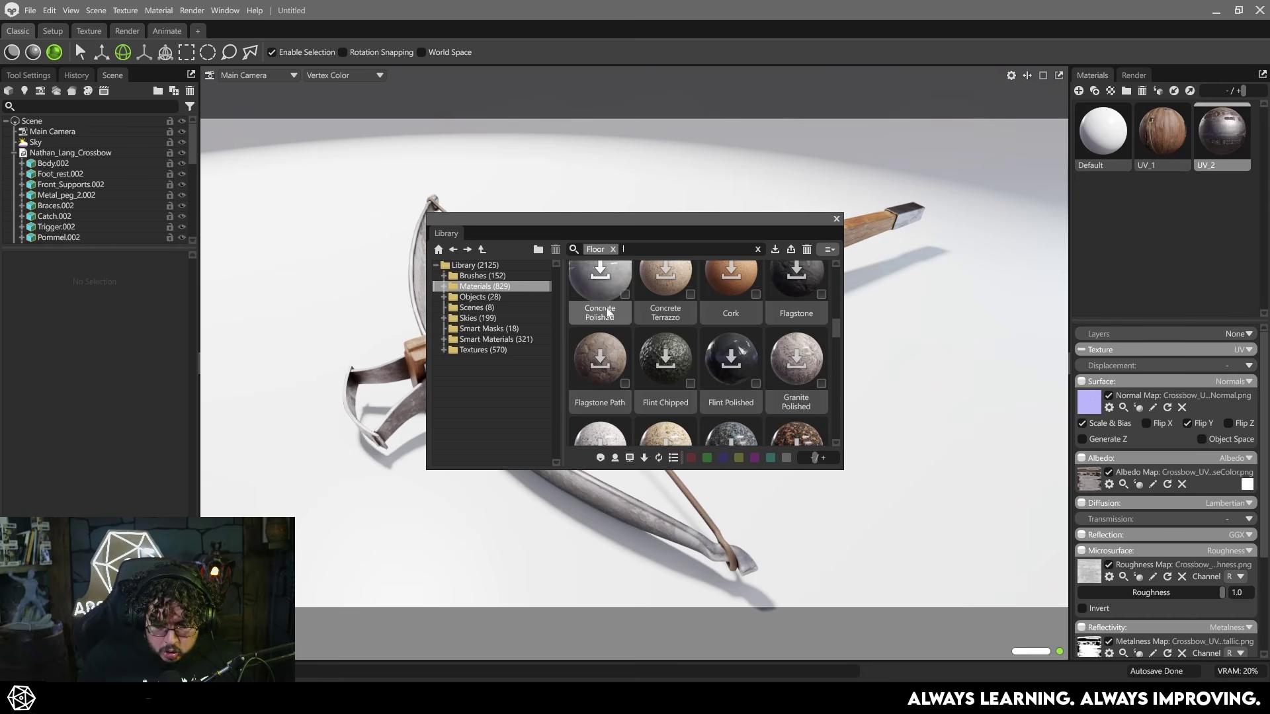
left_click(603, 365)
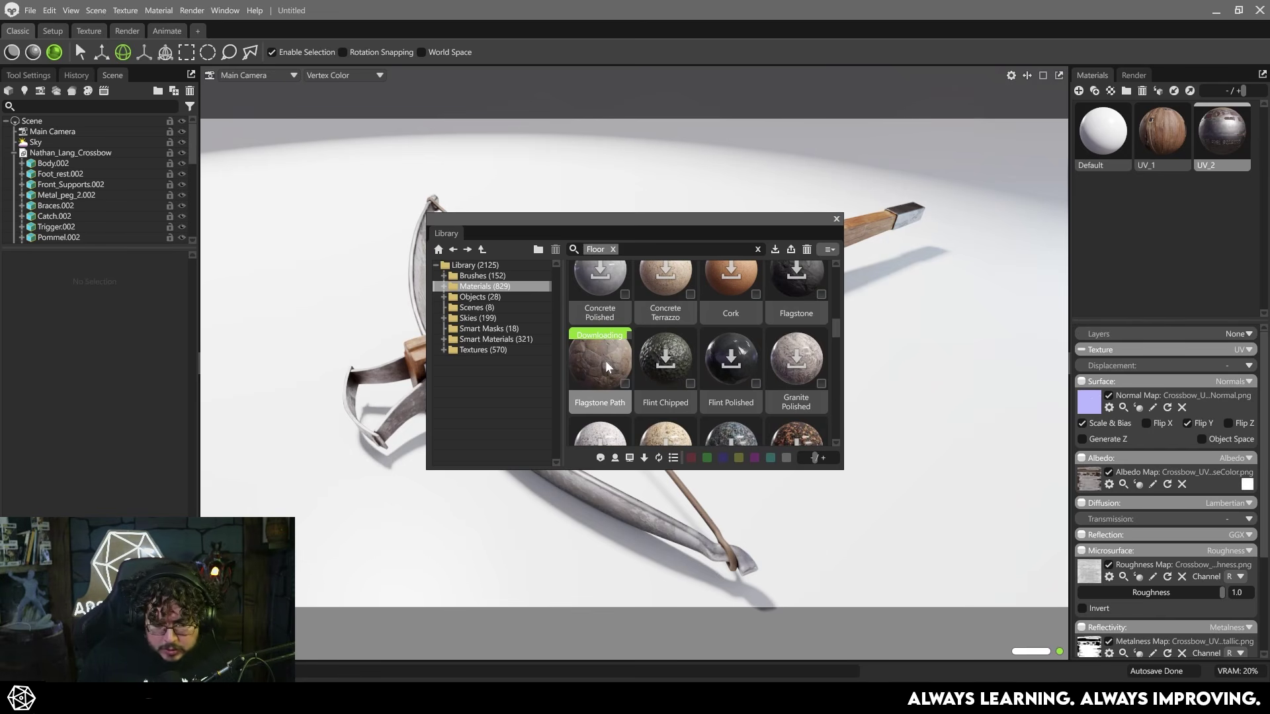
left_click(835, 220)
left_click_drag(1162, 132, 844, 431)
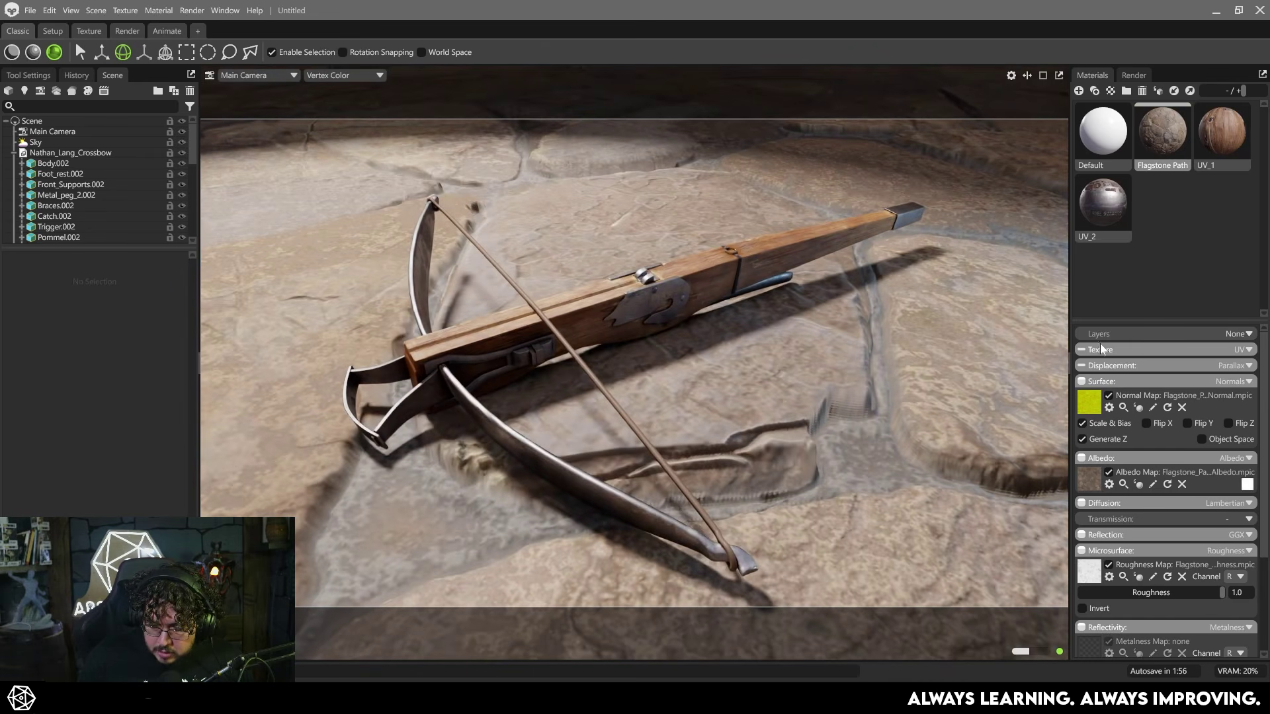
Set the Flagstone Path material's texture tiling to 4.
left_click(1220, 350)
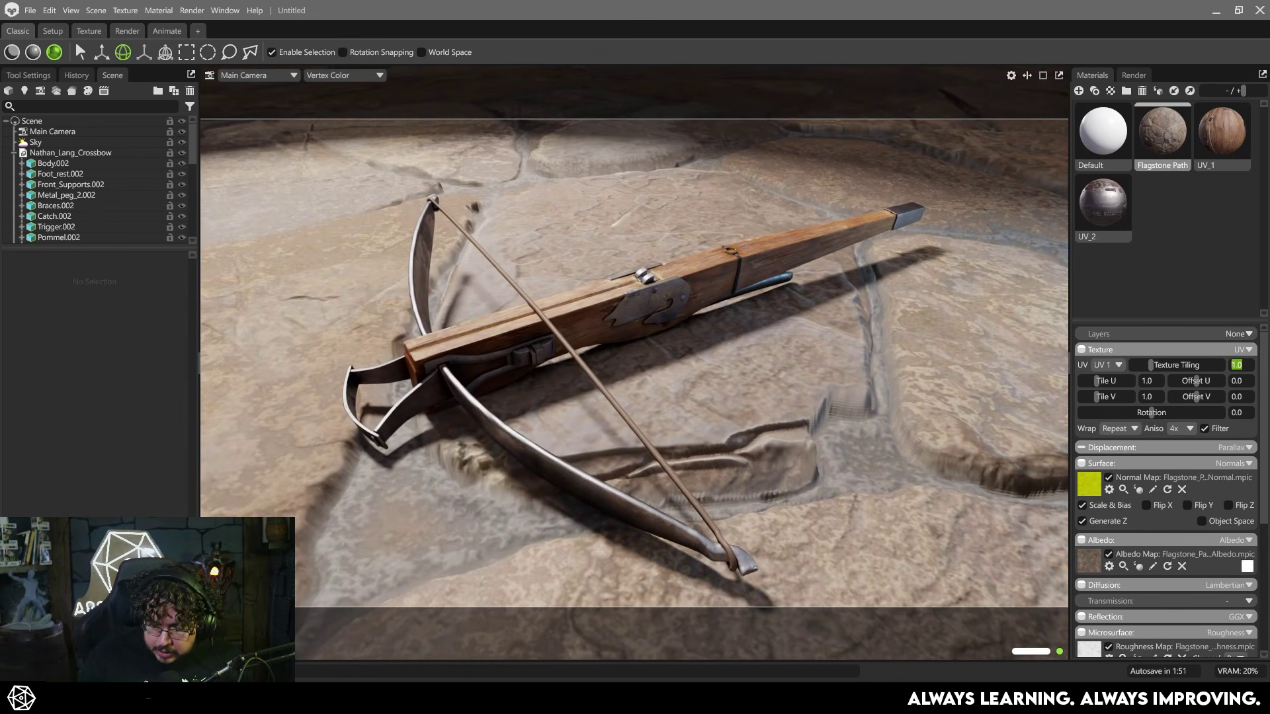
type("4")
key("Return")
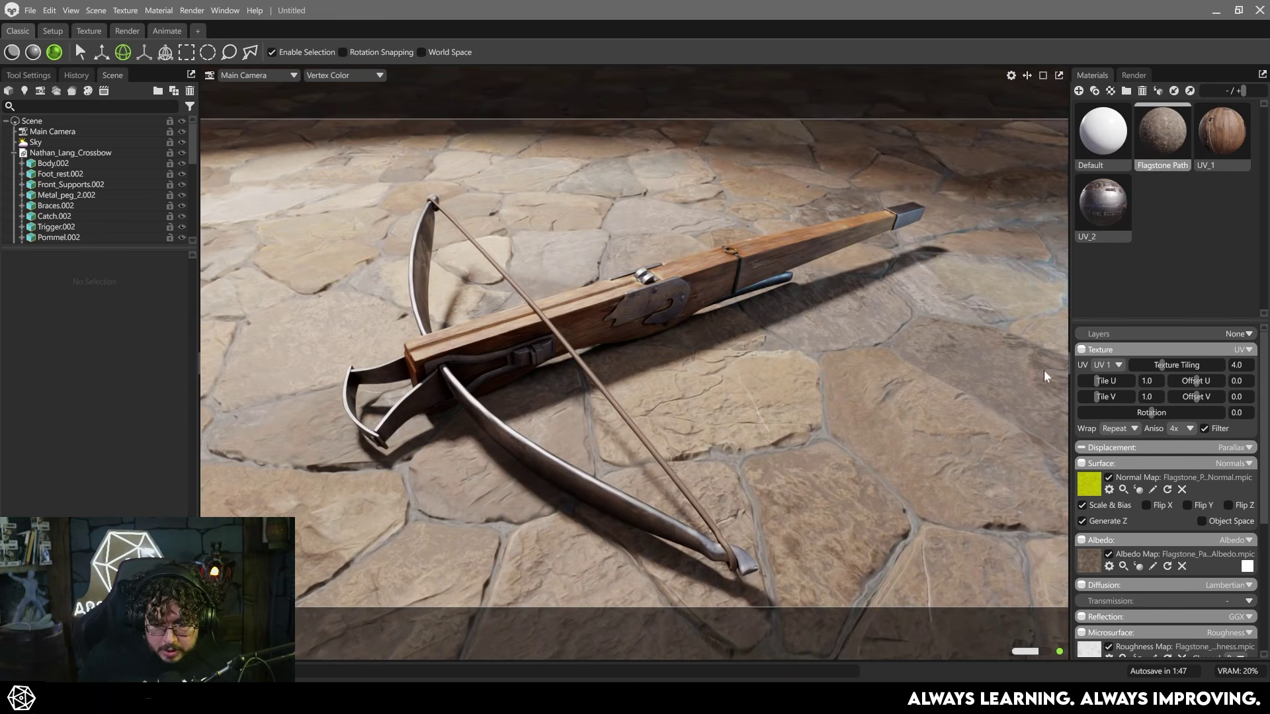
Darken the Flagstone Path material by tinting its albedo with the warm grey 8a8882.
left_click(1246, 566)
mouse_move(497, 306)
left_mouse_down()
mouse_move(474, 349)
mouse_move(475, 322)
mouse_move(513, 336)
mouse_move(486, 329)
left_mouse_up()
left_click(533, 346)
left_click(657, 399)
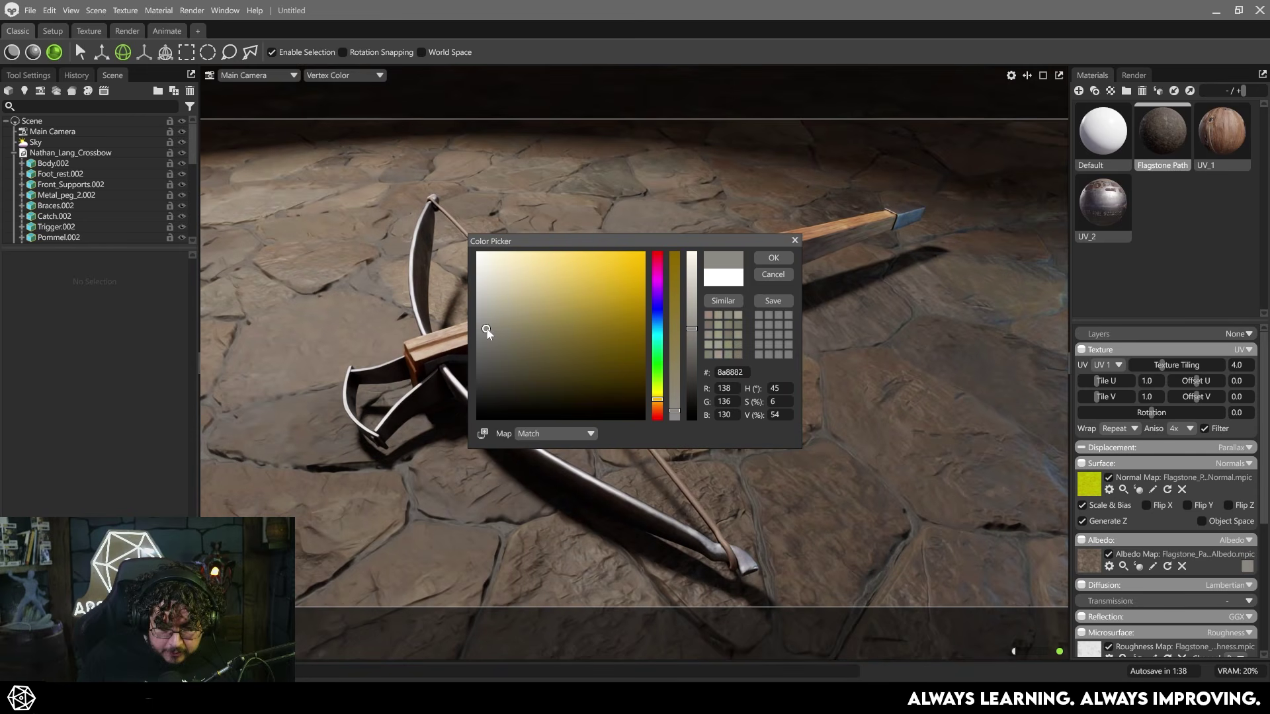
left_click(777, 257)
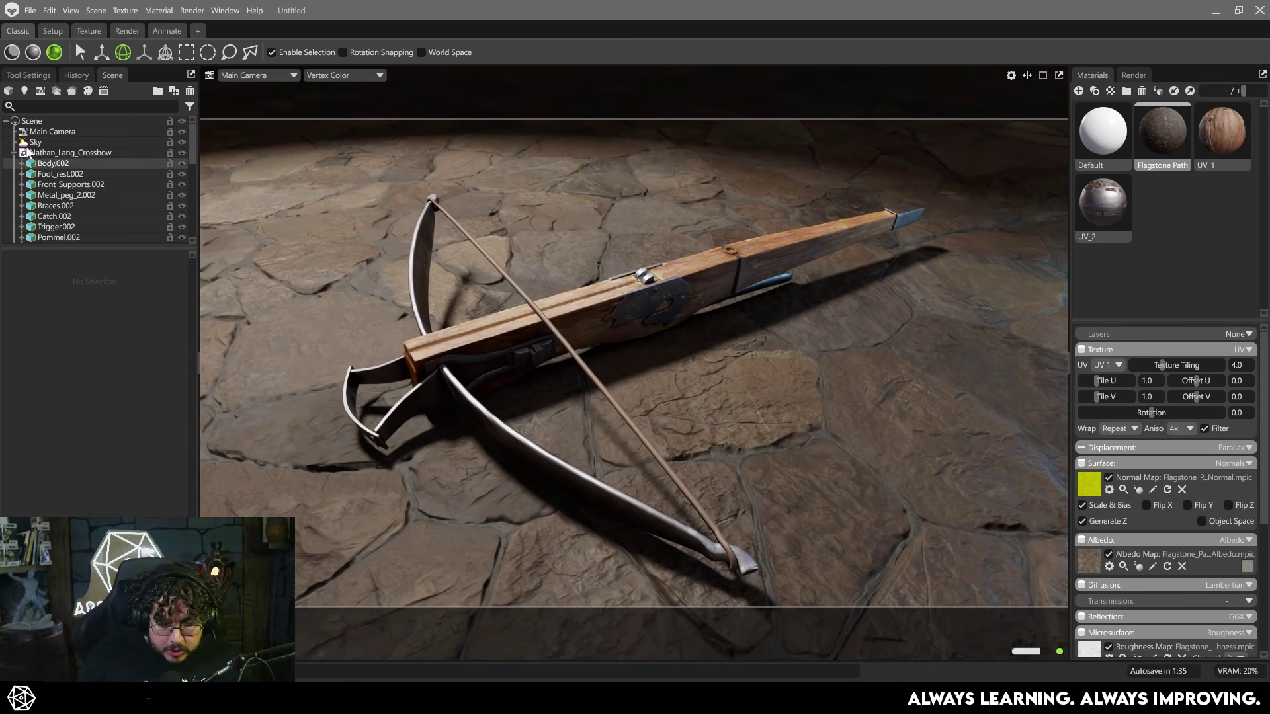
Set the Sky light's brightness to about 1.258.
left_click(36, 143)
left_click_drag(48, 314, 57, 311)
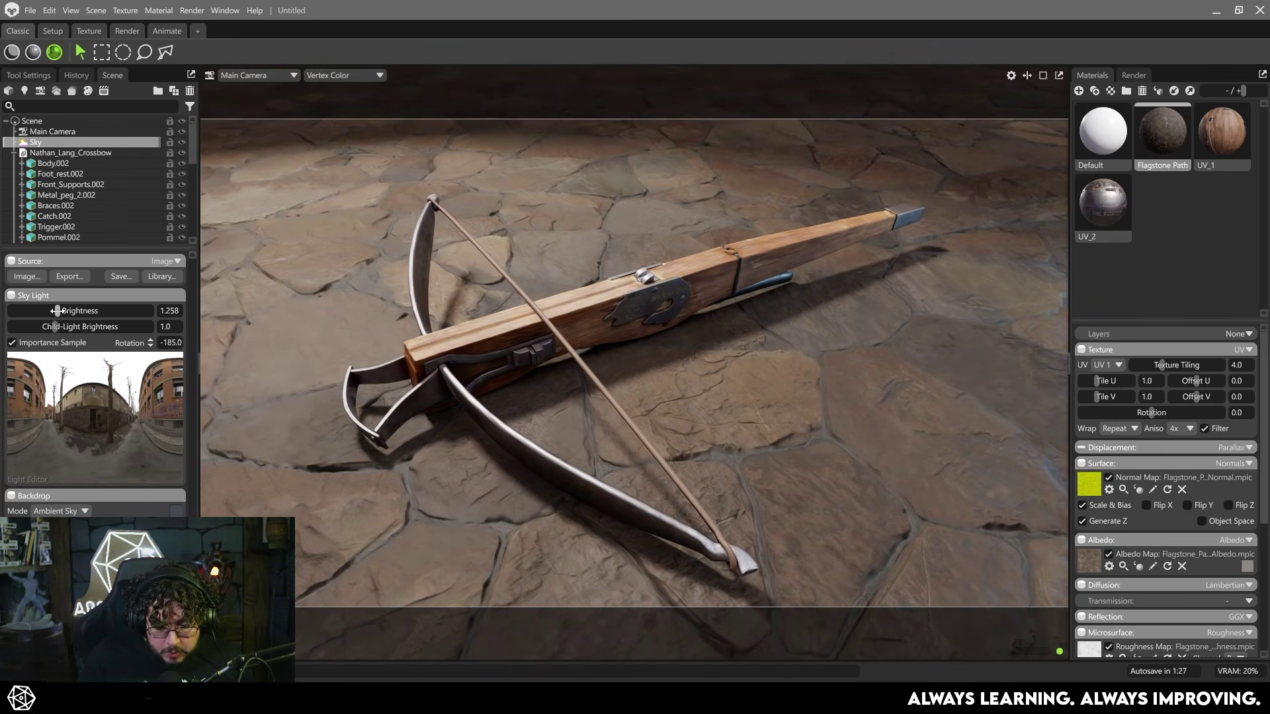
left_click_drag(484, 347, 531, 328)
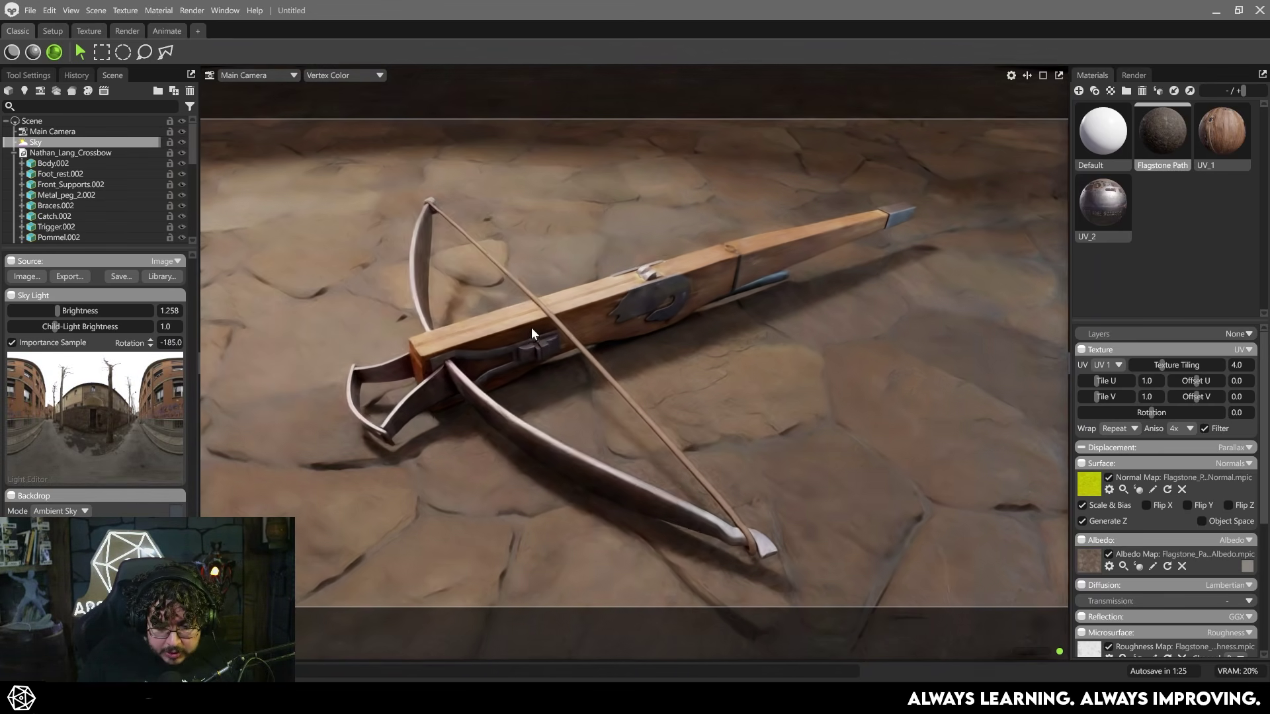
Set the Main Camera's focal length to 18 mm.
left_click(57, 131)
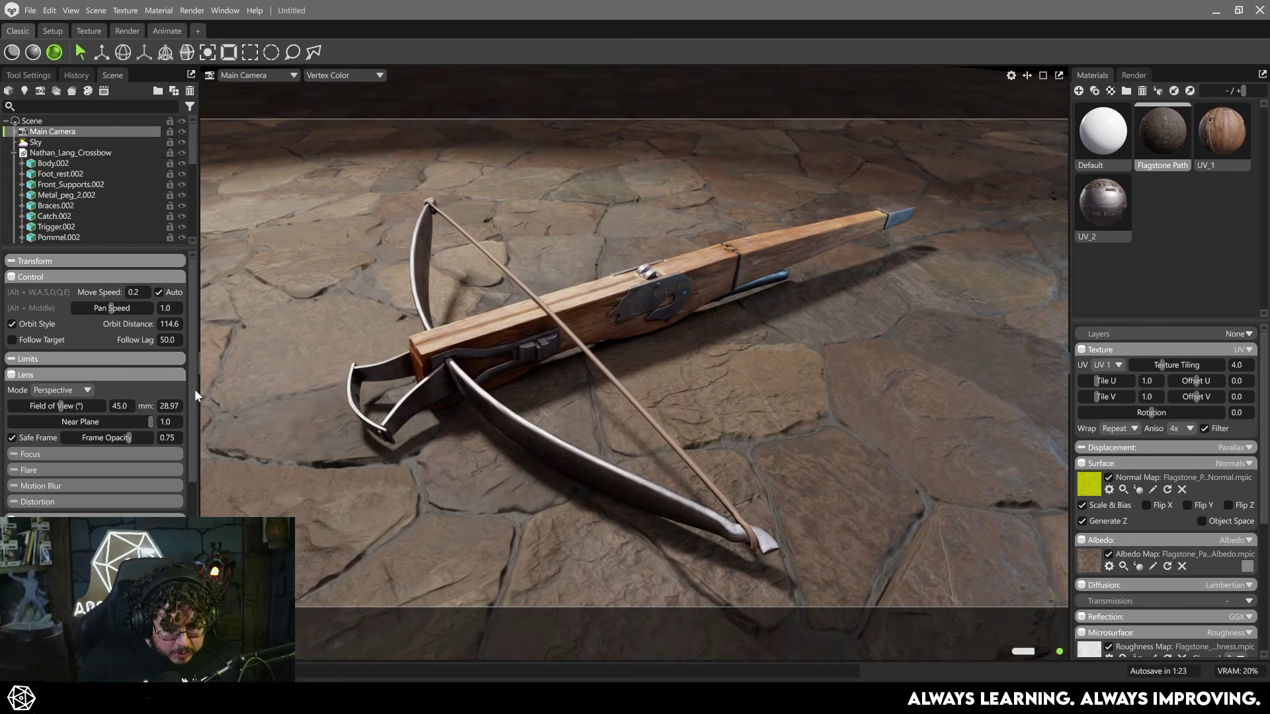
left_click(170, 406)
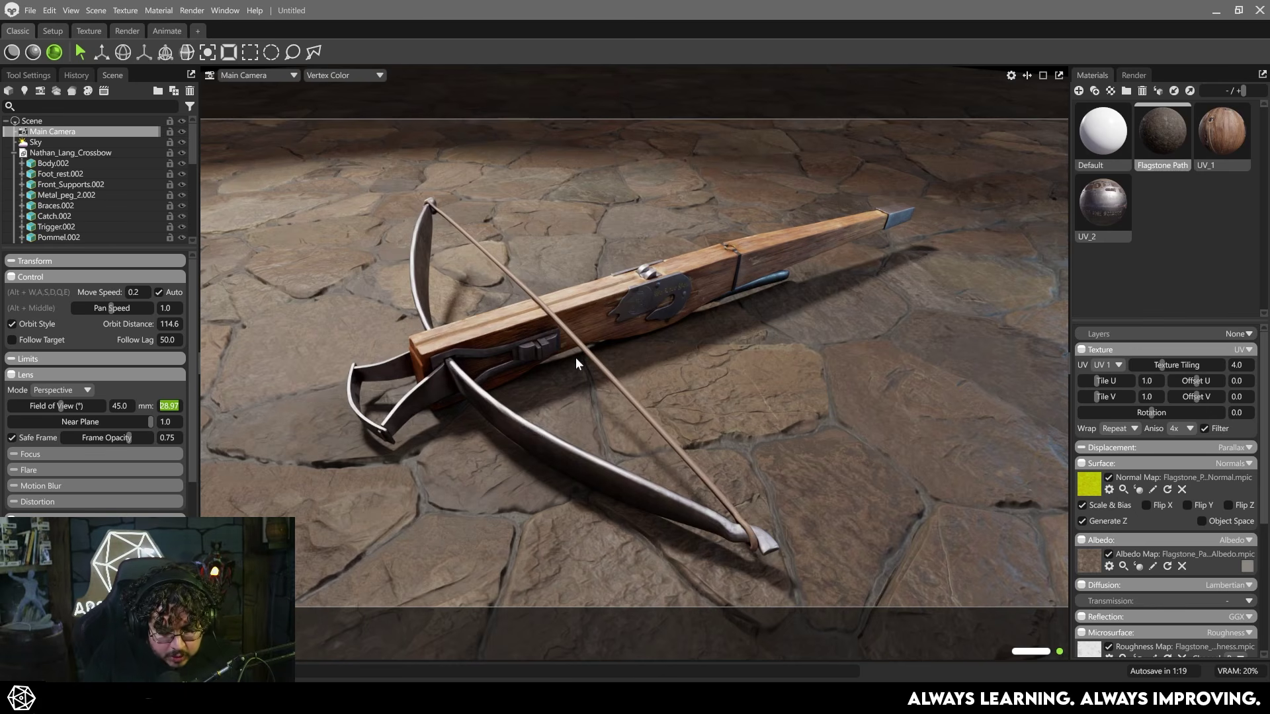
type("18")
key("Return")
left_click_drag(926, 337, 768, 350)
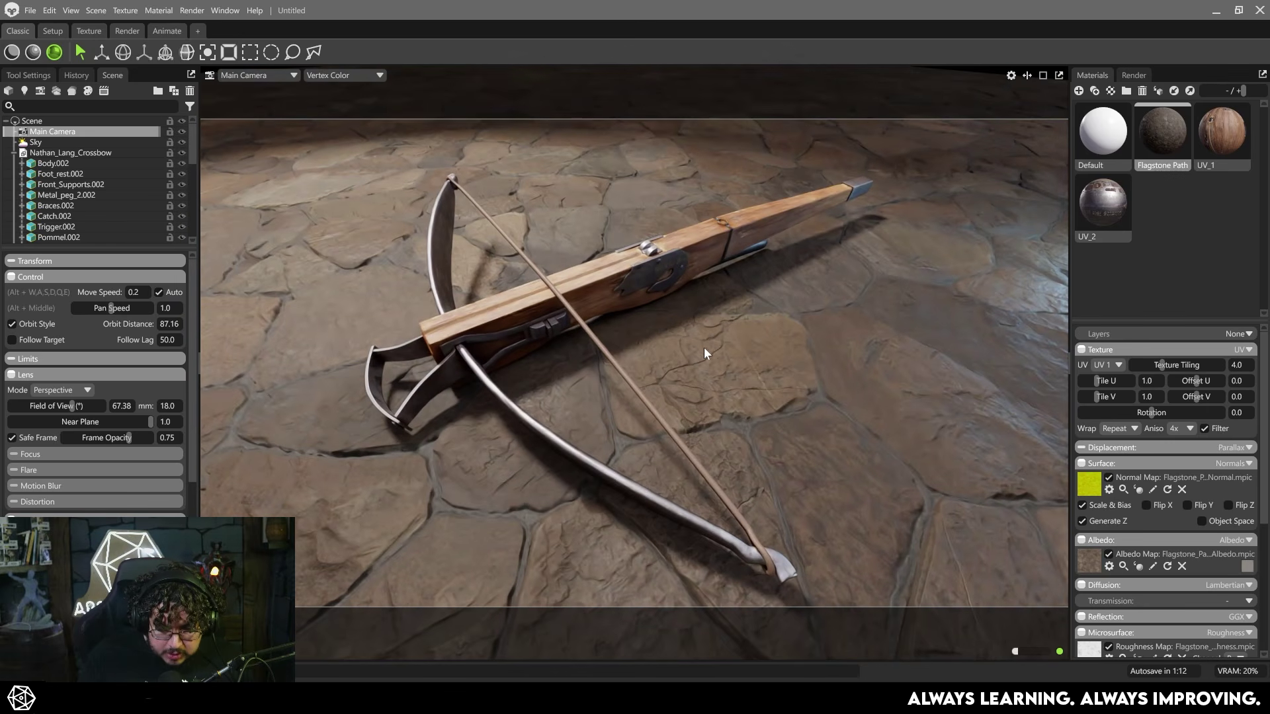
Set the Main Camera's focal length to 22 mm and reframe the crossbow within the safe frame.
left_click(171, 406)
type("22")
key("Return")
right_click_drag(546, 392, 545, 357, "alt")
left_click_drag(546, 356, 547, 347)
right_click_drag(547, 348, 546, 364, "alt")
Try a strong vignette on the Main Camera, then reduce its strength to a faint level.
scroll(26, 463, "down", 9)
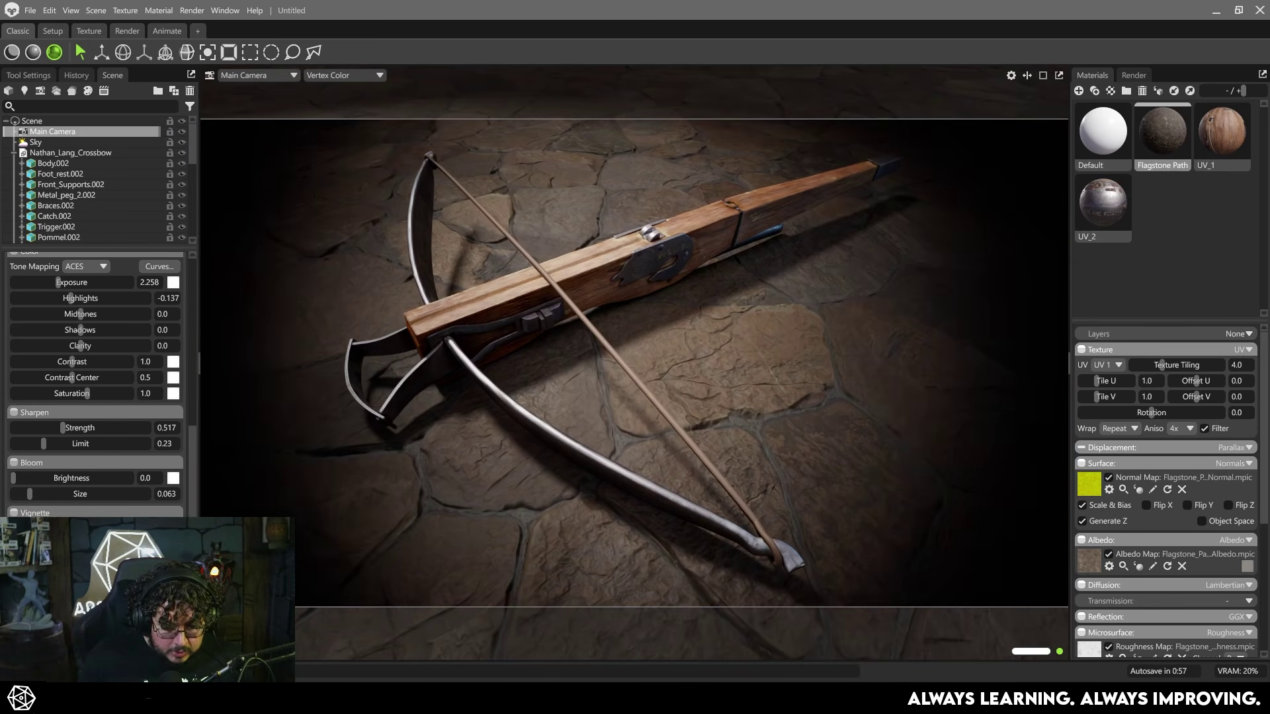
left_click_drag(73, 528, 32, 528)
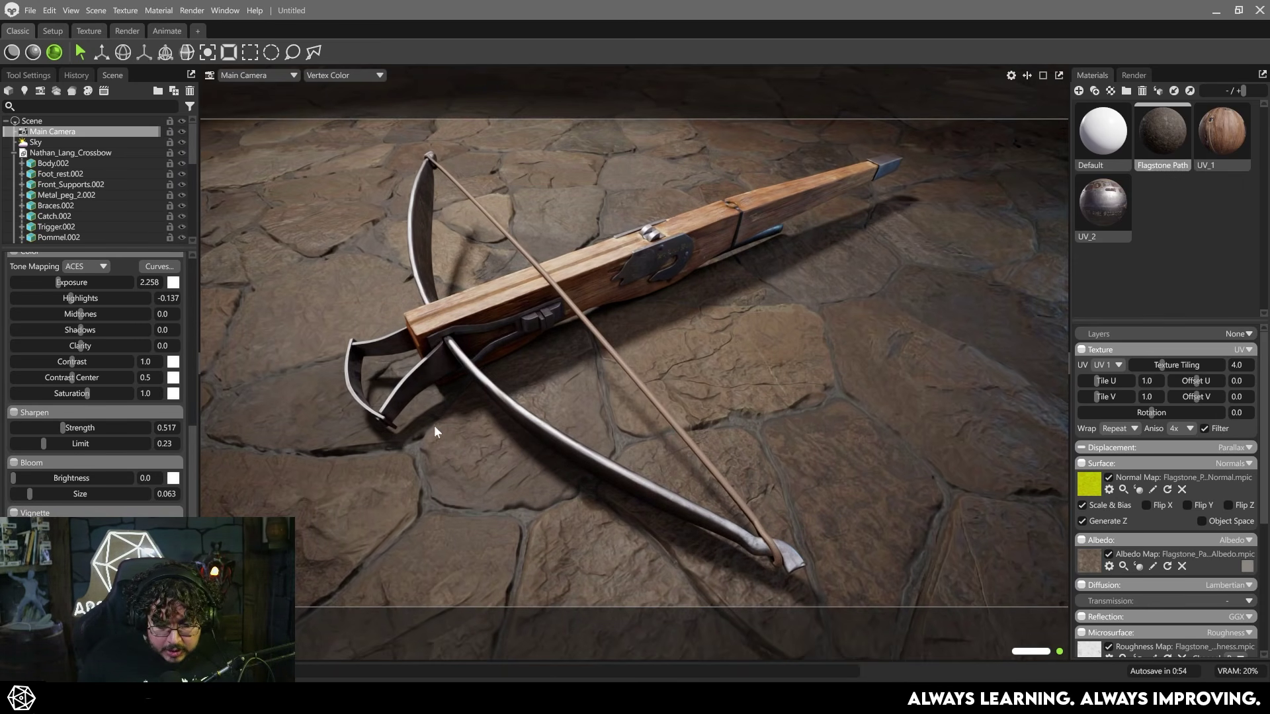
left_click_drag(433, 426, 433, 422)
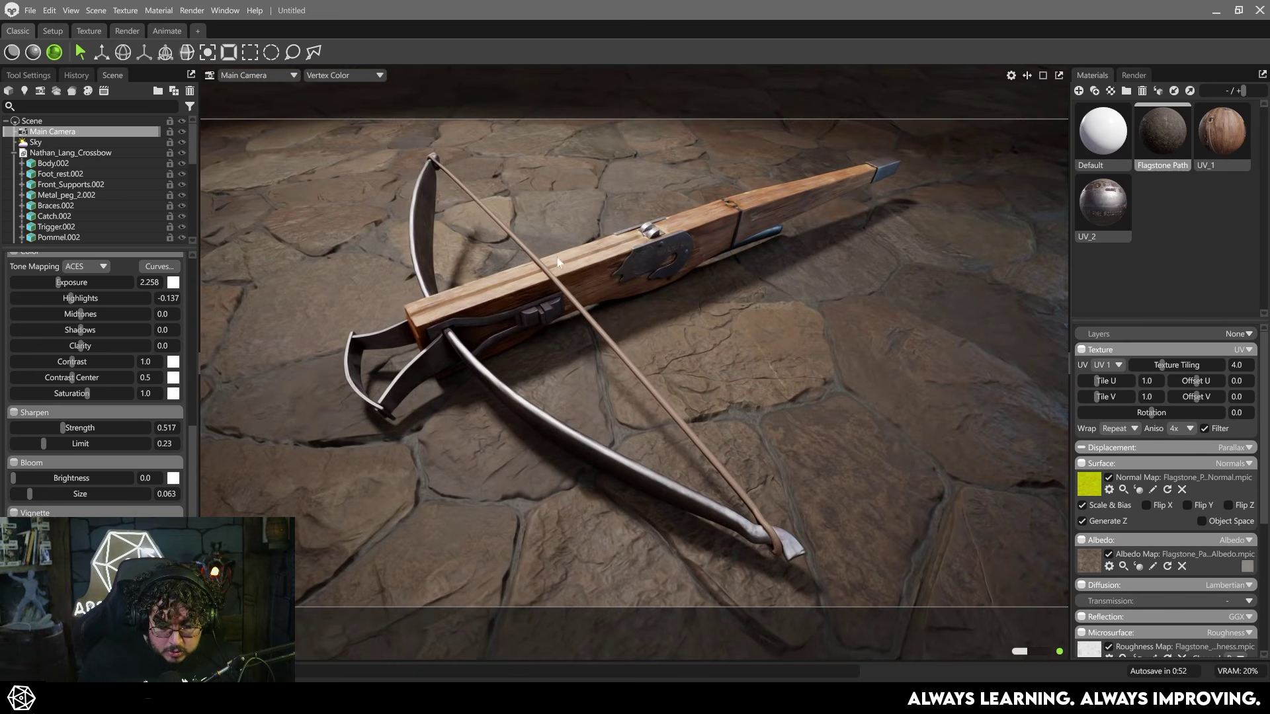
Create a new camera and pull its view back to show the crossbow together with all the scene lights.
scroll(83, 175, "down", 8)
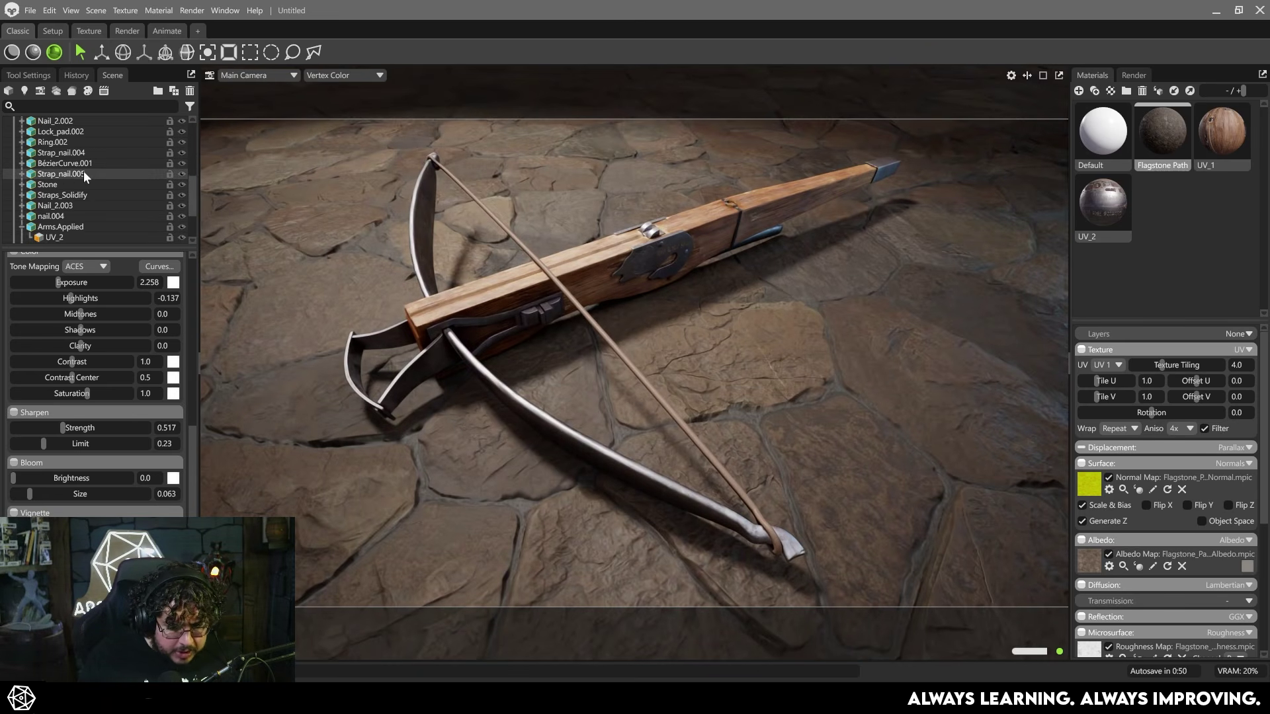
left_click(272, 73)
mouse_move(276, 86)
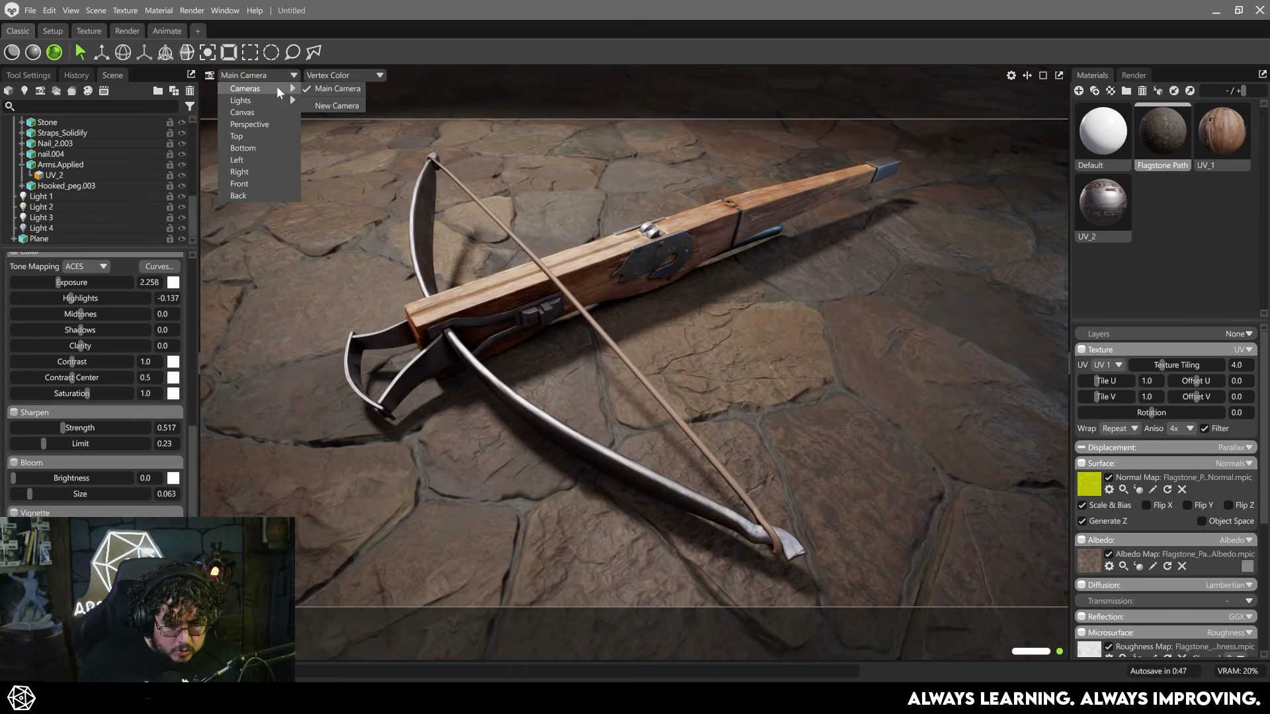
left_click(334, 104)
scroll(760, 397, "down", 10)
left_click_drag(772, 405, 712, 320)
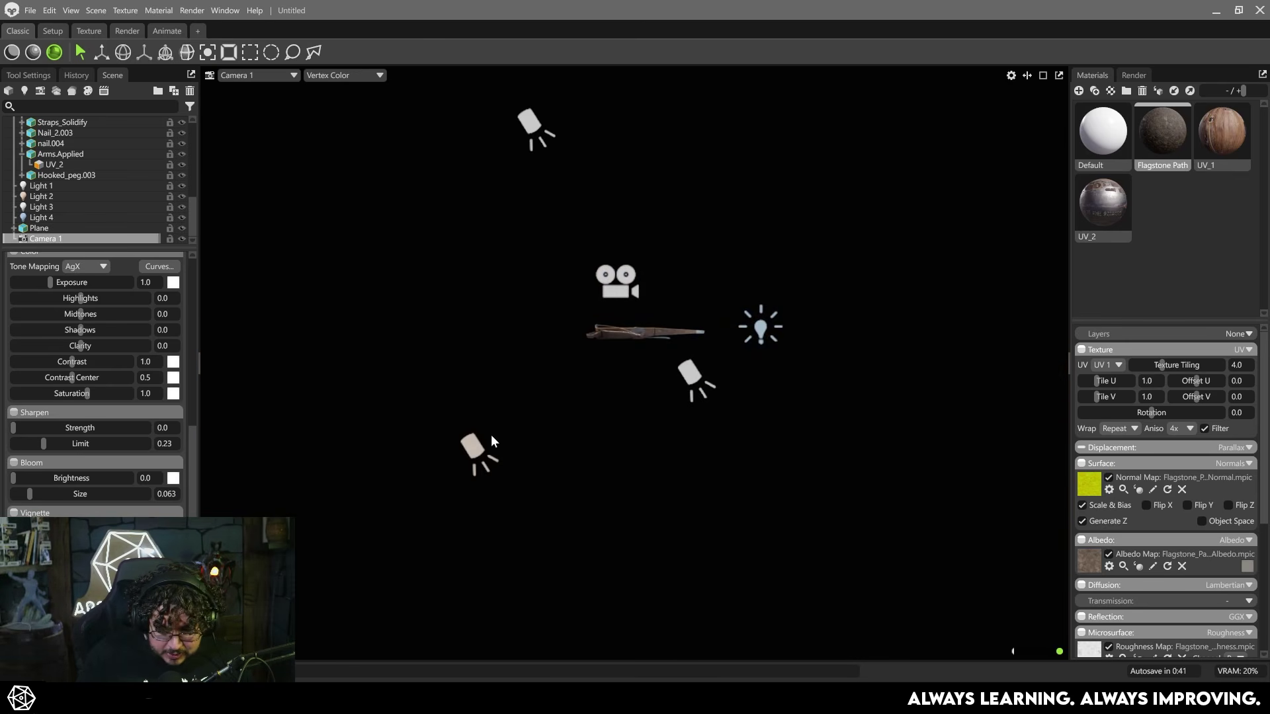
Reposition the Light 2 spotlight around the crossbow and rotate its beam to shine across the model and floor.
left_click(479, 450)
left_click_drag(734, 359, 857, 298)
key("w")
key("e")
key("w")
left_click_drag(914, 247, 522, 336)
left_click(452, 387)
left_click_drag(448, 386, 1109, 336)
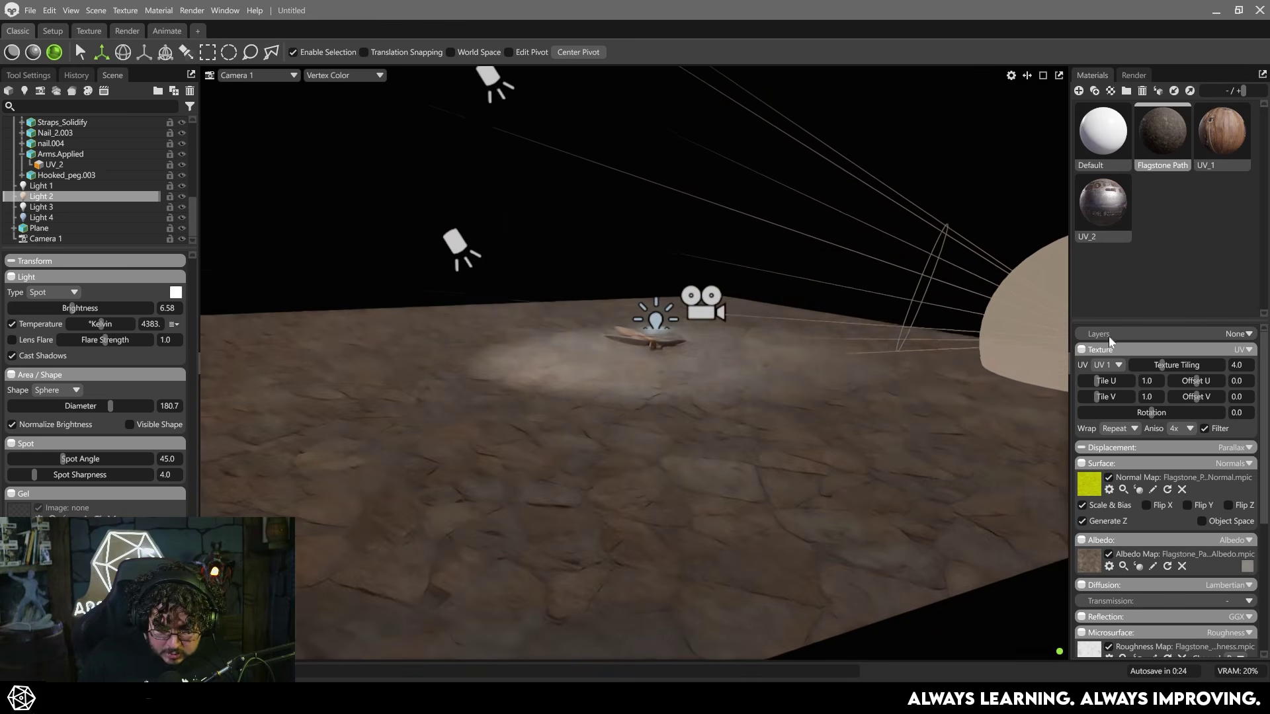
key("e")
left_click_drag(995, 309, 974, 485)
key("w")
Return to the Main Camera view and set Light 2's brightness to about 6.792.
left_click(257, 76)
mouse_move(256, 87)
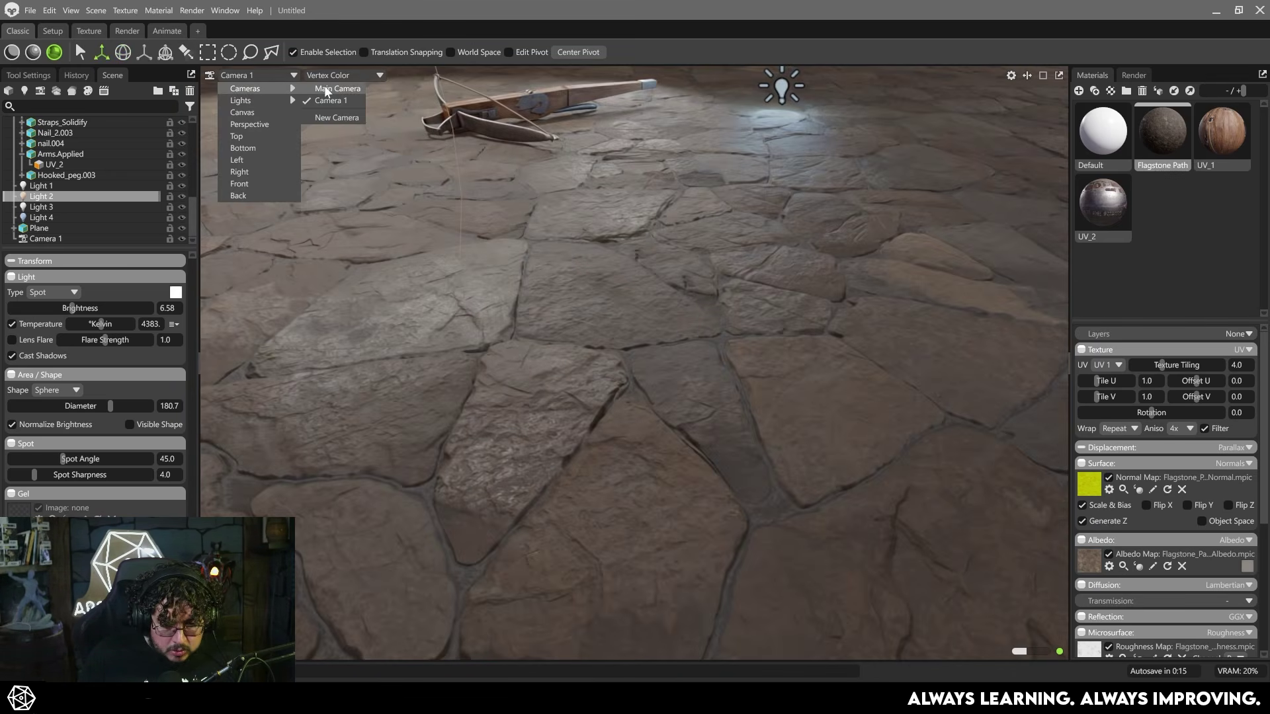
left_click(324, 89)
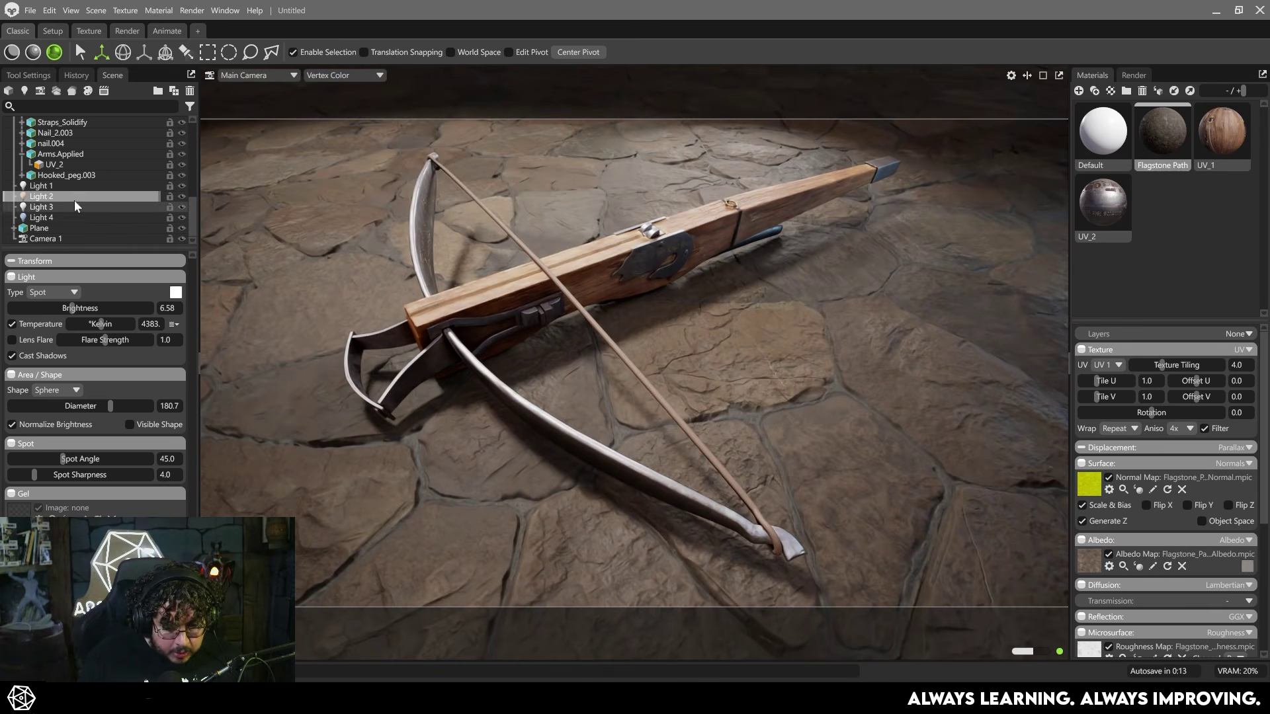
left_click_drag(70, 310, 74, 302)
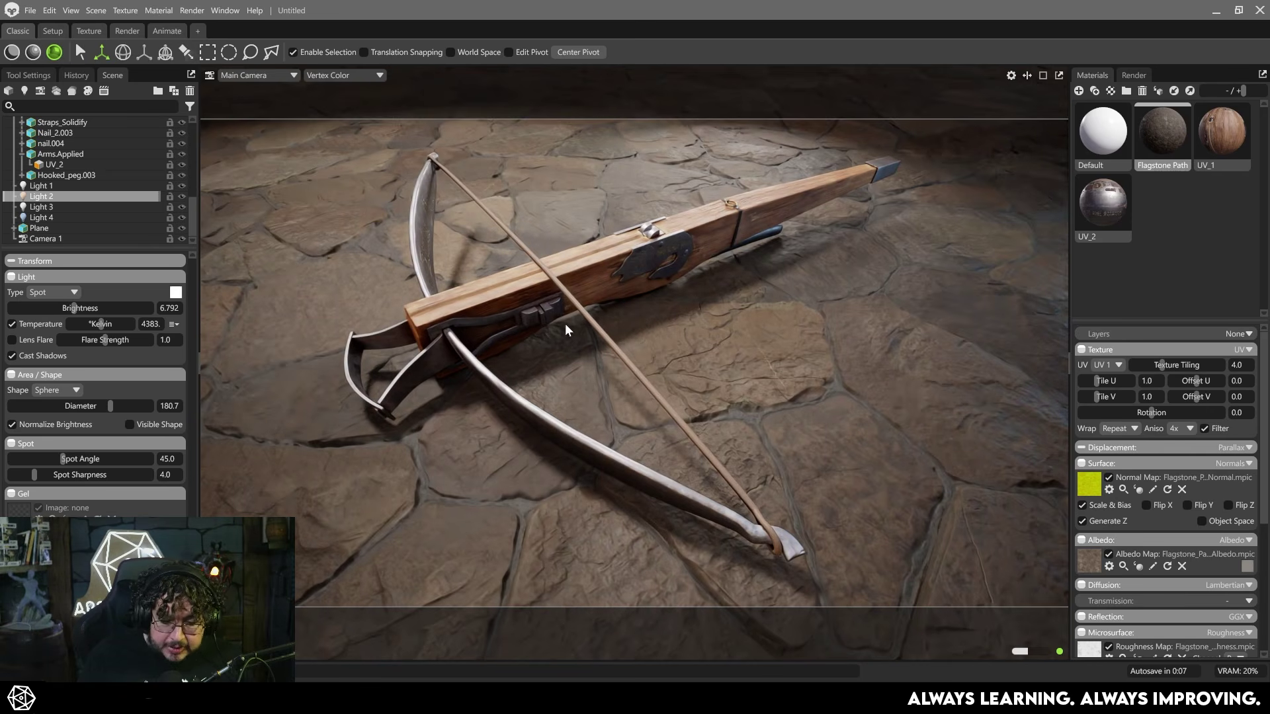
middle_click_drag(561, 320, 588, 331)
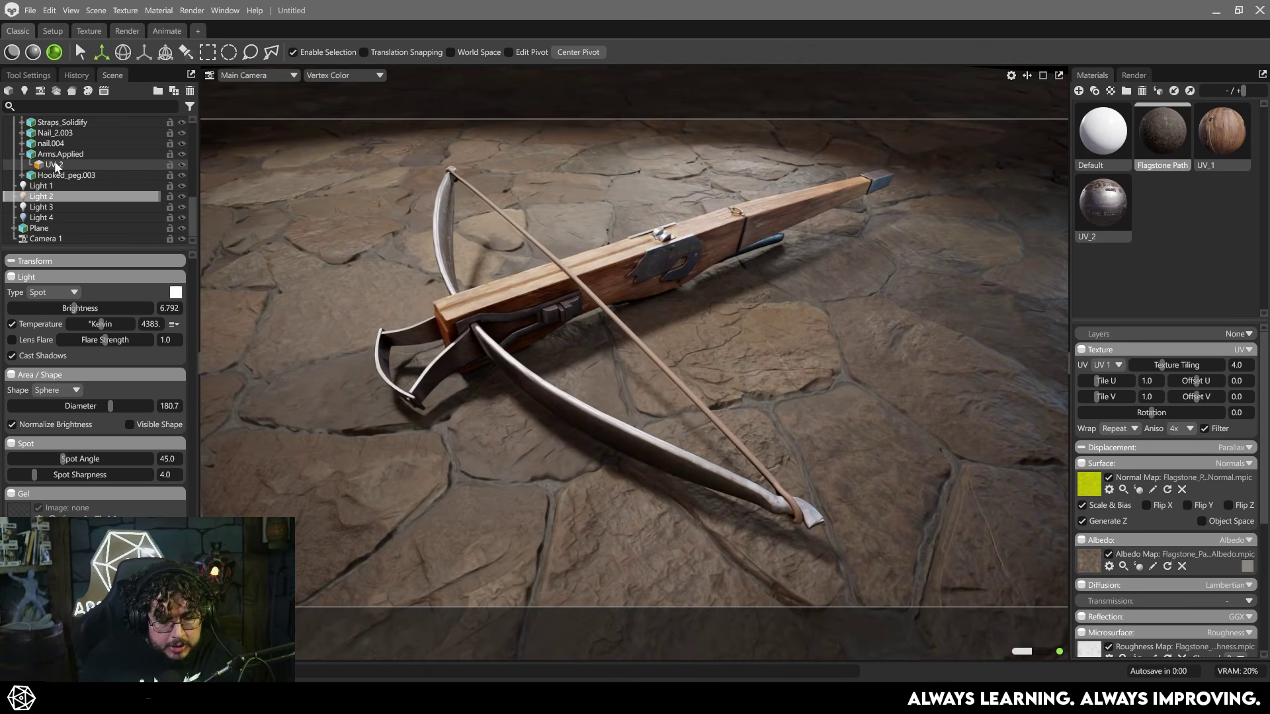
Reshape the Main Camera's Blue channel color curve, lifting its shadows and lowering its midtones.
scroll(48, 154, "up", 5)
scroll(49, 133, "up", 1)
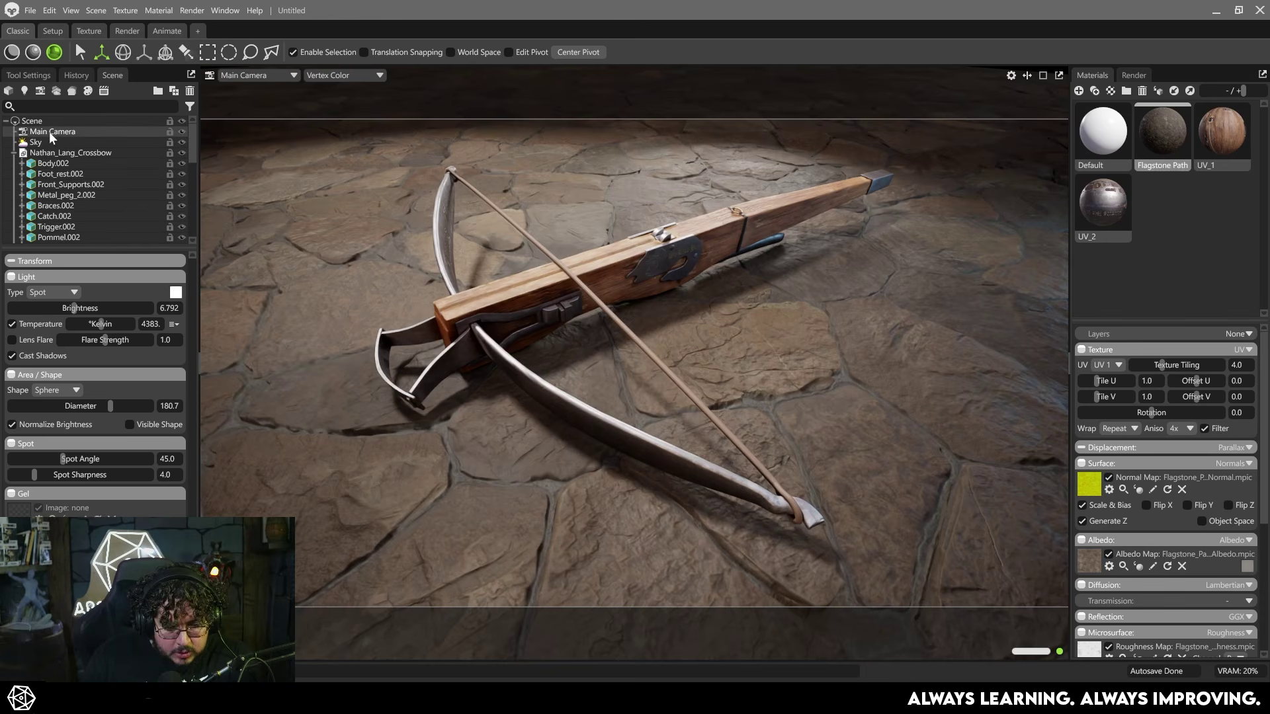
left_click(49, 131)
scroll(163, 474, "down", 3)
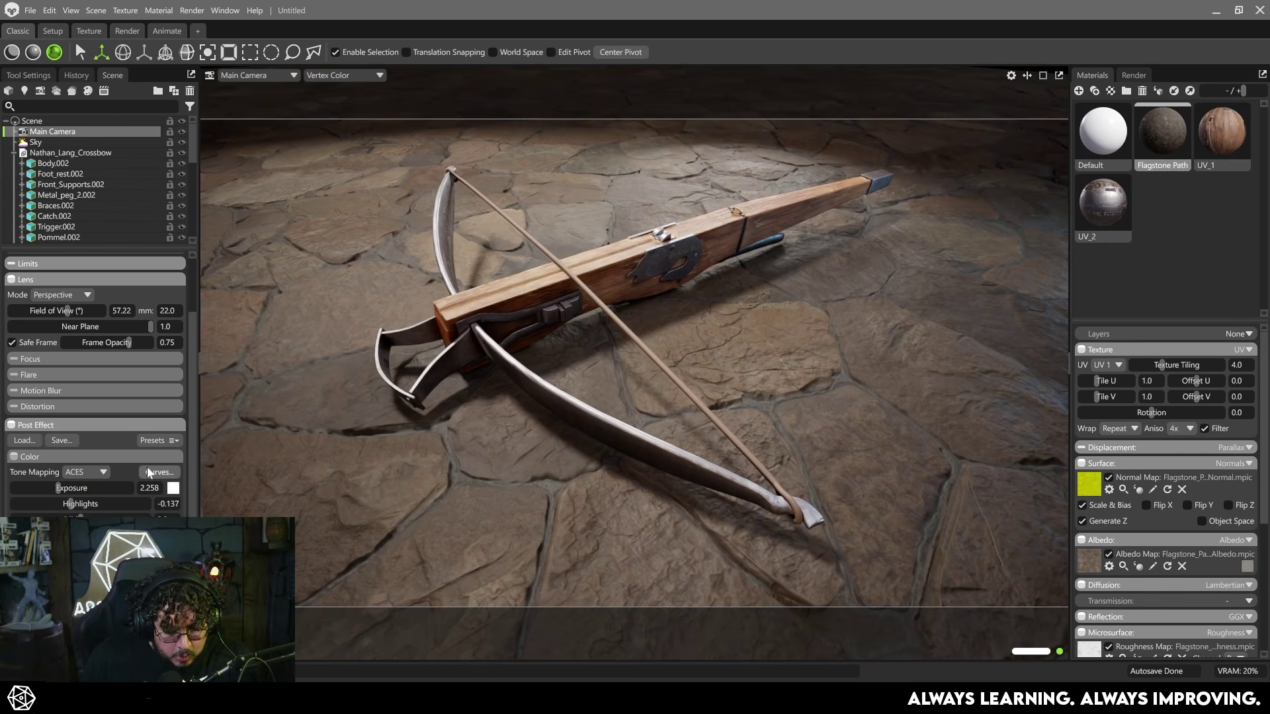
left_click(159, 472)
left_click_drag(652, 246, 952, 205)
left_click(904, 222)
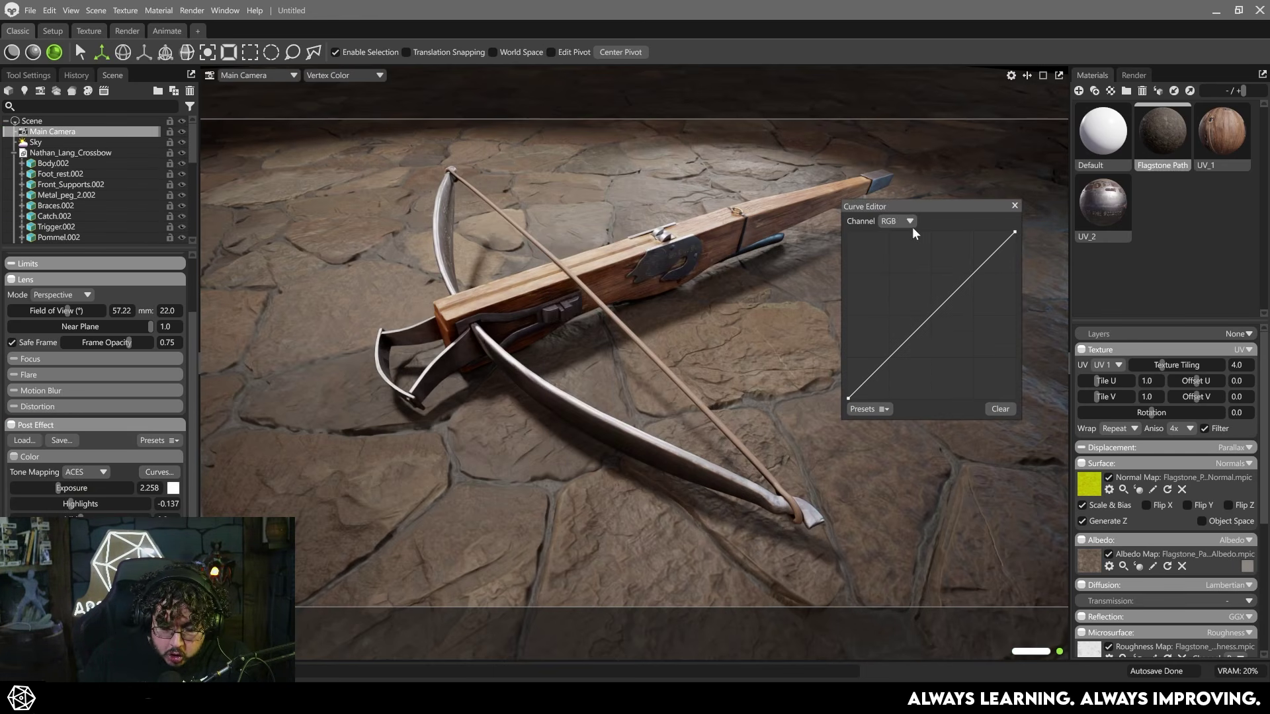
left_click(899, 258)
left_click_drag(880, 366, 875, 364)
left_click_drag(921, 318, 935, 320)
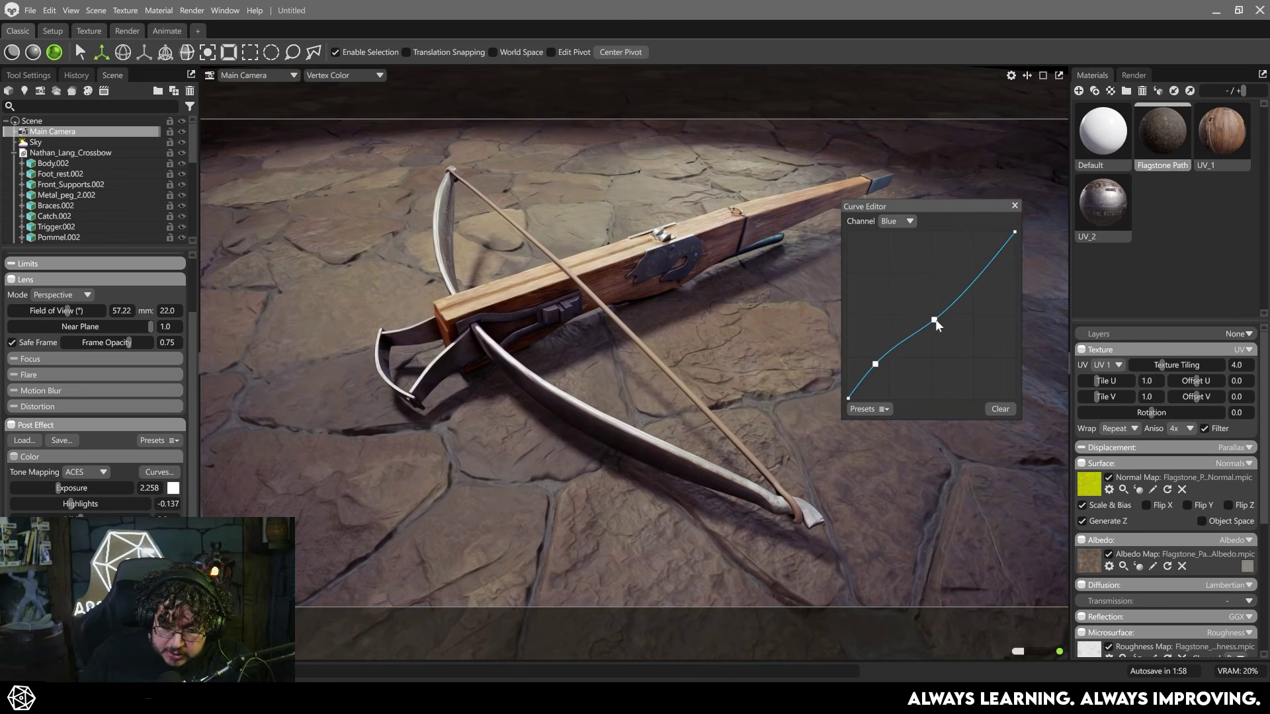
Shape the Red channel curve into a gentle S with raised highlights, lowered shadows and an added midpoint, and close the Curve Editor.
left_click(900, 220)
left_click(896, 233)
left_click_drag(967, 277, 964, 272)
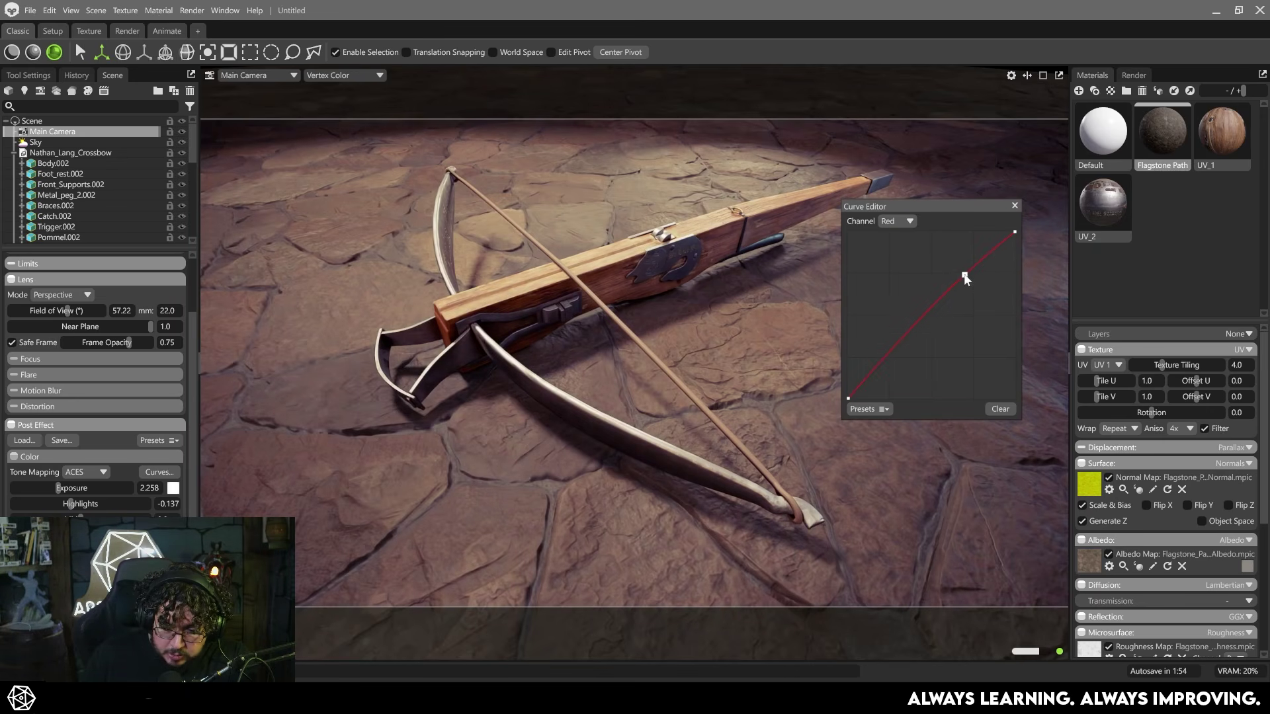
left_click_drag(886, 357, 894, 363)
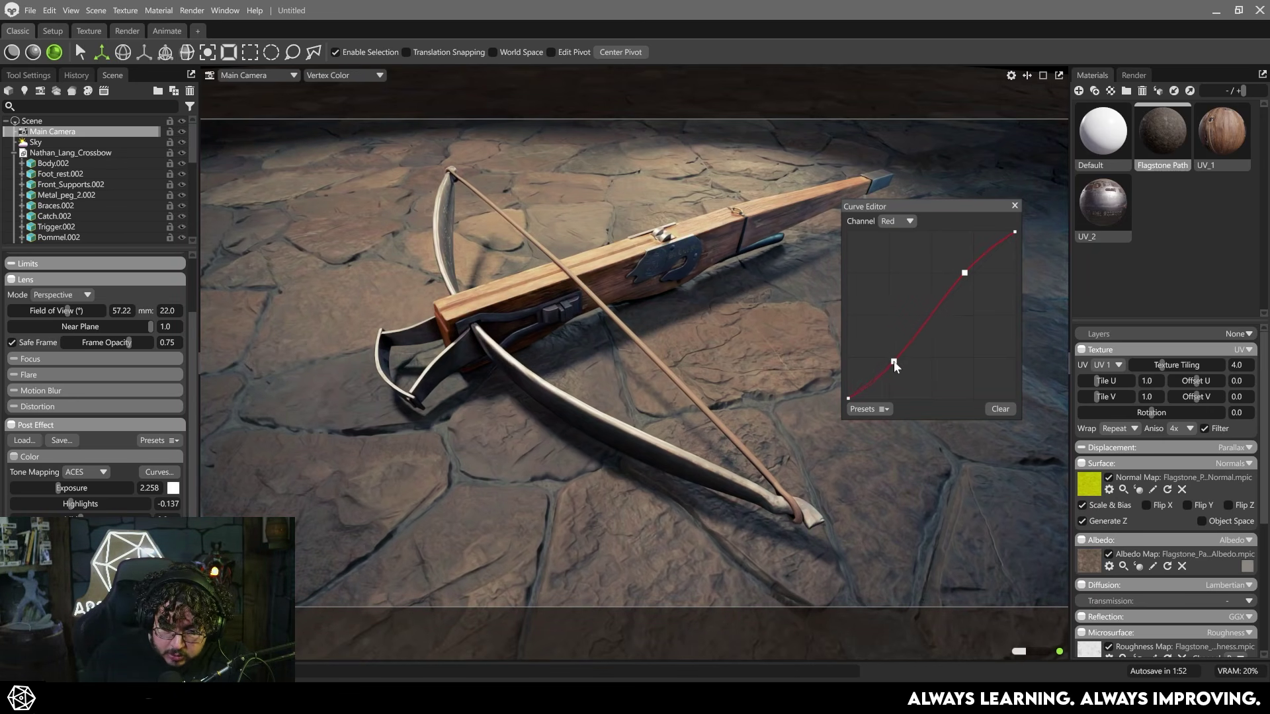
left_click(941, 301)
left_click(1015, 205)
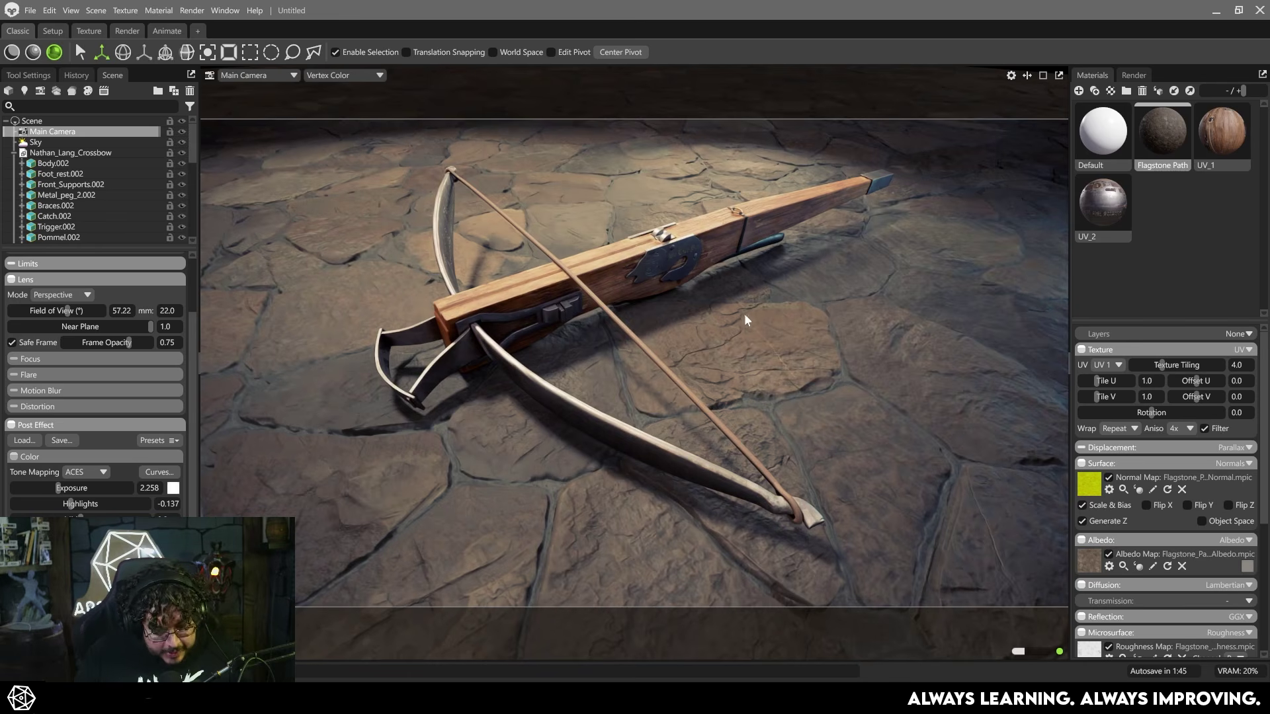
Soften the Main Camera's Blue channel curve by moving its points closer to the diagonal and adding a highlight point.
mouse_move(718, 325)
left_mouse_down()
mouse_move(734, 348)
mouse_move(746, 339)
mouse_move(723, 341)
left_mouse_up()
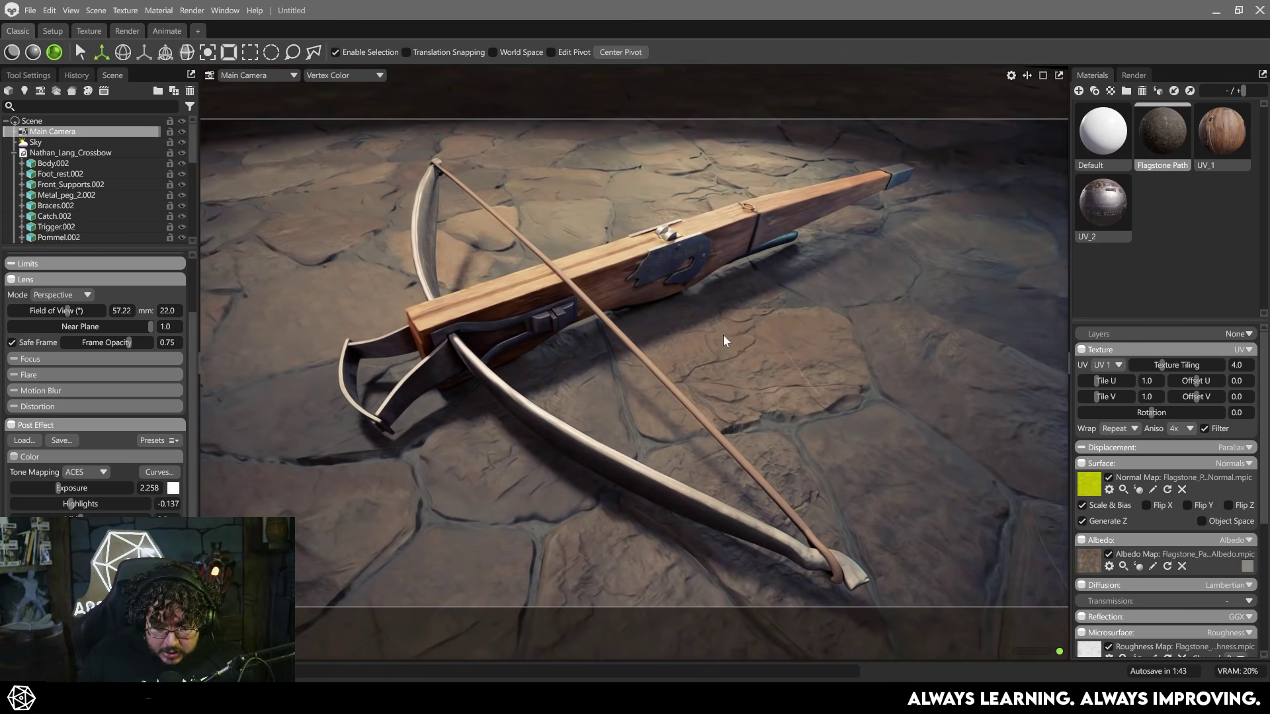
scroll(779, 331, "down", 1)
left_click(171, 465)
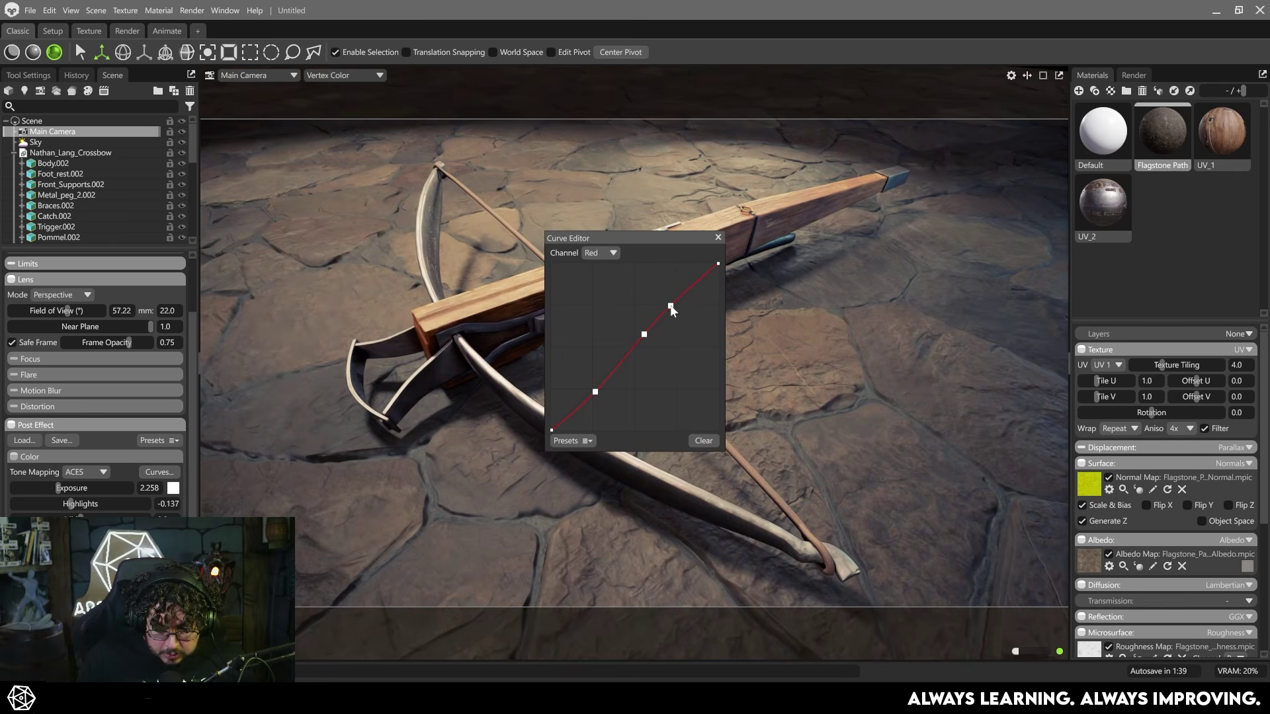
left_click(602, 253)
left_click(599, 288)
left_click_drag(580, 394, 583, 397)
left_click_drag(690, 308, 694, 303)
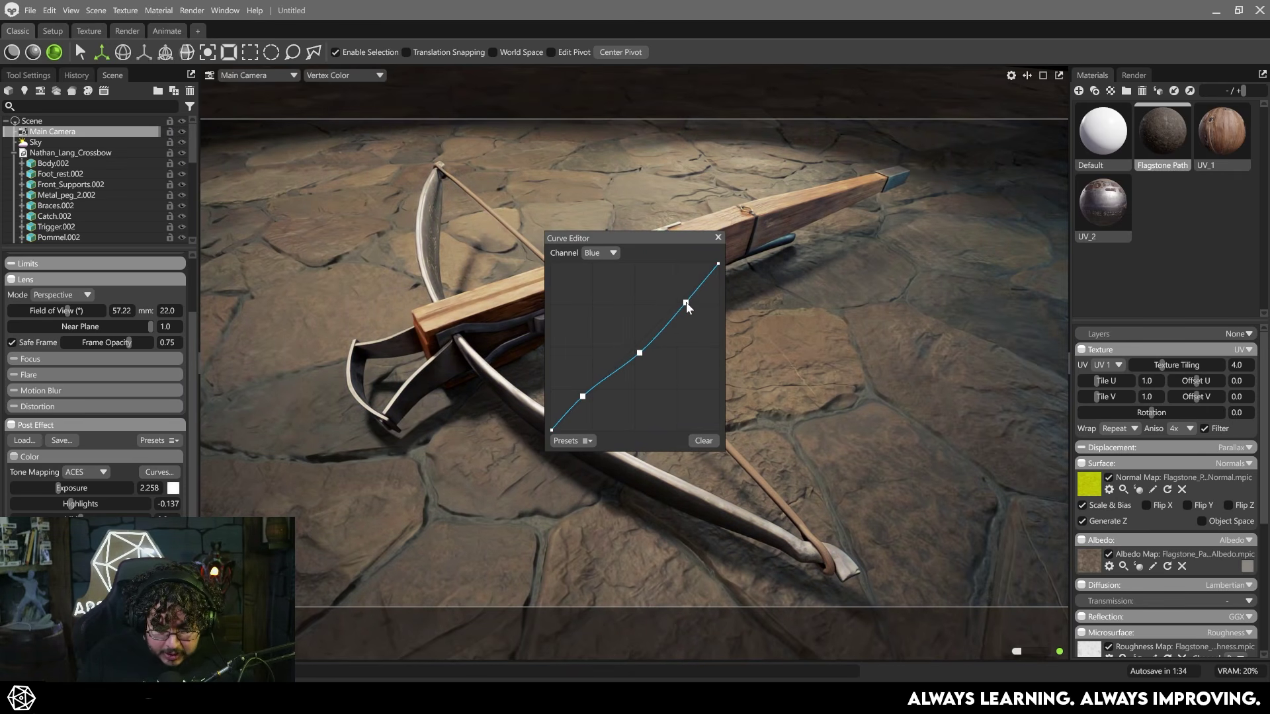
left_click_drag(652, 348, 646, 343)
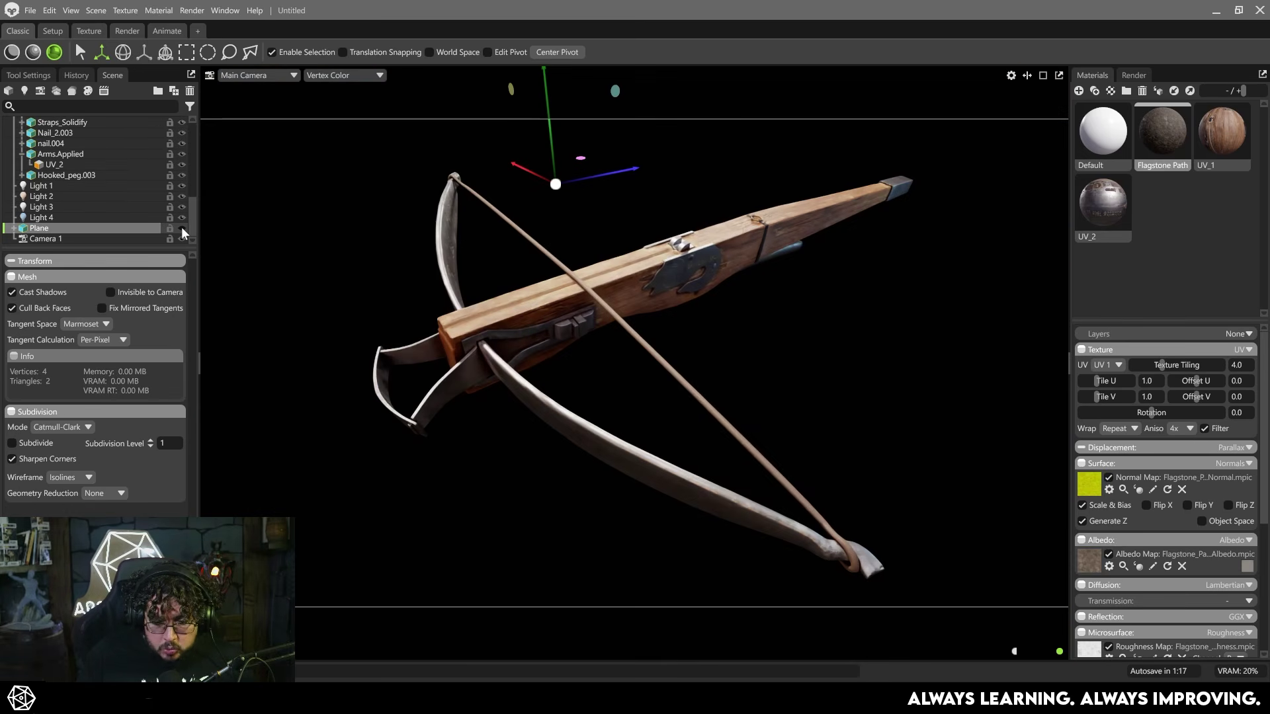
Compare the crossbow with and without the flagstone floor Plane, and leave the Plane hidden against the black background.
left_click(181, 227)
left_click(181, 227)
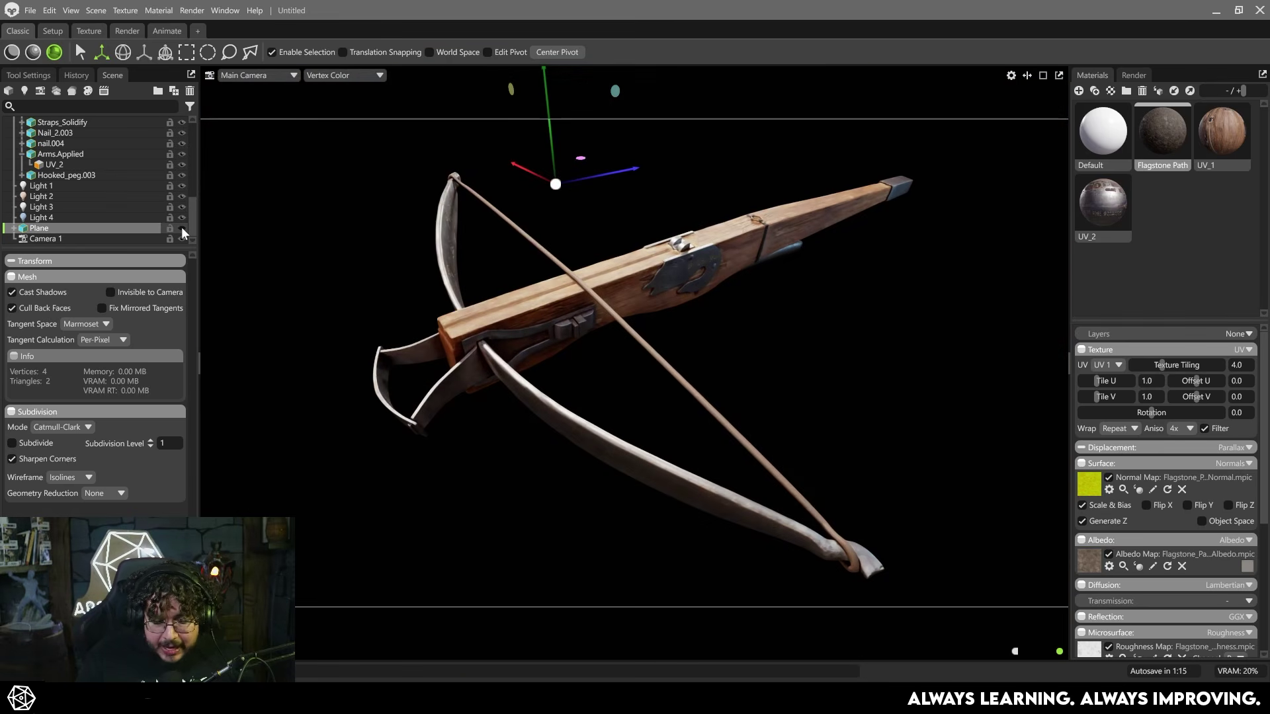
scroll(744, 363, "down", 1)
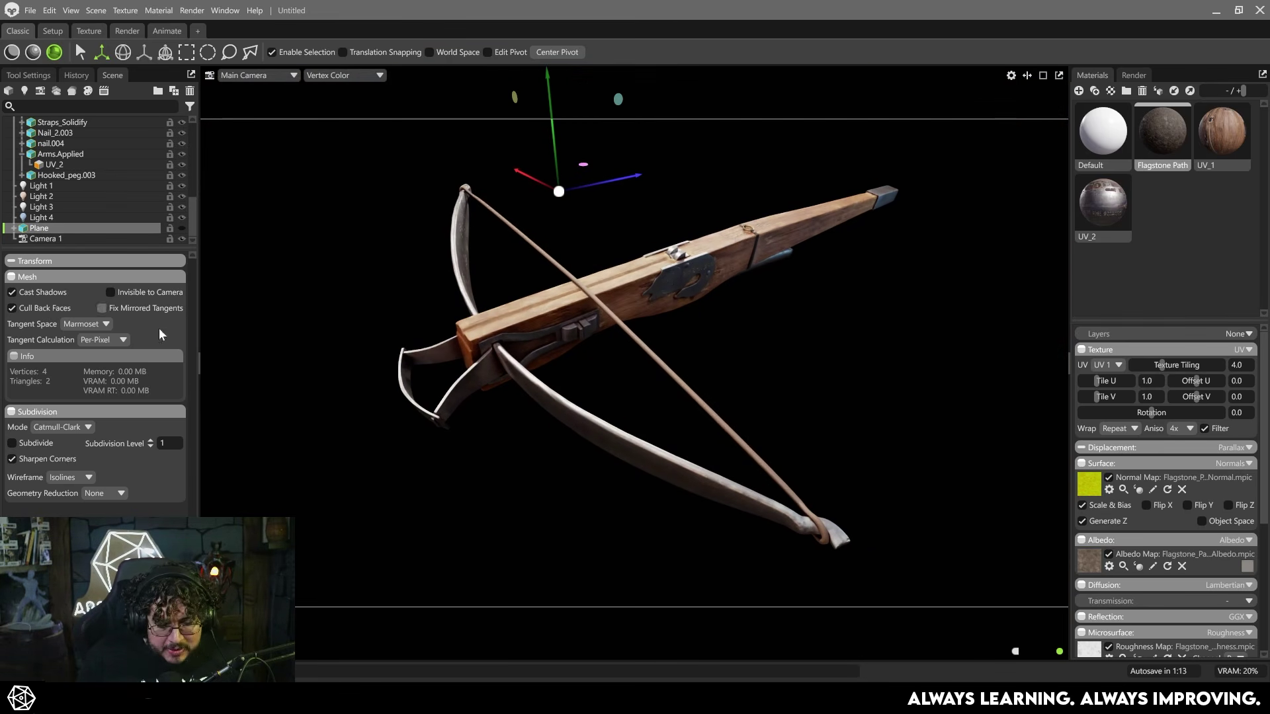
left_click(181, 228)
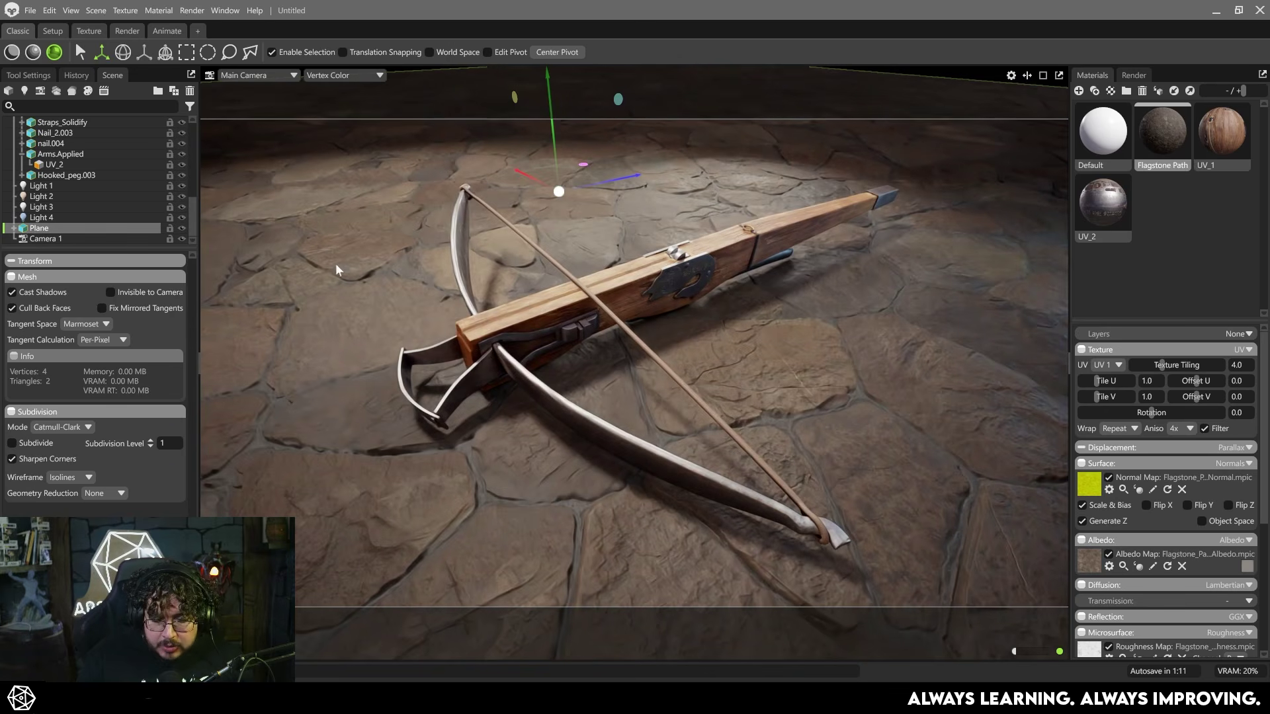
key("Delete")
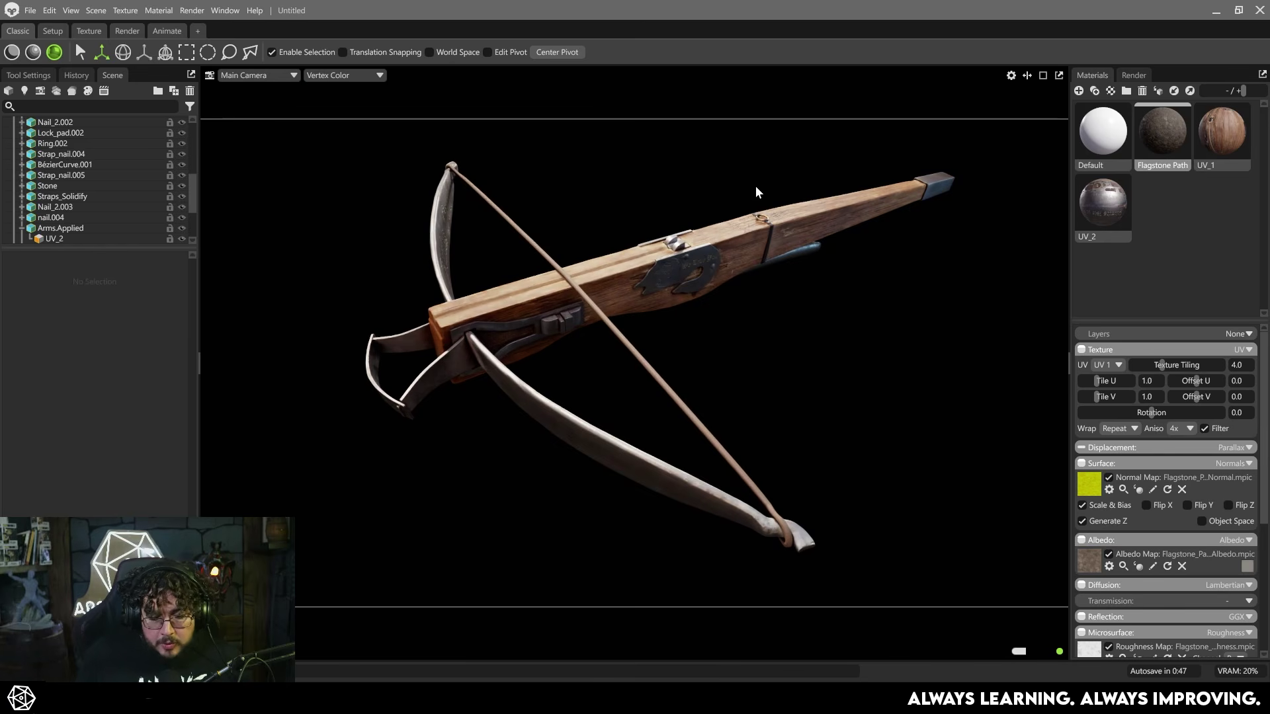
Switch to Substance 3D Painter, inspect the textured crossbow from several angles, and return to Marmoset Toolbag.
left_click(668, 698)
mouse_move(640, 284)
left_mouse_down("alt")
mouse_move(603, 303)
mouse_move(581, 351)
left_mouse_up("alt")
middle_click_drag(581, 351, 578, 314, "alt")
right_click_drag(595, 367, 701, 367, "shift")
left_click_drag(682, 363, 693, 392, "alt")
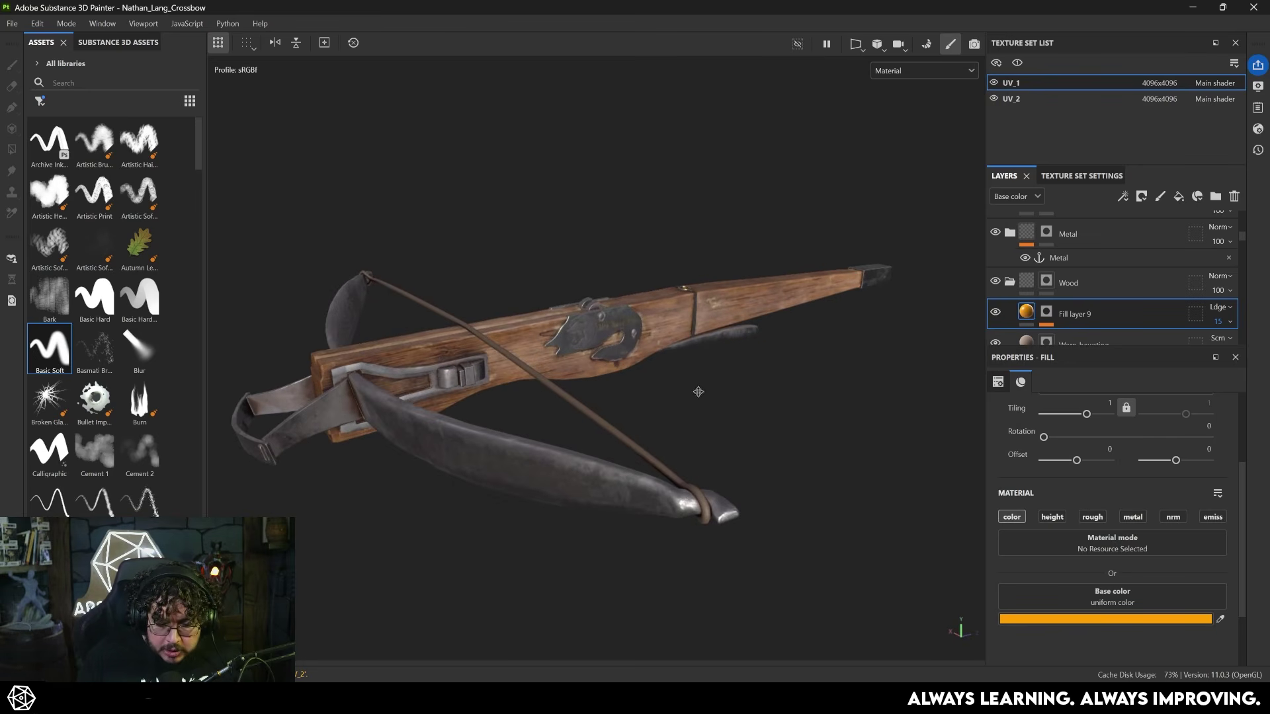
middle_click_drag(692, 391, 727, 383, "alt")
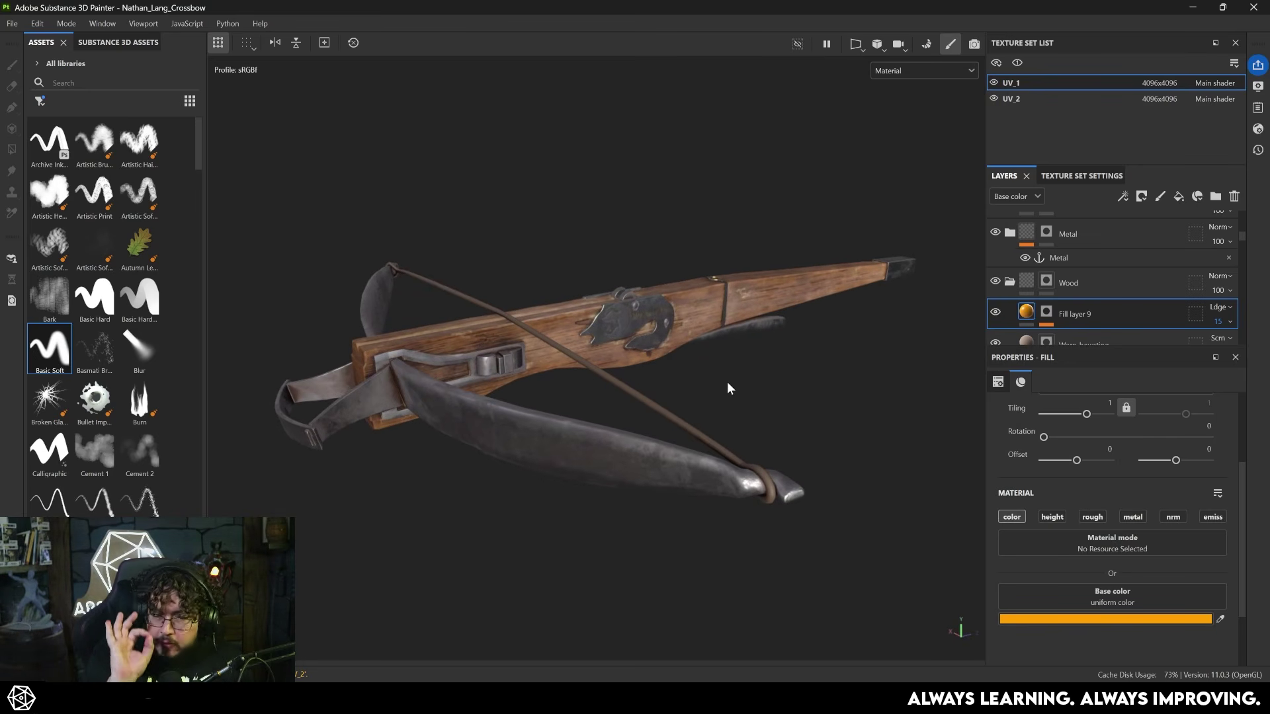
left_click_drag(727, 382, 452, 359, "alt")
key("alt+Tab")
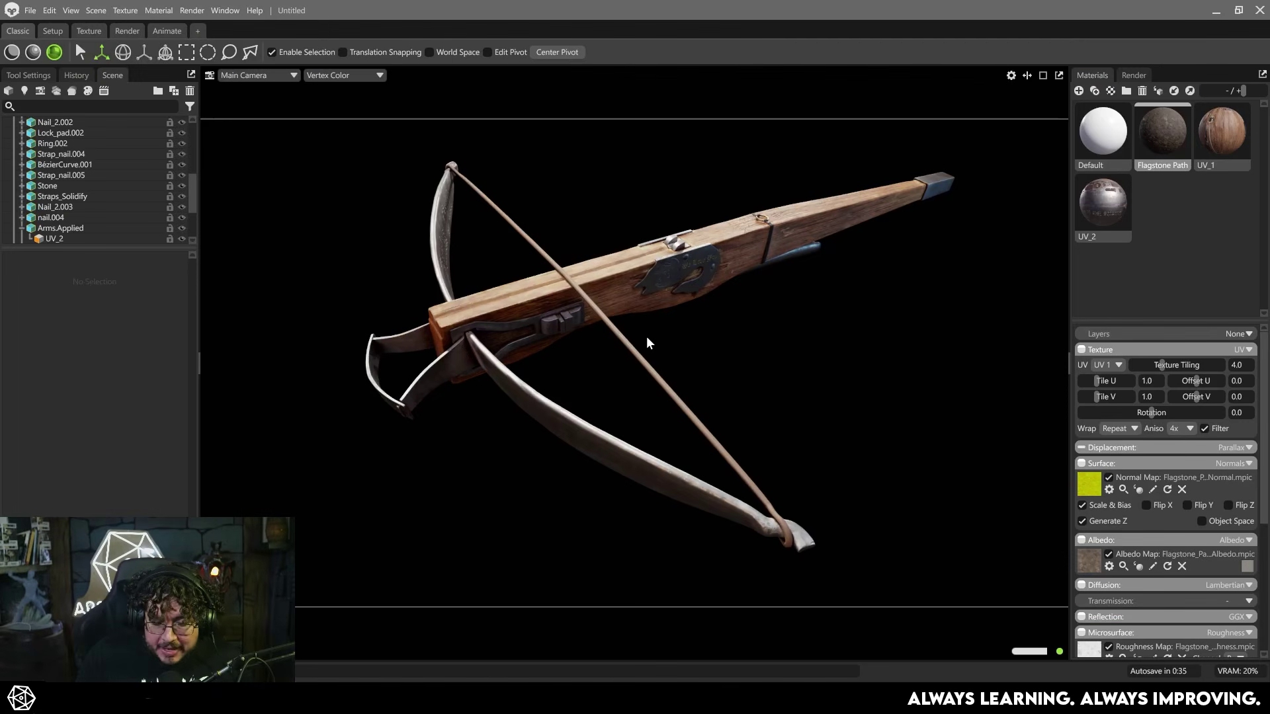
Frame the crossbow closer, review the render images on its ArtStation project page in the browser, and return to Marmoset Toolbag.
mouse_move(747, 329)
left_mouse_down("alt")
mouse_move(744, 308)
mouse_move(755, 358)
mouse_move(735, 332)
left_mouse_up("alt")
scroll(744, 308, "up", 2)
key("alt+Tab")
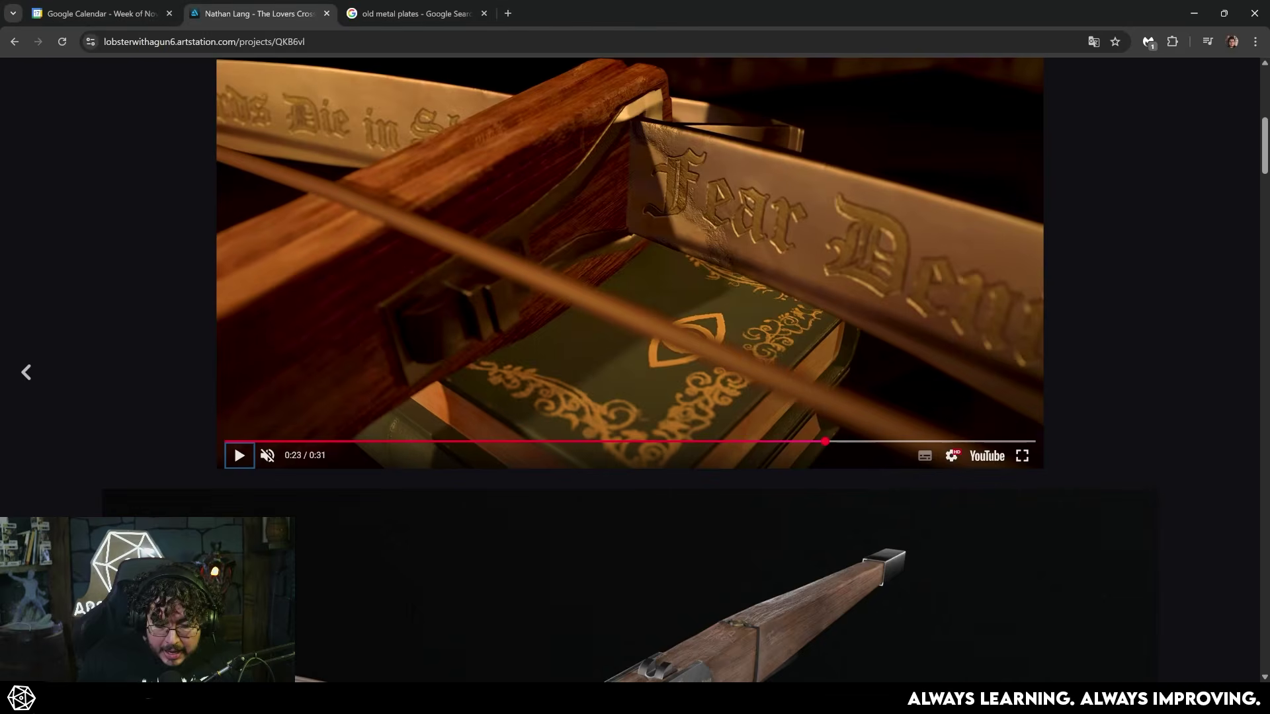
scroll(718, 541, "down", 15)
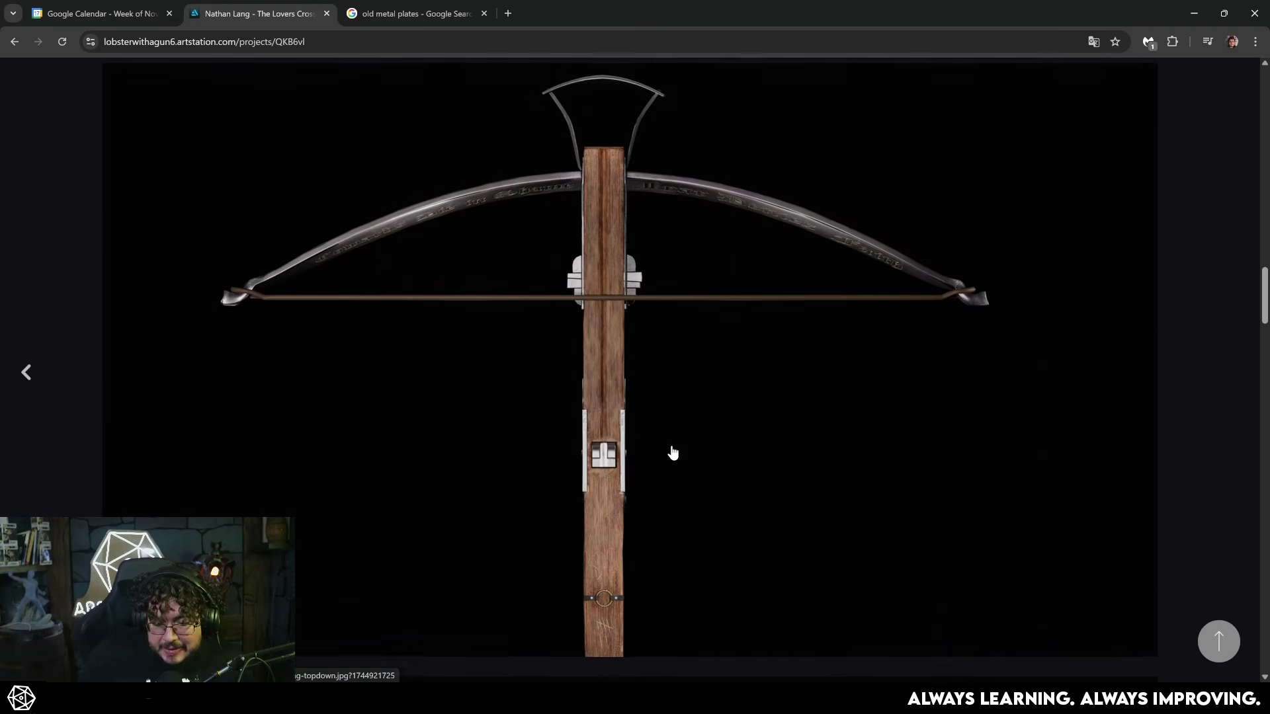
scroll(672, 450, "down", 5)
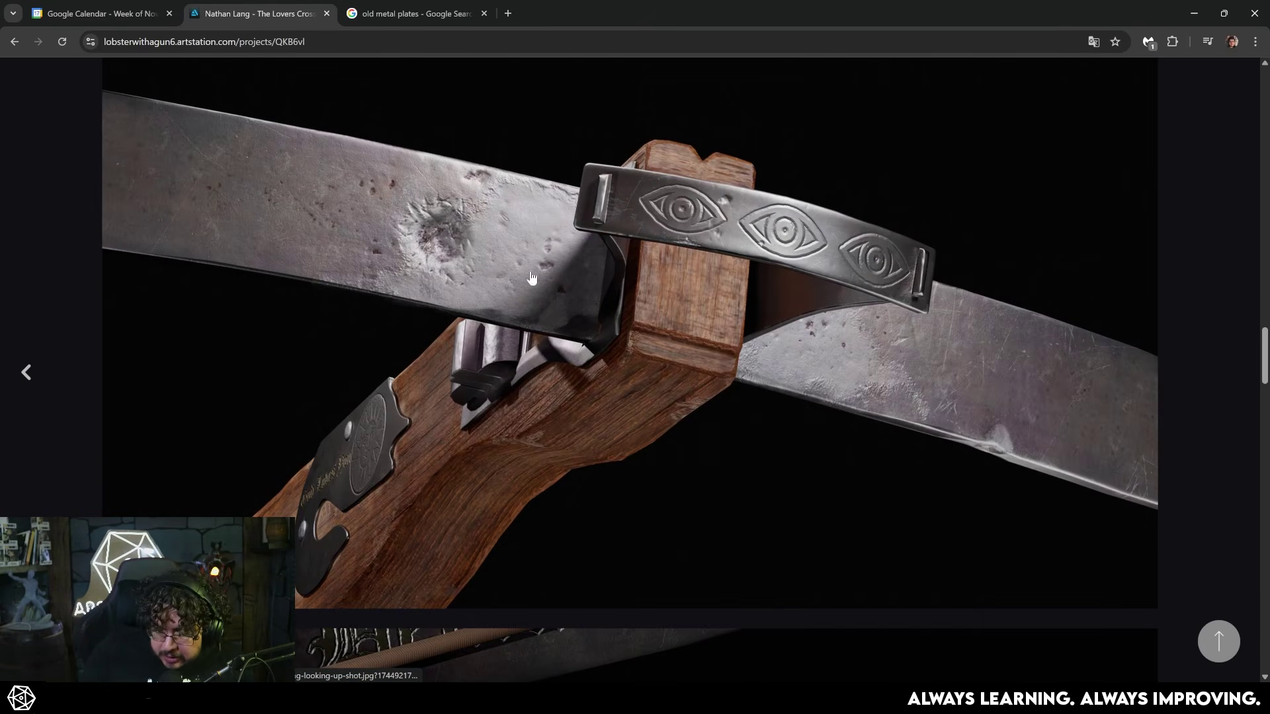
scroll(764, 317, "down", 2)
key("alt+Tab")
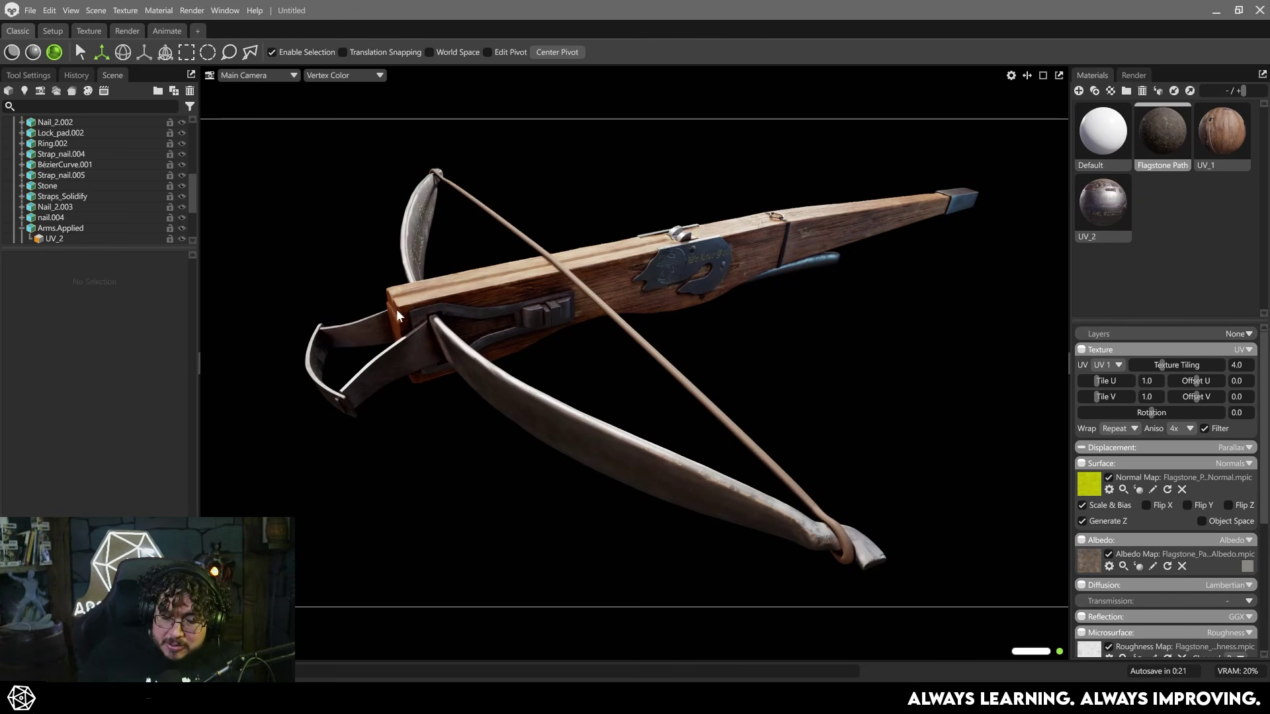
Select the Light 2 spotlight in the scene.
scroll(124, 186, "down", 3)
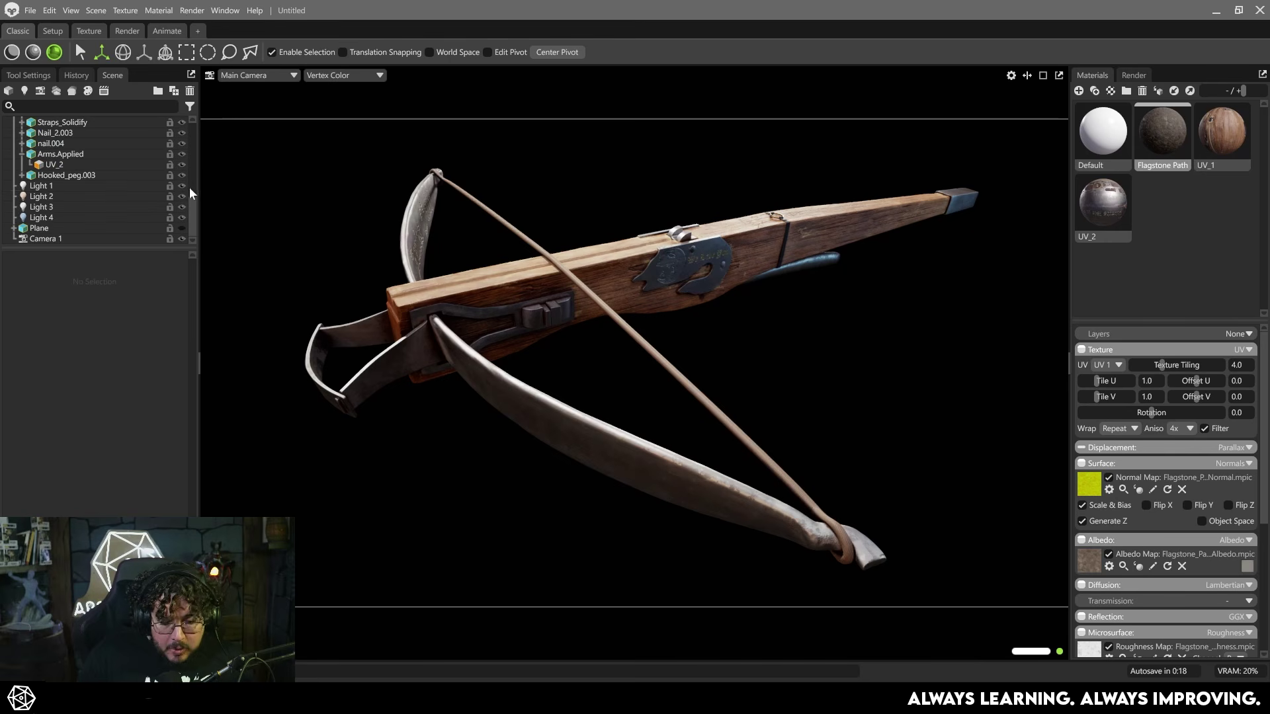
left_click(97, 196)
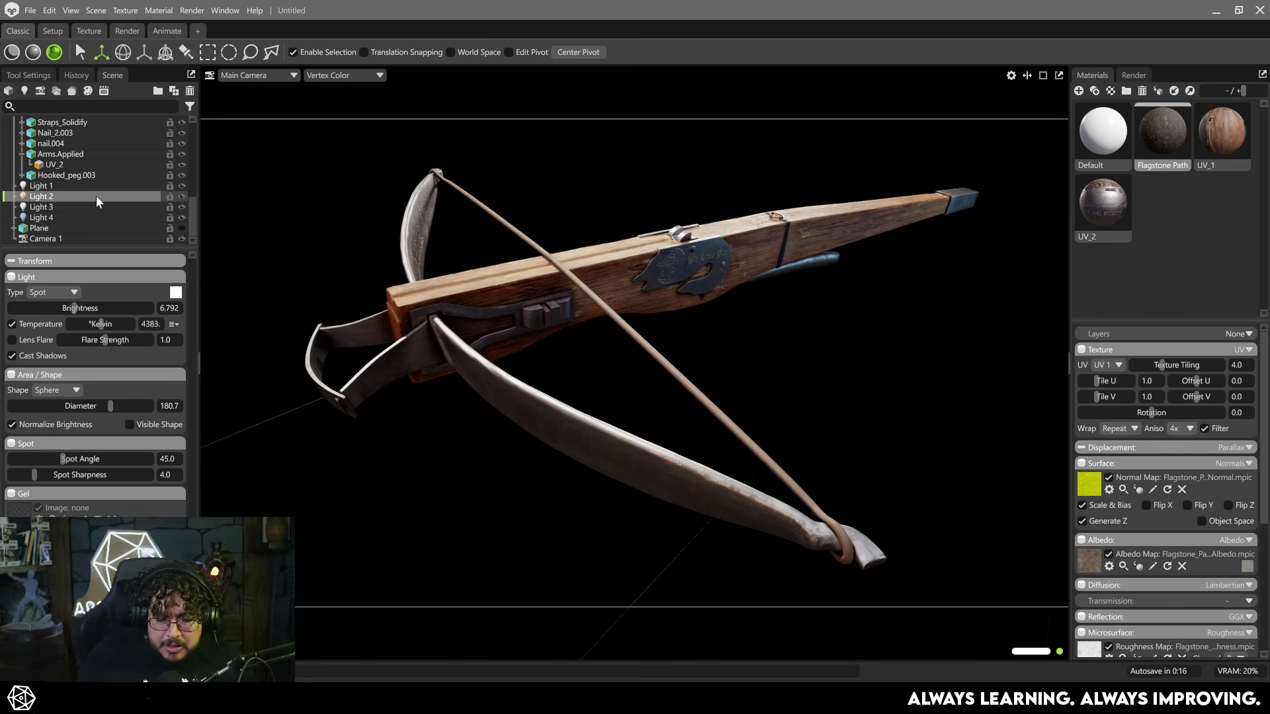